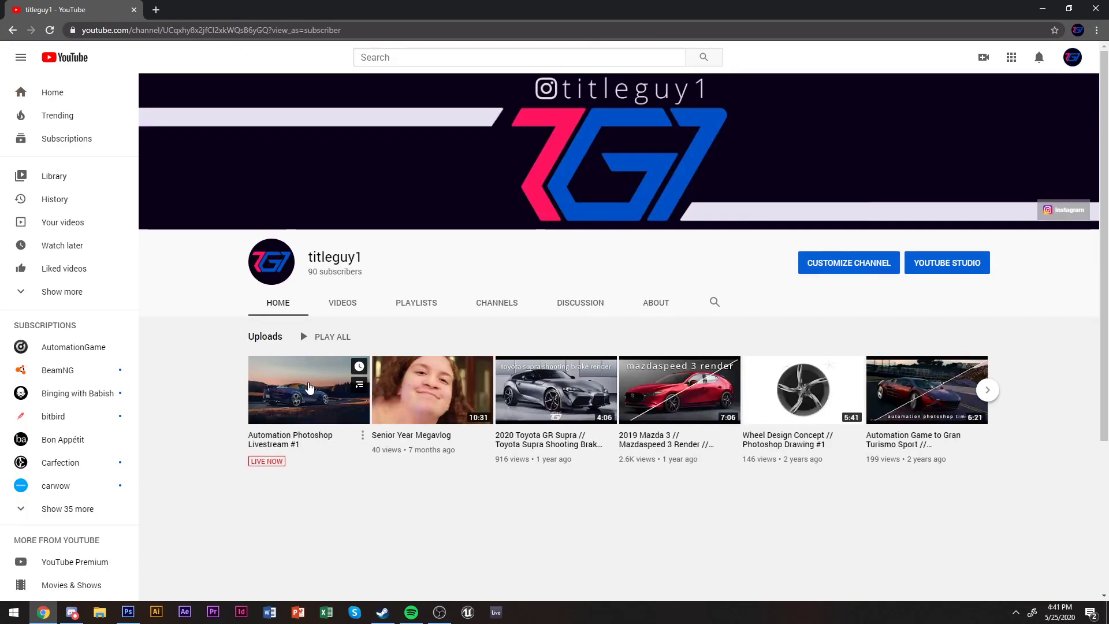
Copy the address of the Automation Photoshop Livestream #1 video and post it in Discord's automation-1 channel.
left_click(312, 387)
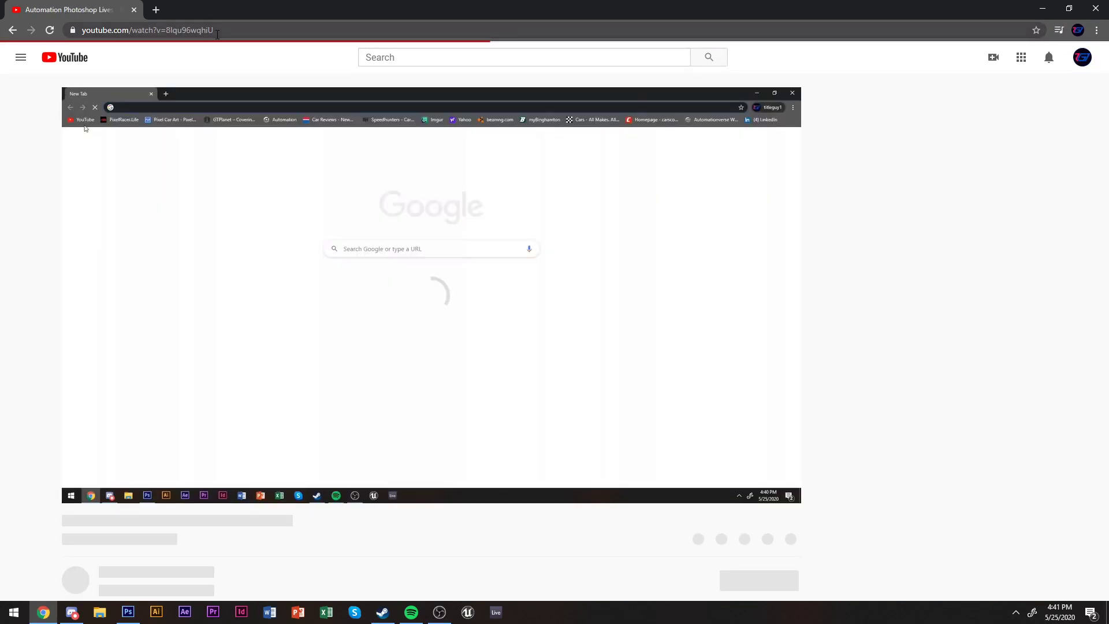
left_click(219, 30)
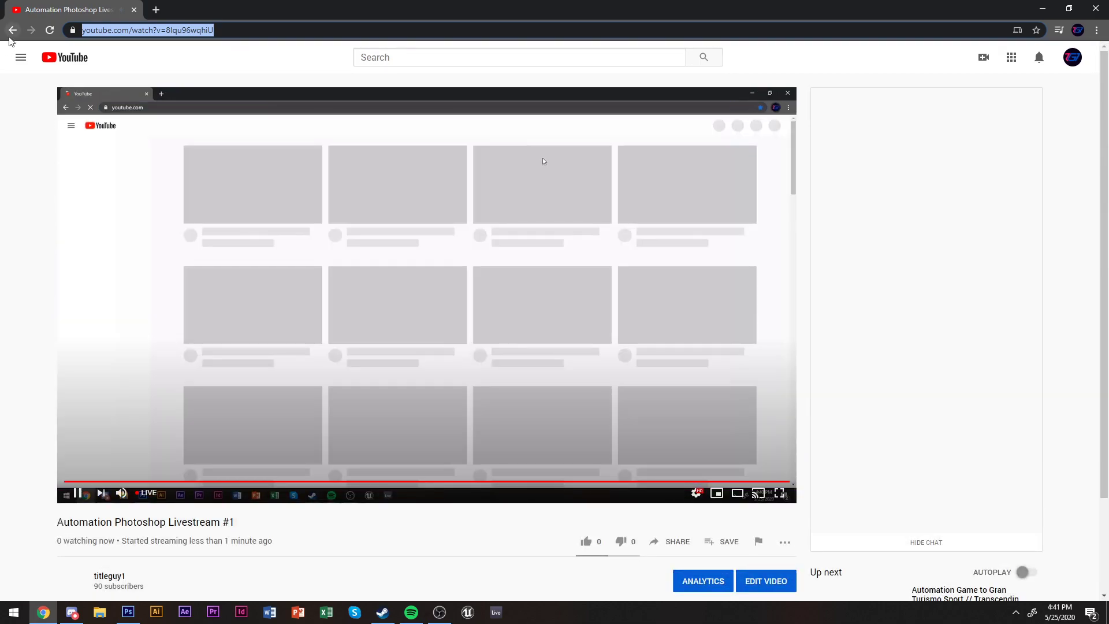
key("alt+Tab")
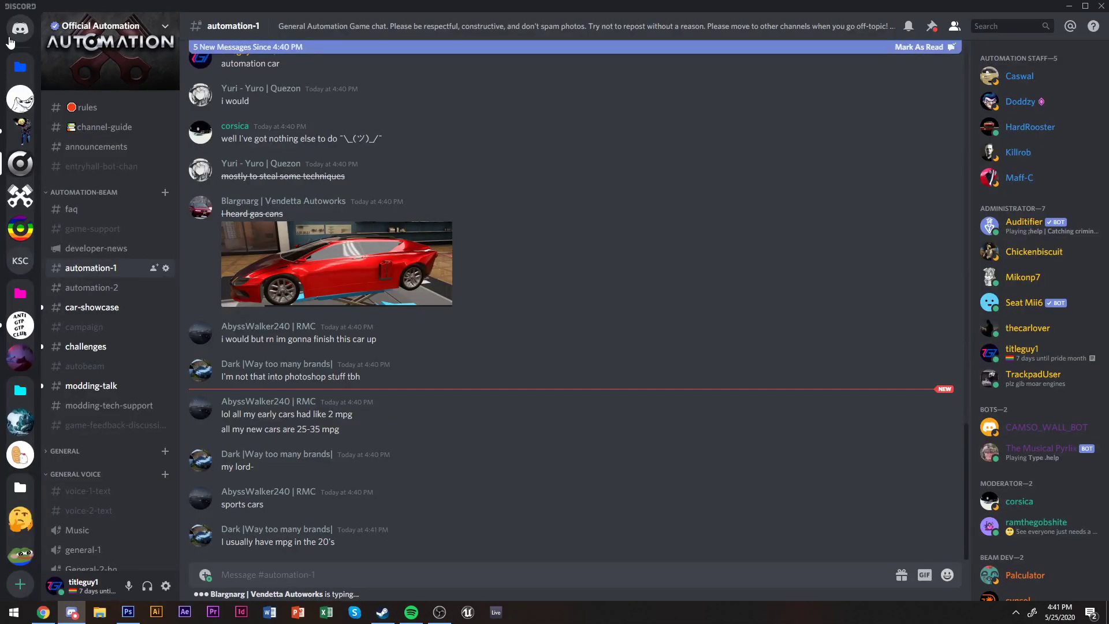
left_click(250, 575)
type("https://www.youtube.com/watch?v=8Iqu96wqhiU")
key("Return")
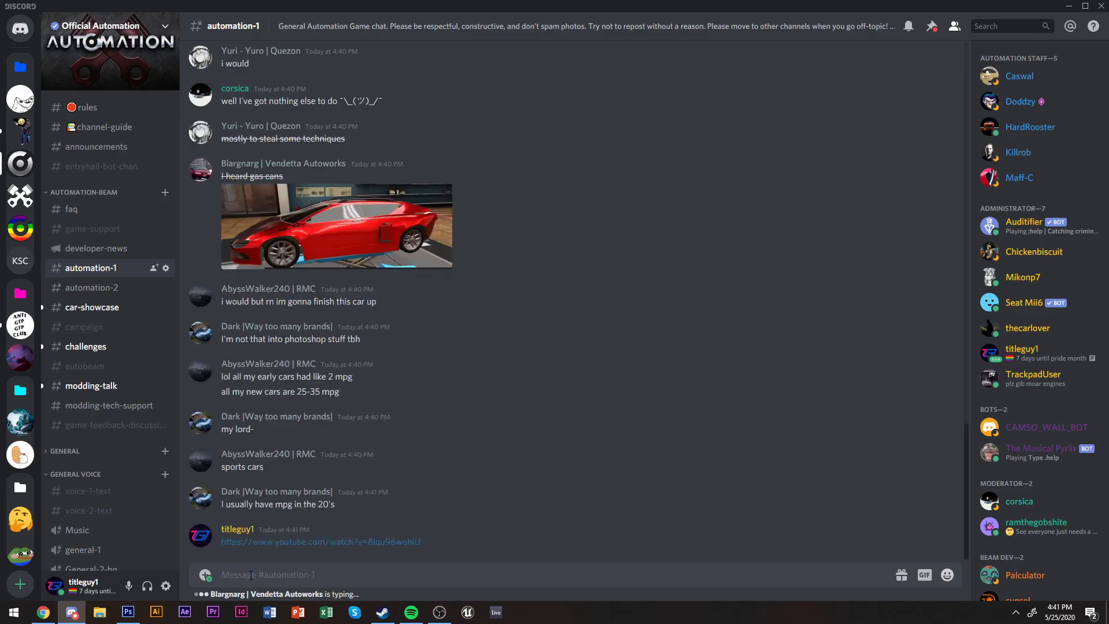
Go back to the YouTube channel page in Chrome and check the options for the livestream video.
key("alt+Tab")
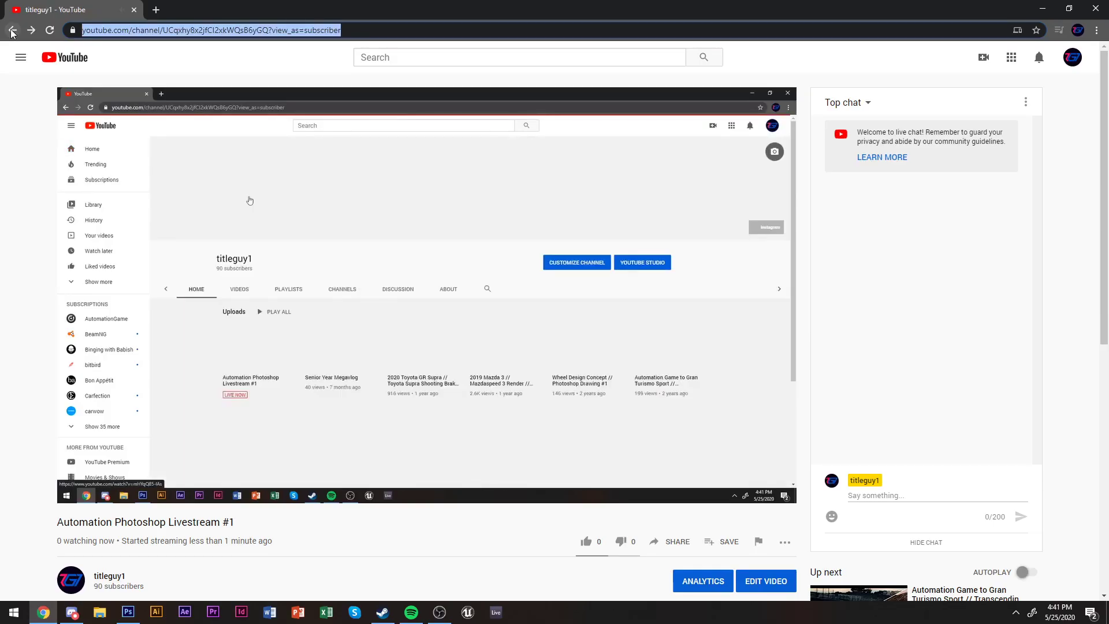
key("alt+Left")
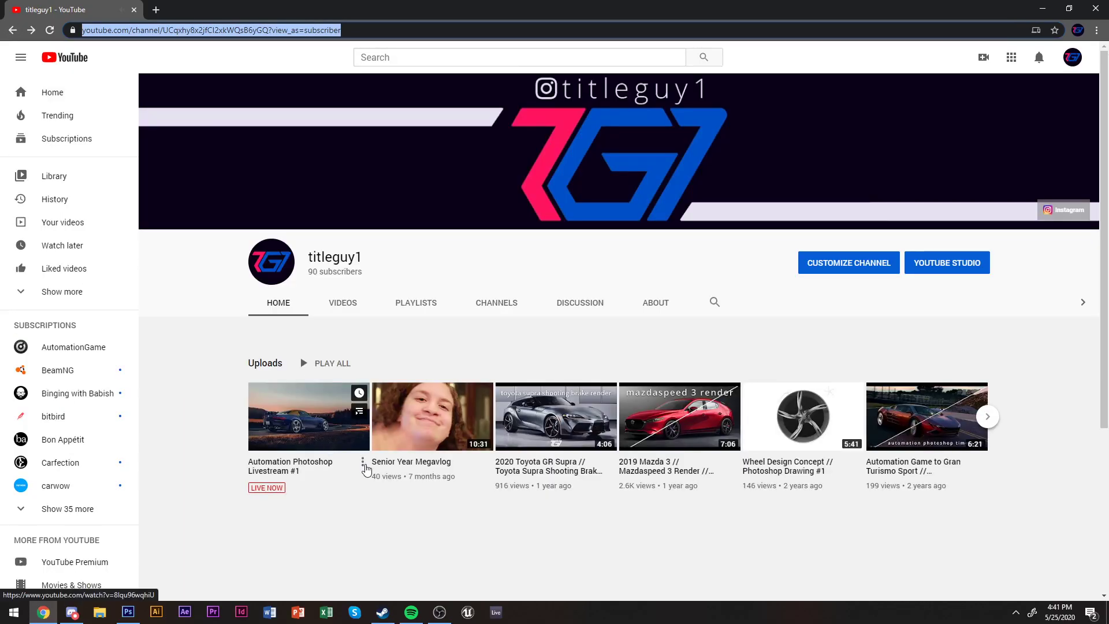
left_click(362, 462)
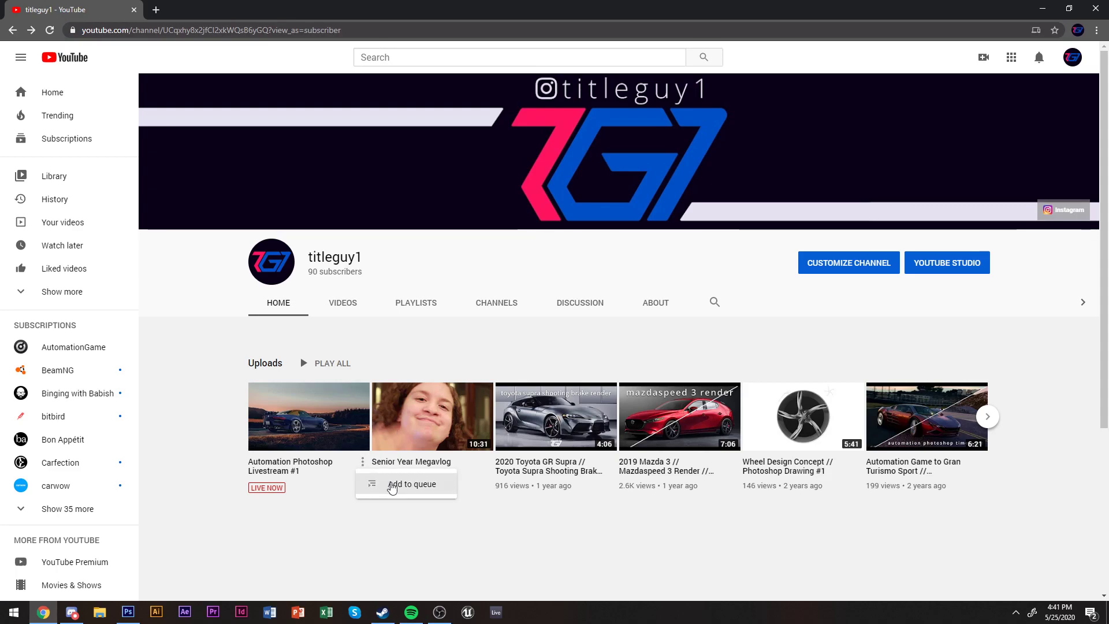
Switch to OBS and review its Audio, Video, Output, Stream, Hotkeys and Advanced settings, leaving them unchanged.
key("alt+Tab")
key("alt+Tab")
key("Tab")
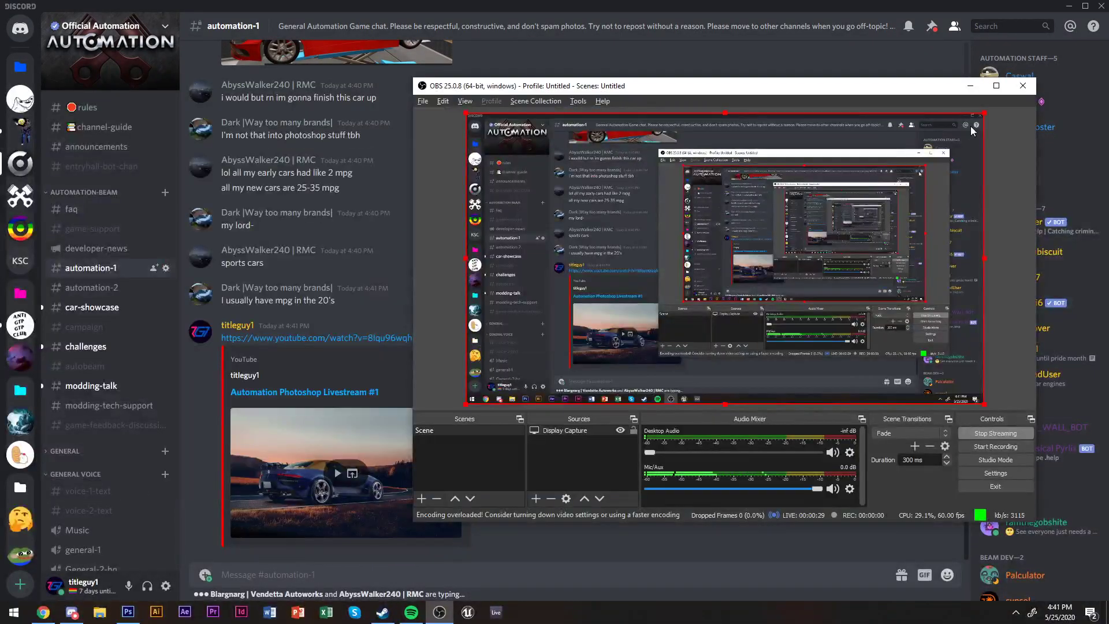
left_click(995, 472)
left_click(483, 198)
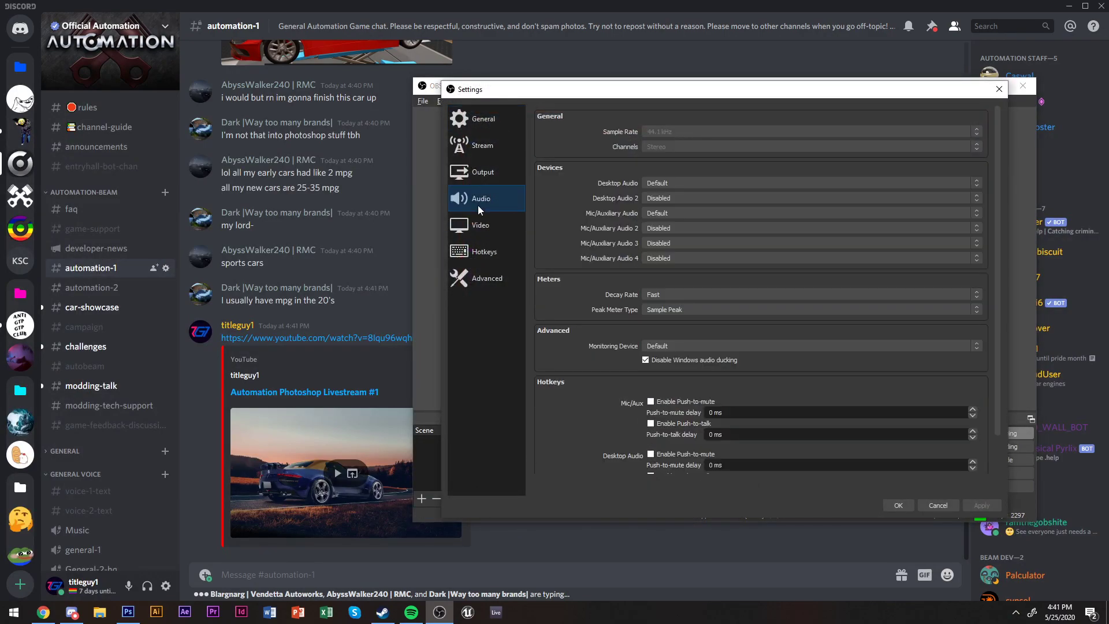
left_click(482, 225)
left_click(495, 177)
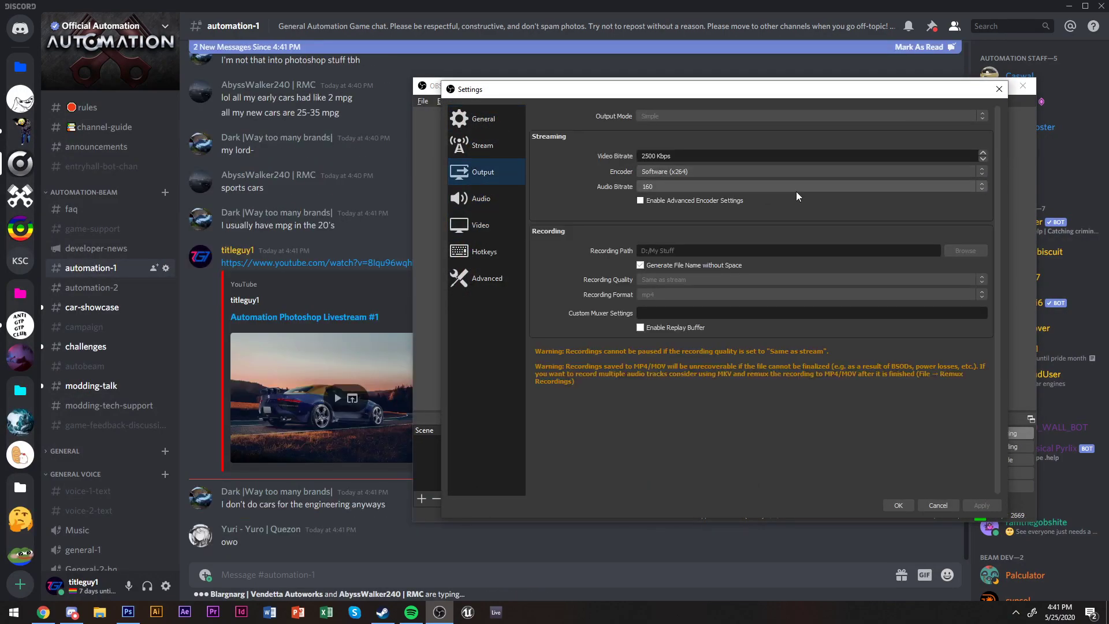
left_click(482, 148)
left_click(483, 234)
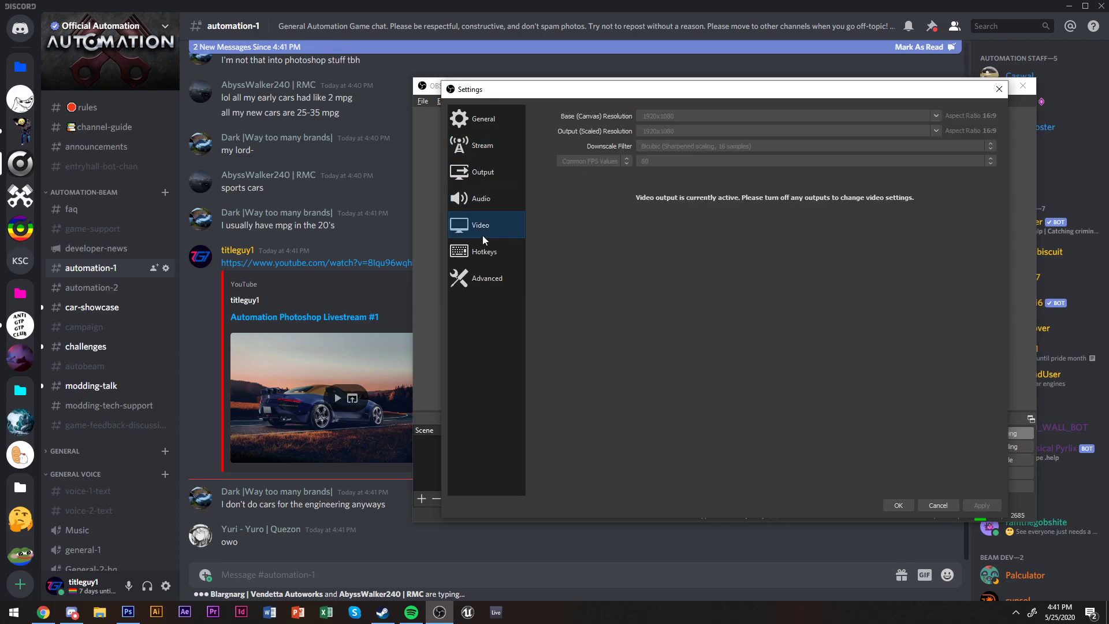
left_click(486, 253)
left_click(488, 283)
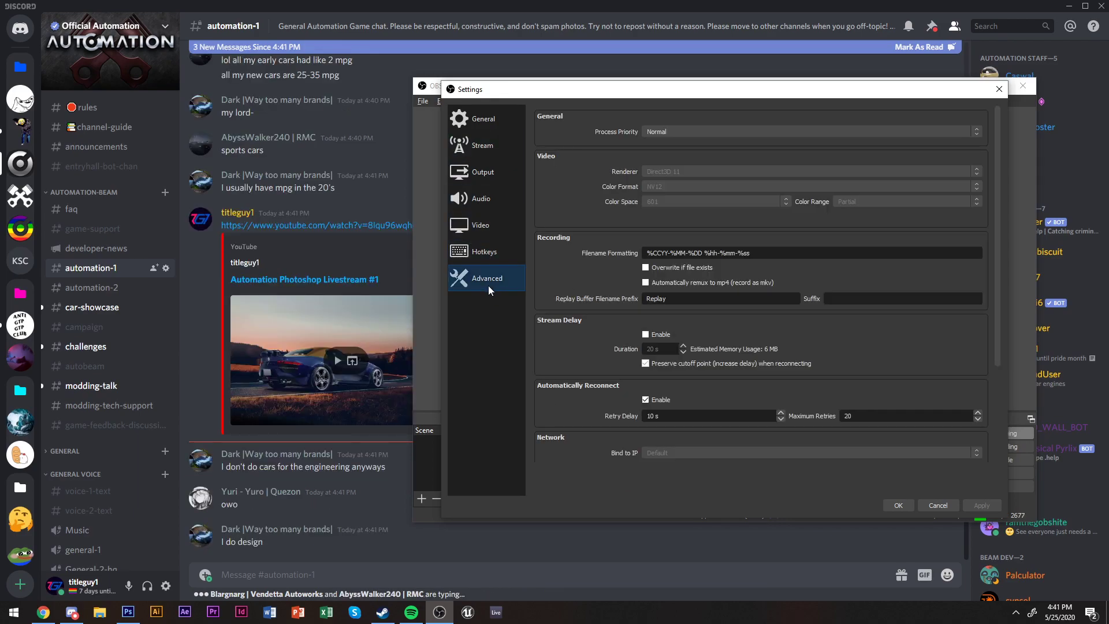
scroll(838, 362, "down", 3)
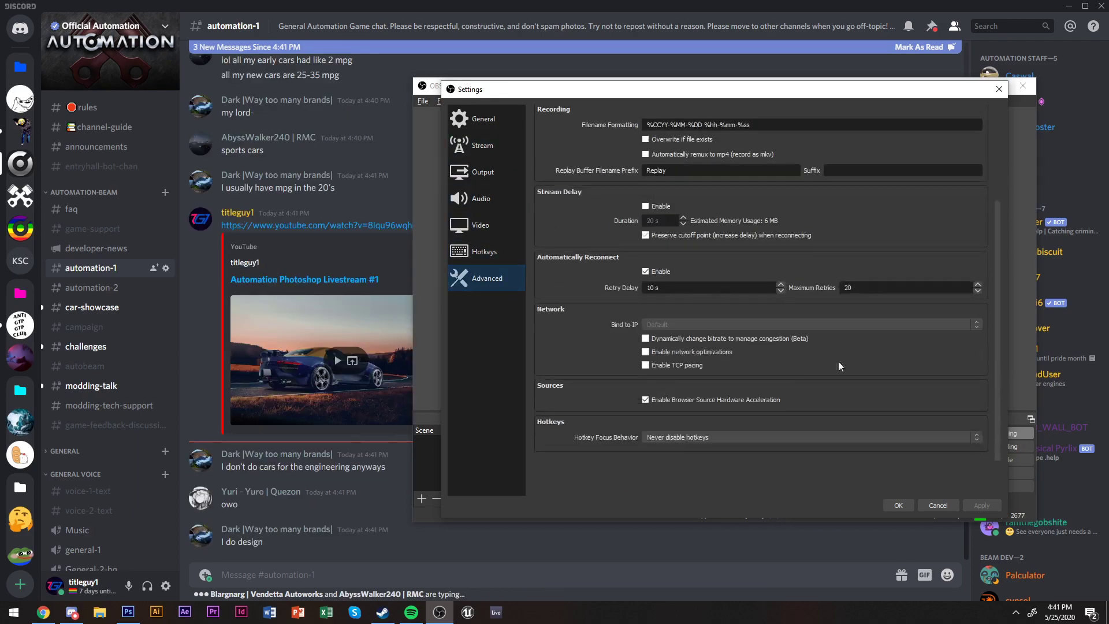
left_click(943, 507)
Switch to Chrome, reopen the Automation Photoshop Livestream #1 page and check its additional video options.
left_click(43, 612)
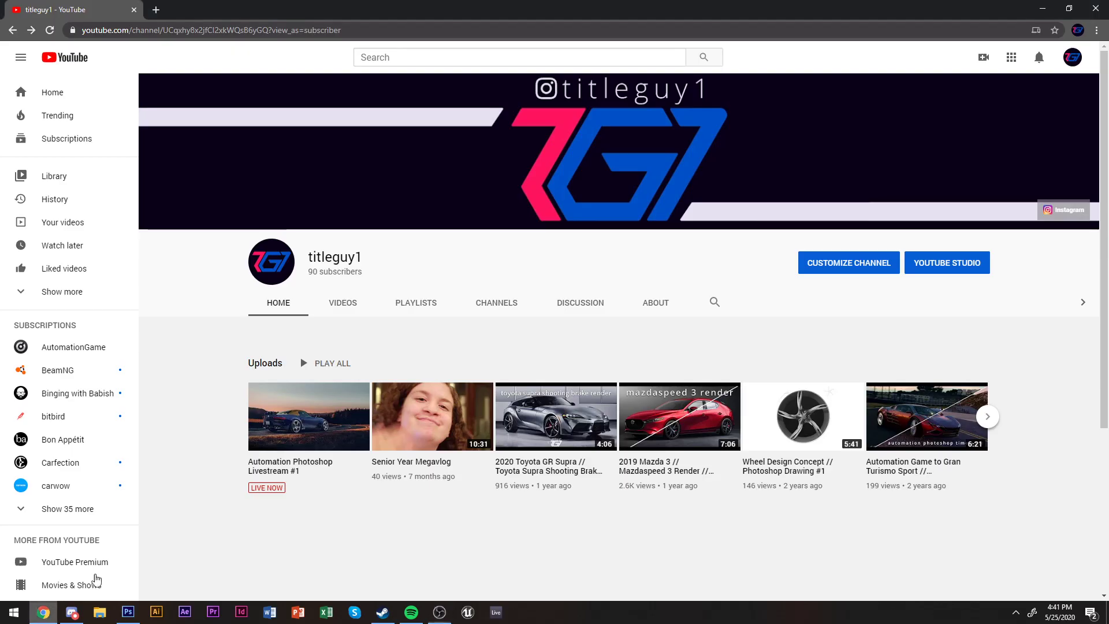
left_click(291, 456)
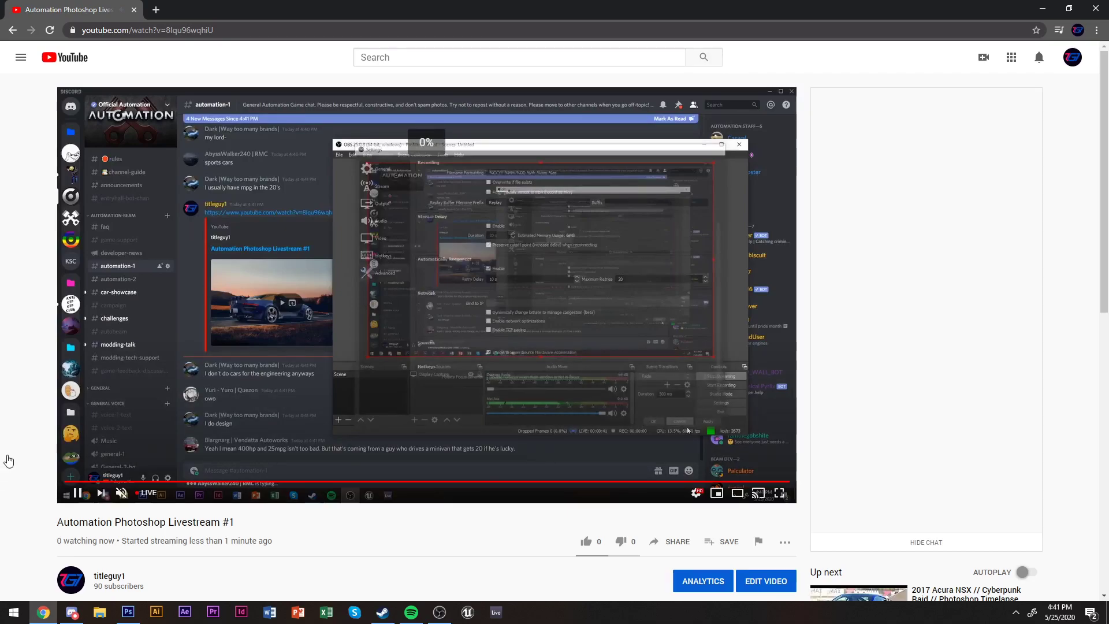
scroll(785, 432, "down", 2)
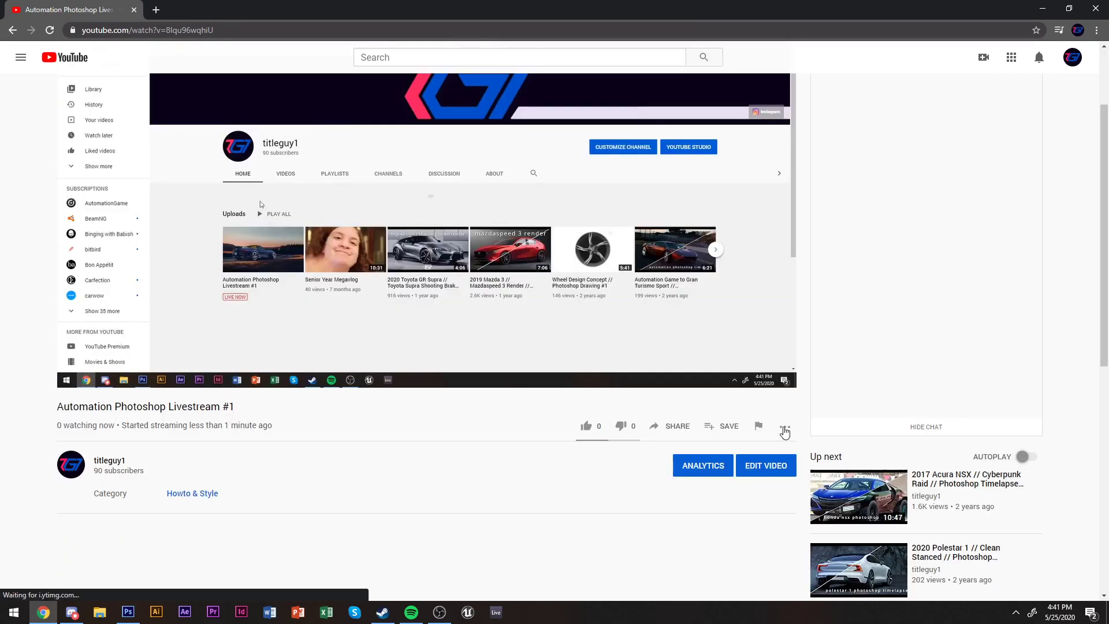
left_click(784, 428)
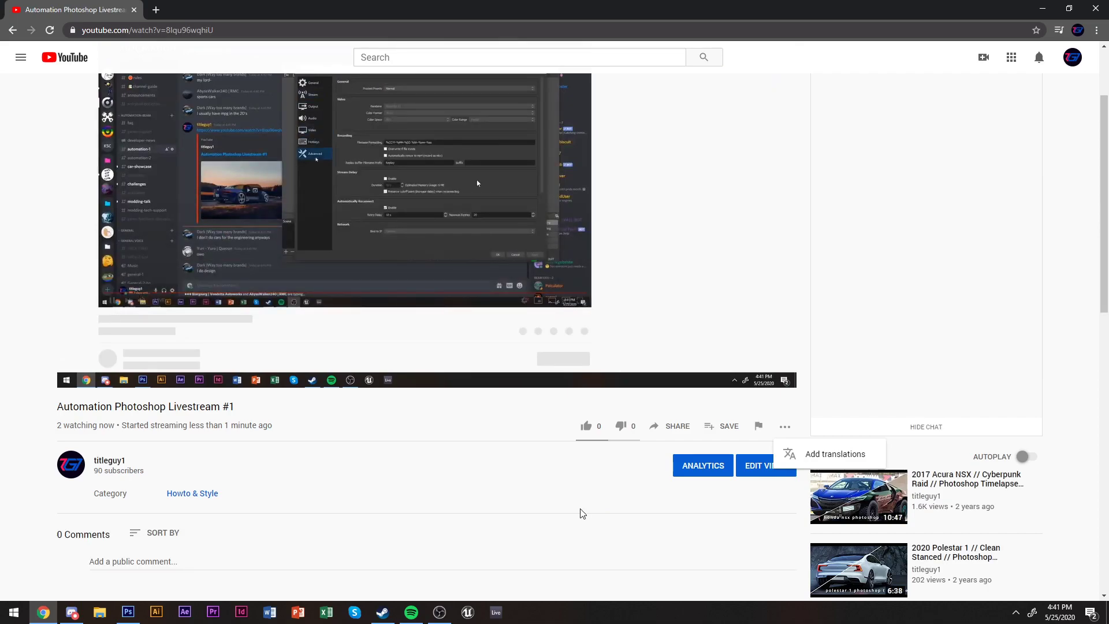
scroll(582, 513, "up", 2)
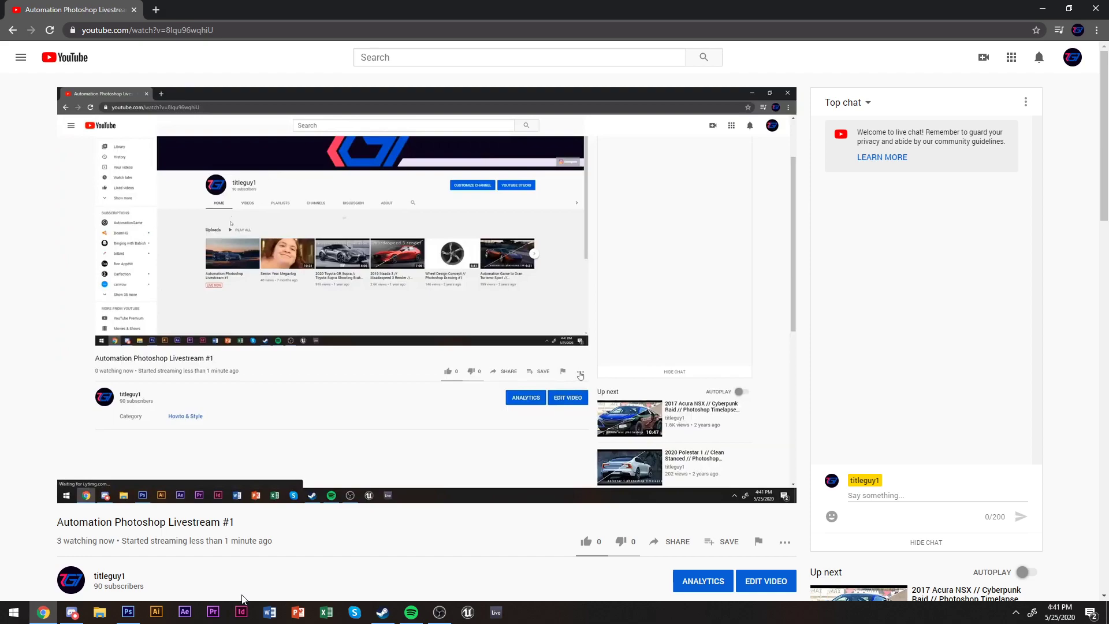
key("alt+Tab")
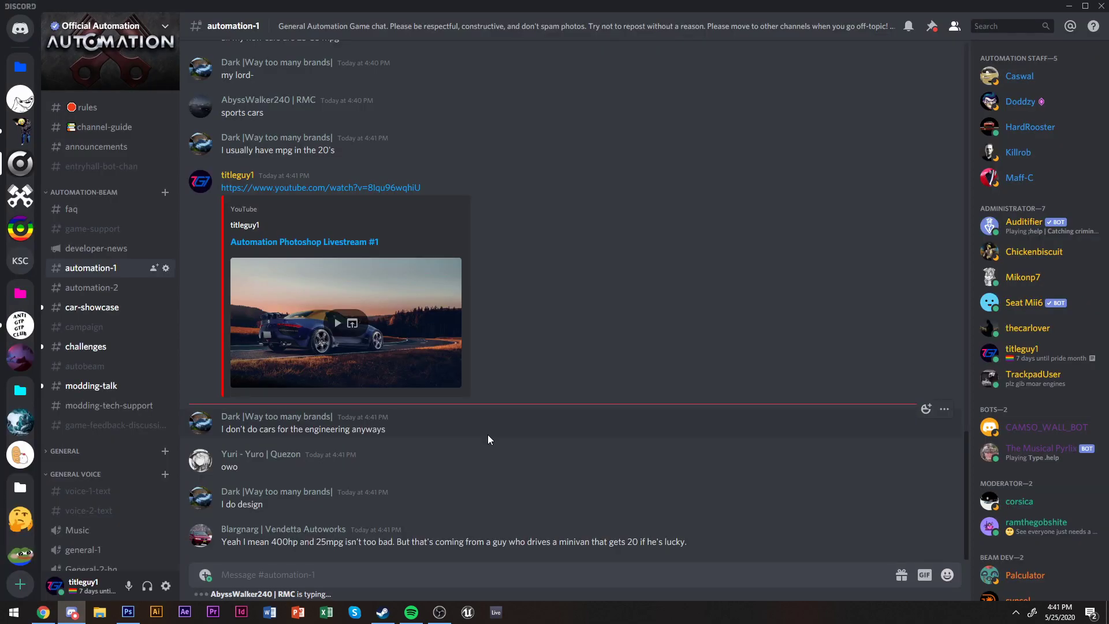
key("alt+Tab")
key("super")
mouse_move(118, 620)
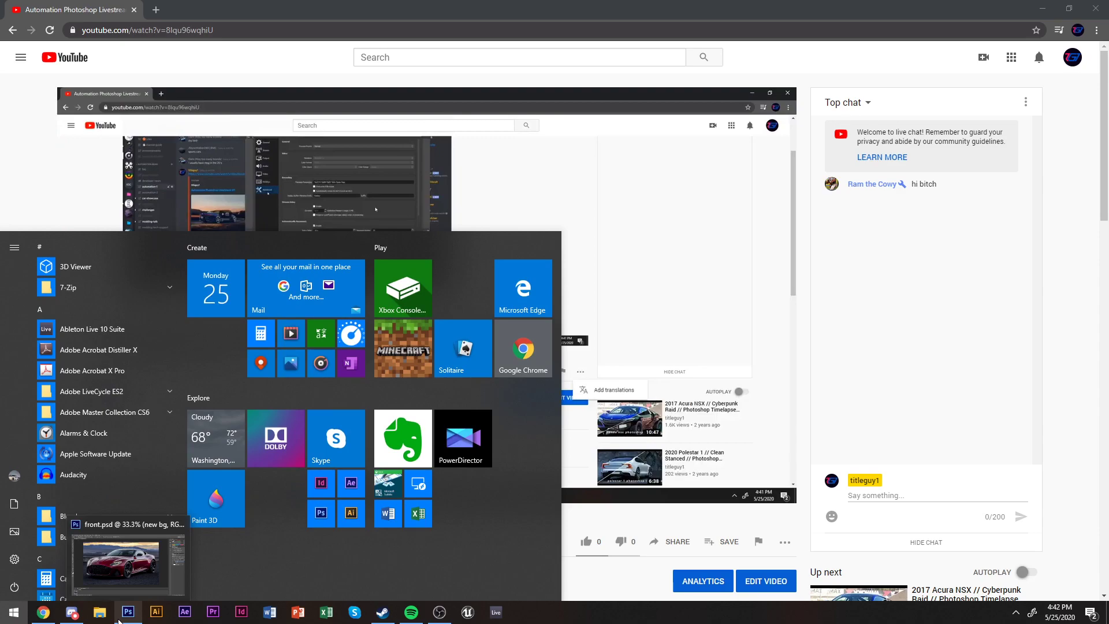
key("super")
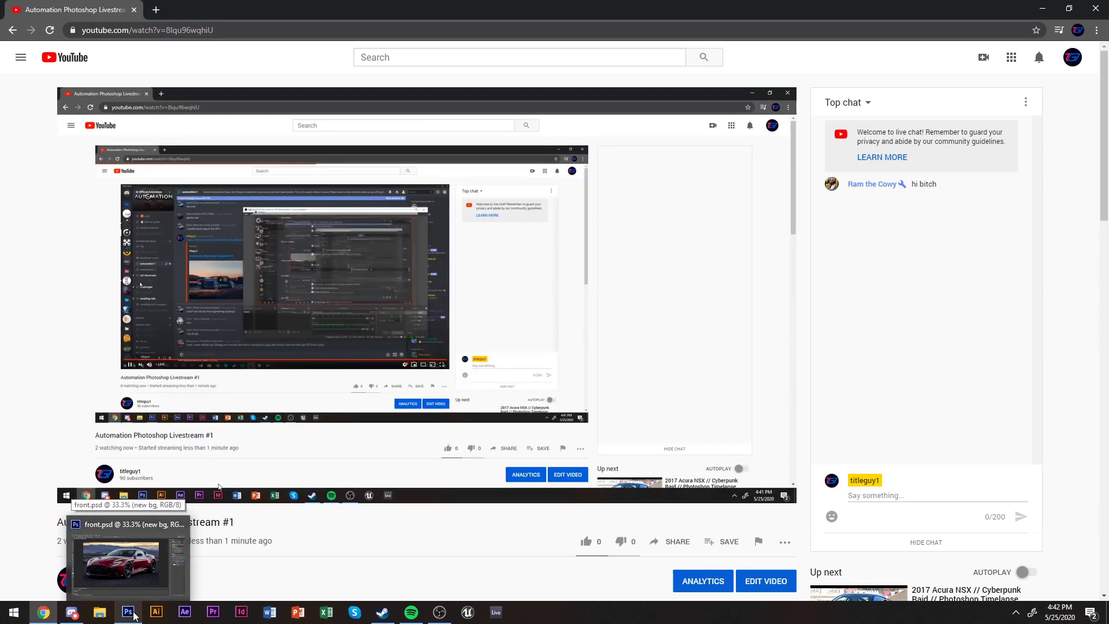
Switch to Photoshop and open HiResPhoto5.png from the Automation game's Screenshots folder.
left_click(128, 612)
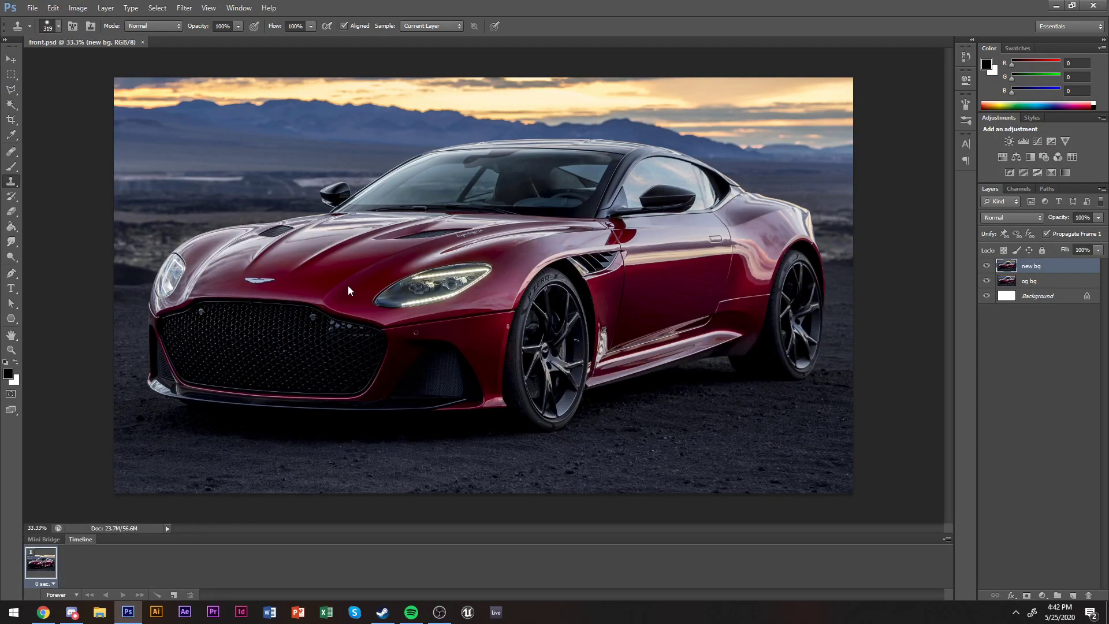
key("ctrl+o")
left_click(594, 138)
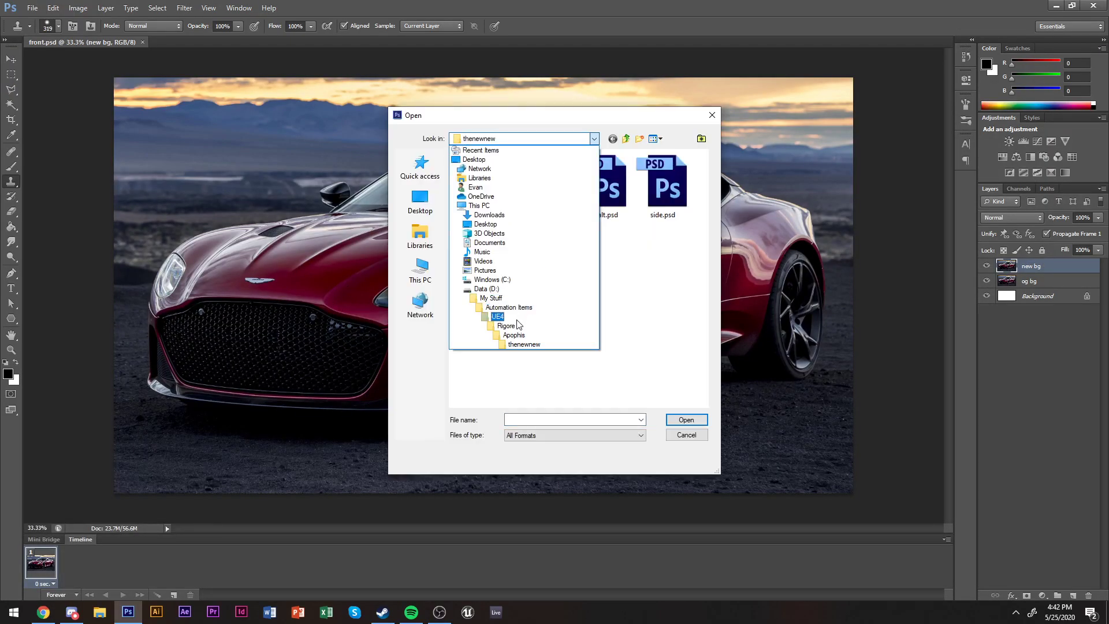
left_click(514, 322)
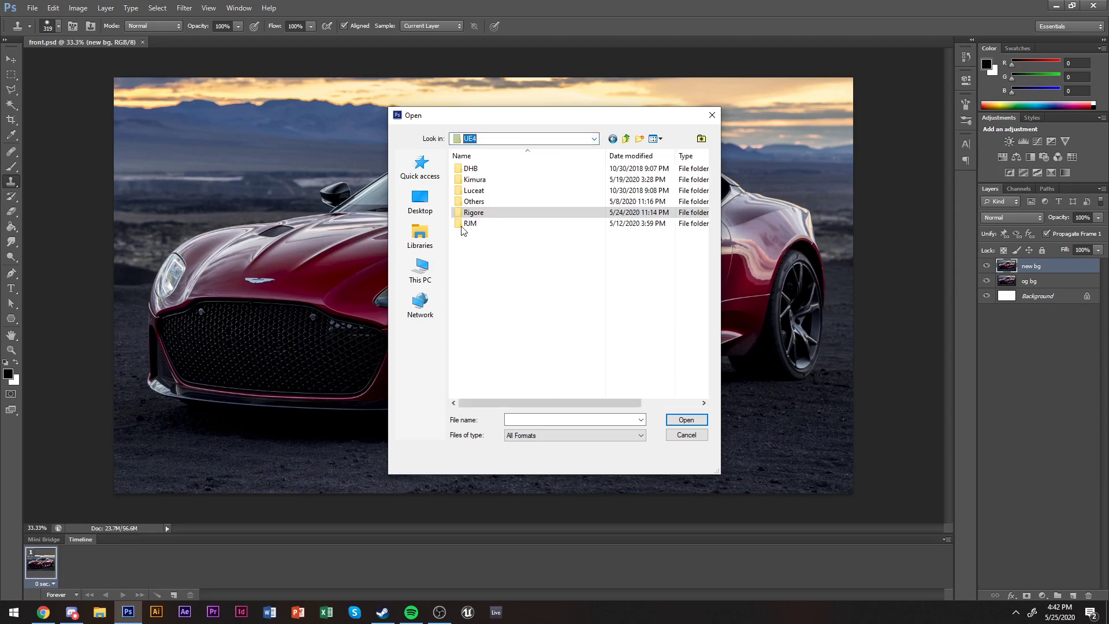
left_click(523, 138)
left_click(519, 307)
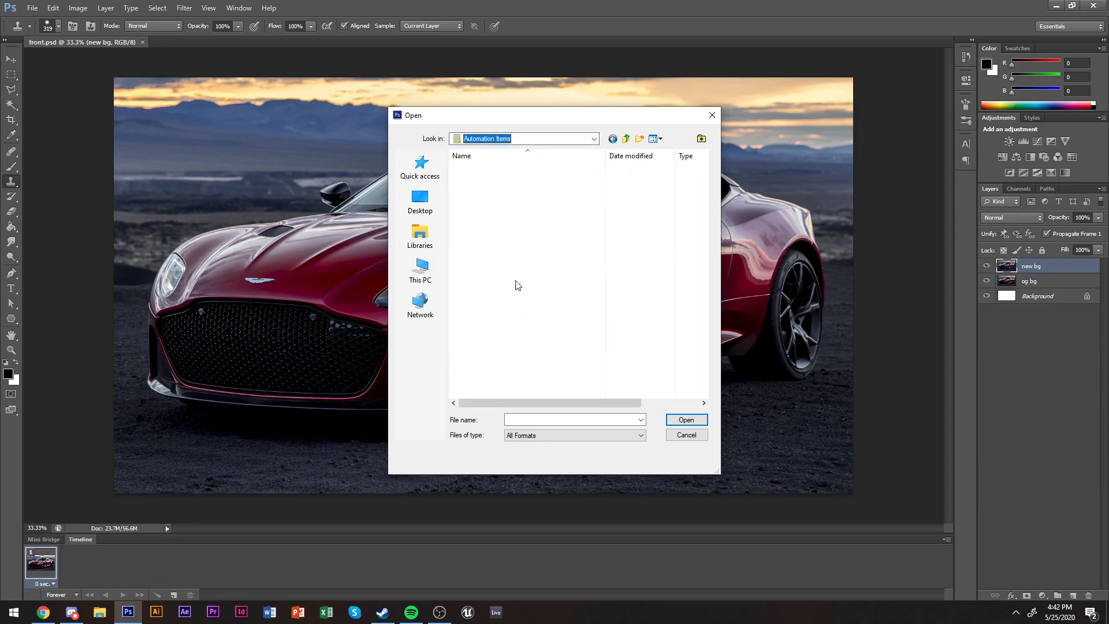
left_click(522, 289)
double_click(521, 289)
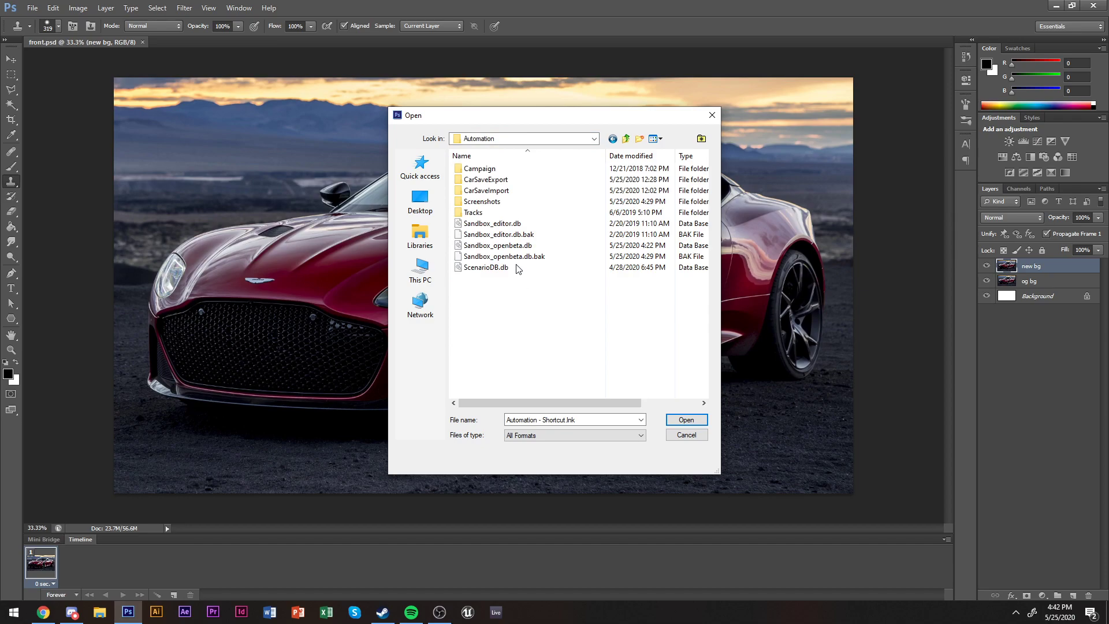
double_click(494, 202)
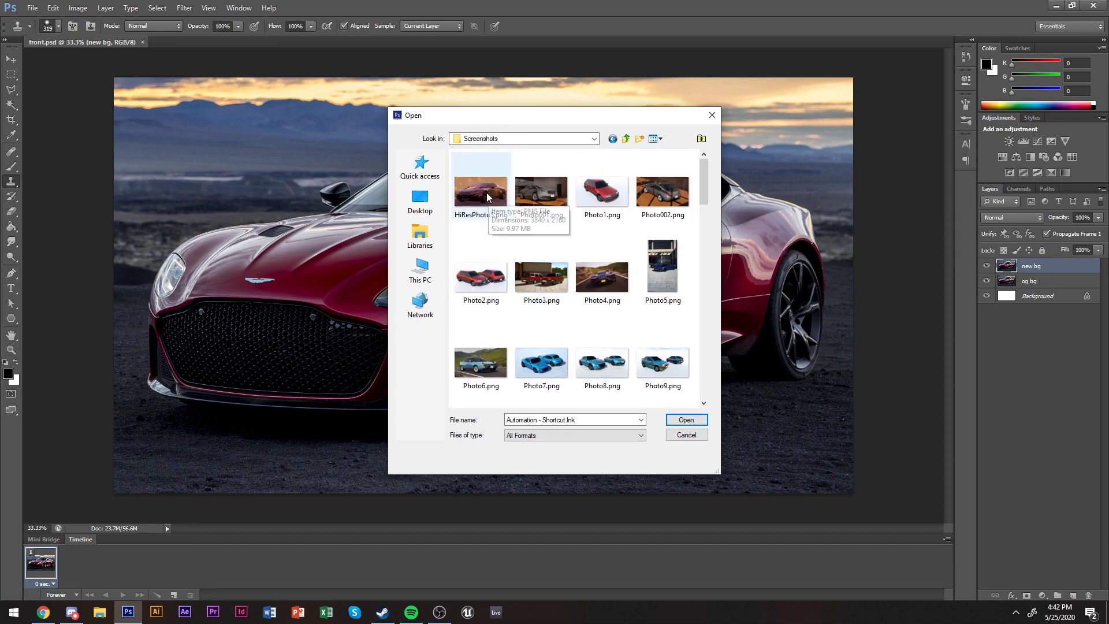
double_click(486, 194)
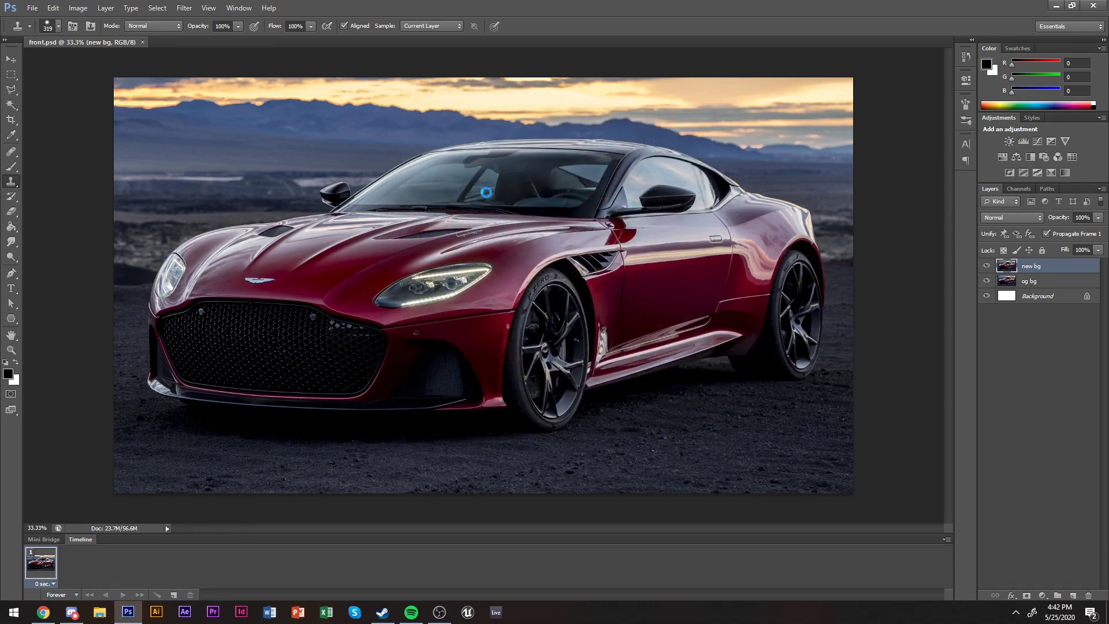
Check the automation-1 channel in Discord for new messages, and return to Photoshop.
key("alt+Tab")
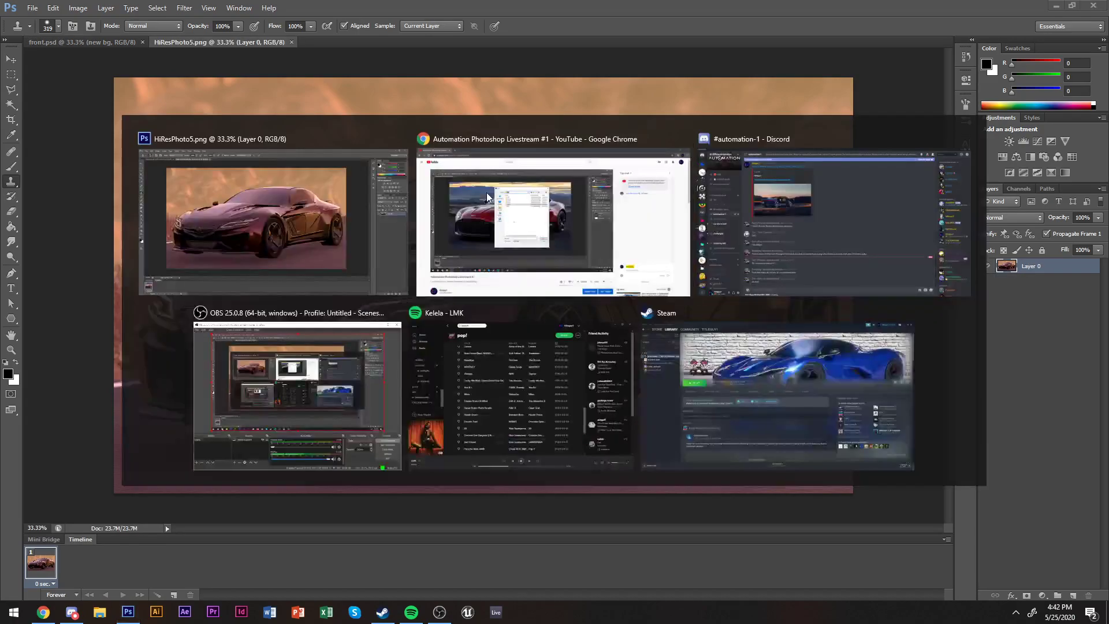
key("alt+Tab")
key("Tab")
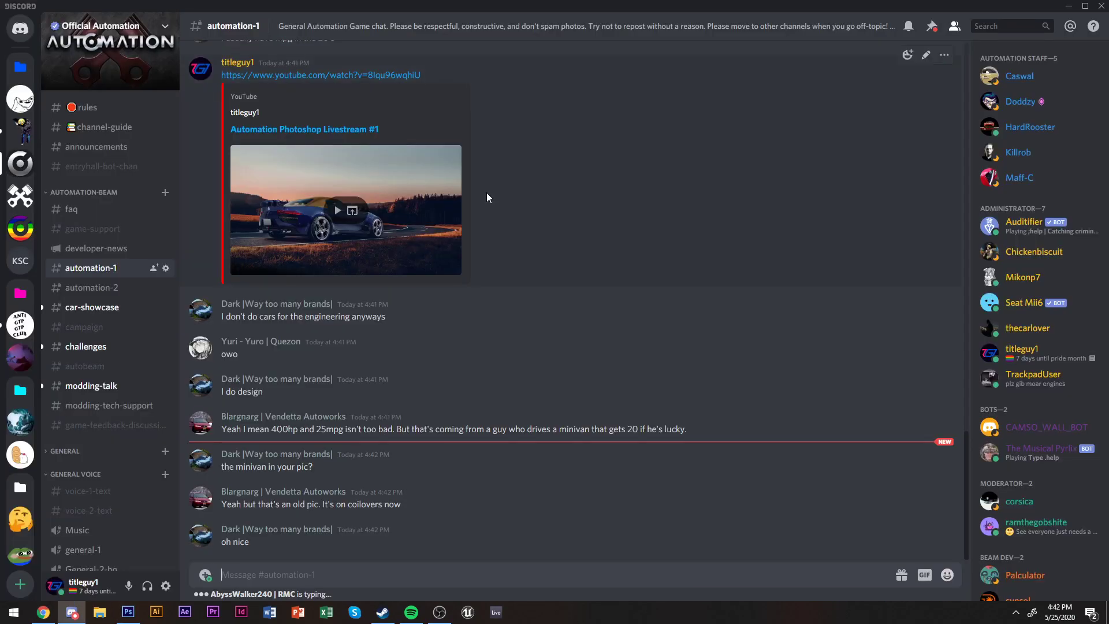
key("alt+Tab")
key("alt+Tab")
key("Tab")
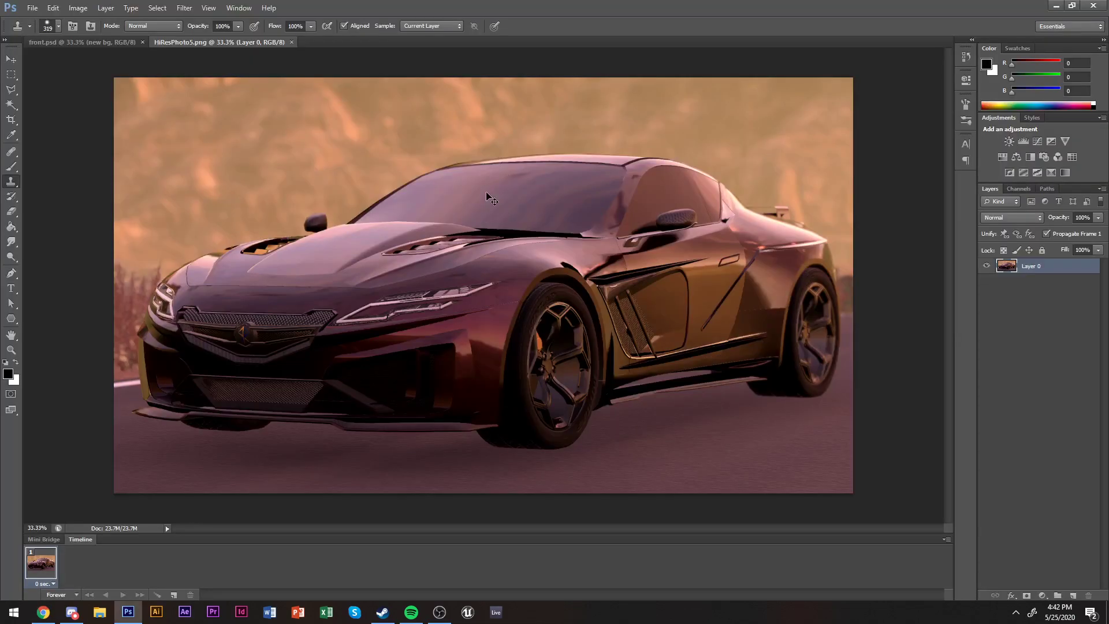
Copy the entire HiResPhoto5.png image, close that file and paste the image as a new layer in front.psd.
key("ctrl+a")
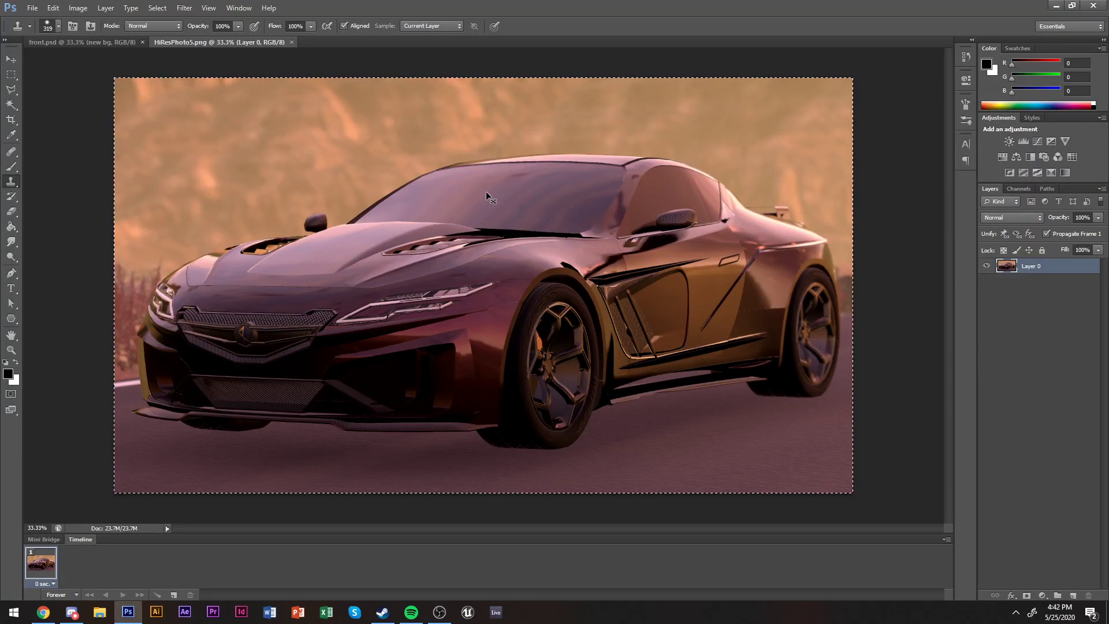
key("ctrl+w")
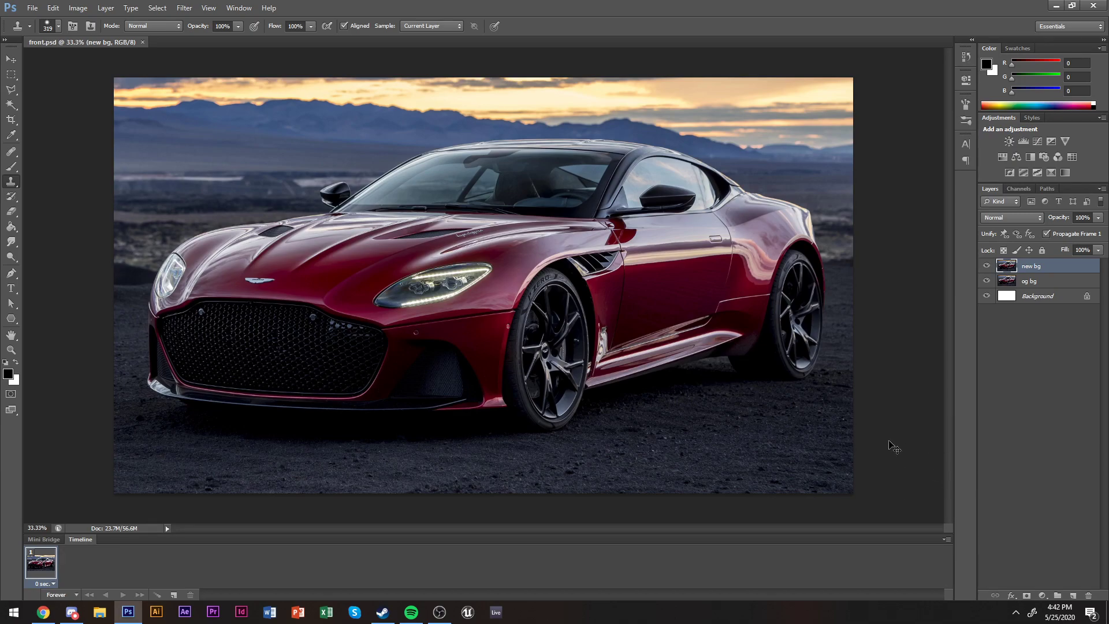
left_click_drag(892, 446, 895, 451)
key("z")
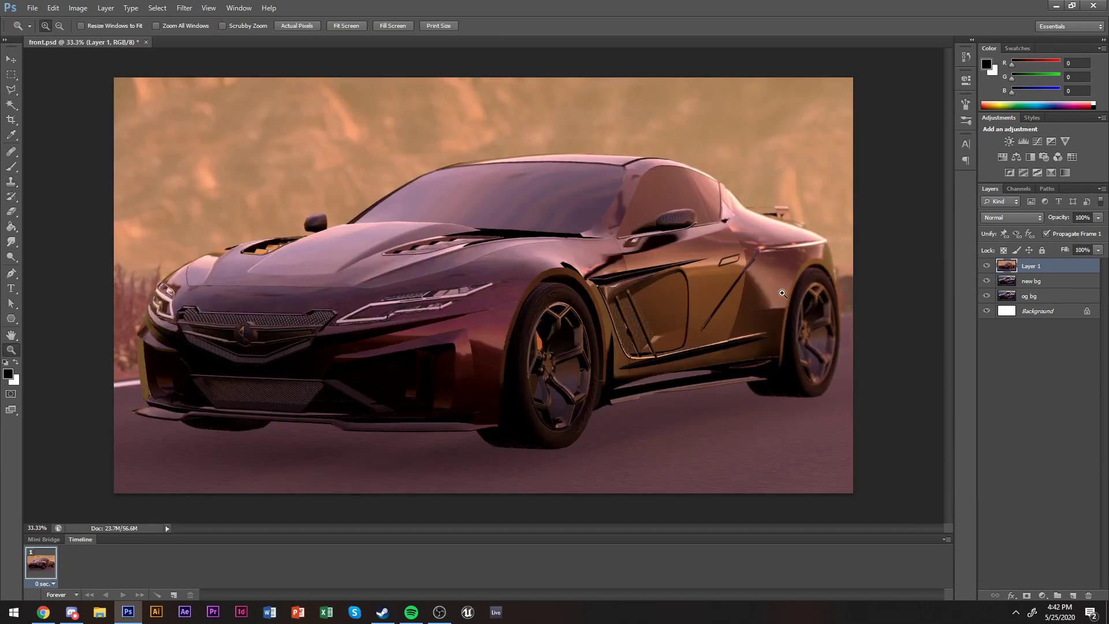
Toggle the pasted layer's visibility to compare the game car with the Aston Martin photo beneath it.
left_click(988, 266)
left_click(988, 266)
left_click(988, 266)
left_click(988, 266)
Create a layer group named apophis and move Layer 1 into it.
left_click(1057, 595)
double_click(1033, 266)
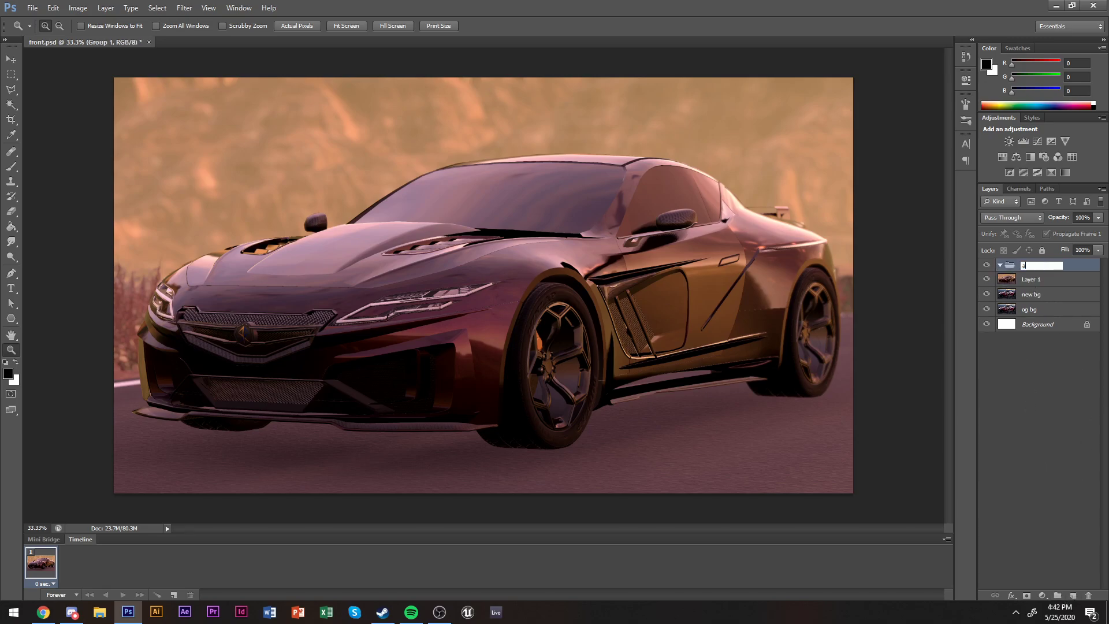
type("apophis")
key("Return")
left_click_drag(1033, 279, 1034, 267)
double_click(1040, 280)
key("Return")
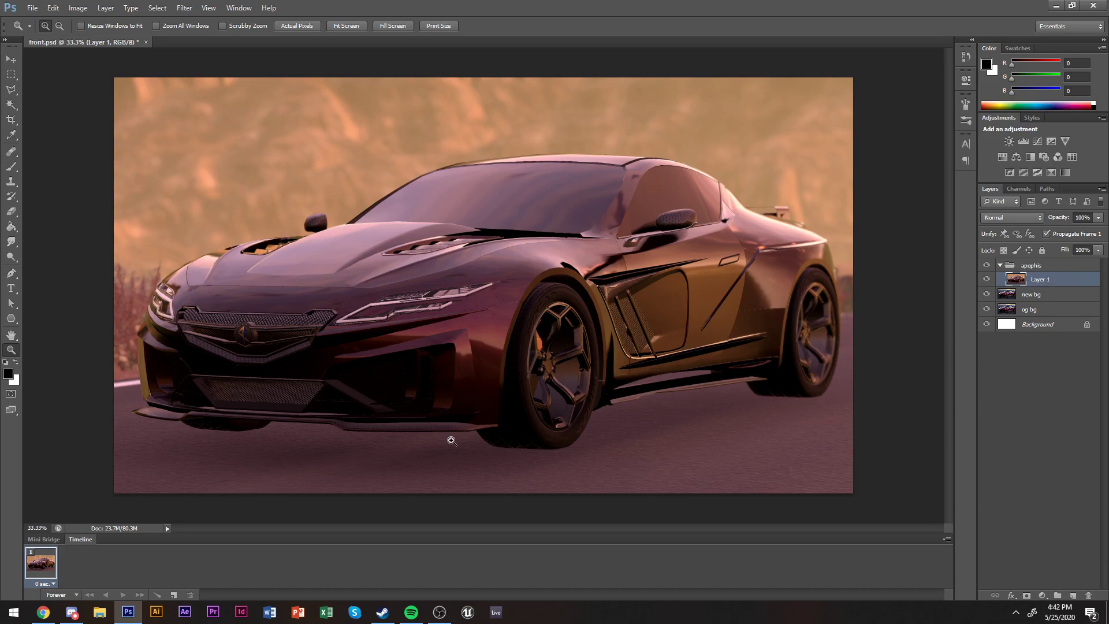
Start a Pen path at the front splitter's tip and trace up the front edge of the front wheel arch.
left_click(458, 442)
left_click(461, 448)
left_click(463, 452)
left_click(469, 439)
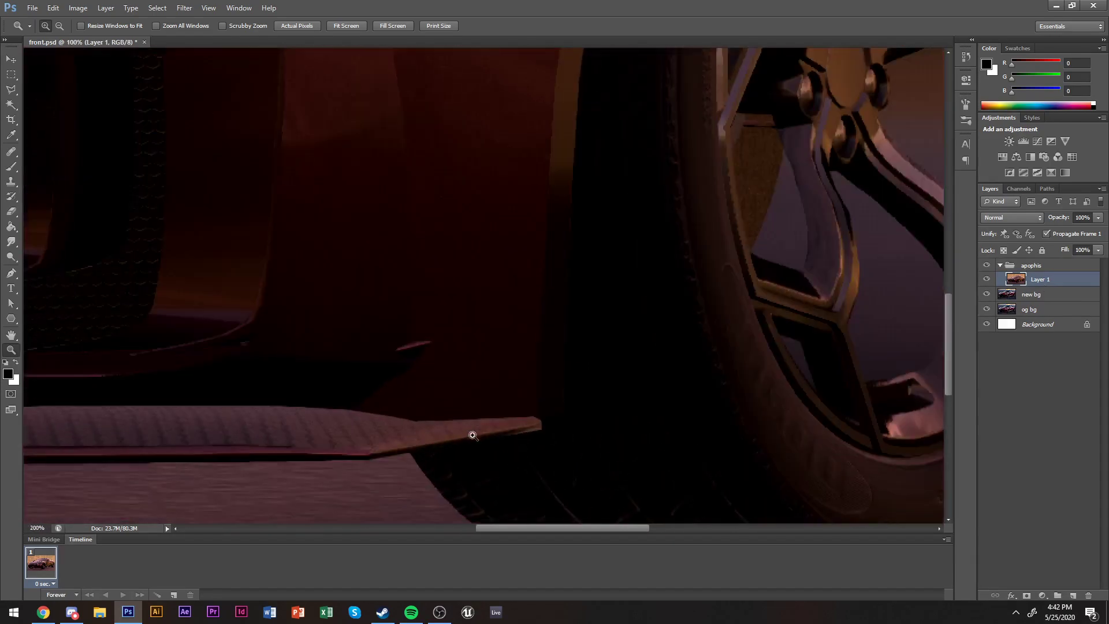
key("p")
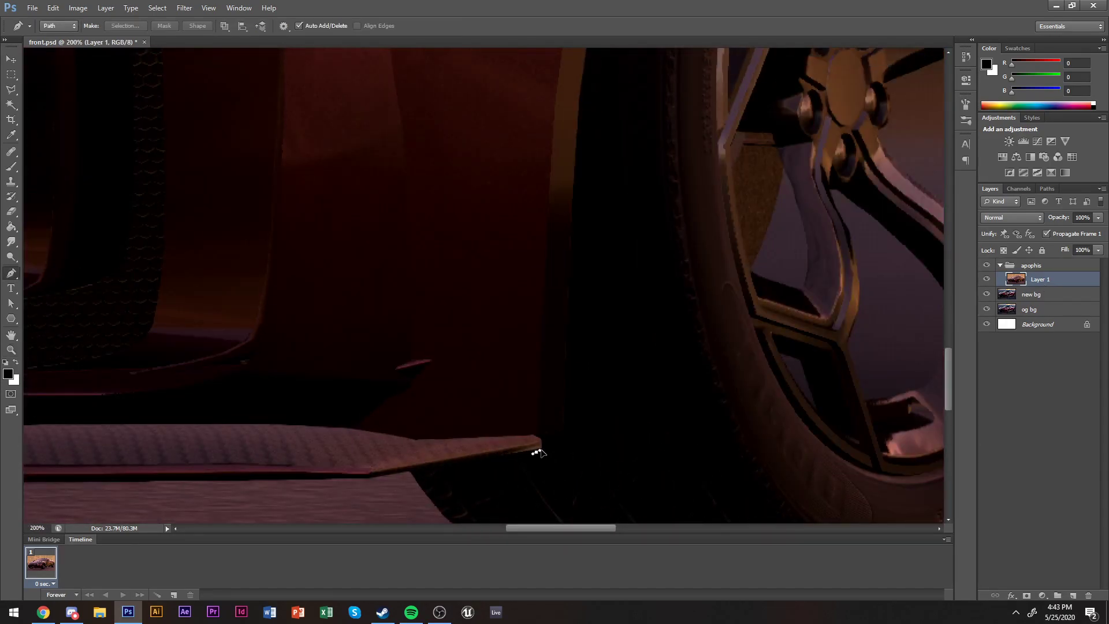
left_click(535, 434)
scroll(545, 366, "up", 3)
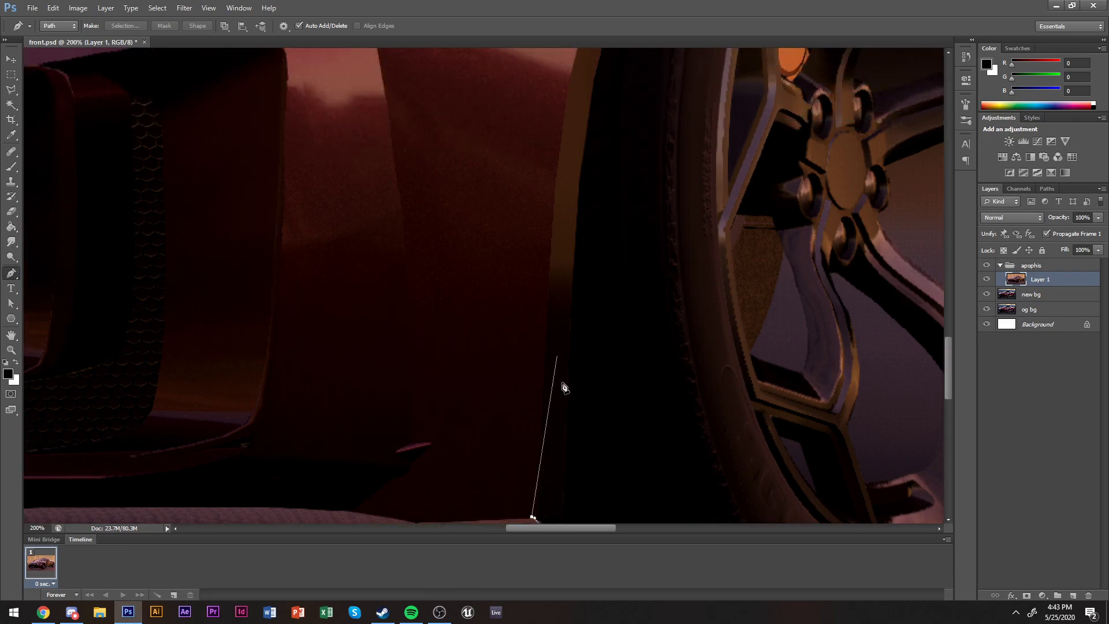
scroll(556, 421, "down", 2)
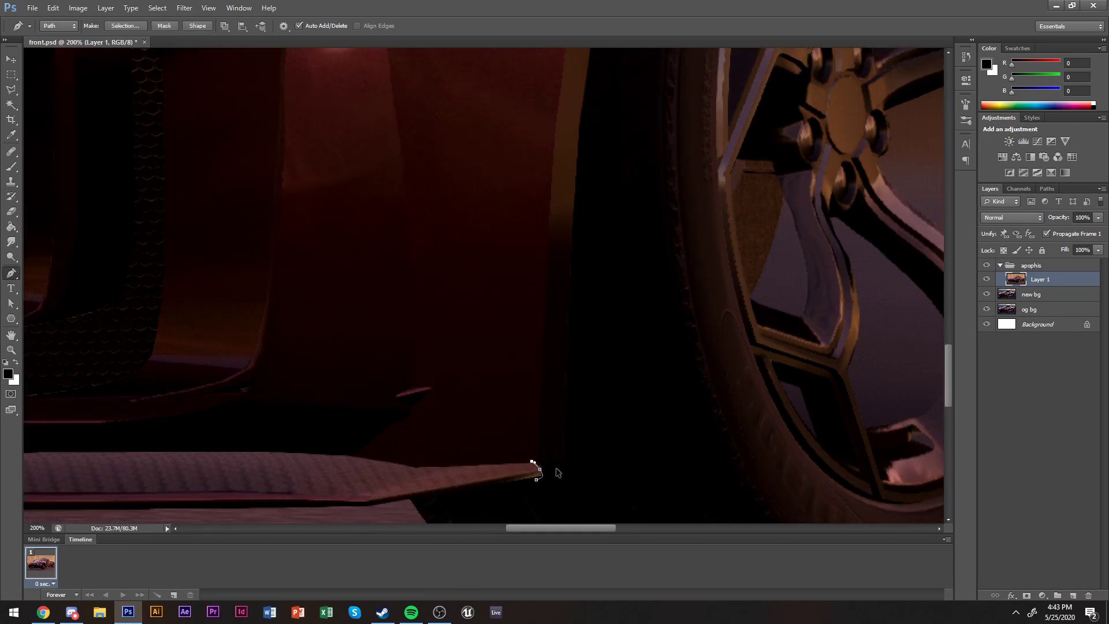
left_click_drag(561, 466, 559, 442)
scroll(582, 388, "up", 4)
left_click_drag(579, 260, 586, 188)
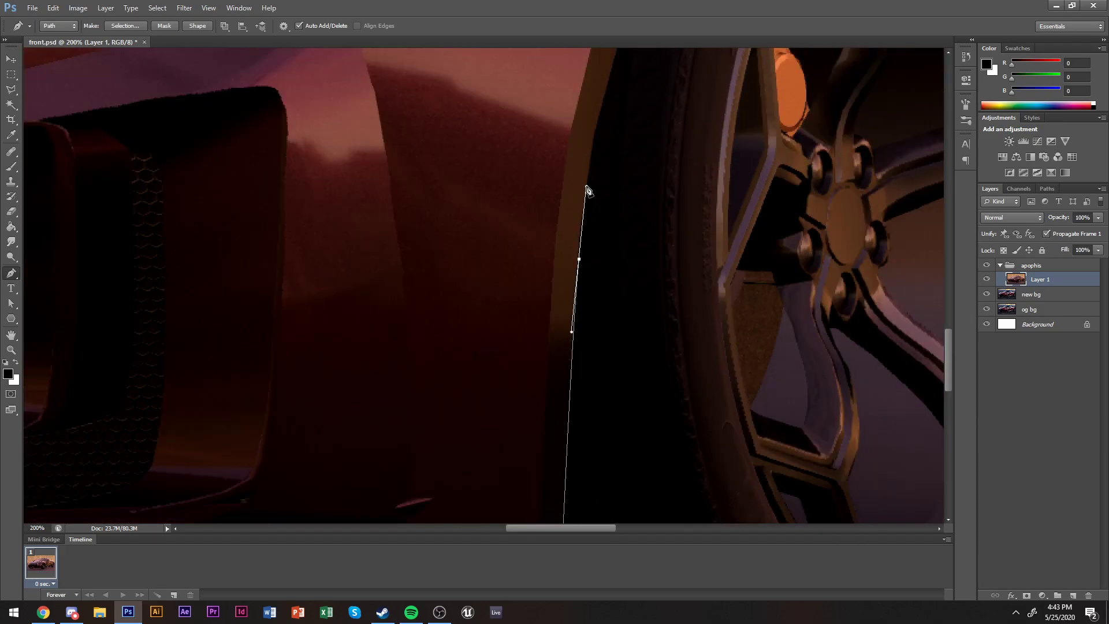
Continue the path over the top of the front wheel arch and down its rear edge to the side skirt.
scroll(607, 216, "up", 9)
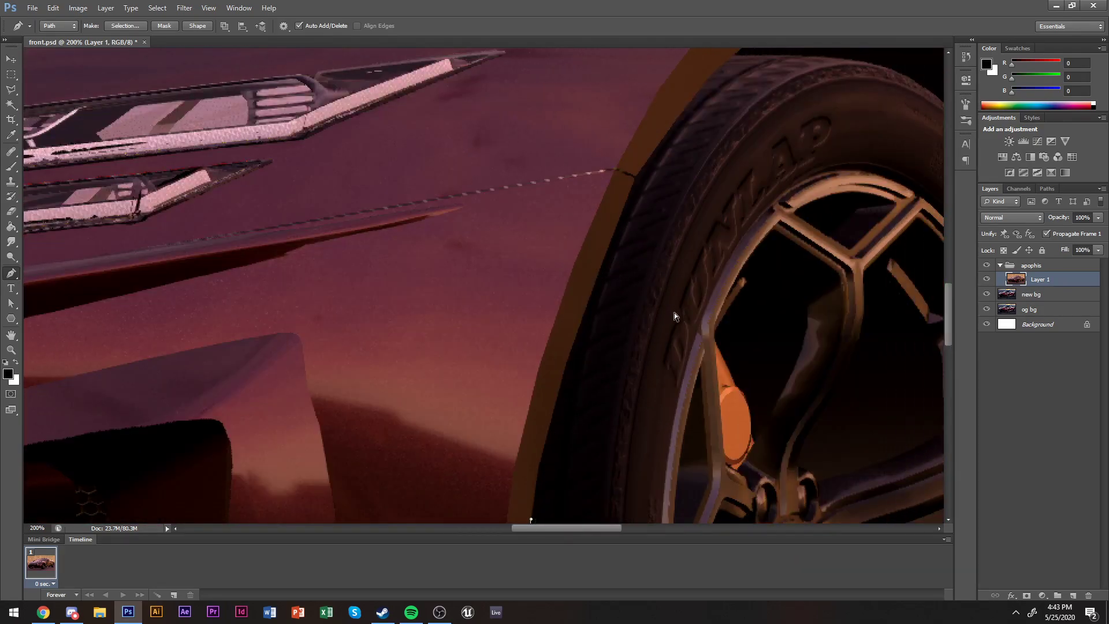
scroll(675, 316, "down", 3)
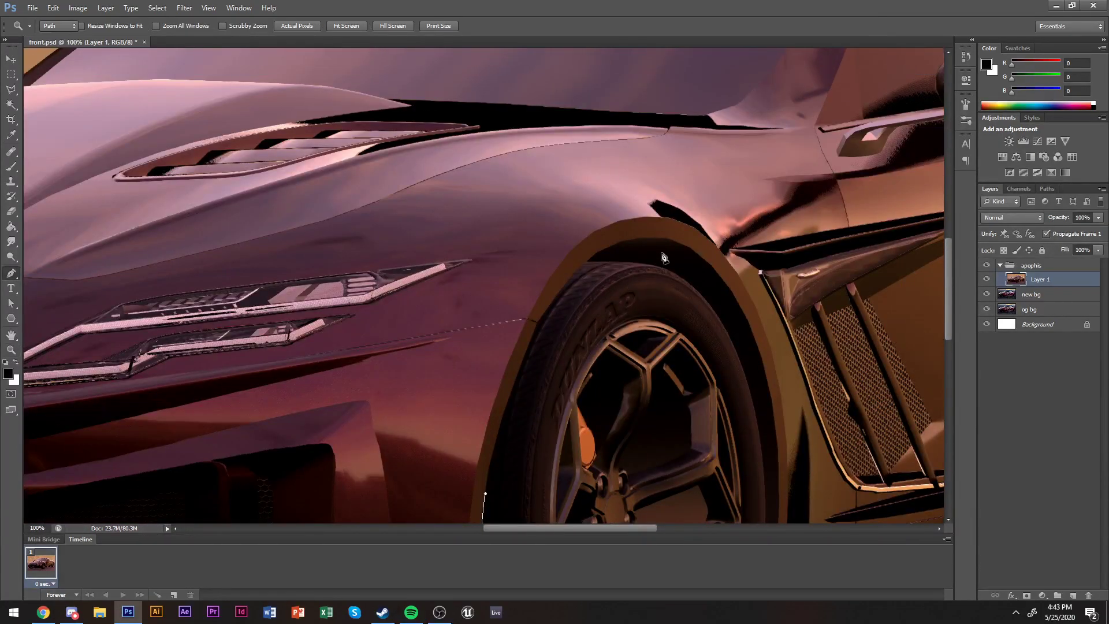
left_click_drag(653, 237, 795, 230)
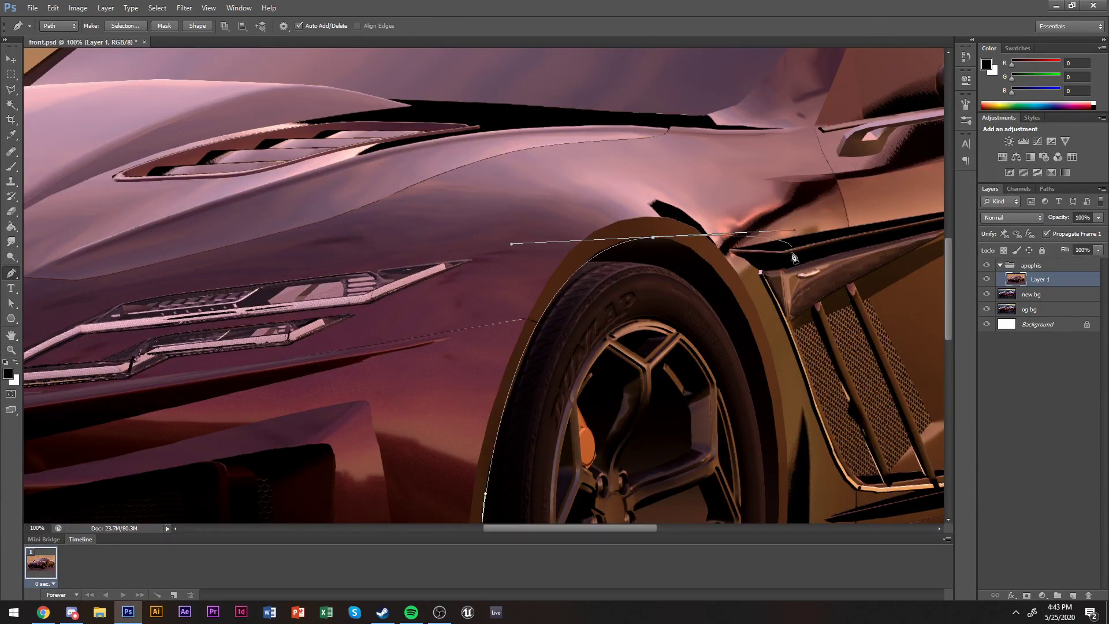
scroll(794, 254, "down", 7)
left_click_drag(777, 353, 773, 410)
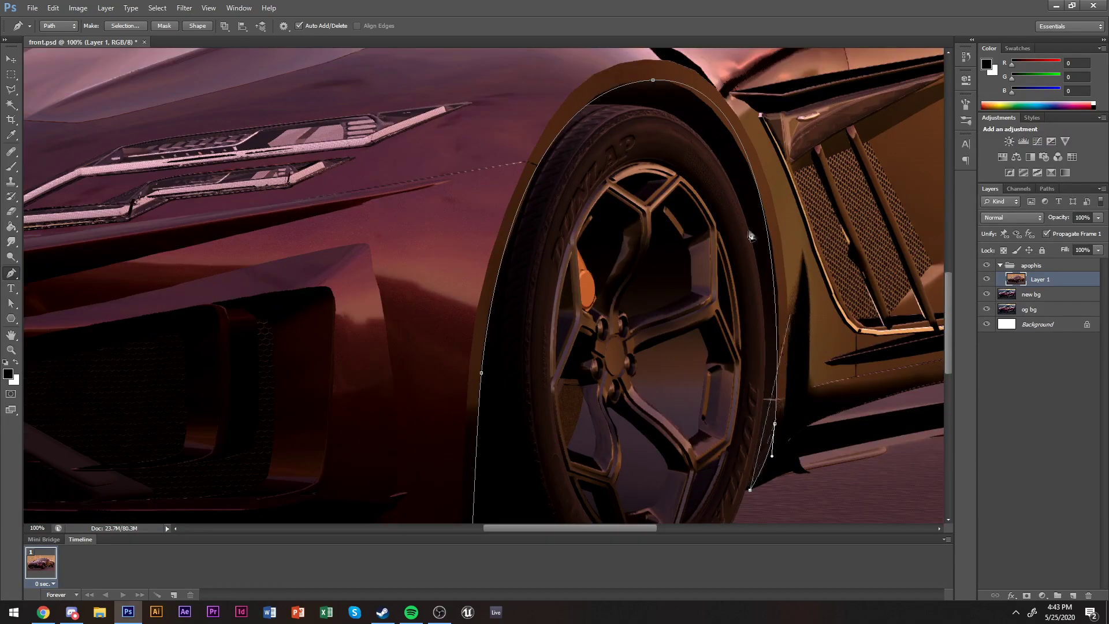
scroll(752, 448, "up", 3)
left_click(738, 184, "ctrl")
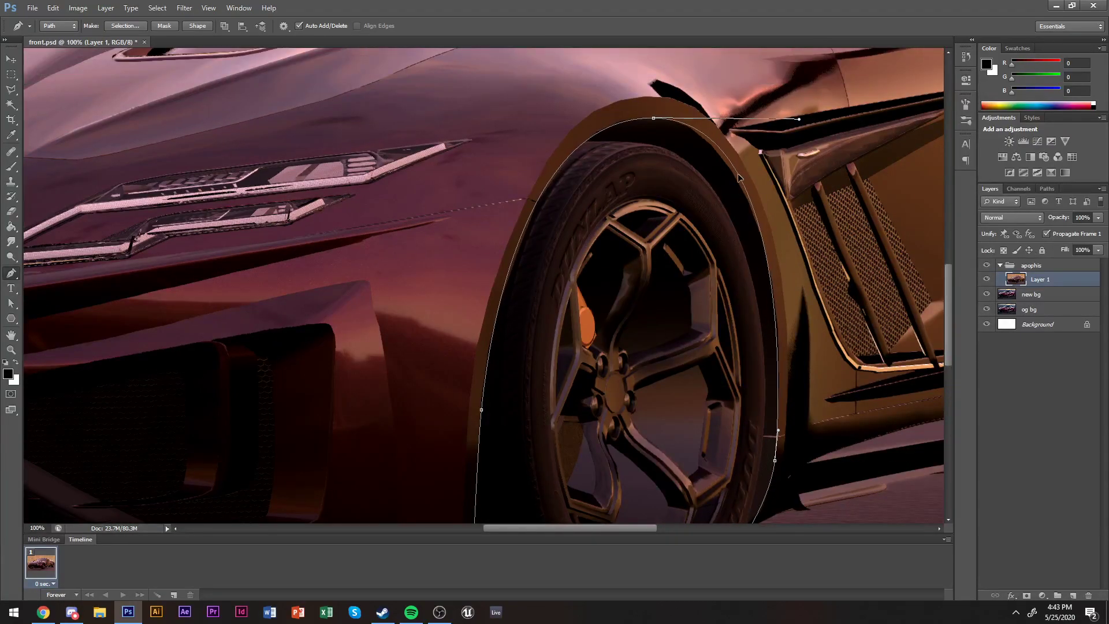
Trace the path along the side skirt's lower edge and around its end into the rear wheel arch.
scroll(763, 342, "right", 10)
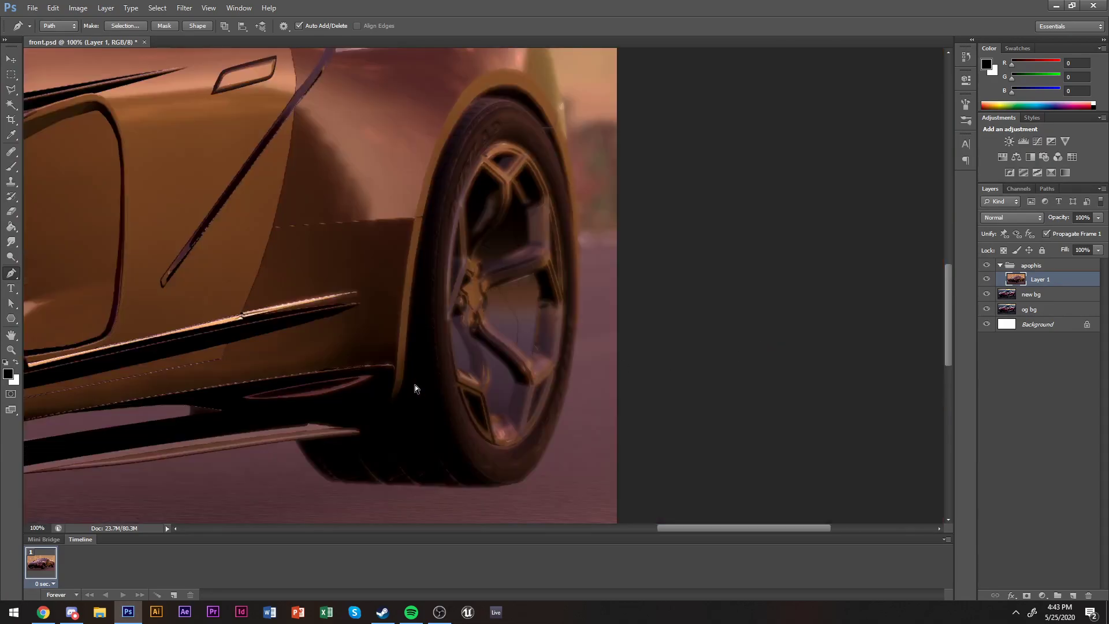
scroll(415, 384, "left", 10)
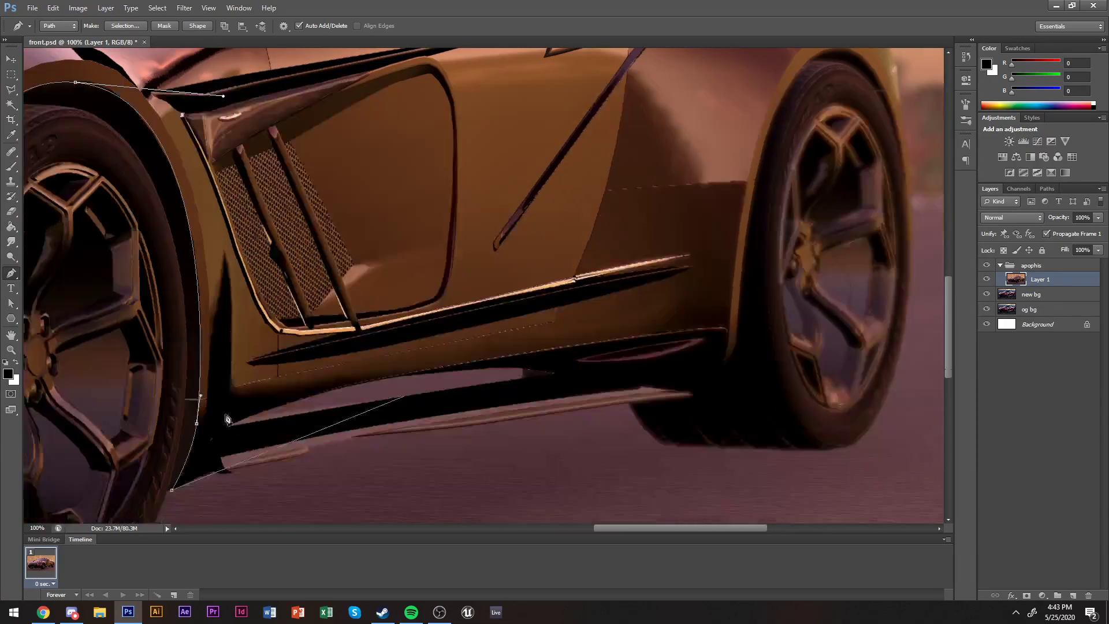
scroll(237, 417, "down", 3)
left_click_drag(210, 413, 215, 393)
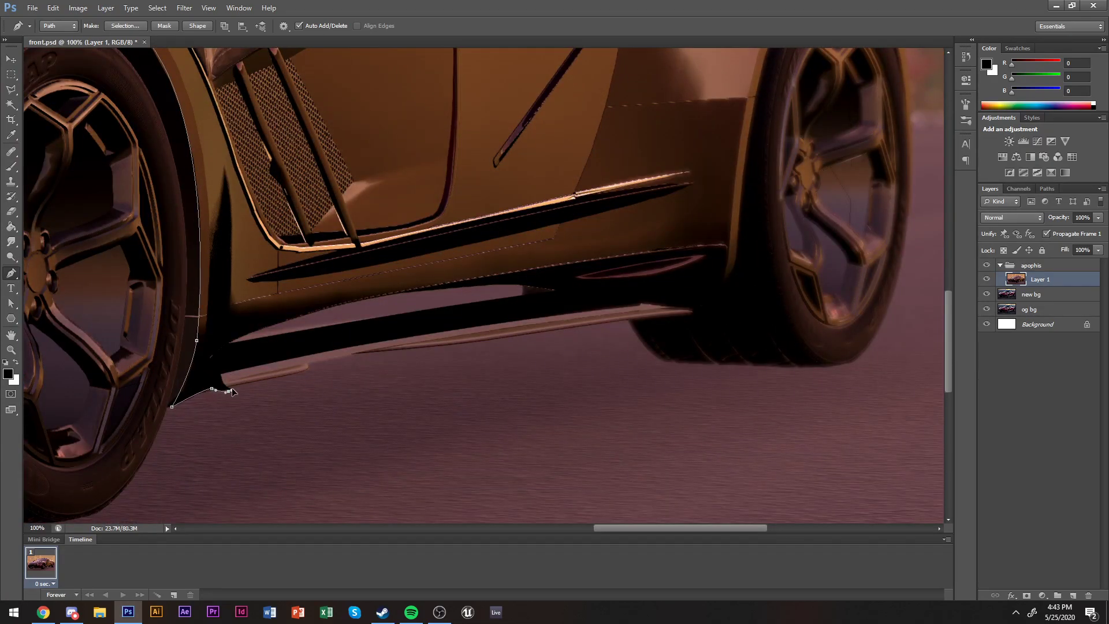
left_click_drag(360, 350, 387, 348)
left_click_drag(506, 337, 594, 324)
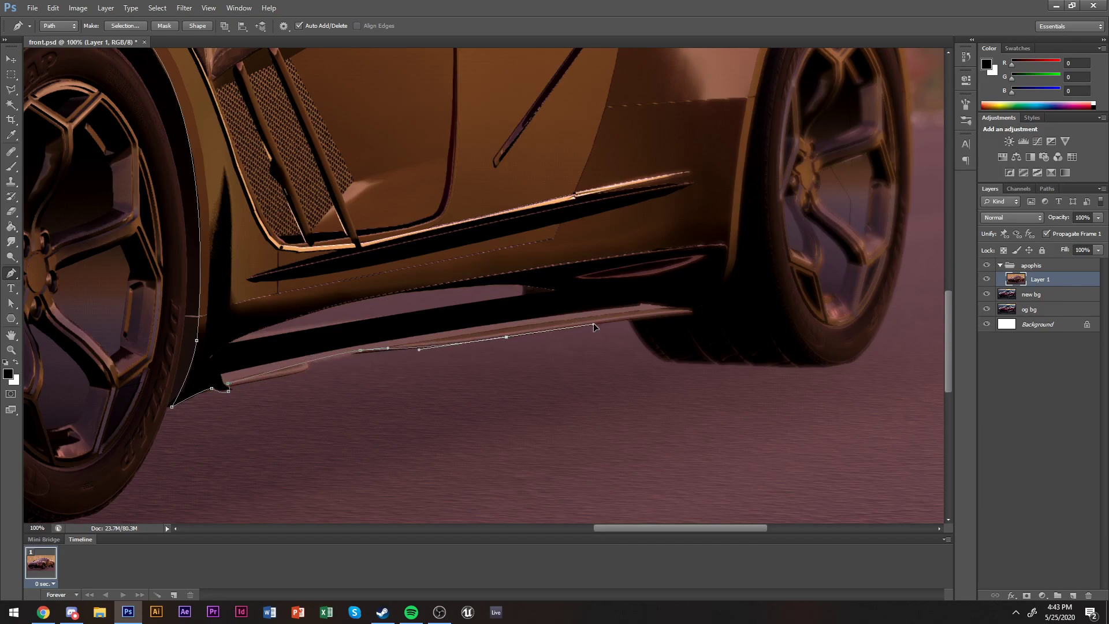
left_click(714, 310)
left_click_drag(737, 249, 739, 225)
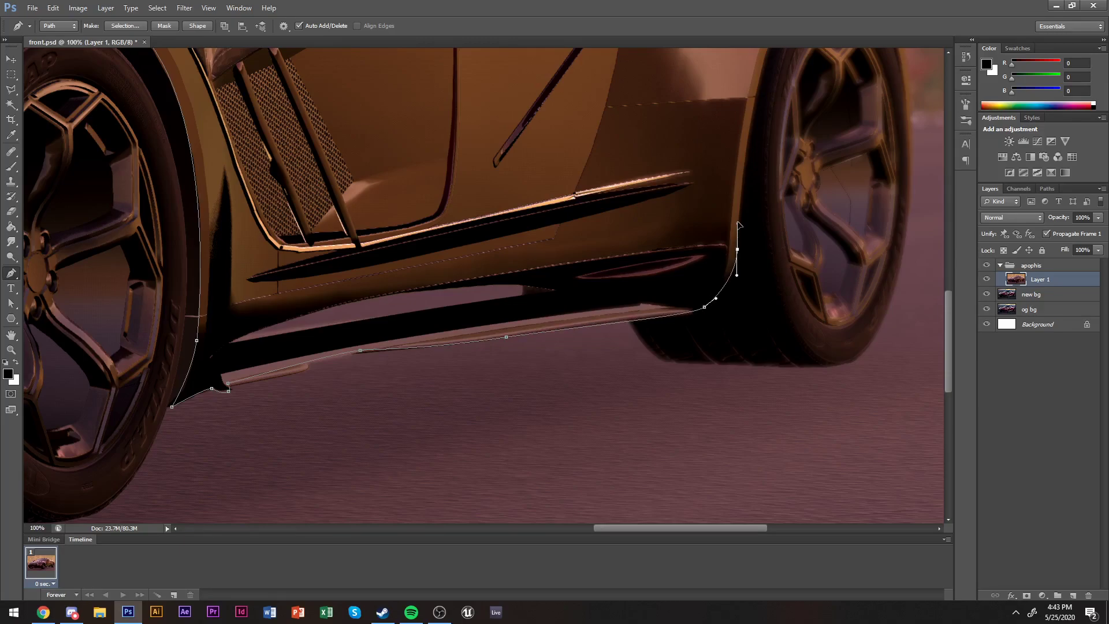
Extend the path over the rear wheel arch and down its far edge behind the rear tire.
scroll(740, 226, "up", 1)
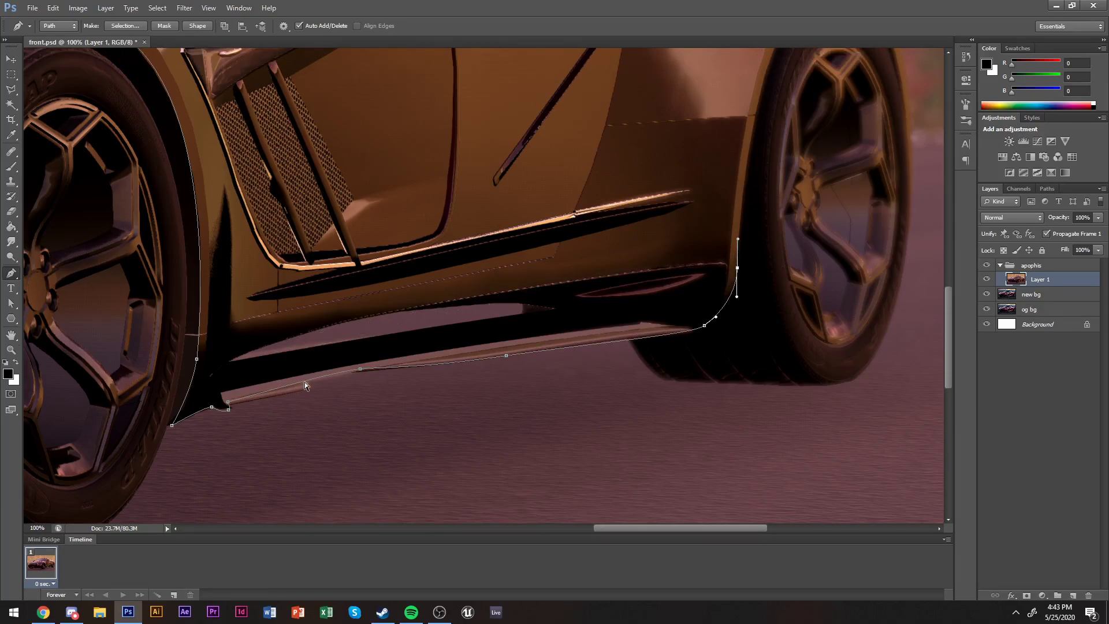
key("alt+Tab")
key("alt+Tab")
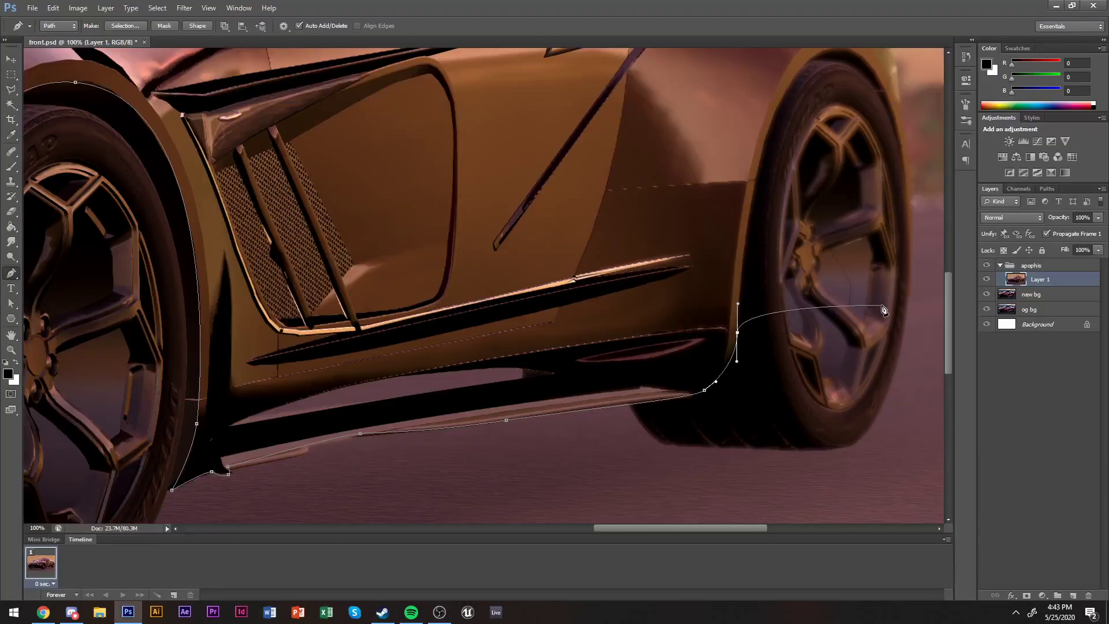
scroll(782, 202, "up", 4)
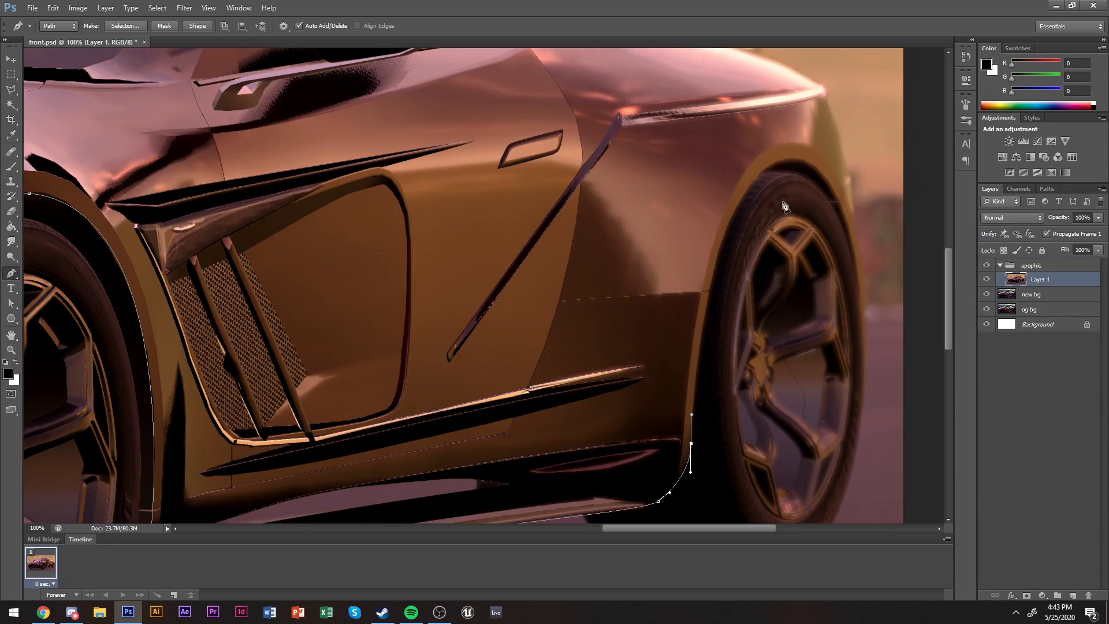
scroll(783, 206, "down", 1)
left_click_drag(774, 142, 852, 136)
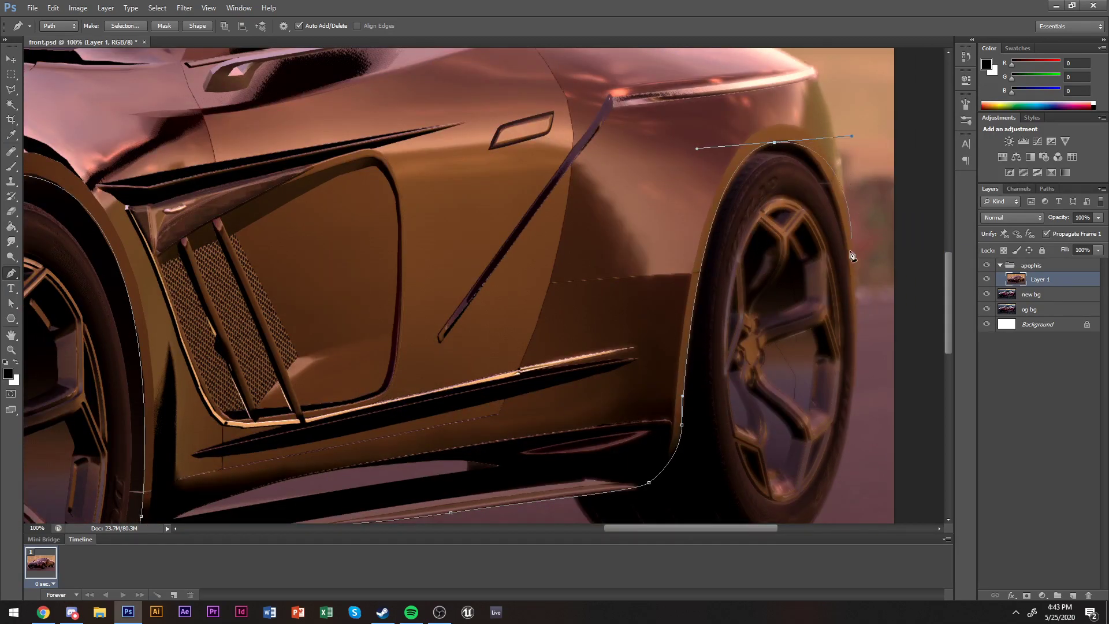
left_click(853, 315)
Trace the path up the rear fender's outer edge, around its corner and along the rear spoiler.
scroll(843, 202, "up", 2)
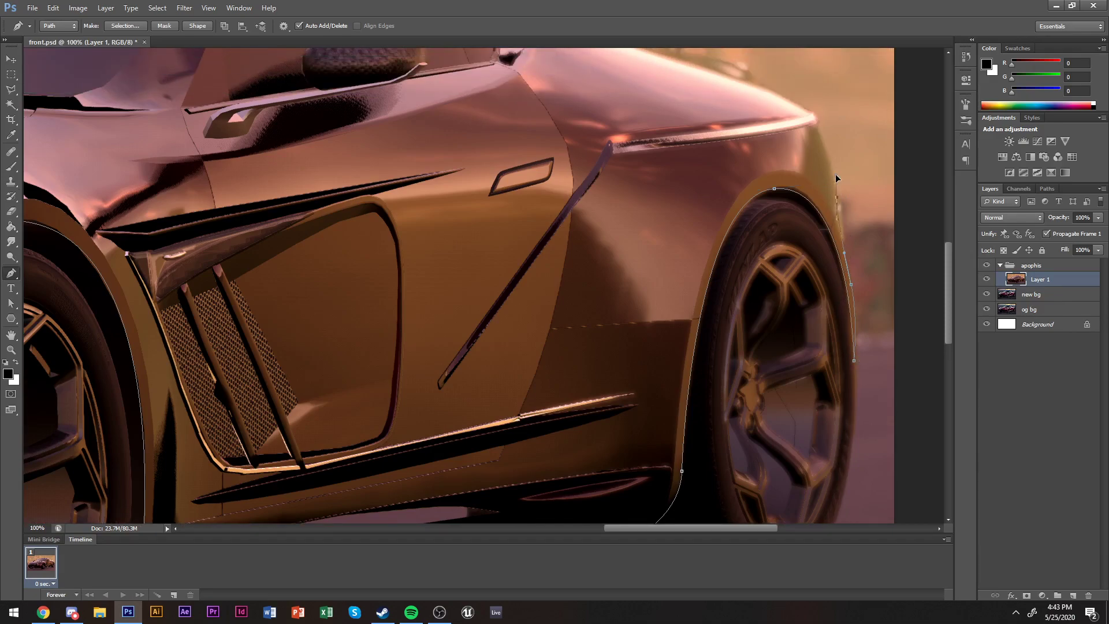
scroll(830, 166, "up", 2)
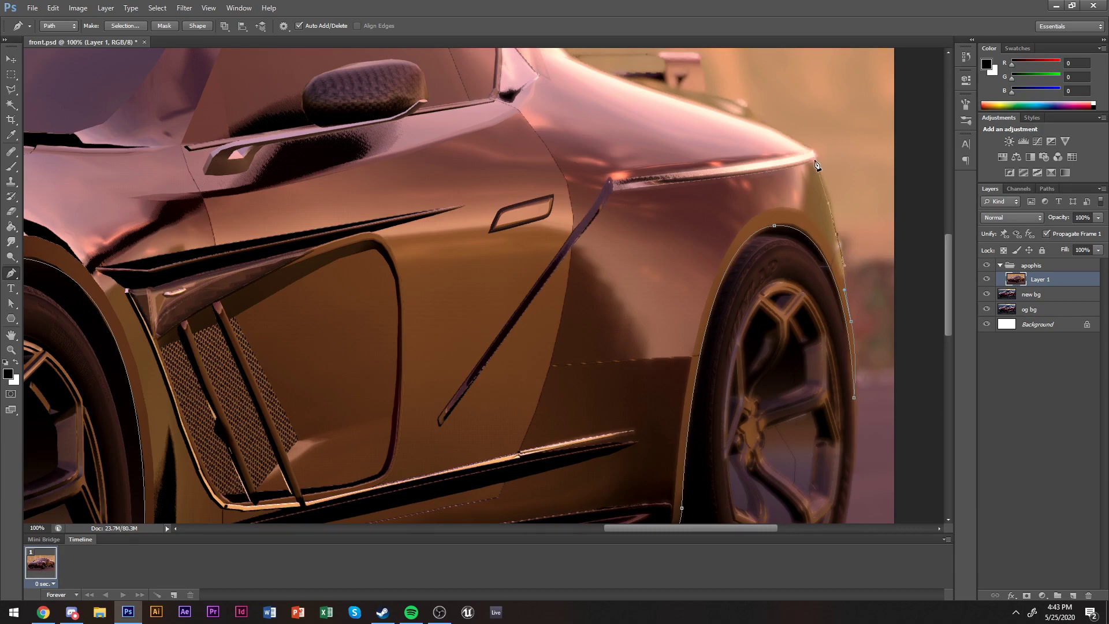
left_click(813, 149)
scroll(752, 120, "up", 2)
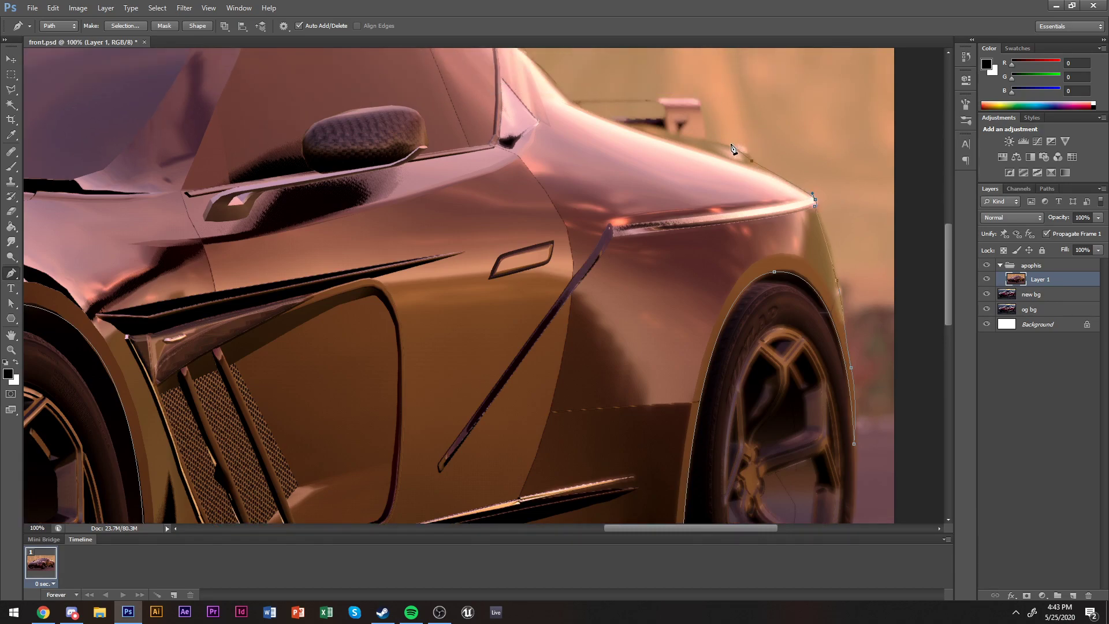
left_click_drag(720, 137, 708, 138)
scroll(706, 142, "up", 2)
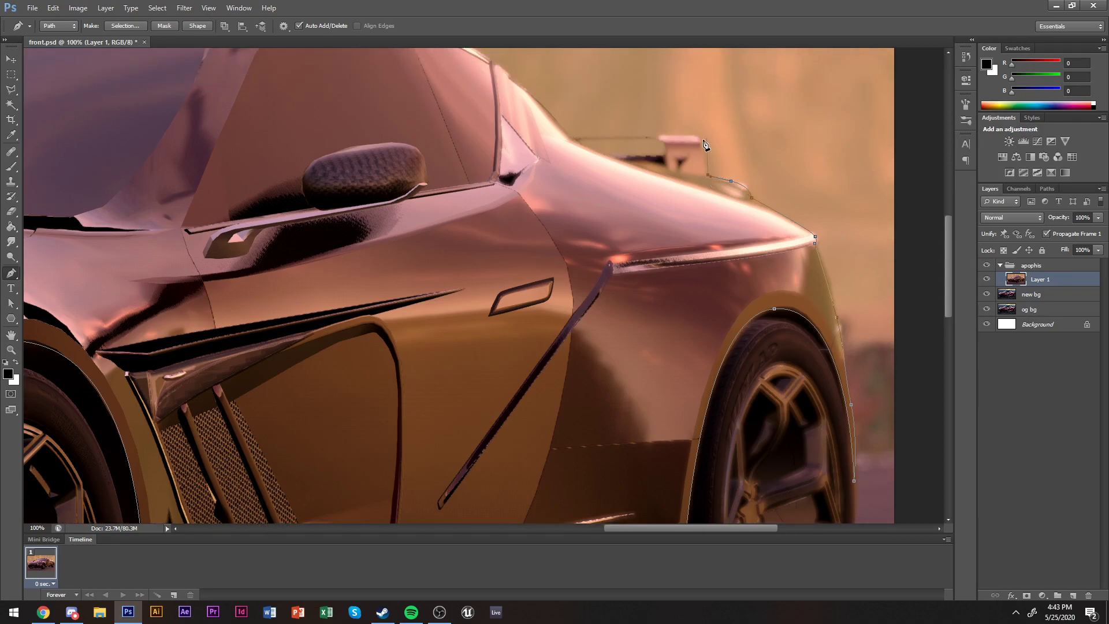
left_click(573, 139)
Trace the path along the sloping rear roofline and across the roof to the top of the windshield.
scroll(573, 141, "up", 5)
left_click_drag(473, 151, 378, 102)
scroll(396, 116, "left", 10)
scroll(728, 169, "right", 3)
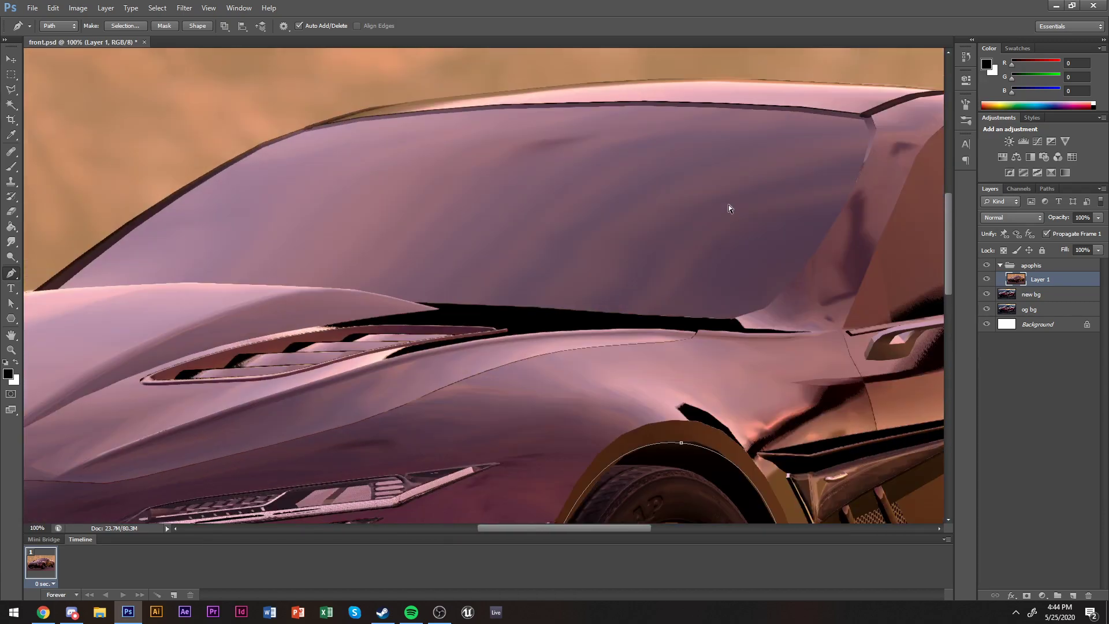
scroll(673, 148, "up", 3)
scroll(606, 148, "right", 8)
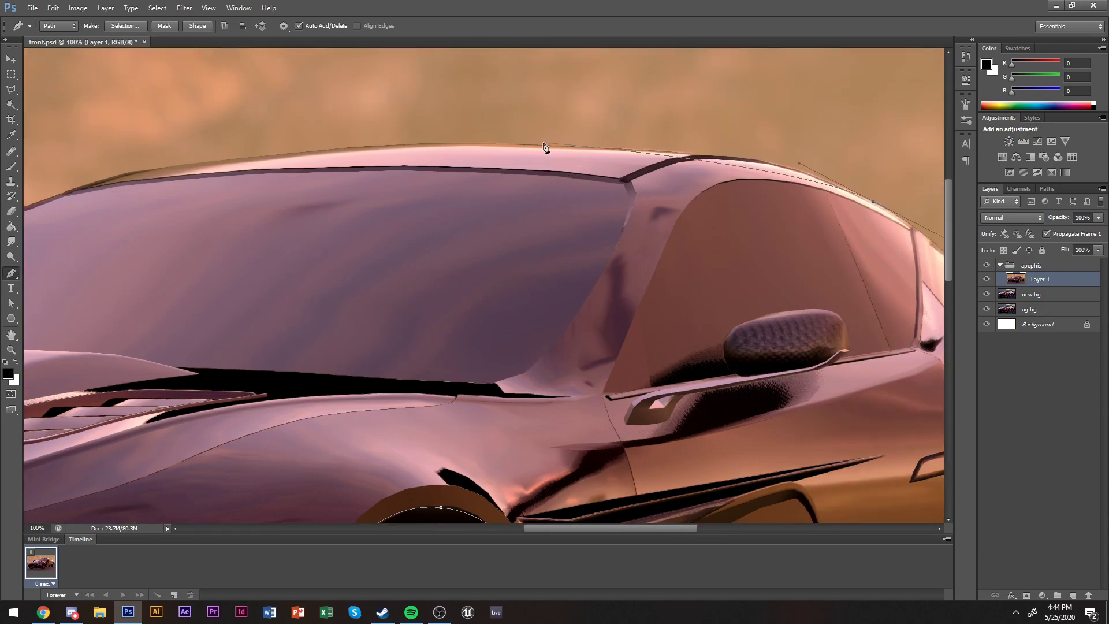
left_click_drag(533, 146, 295, 140)
scroll(296, 141, "left", 5)
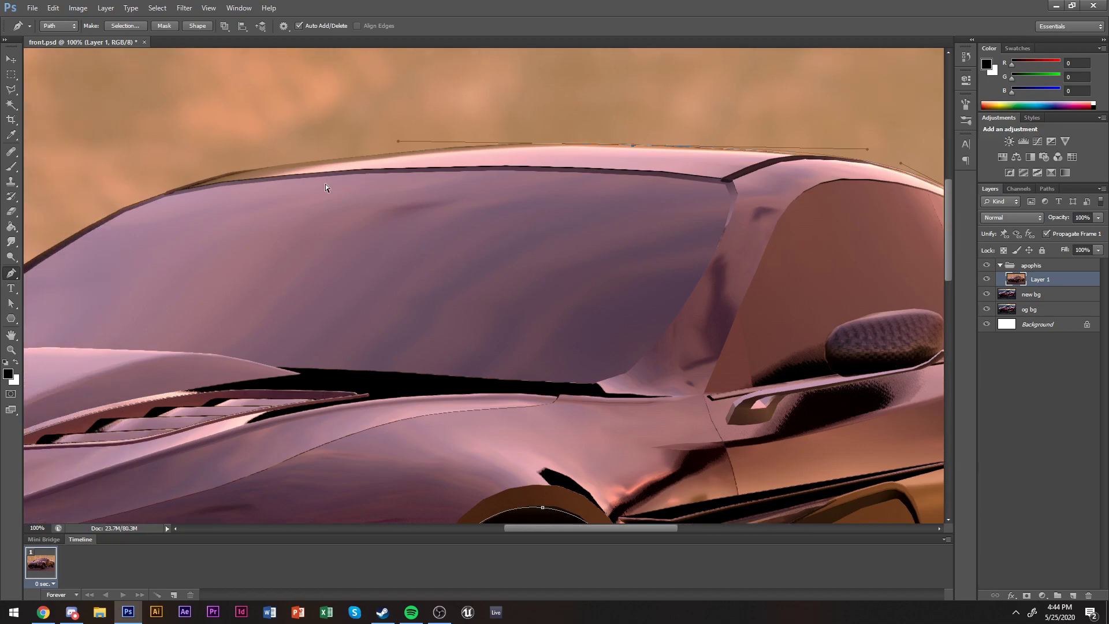
left_click_drag(223, 176, 195, 183)
Follow the windshield's outer pillar with the path down to the hood.
scroll(193, 202, "left", 20)
scroll(486, 255, "right", 4)
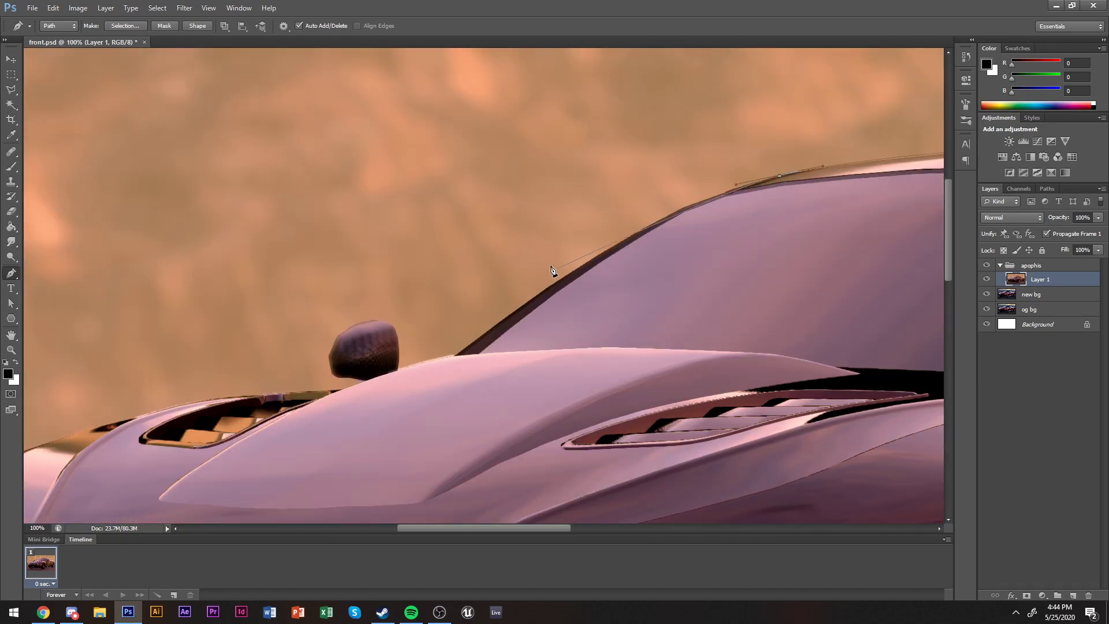
left_click_drag(579, 267, 491, 328)
left_click(459, 355)
Outline the far side mirror with the path and bring it back to the hood's edge.
left_click_drag(396, 371, 356, 318)
key("alt+Tab")
key("alt+Tab")
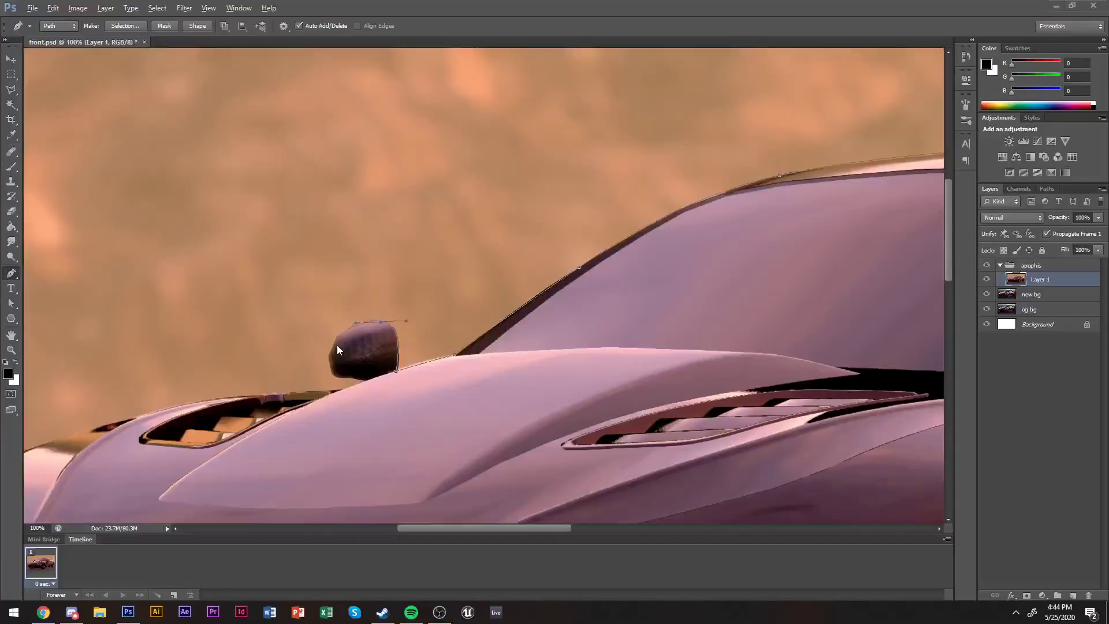
scroll(337, 345, "down", 1)
left_click_drag(330, 334, 342, 358)
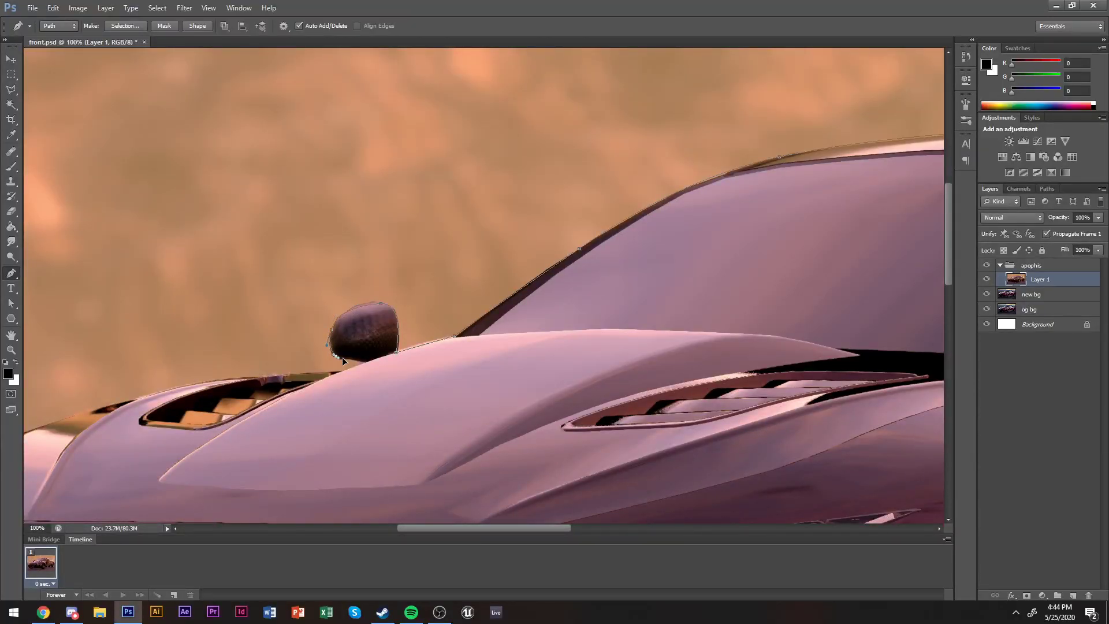
left_click(368, 362)
Trace the path along the far hood vent and front fender, undoing and replacing one misplaced anchor point.
scroll(341, 373, "left", 10)
scroll(347, 373, "right", 5)
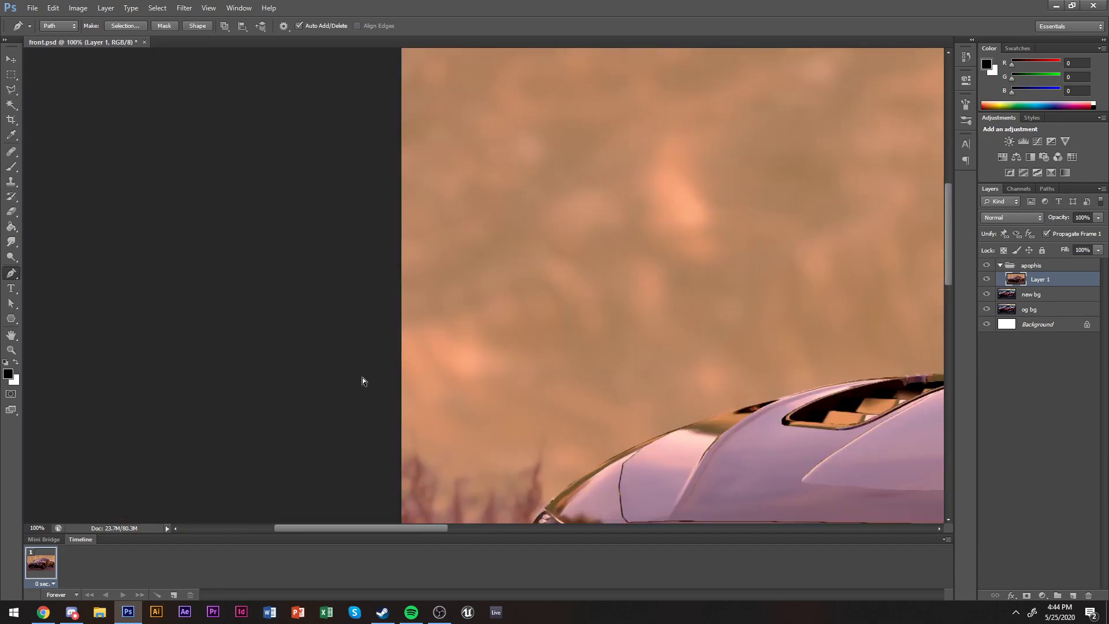
scroll(673, 368, "right", 5)
left_click_drag(619, 293, 572, 309)
key("ctrl+z")
left_click(569, 306)
left_click_drag(462, 338, 394, 364)
Trace the path around the far front fender and headlight edge, down to the side of the front bumper.
scroll(394, 362, "left", 1)
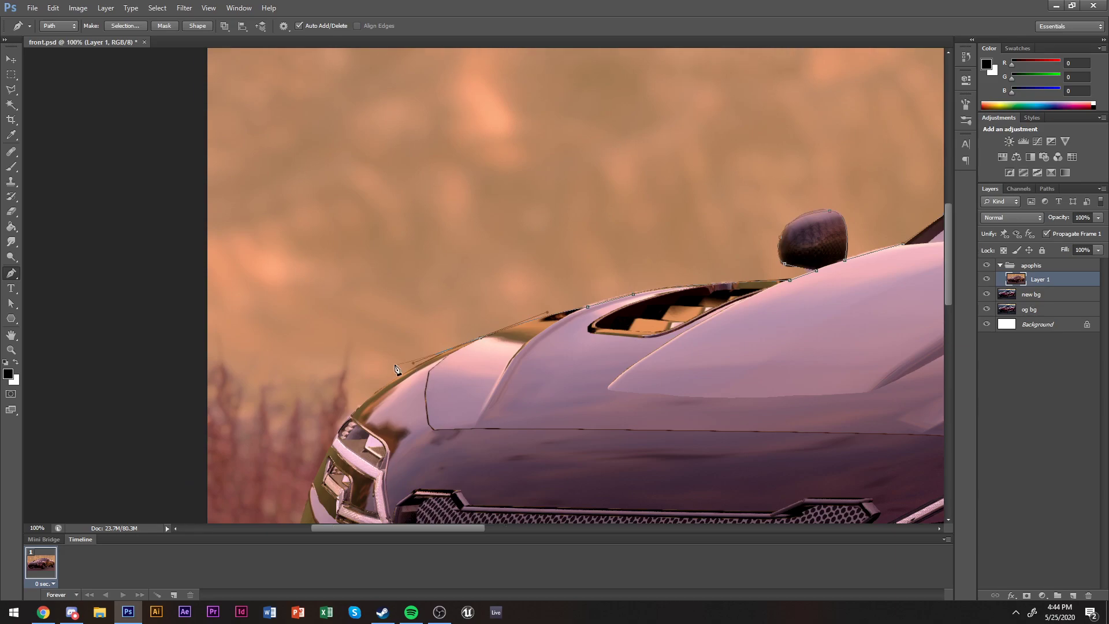
scroll(376, 323, "down", 5)
left_click_drag(338, 301, 335, 315)
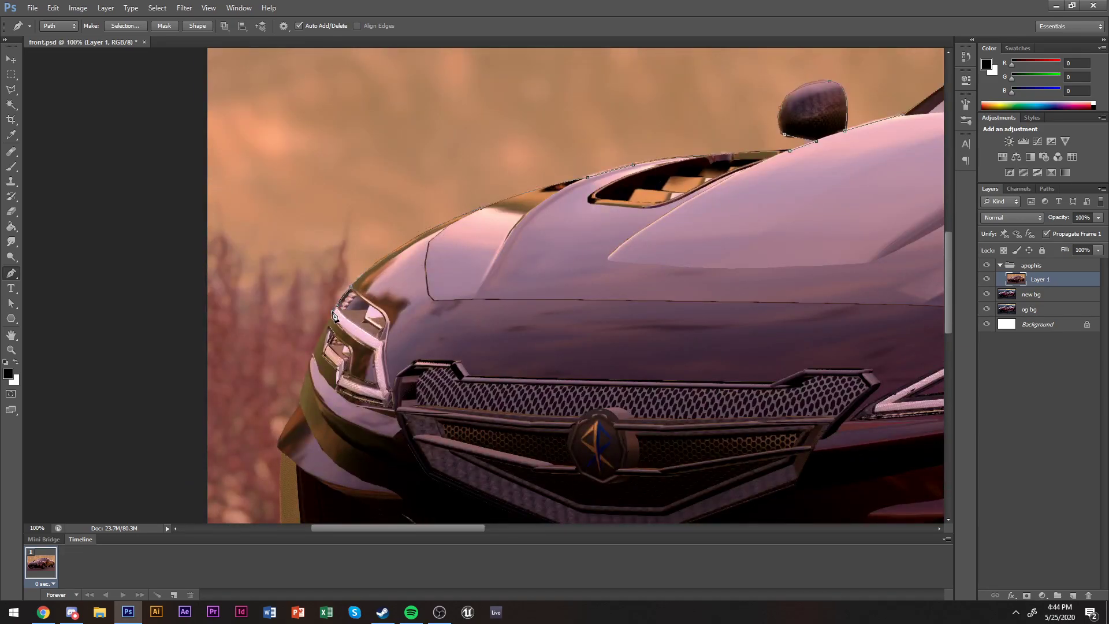
left_click(312, 353)
scroll(309, 372, "down", 3)
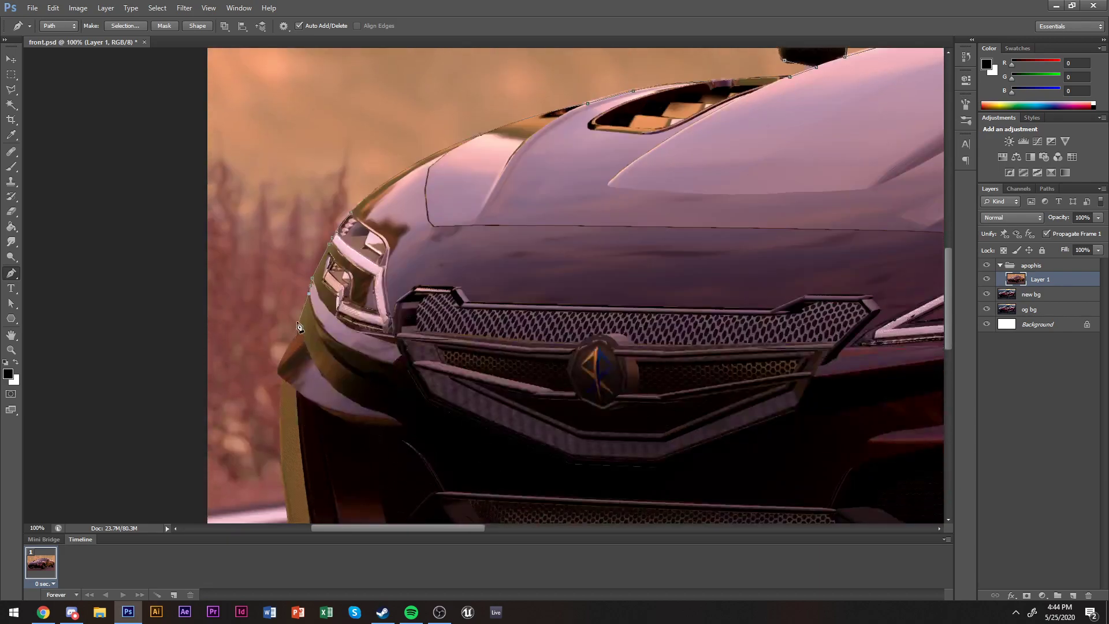
left_click(298, 331)
scroll(279, 376, "down", 6)
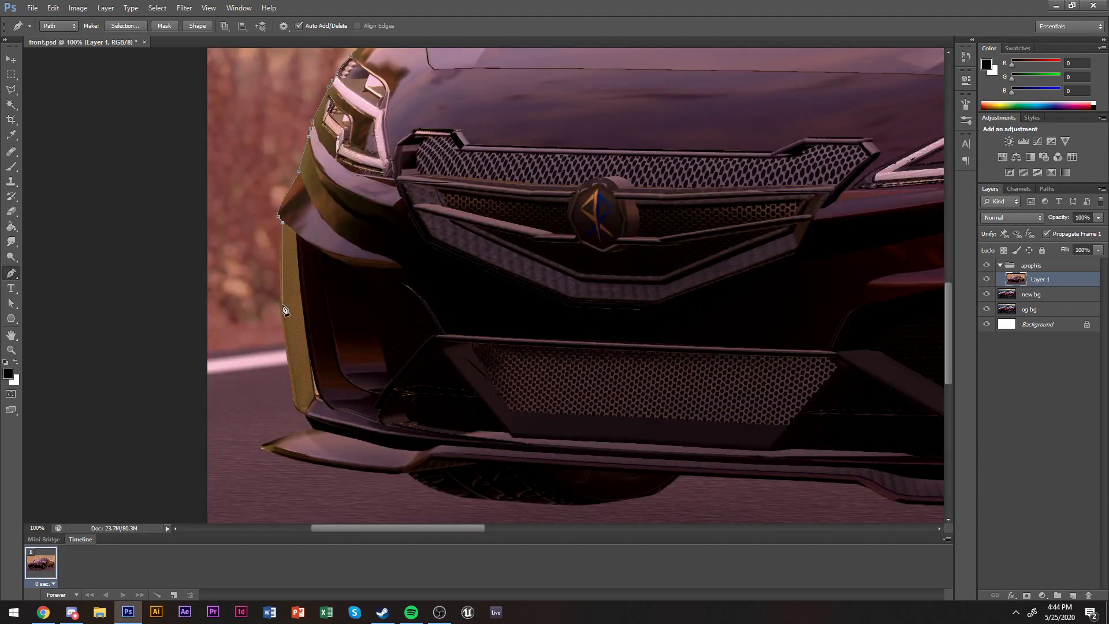
Follow the bumper's outer side edge with the path and round the tip of the front splitter.
left_click_drag(295, 409, 270, 455)
left_click(312, 428)
left_click_drag(395, 473, 414, 472)
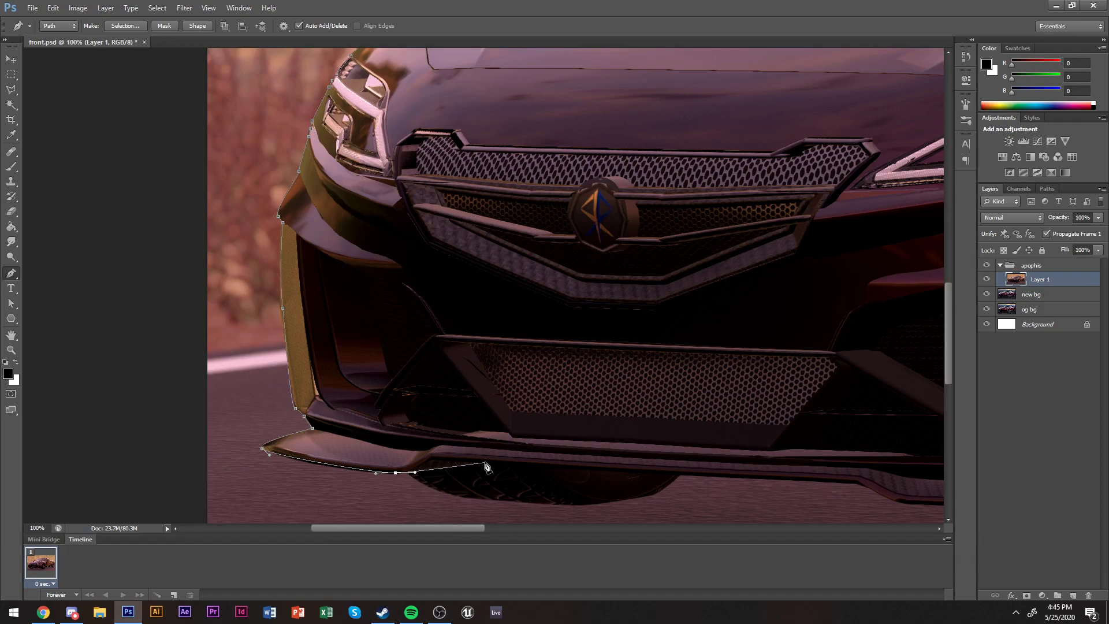
Trace the splitter's lower edge across the front and close the path at the near front wheel arch.
scroll(489, 459, "right", 10)
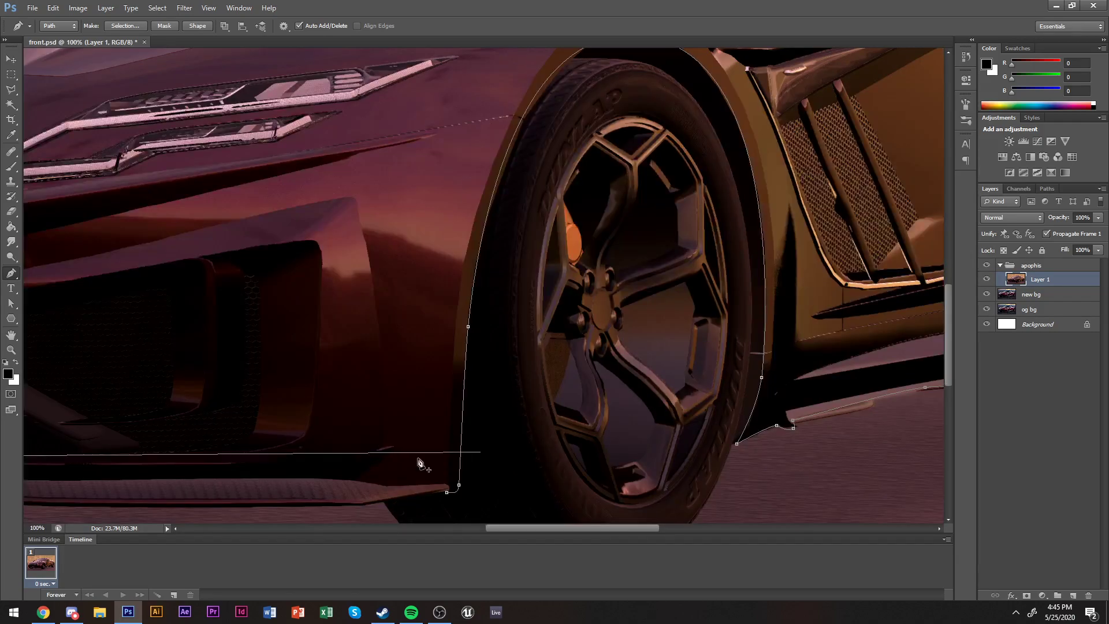
scroll(458, 471, "down", 2)
scroll(224, 459, "left", 4)
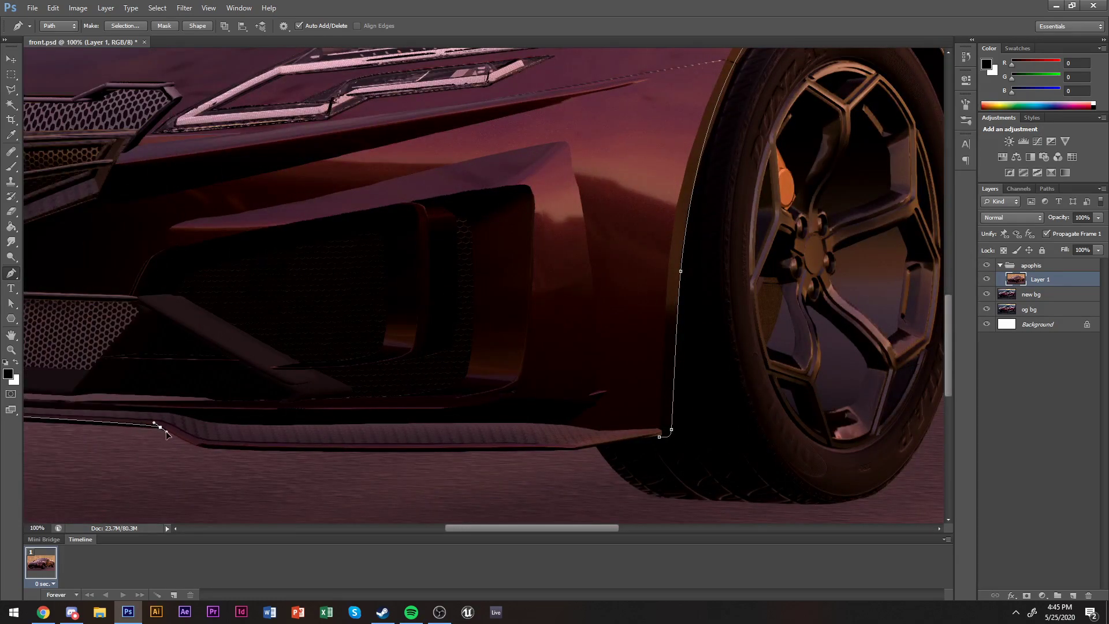
left_click_drag(206, 447, 225, 449)
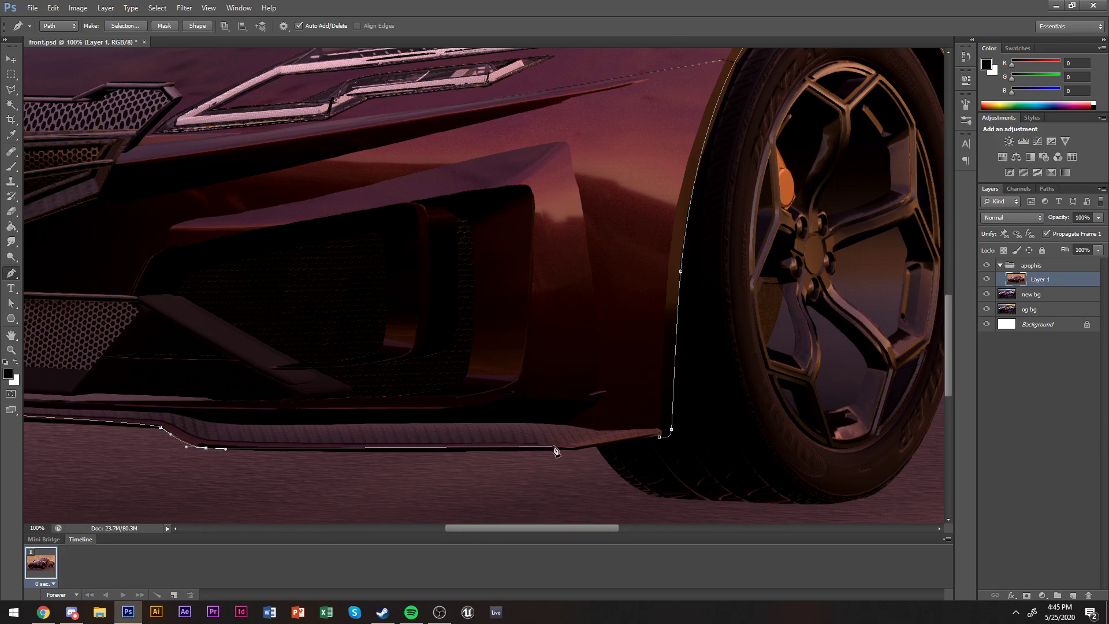
left_click(659, 437)
Turn the closed path around the game car into a selection.
key("z")
left_click(423, 285, "alt")
left_click(408, 277, "alt")
left_click(409, 277, "alt")
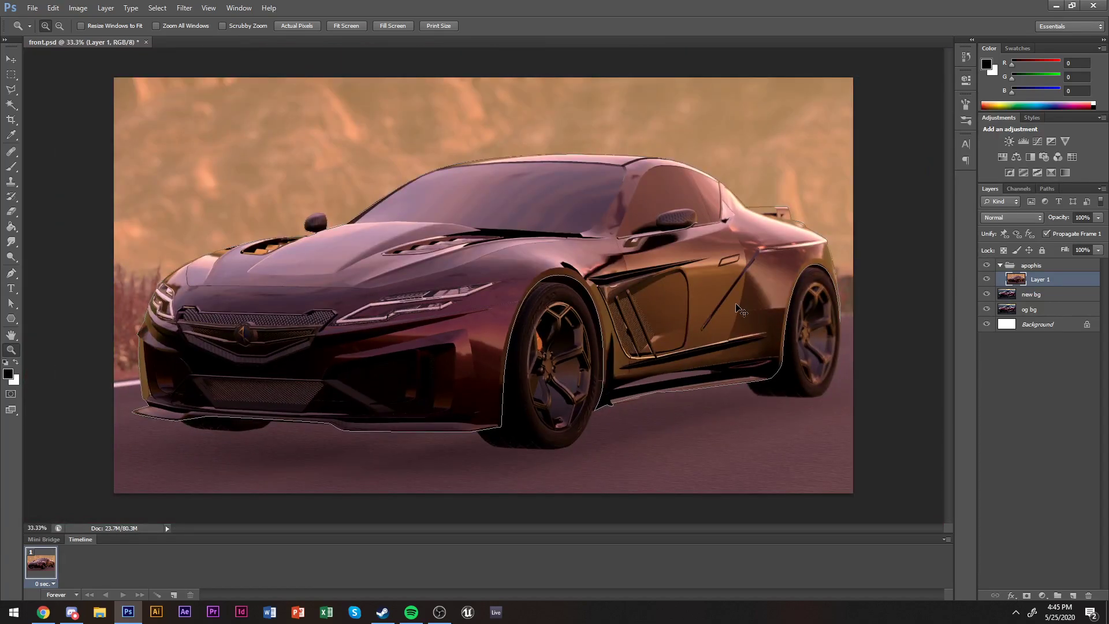
key("ctrl+Return")
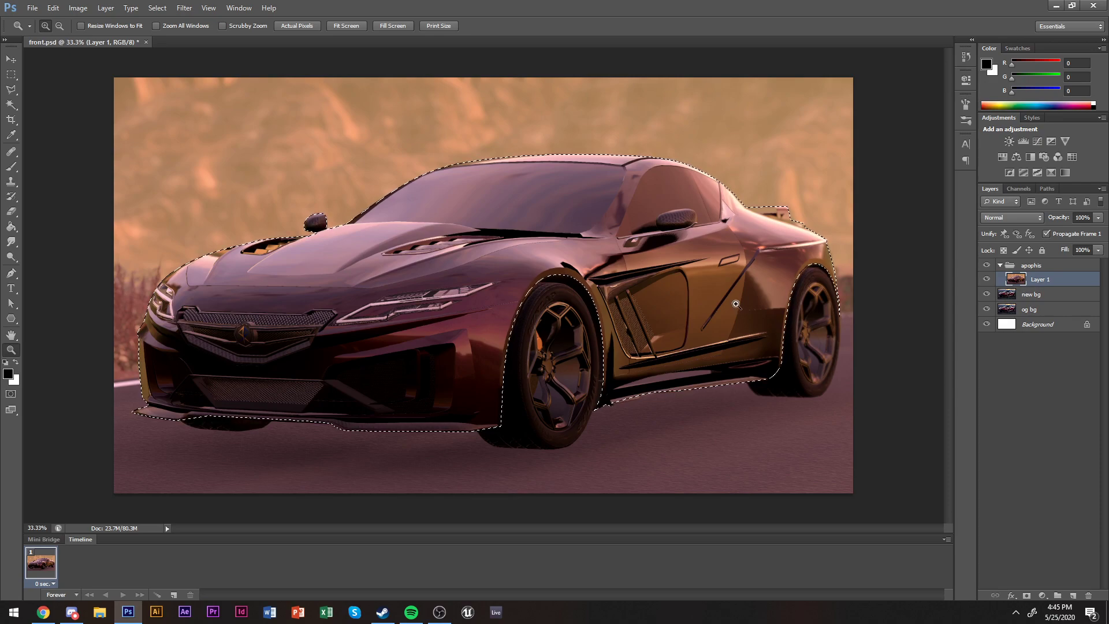
Trace a closed path around the background gap between the rear wing and the bodywork.
left_click(806, 215)
left_click(721, 211)
left_click(721, 211)
left_click(721, 210)
key("p")
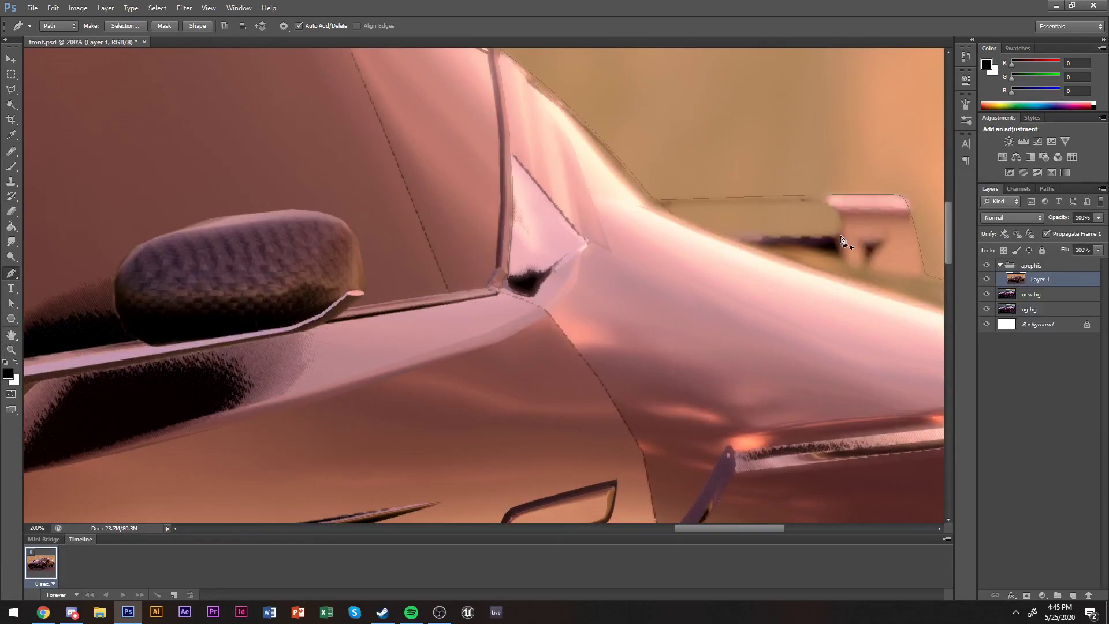
left_click(840, 237)
left_click_drag(789, 204, 786, 202)
left_click(662, 206)
left_click(841, 237)
Apply the wing gap path to the selection and copy the selected game car onto a new layer.
key("z")
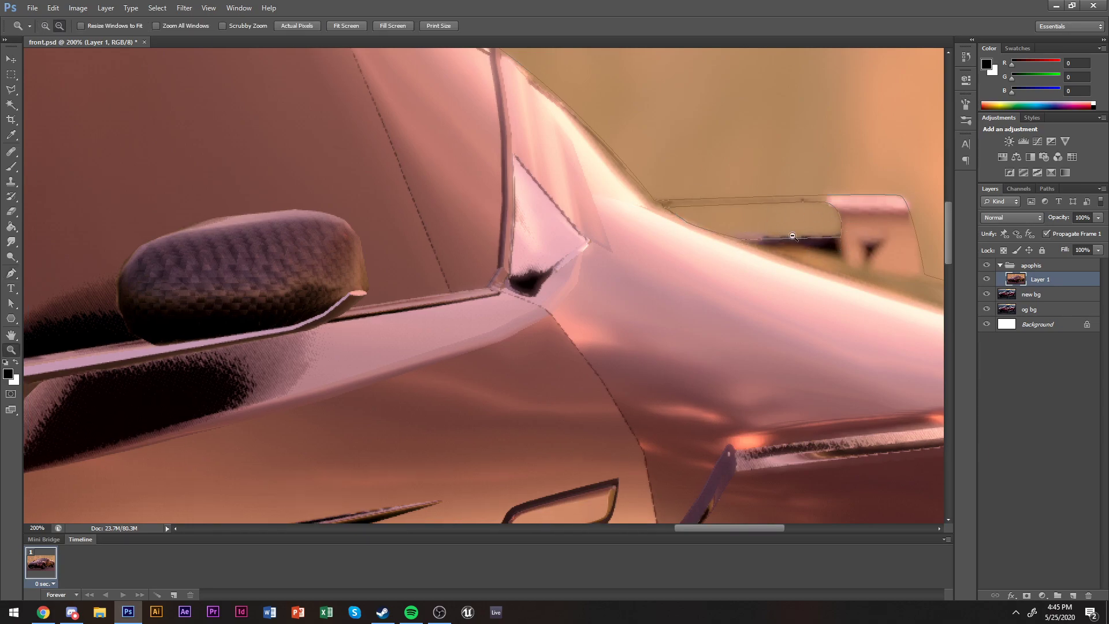
left_click(809, 249, "alt")
left_click(809, 248, "alt")
left_click(809, 249, "alt")
left_click(335, 214, "alt")
key("ctrl+Return")
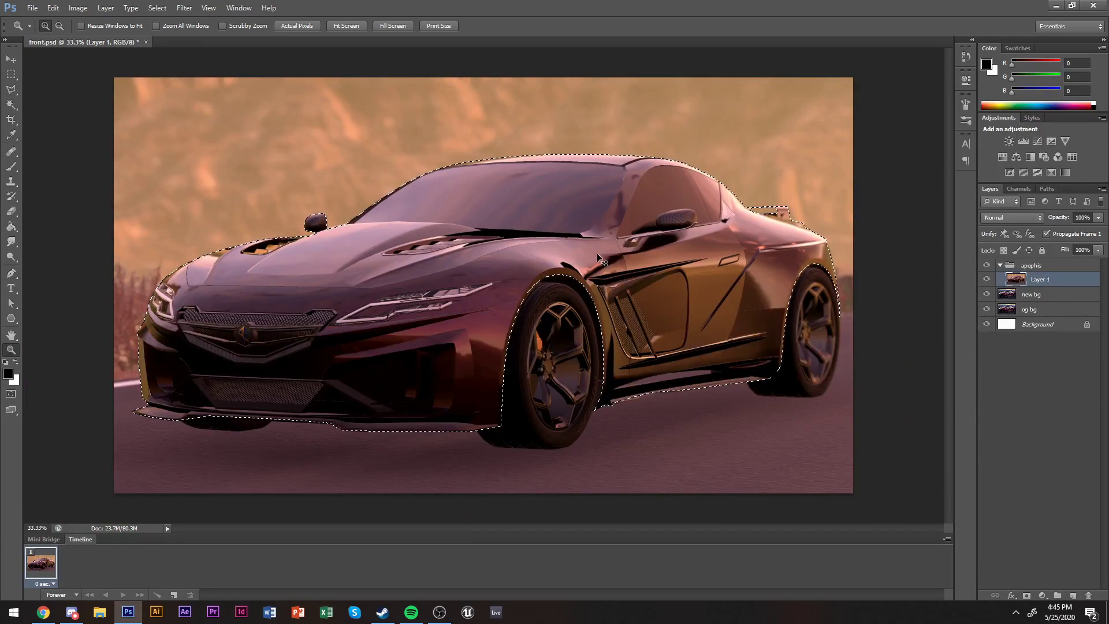
key("ctrl+j")
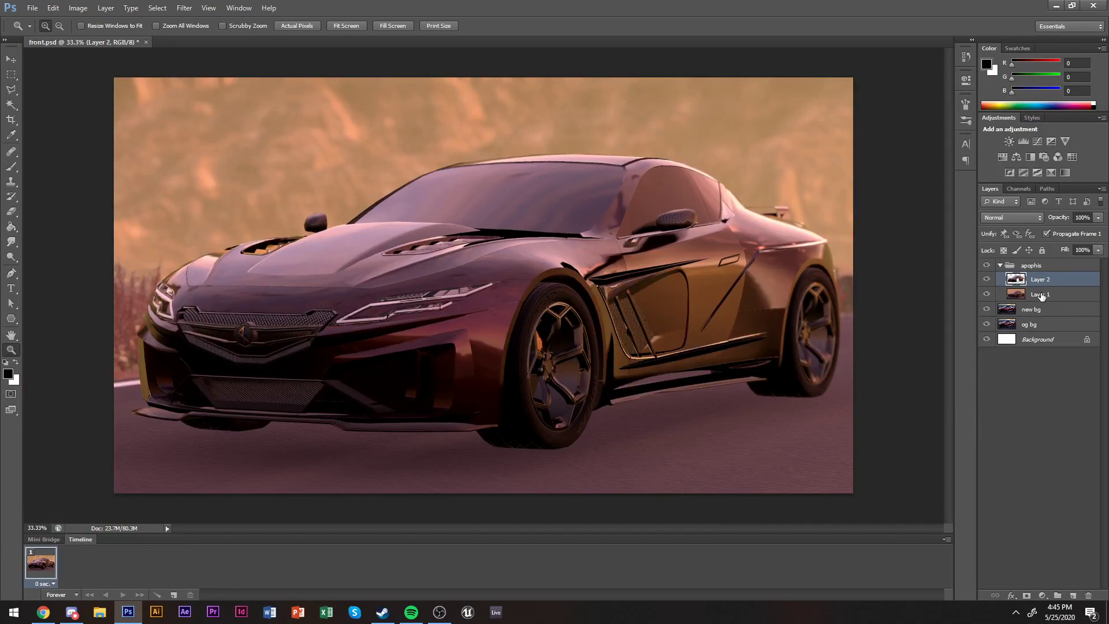
Delete Layer 1, which holds the uncut game screenshot.
left_click(1042, 295)
key("Delete")
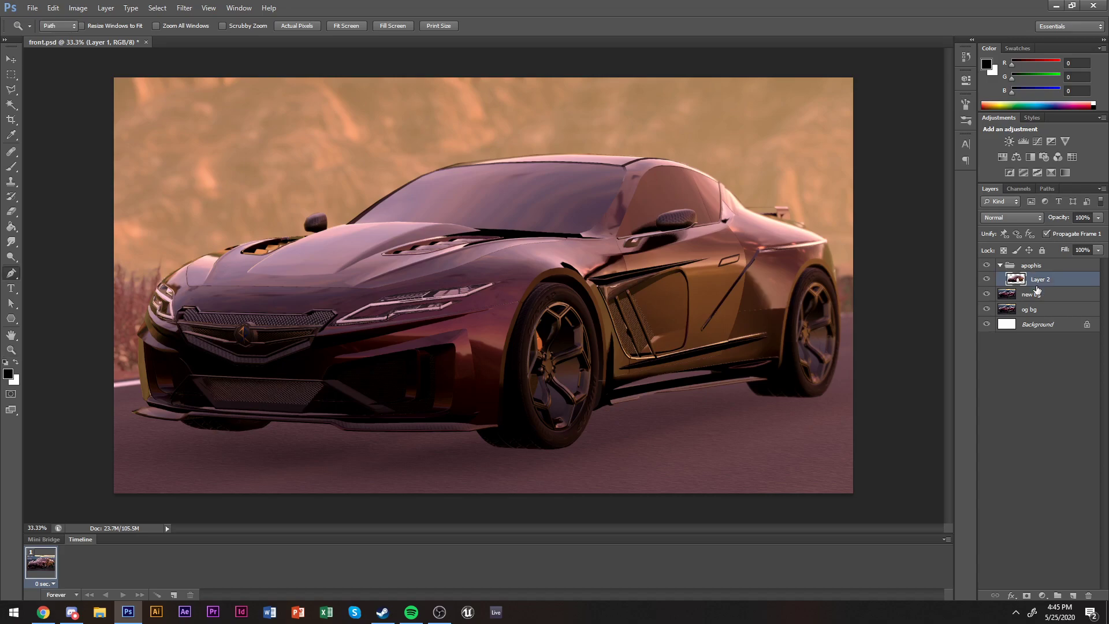
key("p")
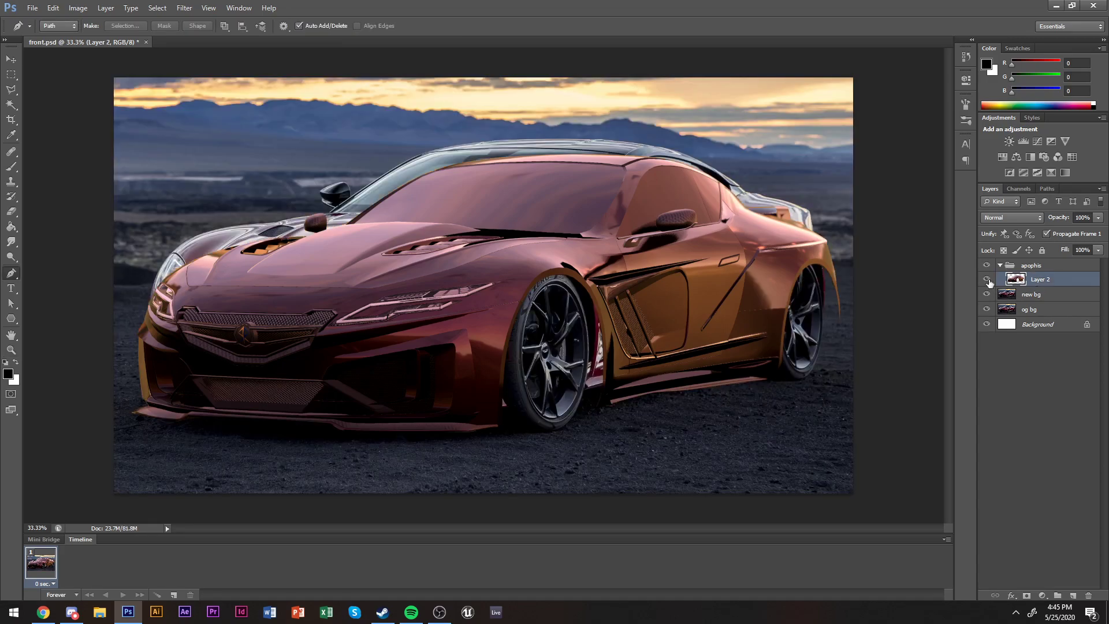
Move the cut-out car up about 1.25 in over the photo car and scale it to about 99%.
key("v")
left_click_drag(566, 296, 561, 269)
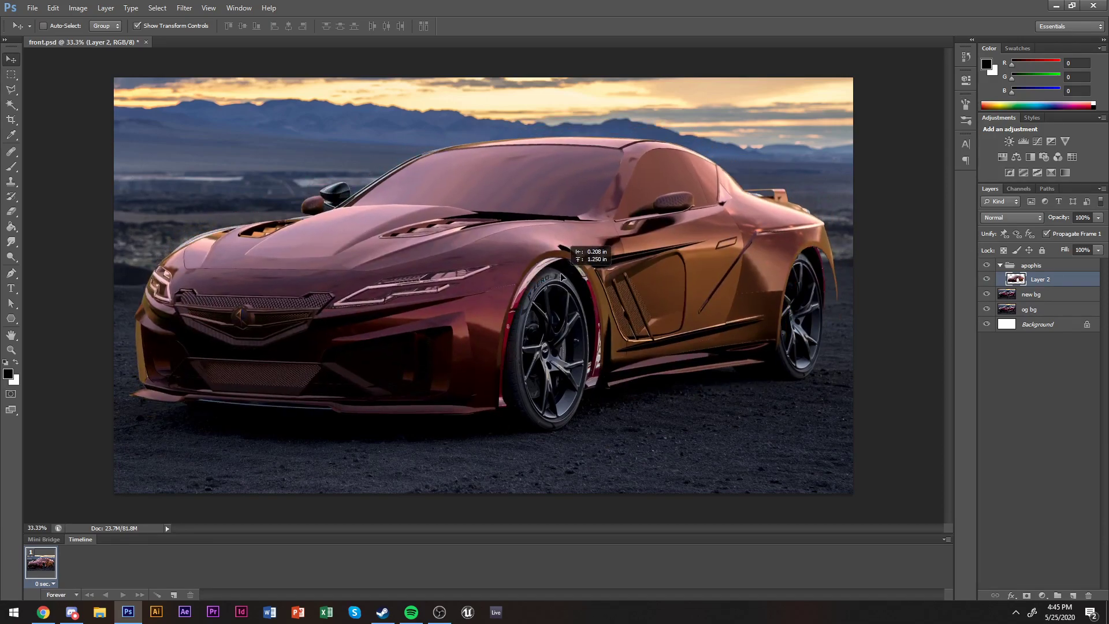
key("ctrl+t")
left_click_drag(837, 134, 826, 139)
left_click_drag(129, 139, 123, 134)
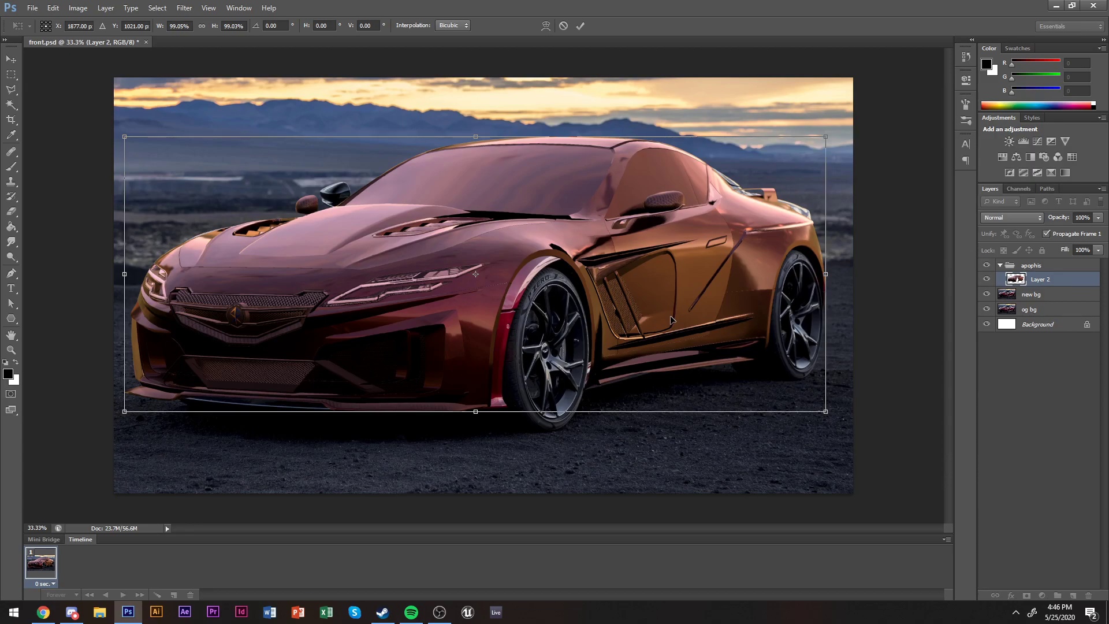
key("Return")
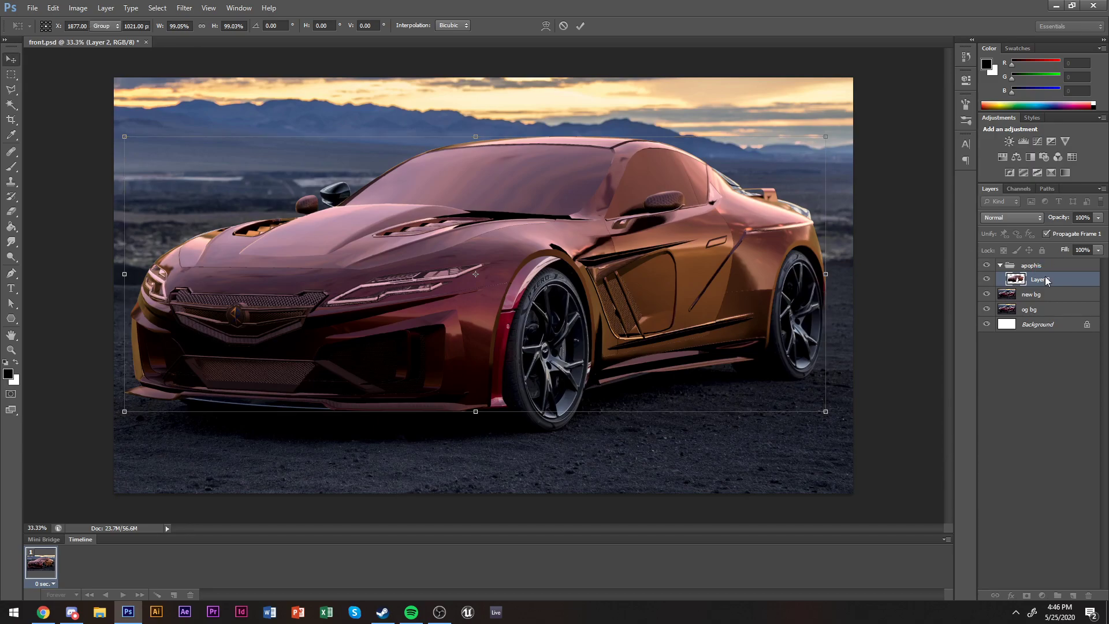
Rename the cut-out car's layer as car.
key("Return")
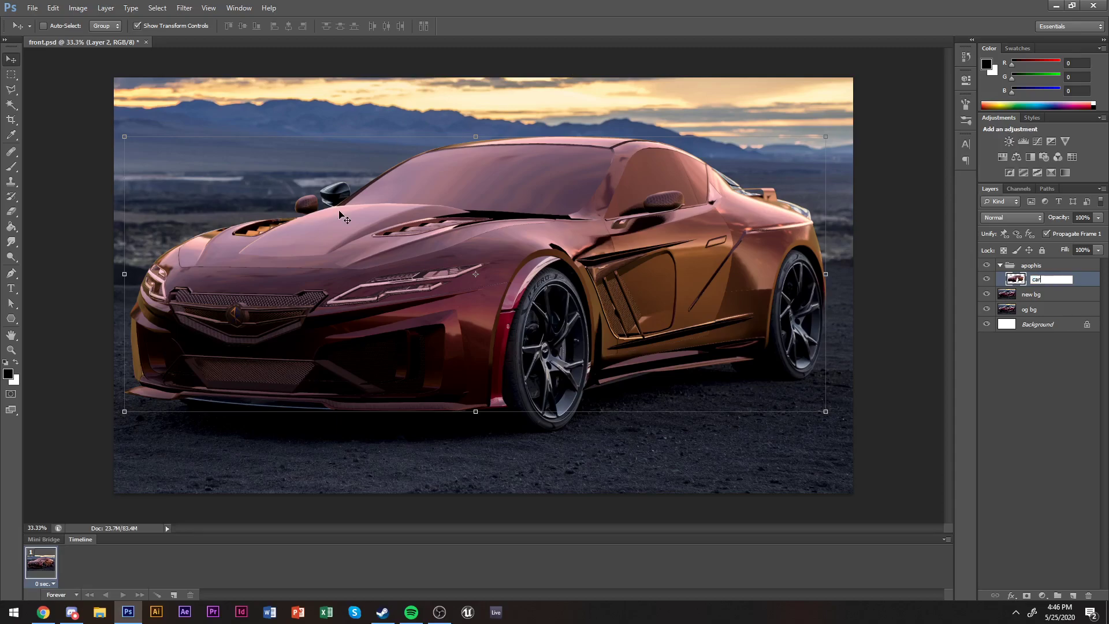
key("Return")
Hide the car layer and copy a rectangle of background beside the photo car's far mirror from new bg to a new layer.
key("z")
left_click(346, 218)
left_click(345, 218)
left_click_drag(398, 270, 537, 270)
left_click(982, 280)
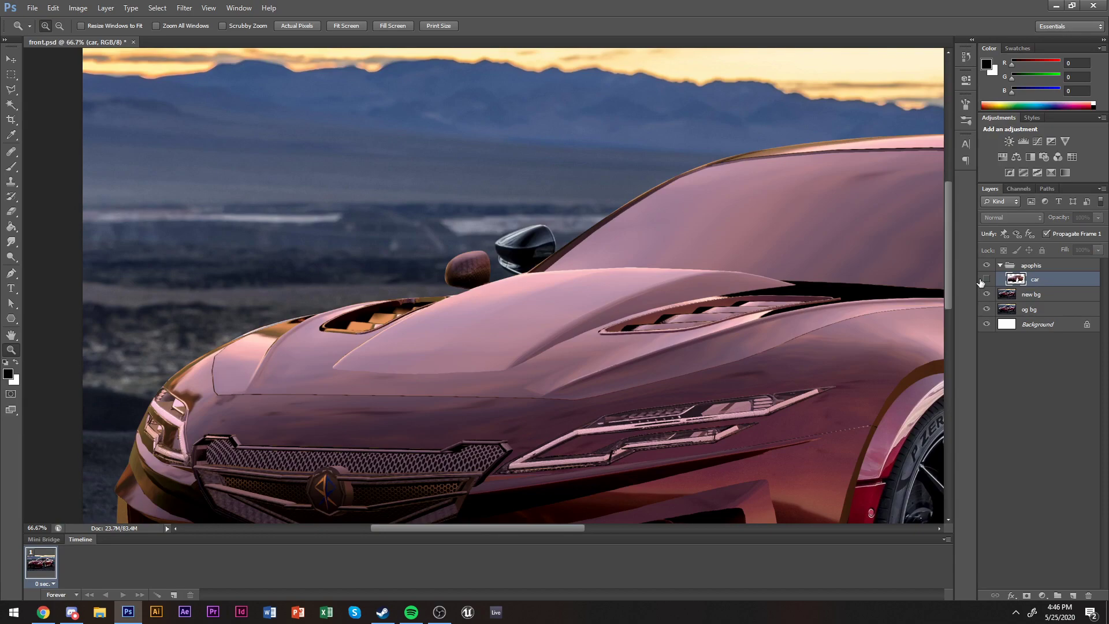
left_click(985, 280)
left_click(1026, 294)
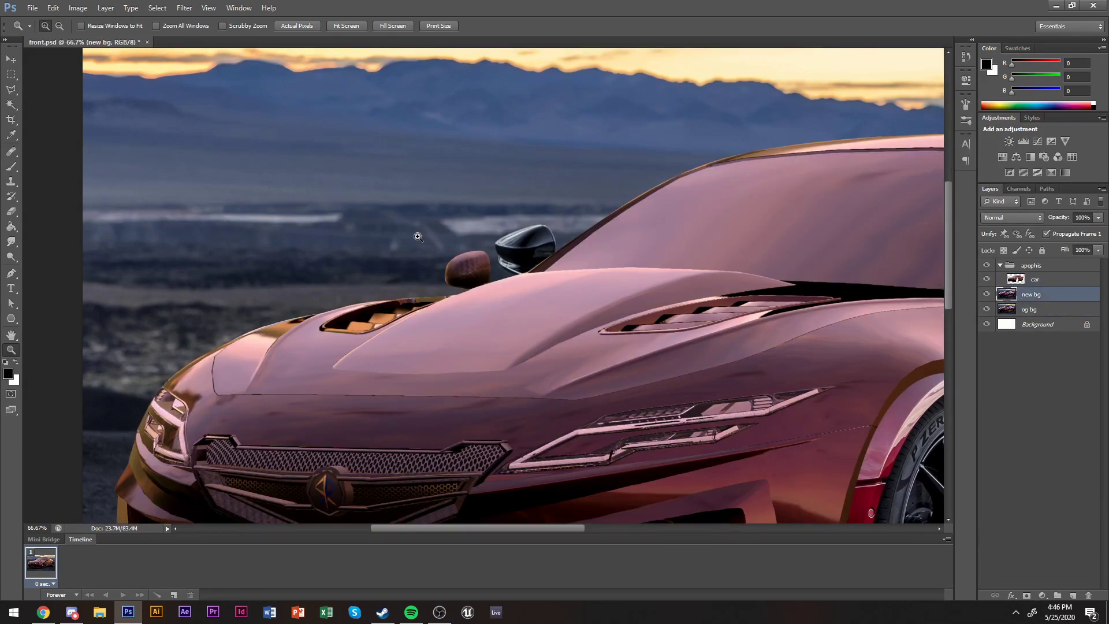
key("m")
left_click(986, 279)
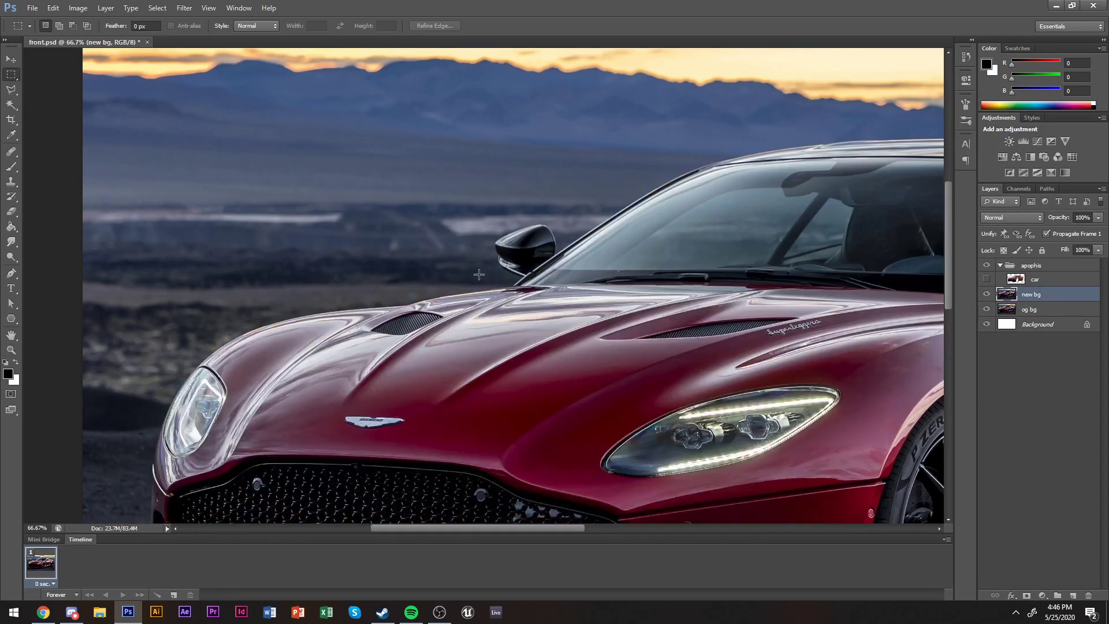
left_click_drag(489, 286, 326, 198)
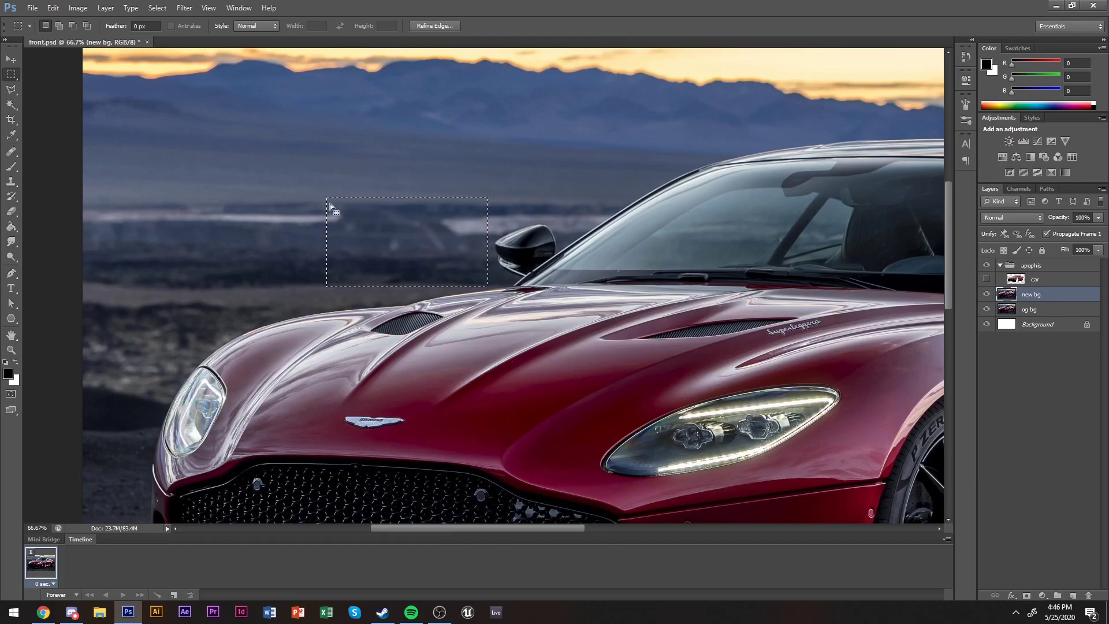
key("ctrl+j")
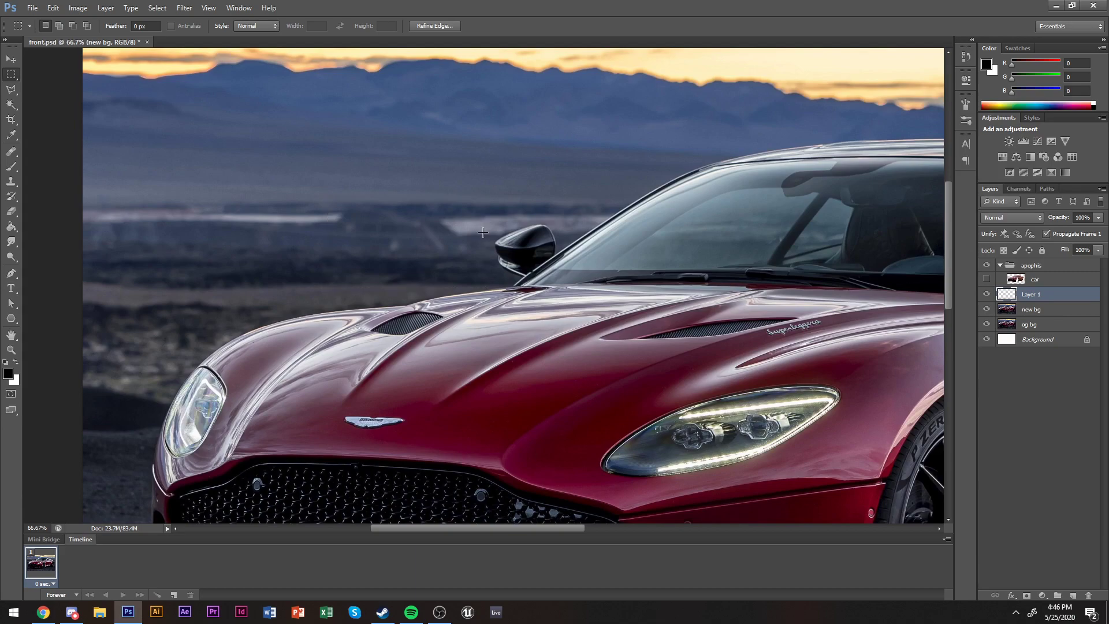
Move the copied background patch over the photo car's far mirror and blend its edges with a soft 100 px eraser.
key("v")
left_click_drag(490, 247, 584, 247)
key("e")
right_click(586, 239)
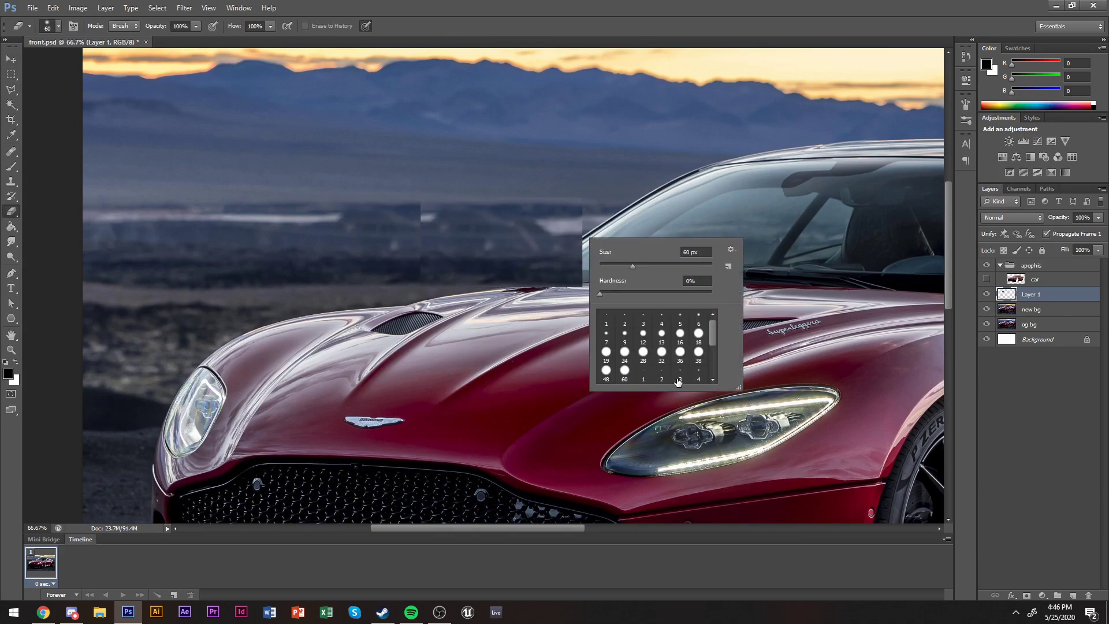
scroll(681, 379, "down", 2)
scroll(681, 380, "down", 1)
left_click(690, 364)
left_click_drag(578, 185, 583, 213)
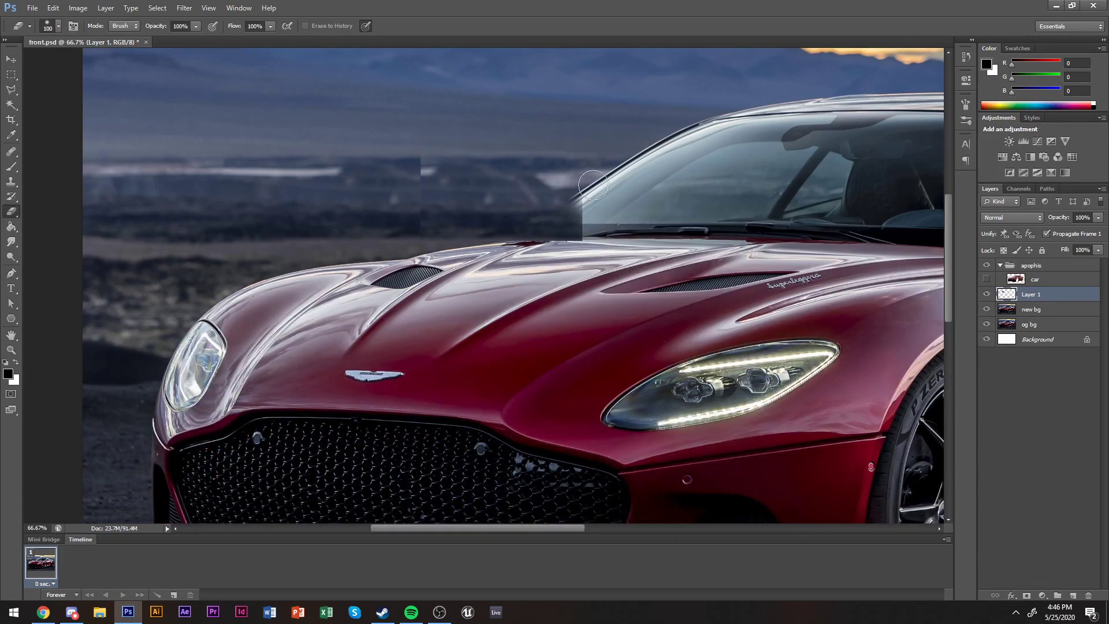
mouse_move(466, 149)
left_mouse_down()
mouse_move(428, 197)
mouse_move(408, 181)
mouse_move(413, 233)
mouse_move(399, 215)
mouse_move(445, 175)
mouse_move(450, 185)
mouse_move(473, 173)
mouse_move(544, 178)
left_mouse_up()
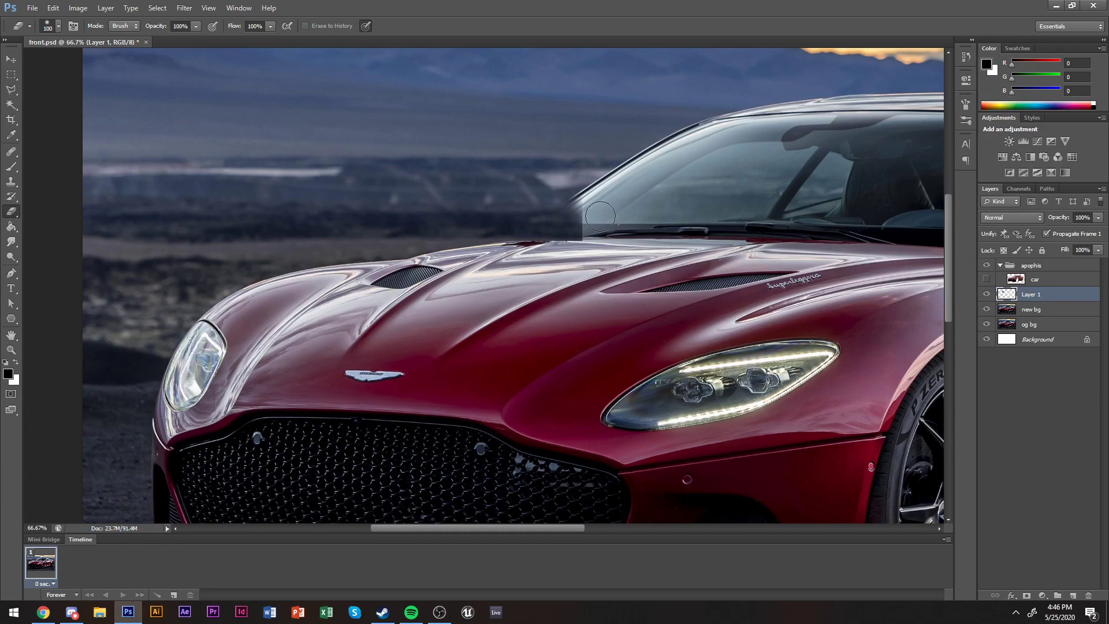
Show the car layer, hide the background patch on Layer 1, and make new bg the active layer.
key("z")
left_click(684, 258, "alt")
left_click(989, 281)
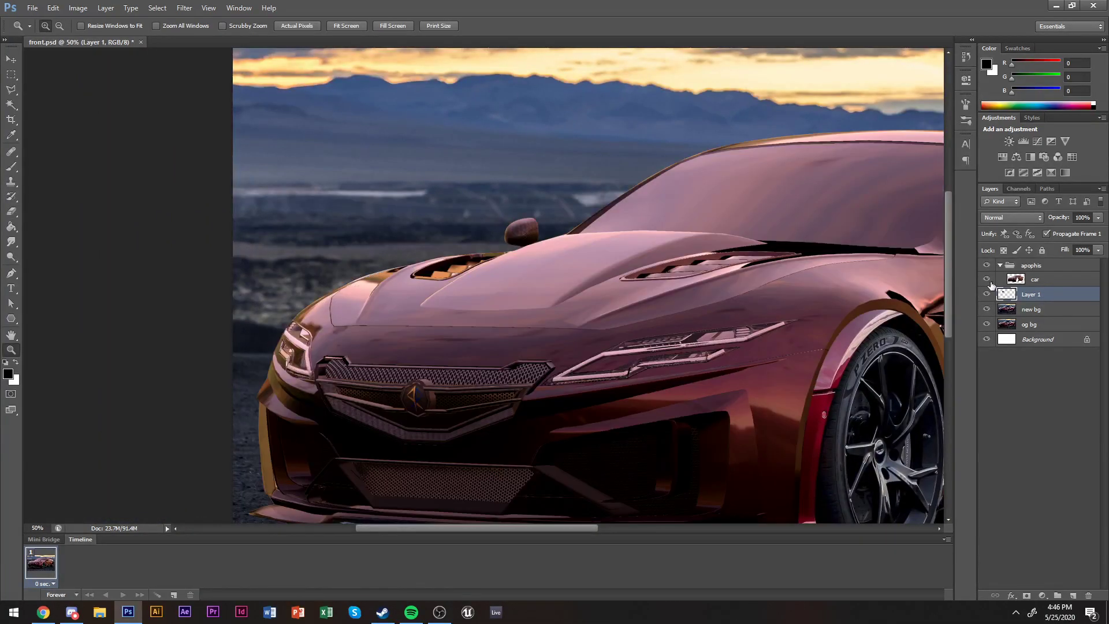
left_click(986, 294)
left_click(1031, 309)
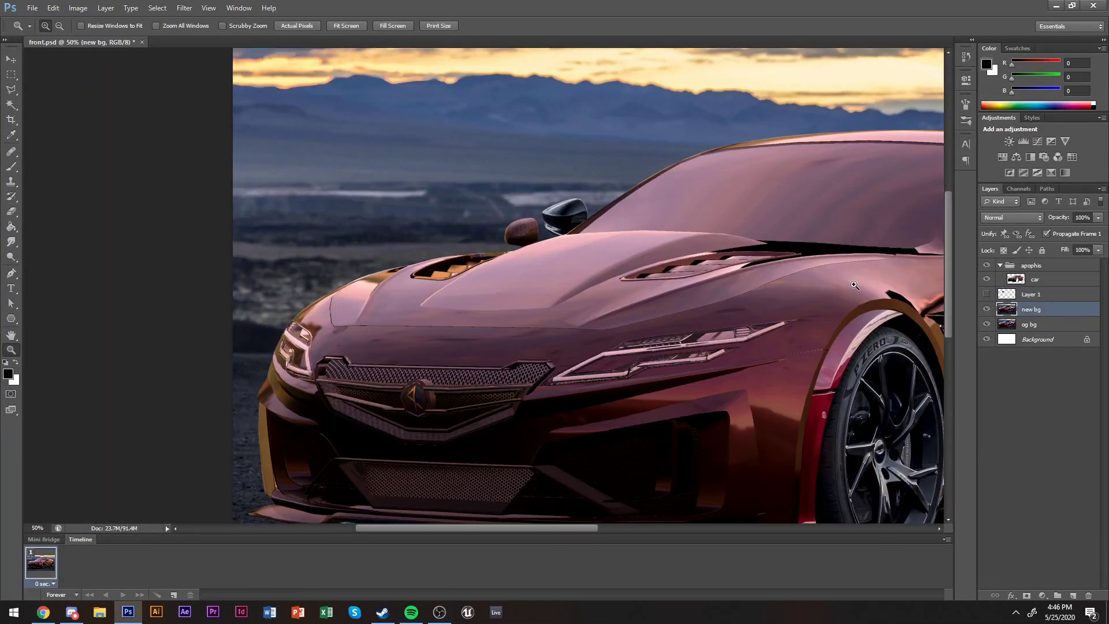
Remove the photo car's far mirror from new bg with a 71 px Healing Brush, sampling the background beside the mirror.
key("e")
right_click(12, 211)
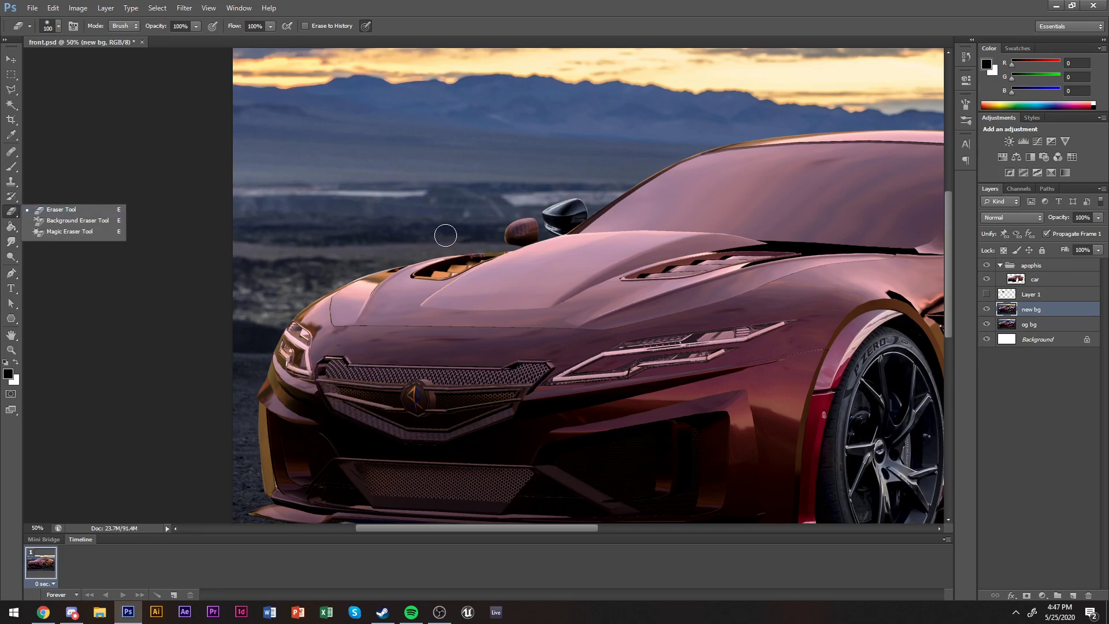
key("j")
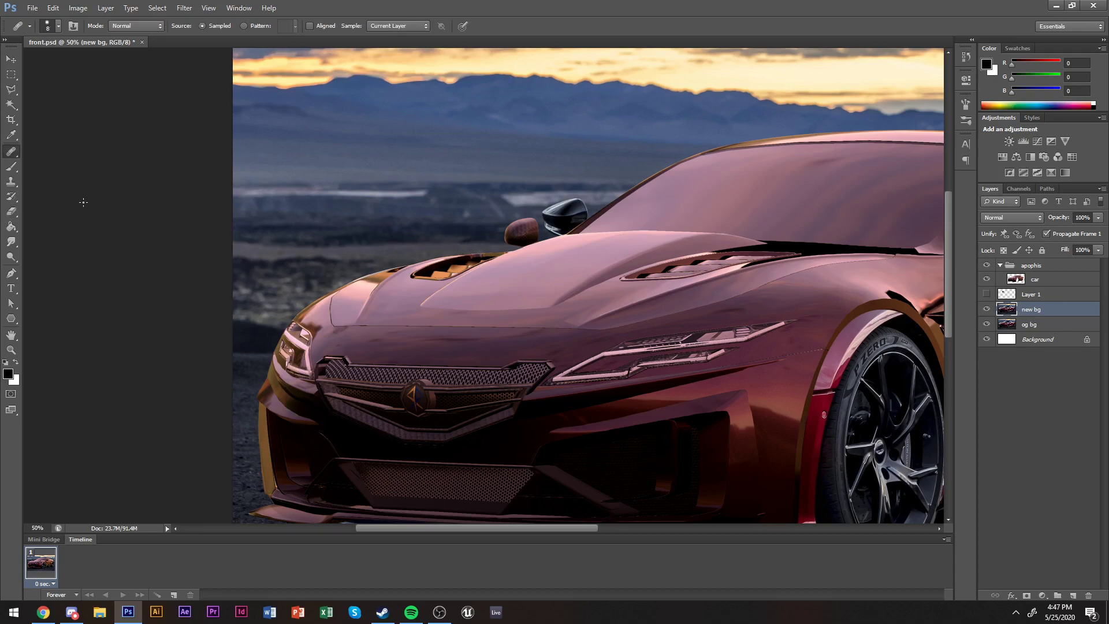
right_click(17, 153)
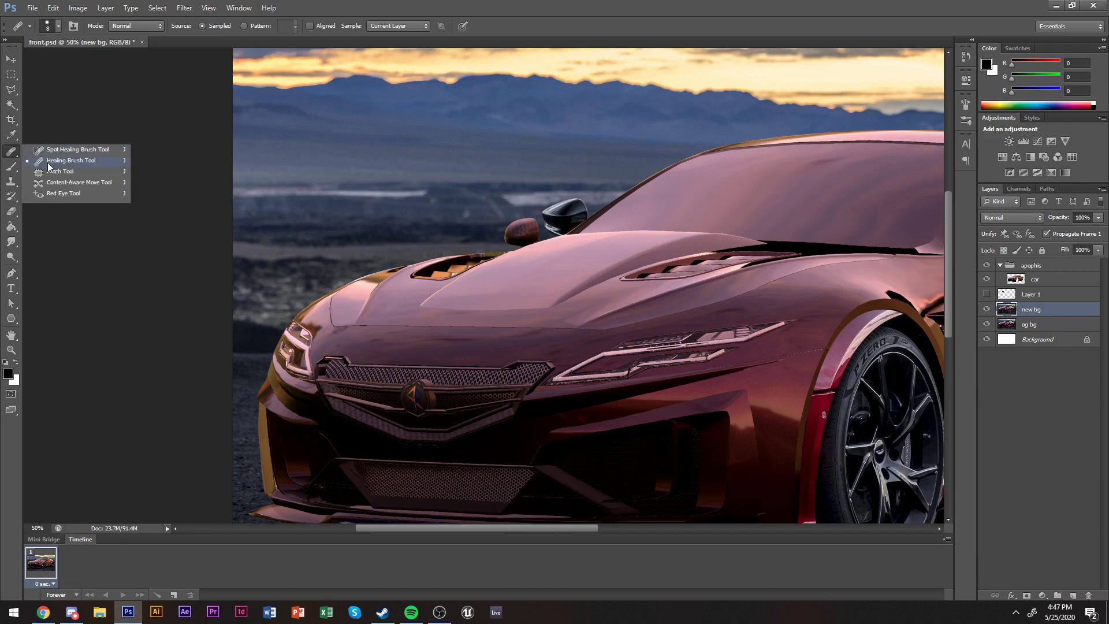
right_click(538, 237)
left_click(569, 255)
key("Return")
right_click(477, 217)
left_click(534, 250)
key("Return")
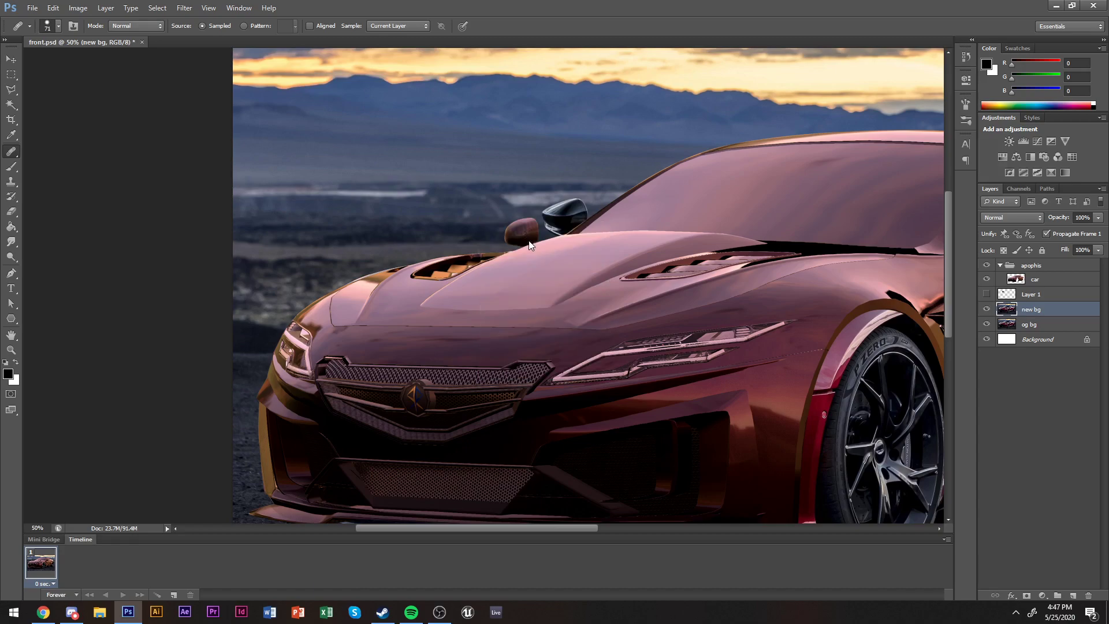
left_click(473, 214, "alt")
mouse_move(534, 213)
left_mouse_down()
mouse_move(585, 213)
mouse_move(549, 213)
mouse_move(546, 230)
mouse_move(620, 209)
mouse_move(567, 223)
mouse_move(597, 212)
mouse_move(514, 203)
mouse_move(641, 197)
left_mouse_up()
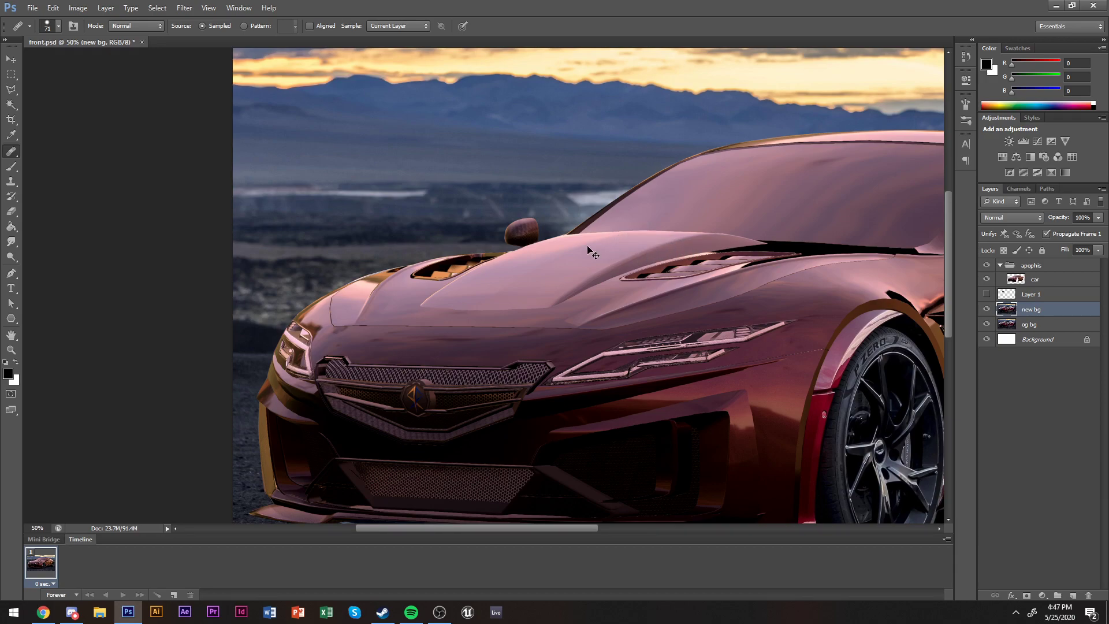
Undo the far mirror's healing on new bg, then show the background patch on Layer 1 and make that layer active.
scroll(587, 248, "right", 5)
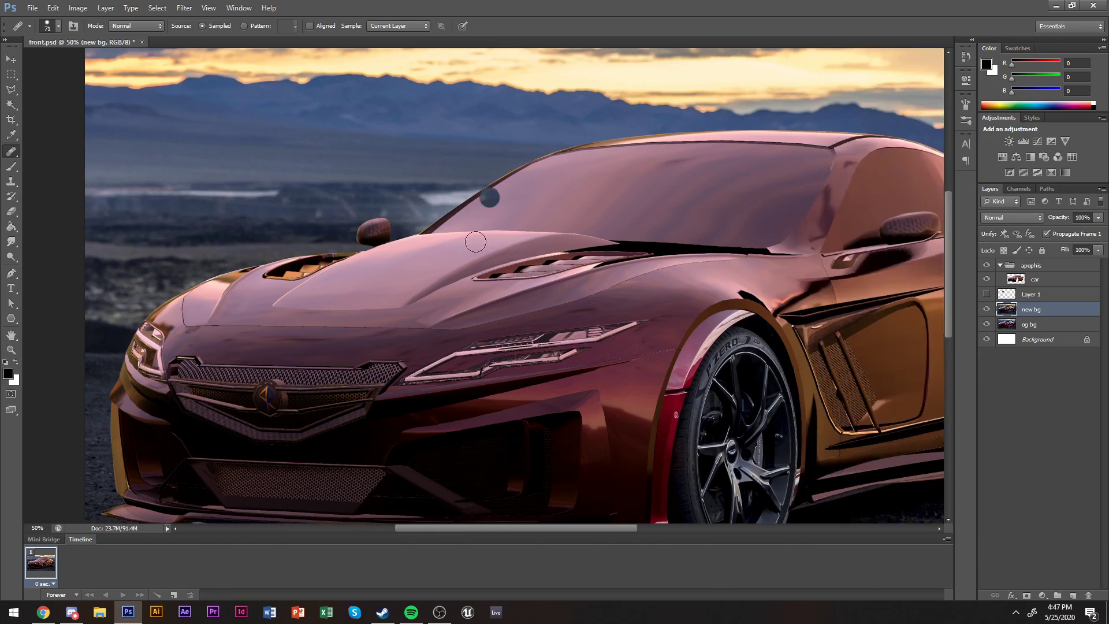
left_click(482, 207)
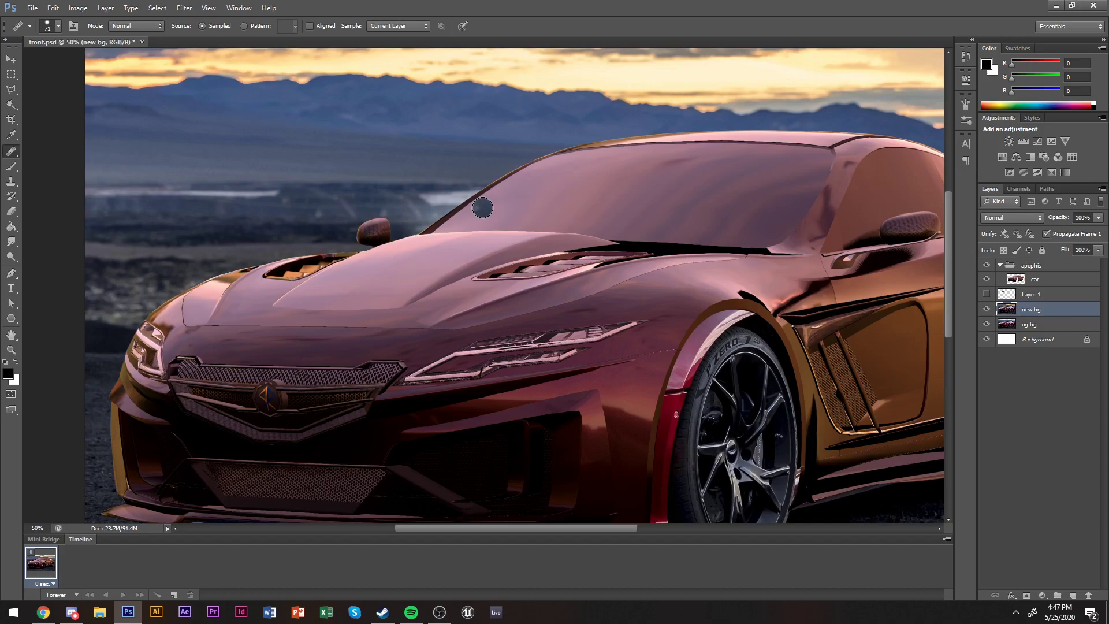
left_click(428, 239)
key("ctrl+alt+z")
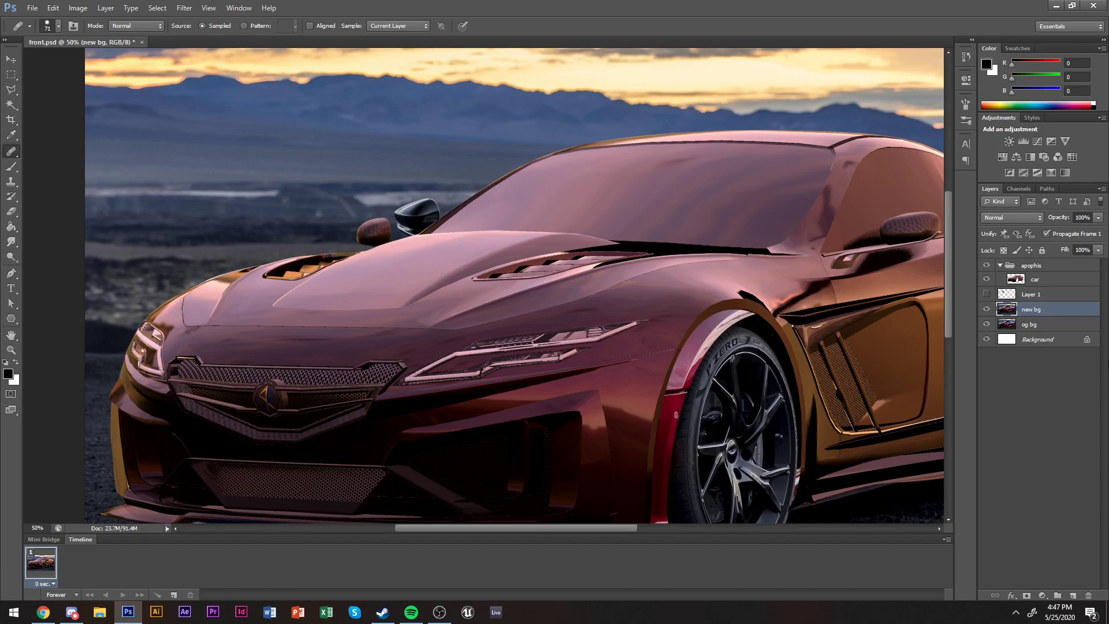
left_click(987, 294)
left_click(1031, 294)
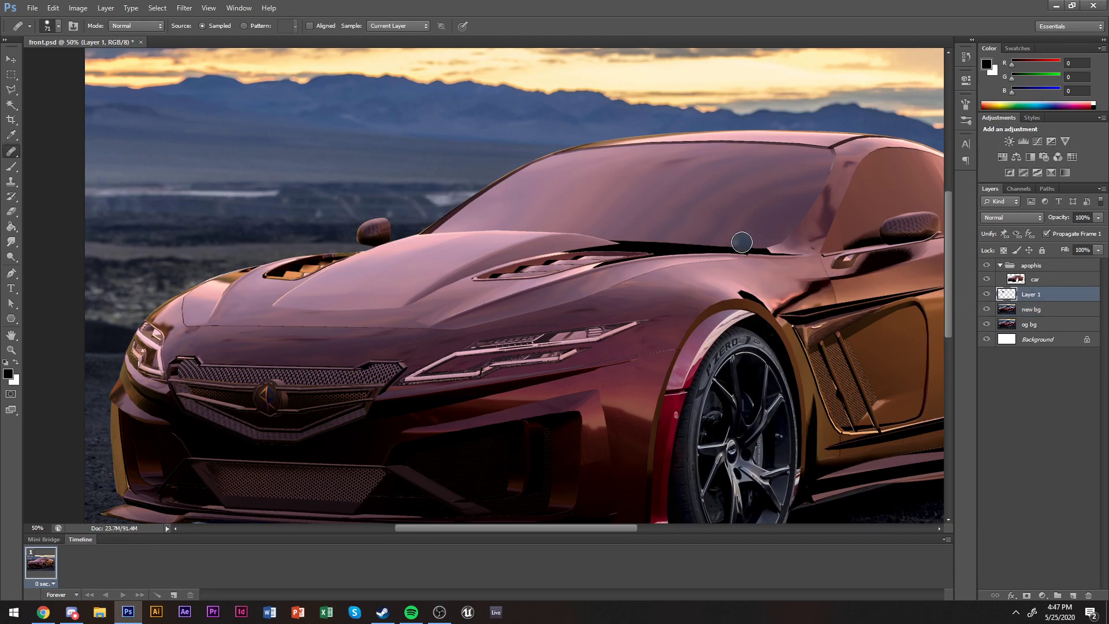
Outline the background beyond the car's rear deck with the Polygonal Lasso, following the rear window, spoiler and tail out past the image edge.
key("z")
left_click(847, 218, "alt")
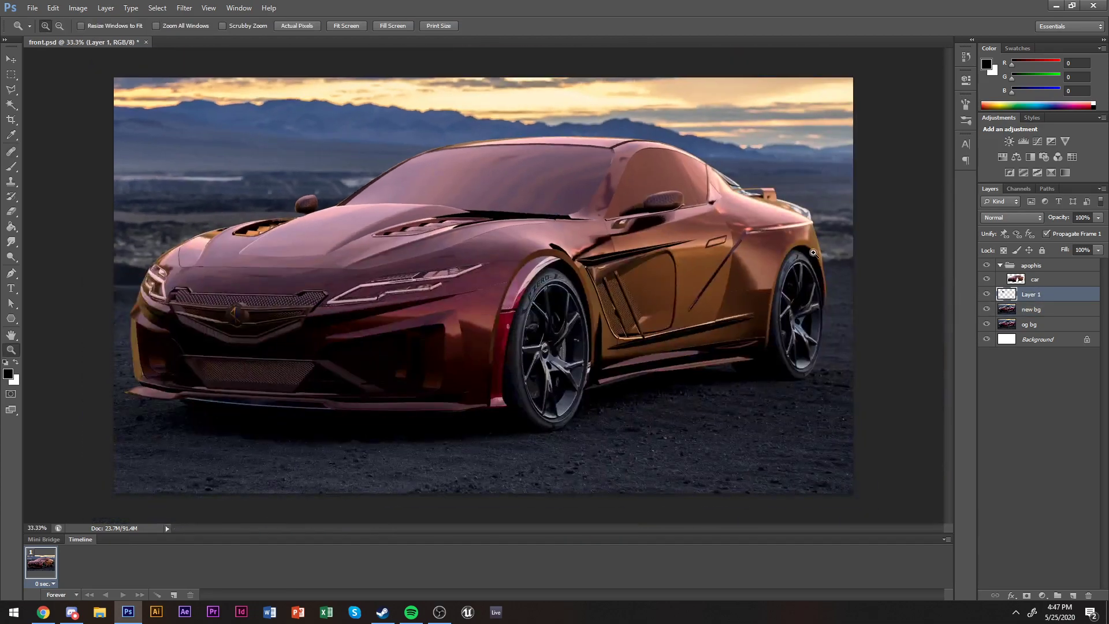
left_click(849, 224)
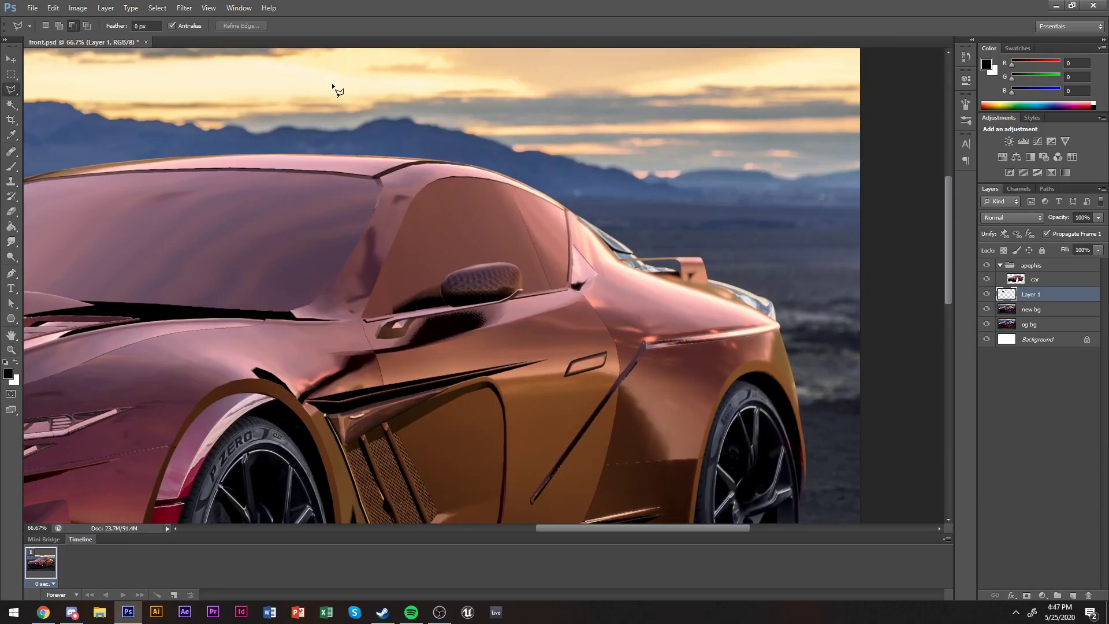
right_click(11, 90)
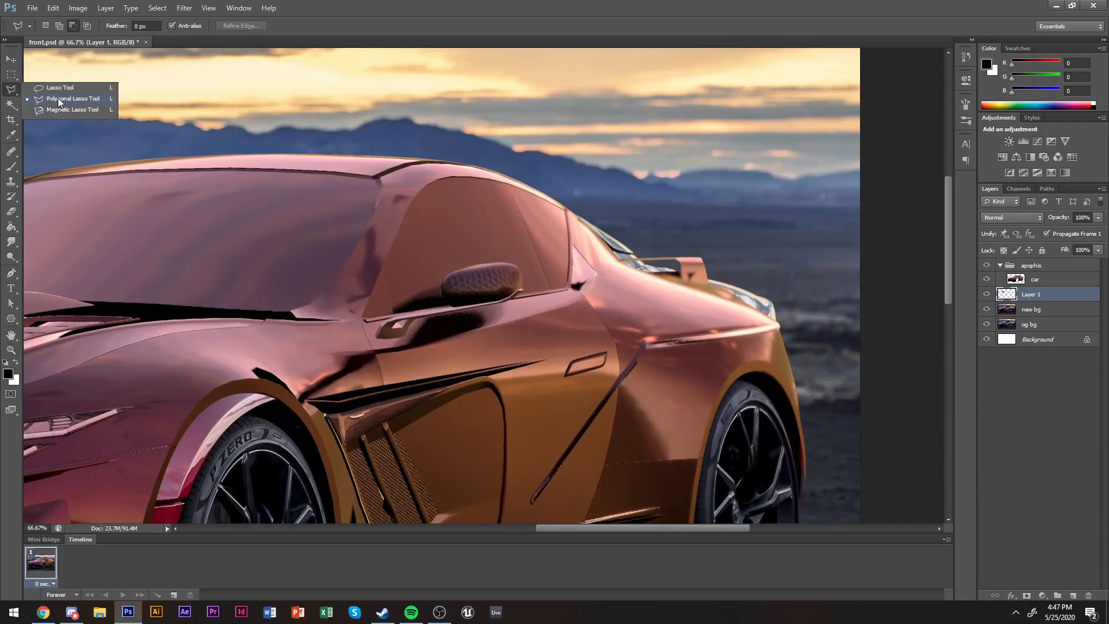
left_click(801, 380)
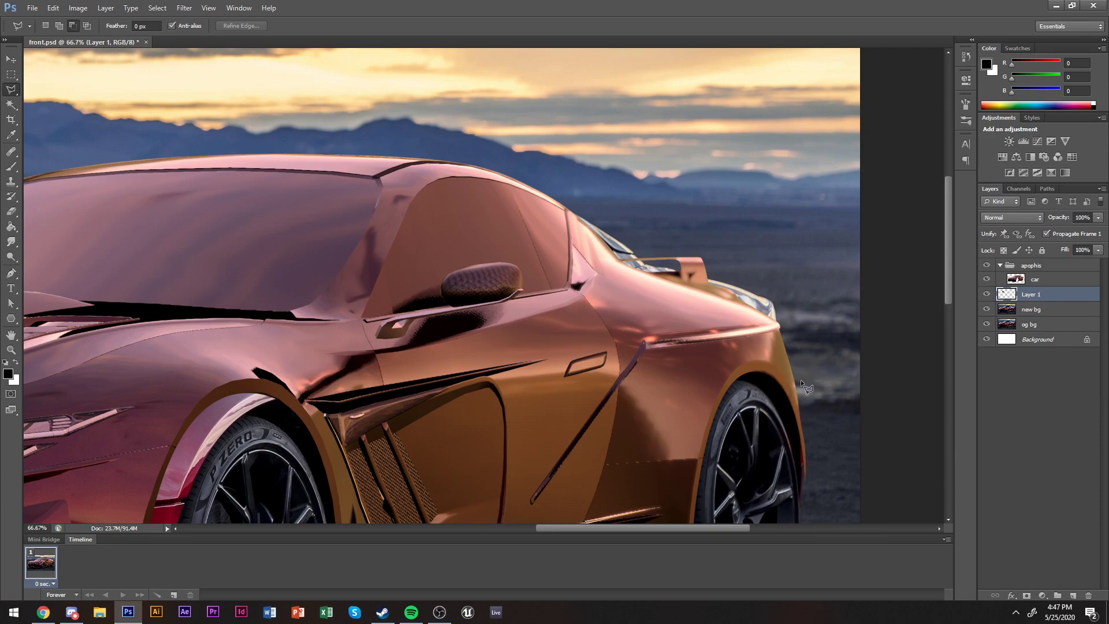
left_click(772, 284)
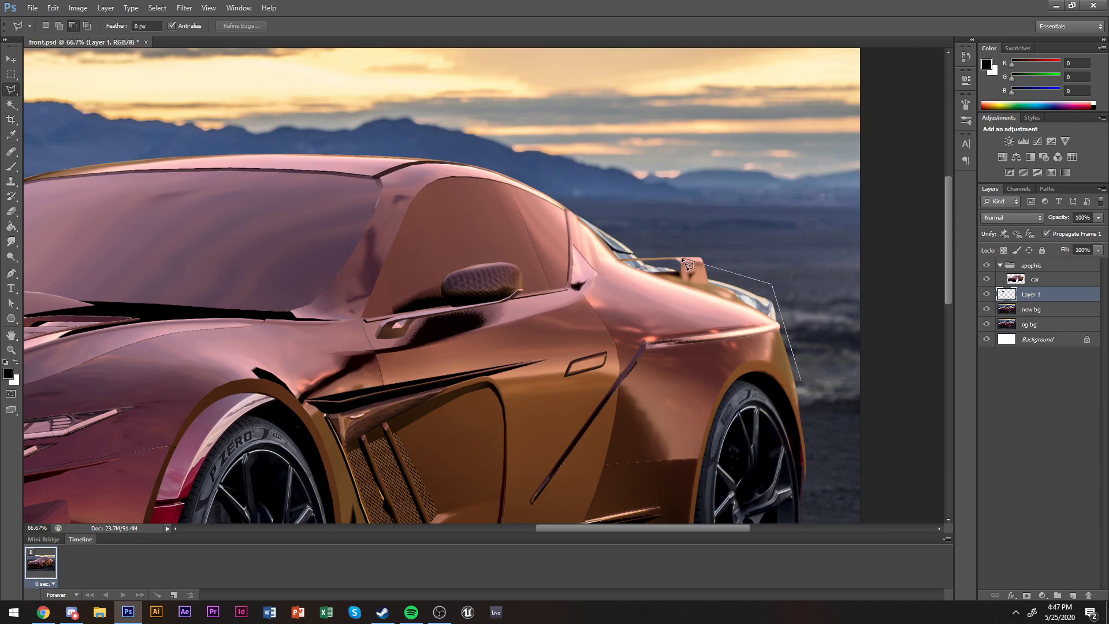
left_click(559, 189)
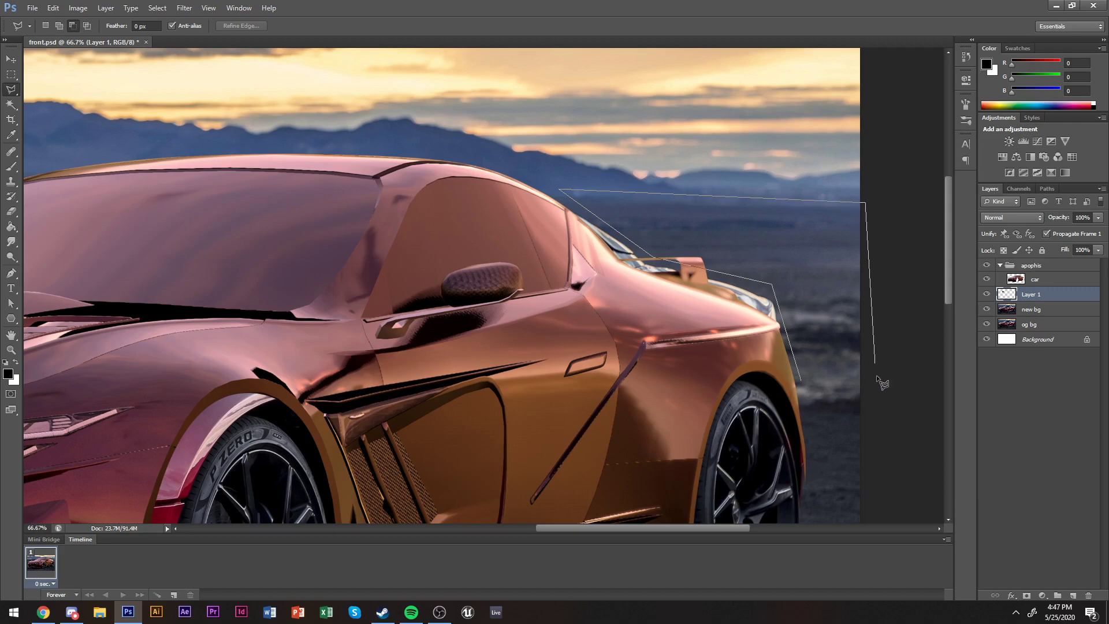
key("Return")
Copy the selected background from new bg to a new layer and move it over the photo car's exposed rear edges.
left_click(1031, 309)
key("ctrl+j")
key("v")
left_click_drag(796, 253, 777, 226)
key("e")
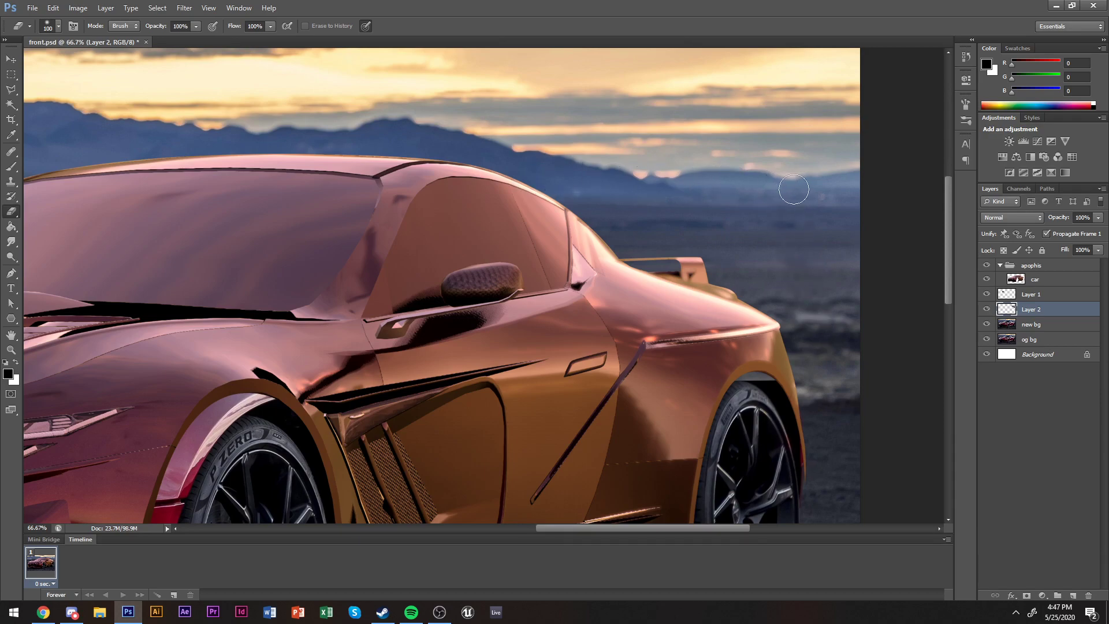
Move both background patch layers, Layer 1 and Layer 2, into the apophis group beneath the car layer.
key("z")
key("ctrl+minus")
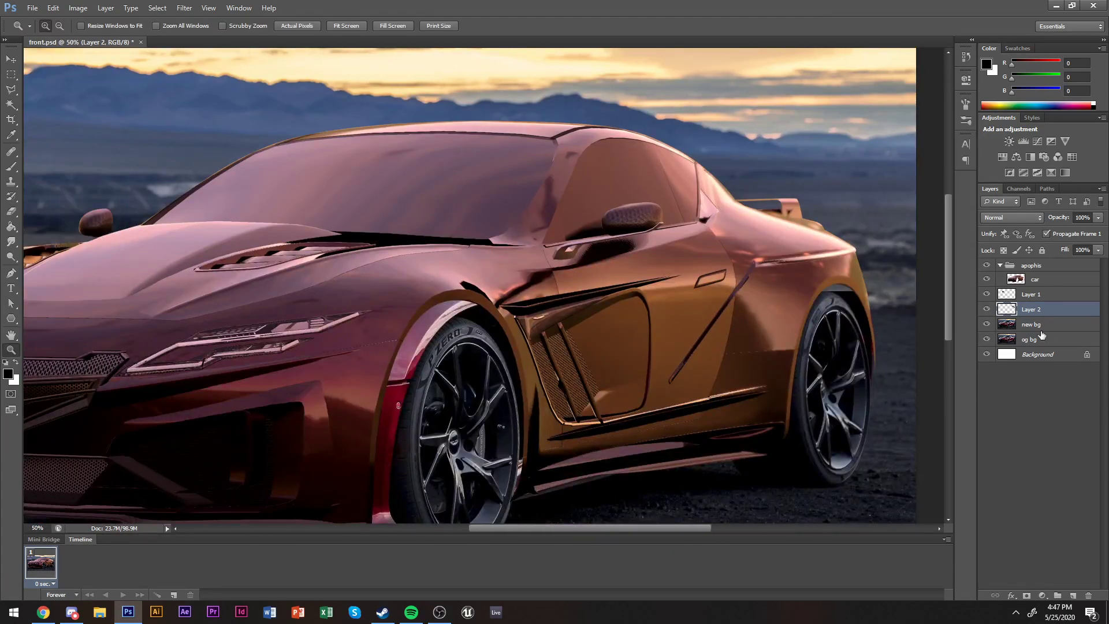
left_click(1034, 296, "shift")
left_click_drag(1034, 297, 1044, 294)
Rename the mirror patch layer cleanup front and the rear patch layer cleanup rear.
double_click(1040, 294)
type("cleanup")
key("Return")
key("e")
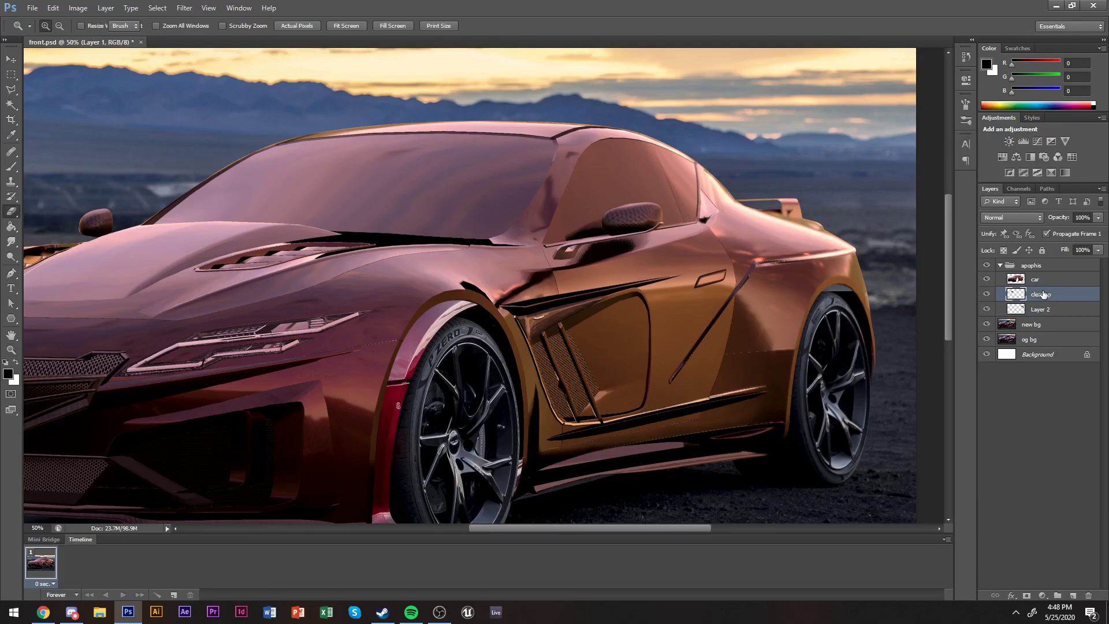
double_click(1047, 310)
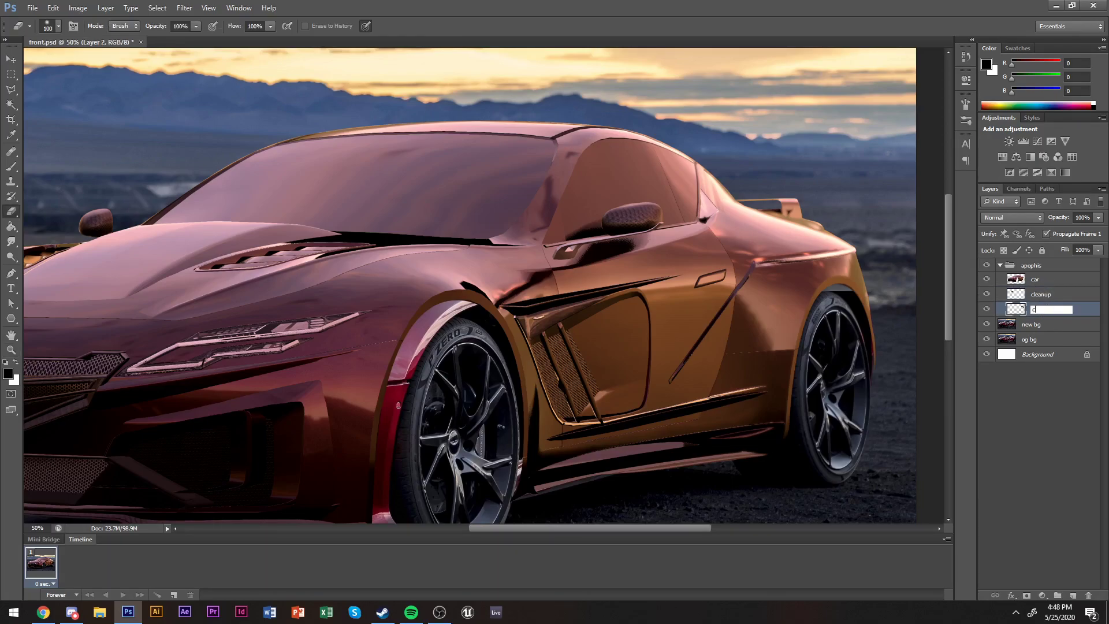
type("cleanup rear")
key("Return")
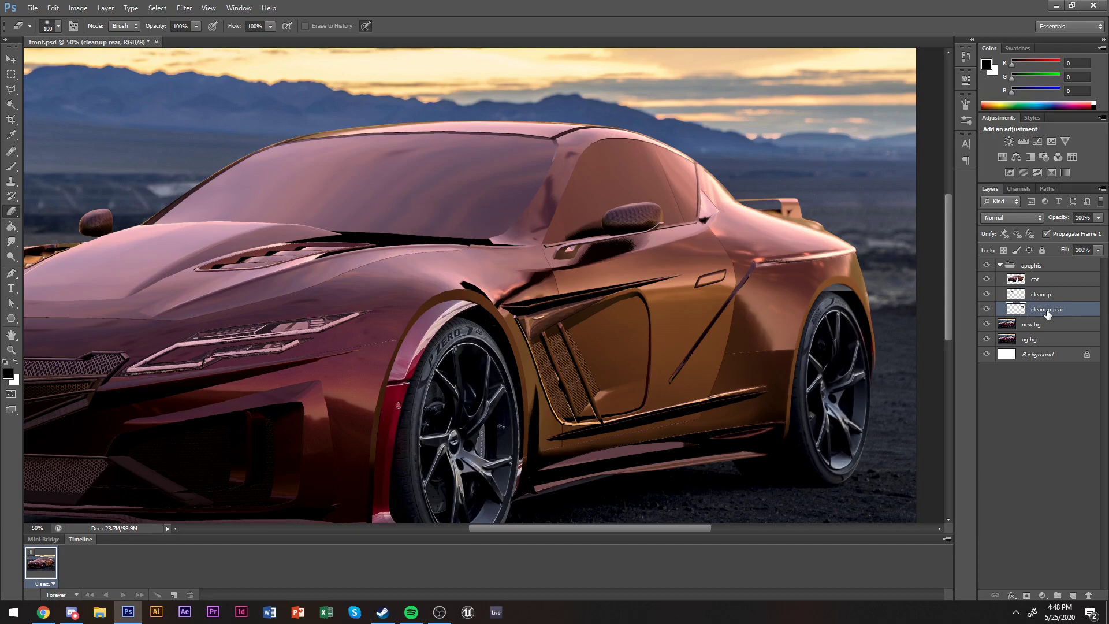
double_click(1038, 295)
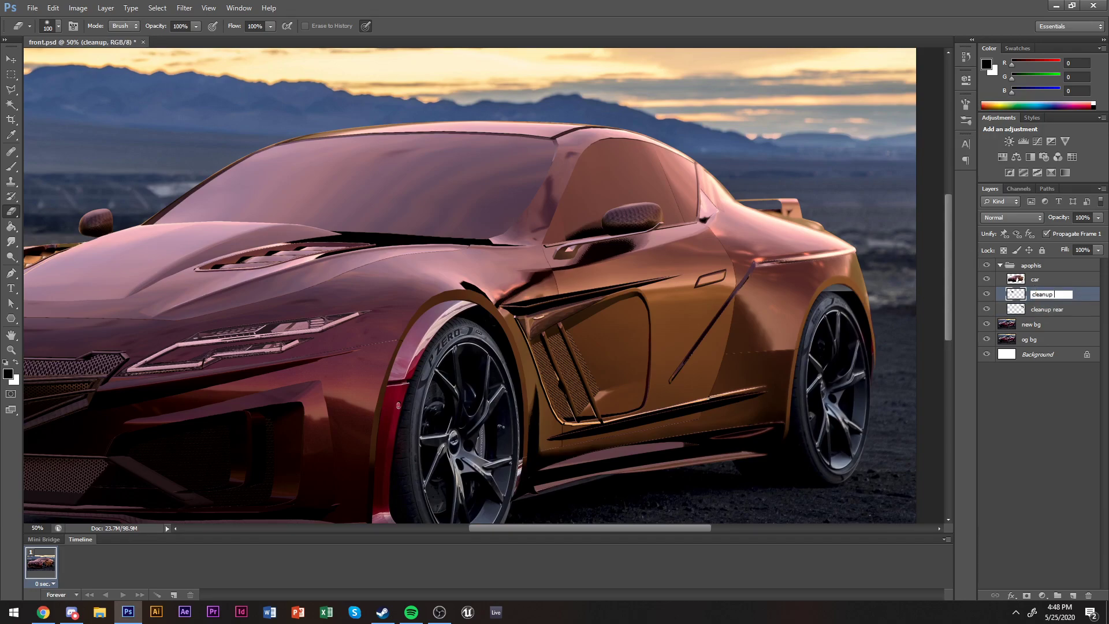
key("Return")
key("alt+Tab")
key("alt+Tab")
key("alt+Tab")
key("alt+Tab")
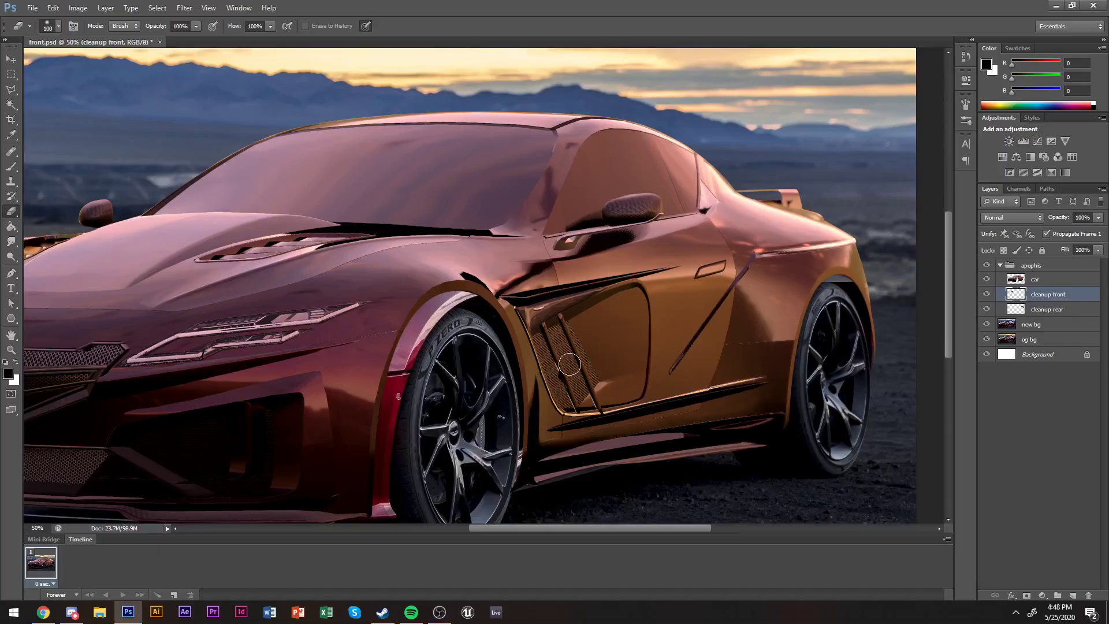
Create a new layer directly above cleanup front in the apophis group and name it undercar.
scroll(867, 347, "down", 3)
left_click(1058, 323)
left_click(1043, 294)
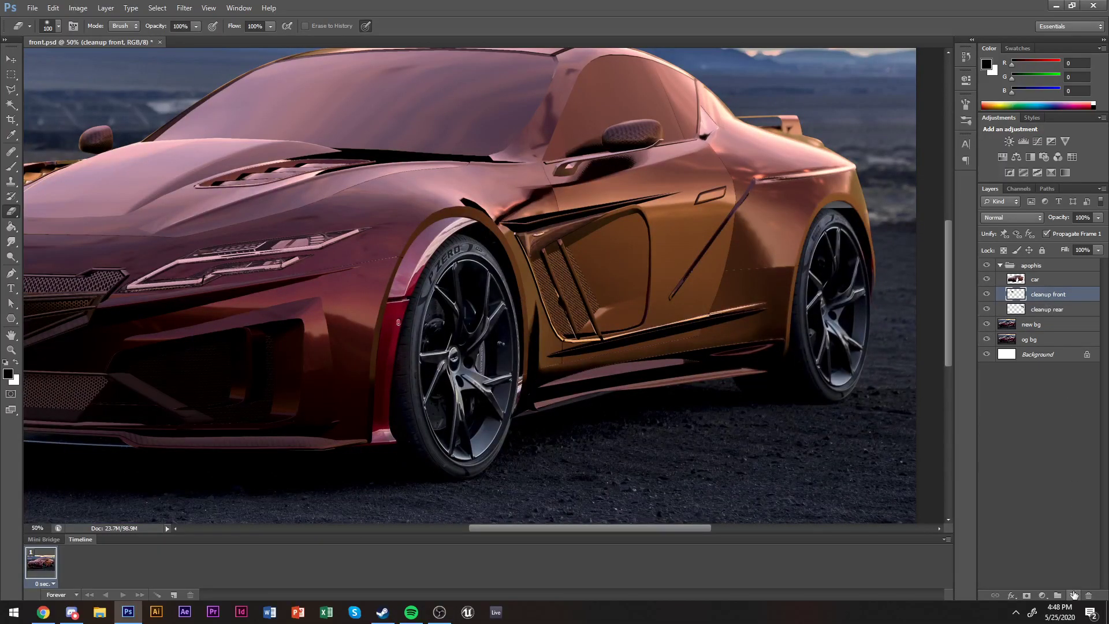
left_click(1073, 596)
double_click(1040, 294)
type("undercar")
key("Return")
Sample near-black (RGB 6, 6, 6) and paint over the photo car's red bodywork in the front wheel arch with a 131 px brush.
key("i")
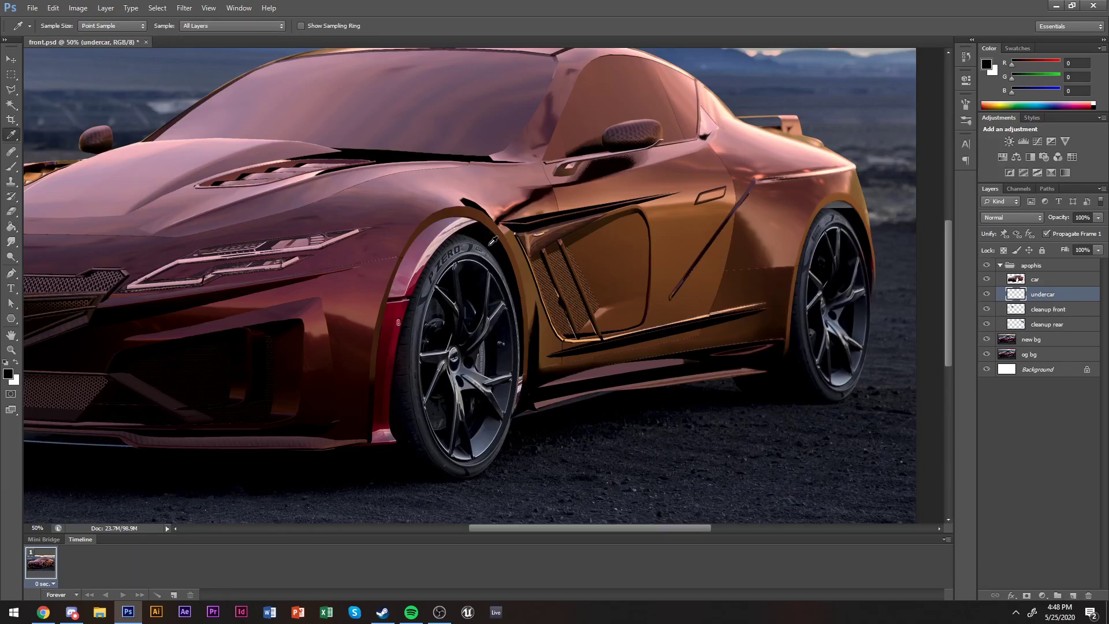
key("b")
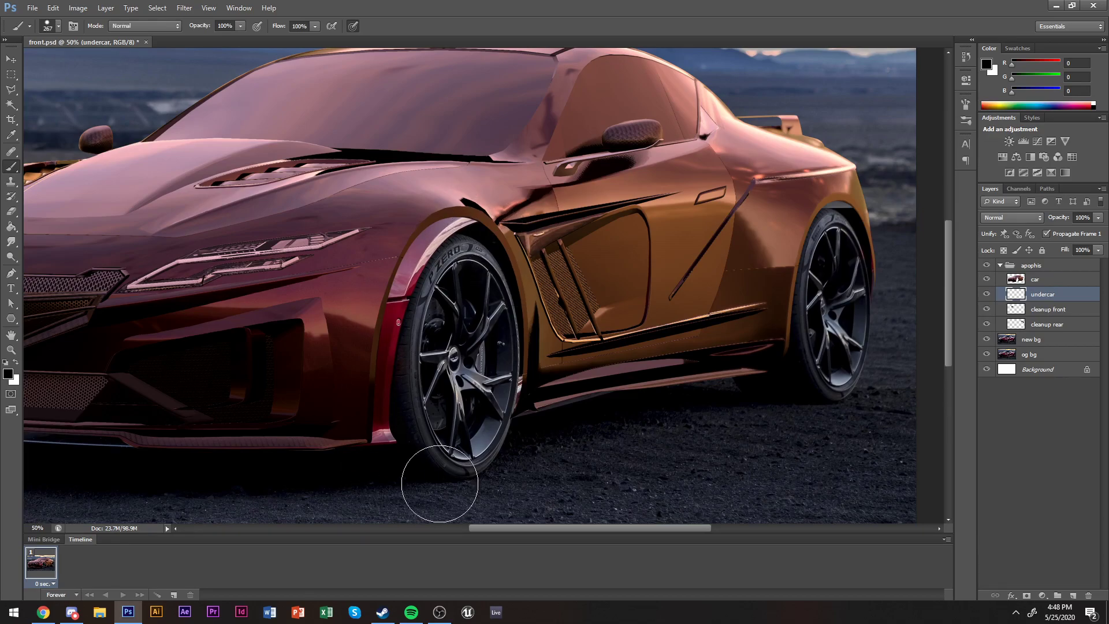
right_click(638, 279)
mouse_move(716, 305)
left_mouse_down()
mouse_move(688, 331)
mouse_move(718, 309)
left_mouse_up()
left_click(563, 234)
key("i")
key("b")
mouse_move(491, 234)
left_mouse_down()
mouse_move(458, 221)
mouse_move(410, 261)
mouse_move(389, 309)
mouse_move(385, 440)
left_mouse_up()
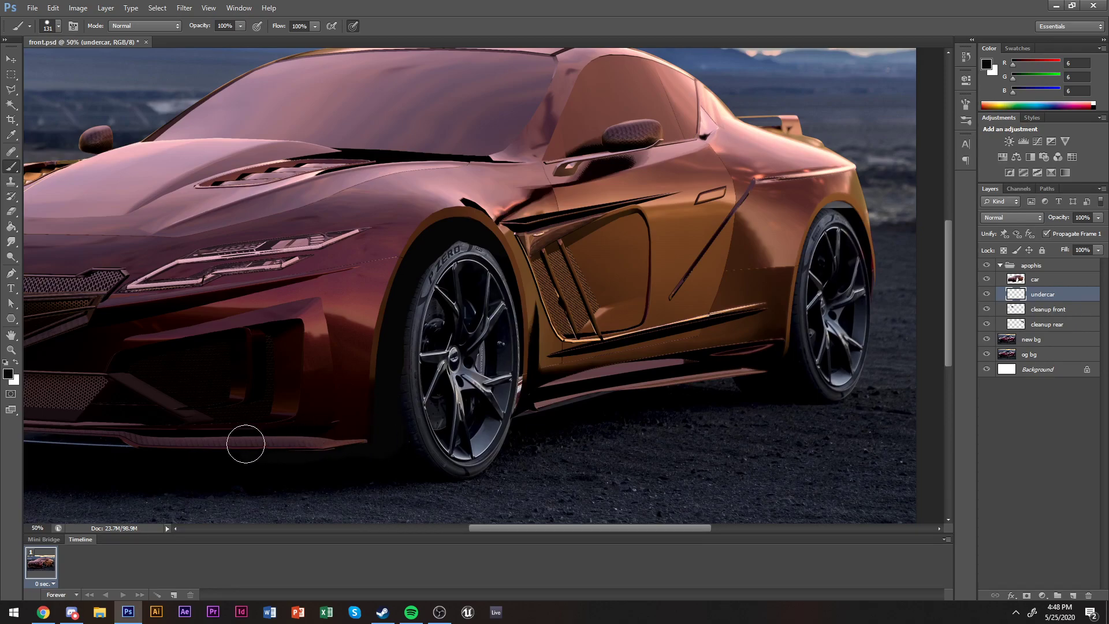
Paint the near-black along the underside of the front bumper and around the front wheel's edges on undercar.
scroll(243, 446, "left", 5)
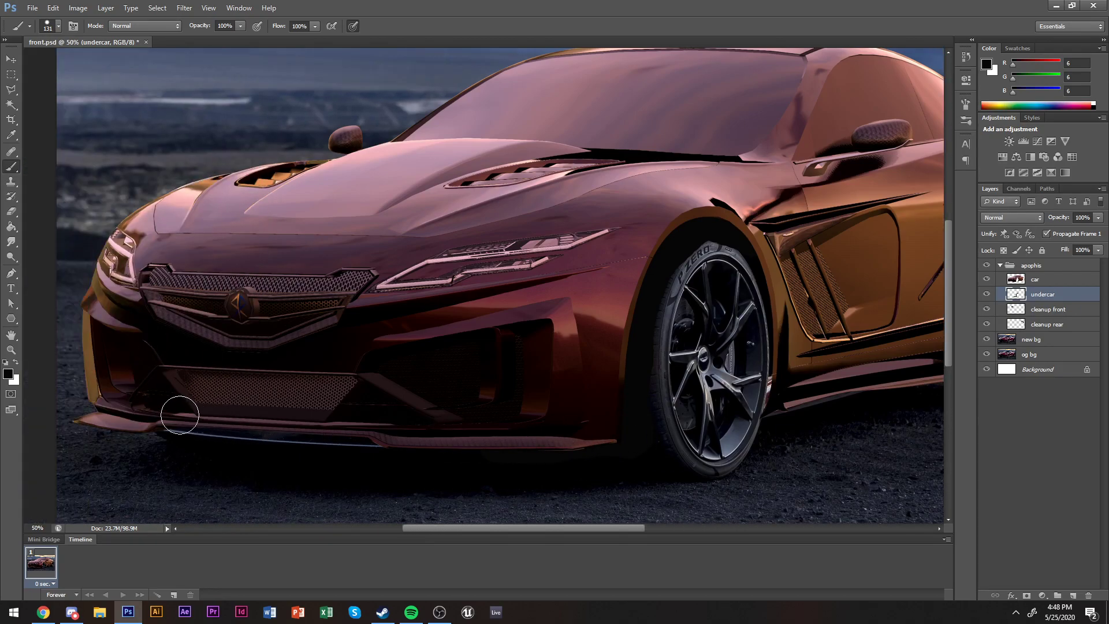
mouse_move(180, 415)
left_mouse_down()
mouse_move(292, 439)
mouse_move(421, 434)
left_mouse_up()
scroll(425, 421, "right", 5)
scroll(427, 424, "right", 5)
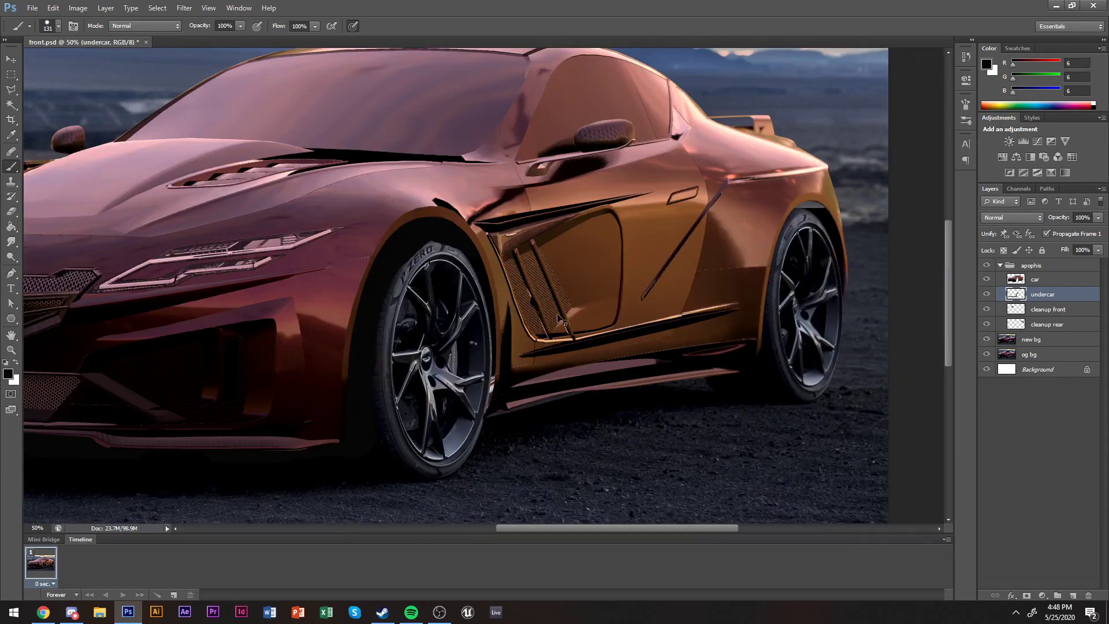
mouse_move(389, 378)
left_mouse_down()
mouse_move(385, 354)
mouse_move(360, 411)
left_mouse_up()
Paint the near-black inside the rear wheel arch along the rear edge of the wheel on undercar.
scroll(360, 411, "up", 3)
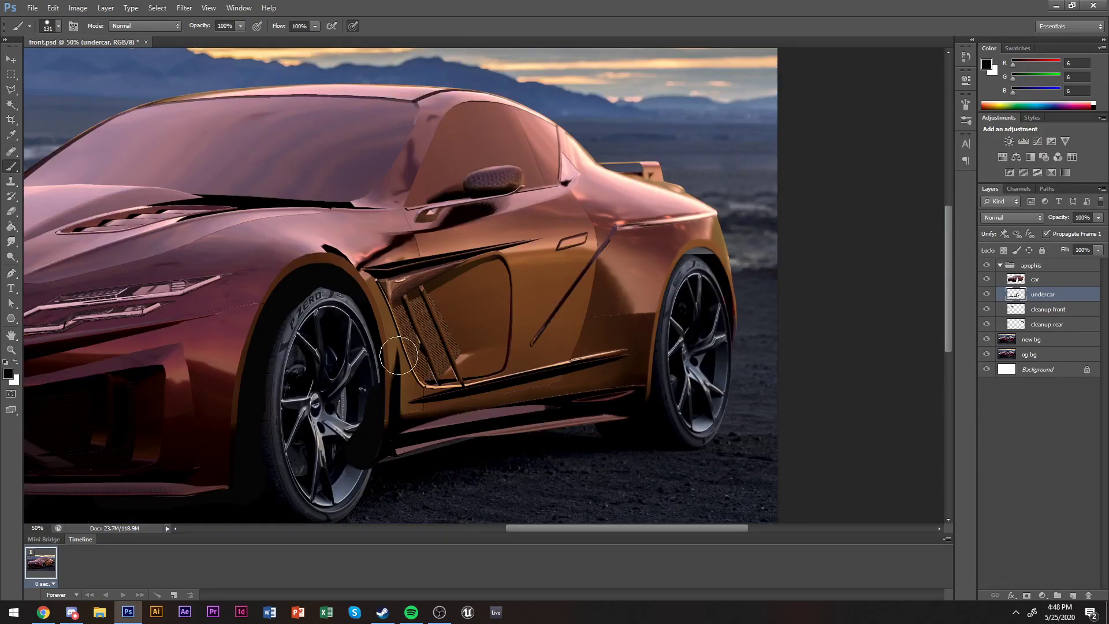
left_click(703, 260)
left_click_drag(703, 260, 714, 342)
Hide the apophis group and make new bg the active layer.
scroll(859, 202, "left", 4)
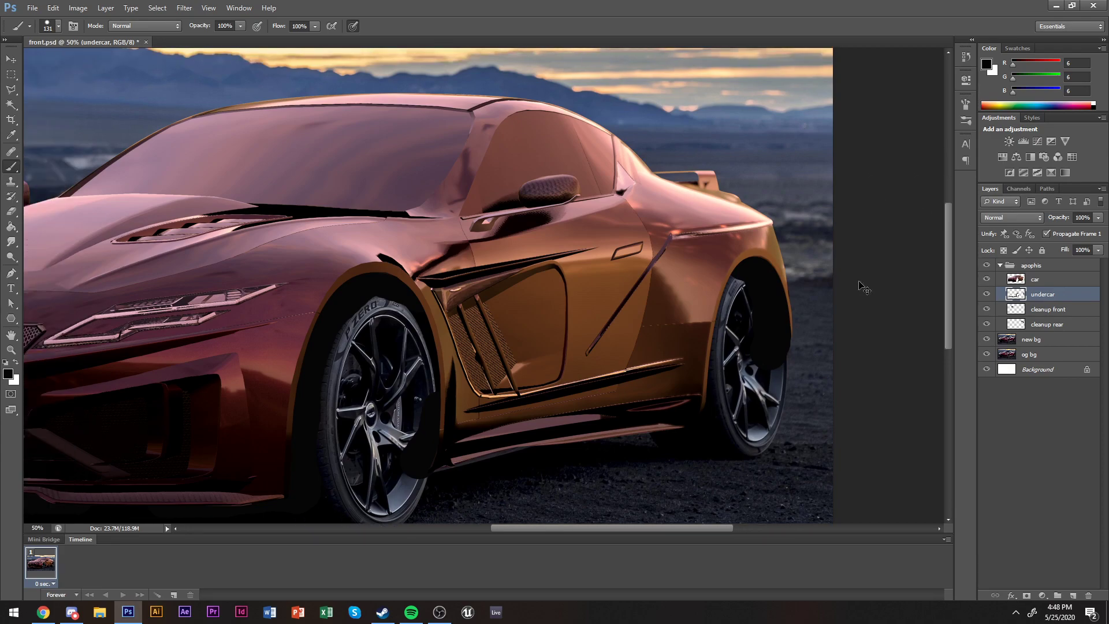
key("z")
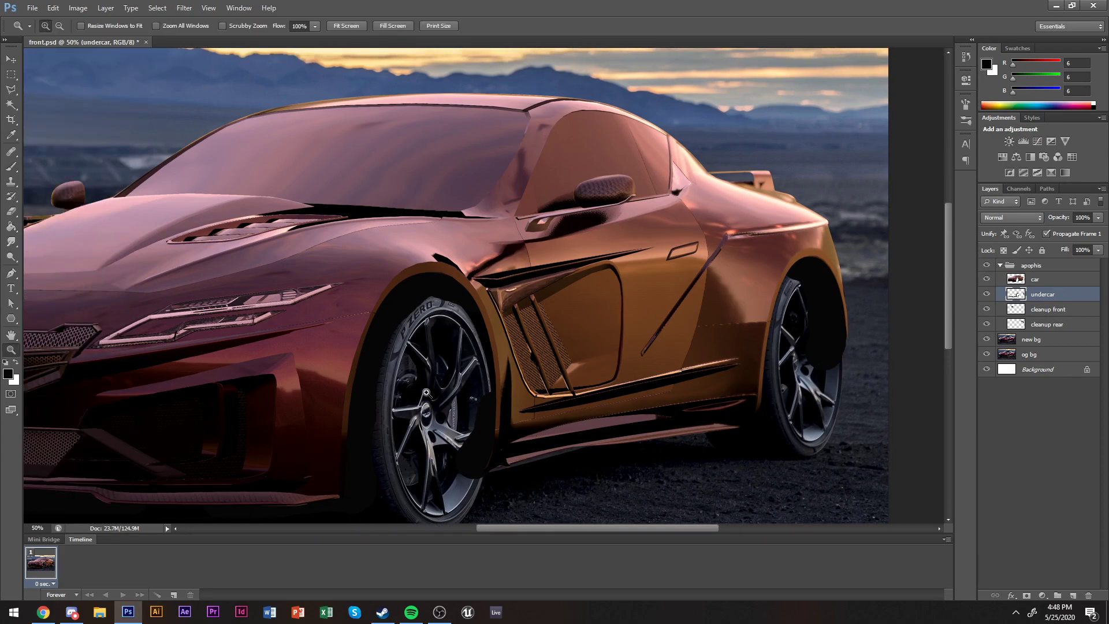
left_click(545, 262, "alt")
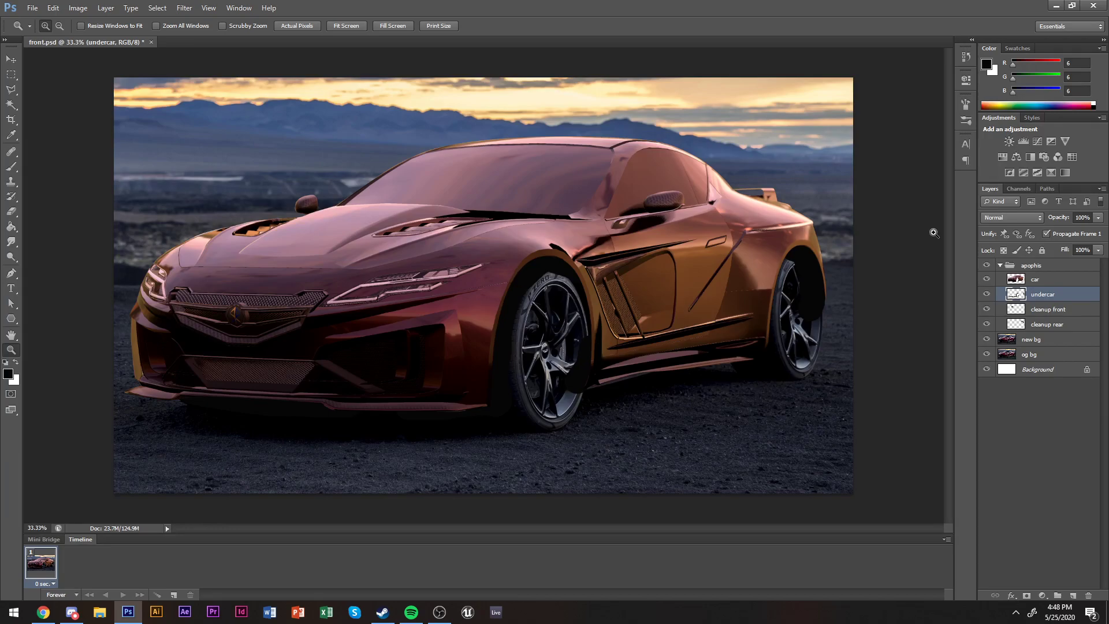
left_click(986, 266)
left_click(1034, 340)
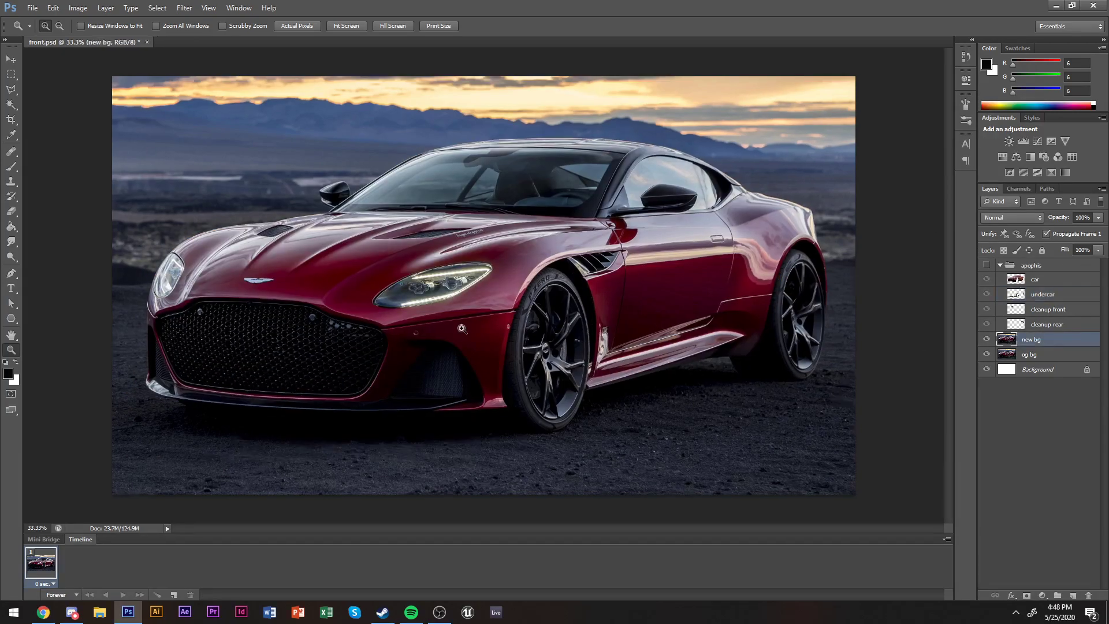
Trace a closed Pen path around the photo car's front wheel, including the dark shadow beneath the bumper beside it.
left_click(596, 212)
left_click(596, 211)
key("p")
left_click(566, 142)
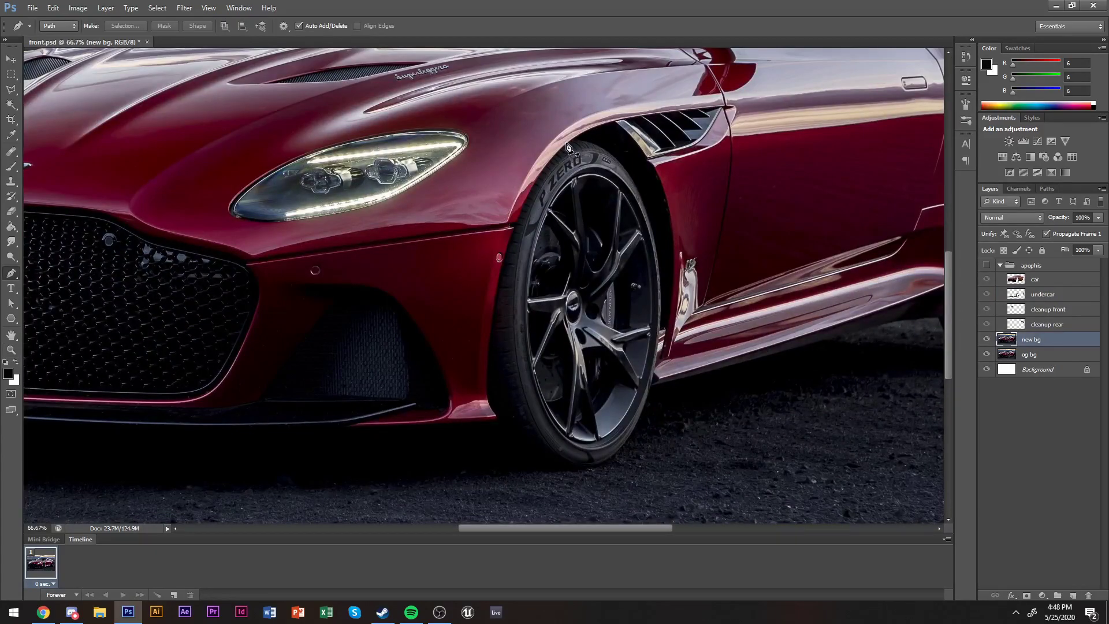
left_click_drag(639, 192, 670, 260)
scroll(690, 334, "down", 3)
left_click_drag(638, 307, 526, 357)
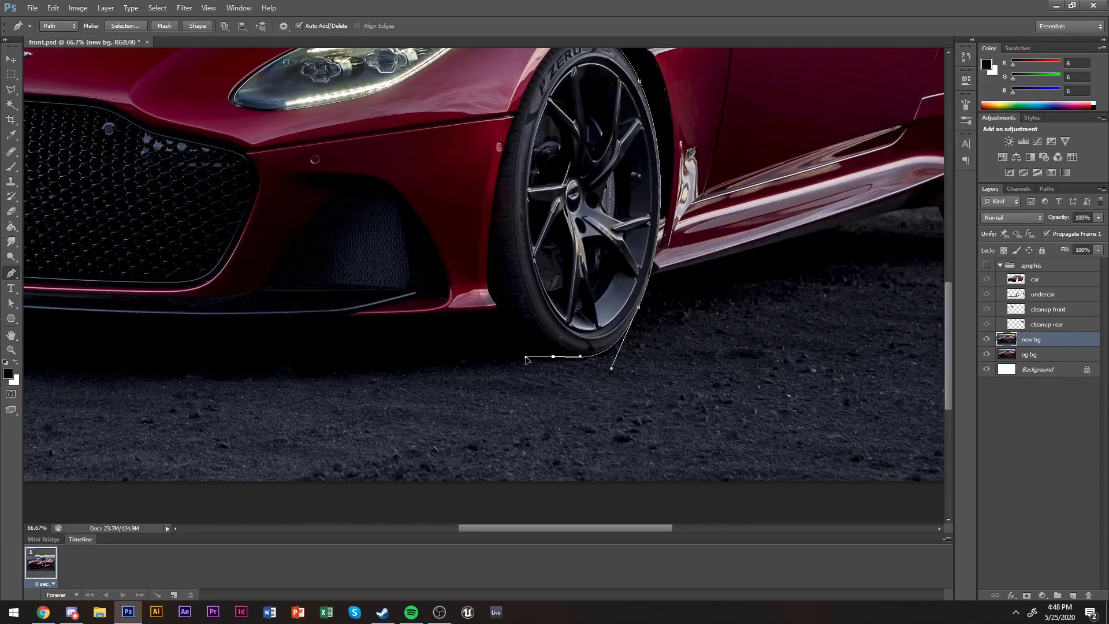
left_click_drag(440, 352, 427, 319)
left_click_drag(498, 309, 547, 184)
scroll(493, 301, "up", 2)
scroll(490, 261, "up", 4)
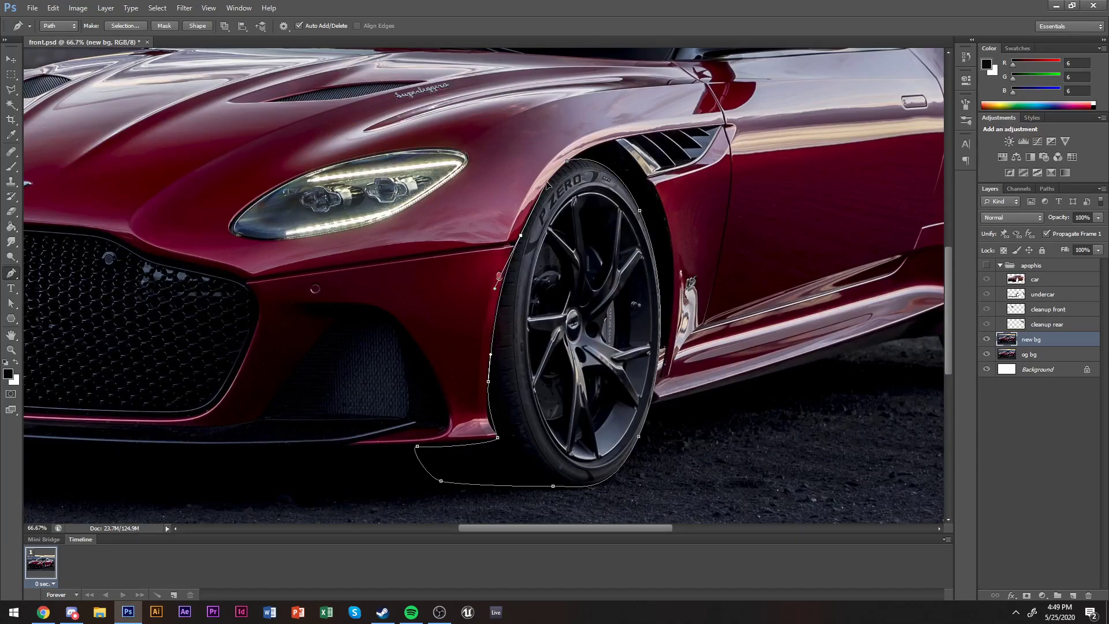
left_click(567, 161)
Turn the front wheel path into a selection, copy it to a new layer, and place that layer between car and undercar.
scroll(636, 260, "right", 4)
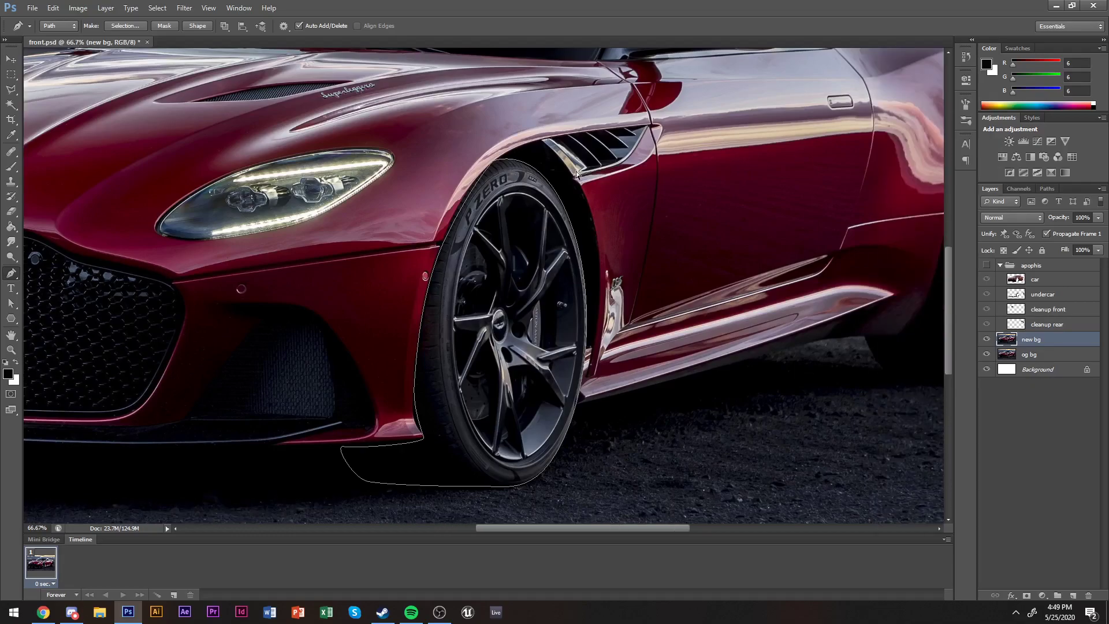
scroll(670, 289, "right", 3)
scroll(668, 285, "left", 2)
key("ctrl+Return")
key("ctrl+j")
left_click_drag(1008, 339, 1025, 286)
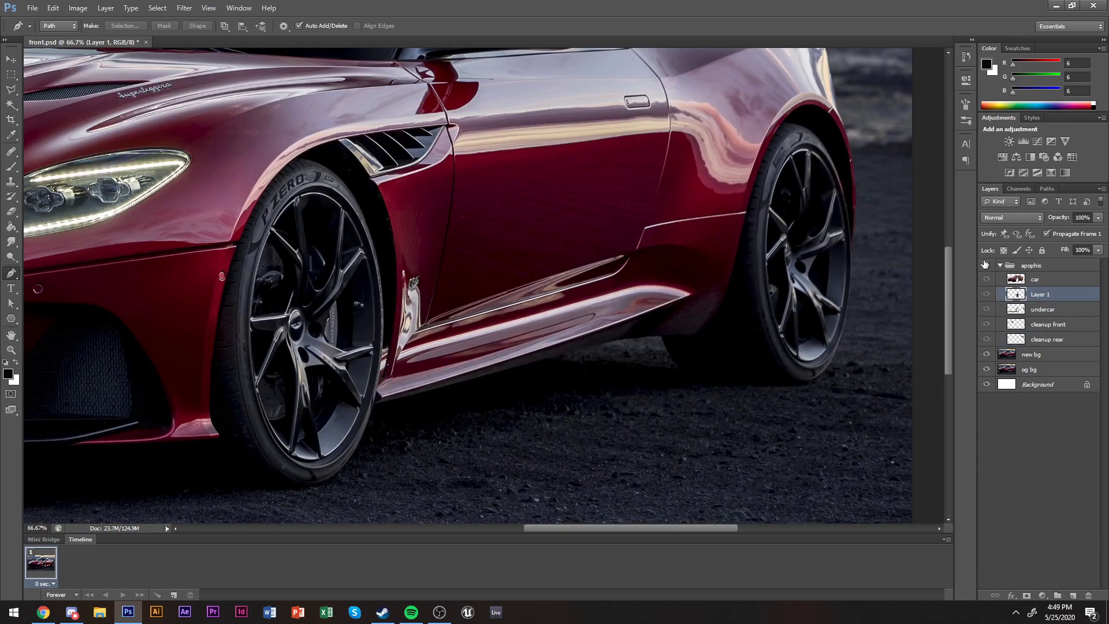
Activate new bg and trace a closed Pen path around the photo car's rear wheel and the dark shadow beside it.
left_click(1040, 358)
scroll(792, 167, "up", 1)
left_click(781, 170)
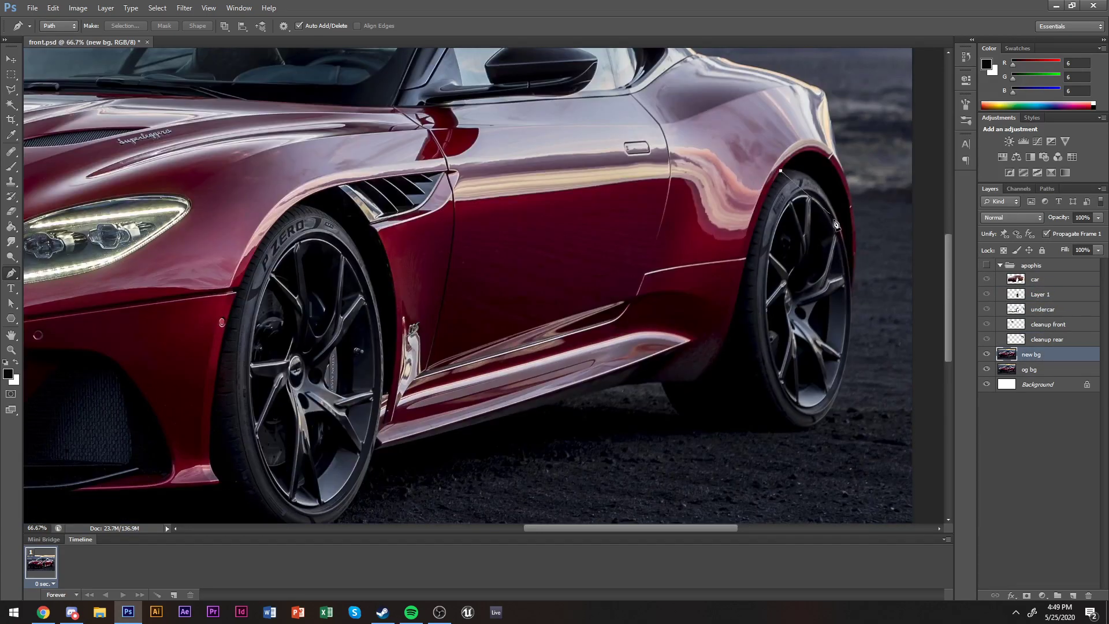
left_click_drag(850, 273, 860, 390)
left_click_drag(795, 433, 768, 439)
left_click_drag(684, 426, 724, 360)
left_click(658, 383)
left_click_drag(736, 301, 747, 267)
left_click(780, 171)
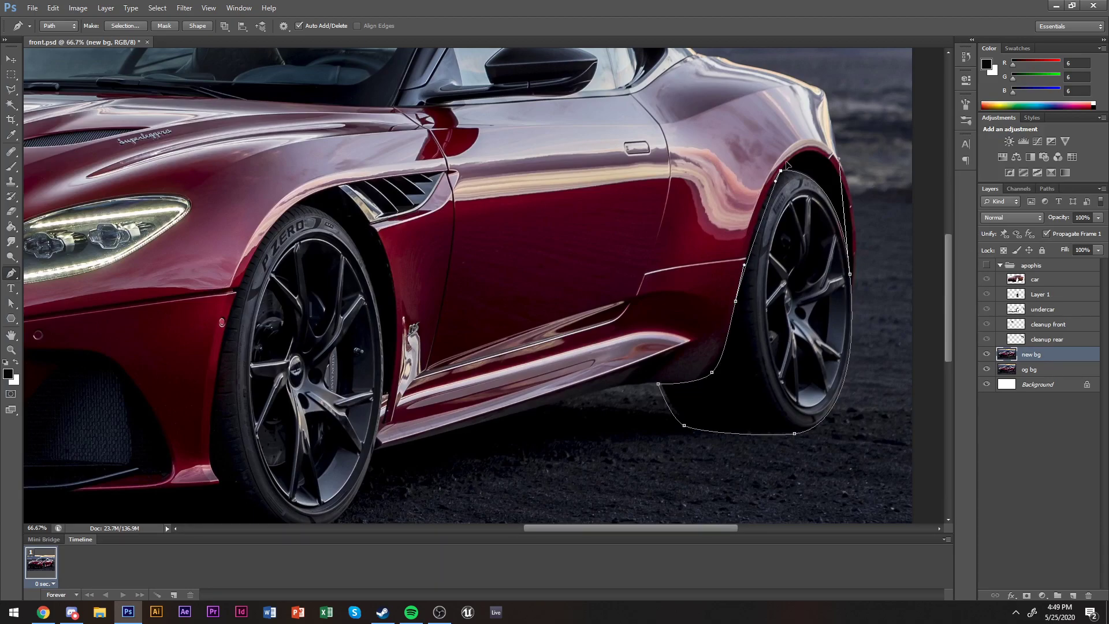
Turn the rear wheel path into a selection, copy it to a new layer placed above undercar, and show the apophis group again.
key("ctrl+Return")
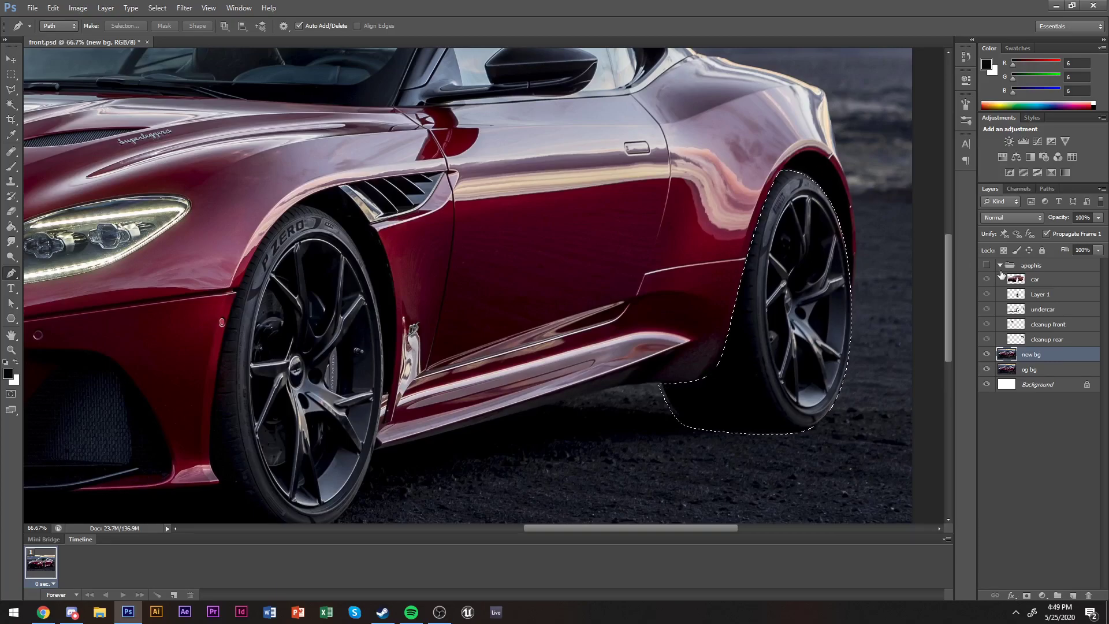
left_click(1026, 314)
key("ctrl+j")
left_click(986, 266)
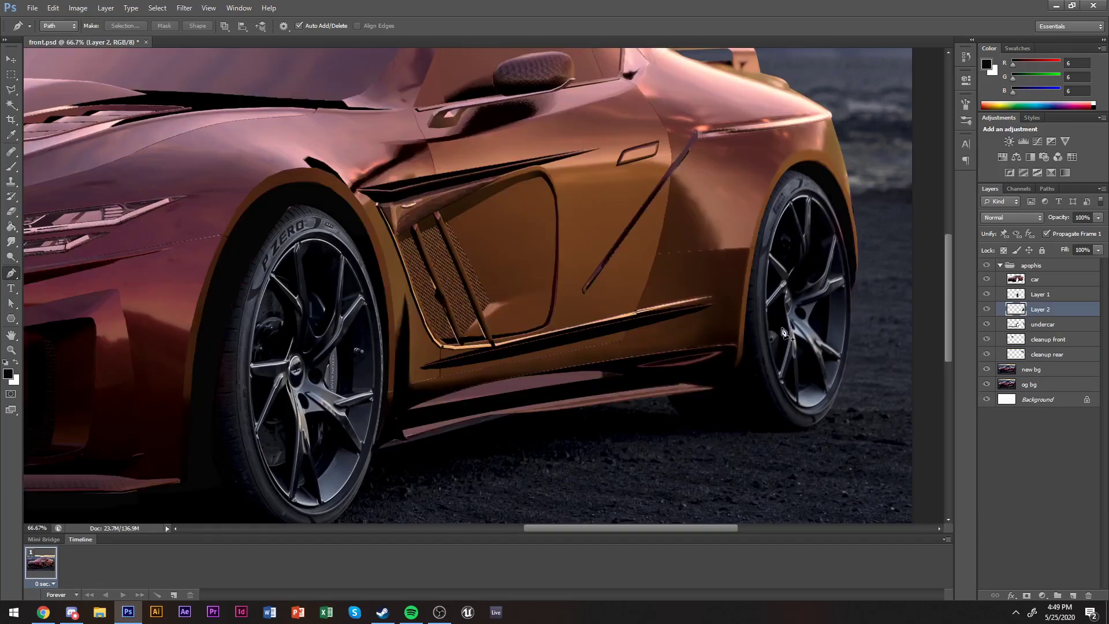
Rename the two copied wheel layers front tire and rear tire, and save the document.
double_click(1040, 294)
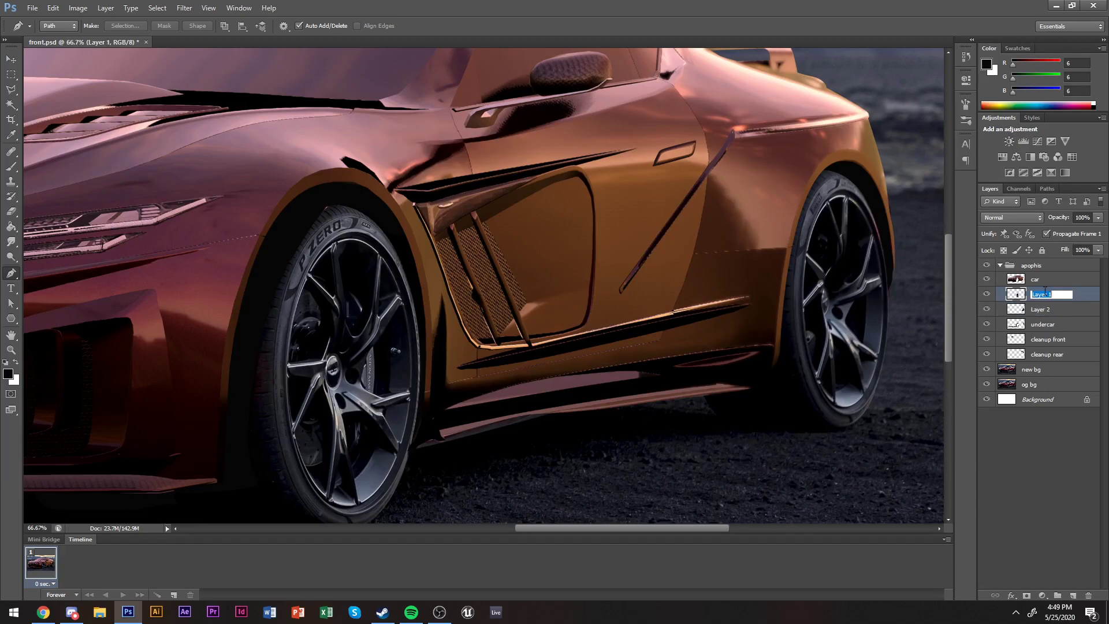
key("Return")
double_click(1040, 309)
type("rear tire")
key("Return")
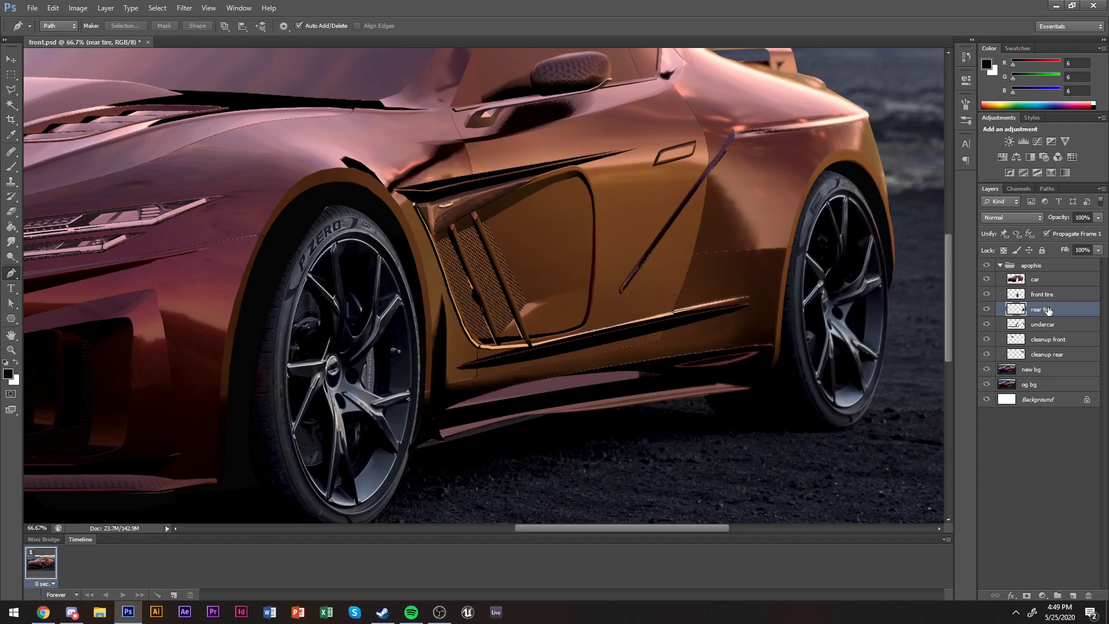
key("ctrl+s")
Activate the front tire layer and scale the wheel up to about 105.6% to fill the game car's front arch.
key("v")
key("z")
left_click(346, 255, "alt")
scroll(846, 276, "left", 3)
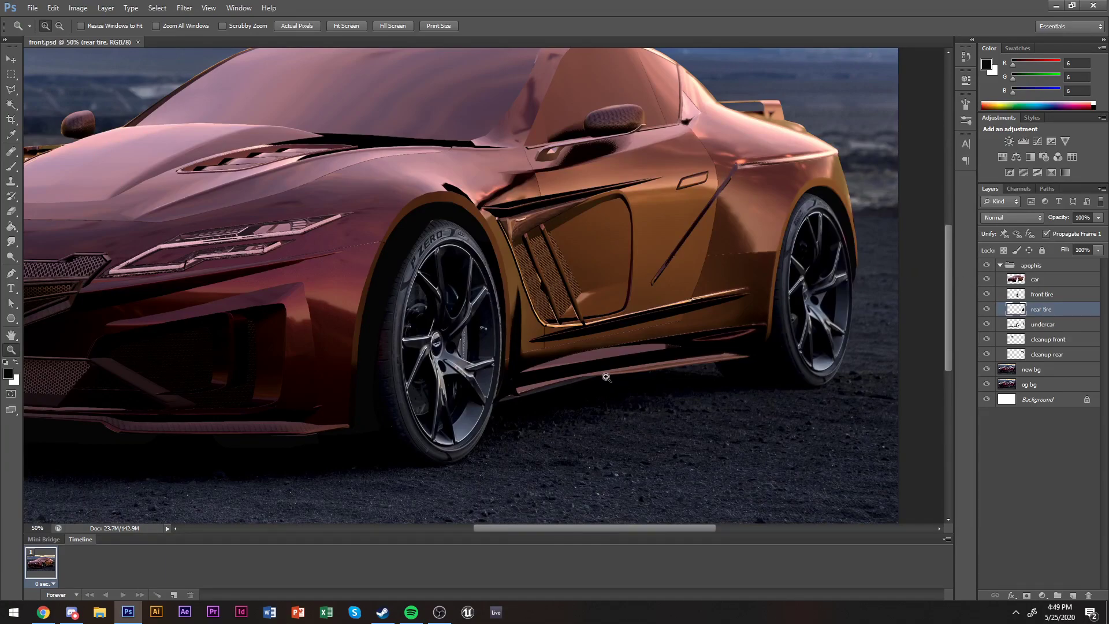
scroll(577, 374, "left", 3)
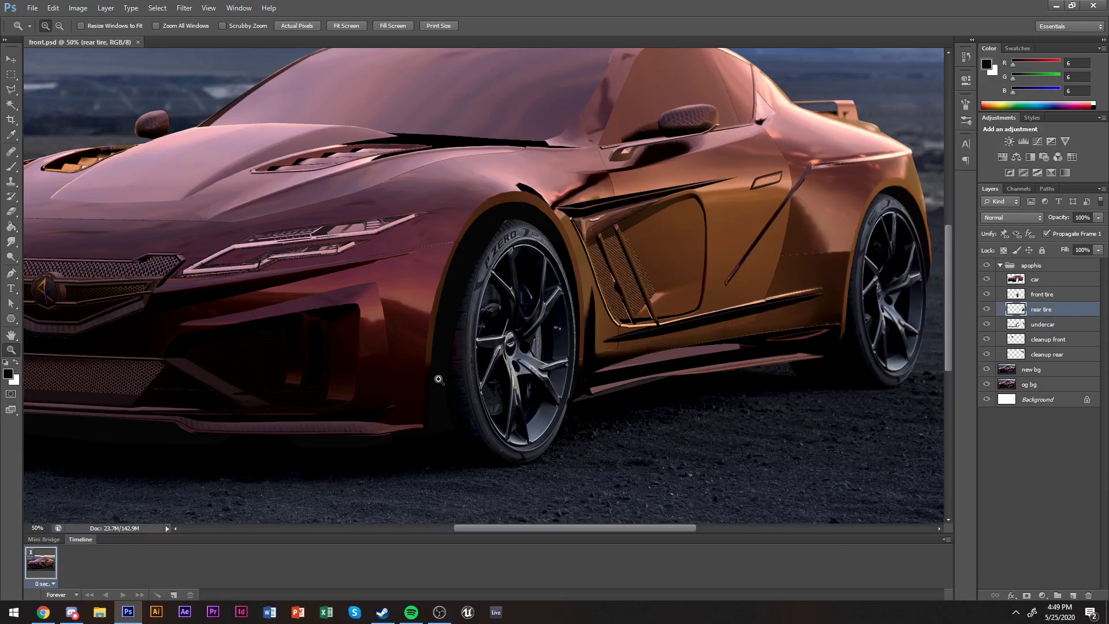
left_click(520, 362, "alt")
left_click(1029, 294)
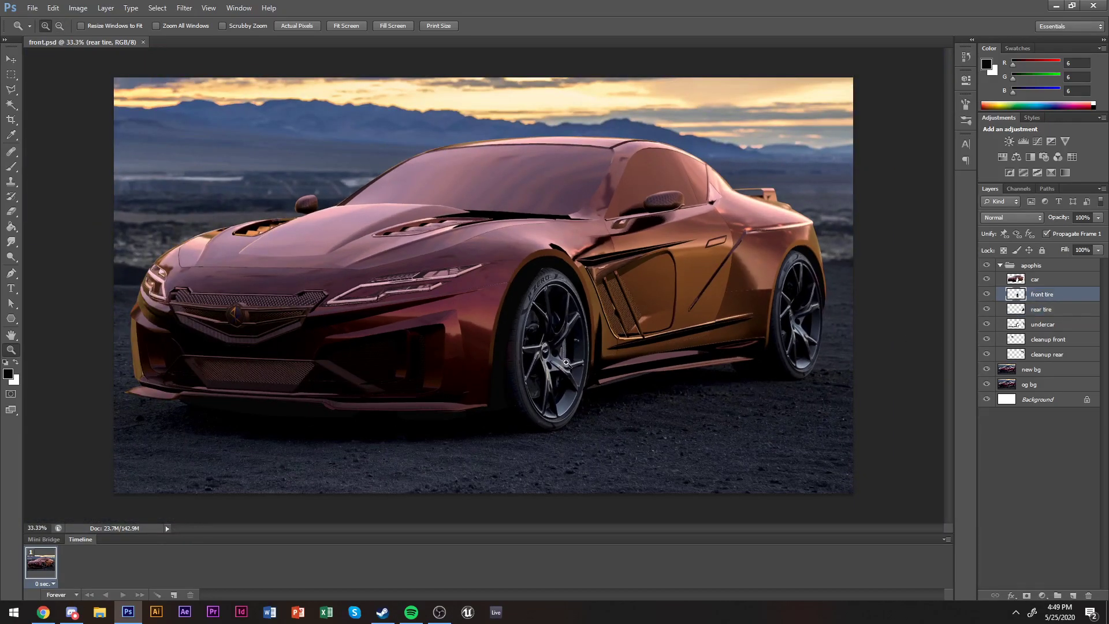
key("v")
left_click_drag(465, 268, 459, 258)
Shift the enlarged front tire slightly left and down within the wheel arch and apply the transform.
left_click_drag(521, 301, 521, 302)
key("Left")
key("Left")
key("Left")
key("Down")
key("Down")
key("Down")
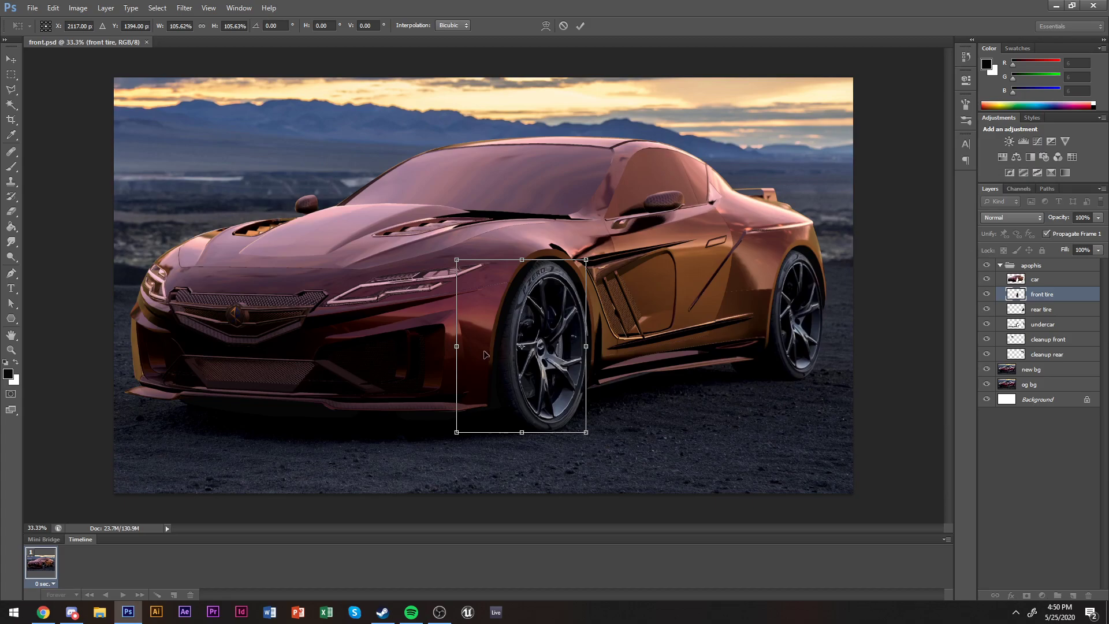
key("Return")
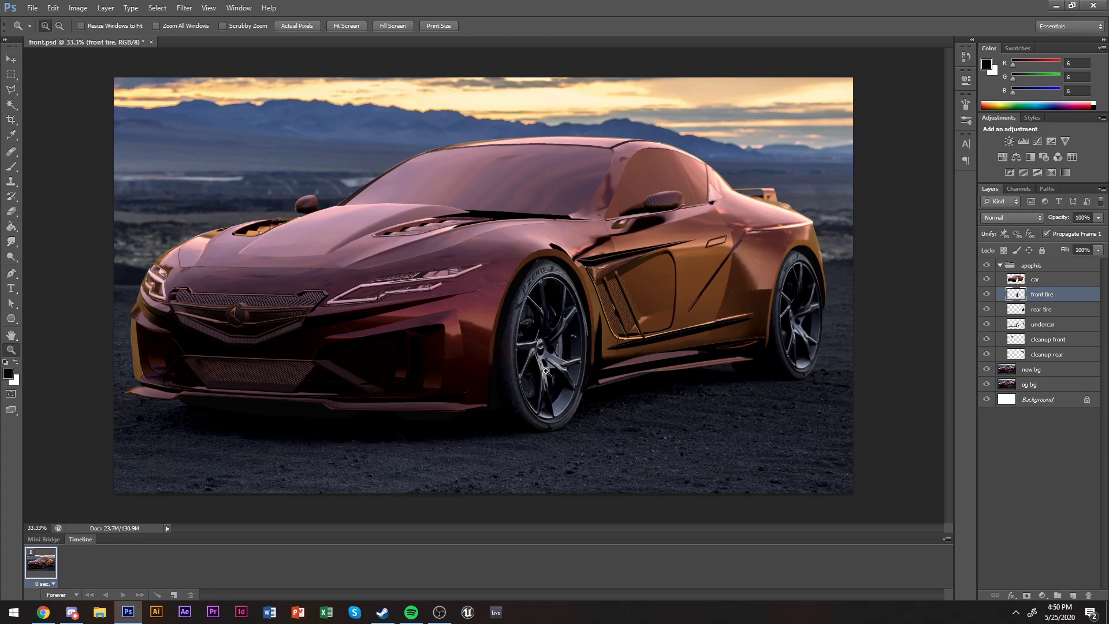
Paint black with the Brush on the undercar layer behind the front wheel to darken the wheel arch.
scroll(552, 376, "up", 1)
key("i")
key("b")
left_click(1043, 325)
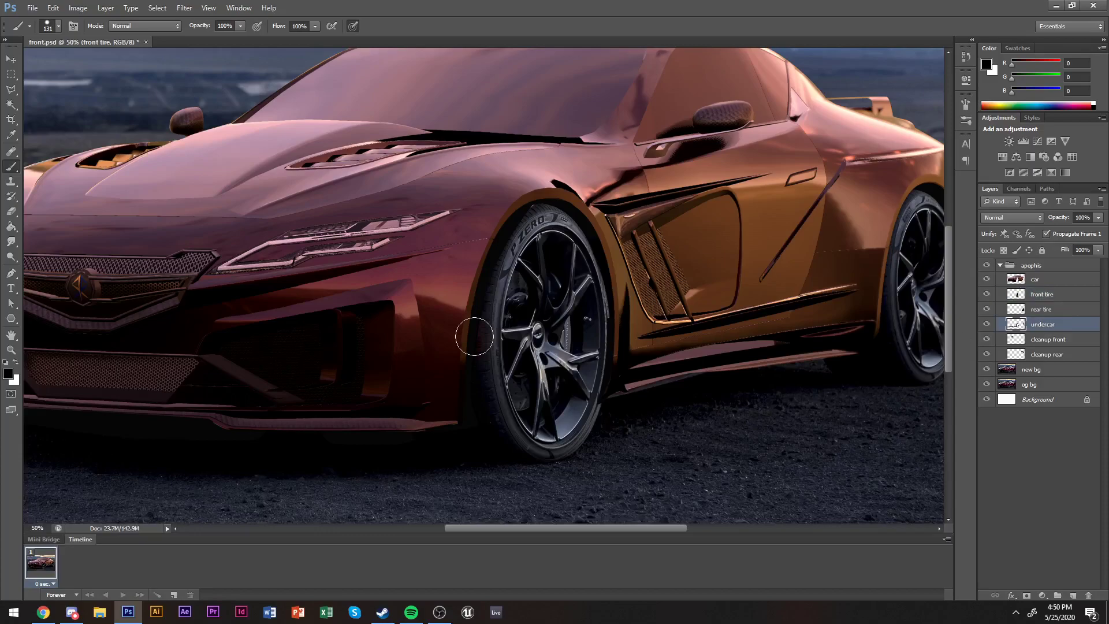
mouse_move(587, 263)
left_mouse_down()
mouse_move(599, 339)
mouse_move(590, 397)
mouse_move(555, 442)
mouse_move(591, 380)
left_mouse_up()
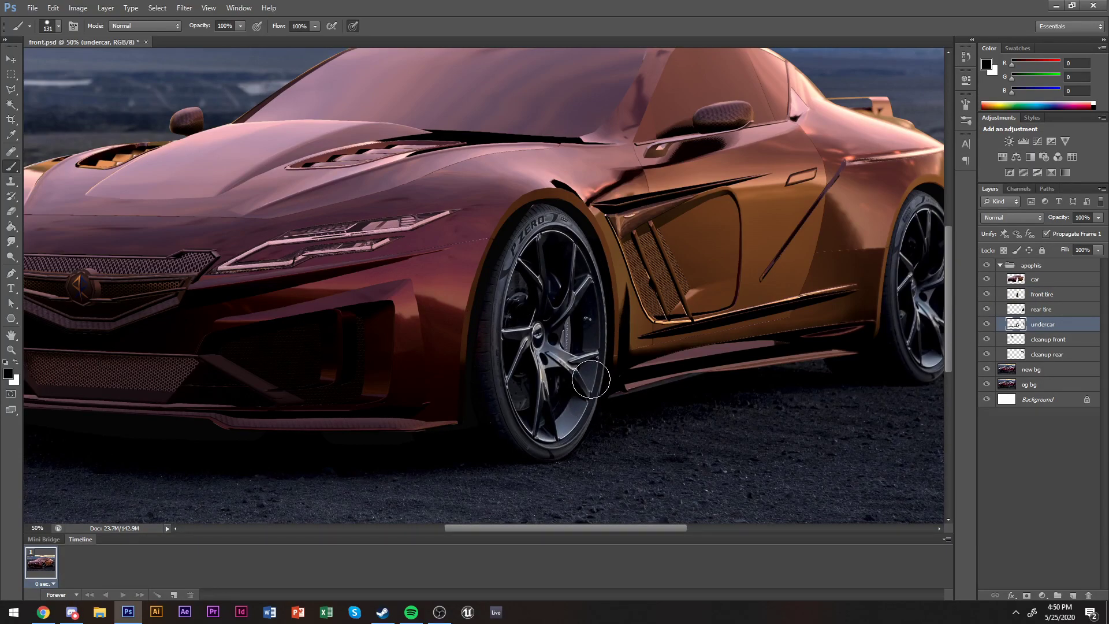
Activate the rear tire layer, enlarge the wheel slightly to fill the rear arch, and save the document.
key("z")
key("ctrl+minus")
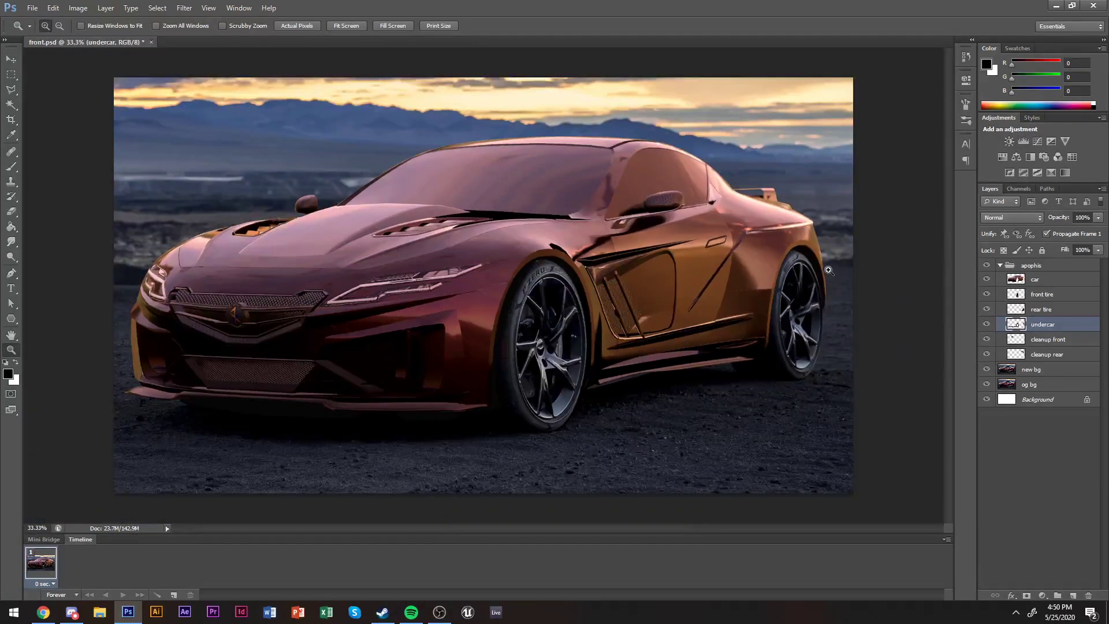
left_click(832, 270)
left_click(832, 269)
key("alt+bracketright")
key("v")
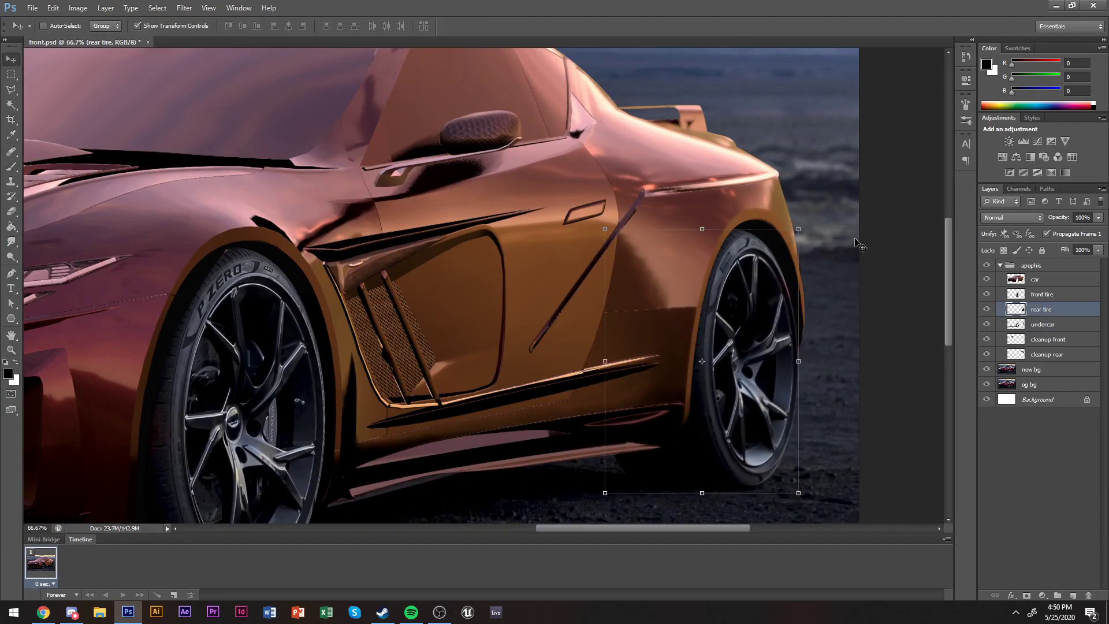
left_click_drag(798, 229, 815, 227)
key("Return")
key("z")
key("ctrl+minus")
key("ctrl+minus")
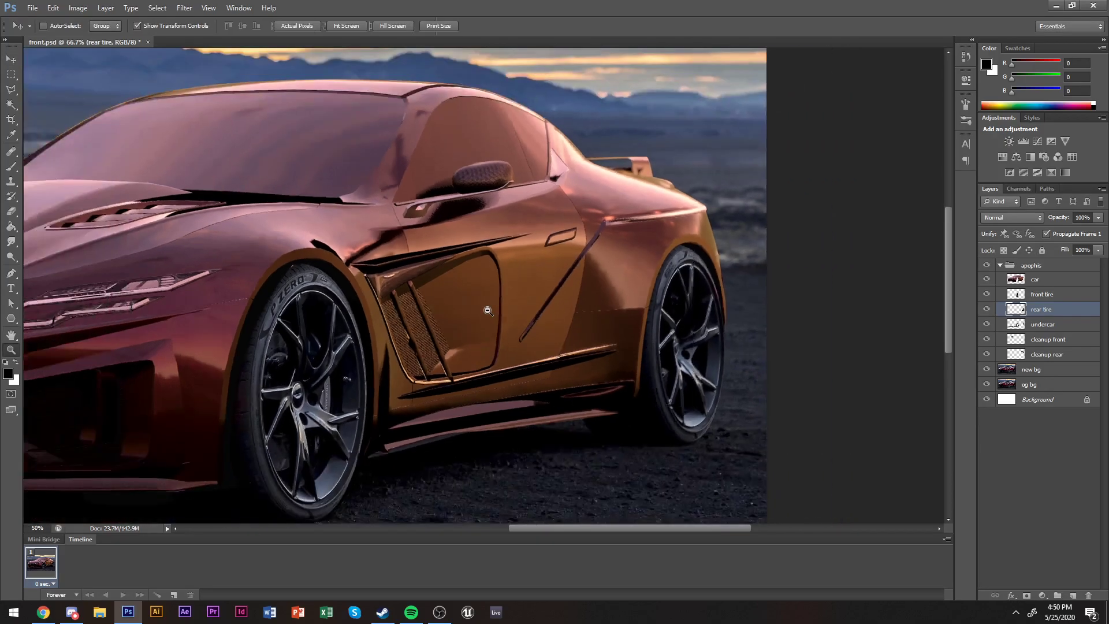
key("ctrl+s")
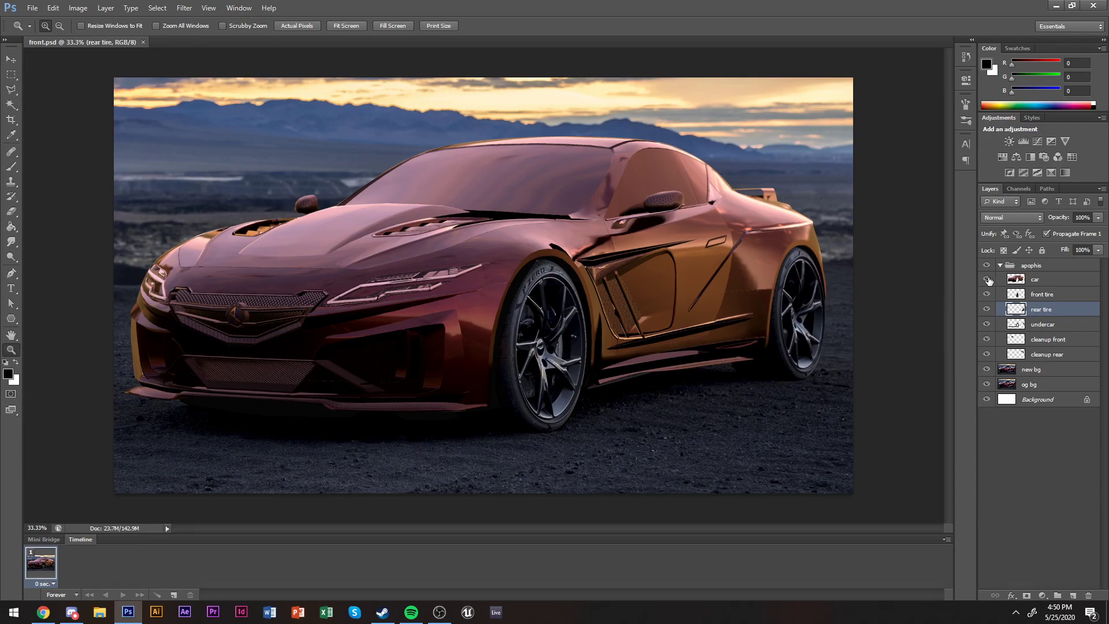
Compare the composite with the original photo, and apply Color Balance to the car layer, shifting it toward blue, with shadows toward red and +11 blue.
left_click(985, 267)
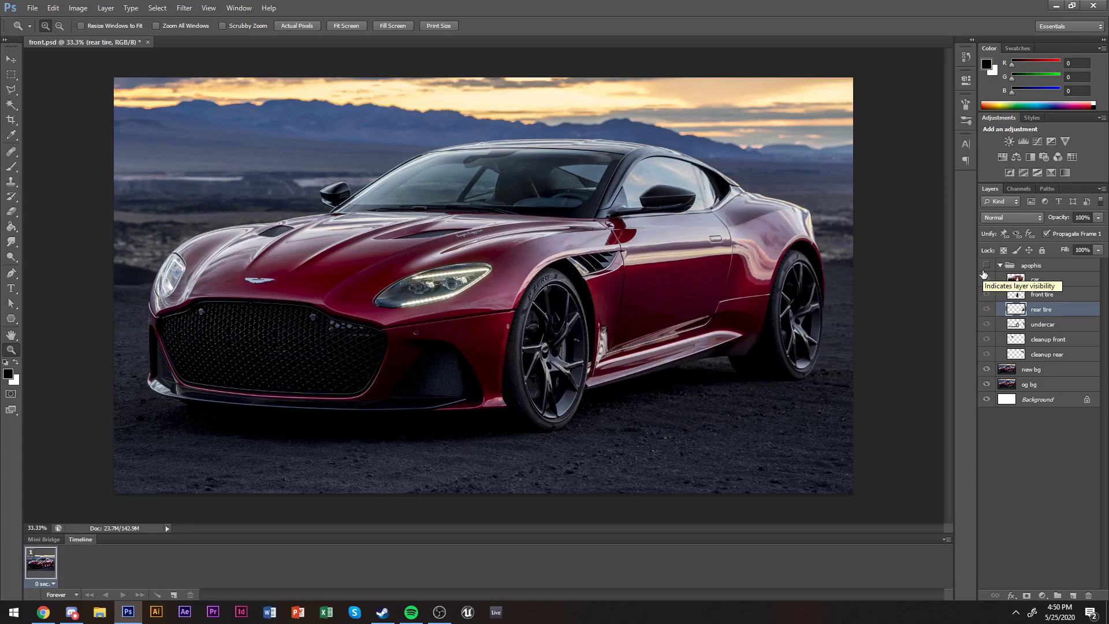
left_click(985, 267)
left_click(1062, 280)
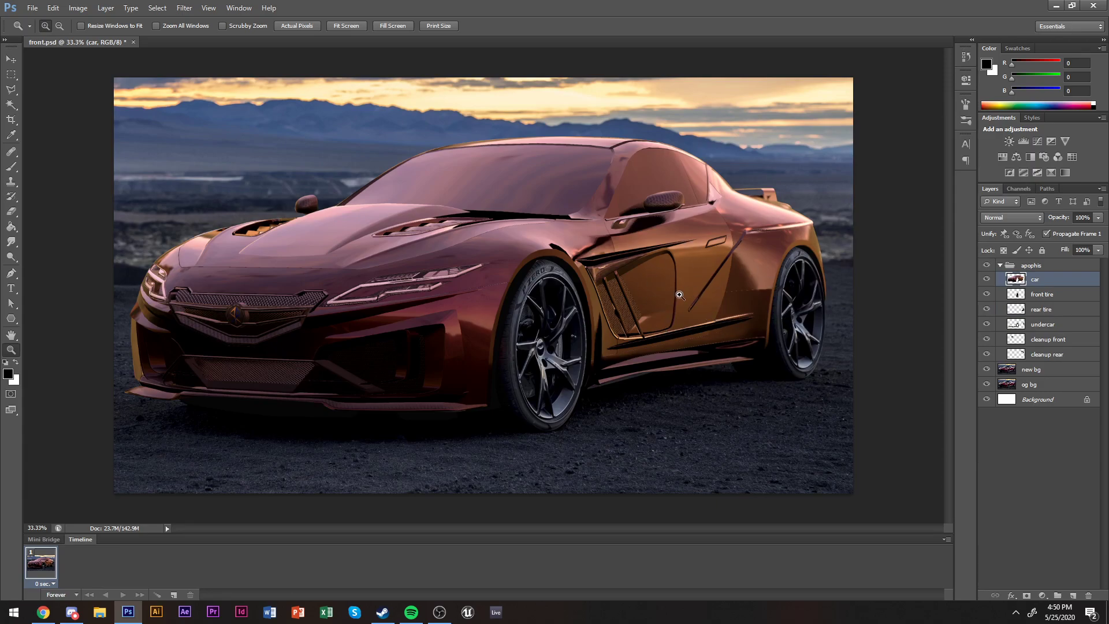
left_click(985, 265)
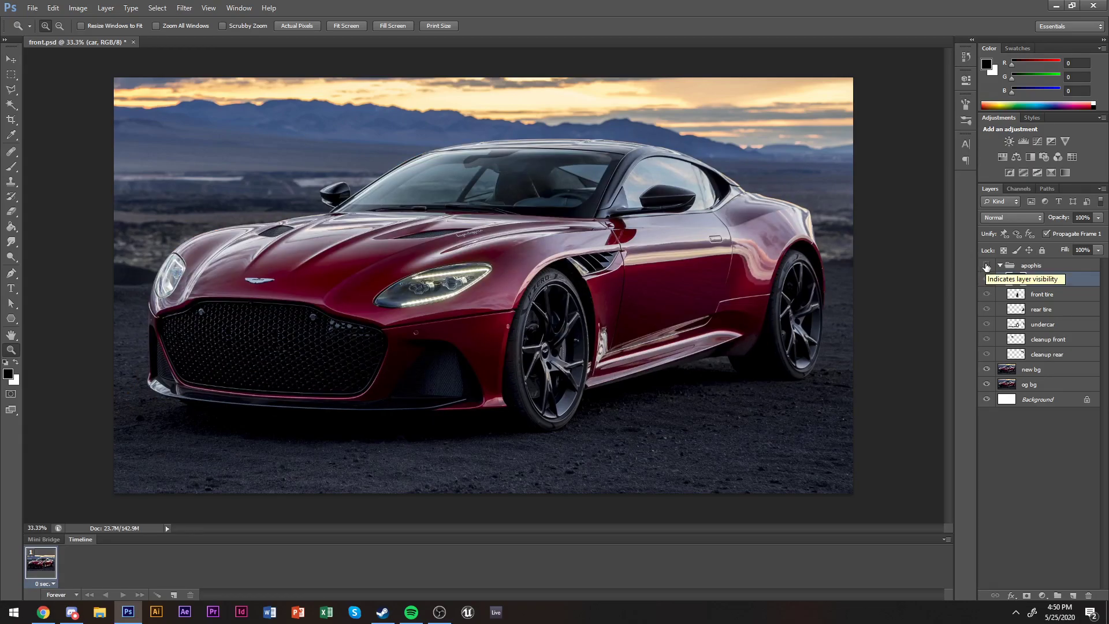
left_click(986, 265)
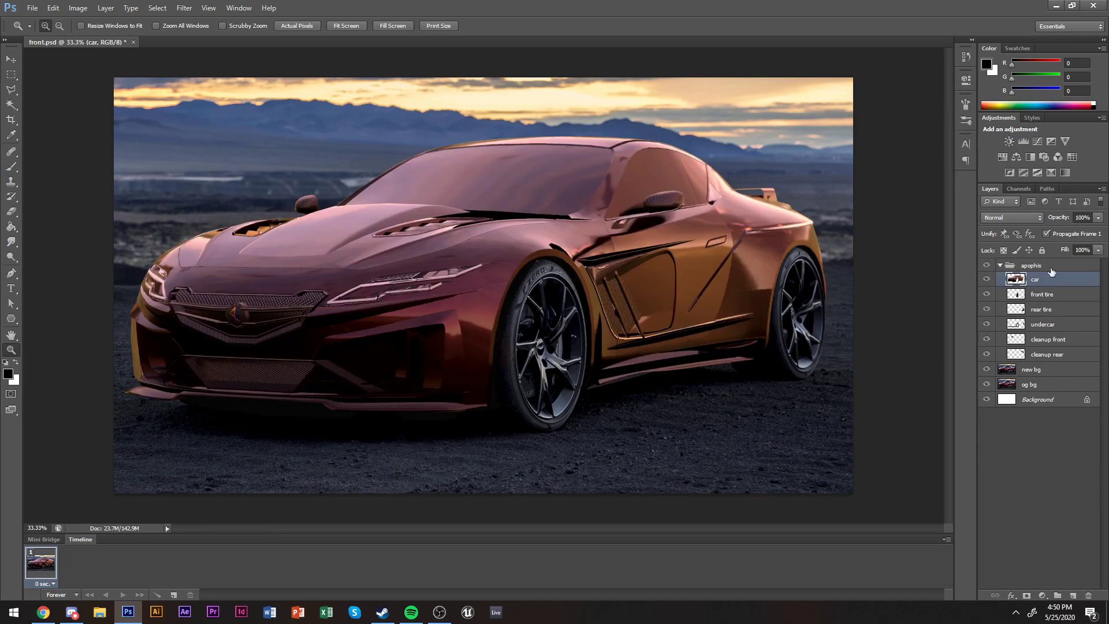
key("ctrl+b")
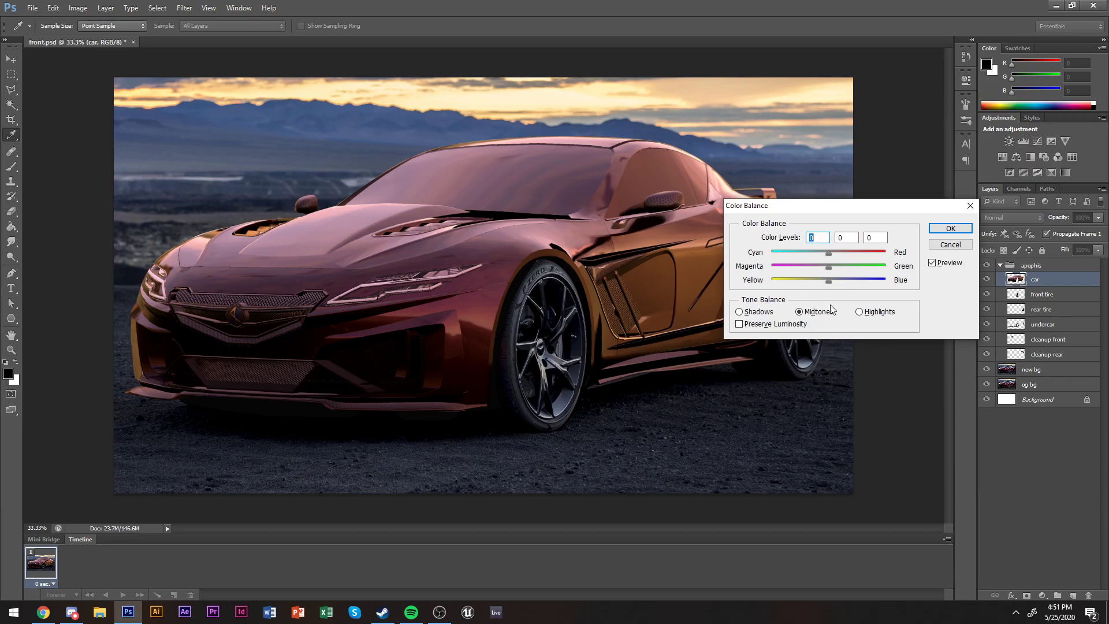
left_click(872, 312)
left_click_drag(847, 212, 798, 338)
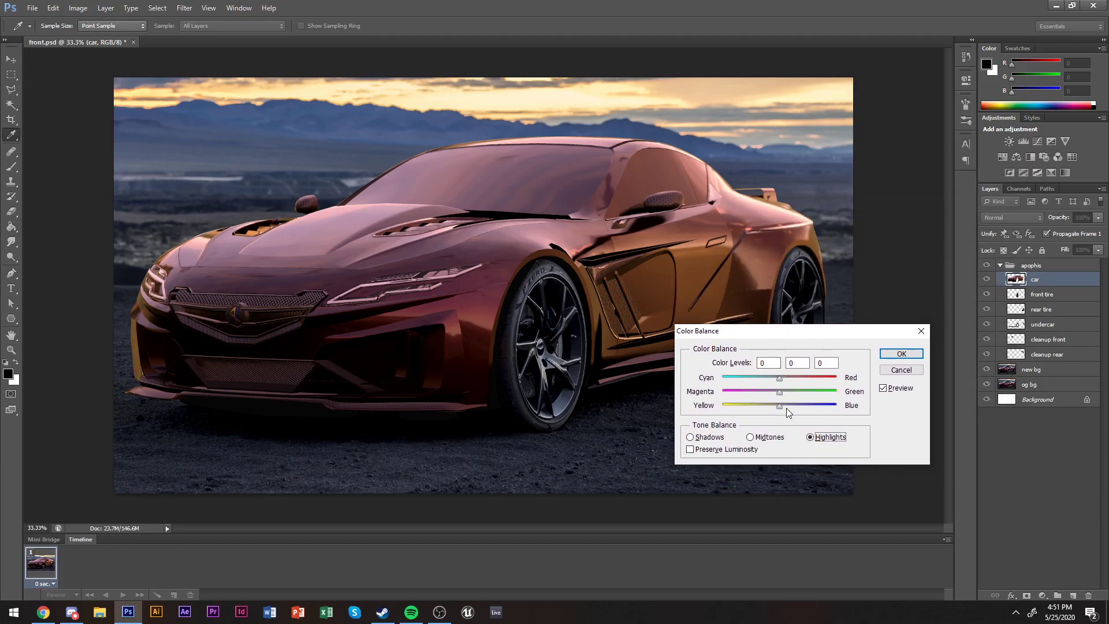
mouse_move(784, 402)
left_mouse_down()
mouse_move(796, 407)
mouse_move(758, 381)
mouse_move(790, 404)
mouse_move(772, 378)
mouse_move(760, 379)
mouse_move(795, 407)
mouse_move(786, 410)
left_mouse_up()
left_click(768, 437)
left_click(718, 437)
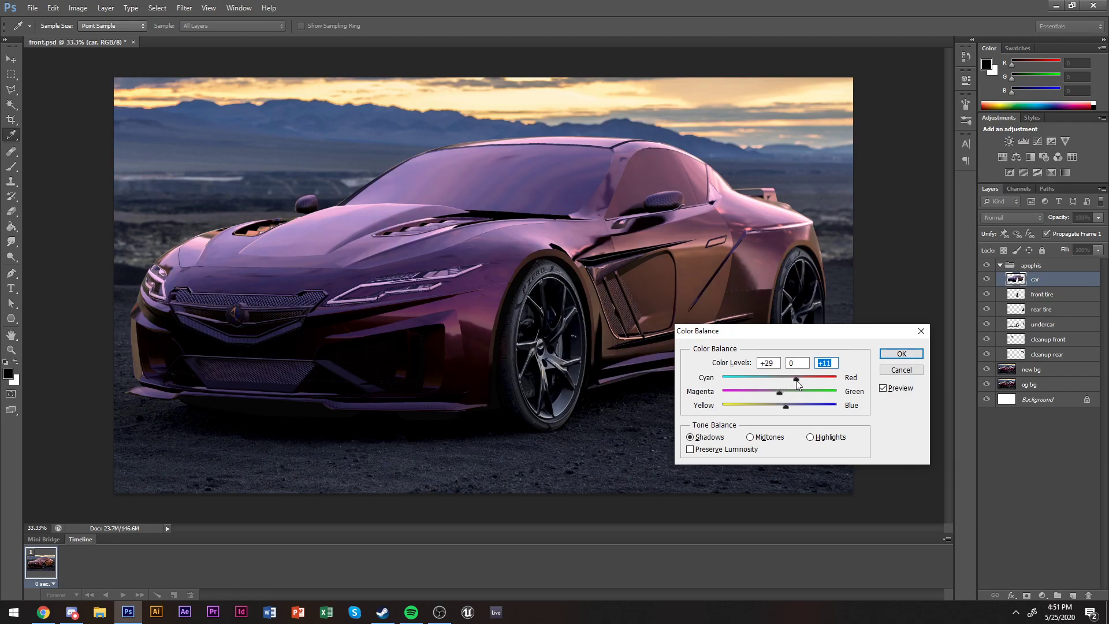
left_click_drag(795, 381, 791, 381)
left_click(901, 354)
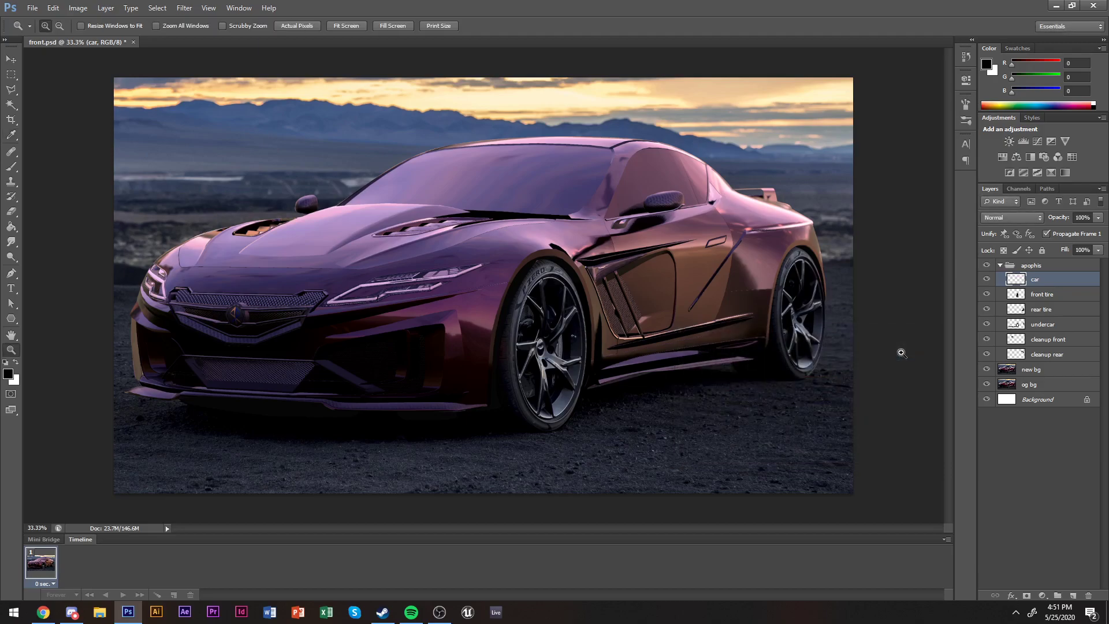
Check the live chat on the YouTube stream page in Chrome and return to Photoshop.
key("z")
key("alt+Tab")
key("alt+Tab")
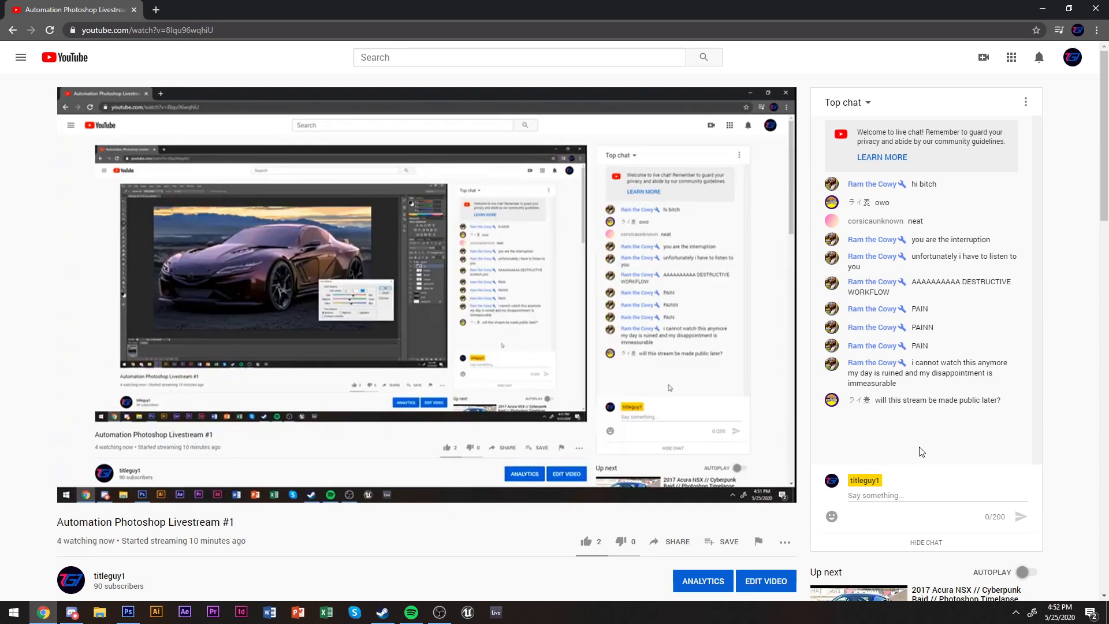
key("alt+Tab")
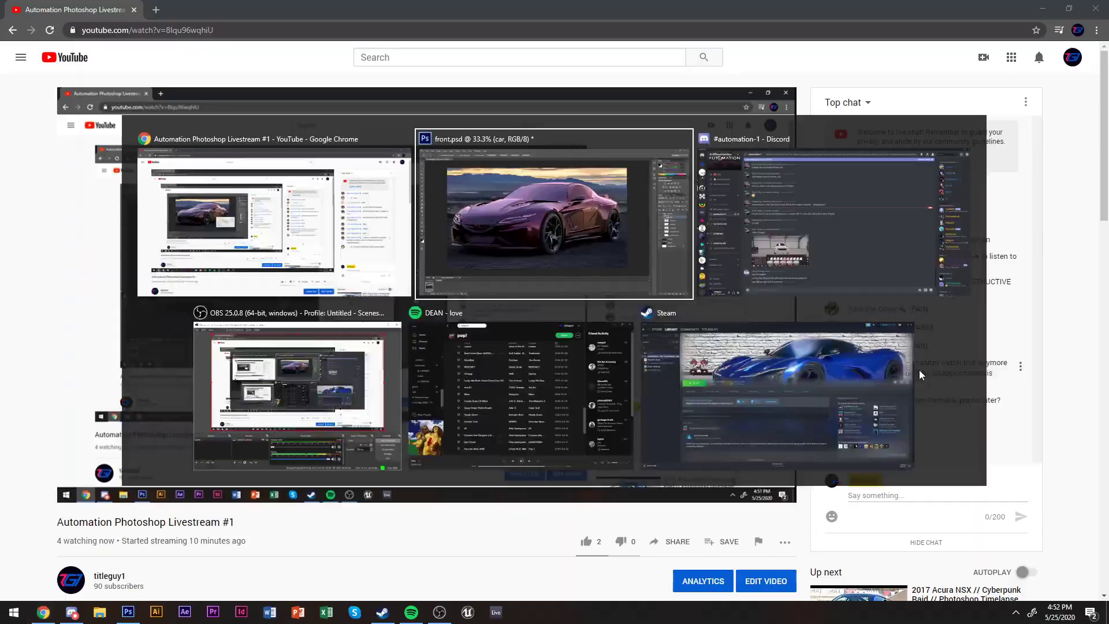
Compare the car with the original photo, and lower the saturation of the Blues on the car layer with Hue/Saturation.
left_click(986, 265)
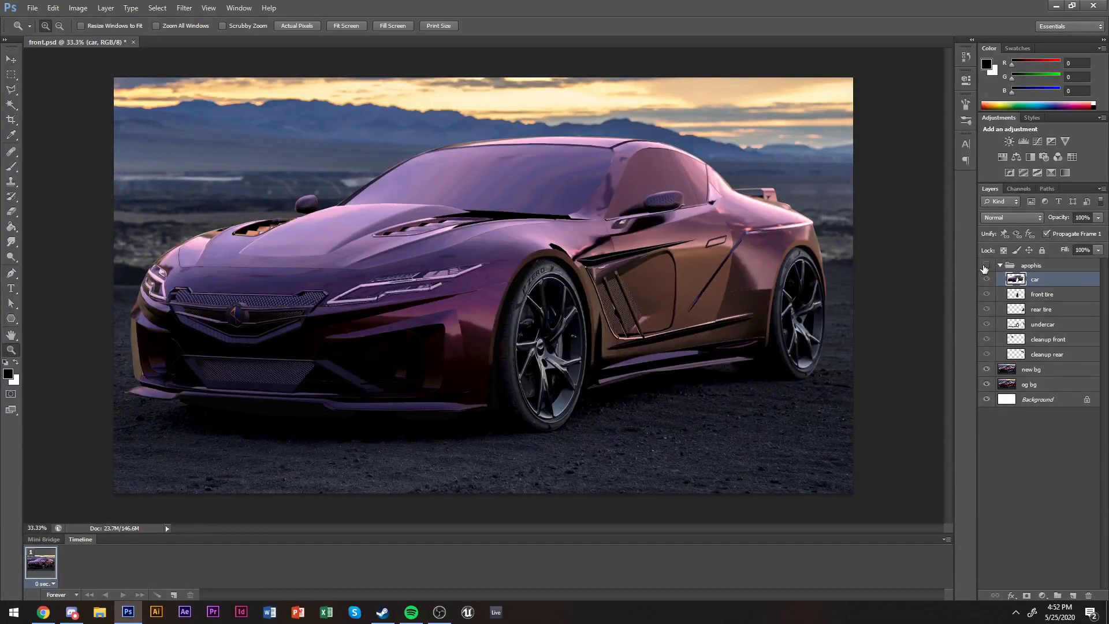
left_click(987, 266)
left_click(330, 280)
left_click(468, 280, "alt")
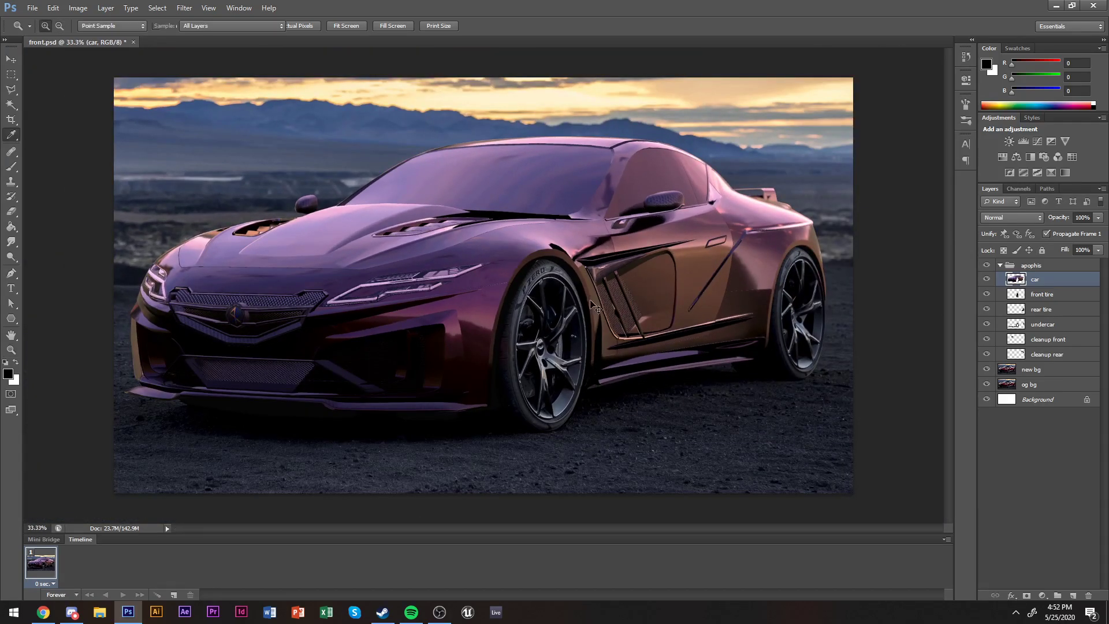
key("ctrl+u")
key("alt+7")
left_click_drag(940, 250, 914, 253)
key("Return")
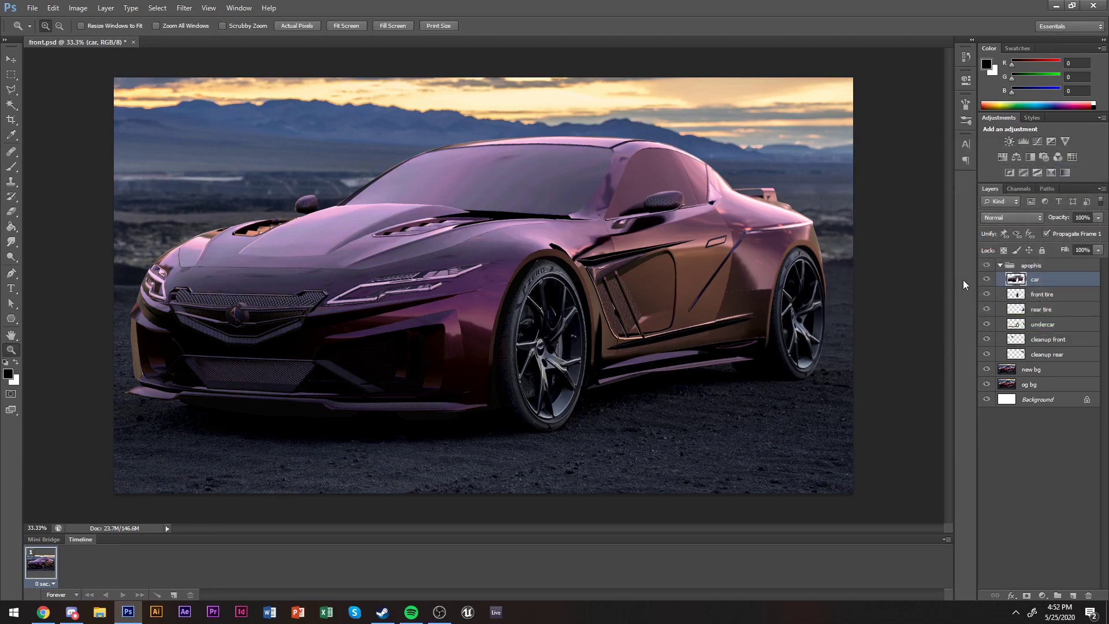
Shift the hue of the Magentas on the car layer toward red and reduce their saturation with Hue/Saturation.
key("ctrl+u")
key("alt+8")
left_click_drag(942, 252, 921, 257)
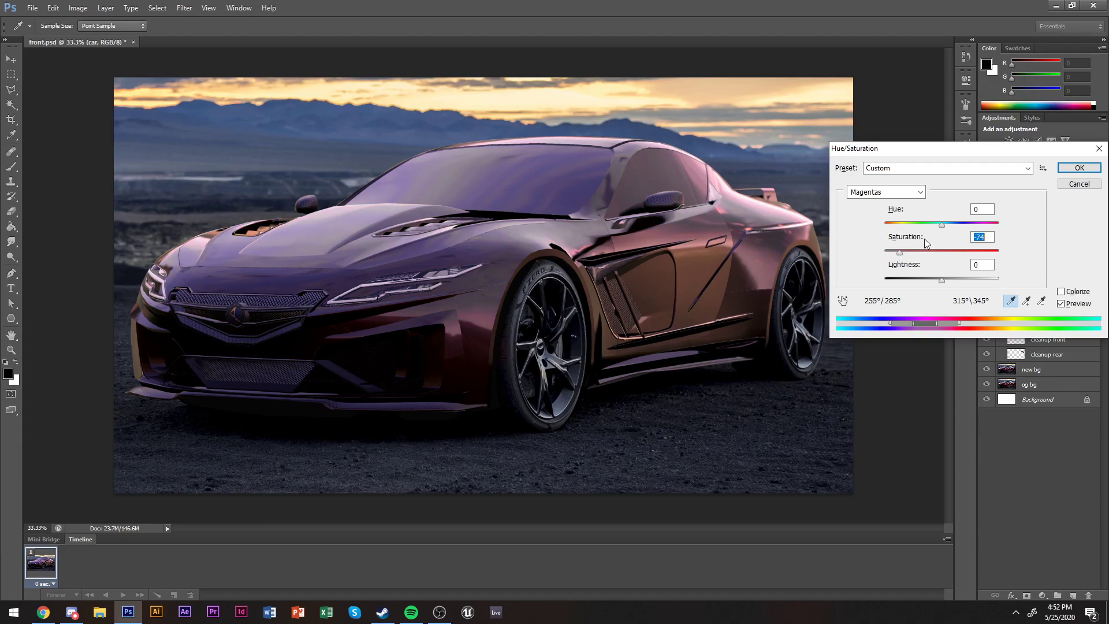
left_click_drag(963, 225, 966, 226)
left_click_drag(919, 255, 936, 254)
key("Return")
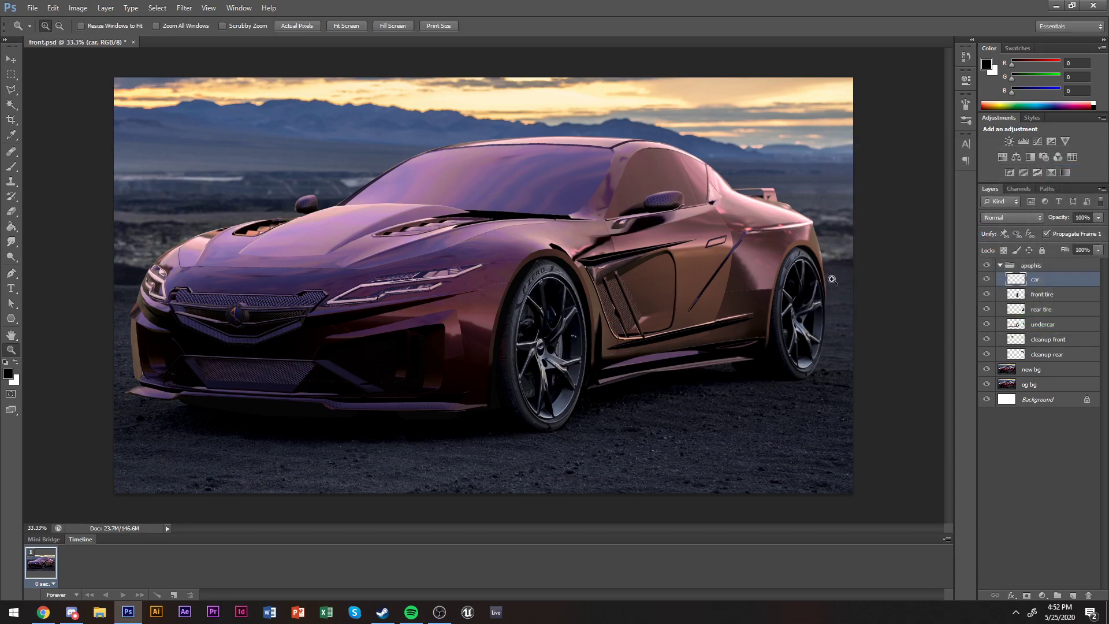
Recheck against the original photo, and apply another Color Balance to the car layer, adding red and +8 green to the highlights and adjusting the midtones.
left_click(987, 265)
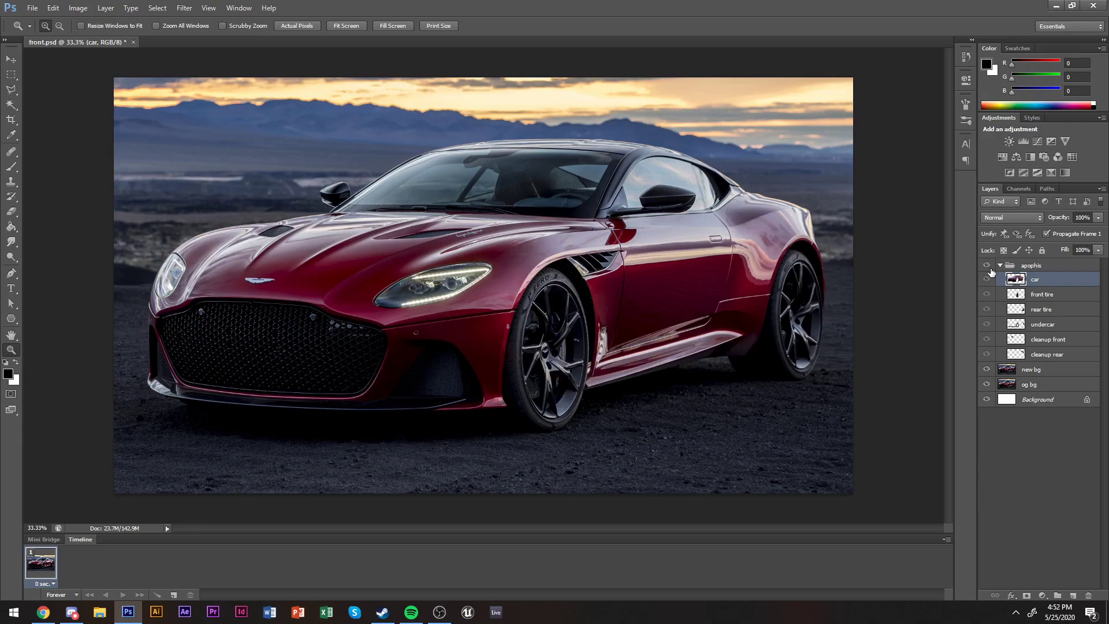
left_click(987, 266)
key("ctrl+b")
left_click(810, 436)
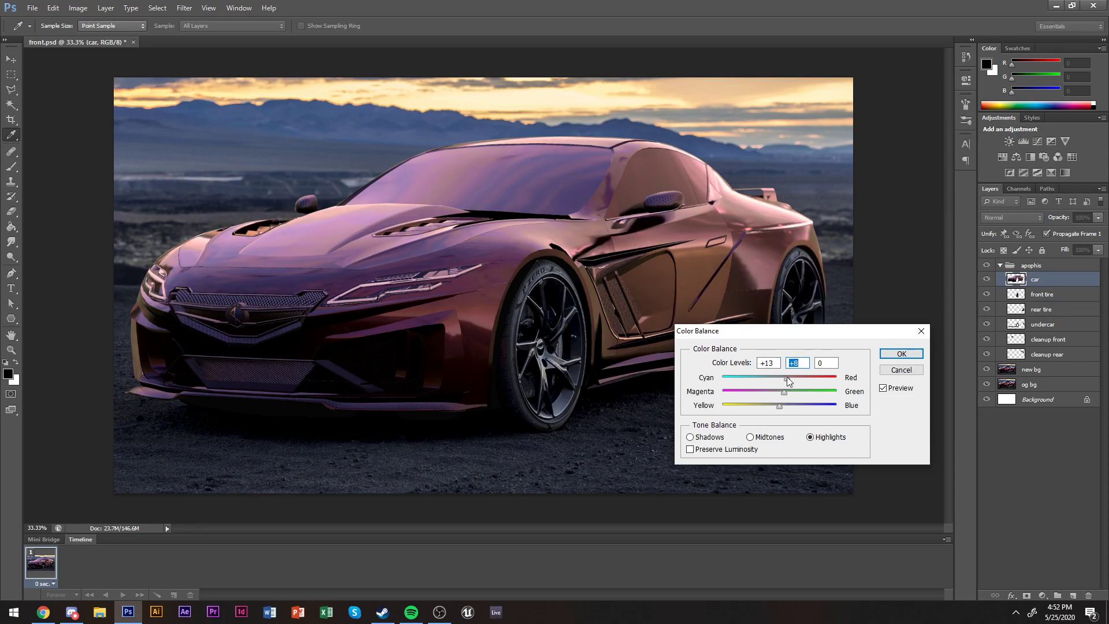
left_click(772, 438)
left_click_drag(785, 393, 785, 404)
left_click(695, 440)
key("Return")
key("z")
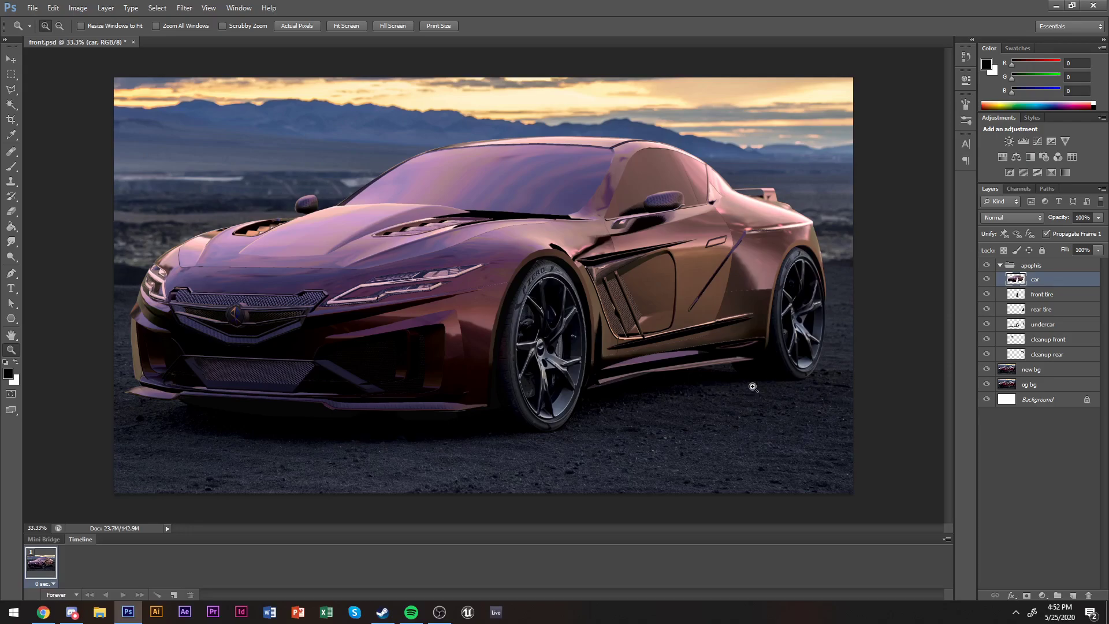
Hide the apophis group, select the new bg layer and trace the photo car's driver-side windshield pillar edge with the Pen tool.
left_click(986, 265)
left_click(1004, 369)
left_click(569, 168)
left_click(569, 168)
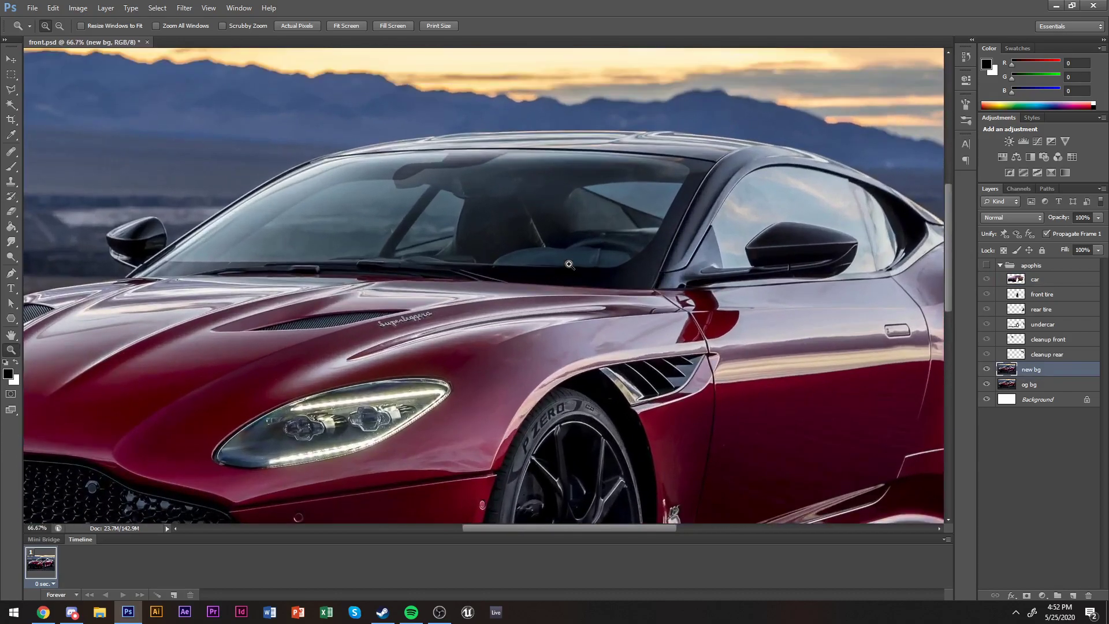
left_click(572, 173)
scroll(577, 270, "up", 3)
key("p")
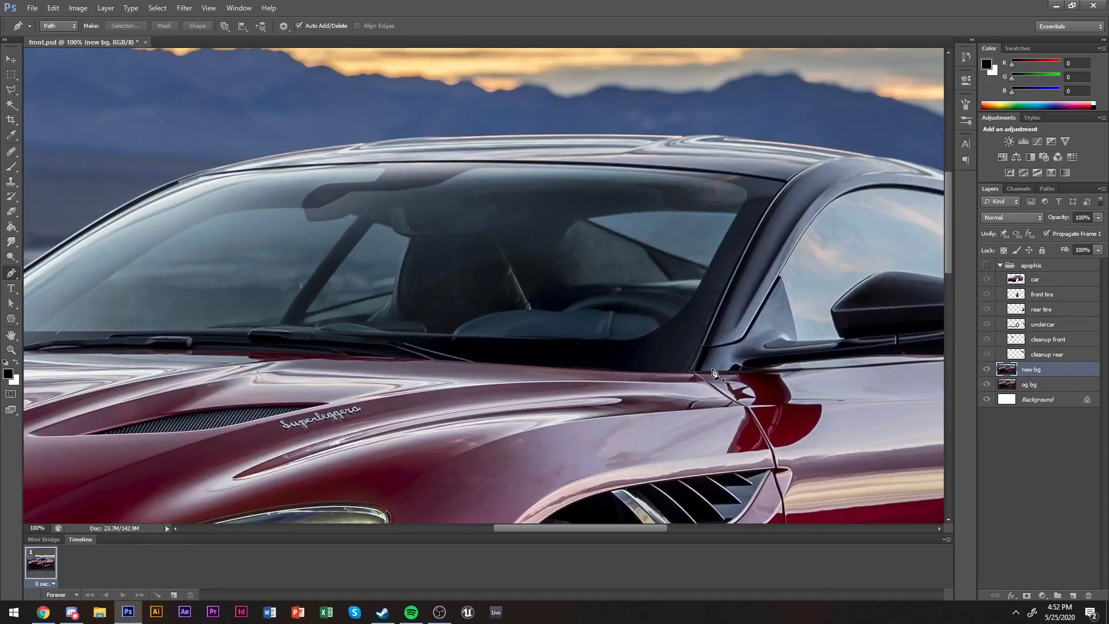
left_click(693, 373)
left_click(720, 299)
left_click(744, 256)
left_click(765, 215)
left_click(786, 182)
Continue the path along the windshield's roof edge and down the far pillar to its lower corner.
scroll(518, 162, "left", 2)
left_click_drag(491, 161, 288, 162)
left_click(233, 182)
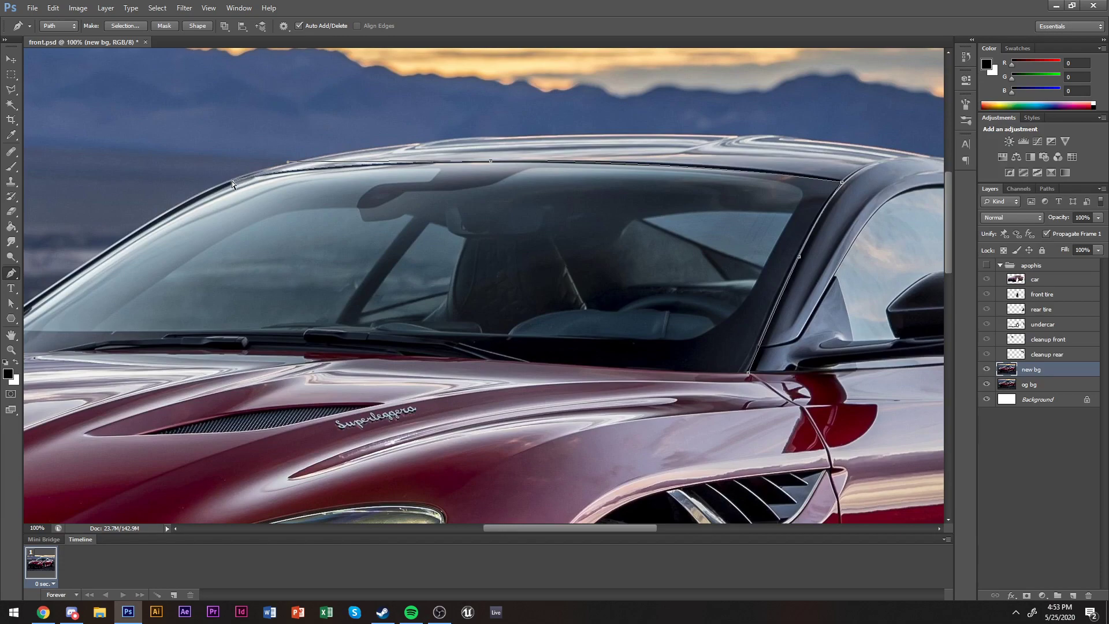
scroll(232, 198, "left", 5)
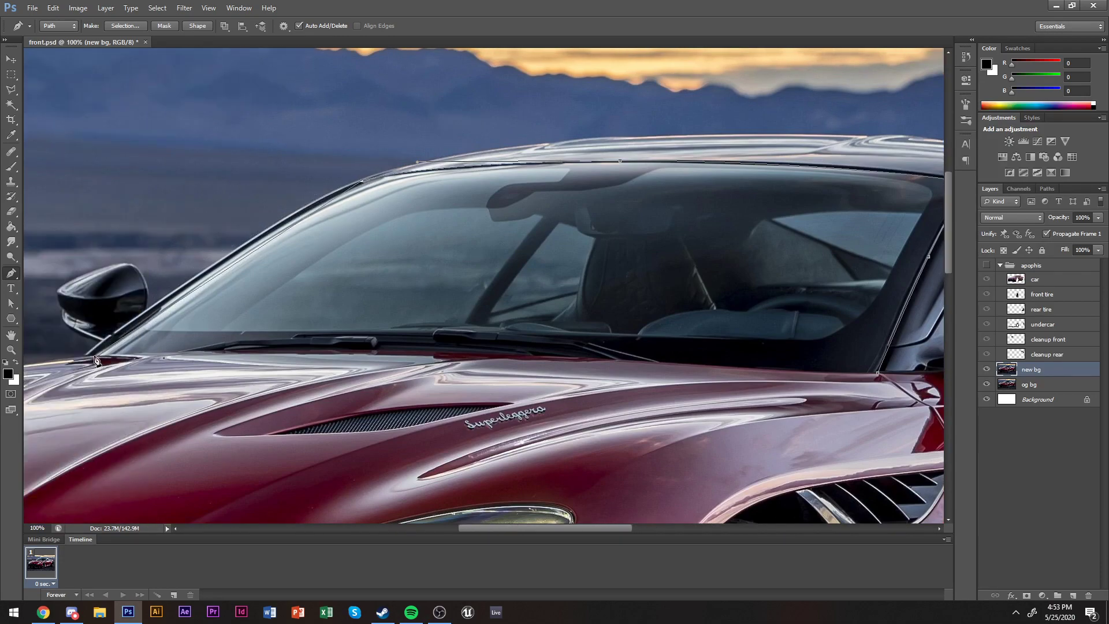
left_click_drag(225, 261, 140, 319)
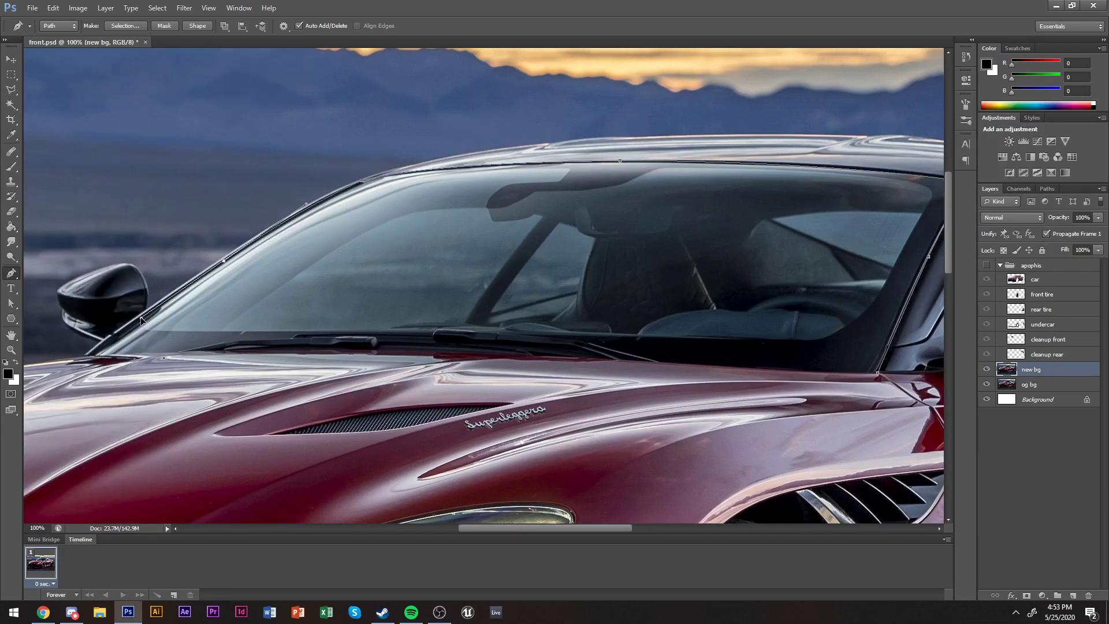
left_click(97, 356)
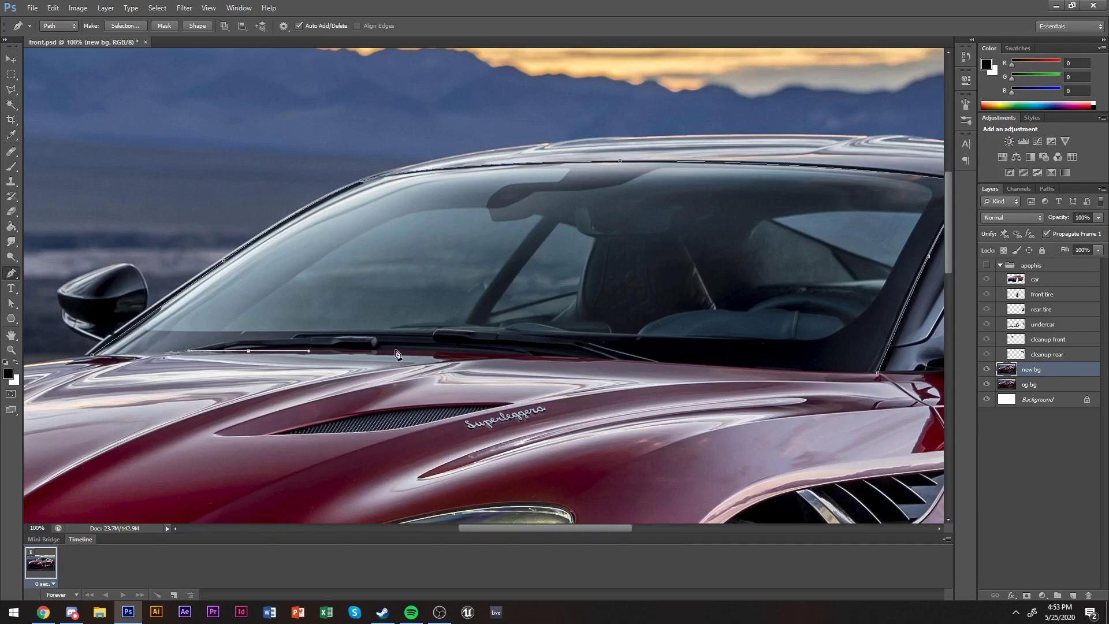
Close the path along the windshield's base and convert it to a selection.
left_click_drag(674, 362, 683, 363)
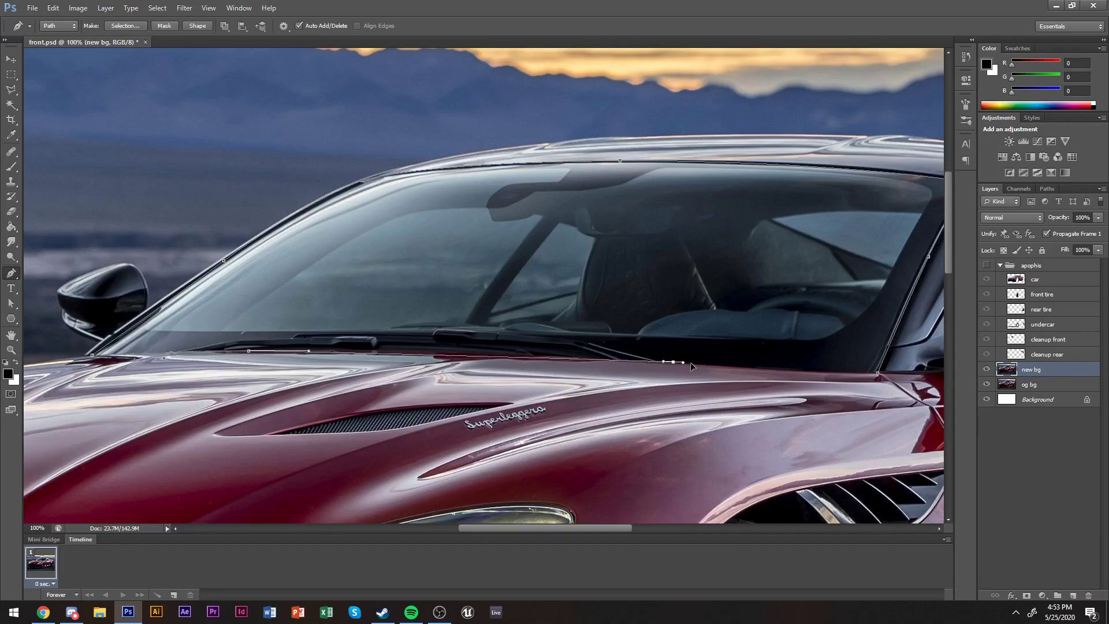
left_click(878, 374)
key("ctrl+Return")
Copy the selected windshield to its own layer at the top of the visible apophis group and name it windshield.
key("ctrl+shift+alt+n")
left_click(986, 265)
left_click_drag(1057, 369, 1011, 273)
key("z")
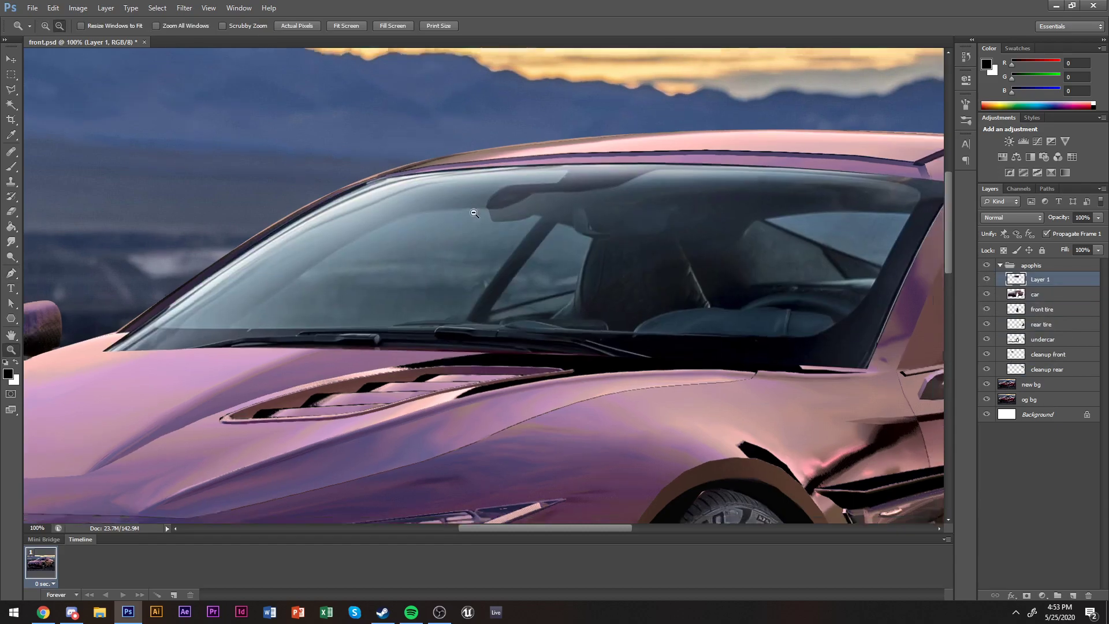
left_click(468, 242, "alt")
double_click(1040, 280)
type("windshield")
key("Return")
Move the windshield layer slightly up and right to line it up with the game car's windshield frame.
key("p")
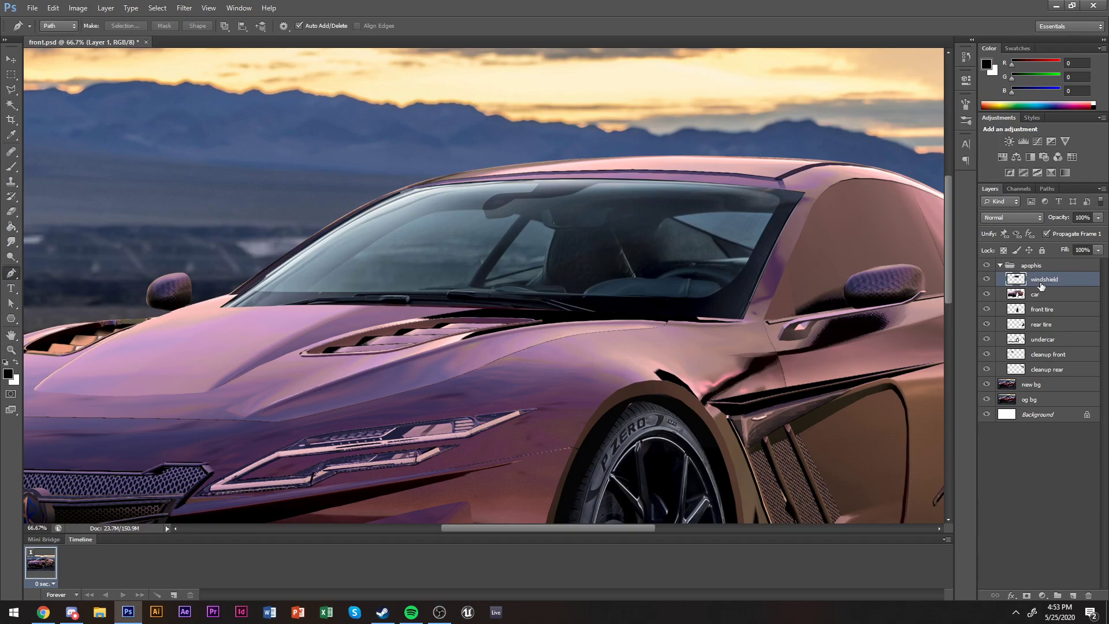
scroll(847, 484, "down", 3)
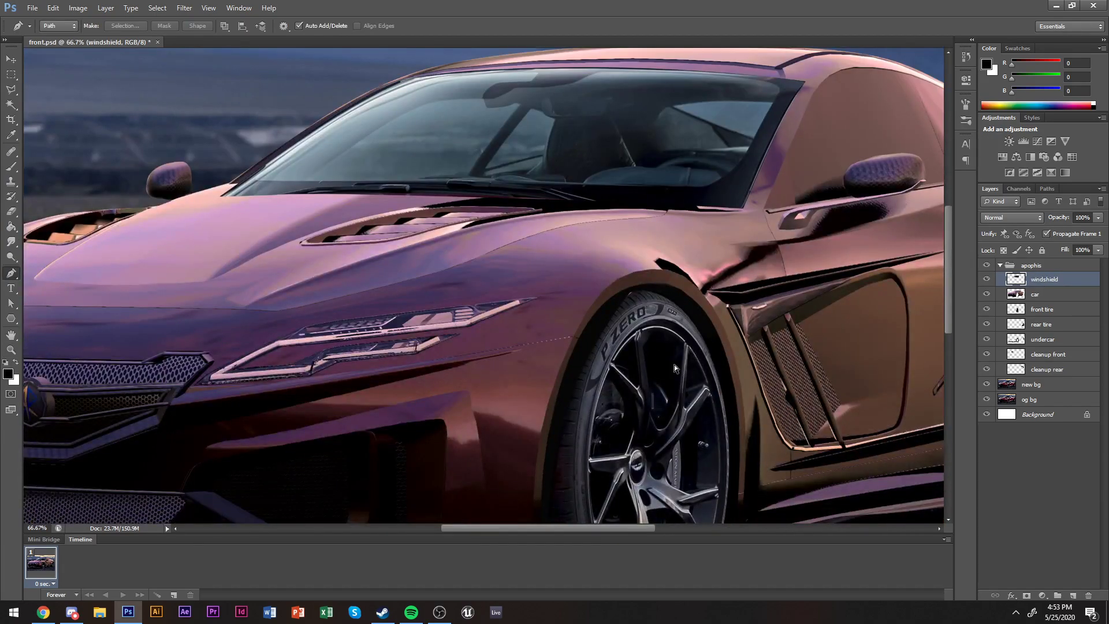
scroll(676, 320, "right", 15)
scroll(676, 320, "left", 15)
scroll(630, 321, "up", 2)
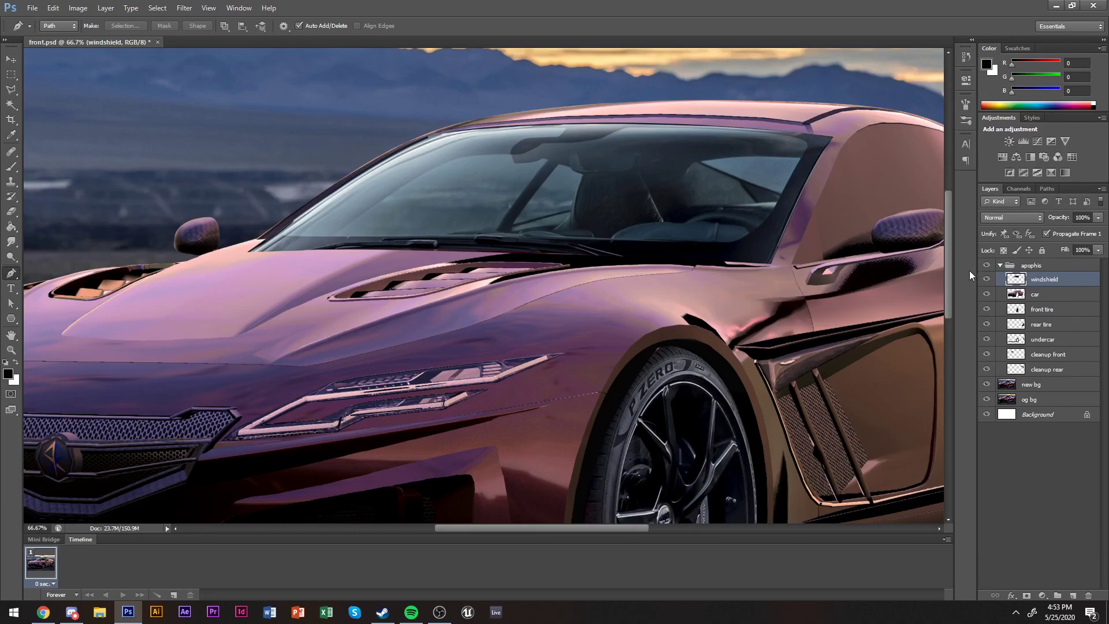
key("v")
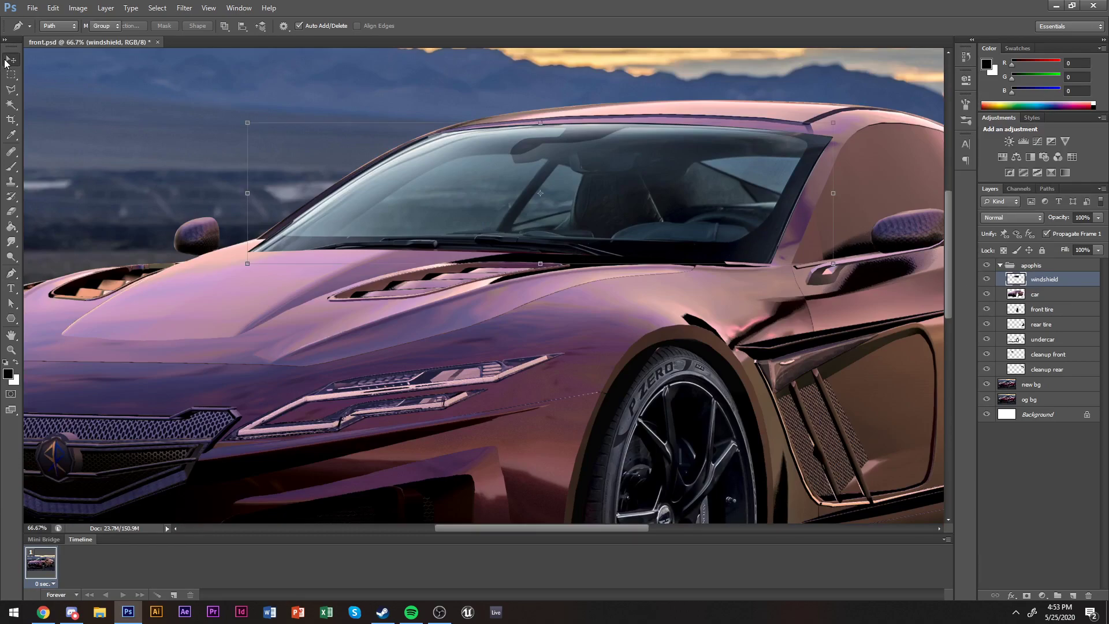
mouse_move(508, 211)
left_mouse_down()
mouse_move(525, 194)
mouse_move(520, 203)
left_mouse_up()
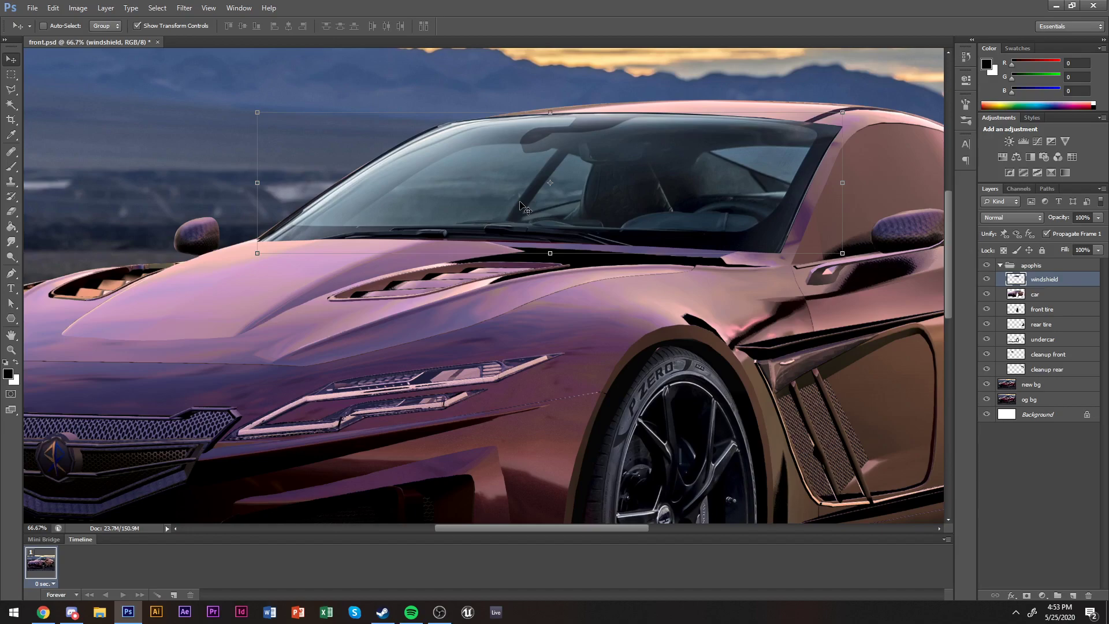
Warp the windshield layer so its corners and edges fit the game car's roofline, pillars and hood.
key("ctrl+t")
right_click(348, 153)
left_click(361, 247)
left_click_drag(264, 238, 255, 240)
left_click_drag(478, 124, 440, 125)
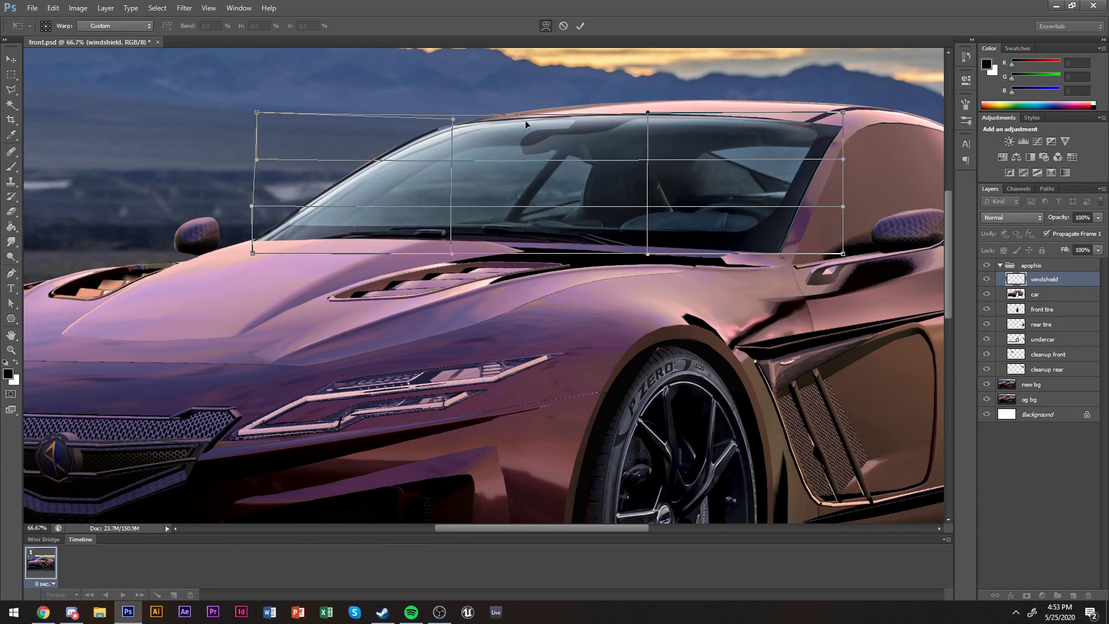
mouse_move(606, 129)
left_mouse_down()
mouse_move(606, 141)
mouse_move(602, 121)
left_mouse_up()
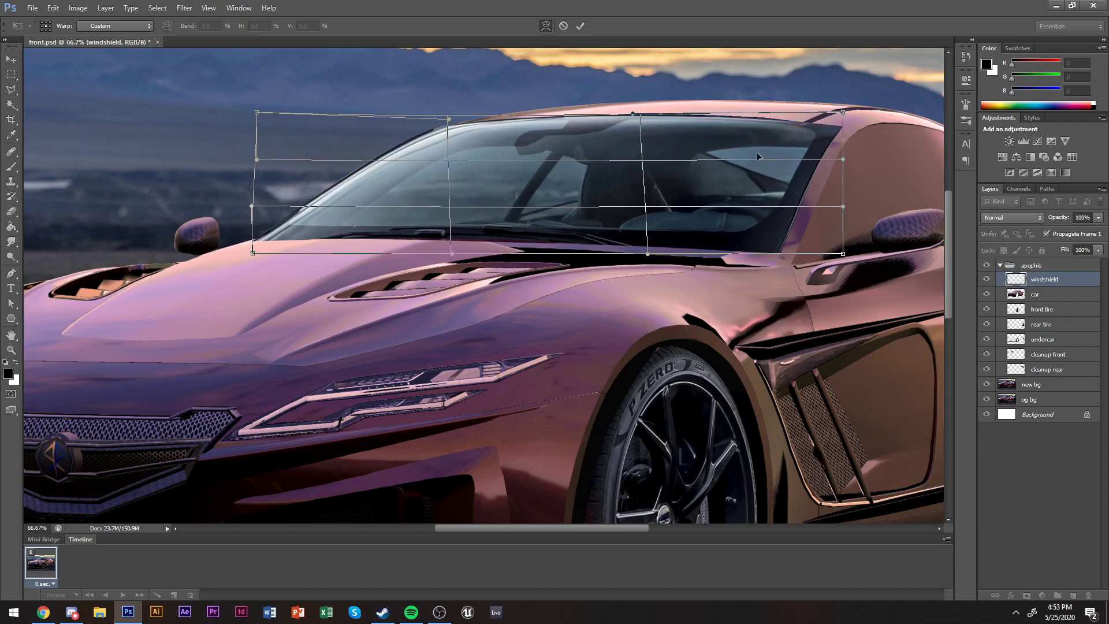
mouse_move(837, 132)
left_mouse_down()
mouse_move(799, 140)
mouse_move(820, 139)
left_mouse_up()
left_click_drag(801, 244, 774, 247)
left_click_drag(796, 162, 800, 164)
key("Return")
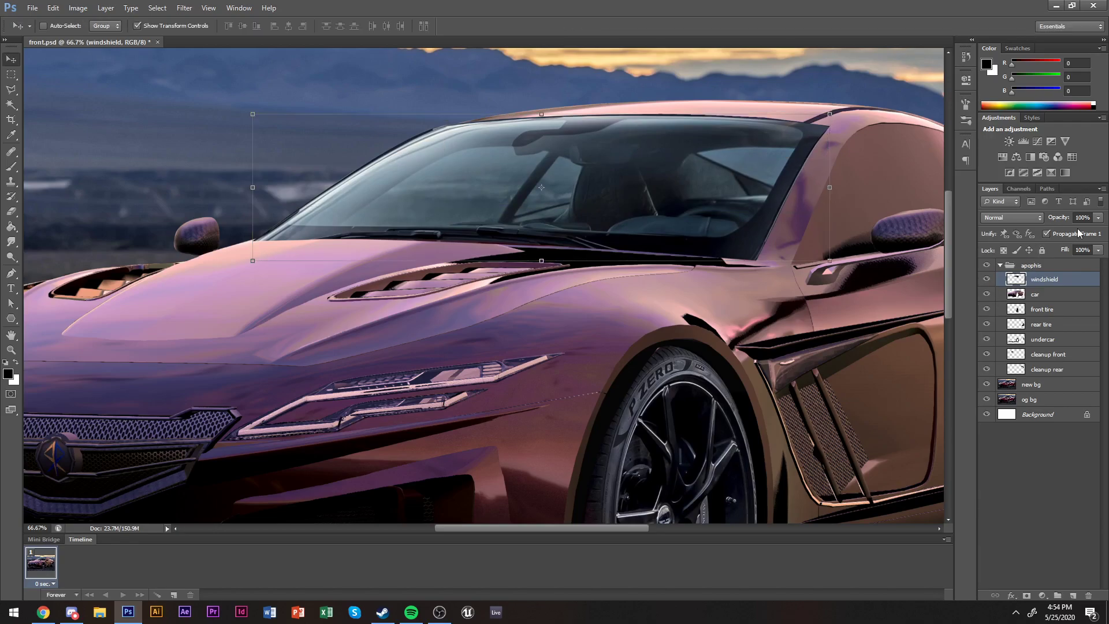
Set the windshield layer's opacity to 52% and trace the glass's lower driver-side corner and pillar edge with the Pen tool.
left_click(1080, 219)
type("50")
key("Return")
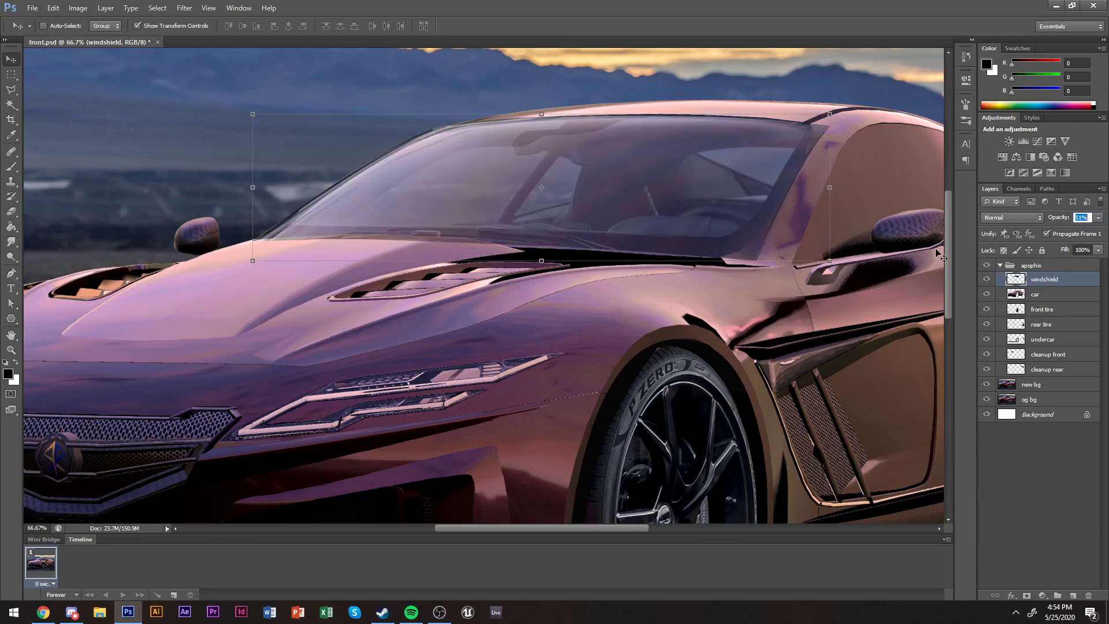
key("z")
left_click(771, 263)
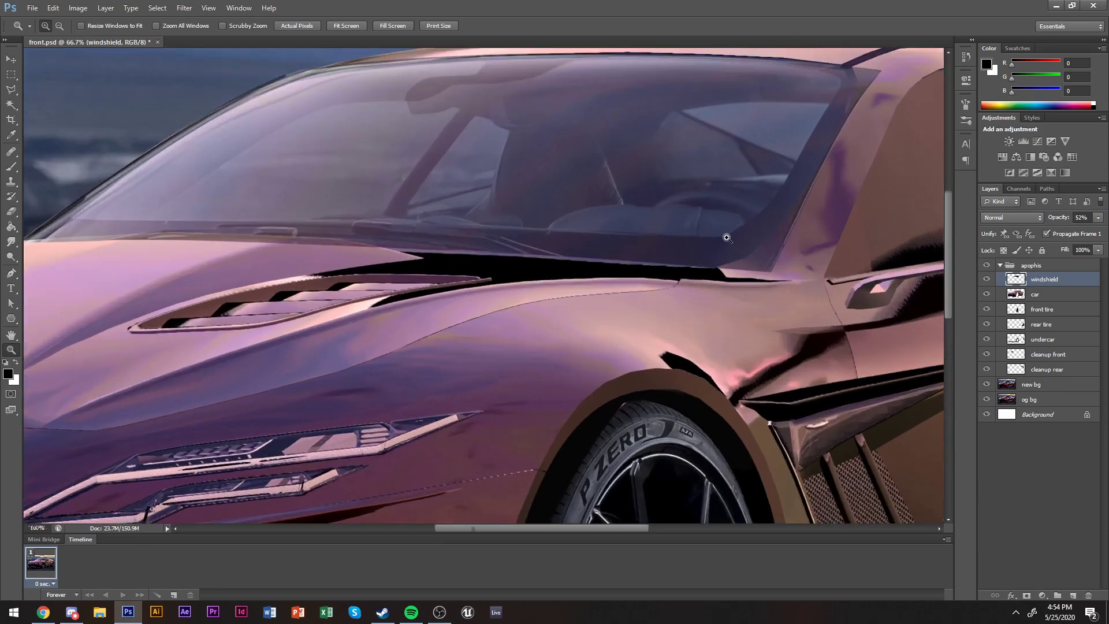
left_click(750, 248)
key("p")
left_click_drag(703, 298, 725, 292)
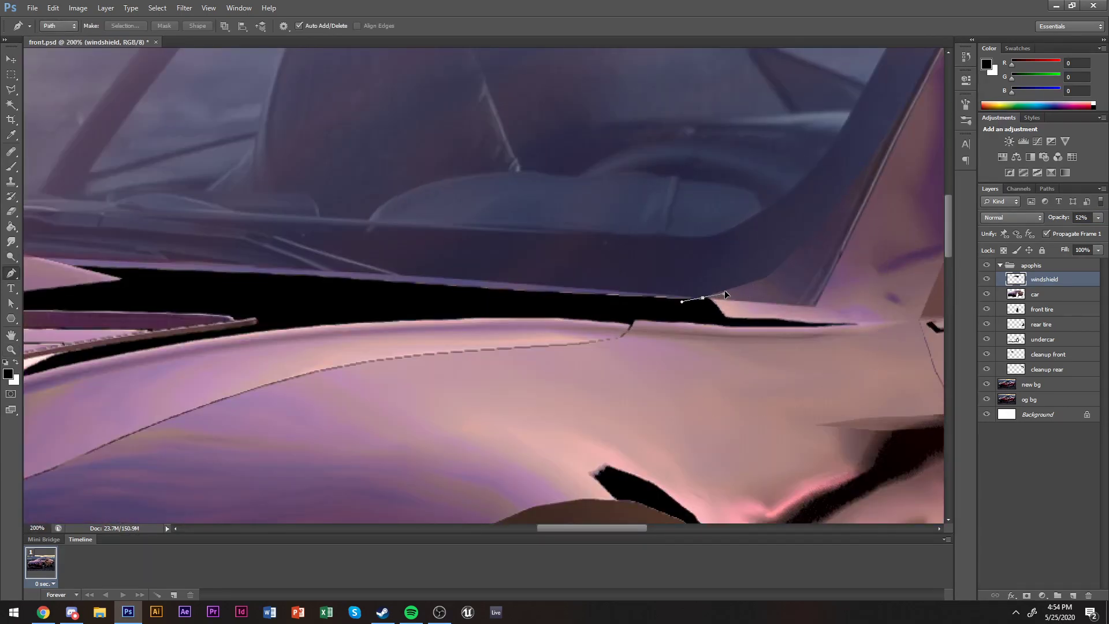
left_click_drag(821, 225, 887, 142)
scroll(901, 150, "up", 2)
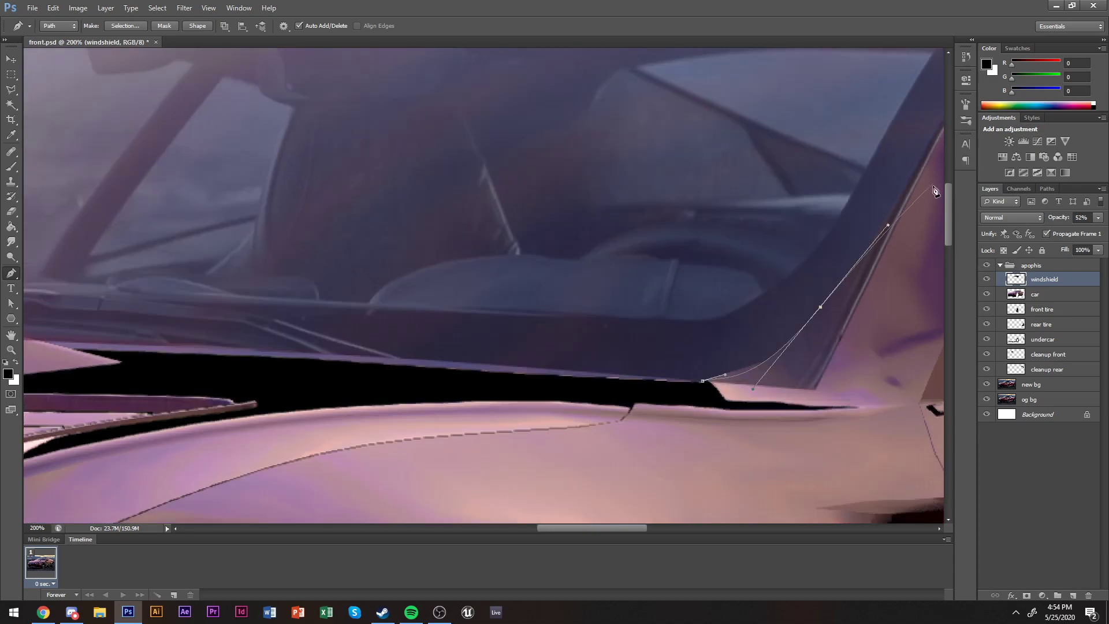
left_click(939, 142)
left_click_drag(701, 382, 675, 387)
Extend the path around the top of the driver-side pillar and back below the windshield, enclosing the overhanging glass.
scroll(793, 372, "right", 4)
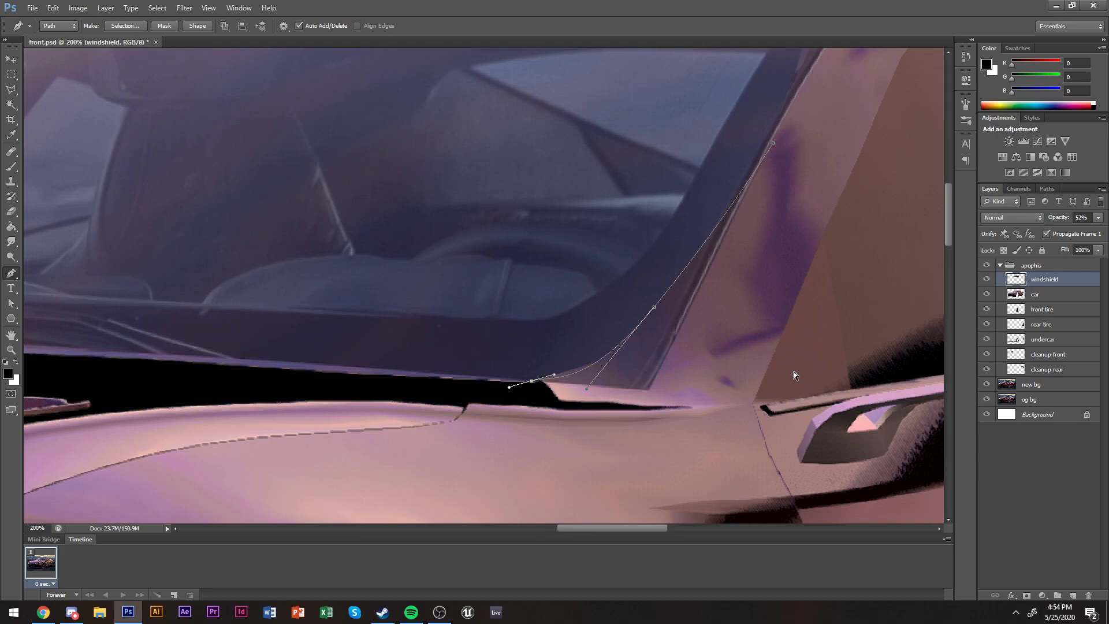
scroll(797, 375, "up", 5)
left_click_drag(823, 192, 778, 153)
left_click_drag(926, 145, 926, 142)
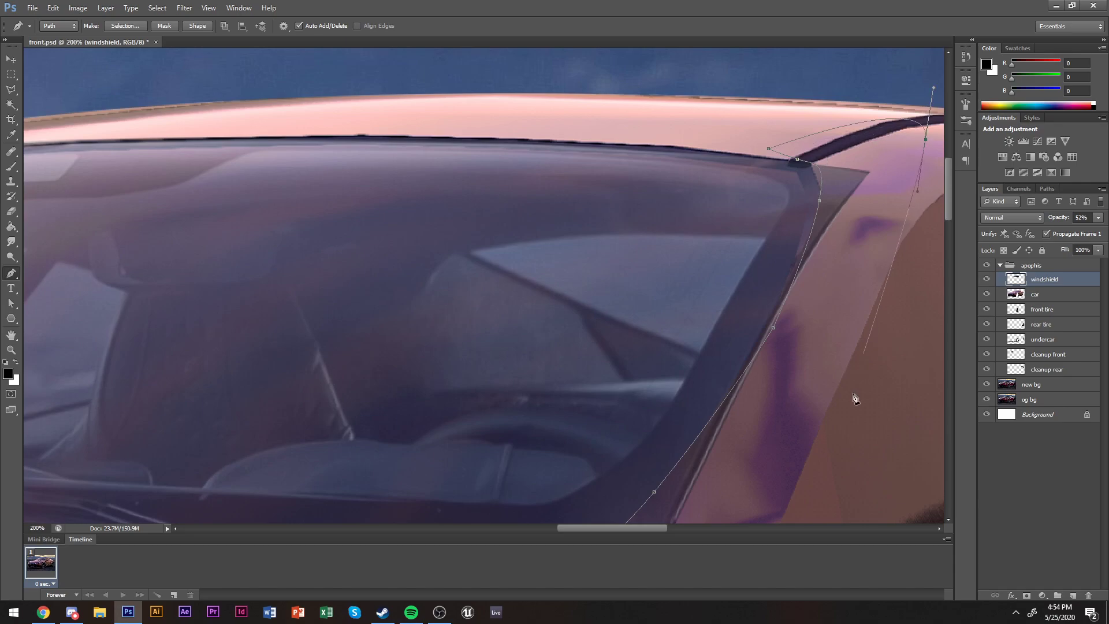
scroll(739, 480, "down", 5)
left_click_drag(729, 485, 314, 433)
Carry the path around the far lower corner of the windshield and along the hood's rear edge.
scroll(313, 433, "left", 5)
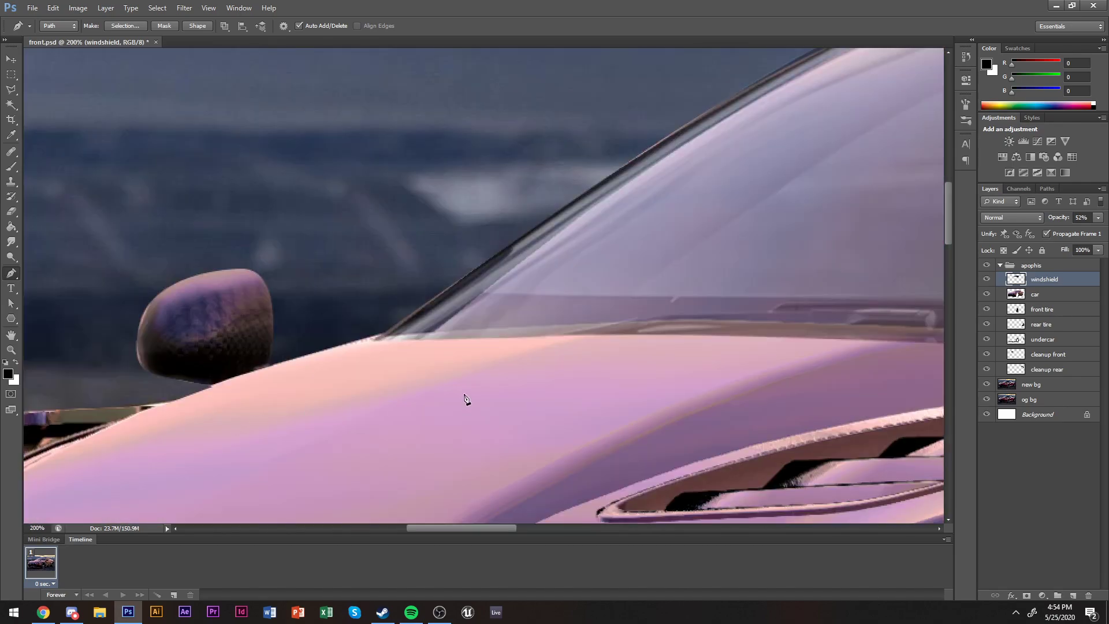
left_click_drag(358, 355, 362, 376)
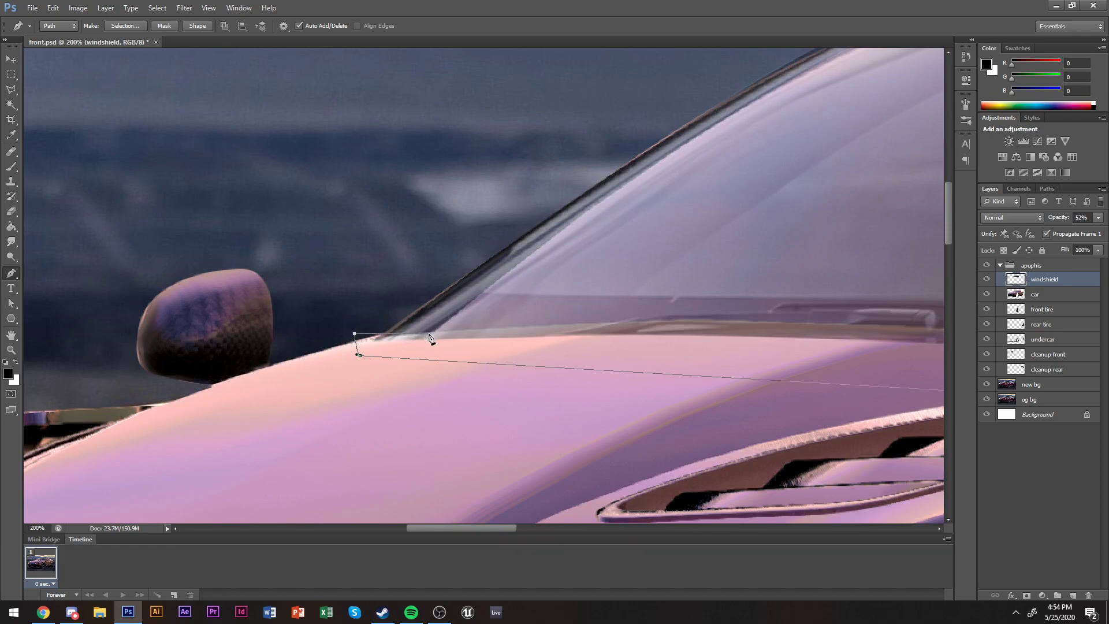
left_click(461, 331)
key("ctrl+z")
scroll(706, 314, "right", 10)
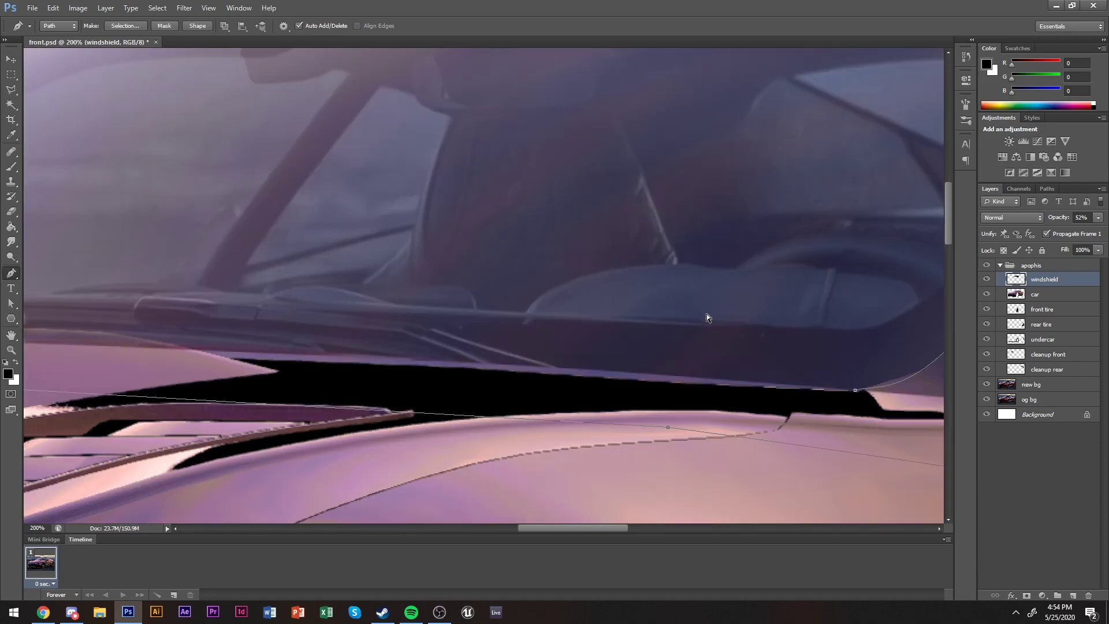
scroll(256, 318, "left", 2)
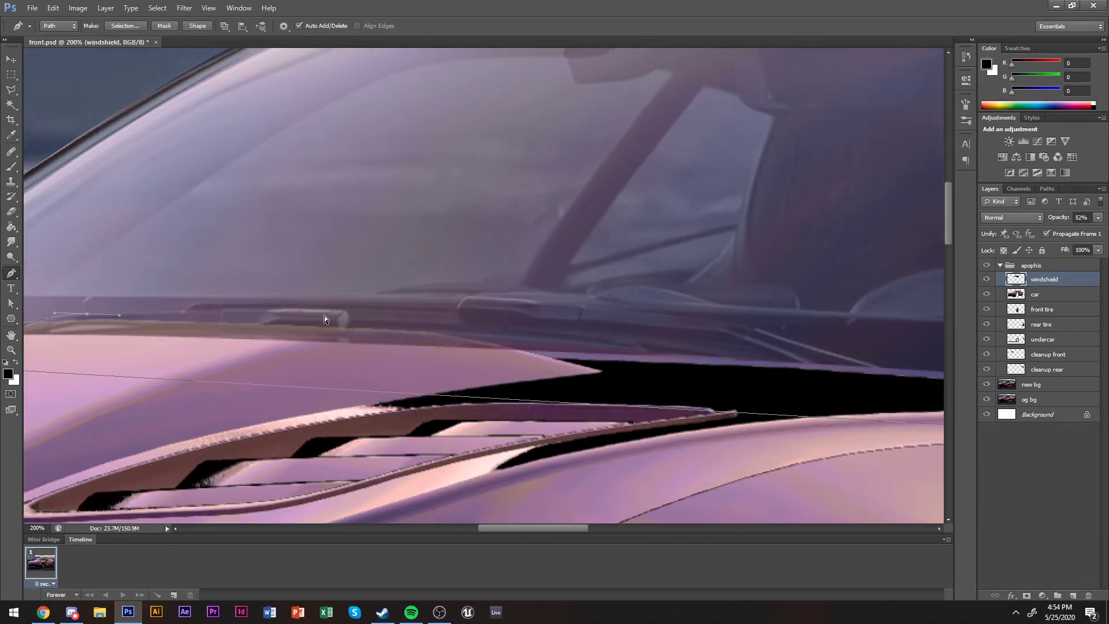
left_click(192, 317)
left_click_drag(504, 337, 554, 346)
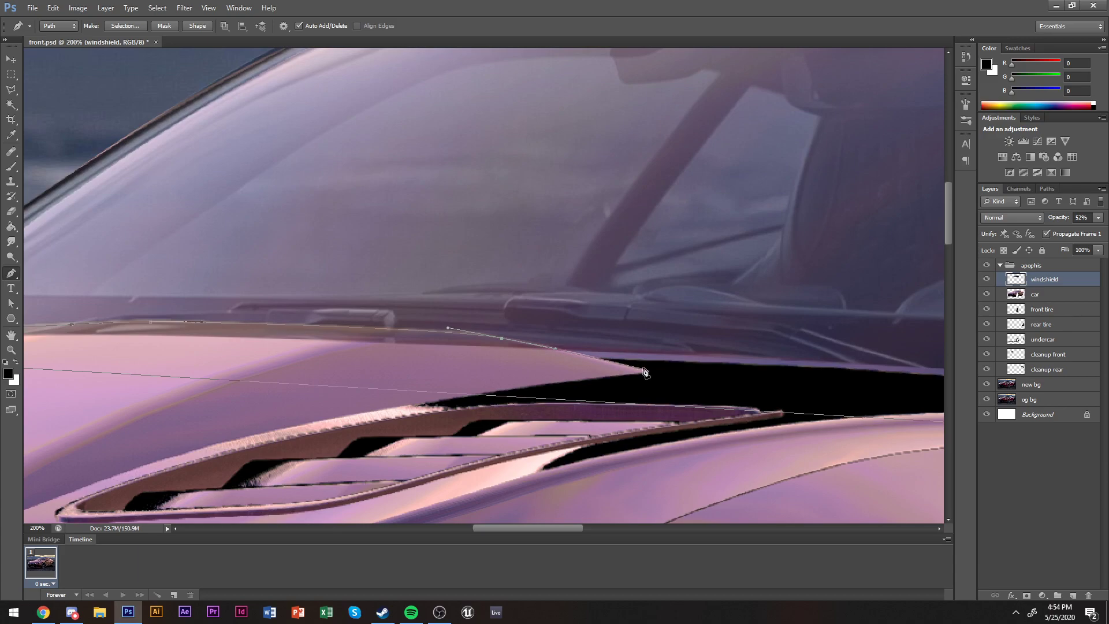
Close the path, convert it to a selection and delete the windshield parts overlapping the hood and pillar.
scroll(653, 370, "right", 9)
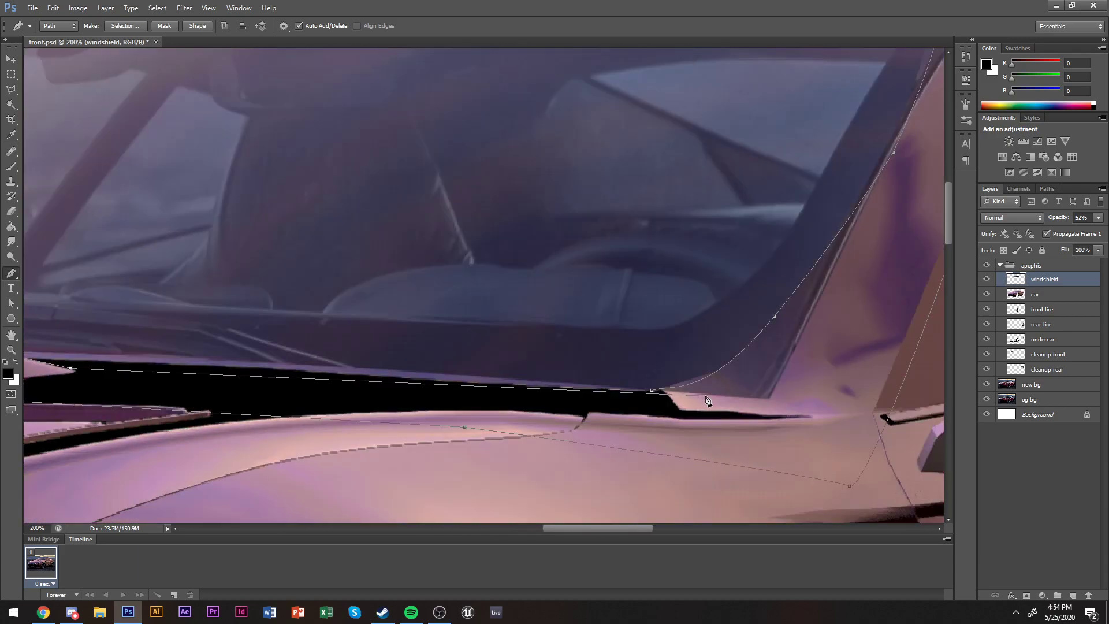
left_click(652, 393)
key("ctrl+Return")
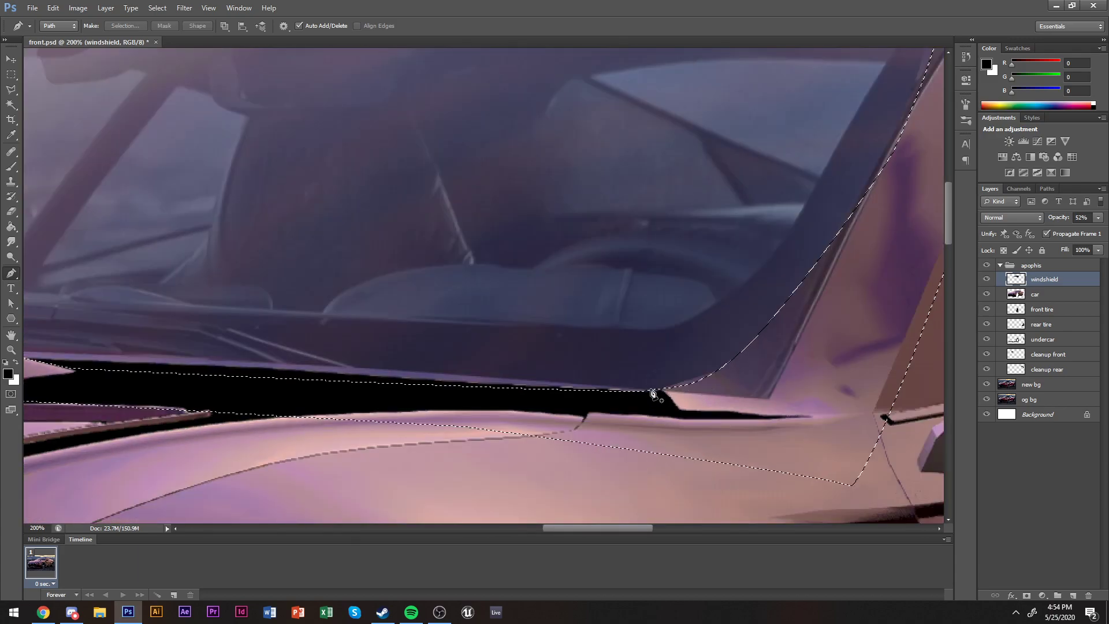
key("m")
key("z")
left_click(579, 366, "alt")
left_click(579, 366, "alt")
left_click(579, 366, "alt")
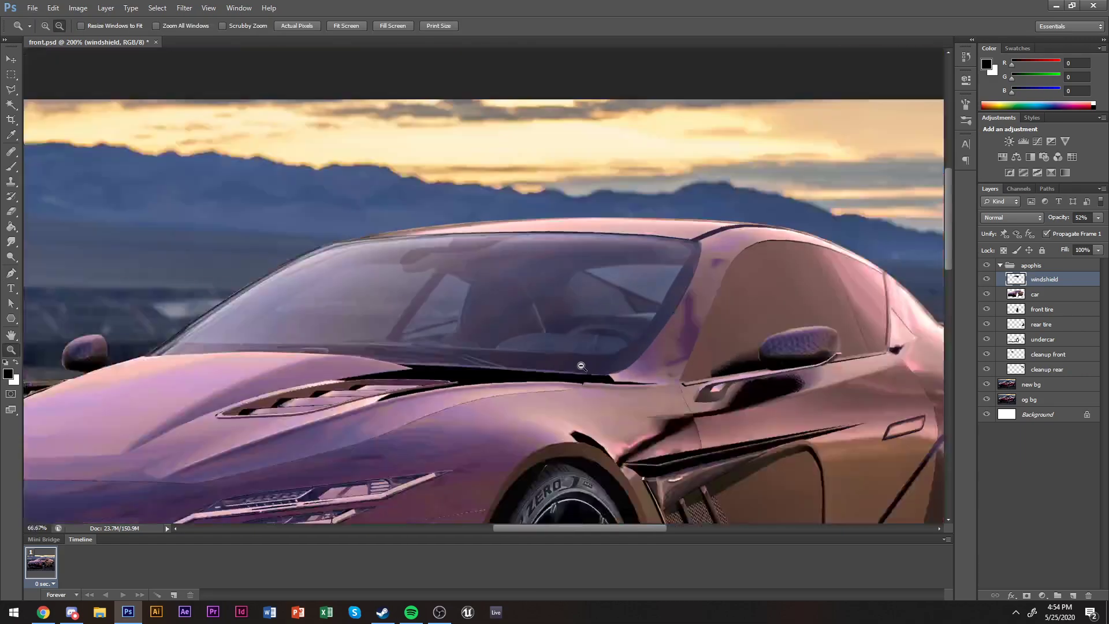
Restore the windshield layer's opacity to 100%.
left_click(1099, 218)
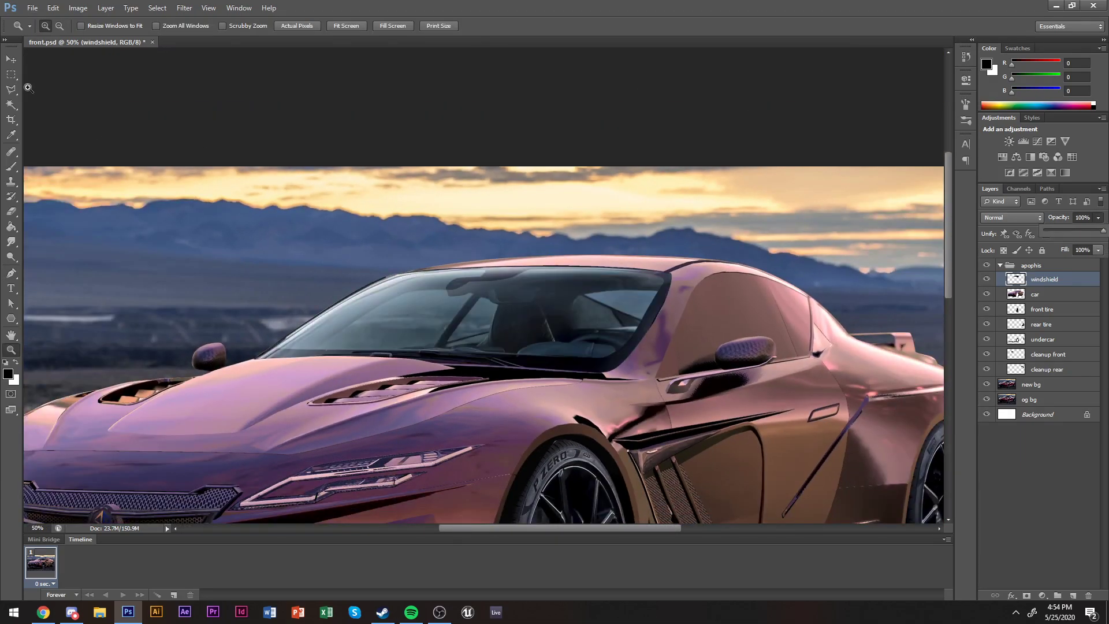
left_click(10, 75)
scroll(491, 328, "down", 3)
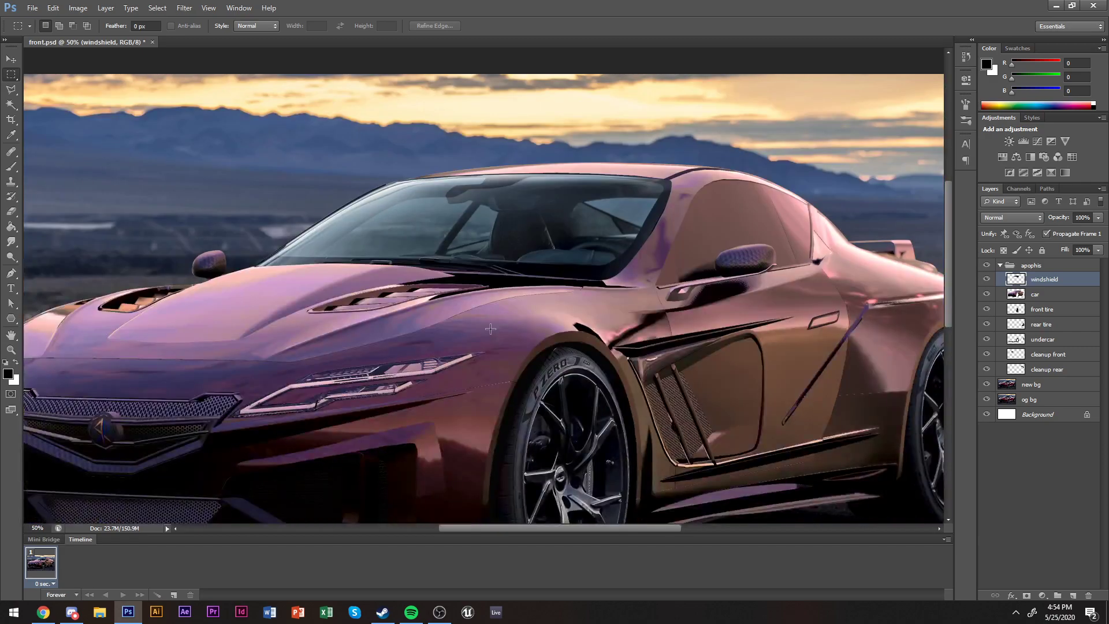
scroll(527, 347, "down", 2)
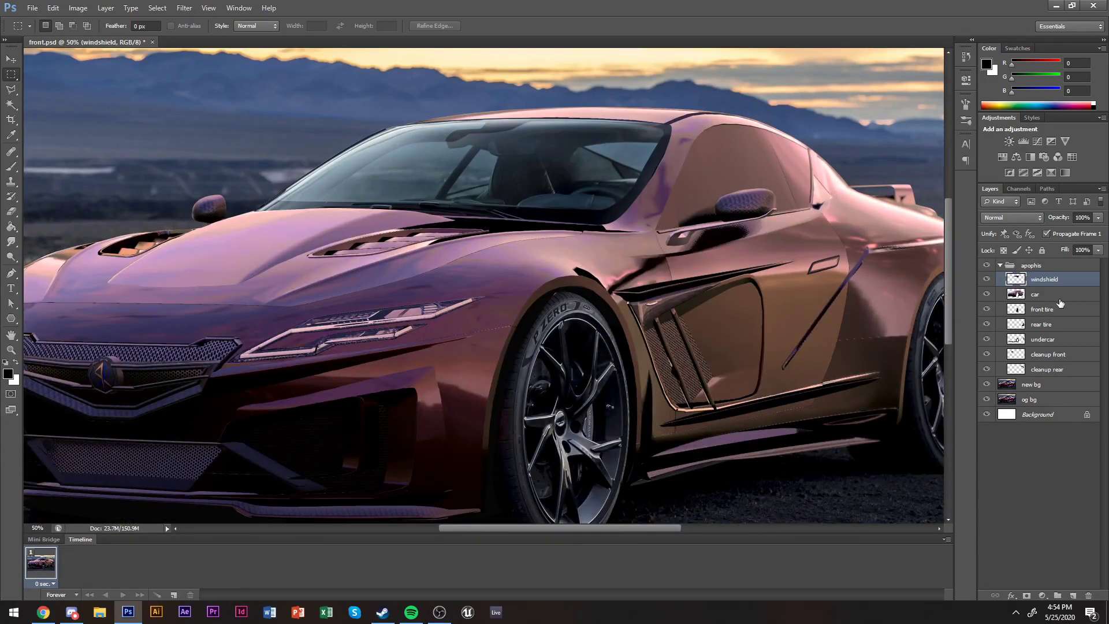
Select the new bg layer and toggle the apophis group's visibility to compare the side windows, leaving the group hidden.
left_click(987, 267)
left_click(1057, 385)
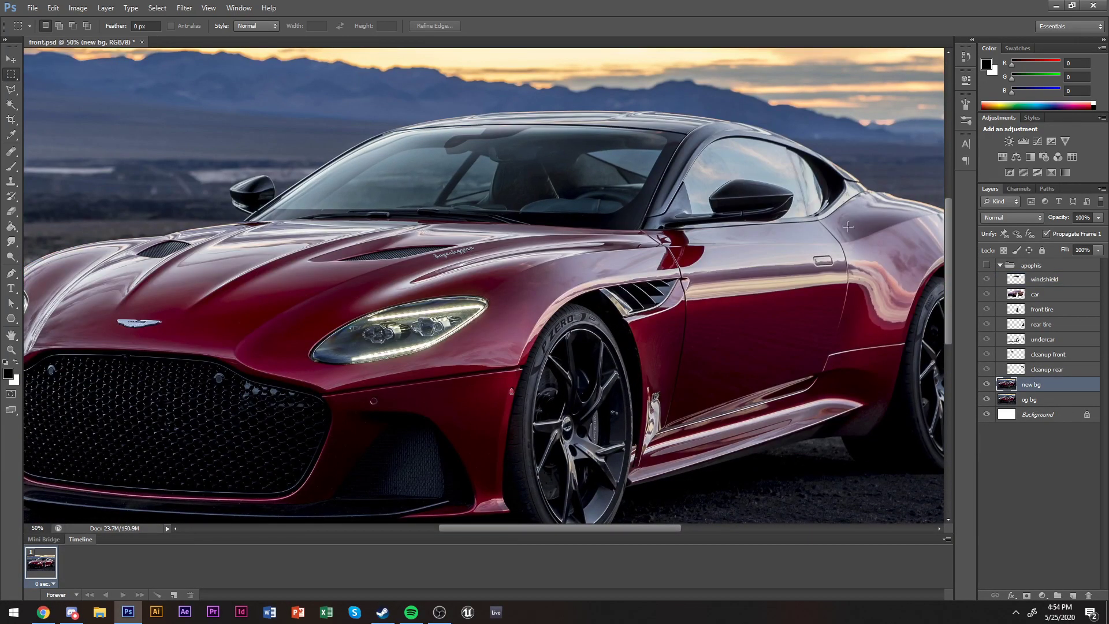
key("z")
left_click(862, 280)
scroll(862, 280, "right", 2)
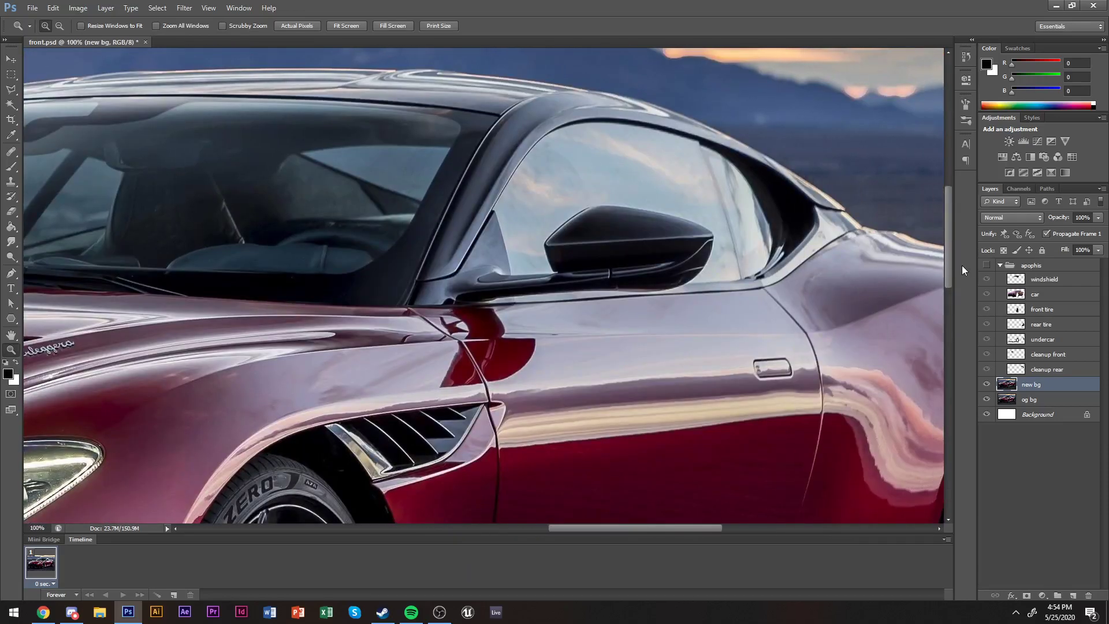
left_click(985, 267)
left_click(984, 267)
left_click(984, 267)
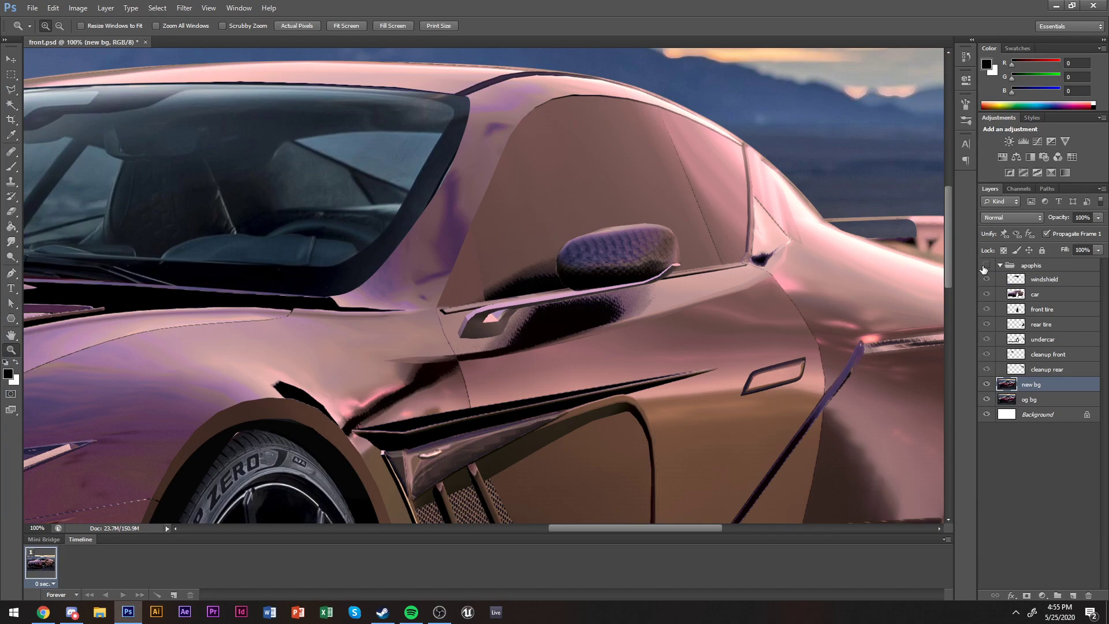
left_click(985, 268)
left_click(693, 263)
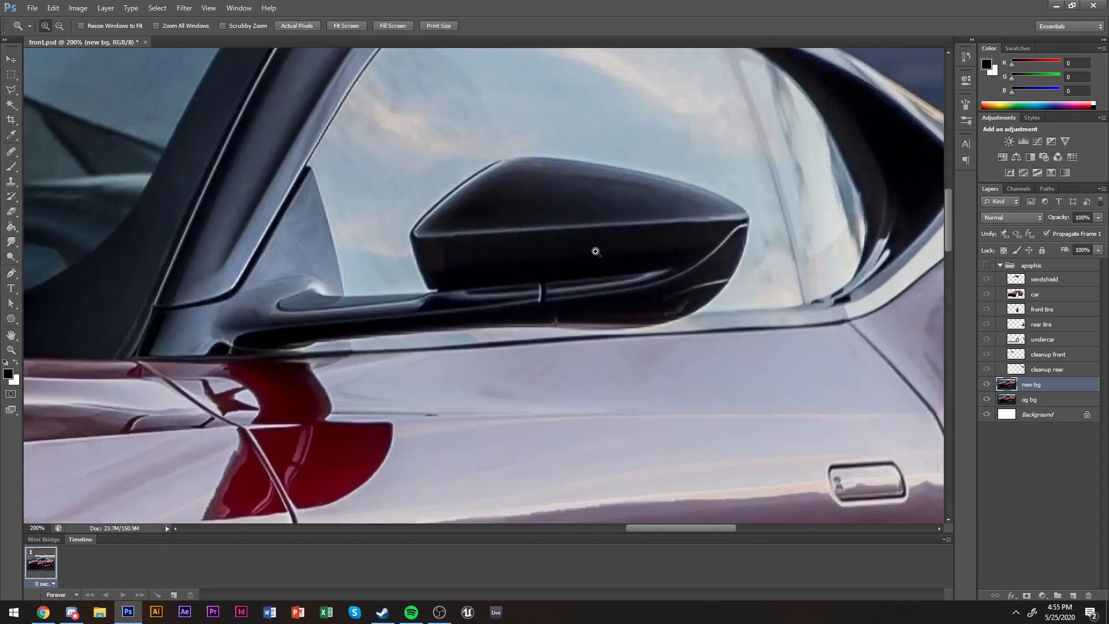
Start a pen path at the photo car's mirror and trace the lower and rear edges of the side window glass.
key("p")
scroll(735, 344, "up", 2)
left_click(697, 350)
scroll(698, 350, "up", 2)
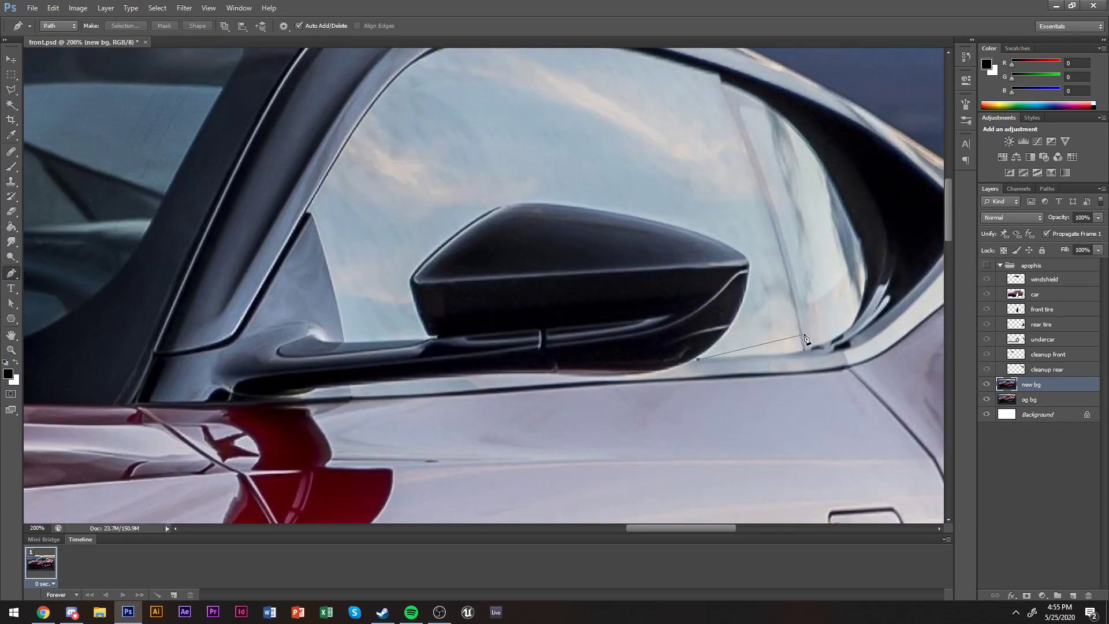
scroll(865, 338, "right", 6)
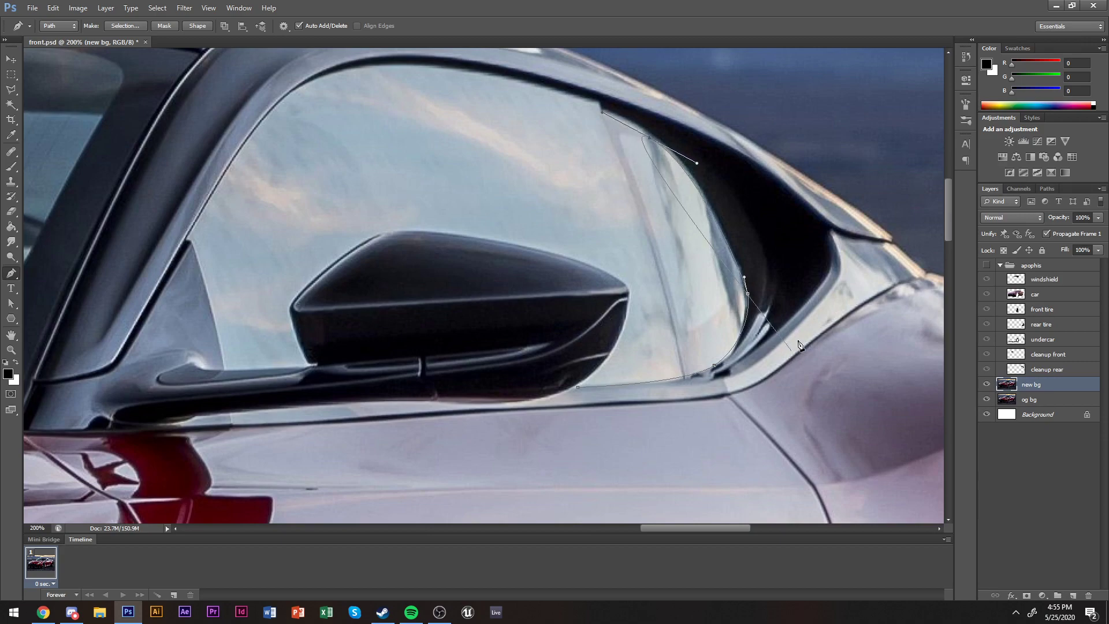
scroll(831, 327, "up", 2)
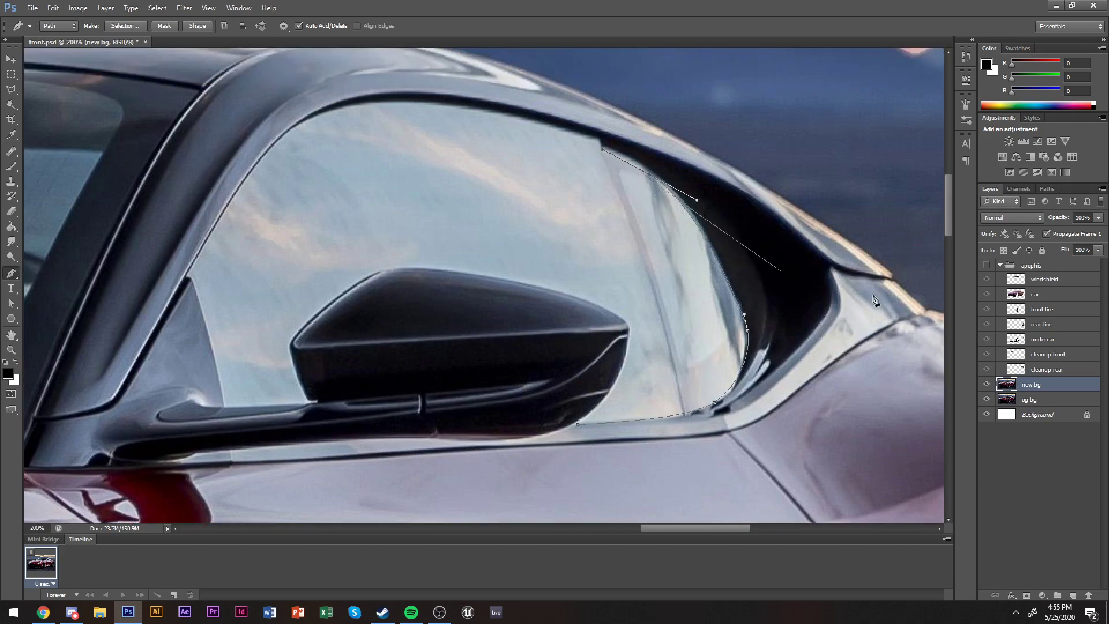
left_click(986, 266)
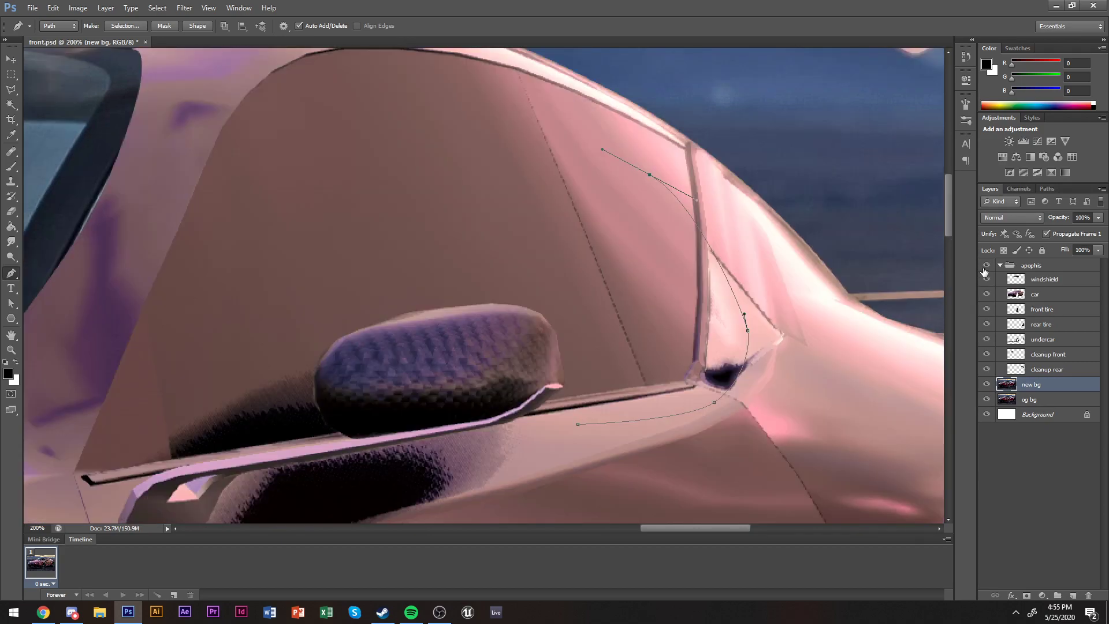
left_click(986, 266)
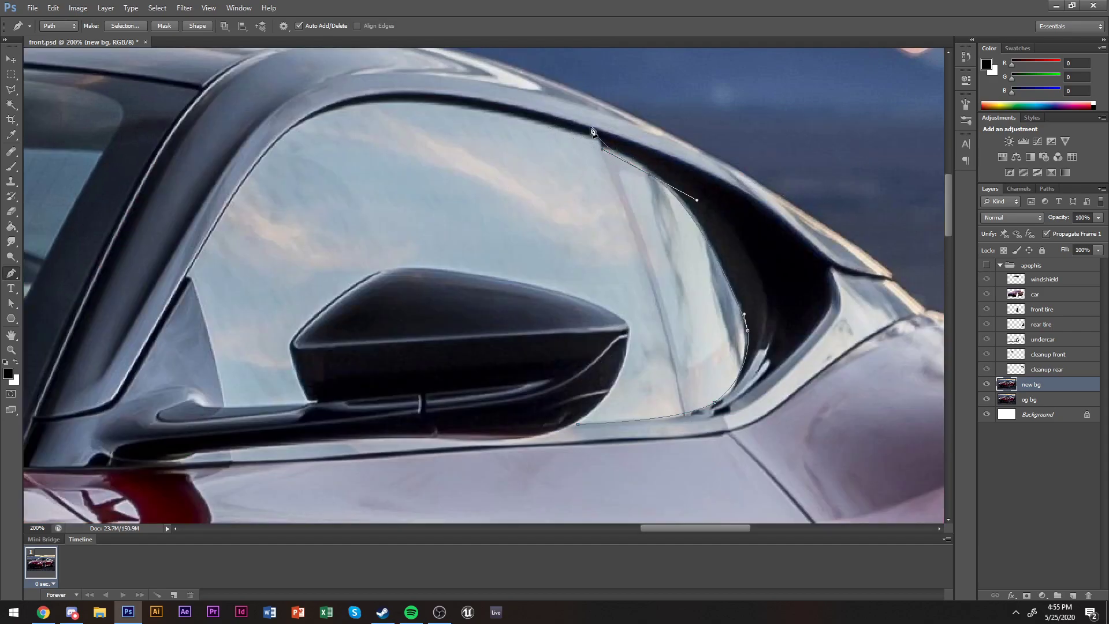
Continue the path along the glass's upper and front edges and around the mirror, close it and convert it to a selection.
left_click_drag(460, 107, 332, 100)
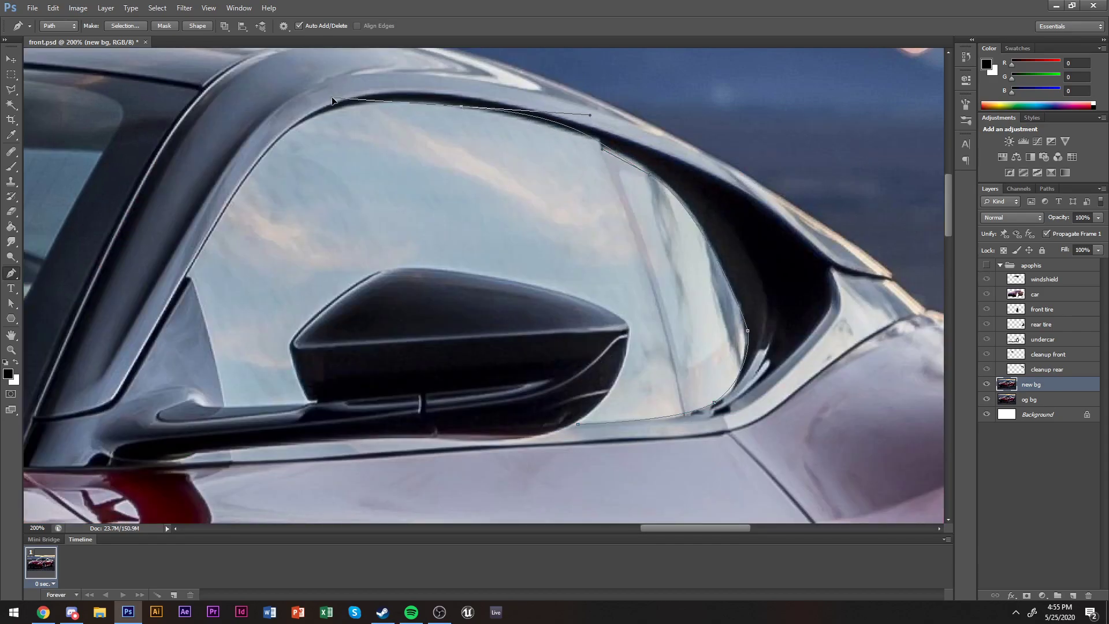
left_click_drag(263, 156, 240, 187)
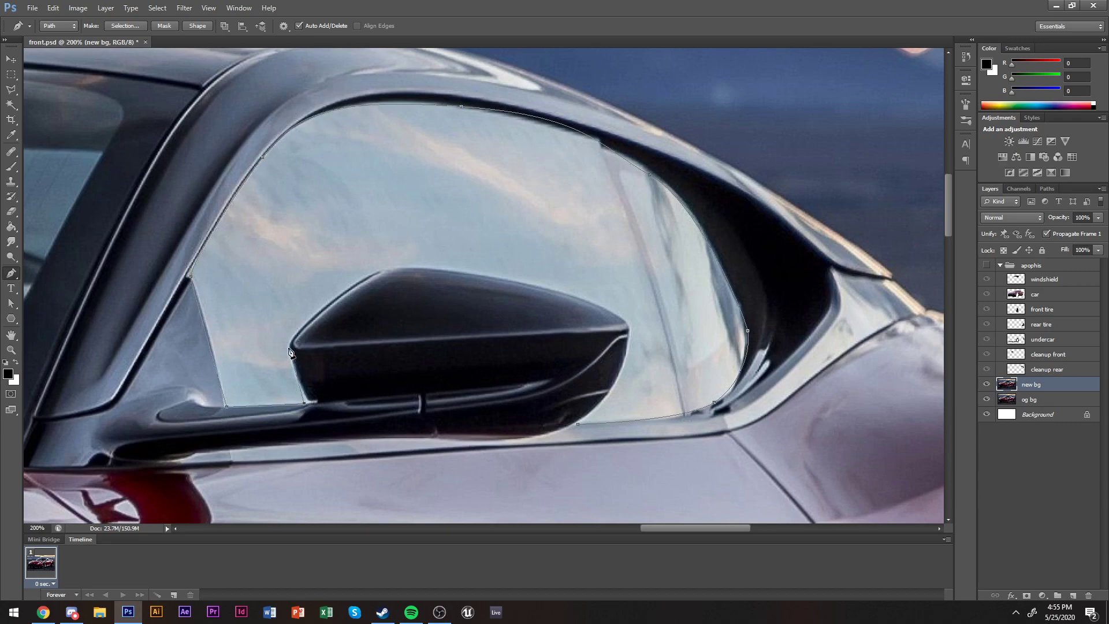
left_click_drag(439, 263, 447, 261)
left_click_drag(605, 393, 590, 420)
key("ctrl+Return")
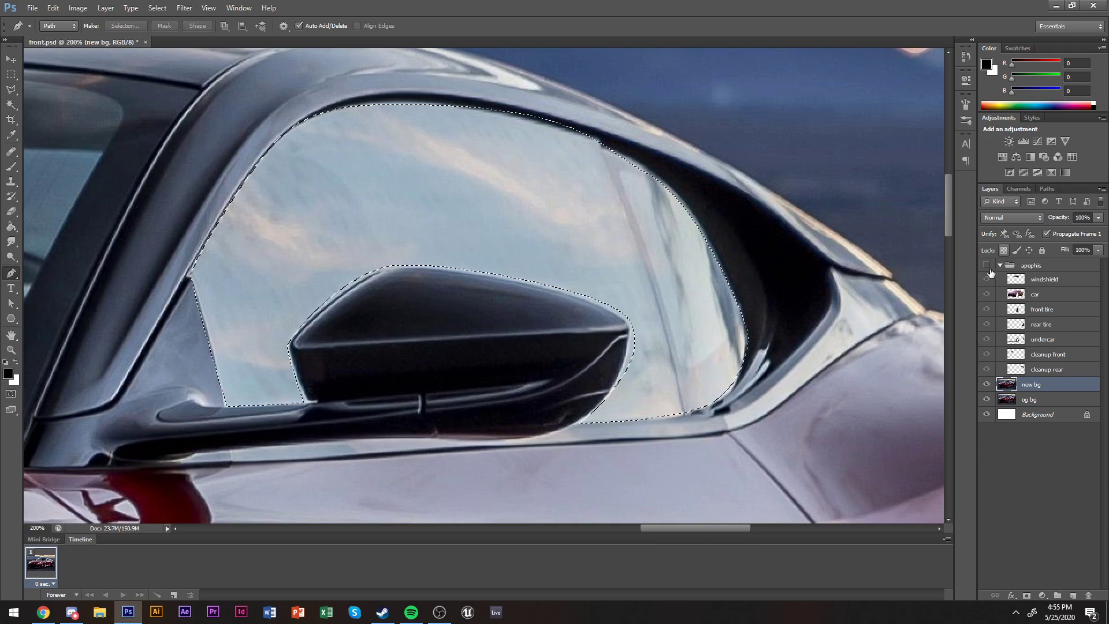
Copy the selected glass to a layer named side window above the car layer and move it over the game car's window.
left_click(1041, 297)
key("ctrl+j")
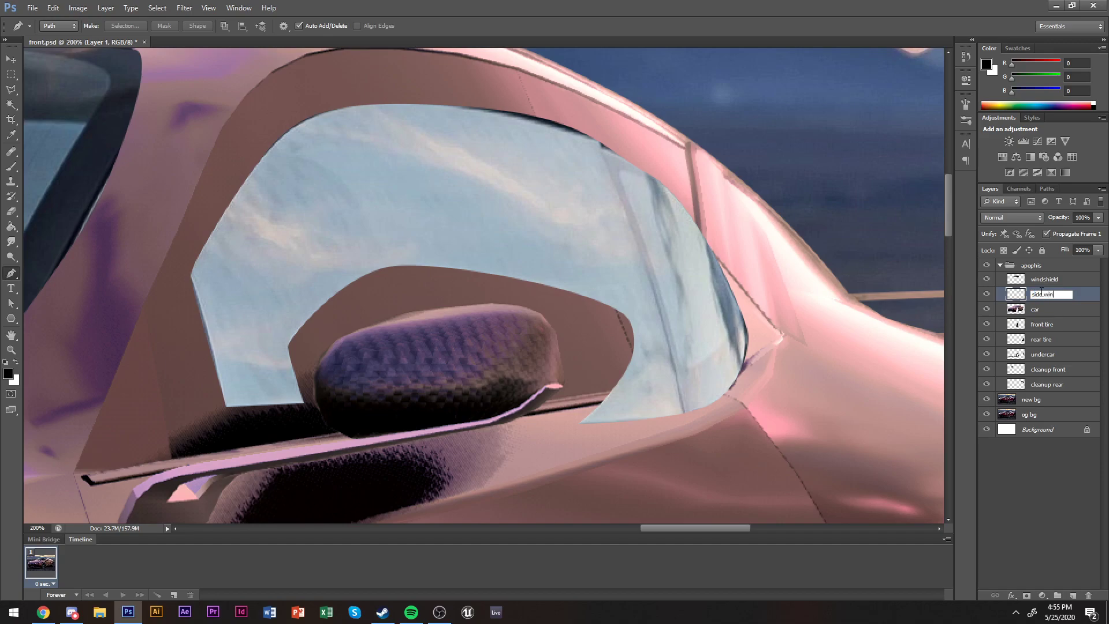
key("v")
left_click_drag(599, 209, 564, 194)
scroll(478, 159, "up", 2)
Scale and warp the side window layer to follow the game car's roofline, windshield pillar and front lower corner.
key("ctrl+t")
left_click_drag(435, 128, 432, 62)
right_click(536, 154)
left_click(562, 240)
left_click_drag(577, 103, 528, 99)
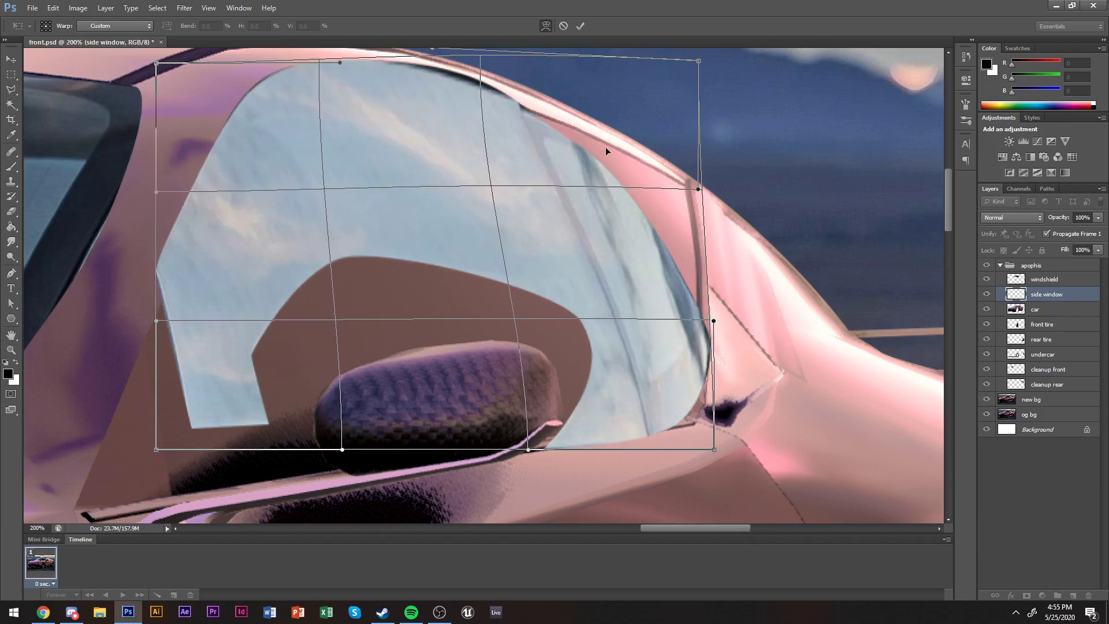
left_click_drag(659, 160, 663, 153)
left_click_drag(178, 435, 112, 493)
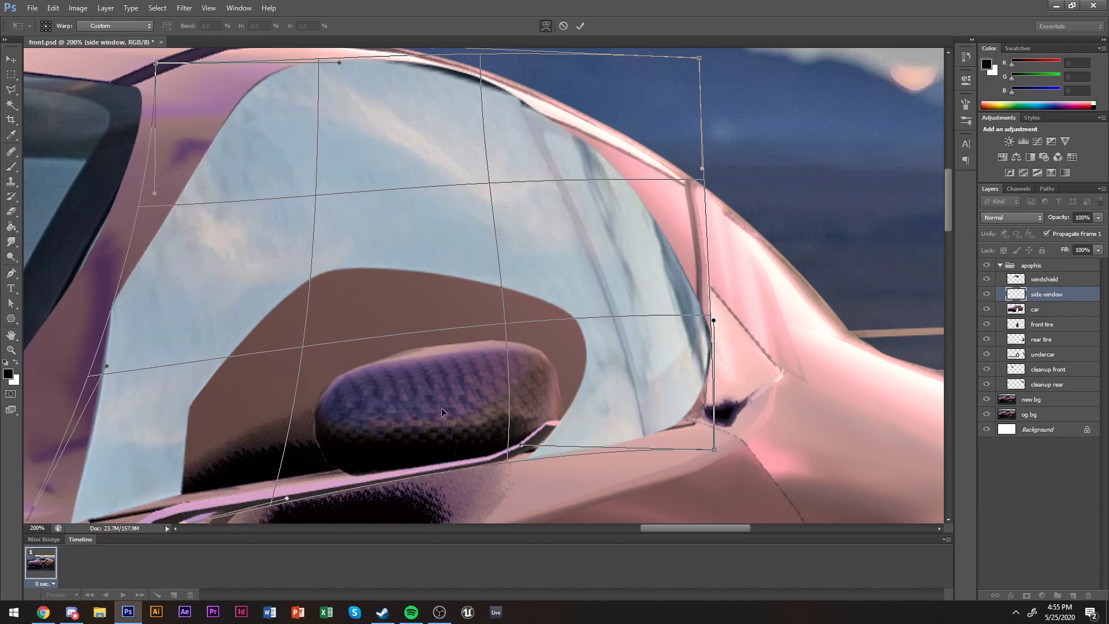
key("Return")
Set up the Smudge tool with a hard 119 px brush for the side window layer.
left_click(11, 242)
right_click(297, 219)
right_click(14, 244)
left_click(39, 266)
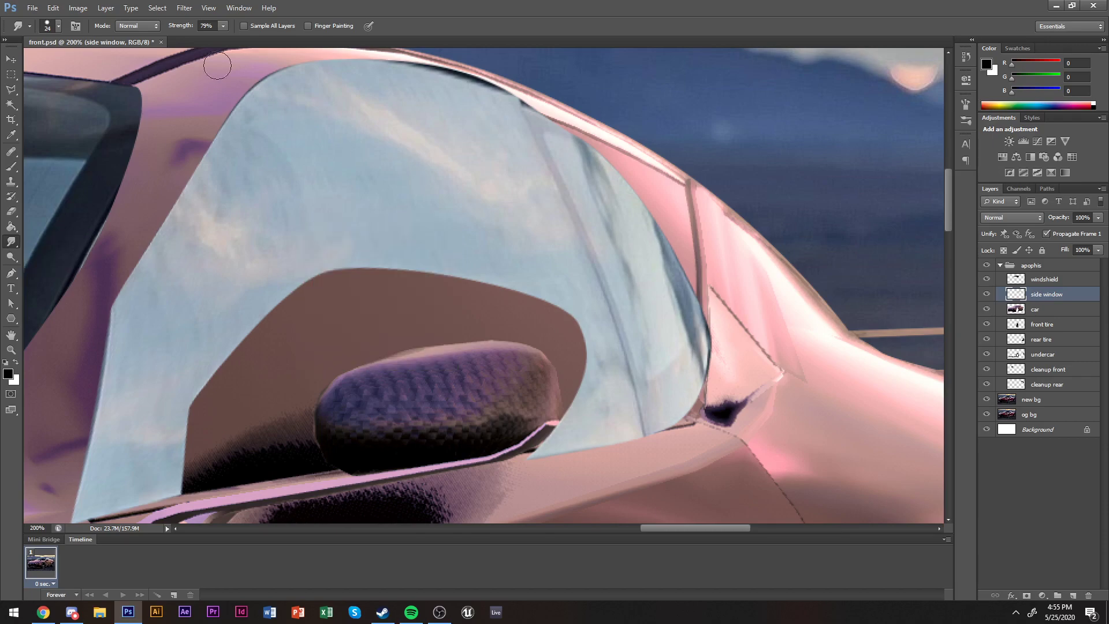
right_click(569, 239)
scroll(624, 370, "down", 2)
scroll(624, 370, "up", 2)
left_click(609, 346)
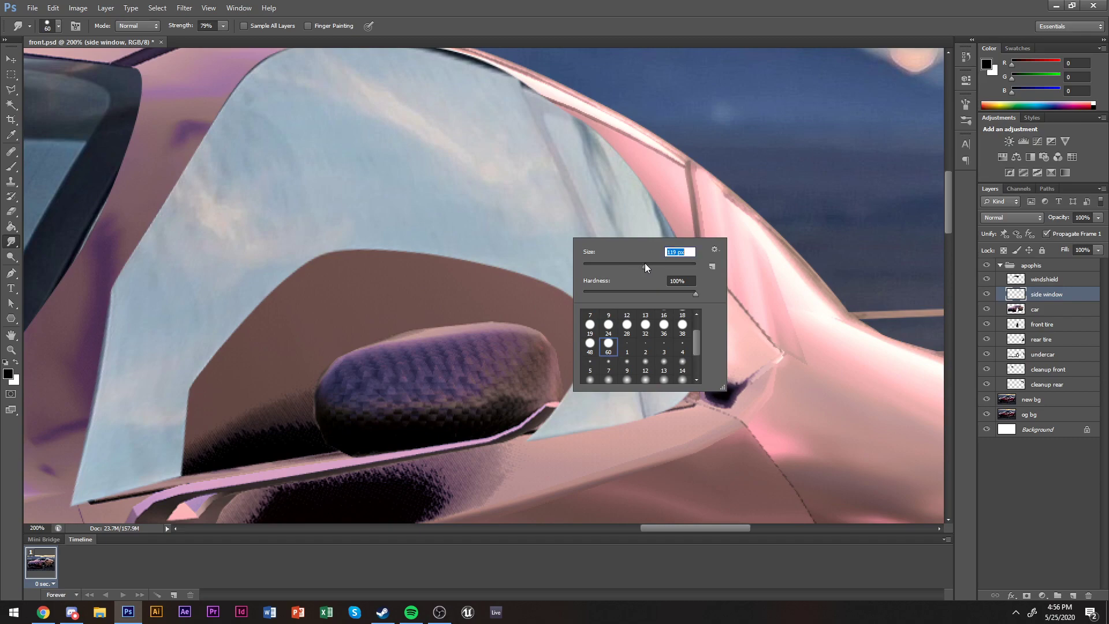
Smudge the glass downward over the mirror-shaped gap to fill the middle of the side window.
left_click(285, 359)
left_click_drag(277, 381, 260, 458)
left_click_drag(297, 396, 248, 508)
left_click_drag(341, 260, 342, 451)
left_click_drag(324, 335, 328, 523)
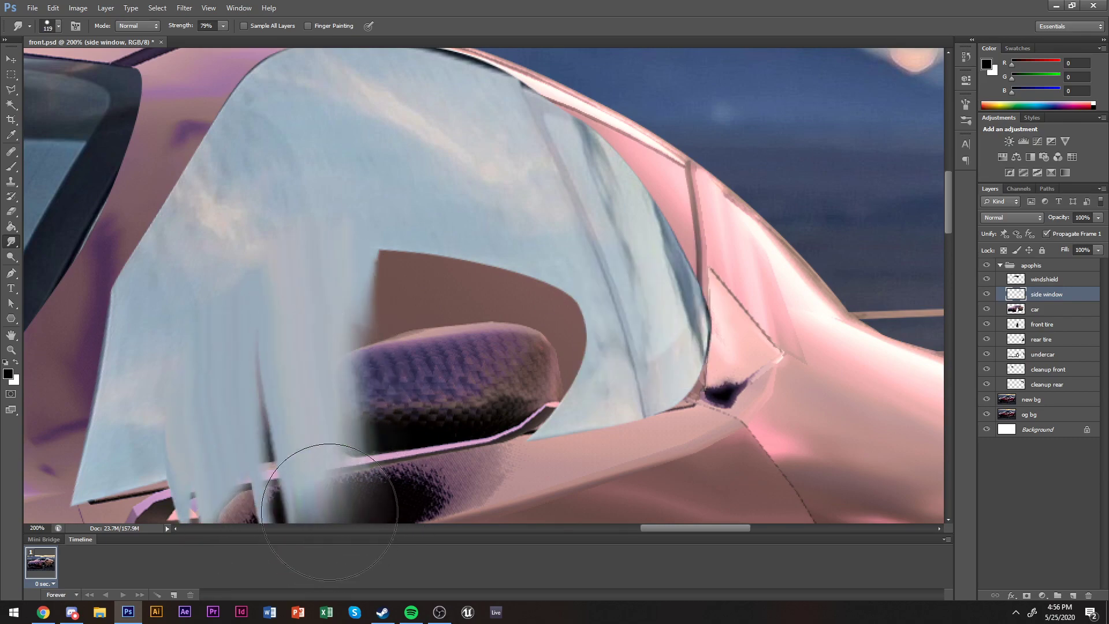
left_click_drag(292, 371, 323, 508)
left_click_drag(427, 283, 448, 396)
left_click_drag(468, 260, 485, 352)
mouse_move(509, 254)
left_mouse_down()
mouse_move(518, 309)
mouse_move(506, 347)
mouse_move(474, 384)
left_mouse_up()
mouse_move(520, 323)
left_mouse_down()
mouse_move(512, 404)
mouse_move(495, 397)
left_mouse_up()
scroll(536, 339, "up", 2)
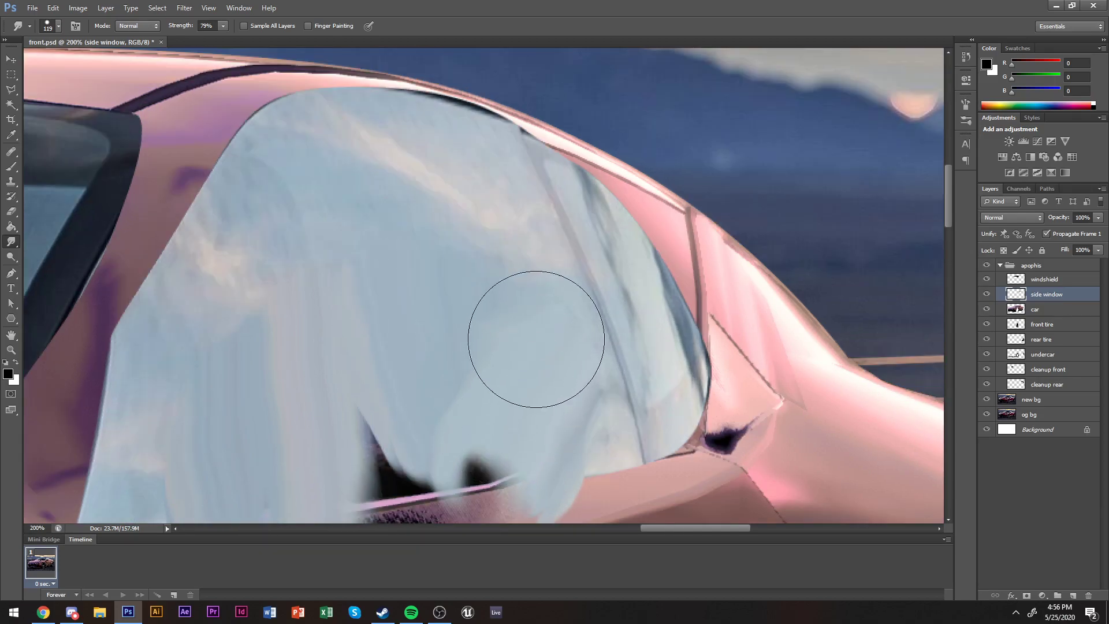
Copy the cloud streak from the upper glass to a new layer, move it over the smudged area and set its blending to Lighten.
scroll(536, 339, "up", 1)
key("l")
left_click(254, 187)
left_click(327, 143)
left_click(442, 153)
double_click(490, 182)
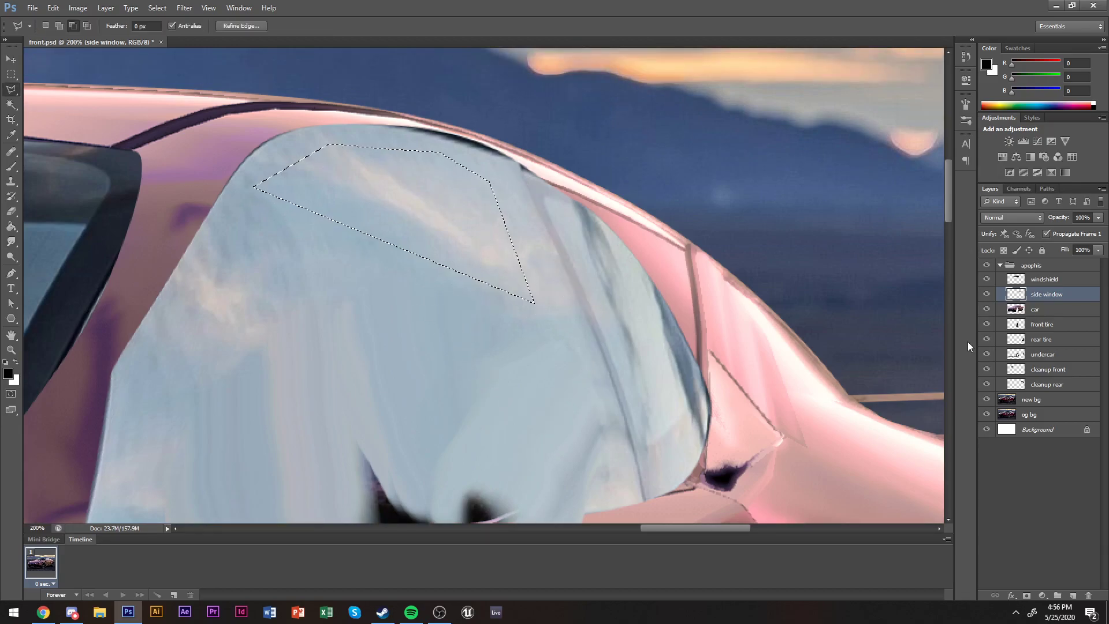
key("ctrl+j")
key("v")
left_click_drag(443, 213, 468, 391)
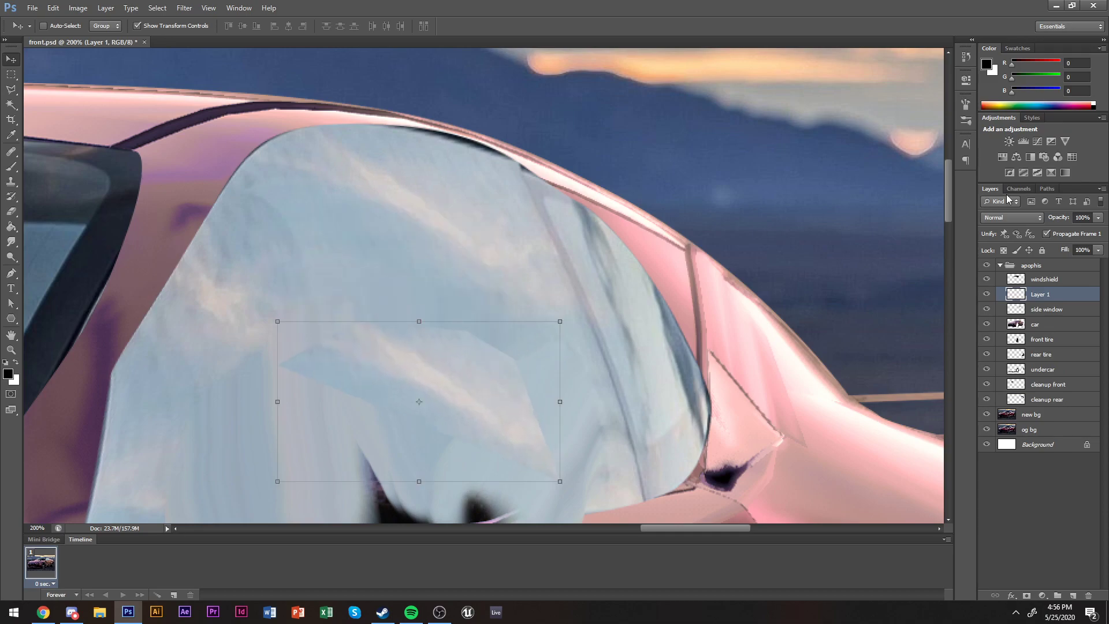
left_click(1012, 217)
left_click(1010, 317)
Soften the cloud copy's edges with a 60 px eraser and merge it into the side window layer.
key("e")
right_click(502, 293)
left_click(569, 404)
key("Return")
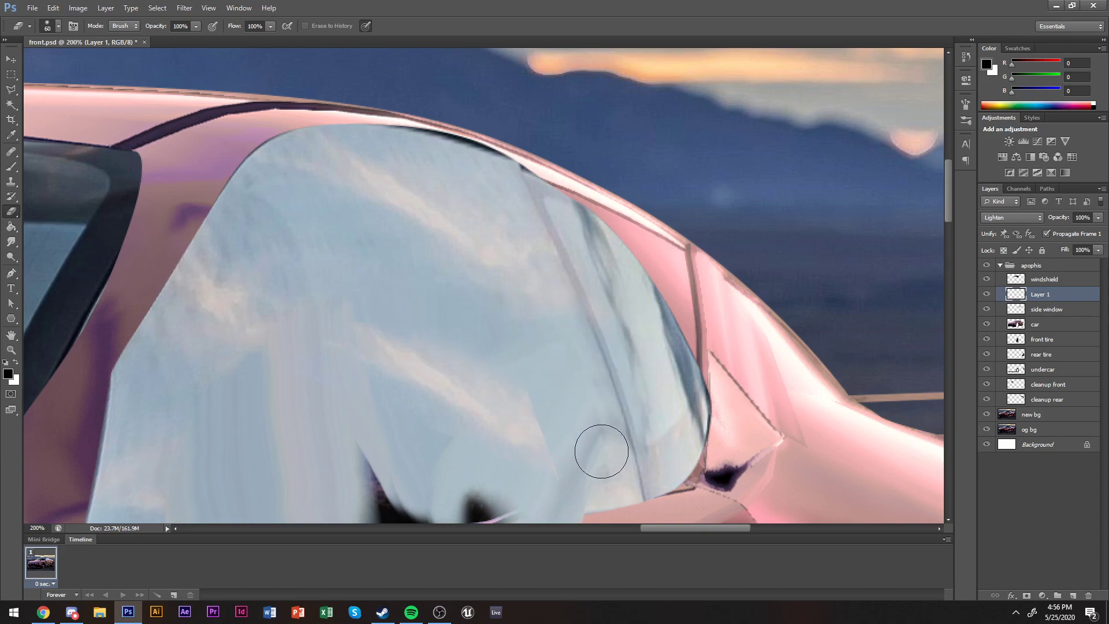
key("z")
left_click(271, 378, "alt")
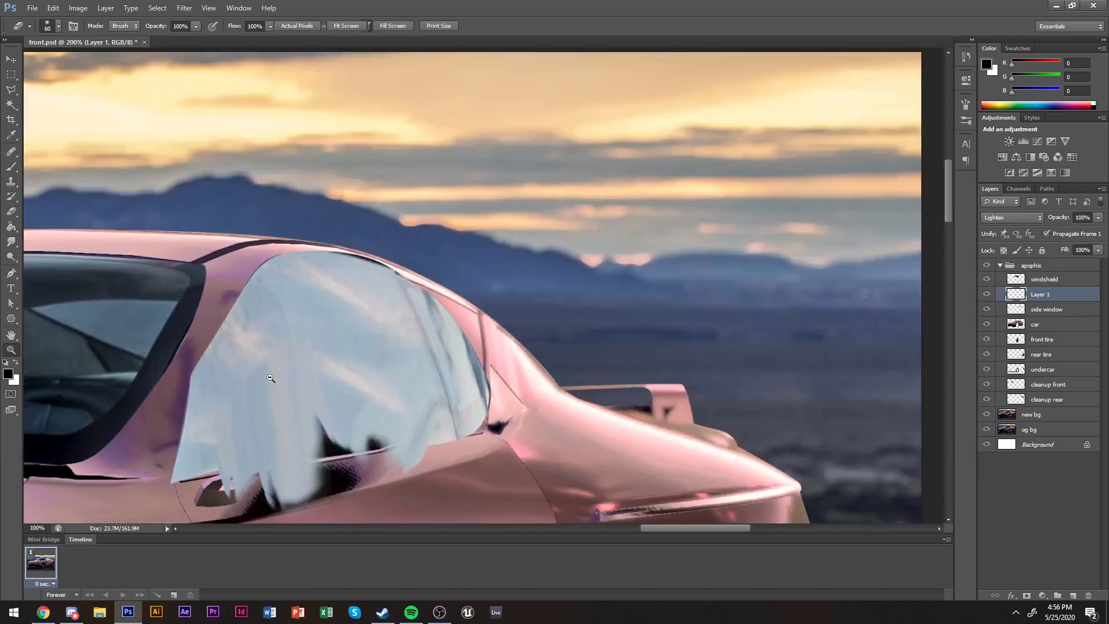
left_click(270, 378, "alt")
key("ctrl+e")
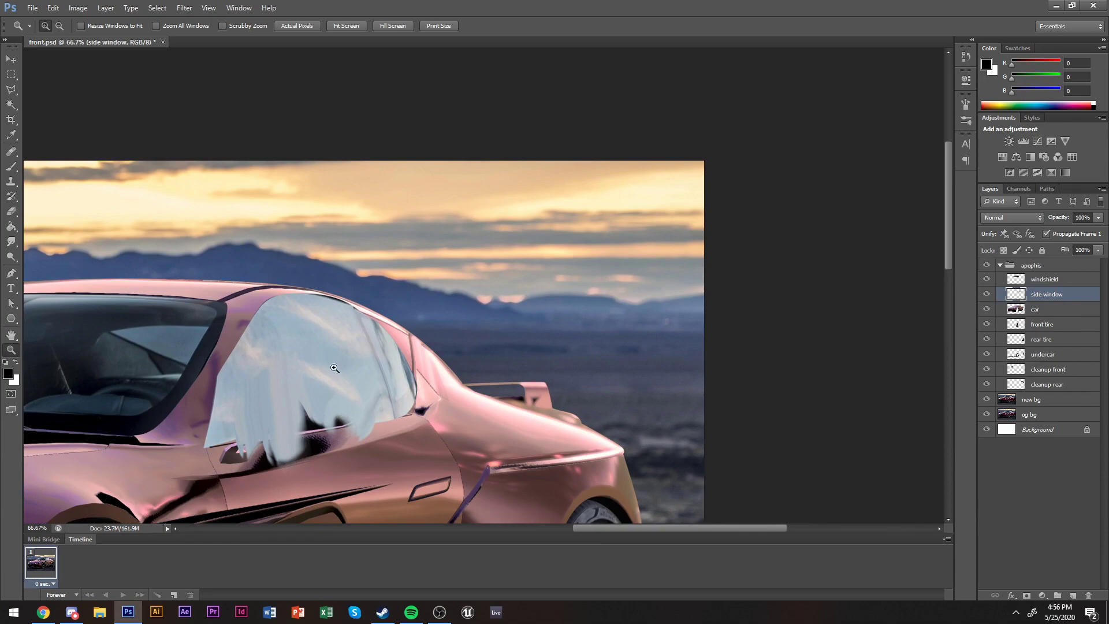
Smudge the rear part of the glass upward beyond the roofline to cover the game car's upper rear window corner.
key("ctrl+plus")
key("ctrl+plus")
left_click(11, 241)
scroll(404, 358, "down", 2)
left_click_drag(405, 358, 455, 284)
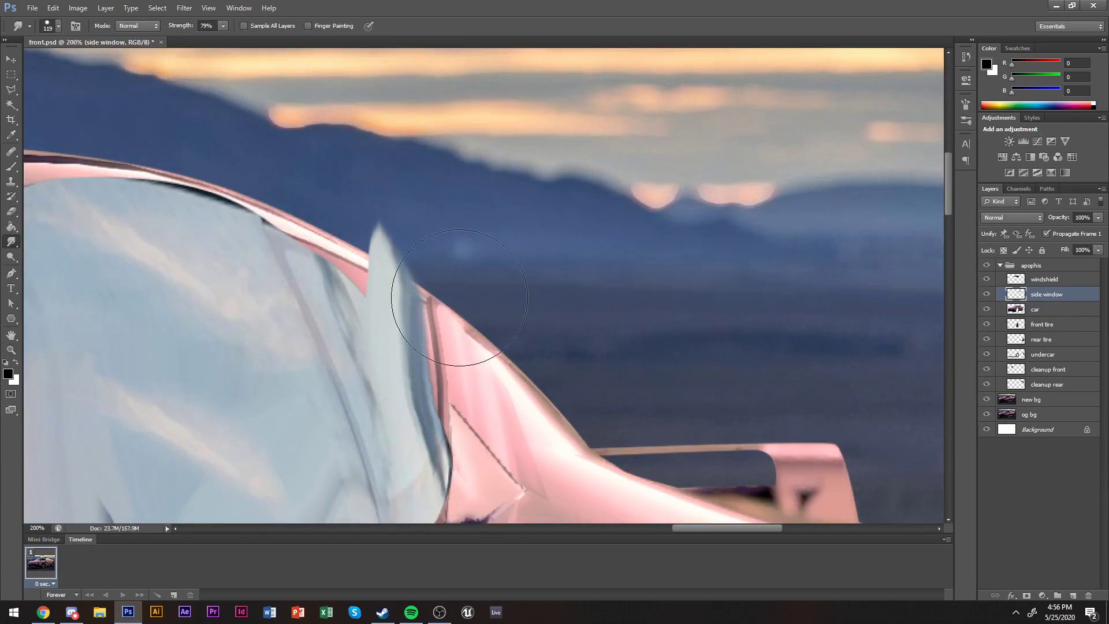
mouse_move(474, 349)
left_mouse_down()
mouse_move(476, 315)
mouse_move(492, 378)
mouse_move(500, 353)
mouse_move(455, 296)
mouse_move(386, 243)
mouse_move(385, 210)
mouse_move(341, 205)
mouse_move(329, 168)
left_mouse_up()
scroll(500, 293, "left", 1)
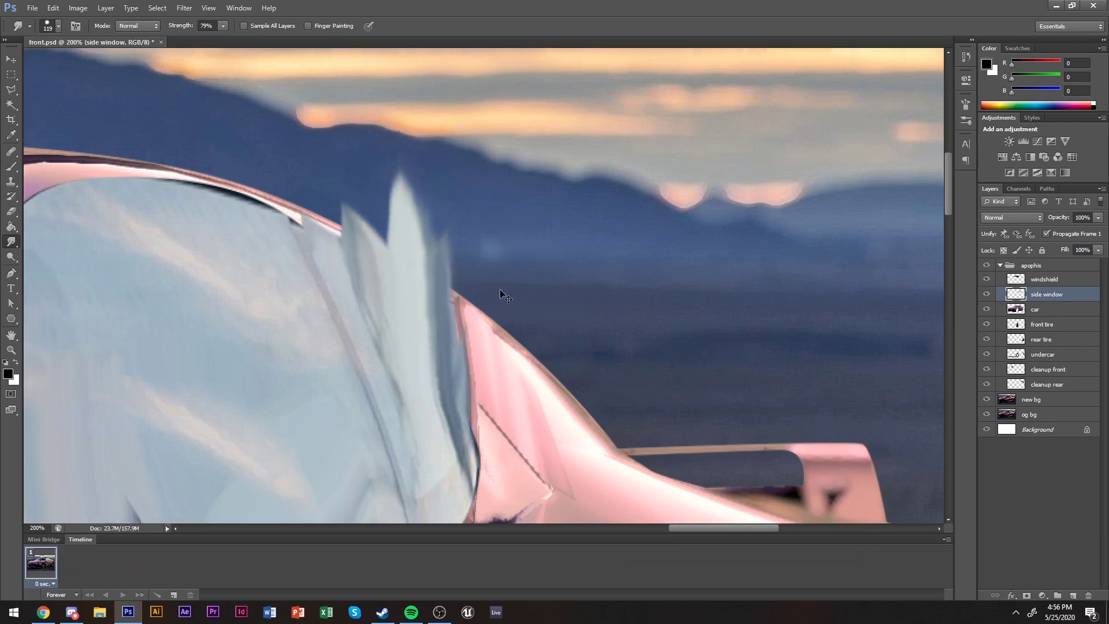
scroll(509, 295, "left", 1)
scroll(538, 323, "down", 2)
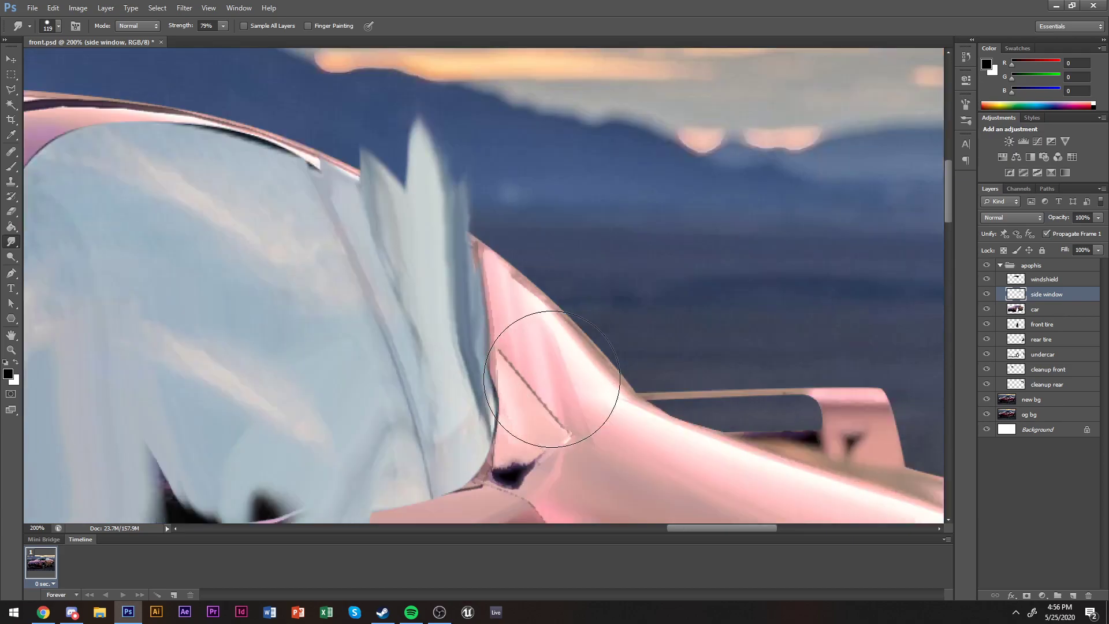
scroll(552, 379, "left", 4)
Hide the side window layer and start a pen path along the rear and upper edges of the game car's window.
left_click(986, 294)
key("p")
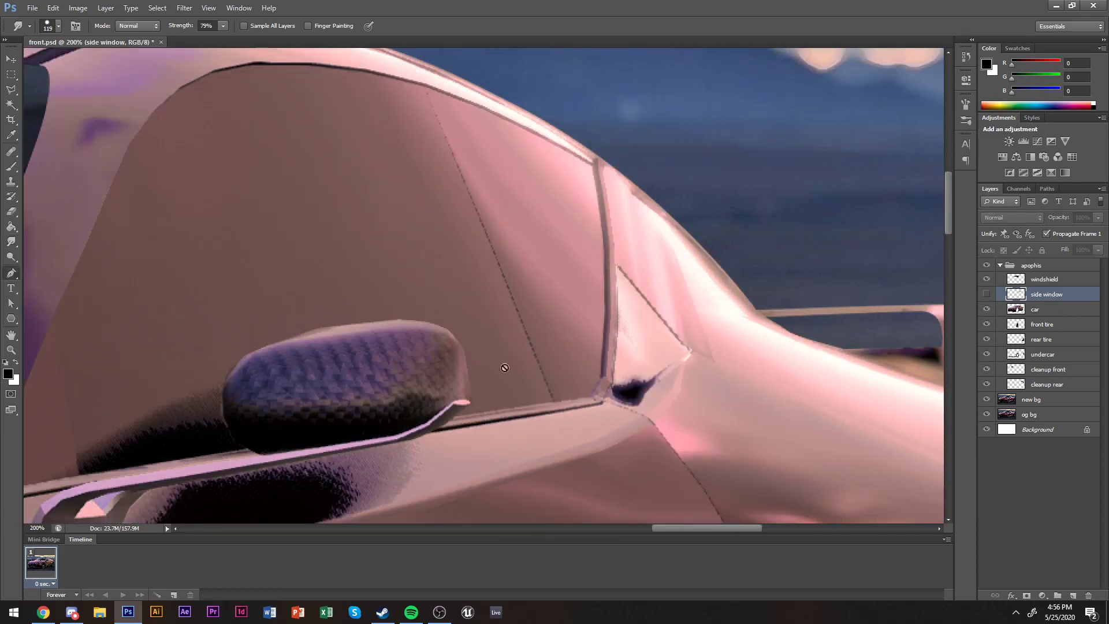
left_click(583, 396)
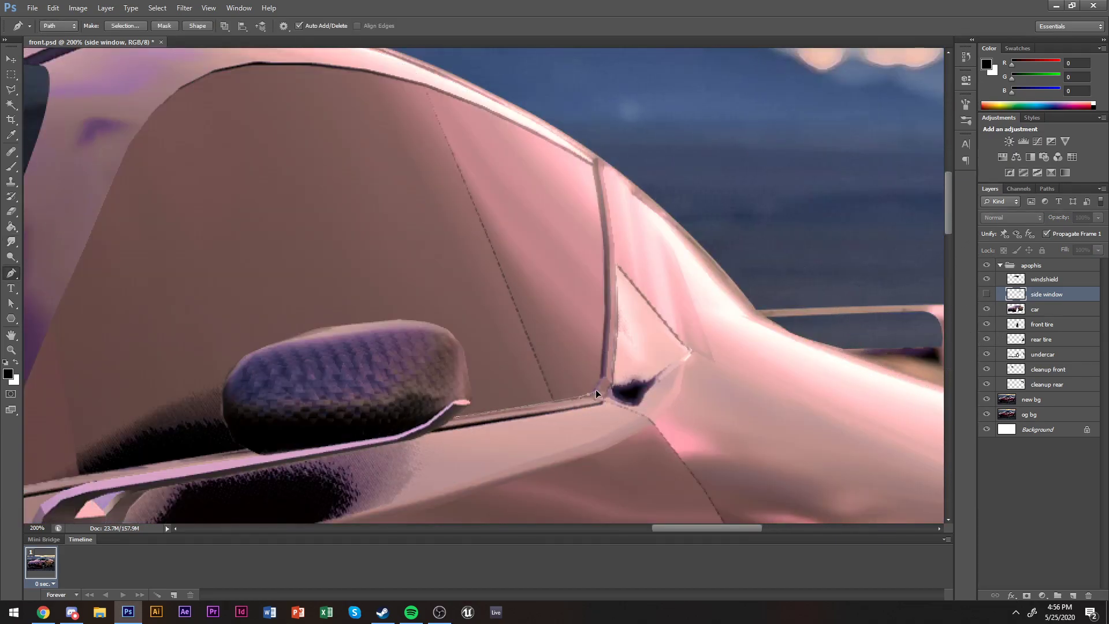
left_click_drag(597, 219, 603, 203)
left_click(591, 161)
scroll(327, 97, "up", 2)
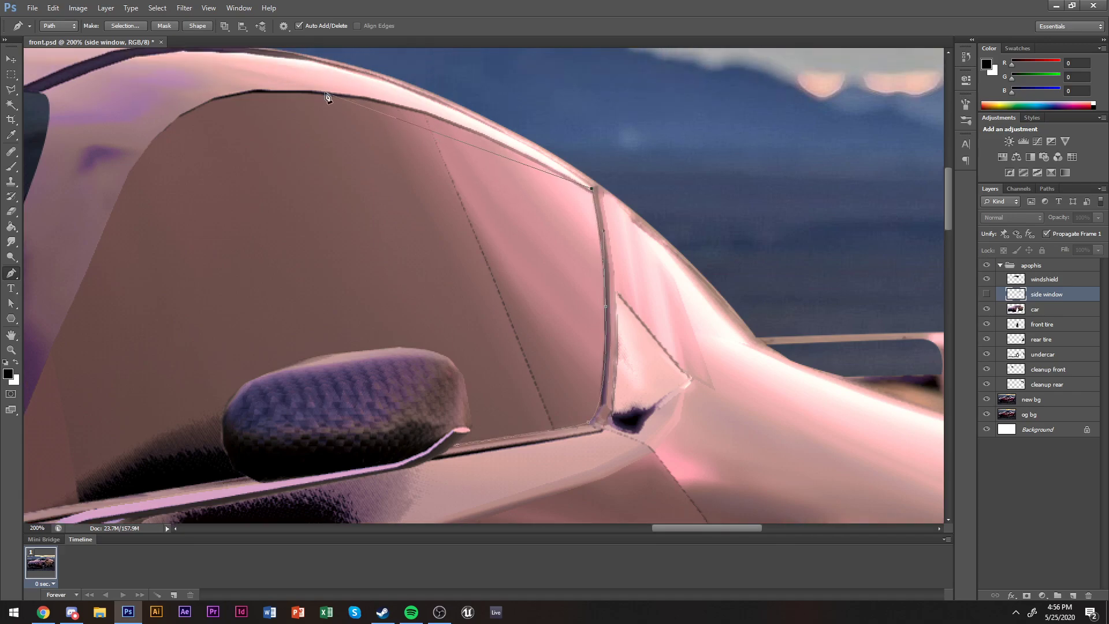
left_click_drag(339, 96, 214, 83)
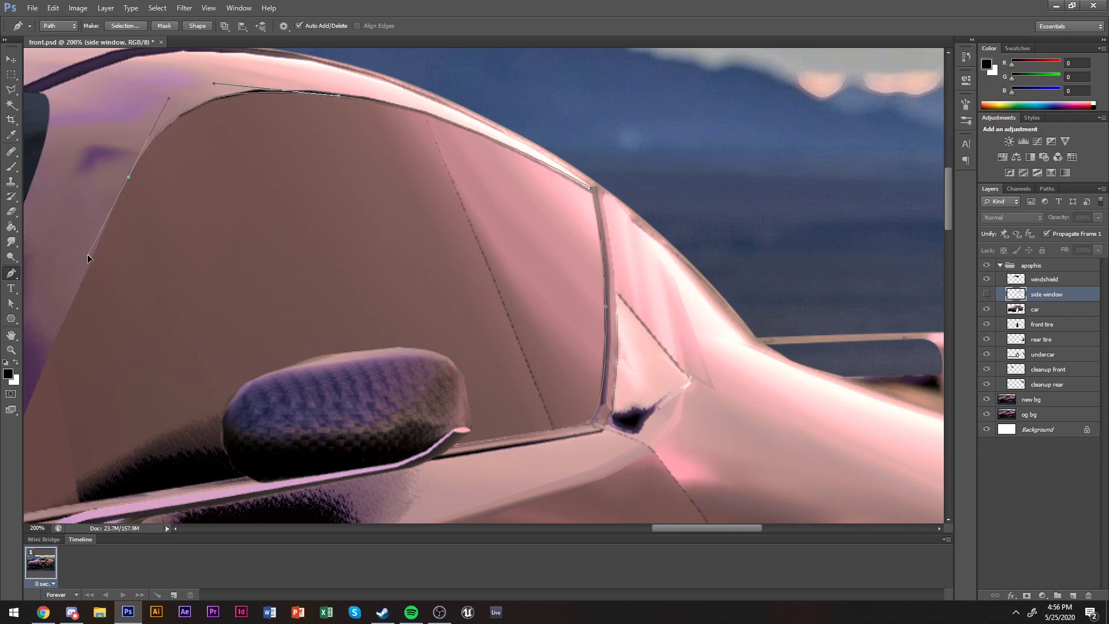
Continue the path down the windshield pillar, along the sill and around the mirror, then convert it to a selection.
scroll(87, 254, "left", 10)
scroll(463, 351, "right", 10)
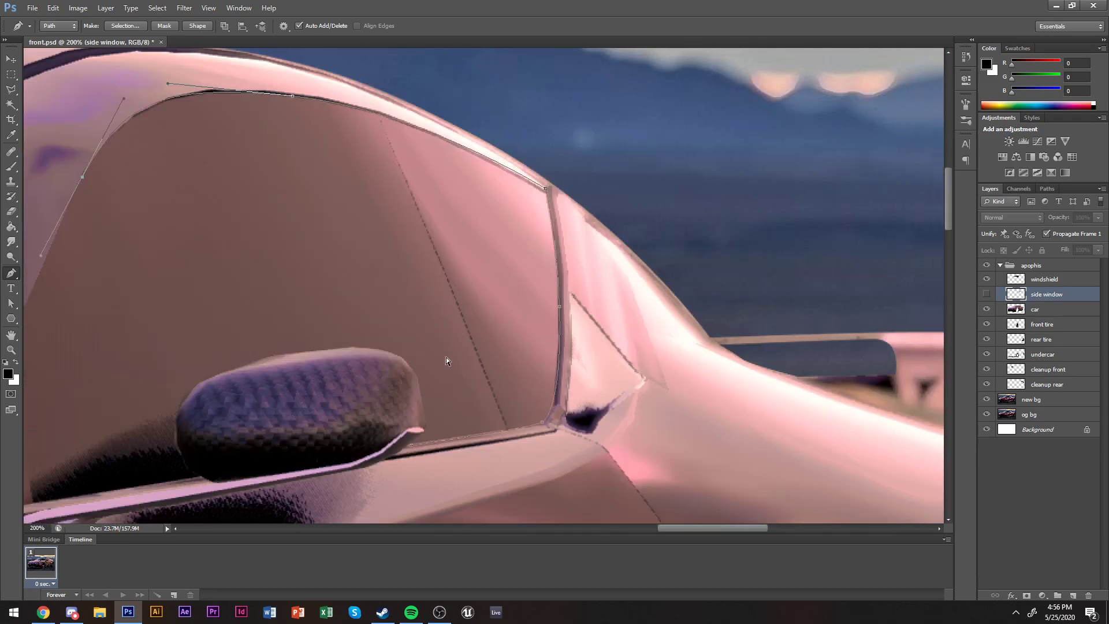
scroll(293, 392, "left", 1)
scroll(50, 428, "down", 2)
left_click(65, 435)
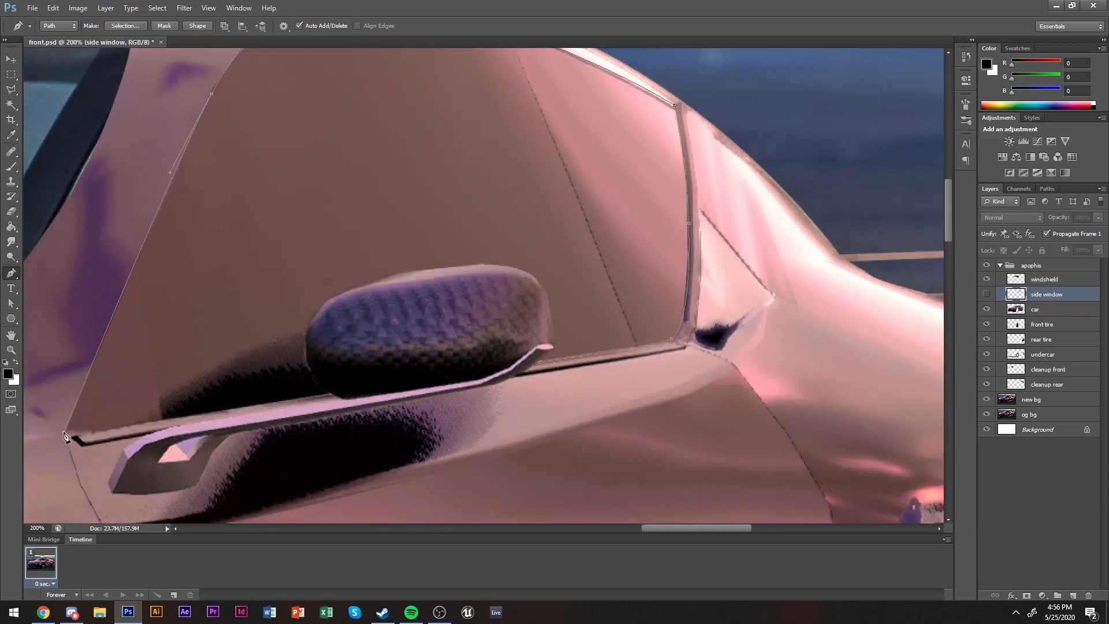
left_click_drag(302, 327, 302, 328)
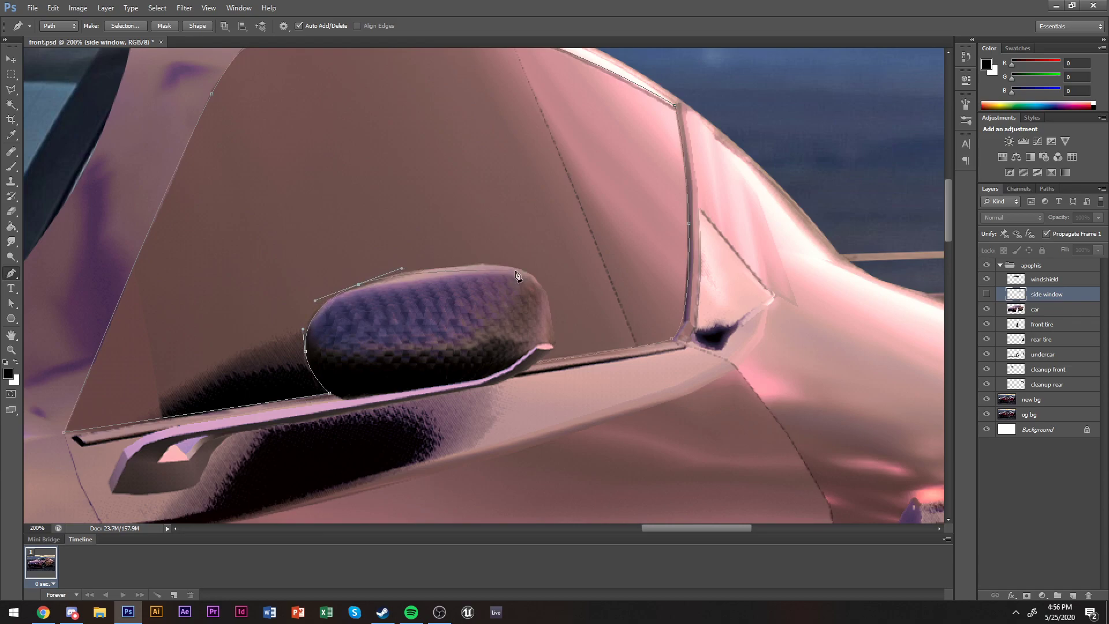
left_click_drag(530, 271, 547, 281)
left_click(554, 342)
key("ctrl+Return")
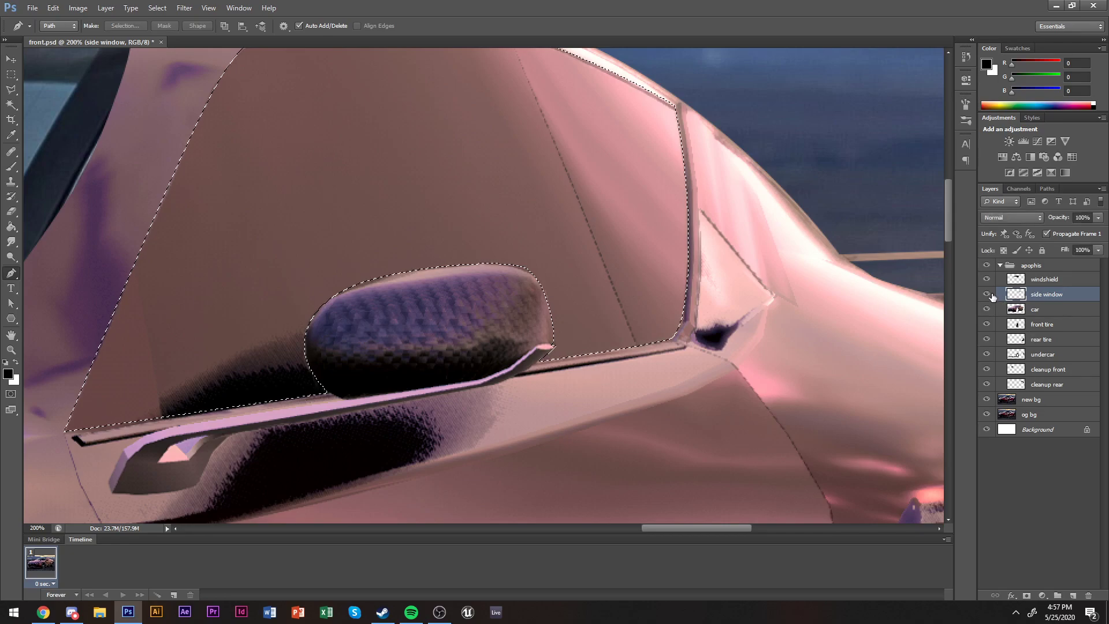
Show the side window layer again, keeping the selection of the game car's window outline active.
left_click(989, 295)
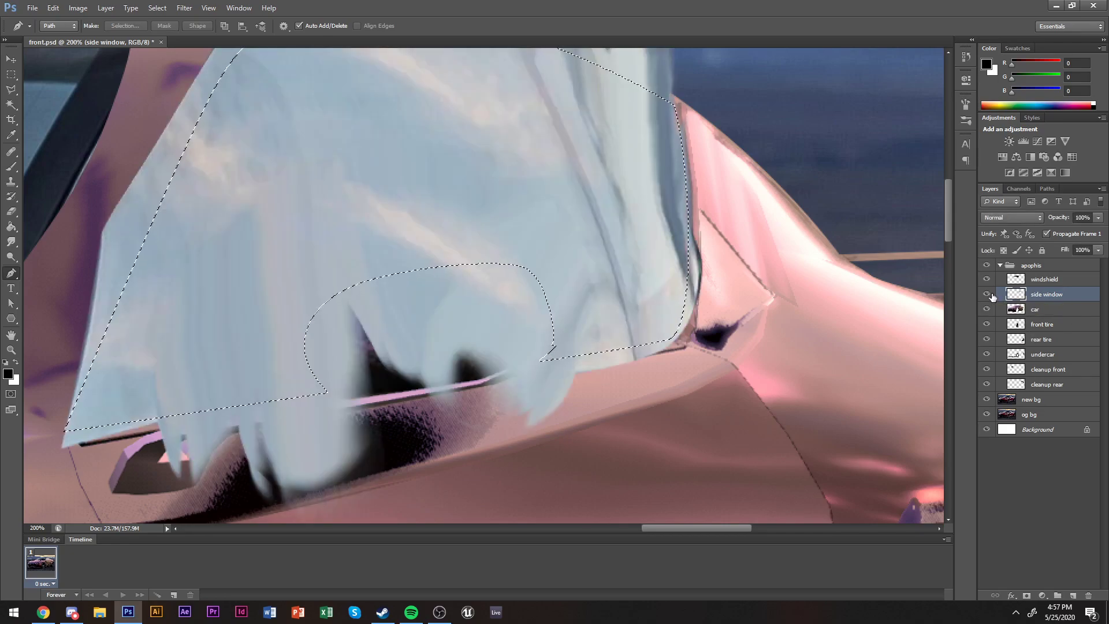
key("ctrl+d")
key("z")
left_click(434, 307, "alt")
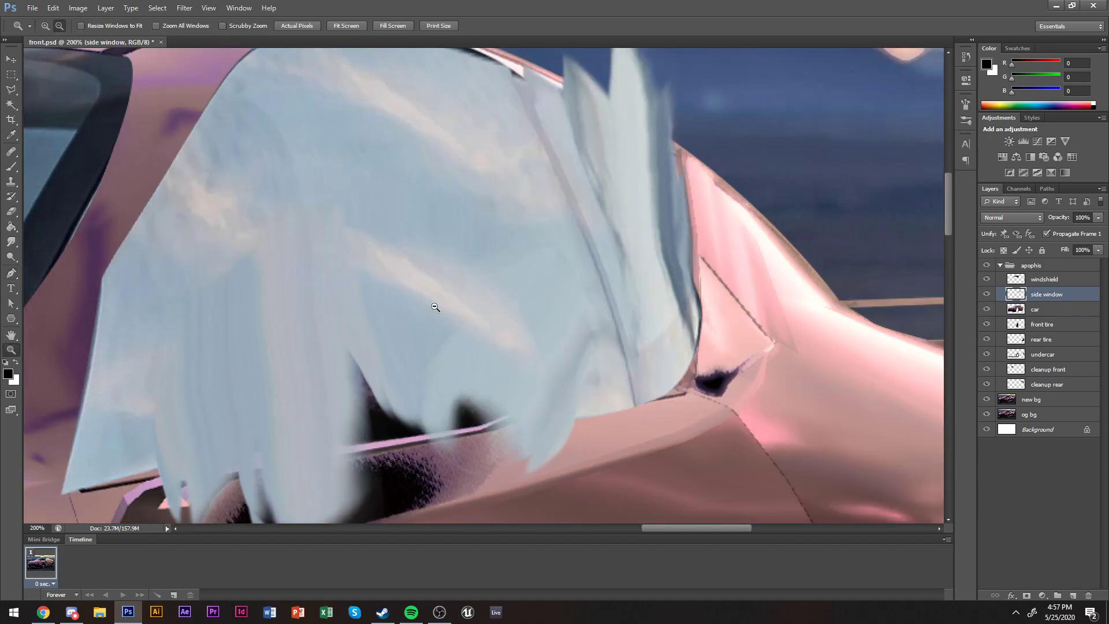
left_click(435, 307, "alt")
key("ctrl+z")
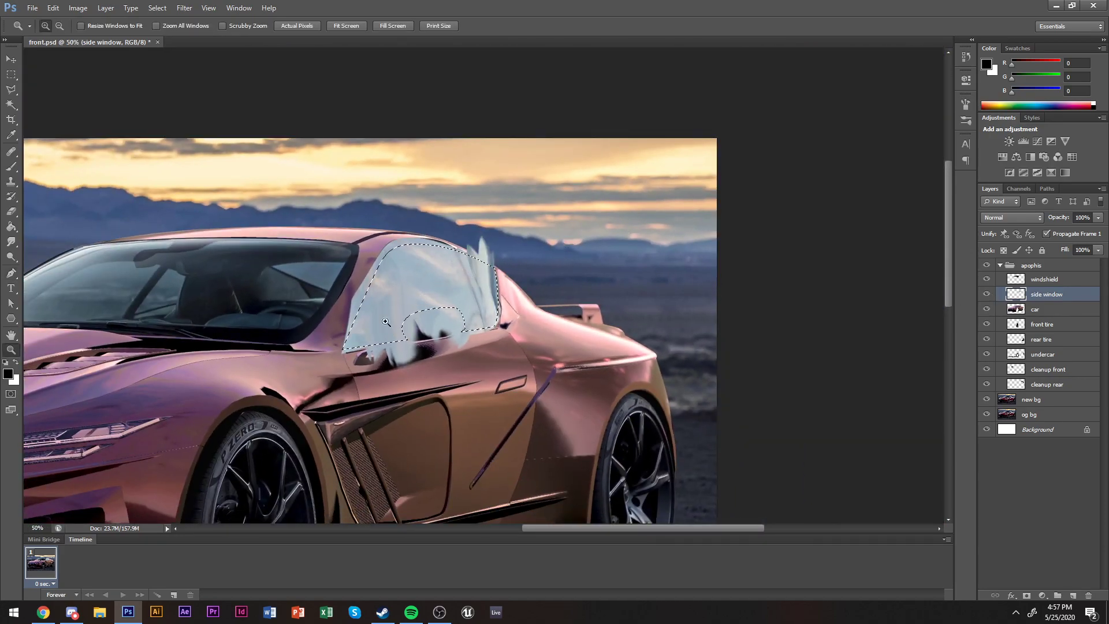
Invert the selection, delete the excess glass outside the window outline, deselect and save the document.
key("ctrl+shift+i")
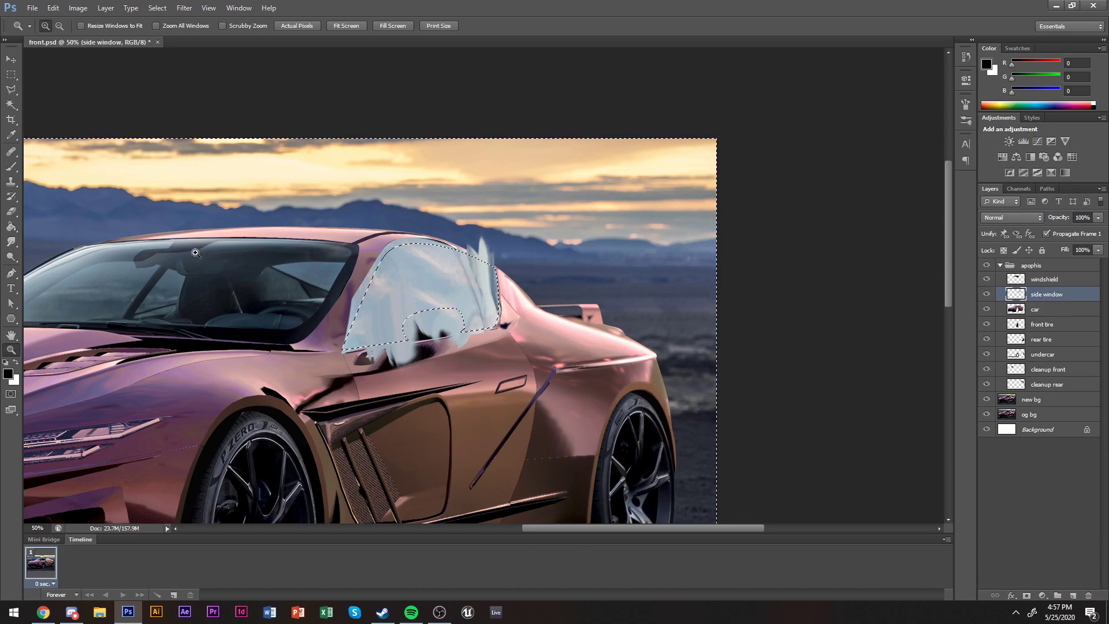
key("Delete")
key("m")
key("ctrl+d")
scroll(797, 262, "left", 2)
key("z")
left_click(722, 169, "alt")
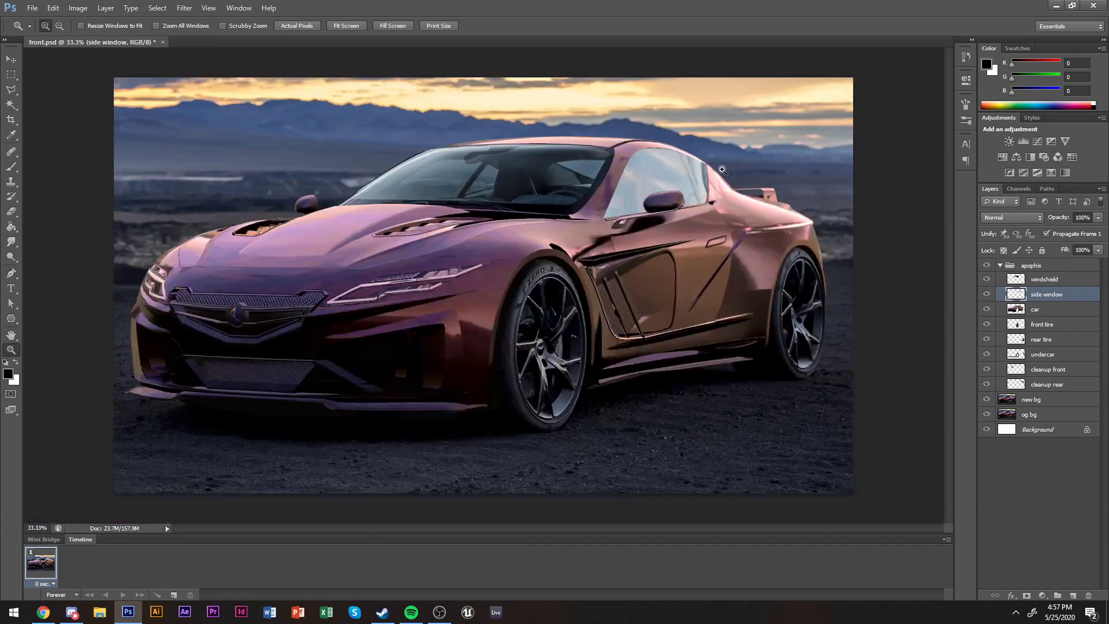
key("ctrl+s")
Switch to the YouTube livestream page in the browser, check the live chat and return to Photoshop.
key("alt+Tab")
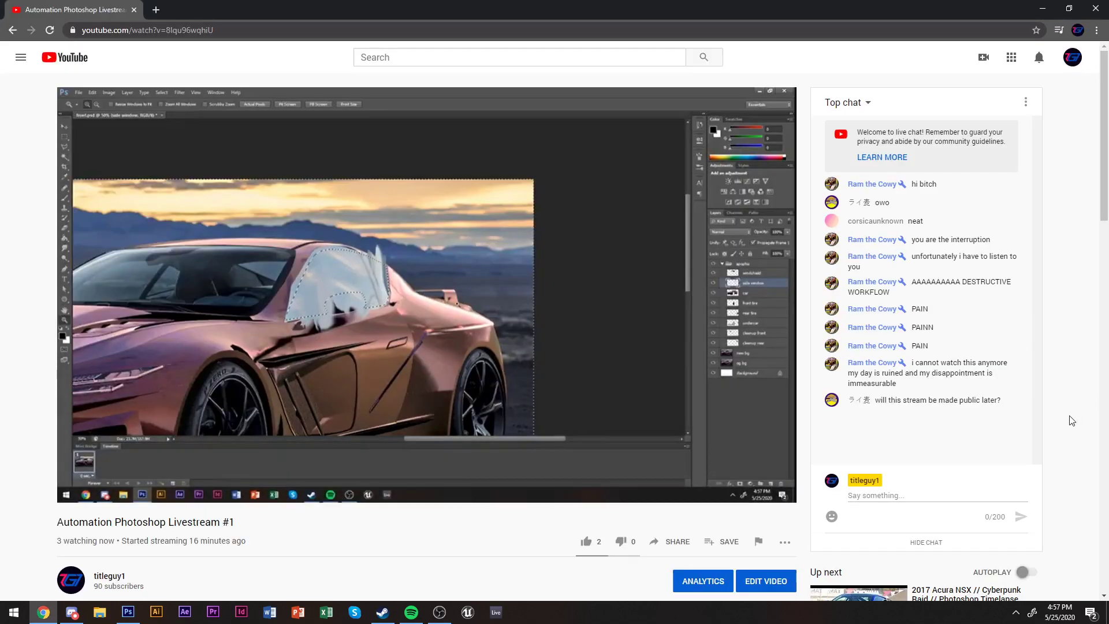
key("alt+Tab")
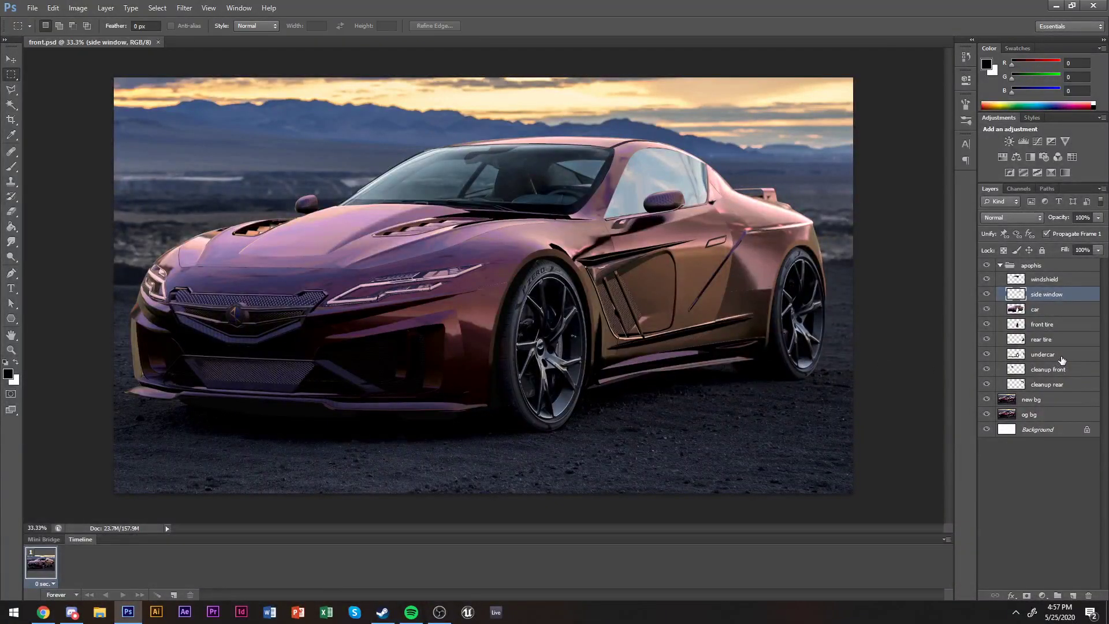
key("alt+Tab")
scroll(352, 454, "down", 2)
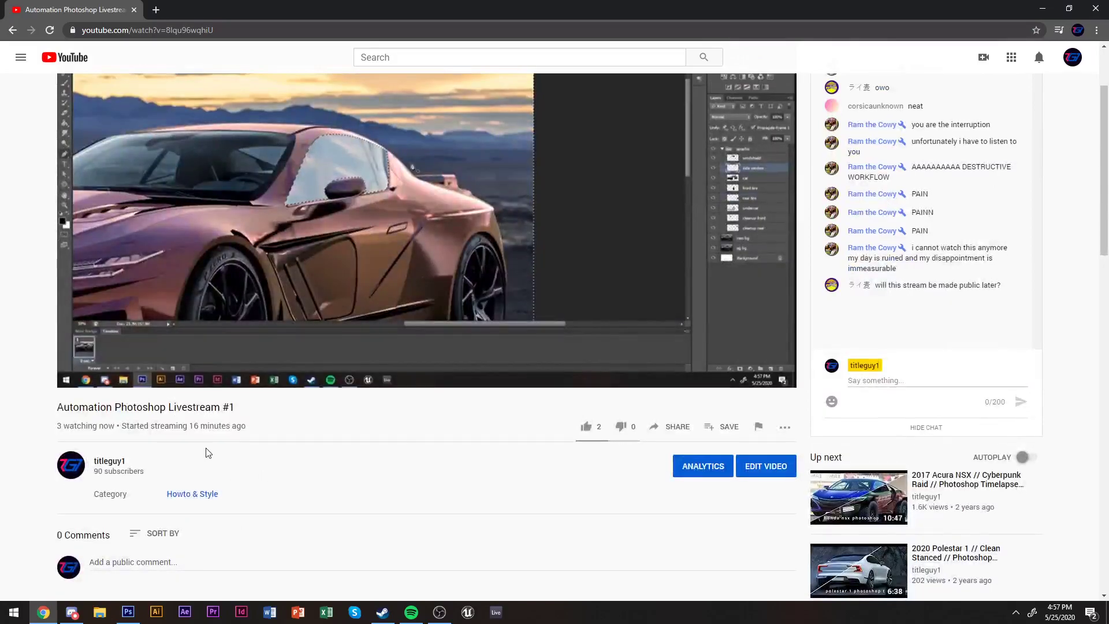
scroll(429, 310, "up", 3)
key("alt+Tab")
Select the car layer and toggle the apophis group's visibility to compare the game car with the original photo.
key("z")
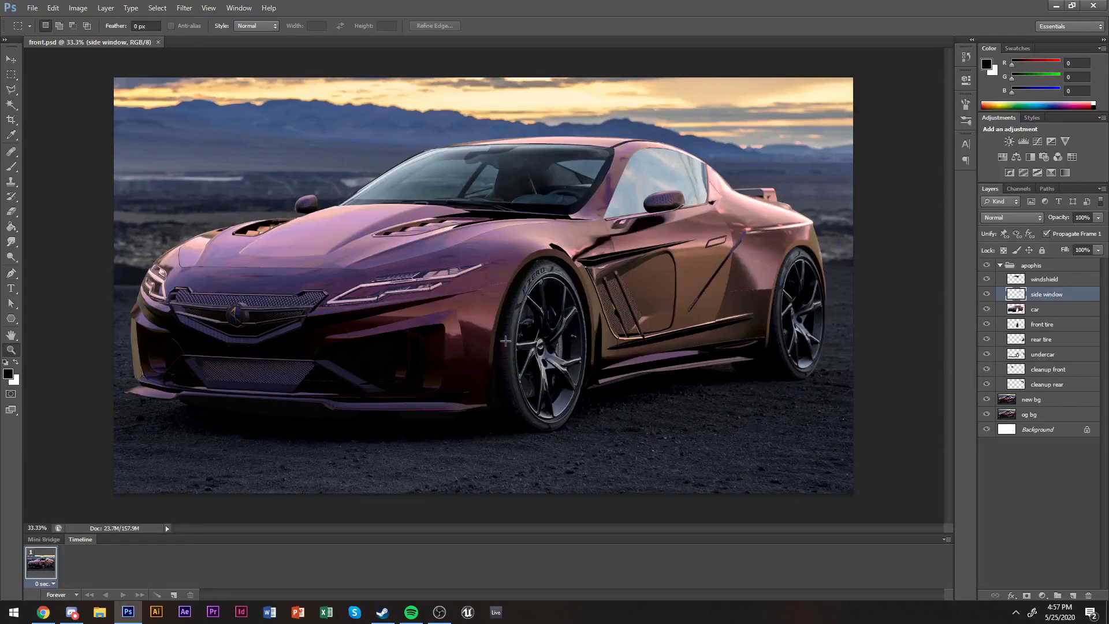
left_click(1003, 309)
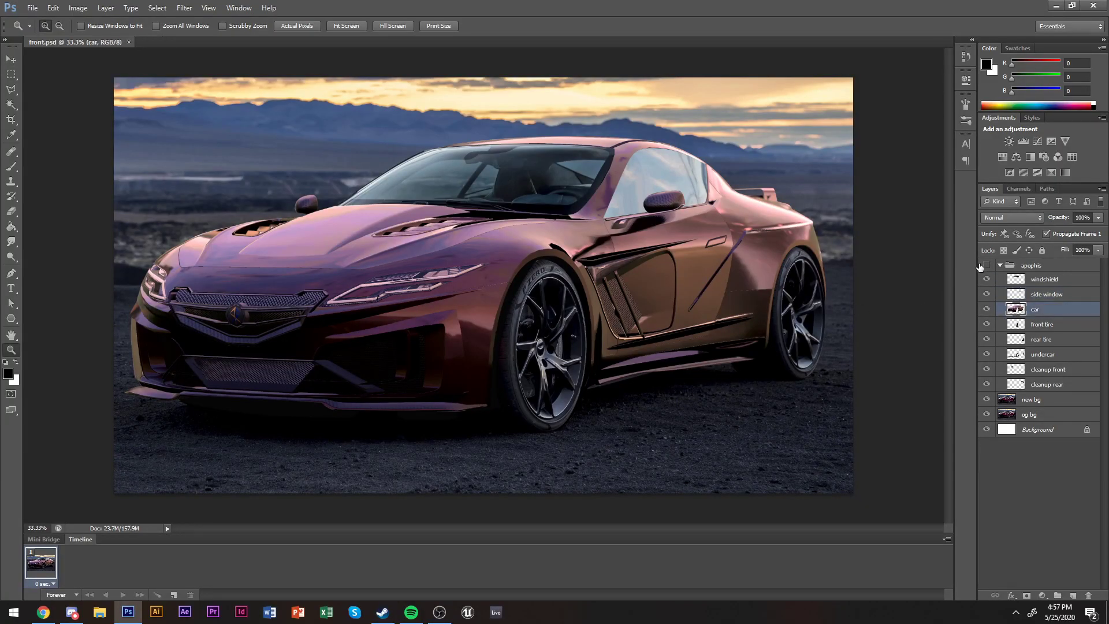
left_click(985, 266)
left_click(985, 265)
left_click(985, 266)
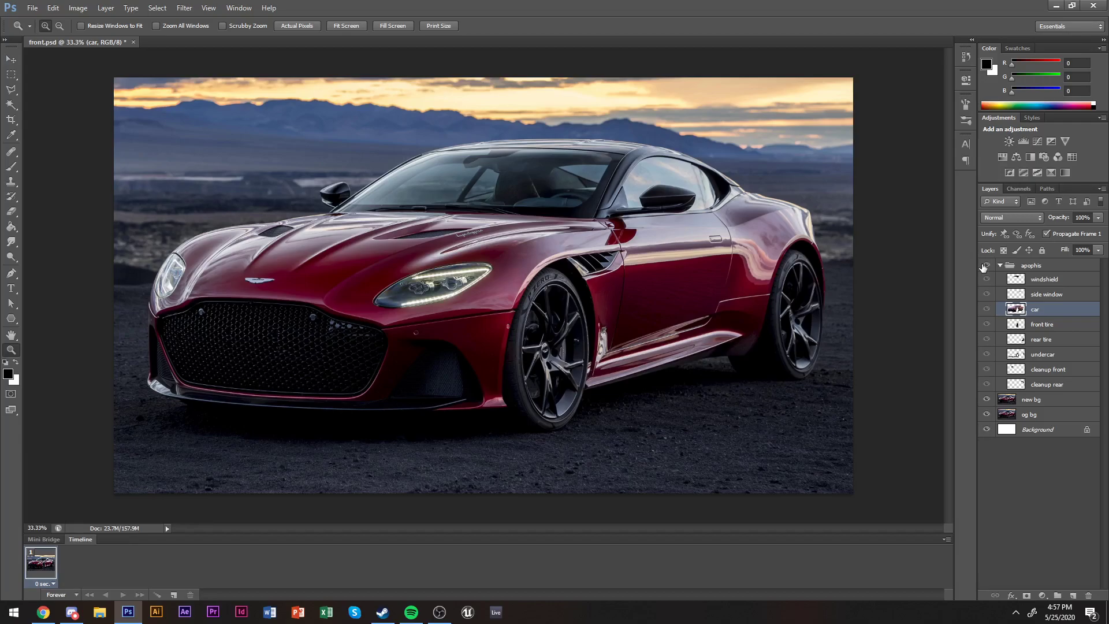
left_click(984, 266)
Start a pen path around the game car's near headlight, from its inner corner along the upper edge to the outer tip.
left_click(361, 307)
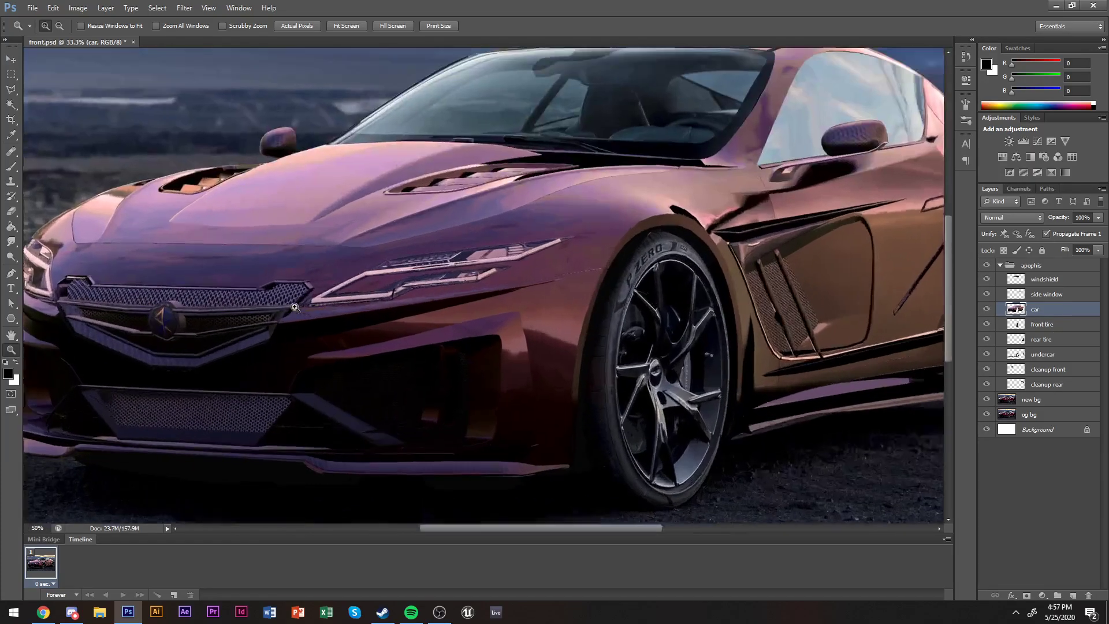
left_click(462, 347)
left_click(564, 388)
key("p")
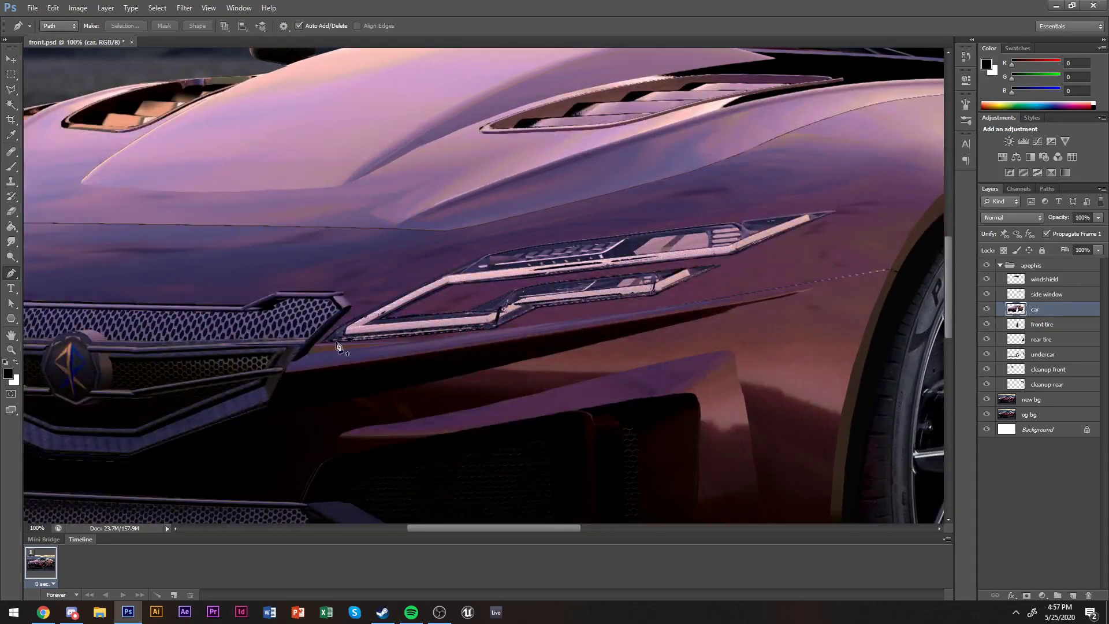
left_click(322, 341)
left_click_drag(489, 253, 526, 244)
left_click(838, 210)
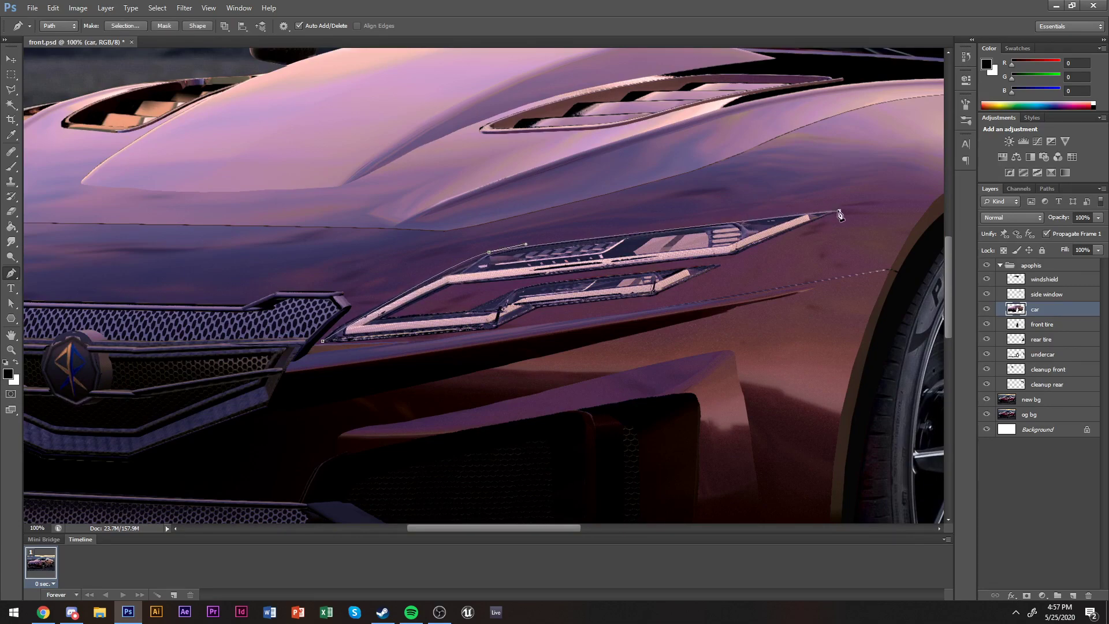
Continue the path around the near headlight's lower edges and the notch between its two light strips, closing it at the start.
left_click_drag(731, 255, 736, 255)
left_click(445, 286)
left_click(387, 319)
left_click(469, 311)
left_click_drag(522, 286, 531, 285)
left_click(720, 266)
left_click_drag(651, 294, 645, 295)
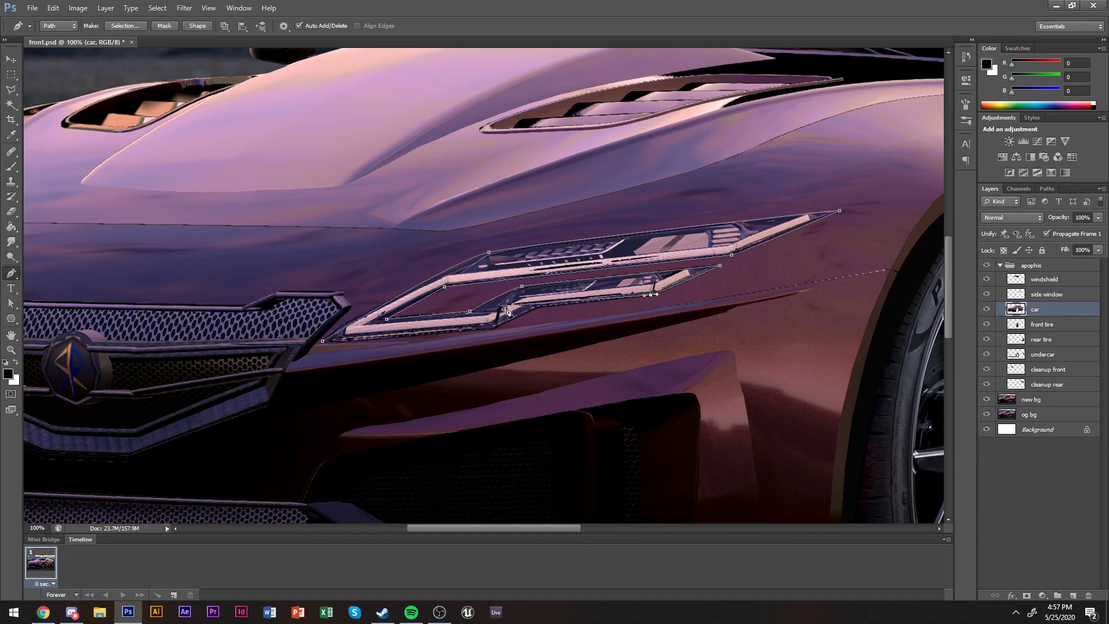
left_click_drag(493, 329, 484, 332)
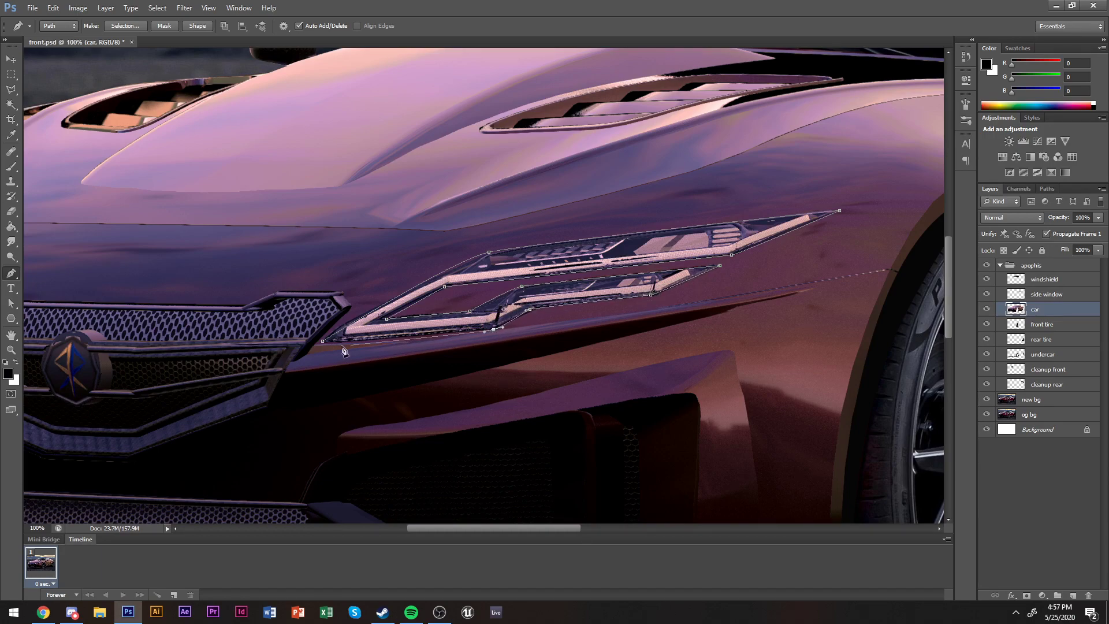
left_click(322, 341)
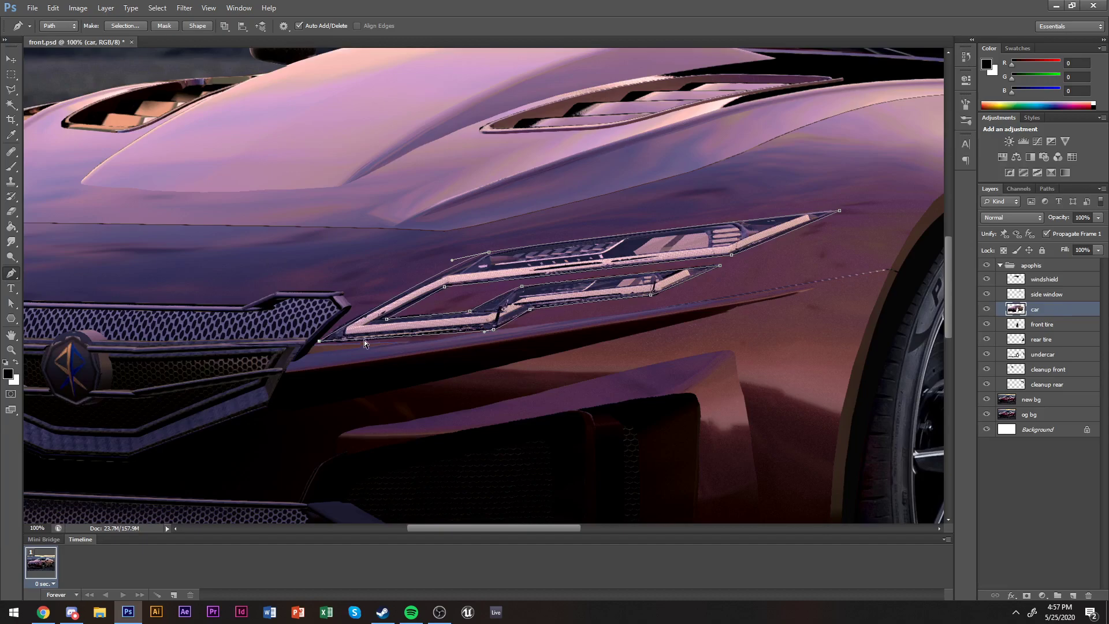
Trace a pen path around the far headlight, starting and closing it at the corner beside the grille.
scroll(369, 339, "left", 10)
left_click(789, 327)
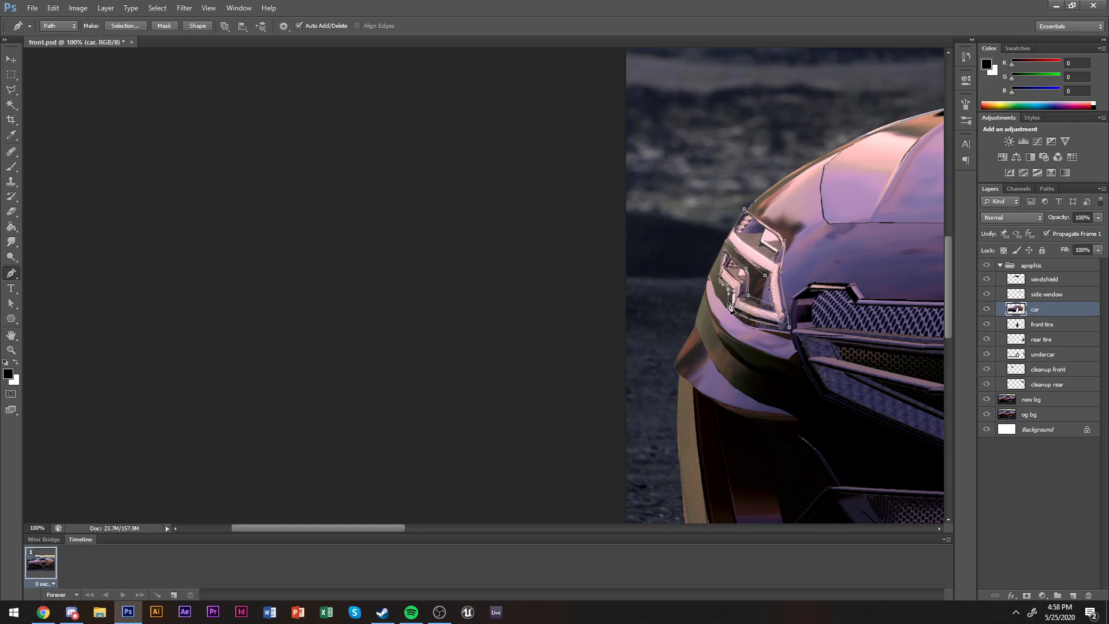
left_click(789, 328)
Try to reposition the far headlight path's anchor at the corner beside the grille, then undo the move.
key("ctrl+a")
key("z")
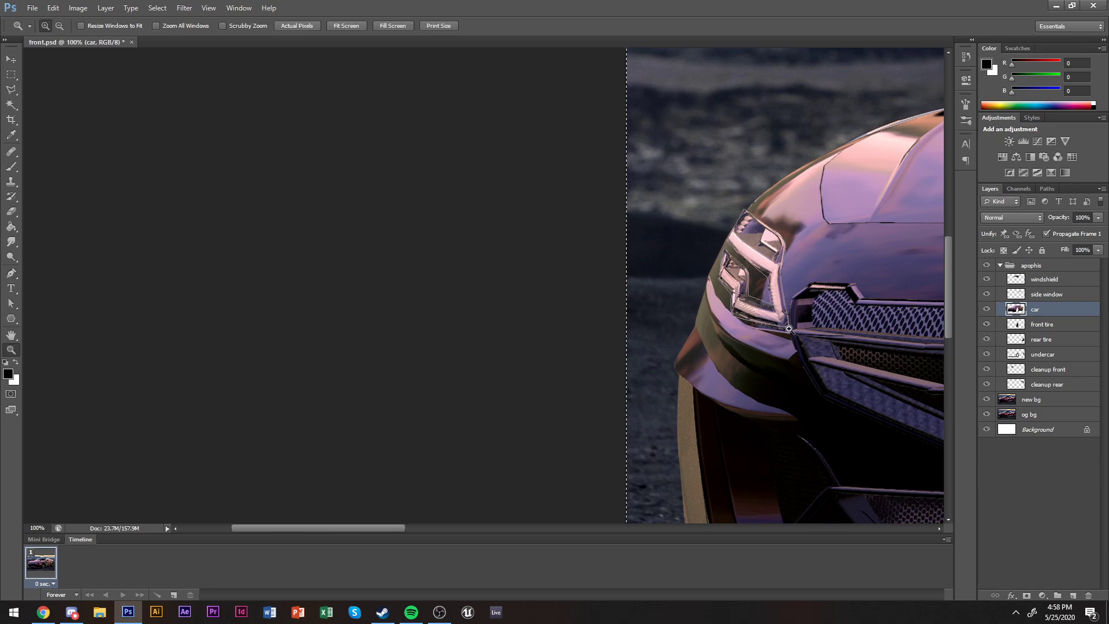
left_click(789, 329)
key("a")
key("z")
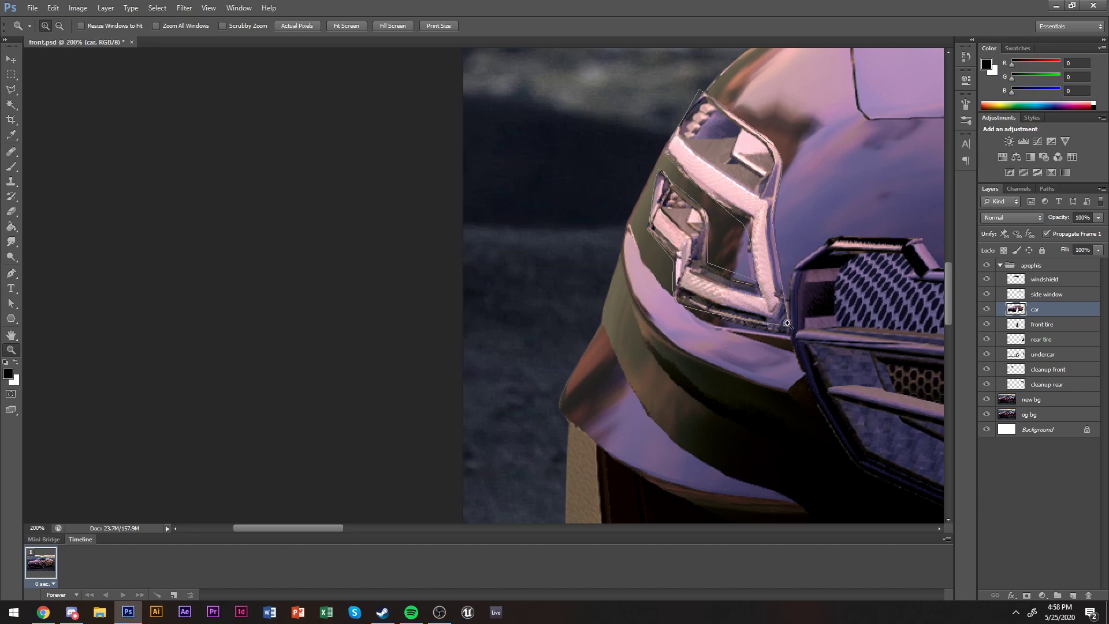
key("a")
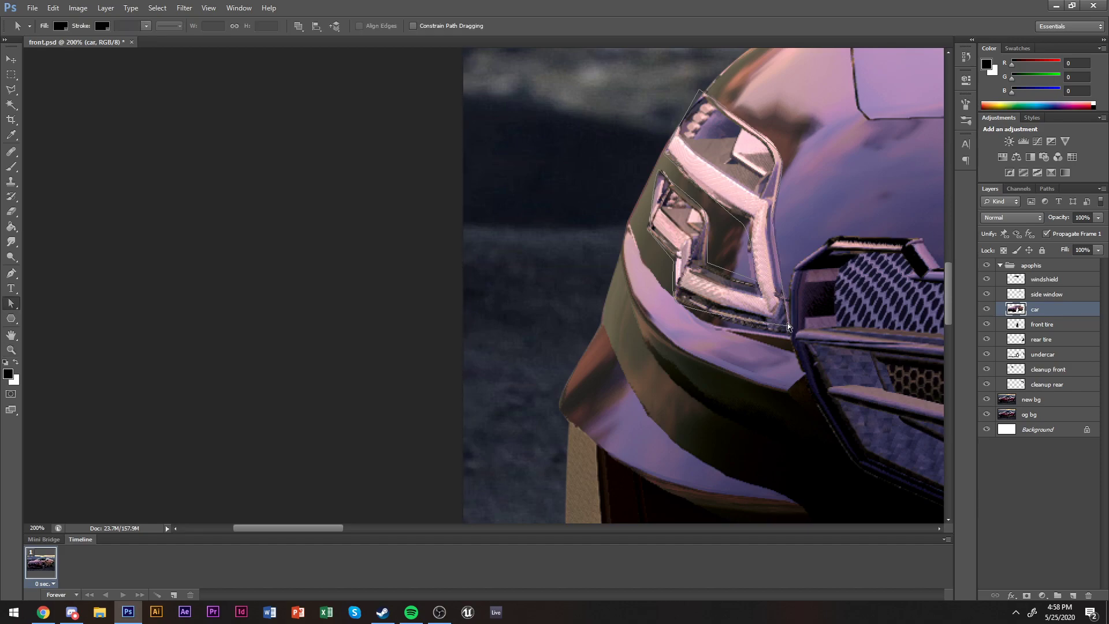
left_click(789, 326)
key("Down")
key("Down")
key("Down")
key("Down")
key("Left")
key("Up")
key("Up")
key("Up")
key("Up")
key("Right")
left_click_drag(789, 326, 788, 332)
key("ctrl+z")
Refine the far headlight path at its grille-side corner and inner cutout, then convert both headlight paths to a selection.
key("p")
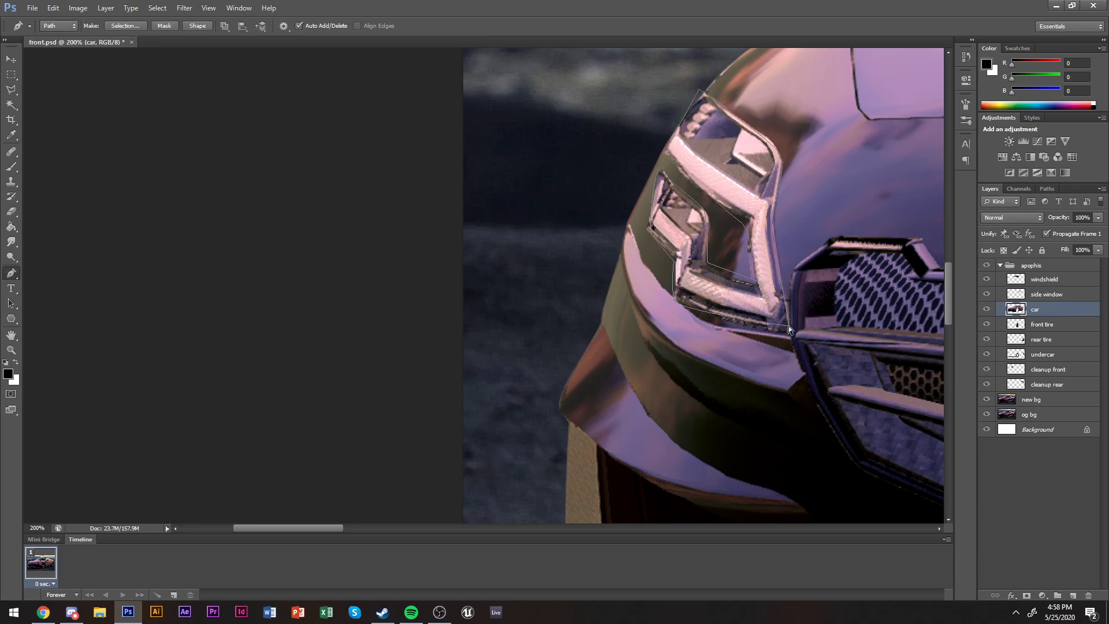
left_click_drag(789, 333, 791, 336)
left_click_drag(707, 262, 705, 267)
scroll(700, 247, "up", 3)
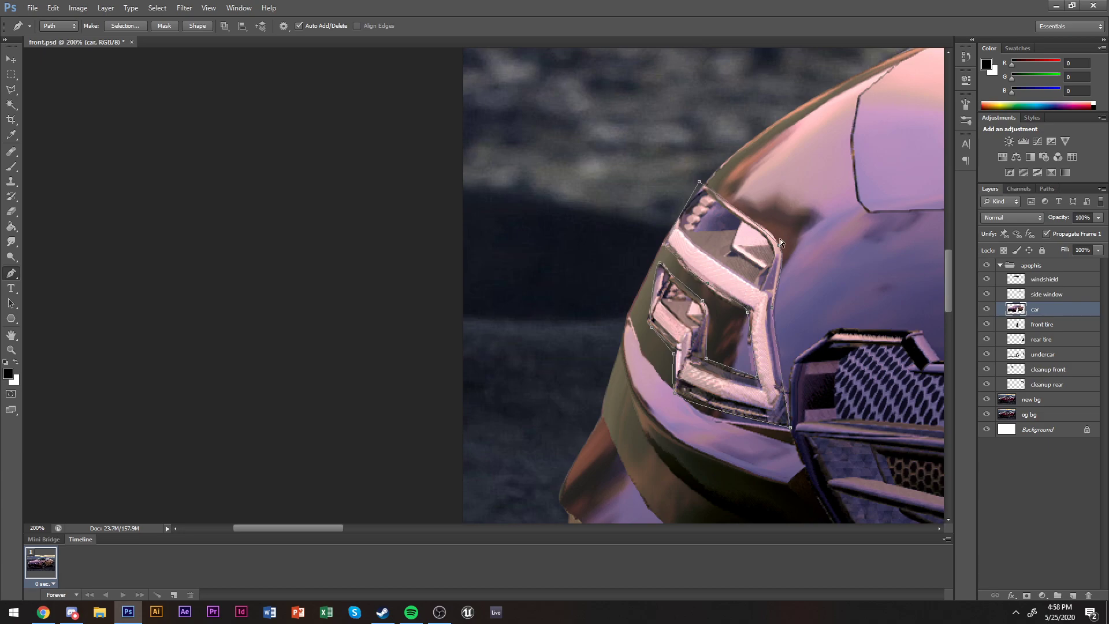
key("z")
left_click(658, 285, "alt")
left_click(658, 286, "alt")
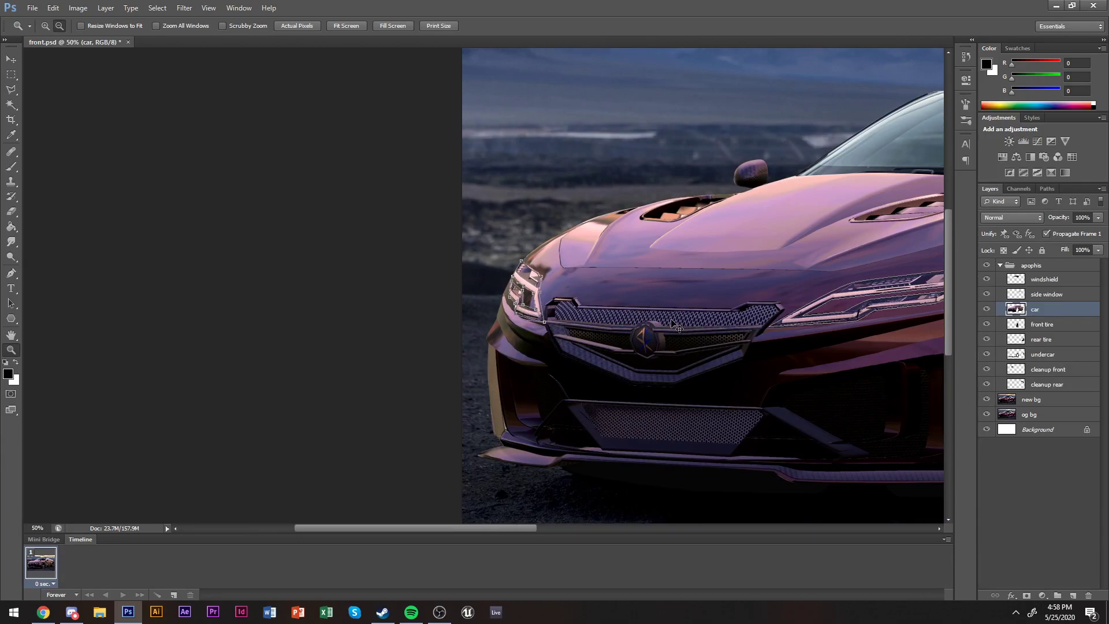
key("ctrl+Return")
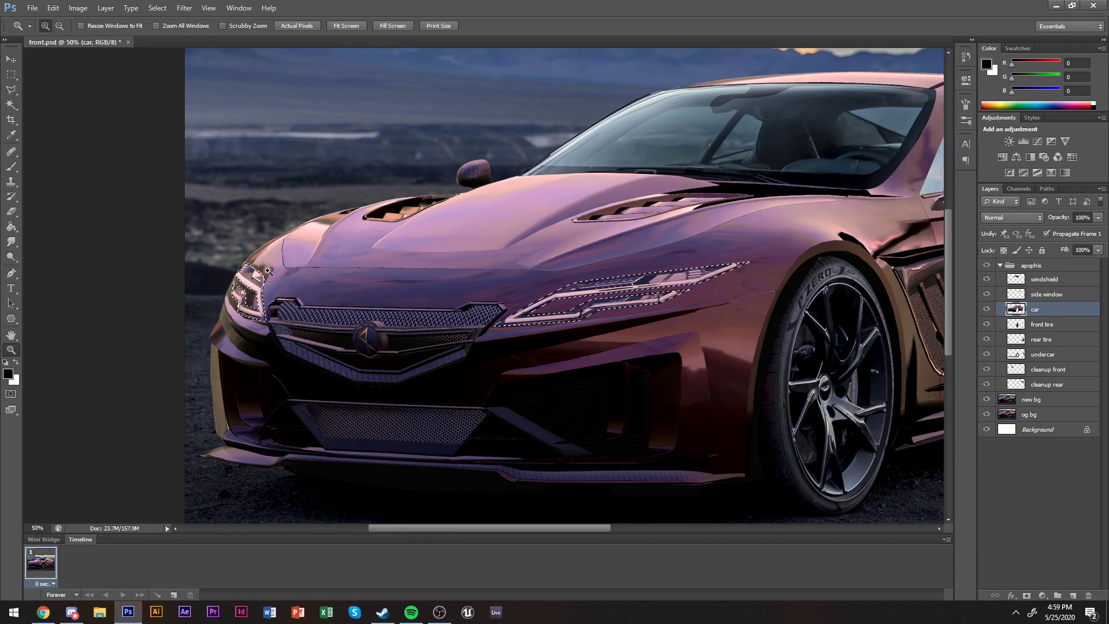
Inspect the selection edge at the far headlight, copy both headlights to a new layer and rename it headlight.
key("p")
key("z")
left_click_drag(242, 261, 263, 283)
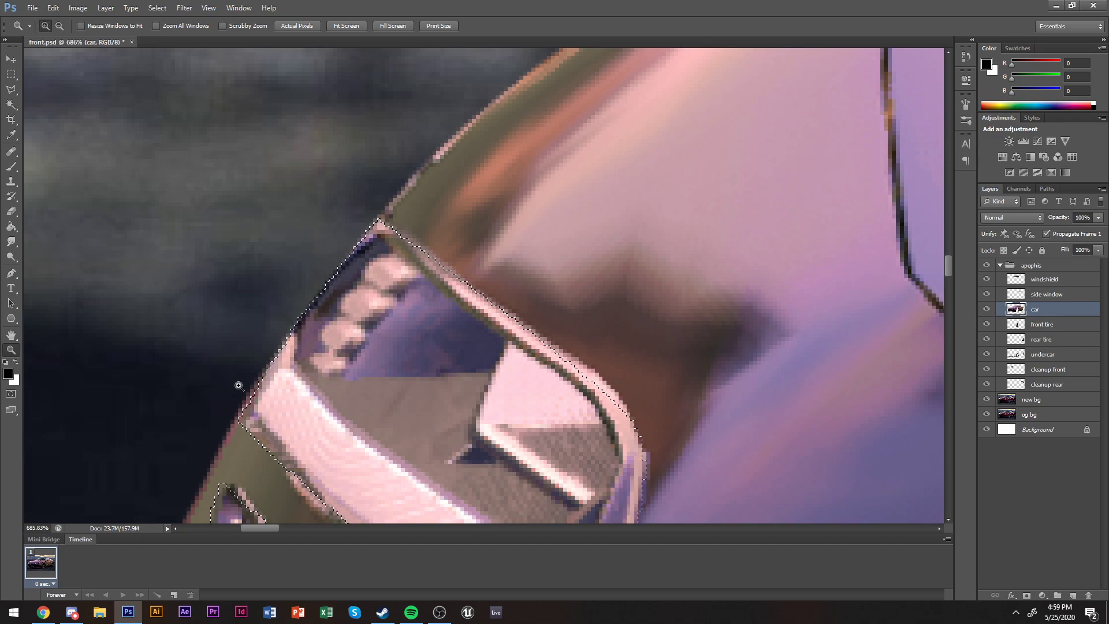
left_click(477, 258, "alt")
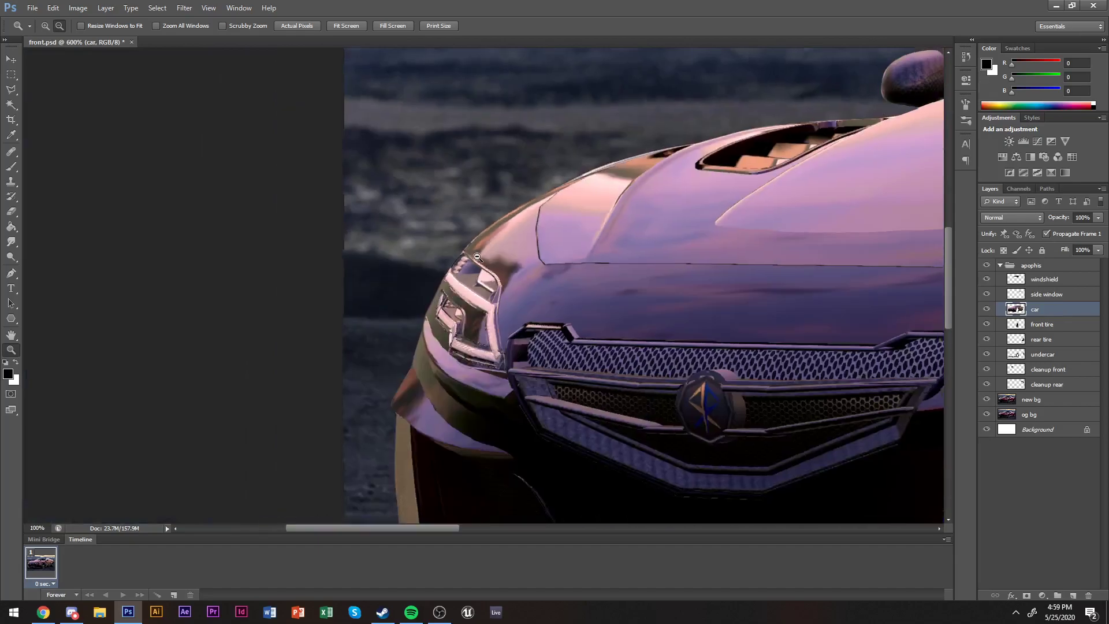
left_click(477, 257, "alt")
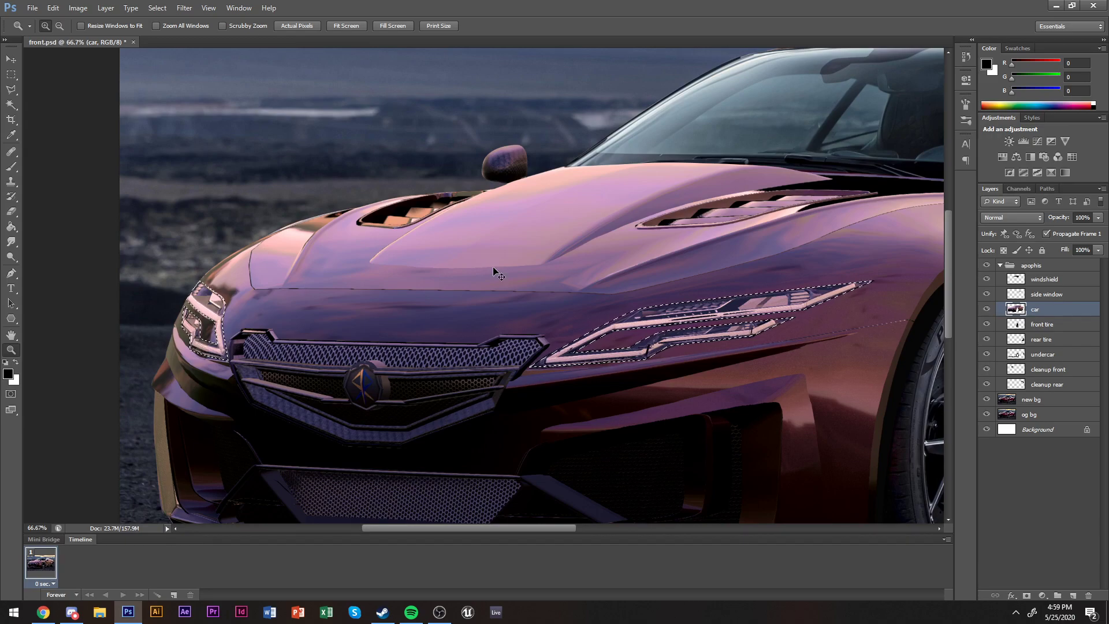
key("ctrl+j")
scroll(808, 335, "right", 1)
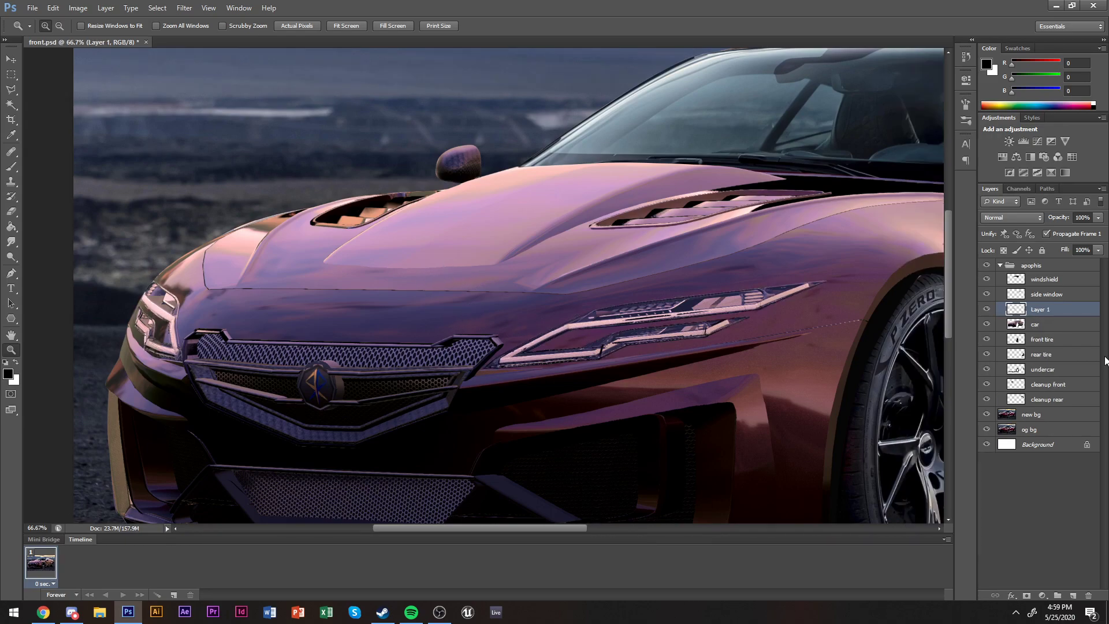
double_click(1039, 310)
type("headlight")
key("Return")
Toggle the apophis group to compare the headlights with the photo car's, and open then cancel a Hue/Saturation adjustment.
left_click(709, 346, "alt")
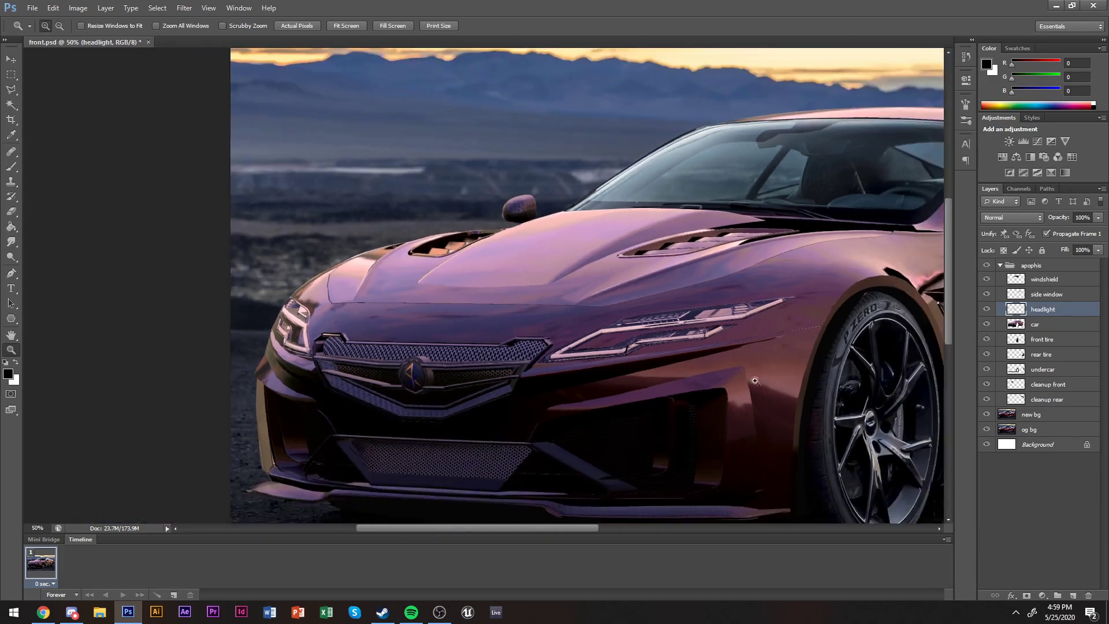
scroll(785, 419, "right", 2)
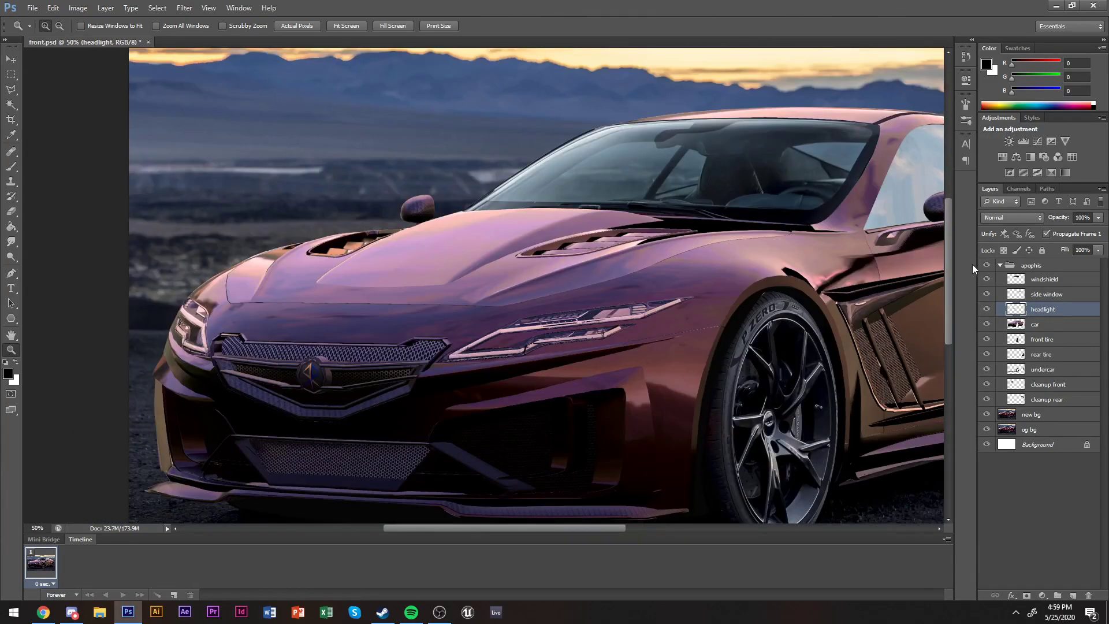
left_click(985, 265)
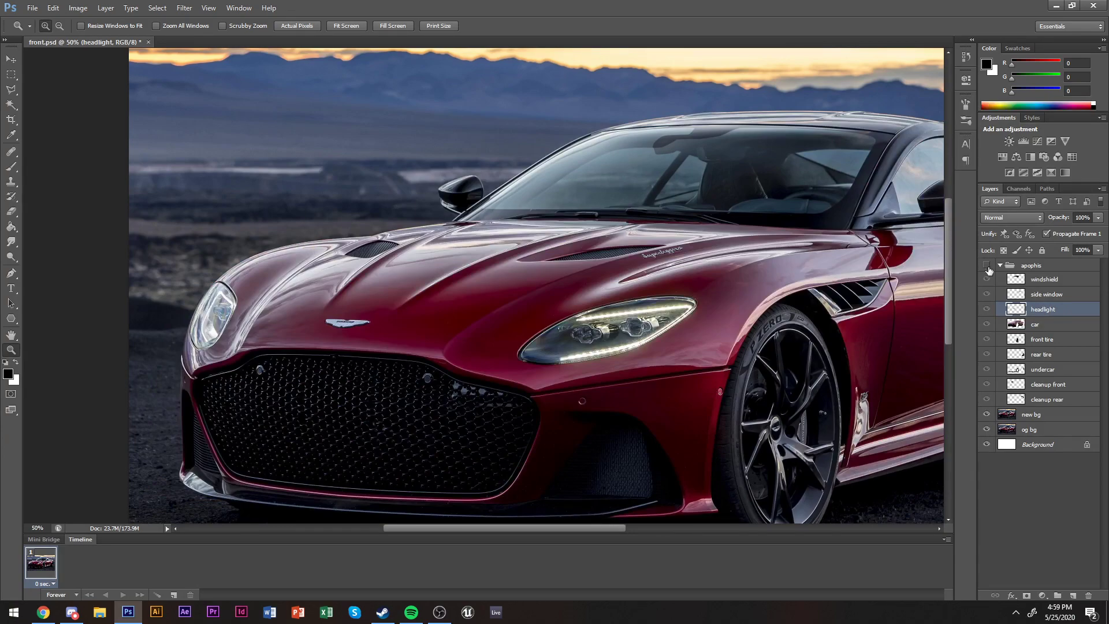
left_click(987, 269)
key("ctrl+u")
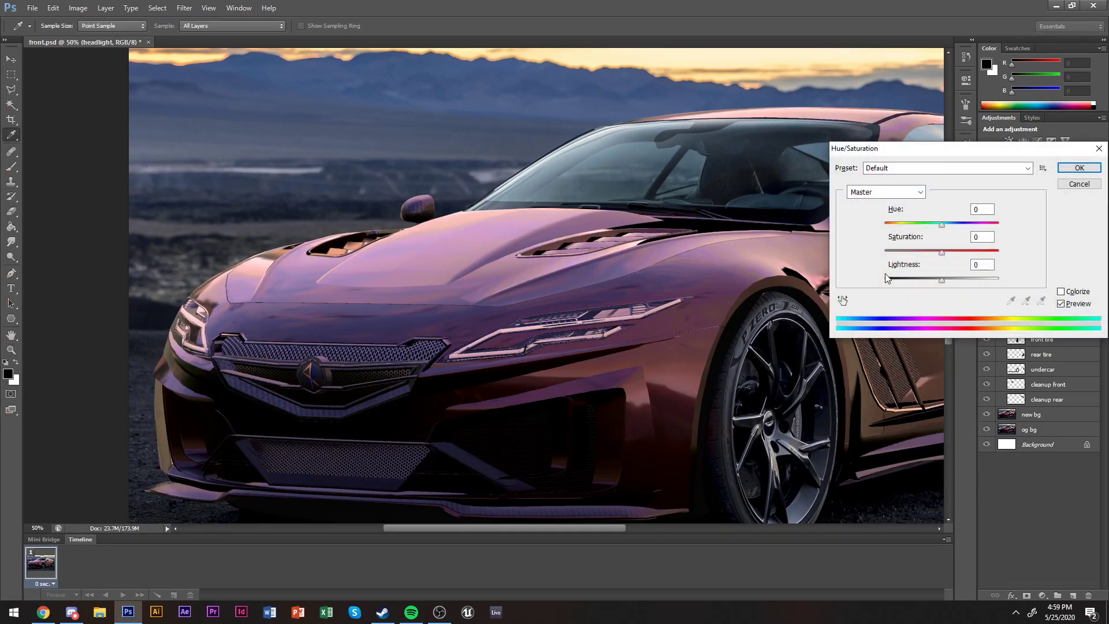
key("Escape")
Shift the headlight layer toward cyan and slightly toward yellow with Color Balance, then compare it against the original photo.
key("ctrl+b")
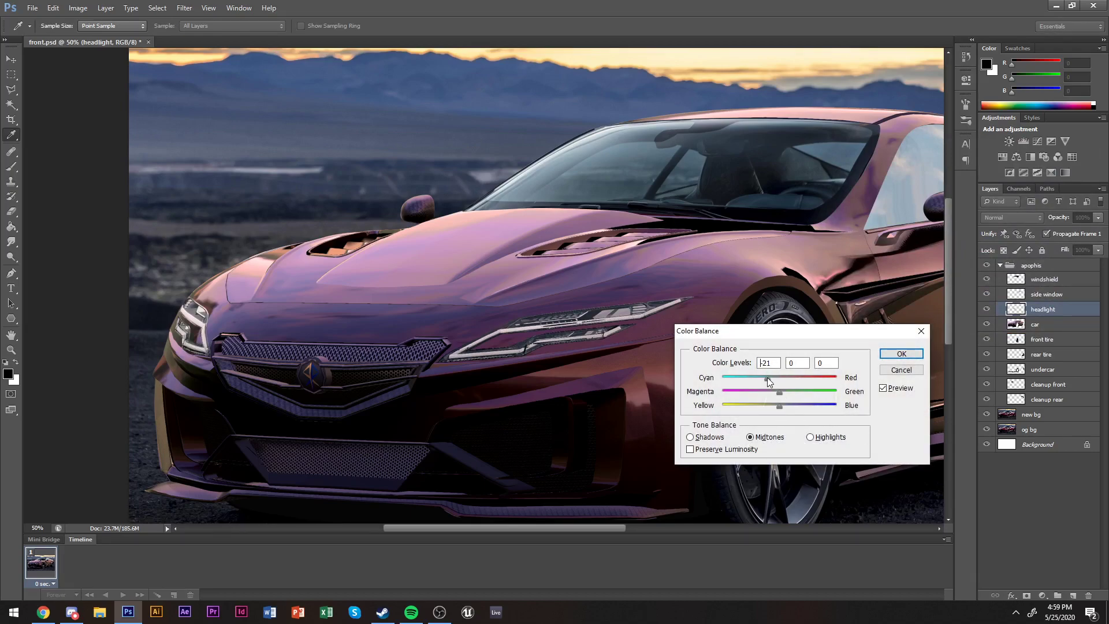
key("alt+s")
left_click_drag(778, 404, 773, 407)
left_click(900, 354)
key("z")
left_click(987, 266)
left_click(987, 266)
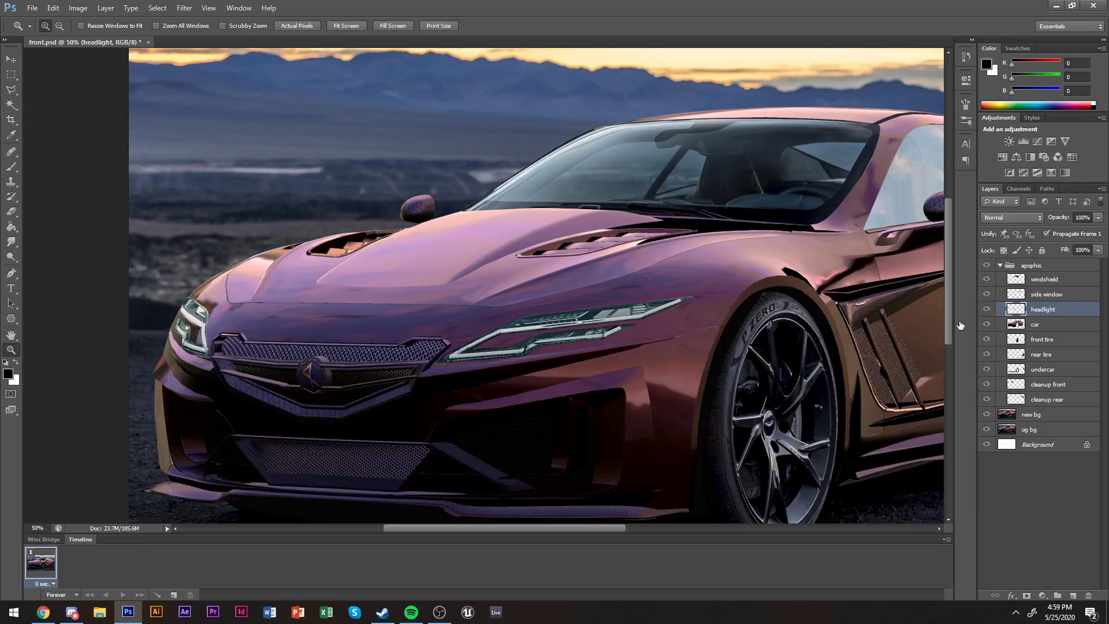
Darken the headlight layer's midtones with a Curves point at input 132 and output 104.
key("ctrl+u")
key("Escape")
key("ctrl+m")
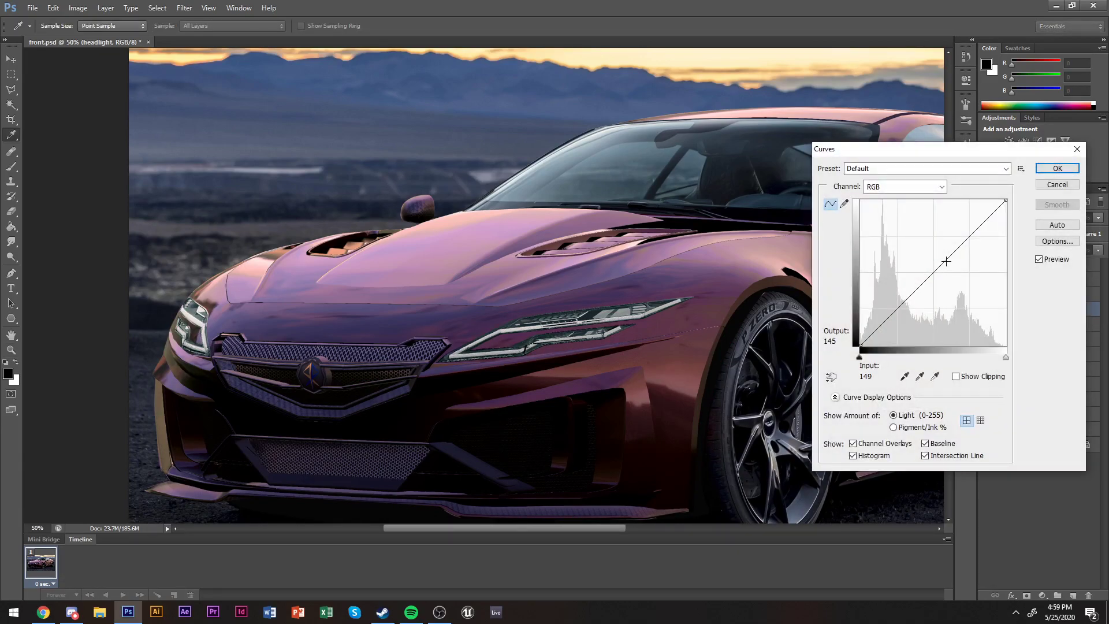
key("Escape")
key("z")
key("ctrl+m")
left_click_drag(934, 271, 936, 285)
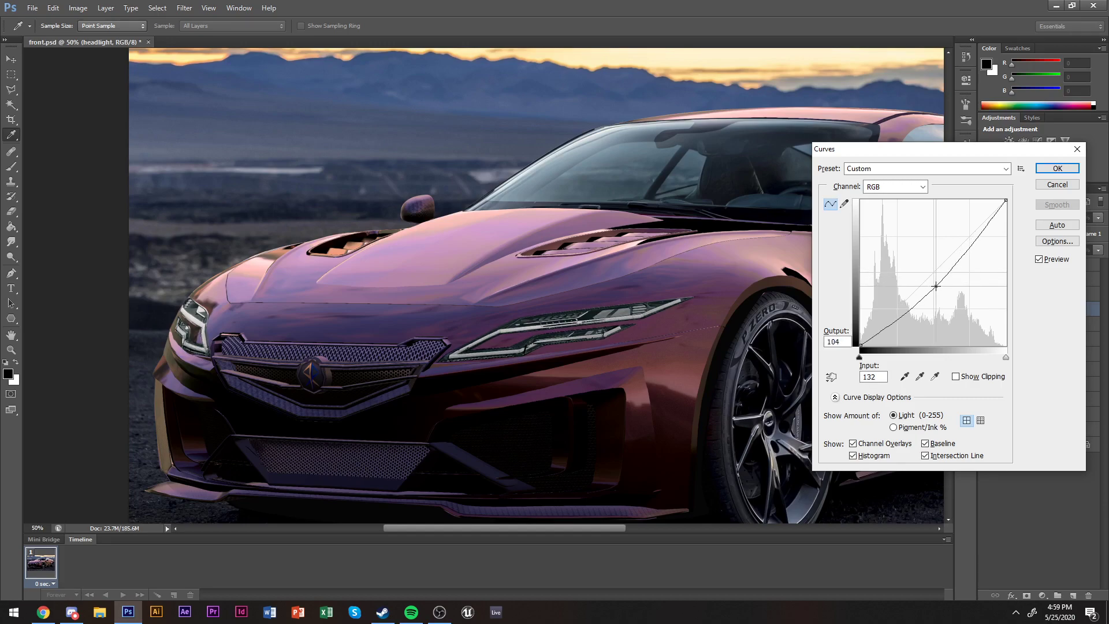
key("Return")
key("z")
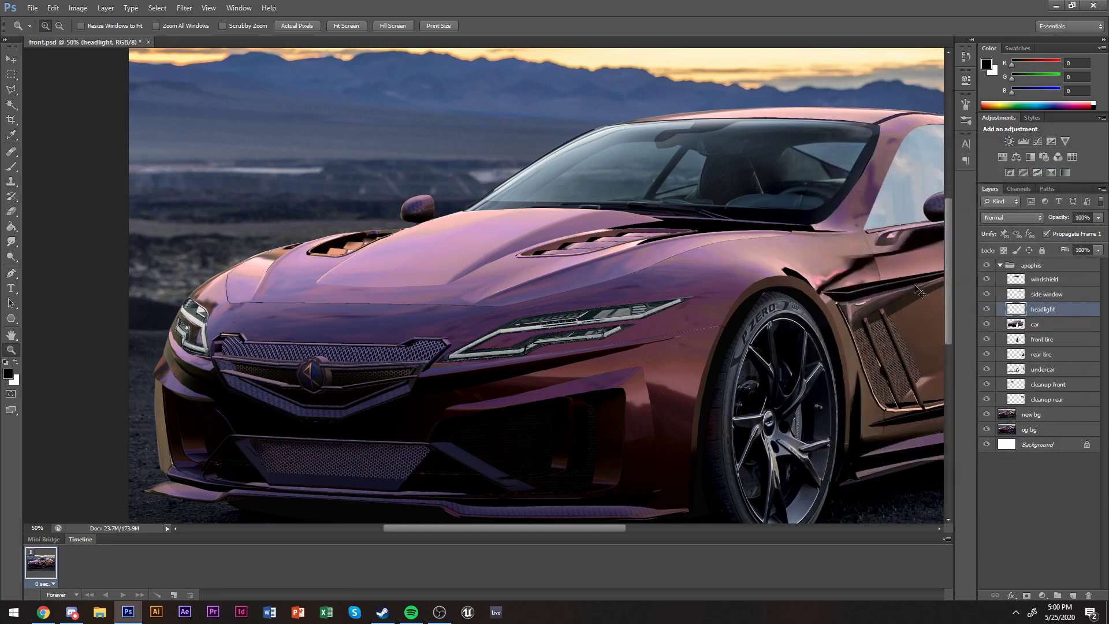
Boost the headlight layer's contrast with Curves, setting a highlight point at input 219, output 234 and pulling the midtones down.
left_click(743, 328, "alt")
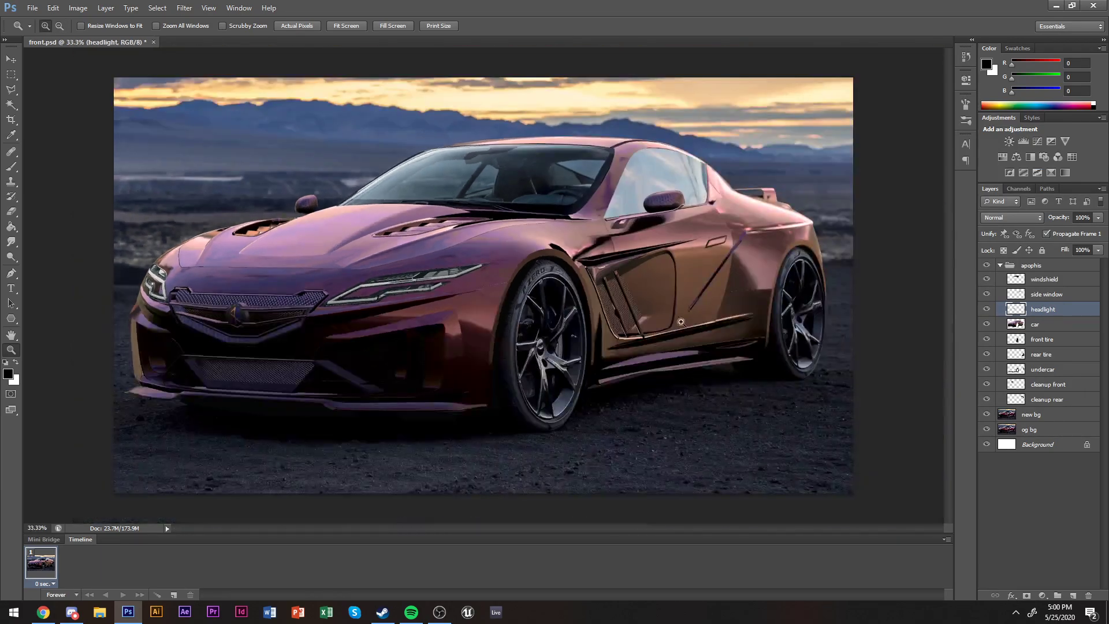
key("ctrl+m")
left_click_drag(979, 219, 985, 212)
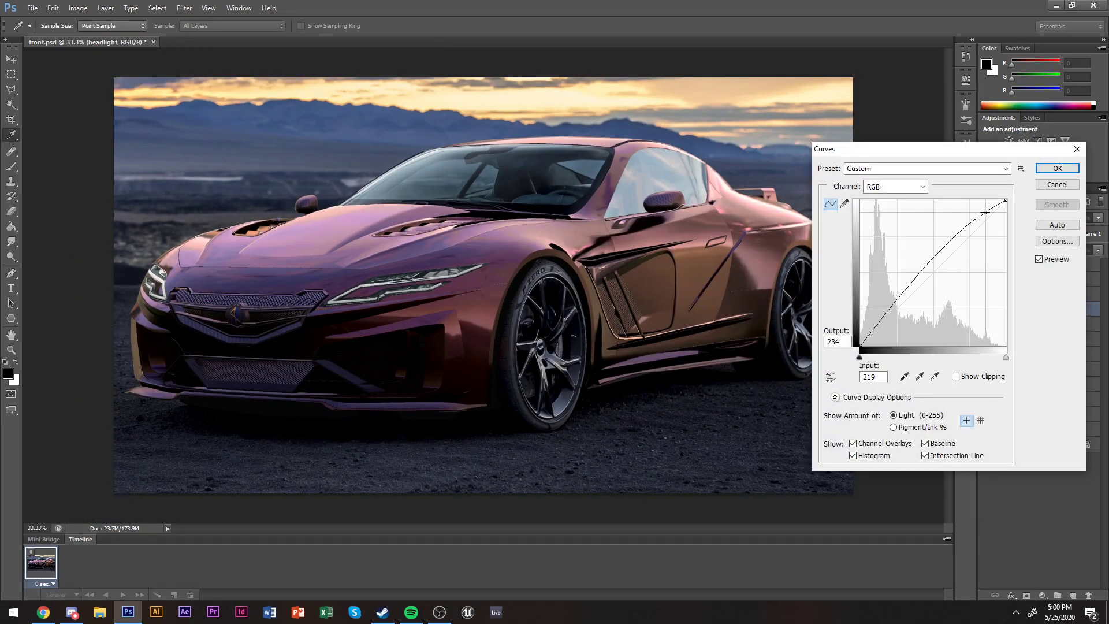
left_click_drag(918, 281, 918, 287)
key("Return")
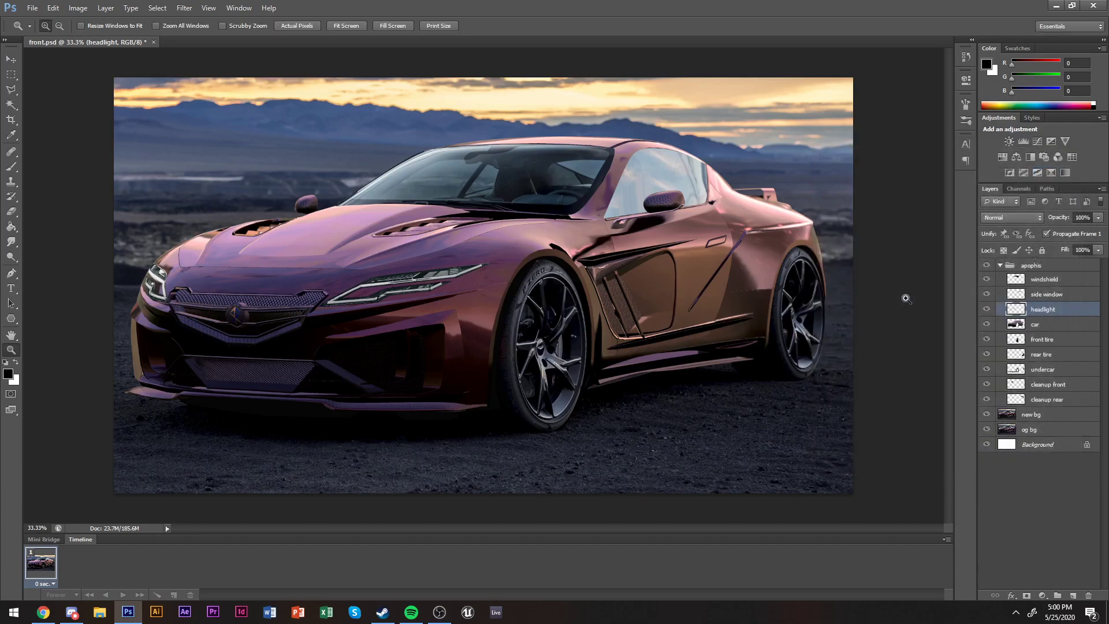
Compare the apophis group with the photo underneath, then nudge the front tire layer slightly left.
left_click(986, 265)
left_click(986, 265)
left_click(1043, 341)
key("v")
key("Left")
key("Left")
key("Left")
key("Left")
key("Left")
key("Left")
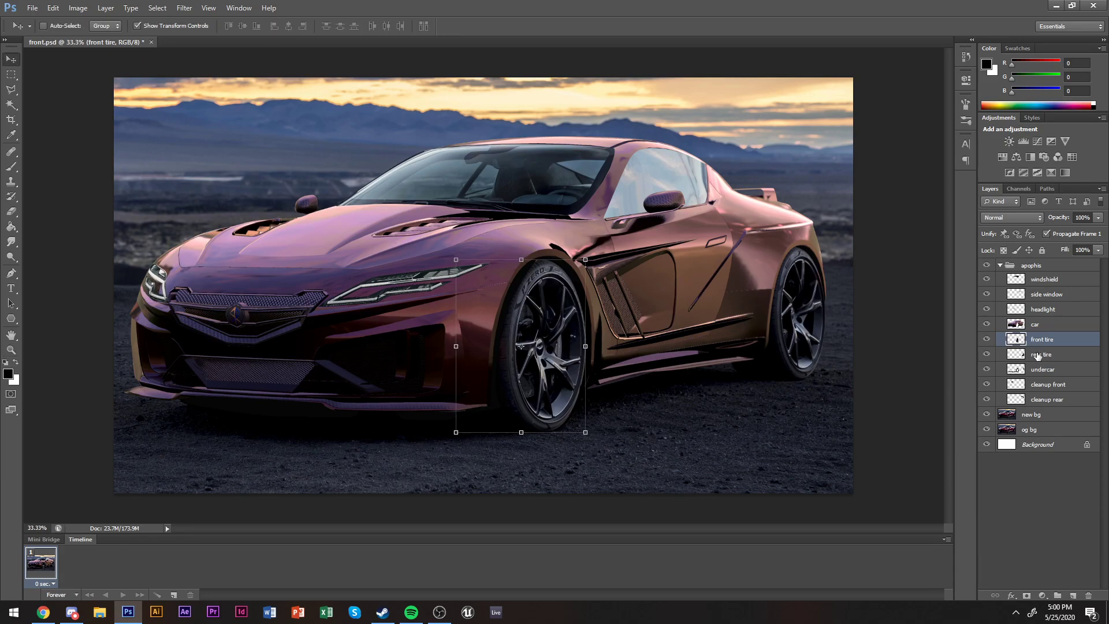
Inspect the undercar layer around the front wheel by toggling its visibility, and save the document.
key("z")
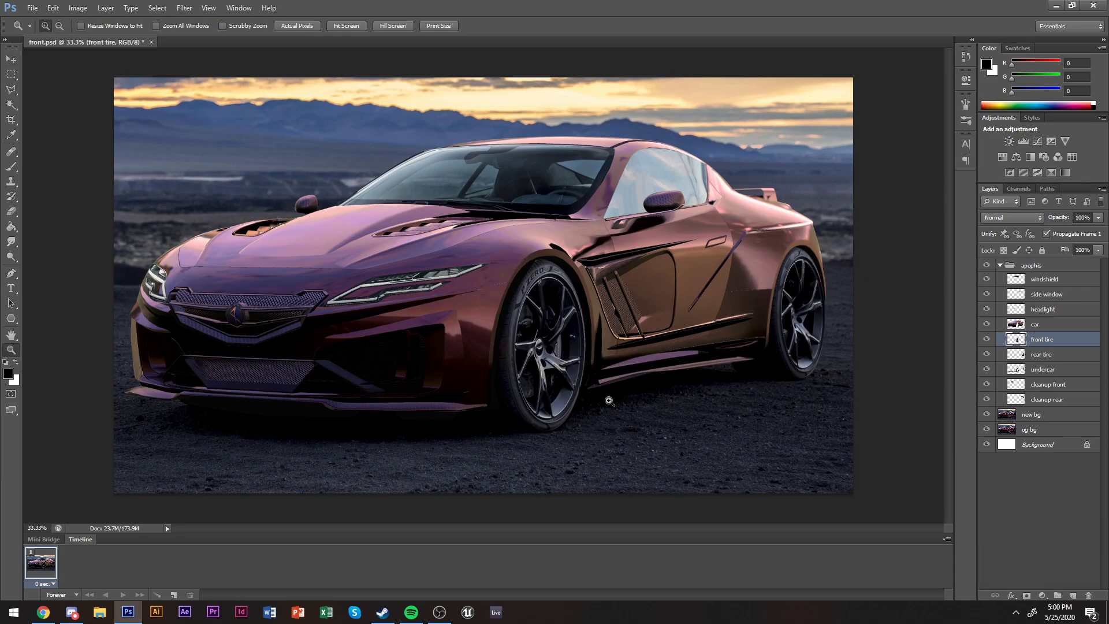
left_click(550, 426)
key("b")
left_click(1039, 386)
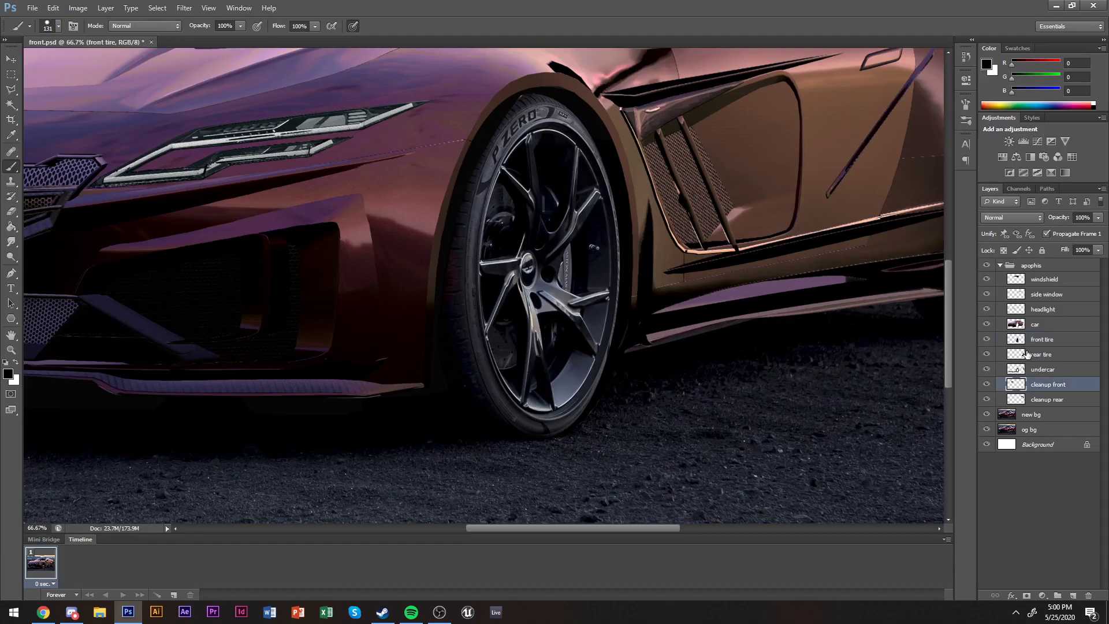
left_click(1039, 369)
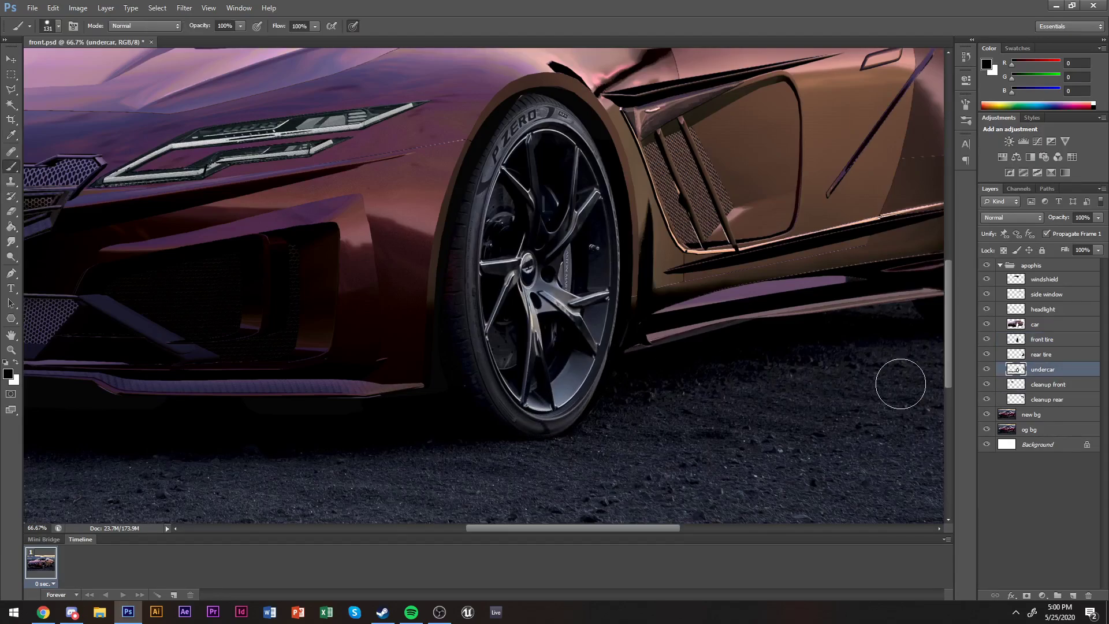
left_click(987, 369)
left_click(986, 369)
key("z")
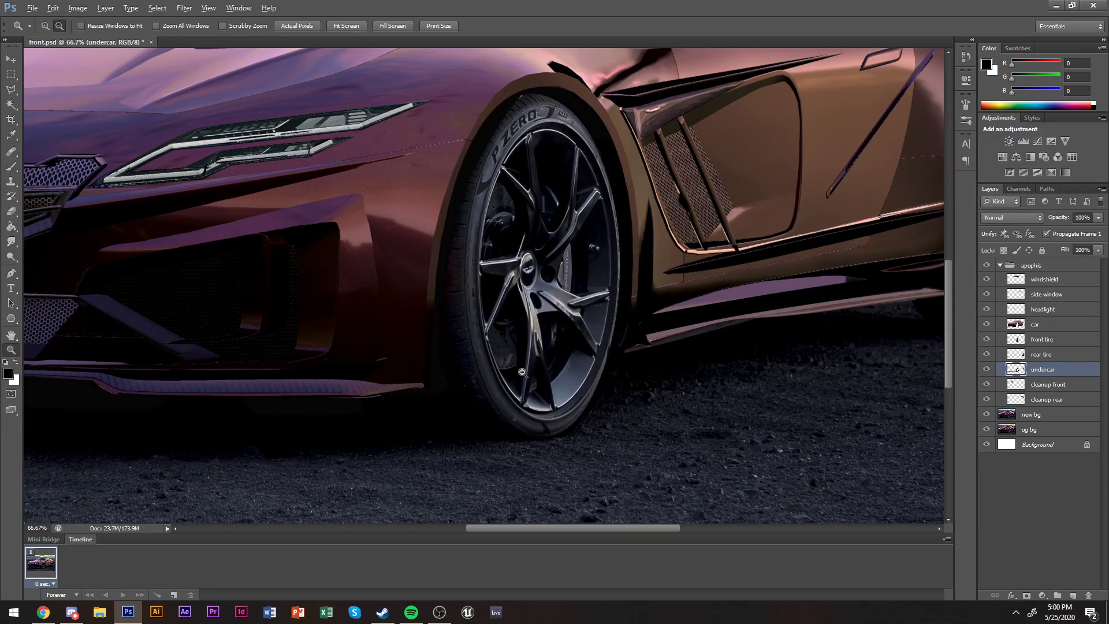
left_click(523, 373, "alt")
left_click(620, 281, "alt")
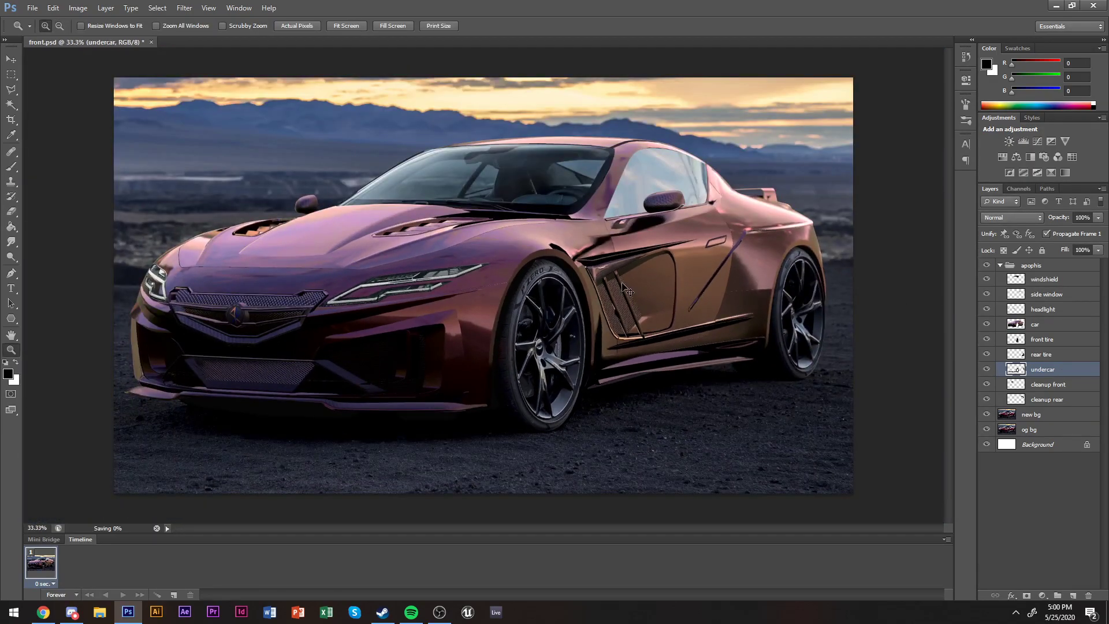
Check the YouTube livestream page and the Discord automation-1 channel, then return to Photoshop.
key("alt+Tab")
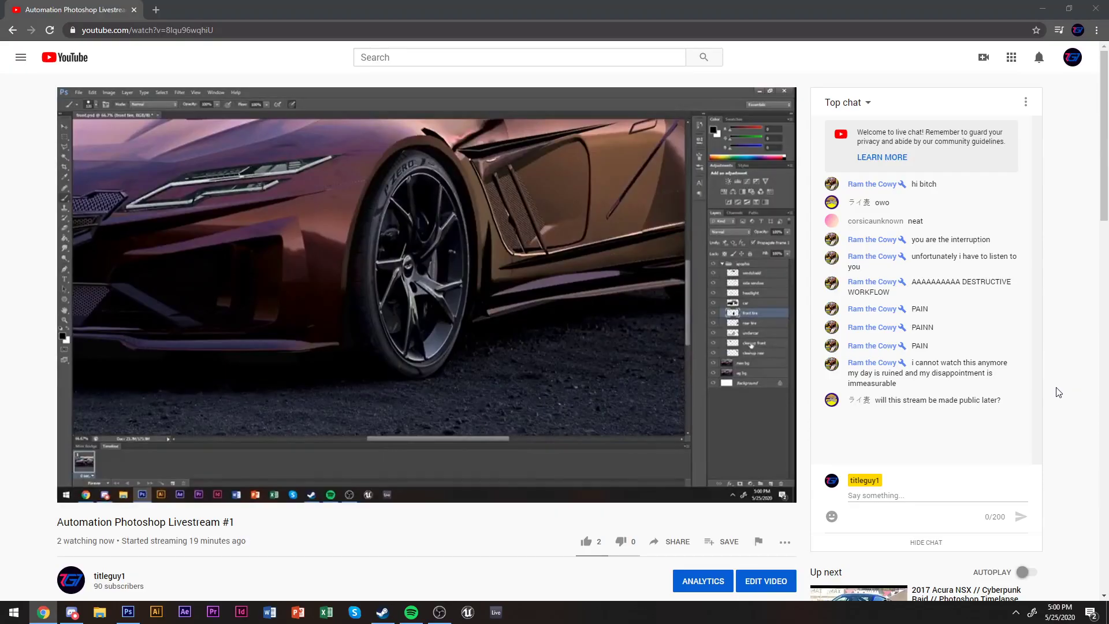
key("alt+Tab")
key("alt+Tab")
key("alt+Tab")
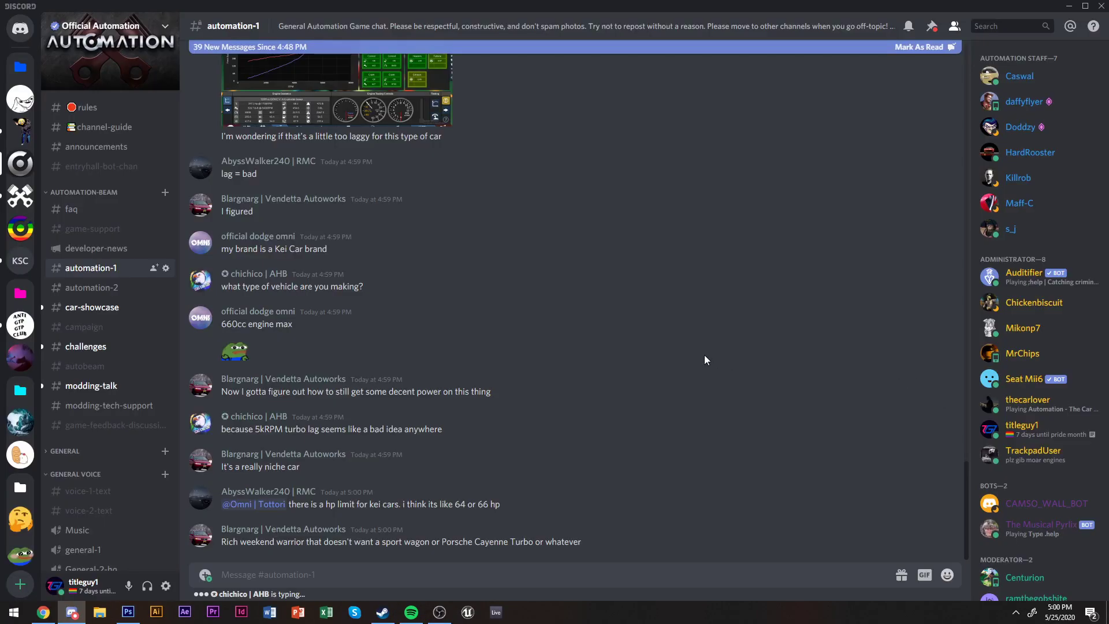
key("alt+Tab")
key("alt+Tab")
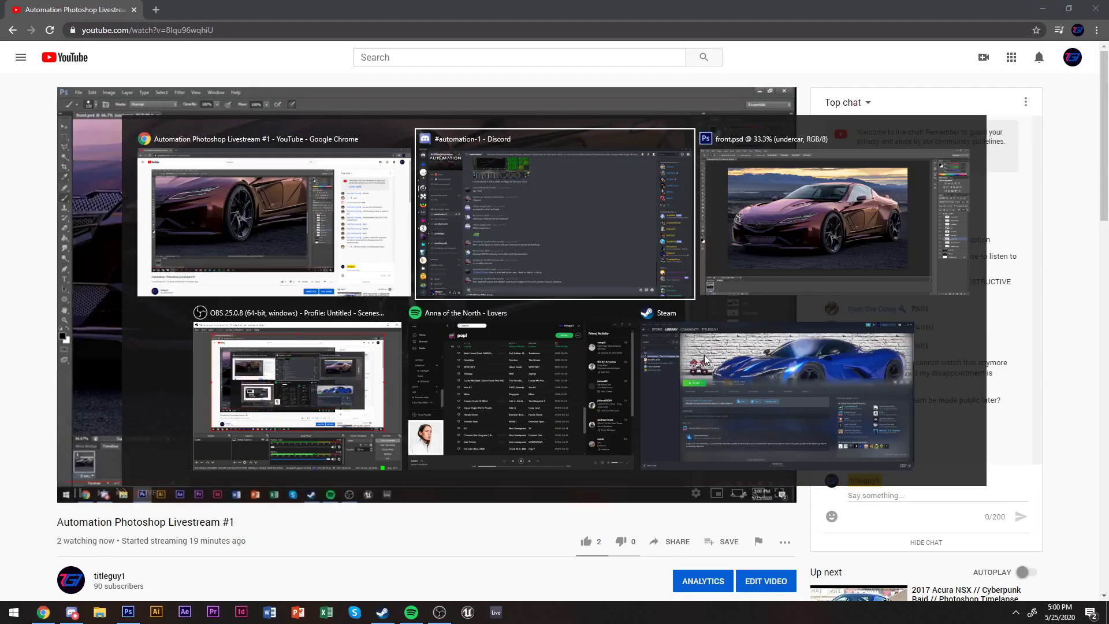
key("alt+Tab")
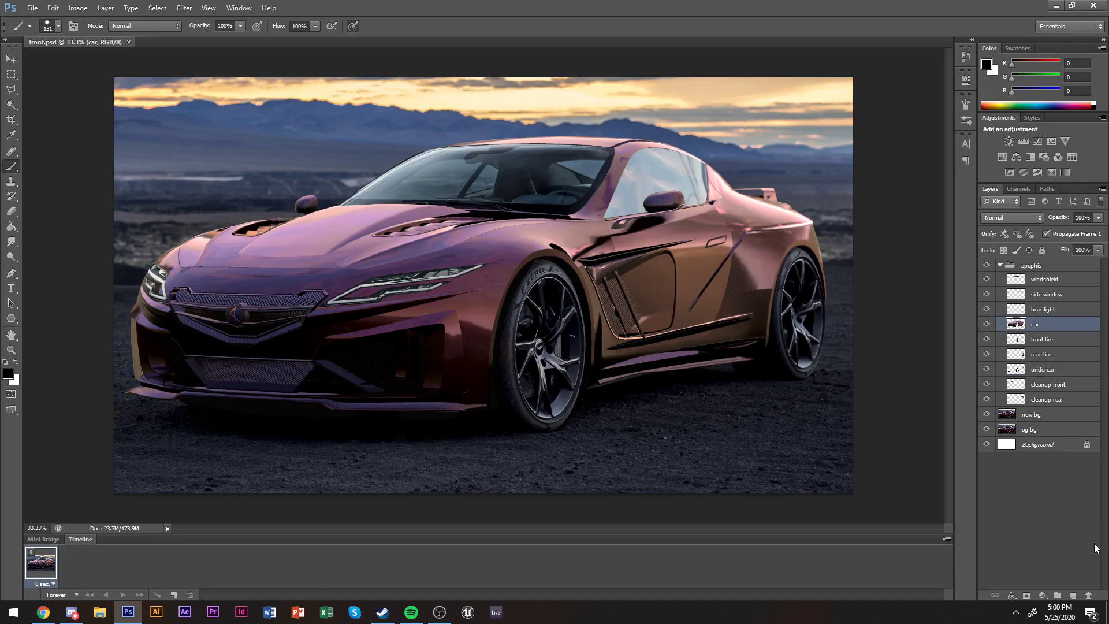
Add a new layer directly above the headlight layer for work on the near headlight.
left_click(1034, 306)
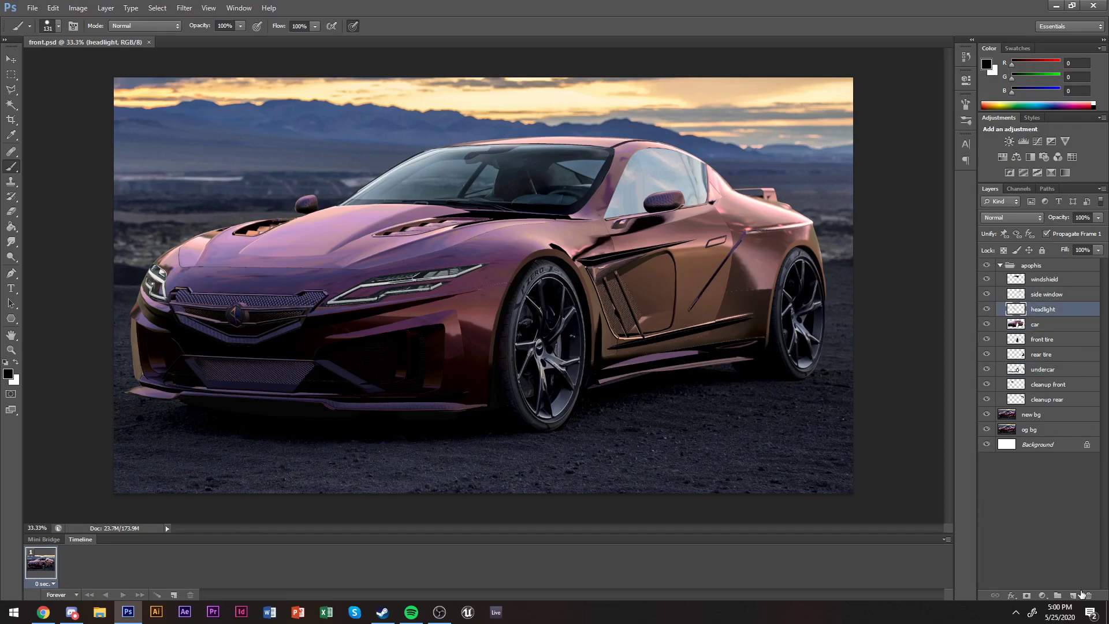
left_click(1073, 595)
key("z")
left_click(276, 283)
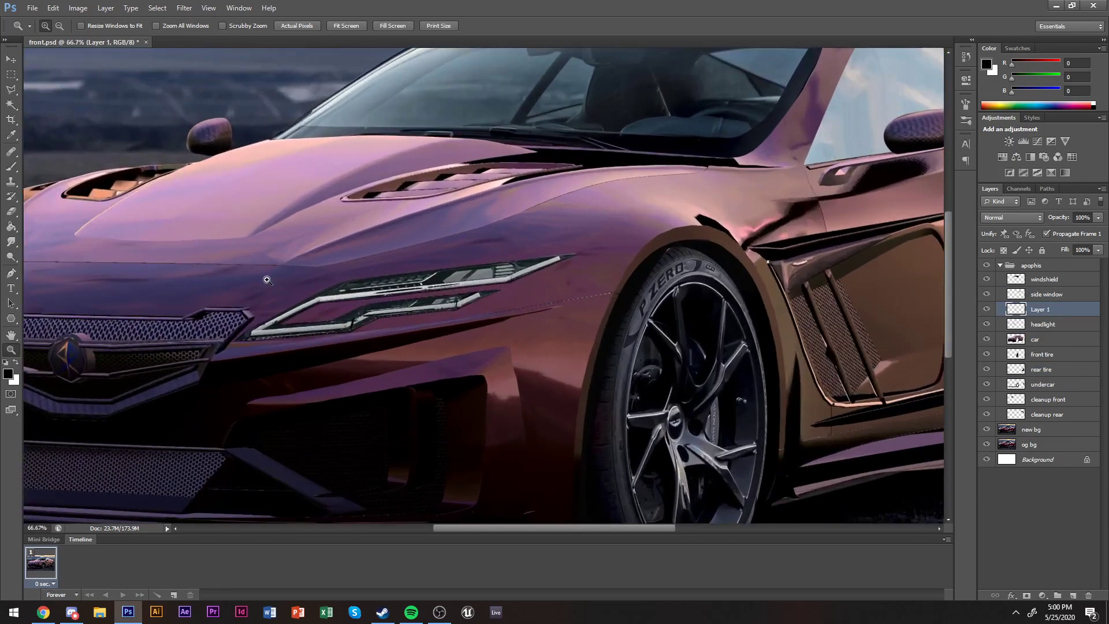
scroll(276, 283, "up", 1)
Try to trace the near headlight's light strip with the Pen tool, and undo the path while keeping the new layer.
key("p")
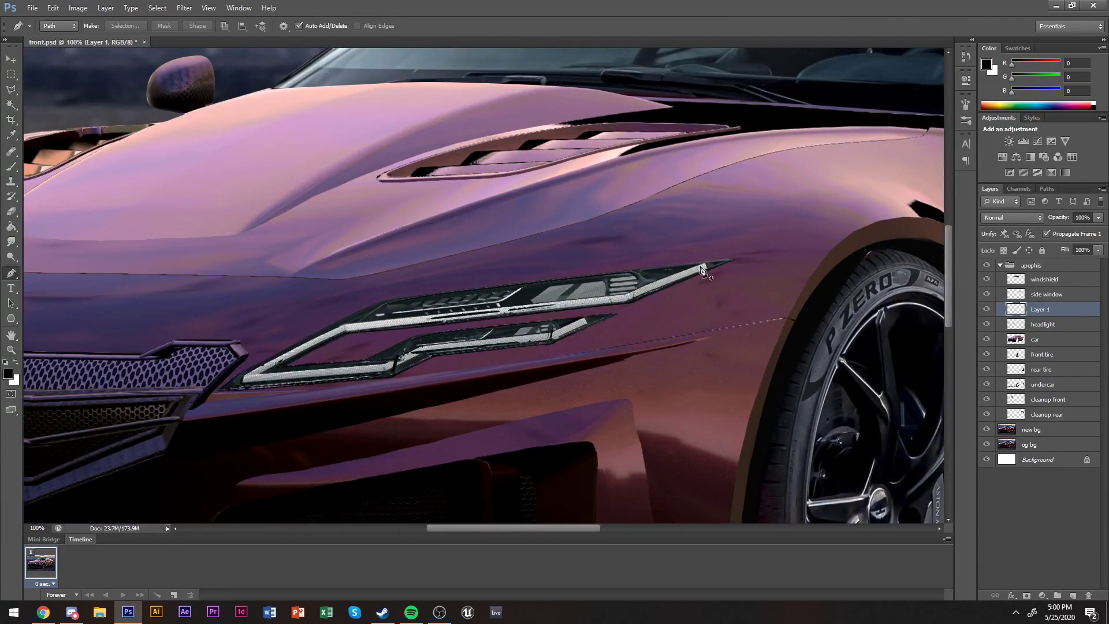
left_click(704, 267)
left_click(344, 327)
left_click(252, 378)
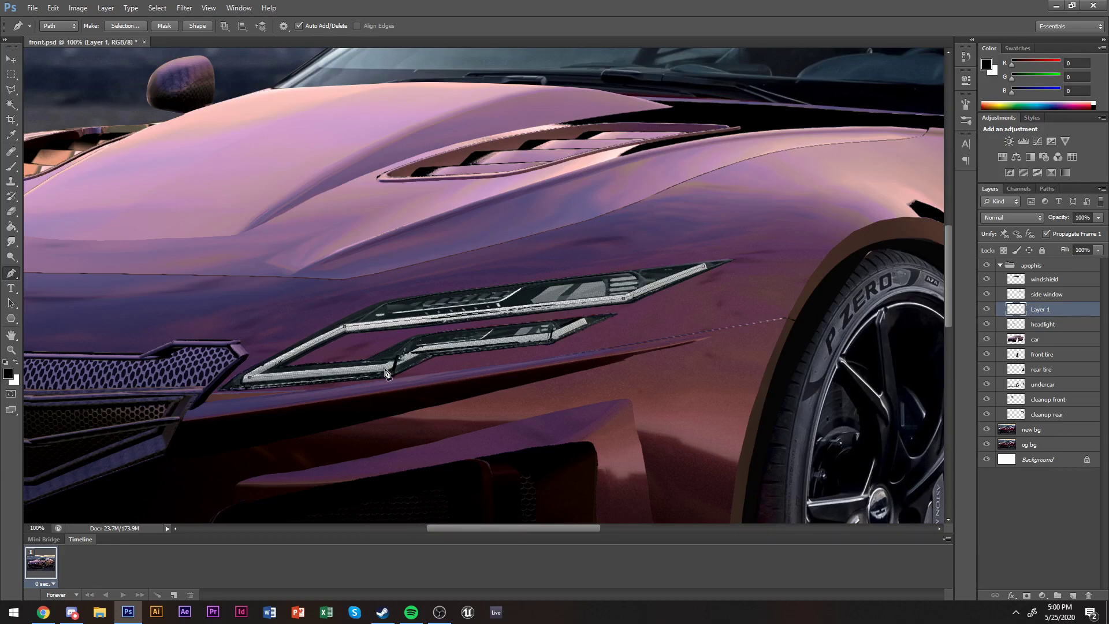
left_click(551, 336)
scroll(643, 341, "left", 10)
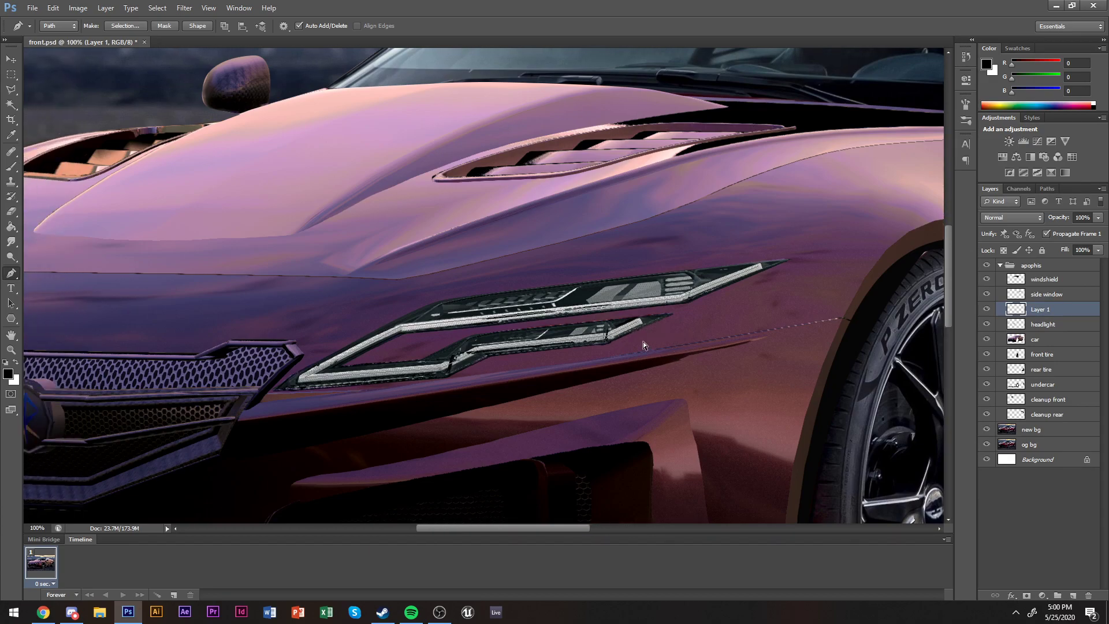
scroll(553, 386, "left", 2)
scroll(377, 357, "right", 9)
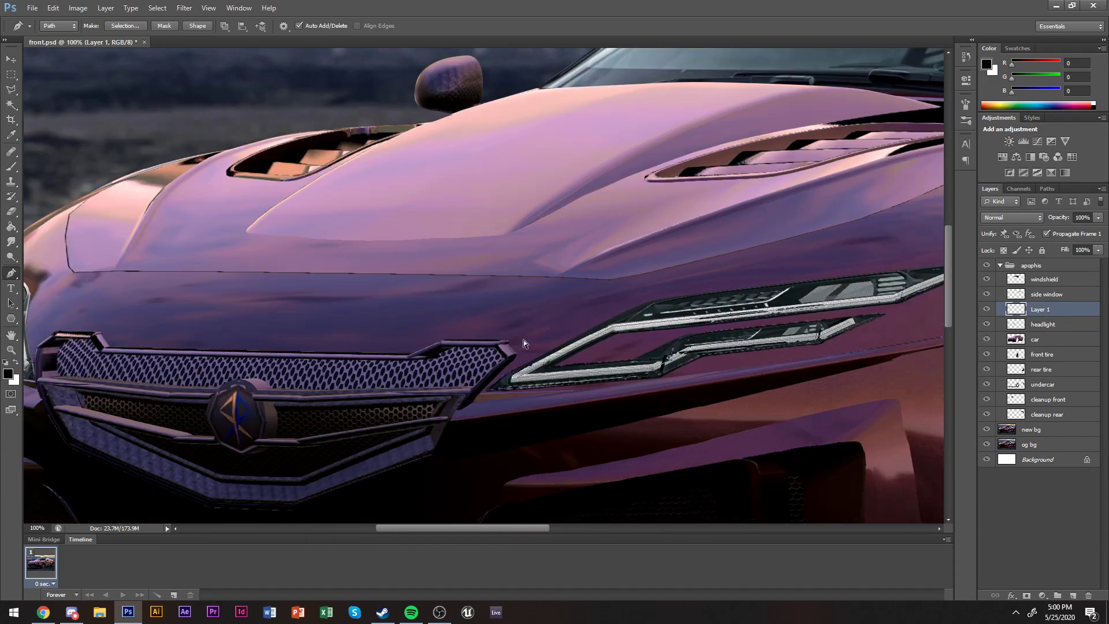
scroll(554, 341, "left", 2)
scroll(553, 346, "left", 7)
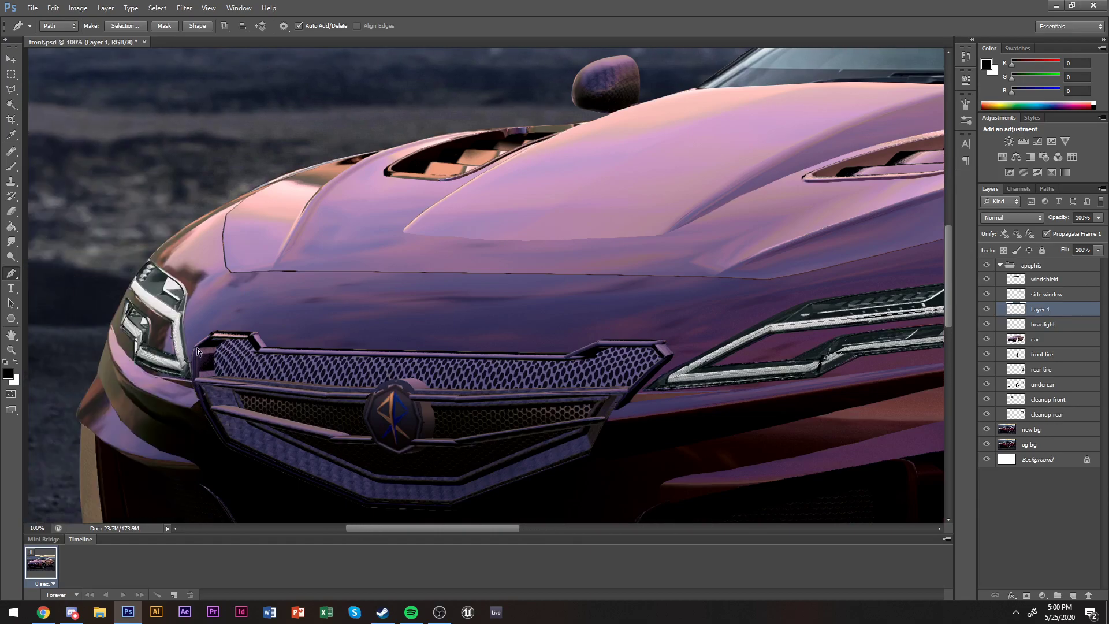
scroll(193, 351, "right", 9)
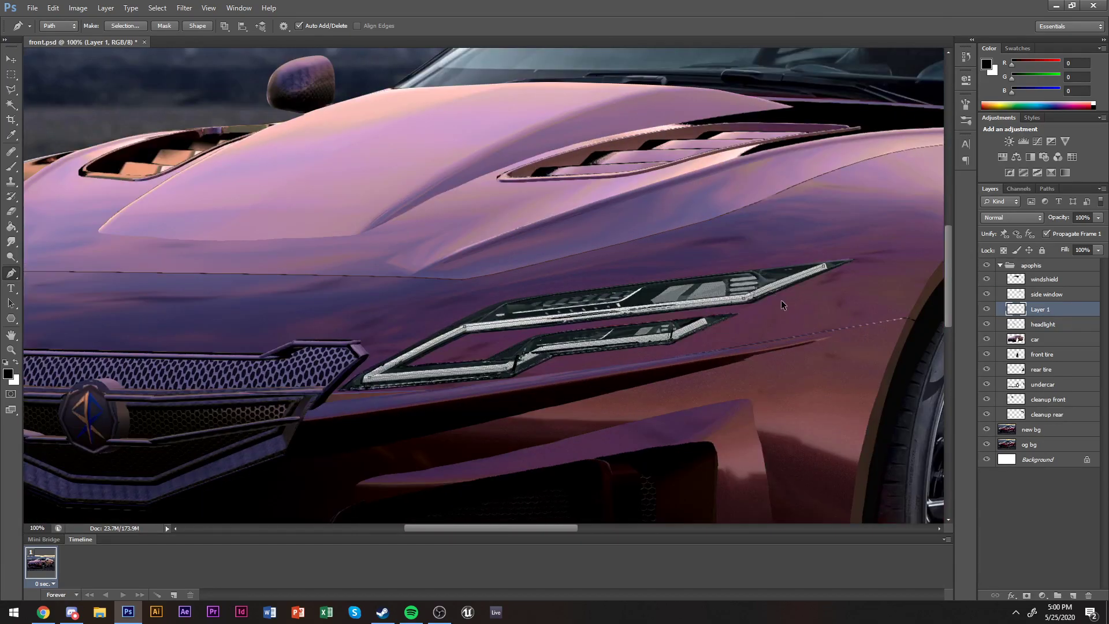
key("ctrl+z")
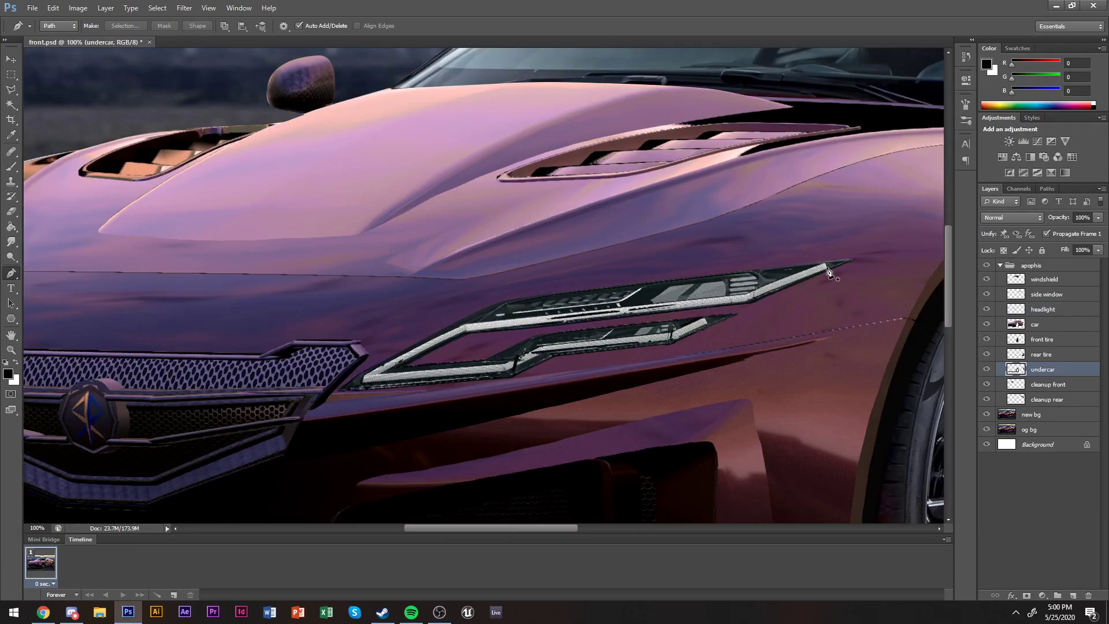
key("ctrl+z")
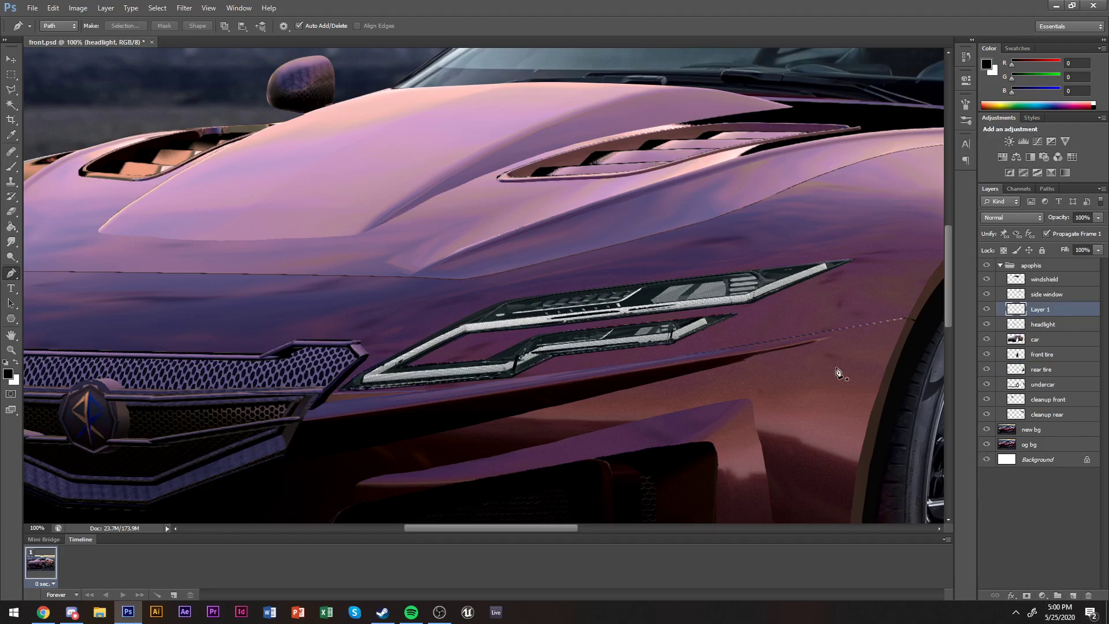
Trace the light strips inside both headlights with the Pen tool and convert the paths to a selection.
left_click(844, 262)
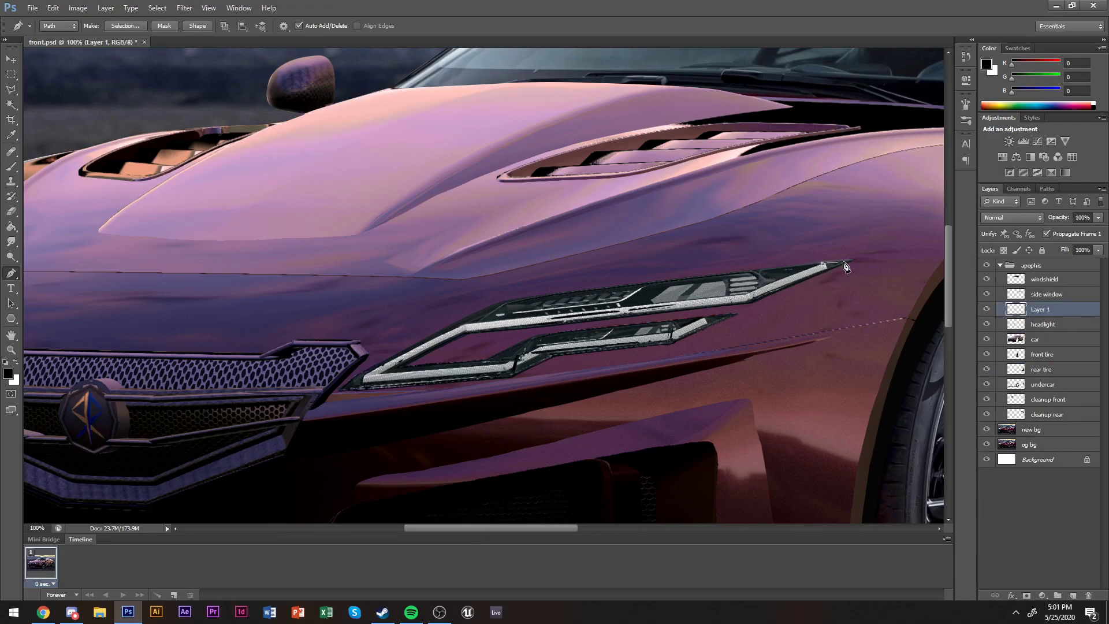
left_click(748, 301)
left_click(511, 365)
left_click(541, 346)
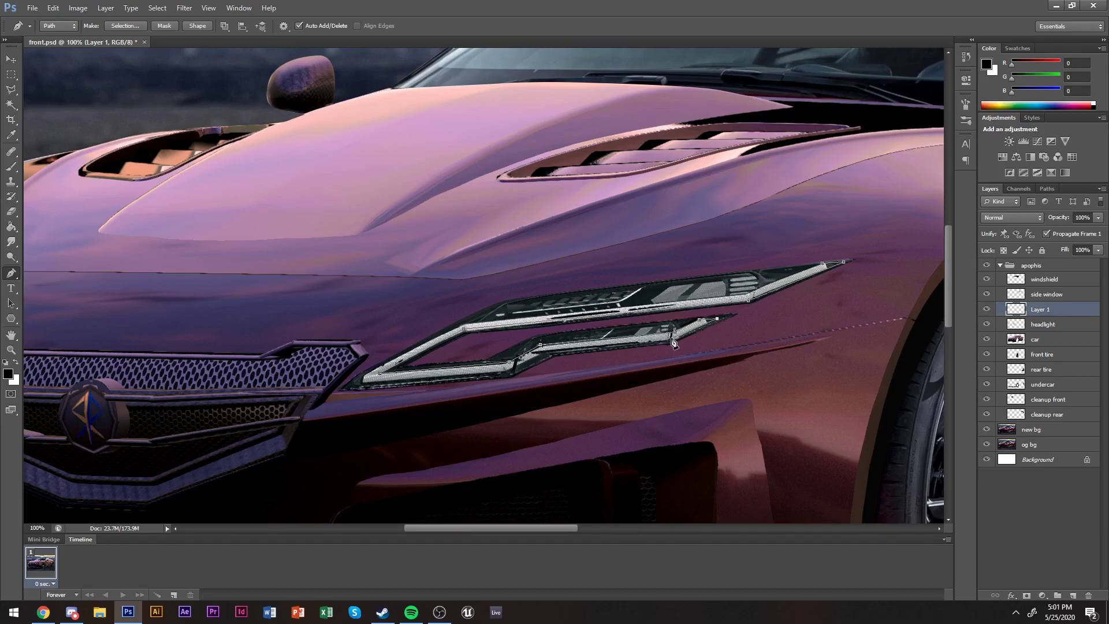
left_click(543, 351)
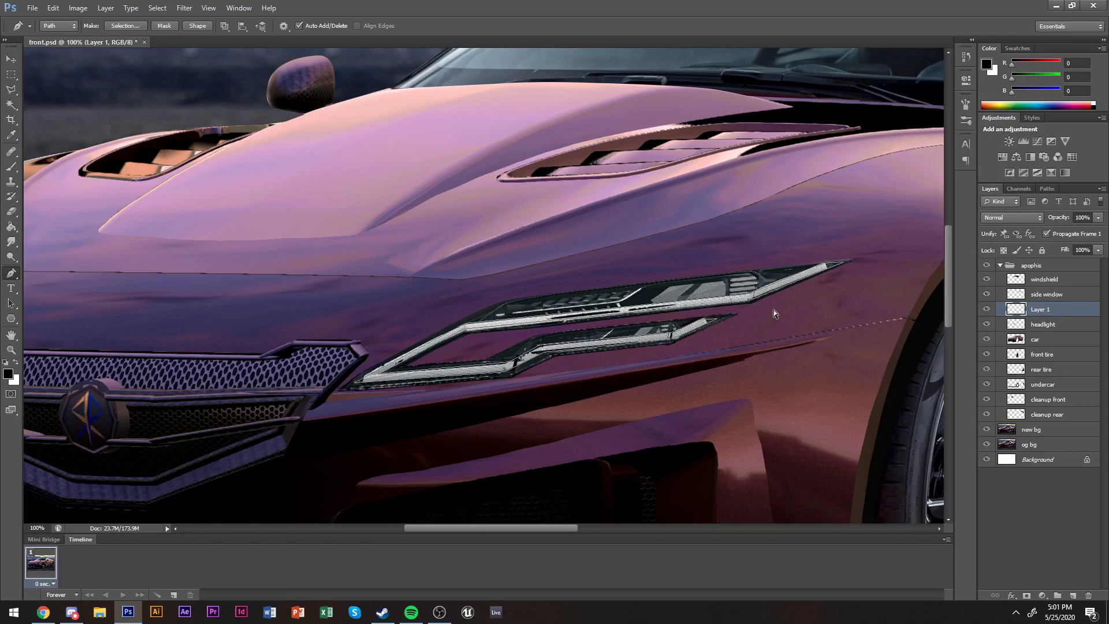
scroll(774, 310, "left", 10)
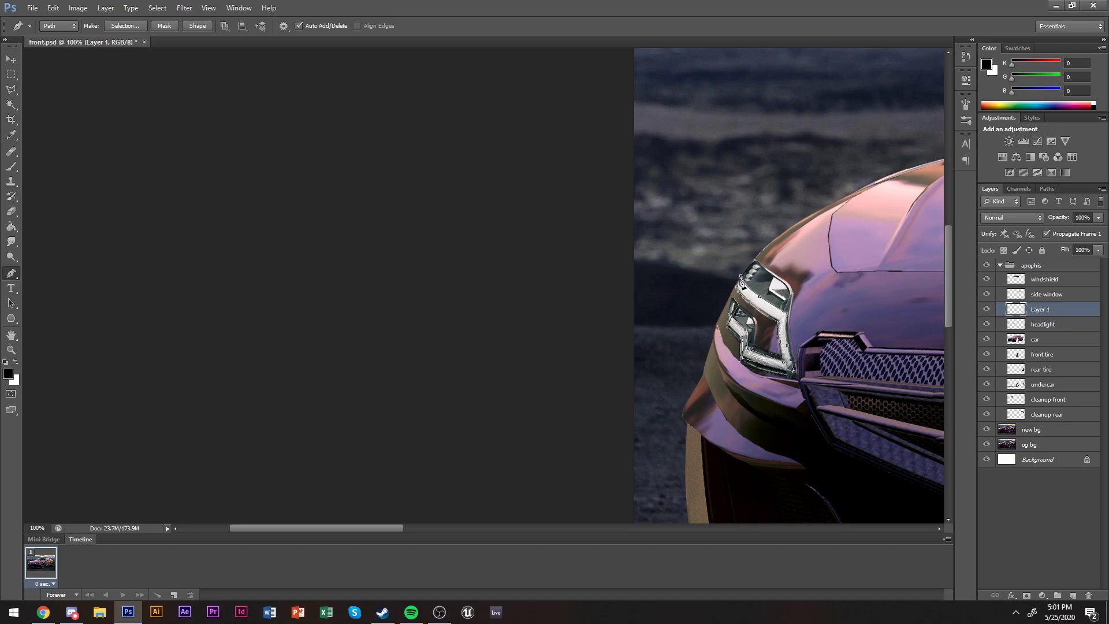
scroll(751, 294, "right", 10)
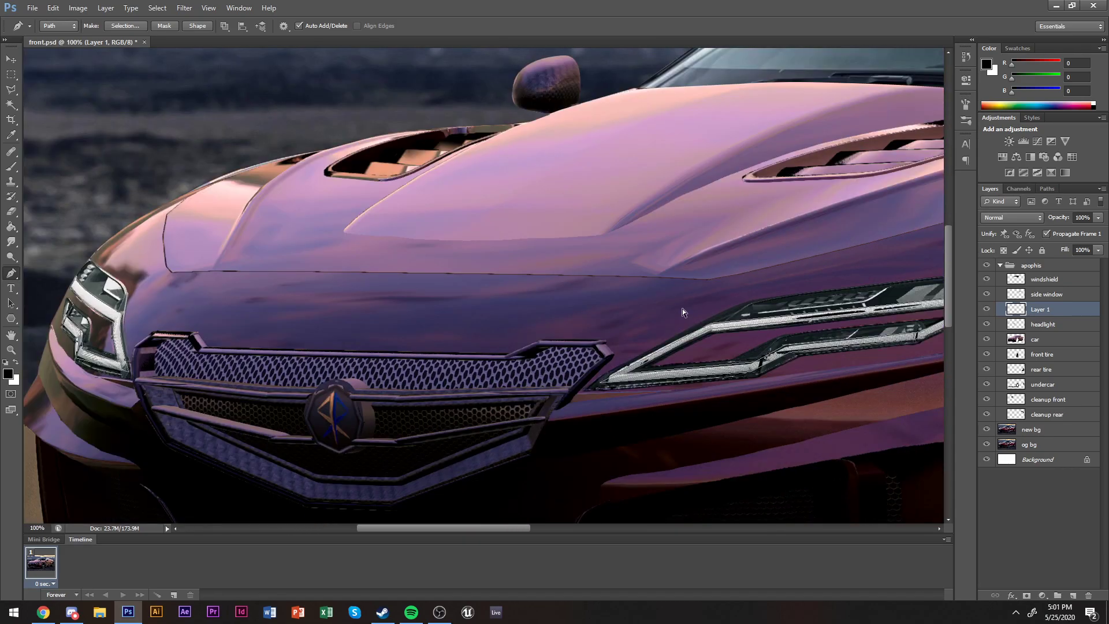
Paint the selected light strips of both headlights white on the new layer with a 131 px brush at 100% hardness.
key("x")
key("b")
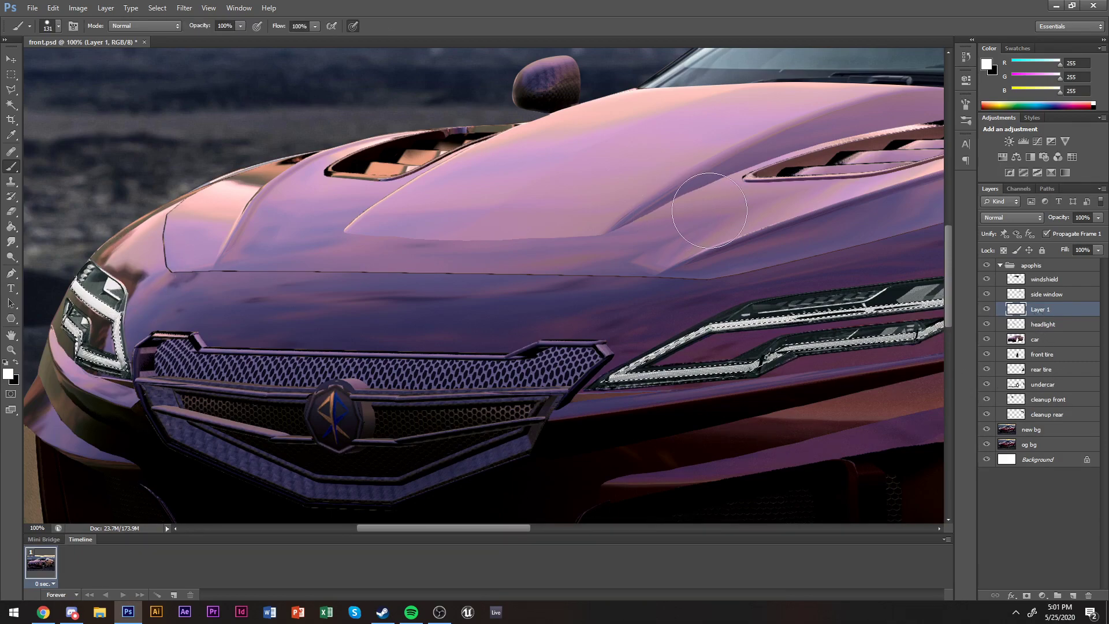
scroll(254, 335, "left", 2)
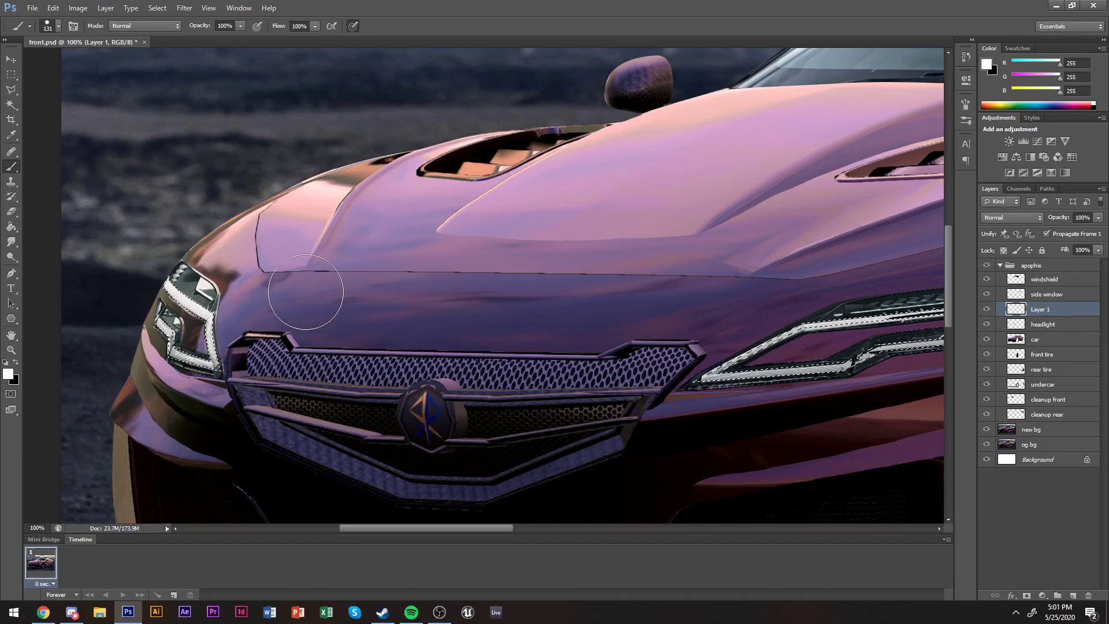
right_click(220, 237)
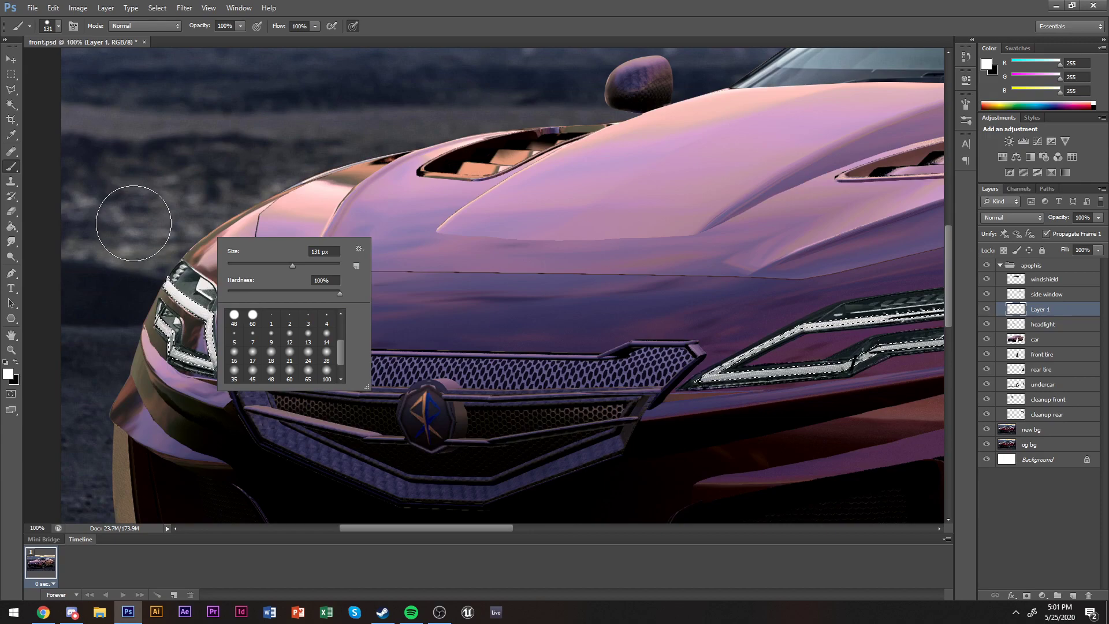
left_click_drag(168, 277, 197, 358)
scroll(434, 340, "right", 10)
mouse_move(384, 378)
left_mouse_down()
mouse_move(788, 269)
mouse_move(861, 266)
left_mouse_up()
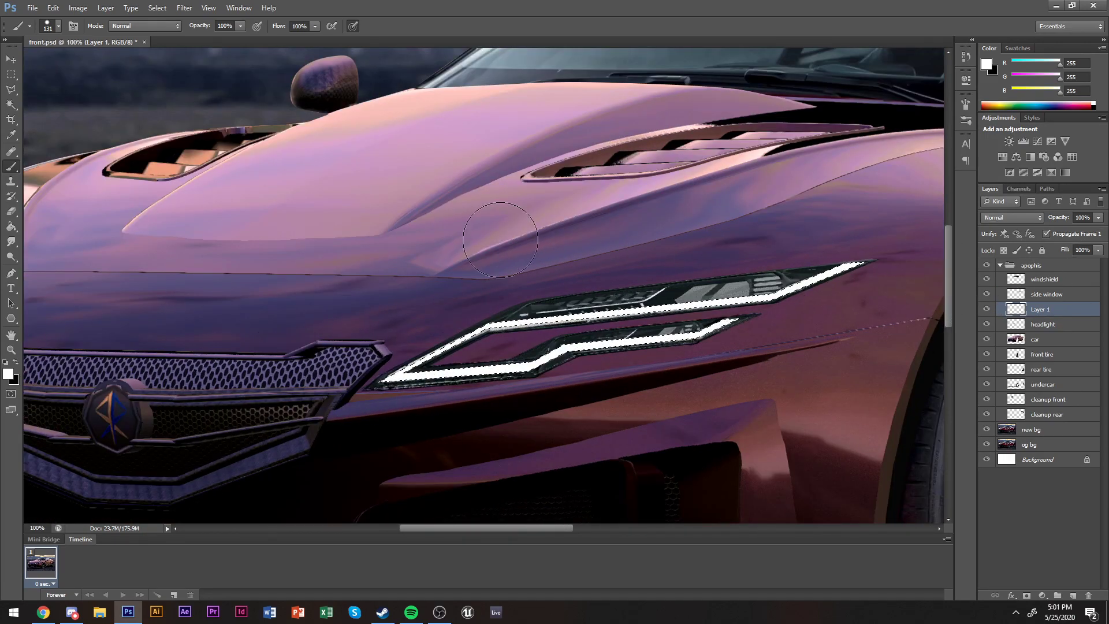
Deselect the painted light strips and rename their layer to drl.
key("m")
key("ctrl+d")
scroll(500, 240, "down", 1)
key("z")
left_click(681, 293, "alt")
left_click(681, 292, "alt")
double_click(1038, 310)
type("drl")
key("Return")
Compare the composited car's side with the original photo by toggling the visibility of the apophis group.
scroll(435, 346, "right", 3)
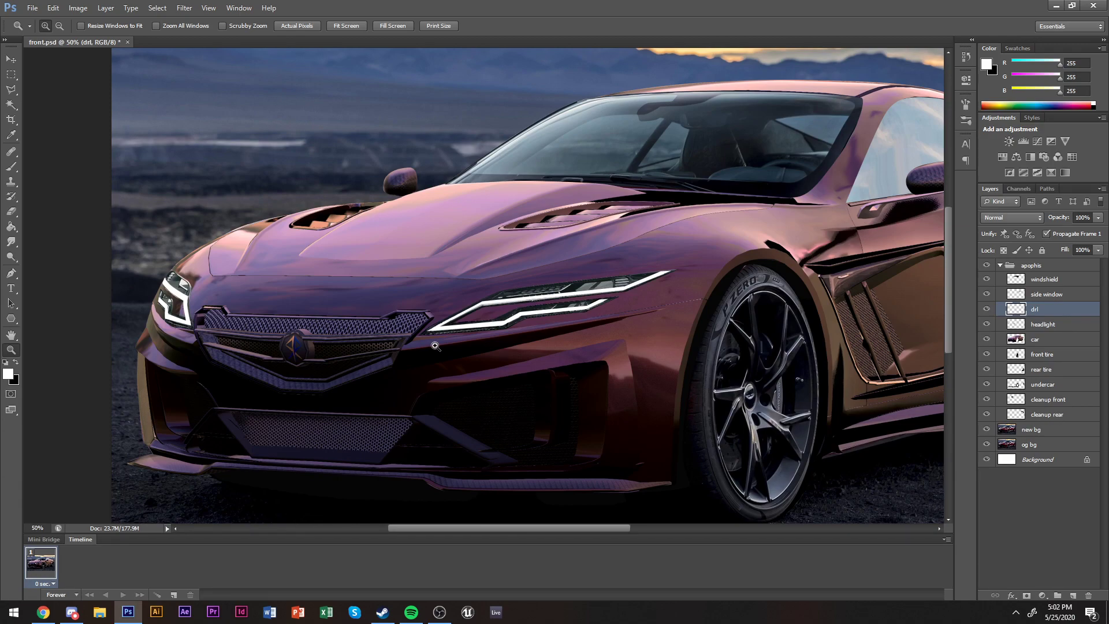
scroll(603, 423, "right", 4)
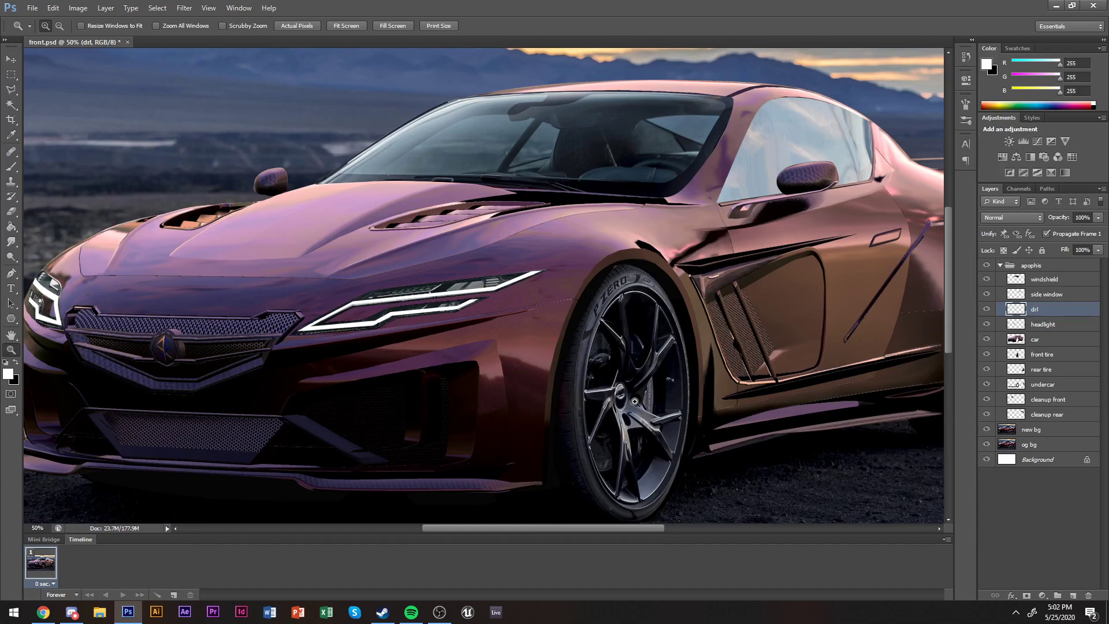
scroll(725, 381, "right", 4)
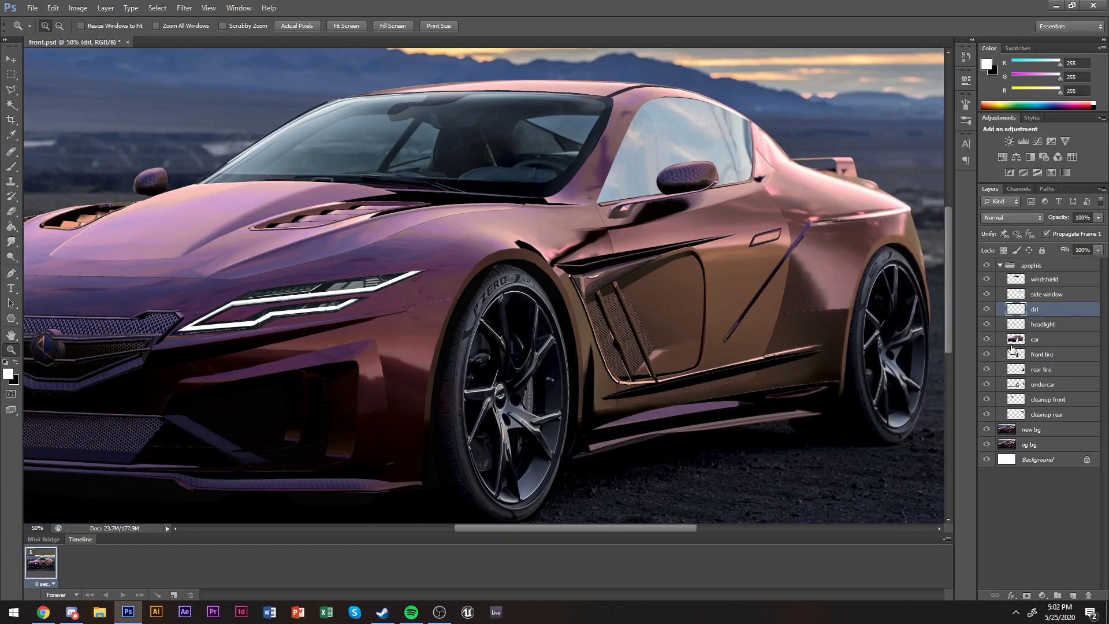
left_click(987, 265)
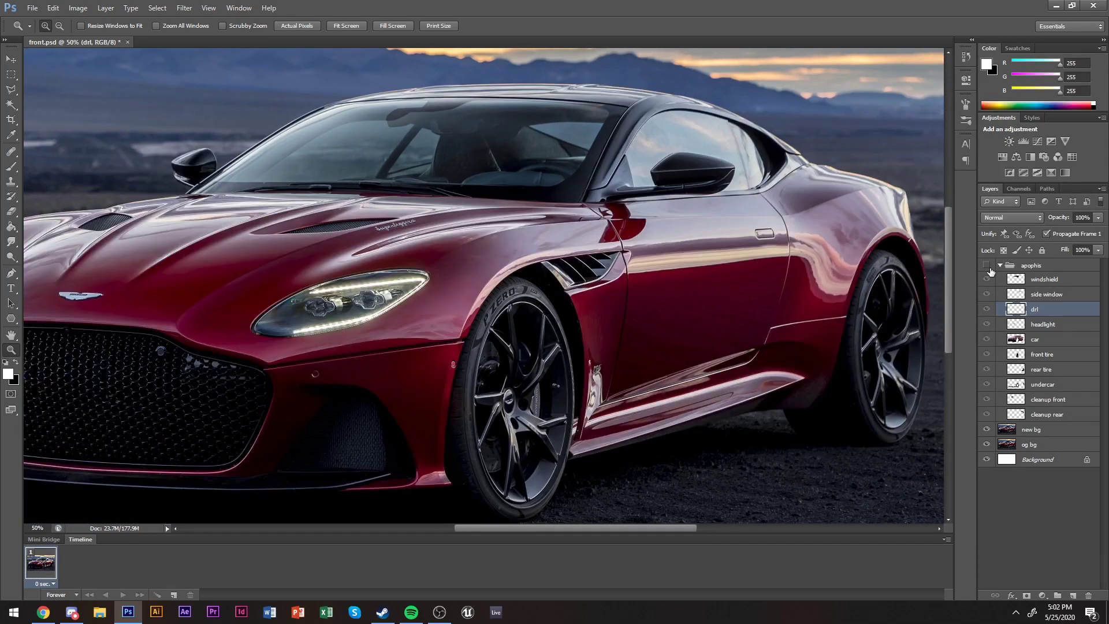
left_click(986, 265)
scroll(755, 296, "right", 3)
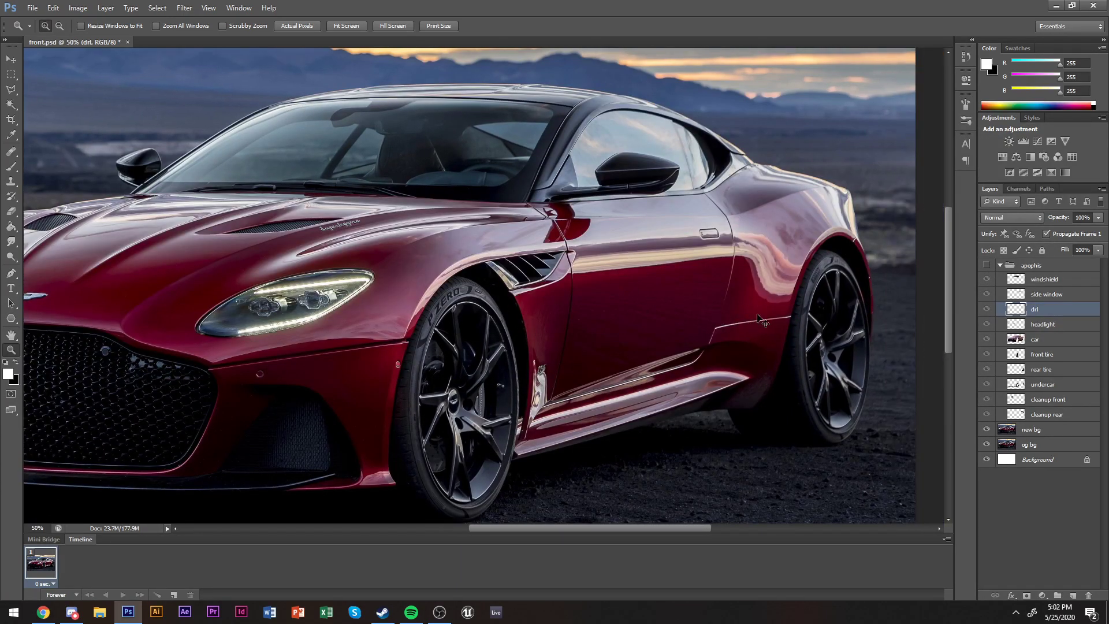
left_click(585, 307)
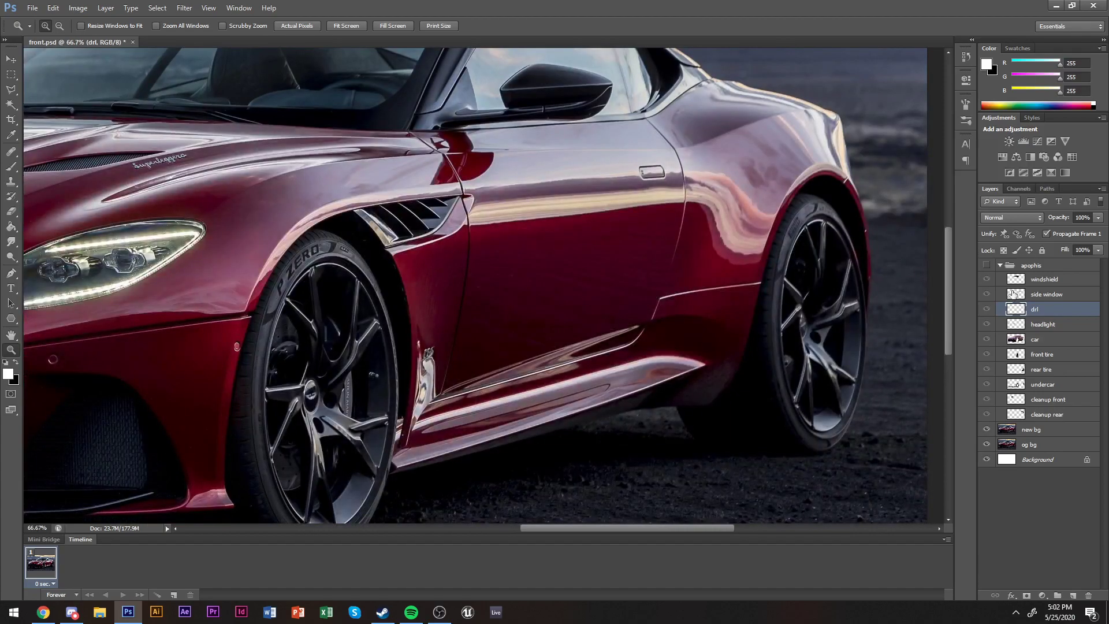
left_click(984, 265)
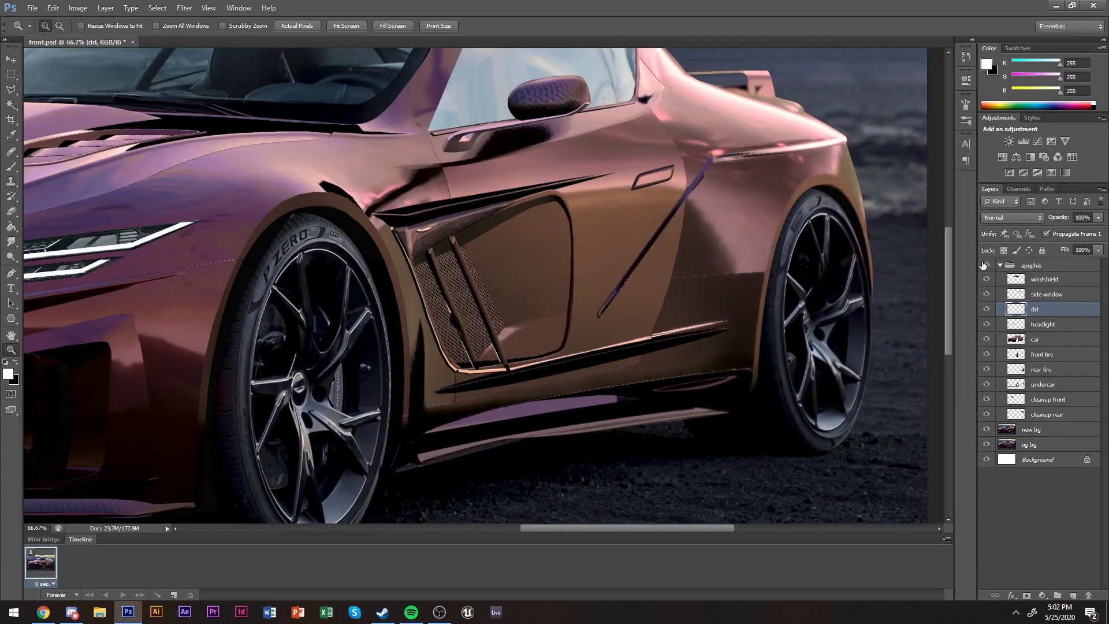
scroll(905, 261, "up", 1)
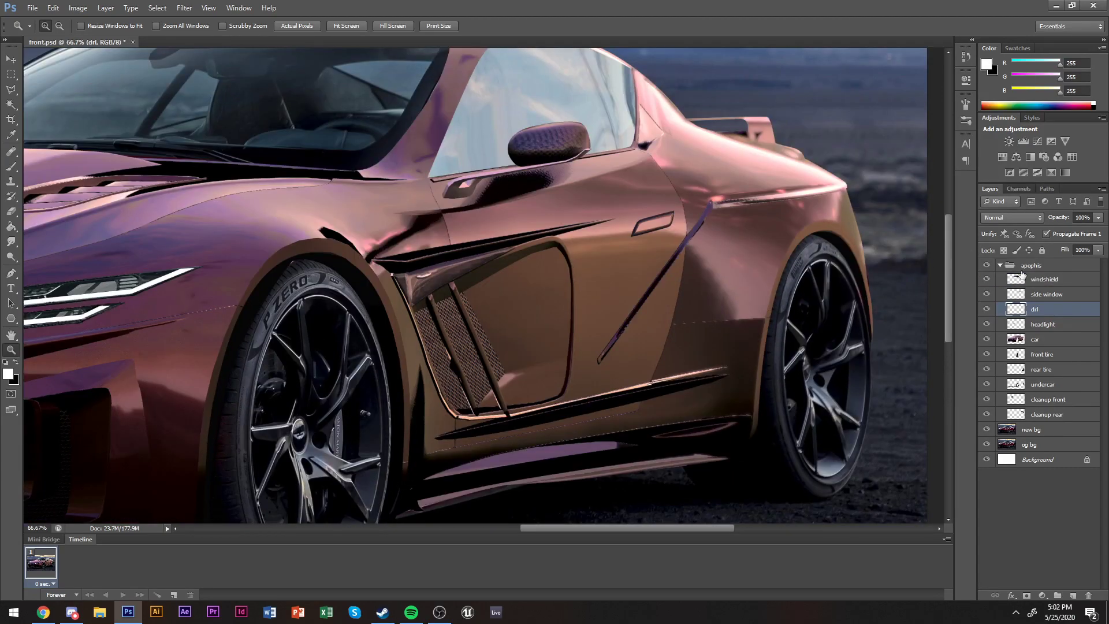
Hide the apophis group, trace the original car's rear fender with the Pen tool and convert the path to a selection.
left_click(987, 266)
left_click(658, 260)
key("p")
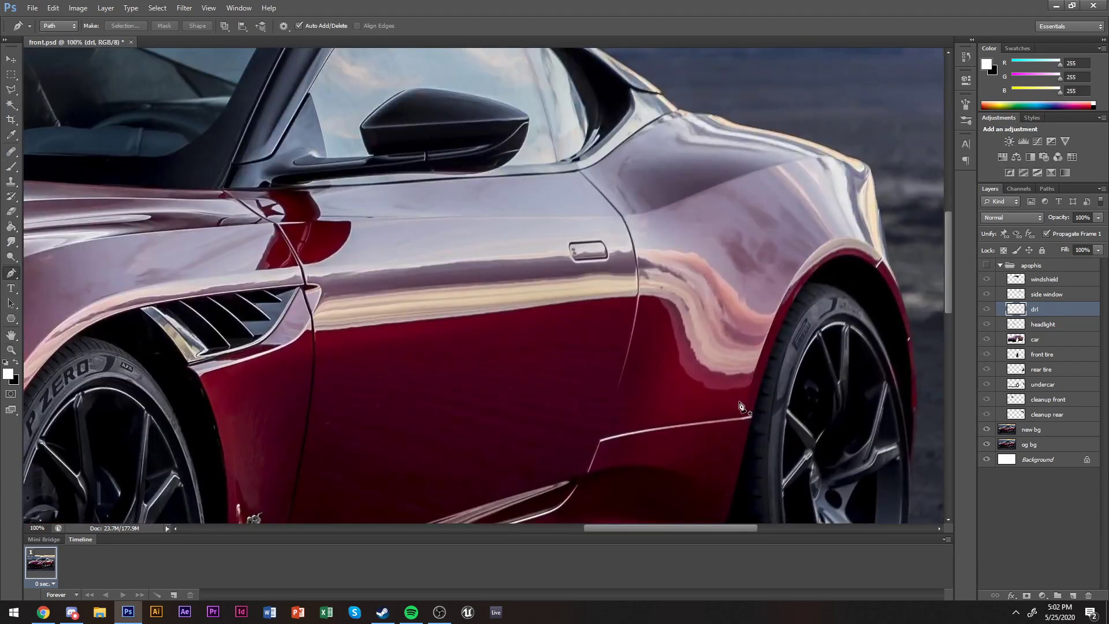
left_click(805, 276)
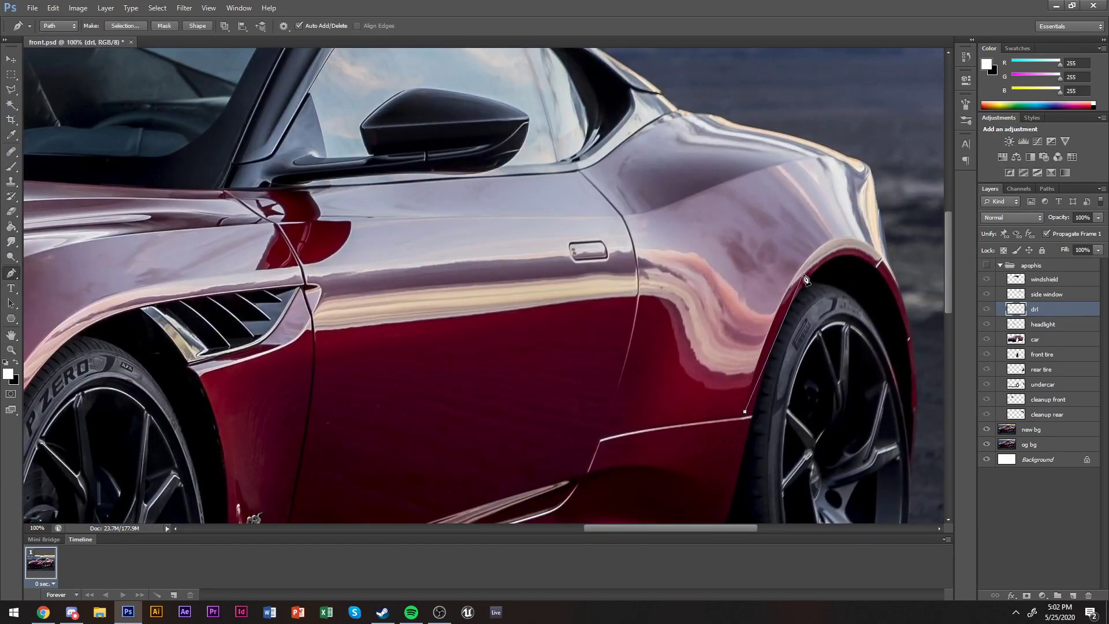
left_click_drag(843, 253, 903, 305)
left_click_drag(885, 242, 874, 170)
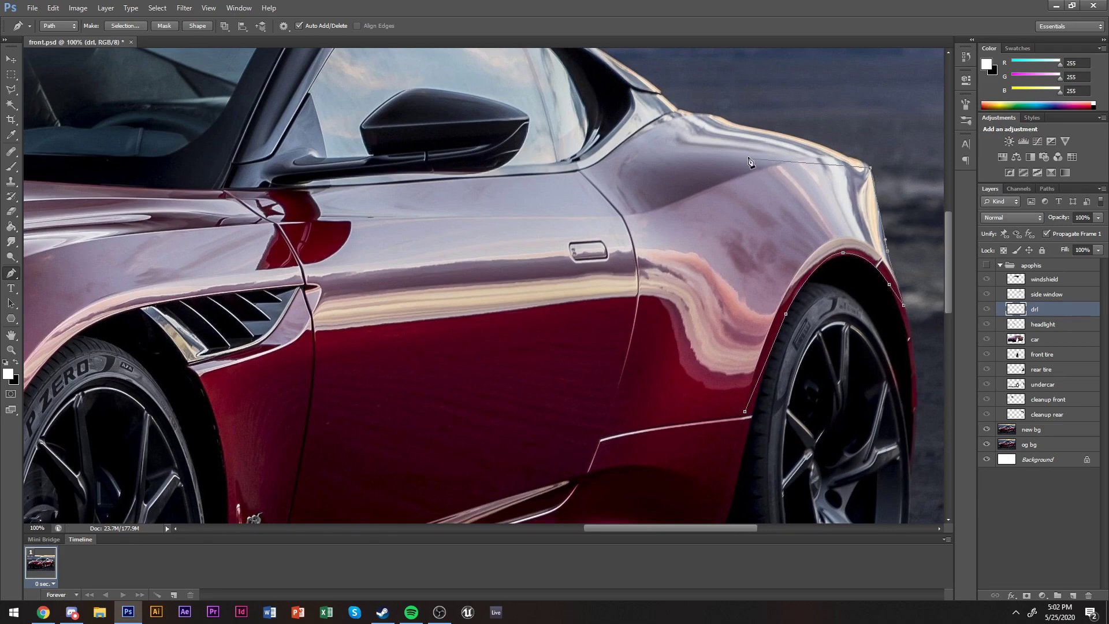
left_click_drag(736, 165, 727, 177)
left_click_drag(646, 296, 642, 309)
left_click(616, 429)
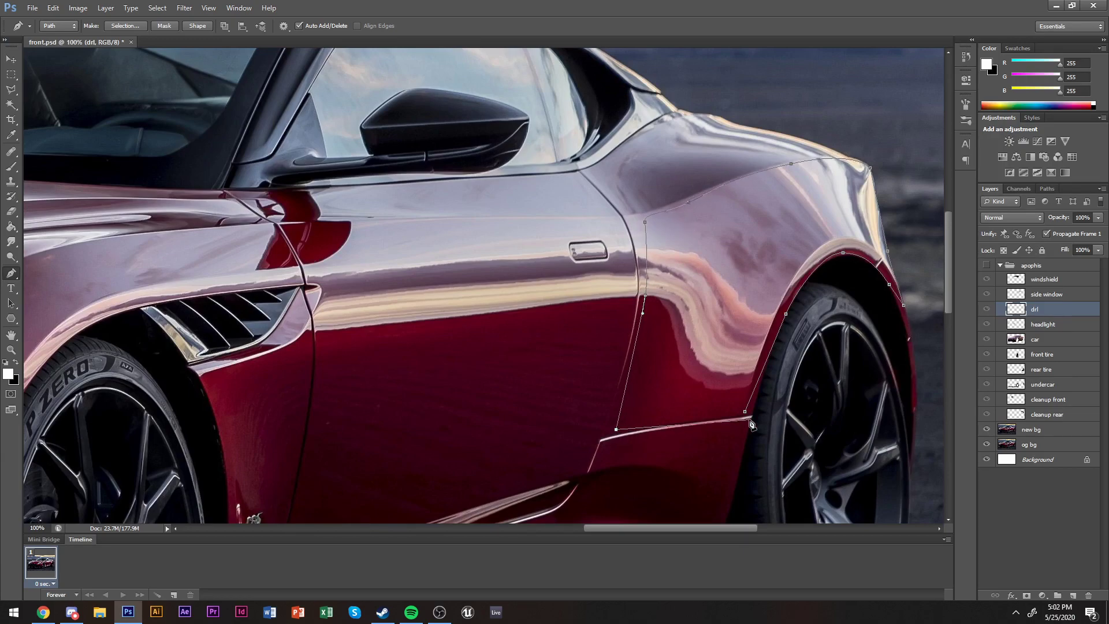
left_click(745, 412)
key("ctrl+Return")
Copy the selected rear fender from the new bg layer and show the apophis group again.
key("ctrl+j")
key("Return")
left_click(1059, 438)
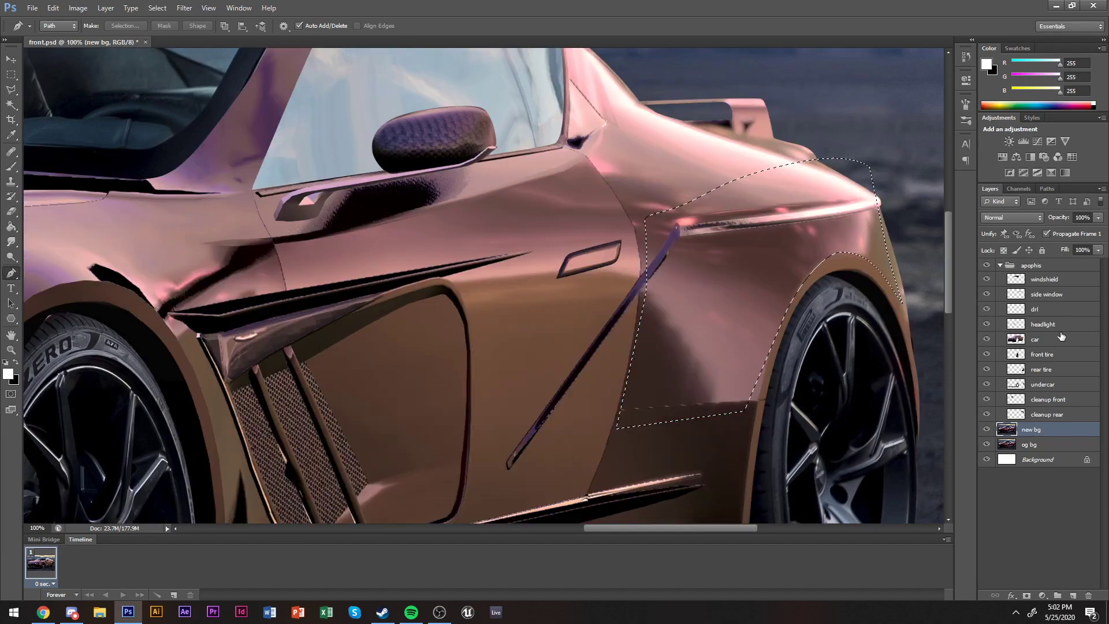
Create a layer group named reflection directly above the car layer.
left_click(1035, 339)
left_click(1044, 279)
left_click(1043, 324)
left_click(1042, 341)
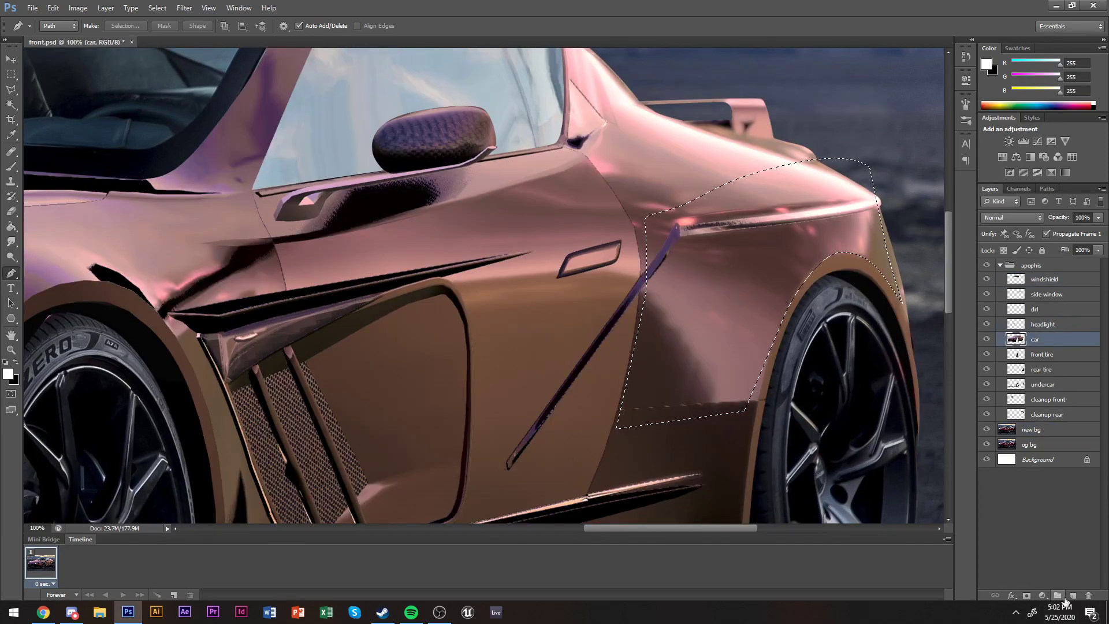
key("ctrl+g")
double_click(1038, 339)
type("relec")
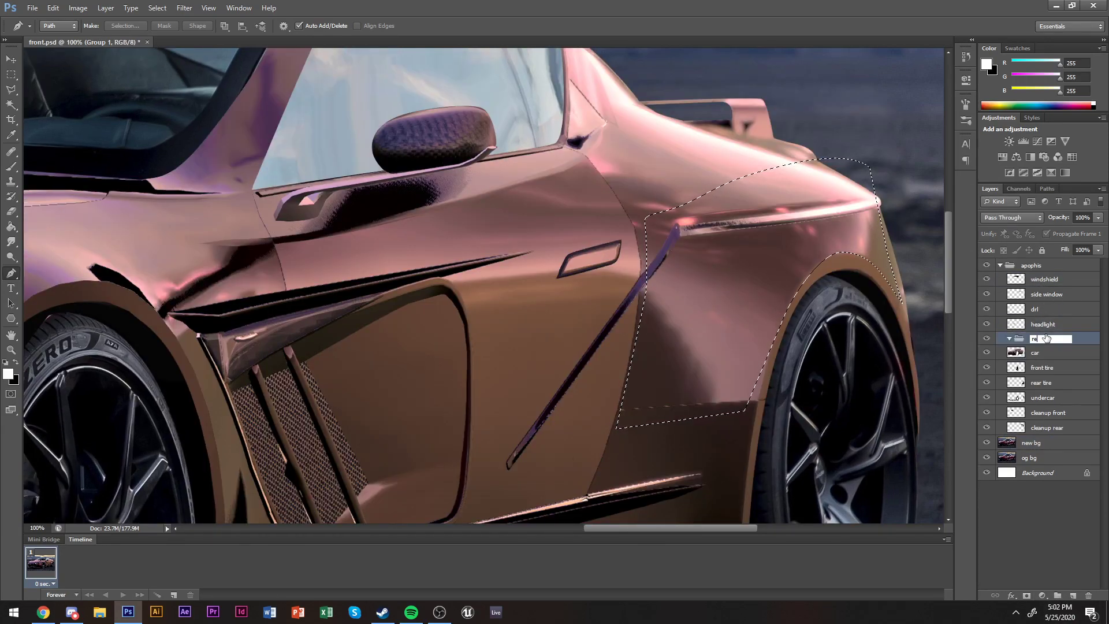
key("Return")
double_click(1038, 339)
key("Right")
type("f")
key("Return")
Paste the copied rear fender into the reflection group and move it slightly down over the car's rear fender.
scroll(803, 310, "up", 2)
key("ctrl+shift+alt+n")
key("v")
key("ctrl+v")
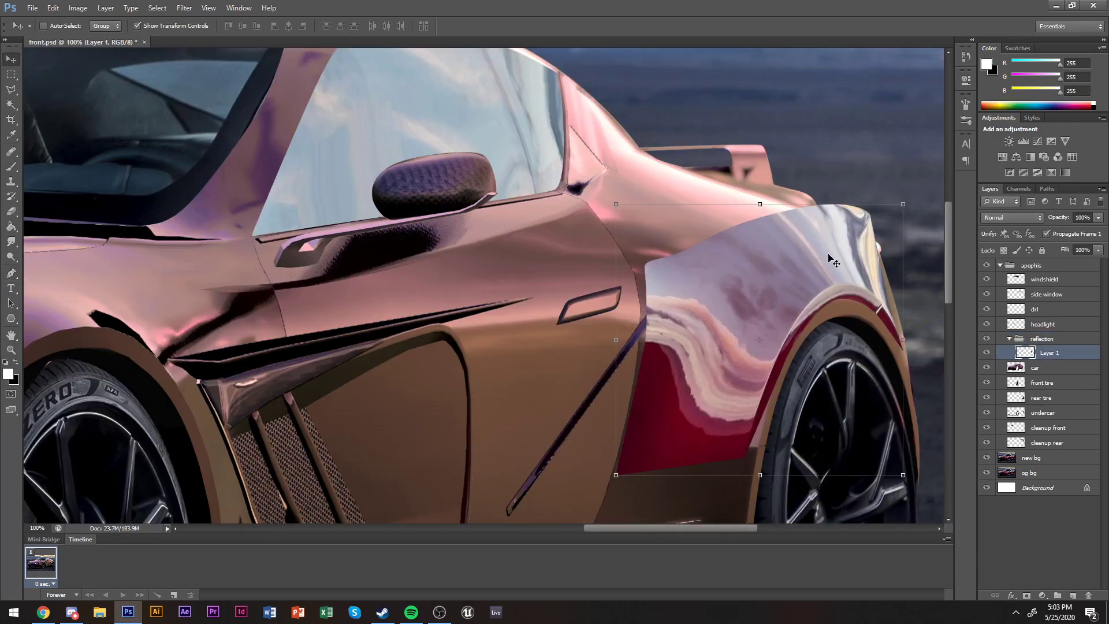
left_click_drag(829, 258, 832, 275)
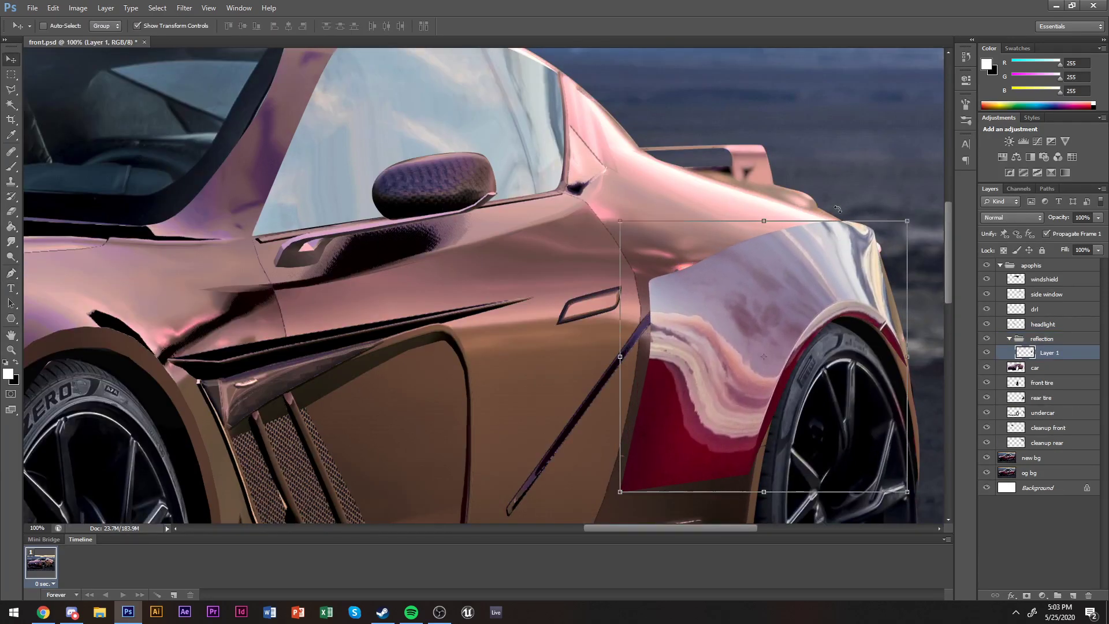
Warp the pasted fender so its upper edge follows the body crease and its lower edge fits the rear wheel arch.
right_click(849, 212)
left_click(878, 314)
left_click_drag(908, 312, 920, 334)
left_click_drag(910, 405, 904, 408)
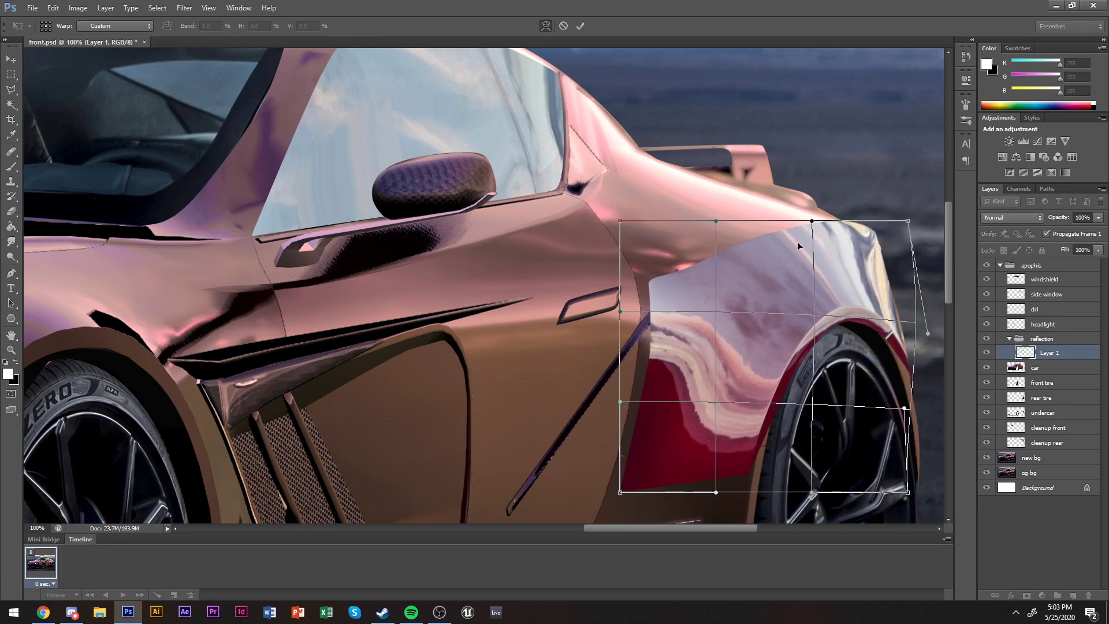
left_click_drag(837, 224, 820, 259)
mouse_move(662, 287)
left_mouse_down()
mouse_move(651, 303)
mouse_move(650, 277)
left_mouse_up()
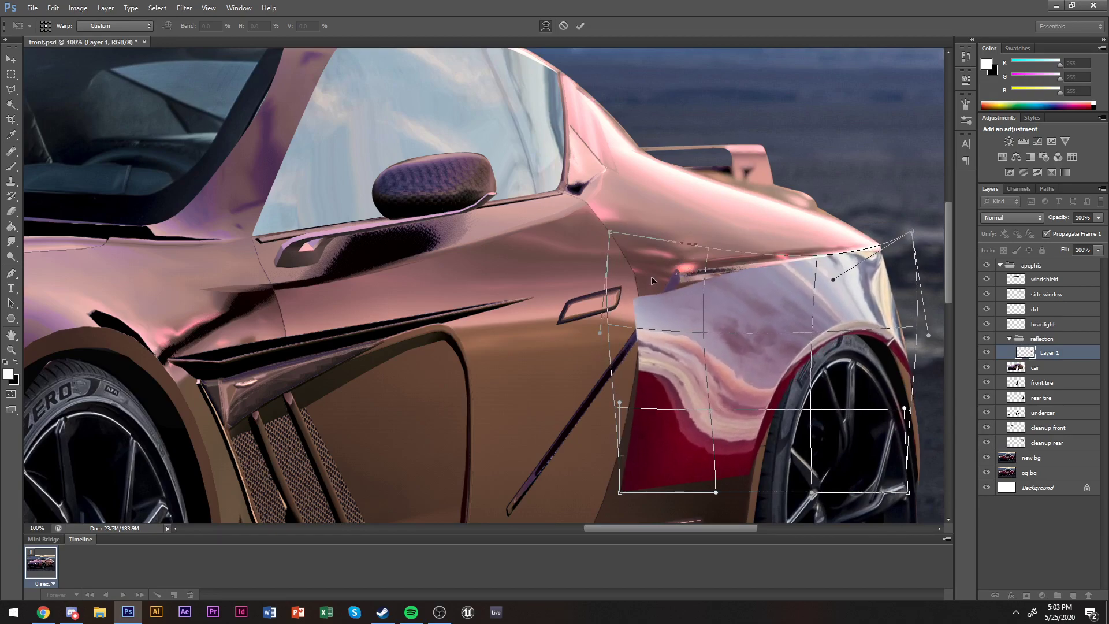
left_click_drag(656, 427, 713, 499)
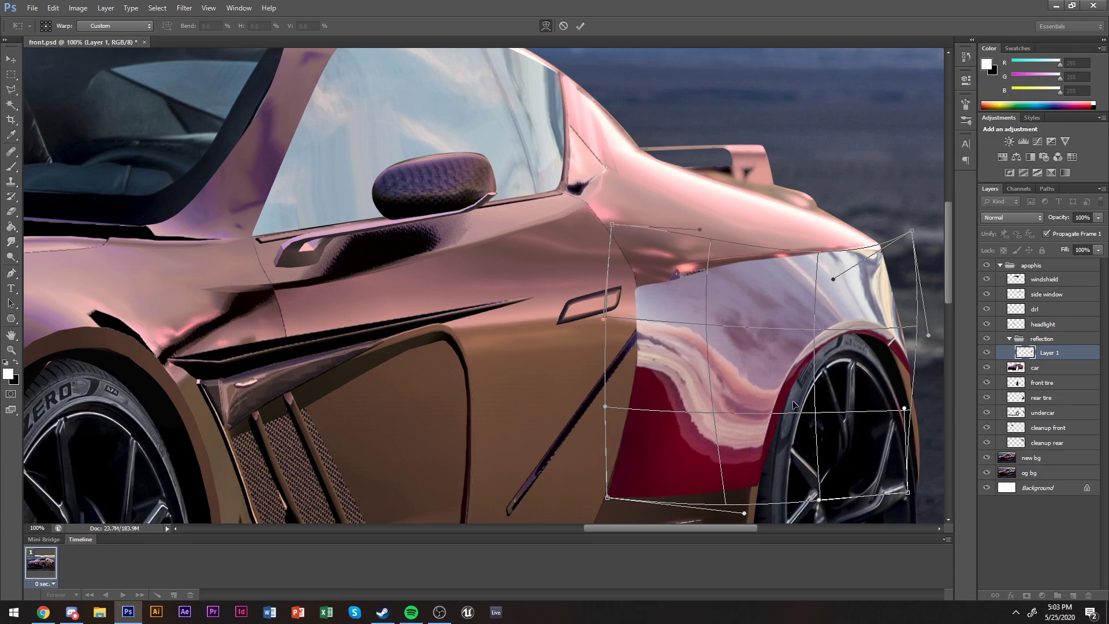
left_click_drag(794, 405, 794, 404)
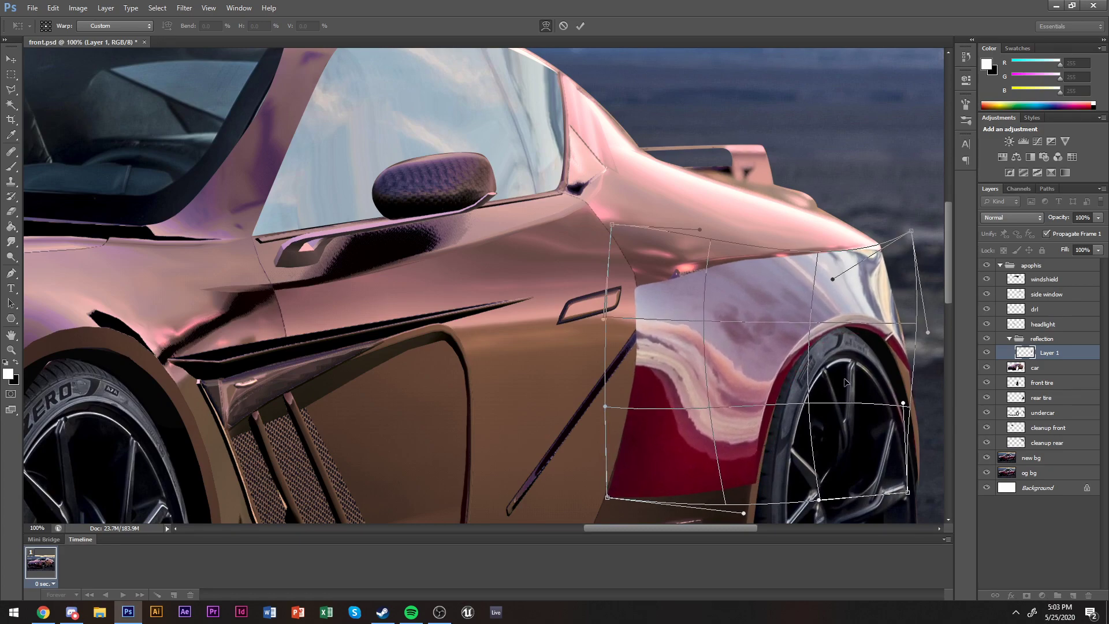
left_click_drag(904, 408, 895, 399)
left_click_drag(900, 347, 904, 335)
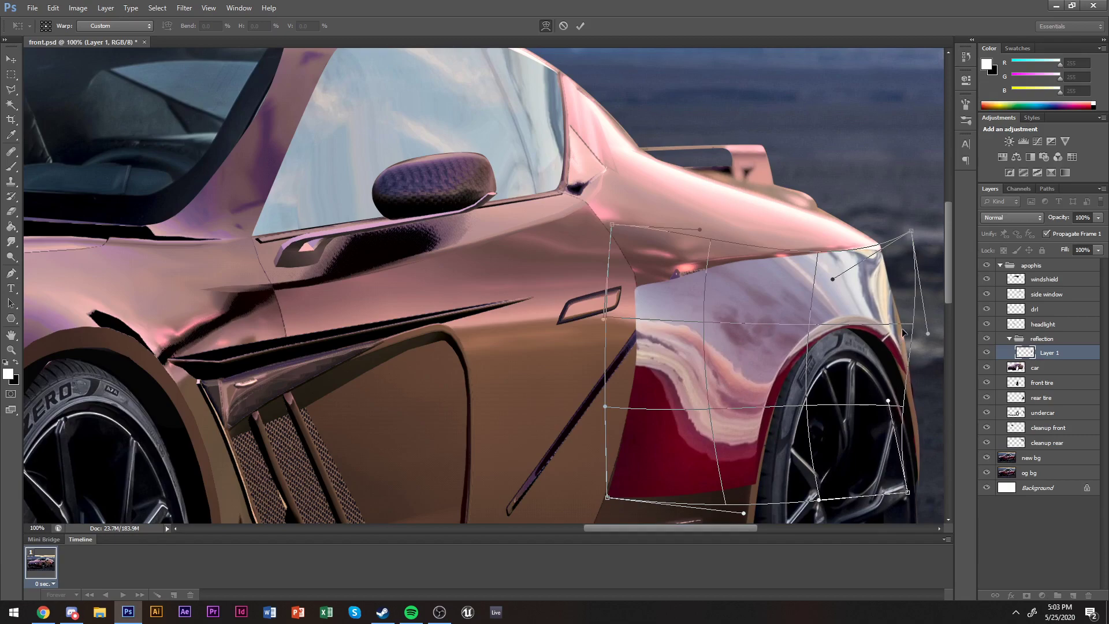
key("Return")
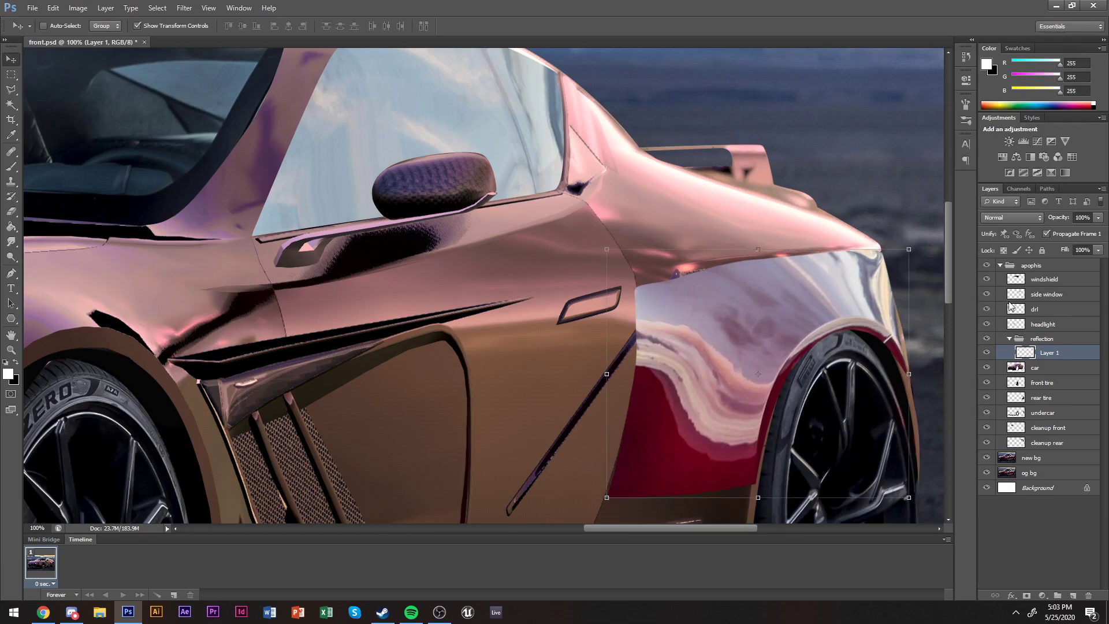
Refine the pasted fender with a second warp that fits it more closely around the rear wheel arch.
scroll(865, 393, "down", 1)
scroll(865, 393, "down", 1)
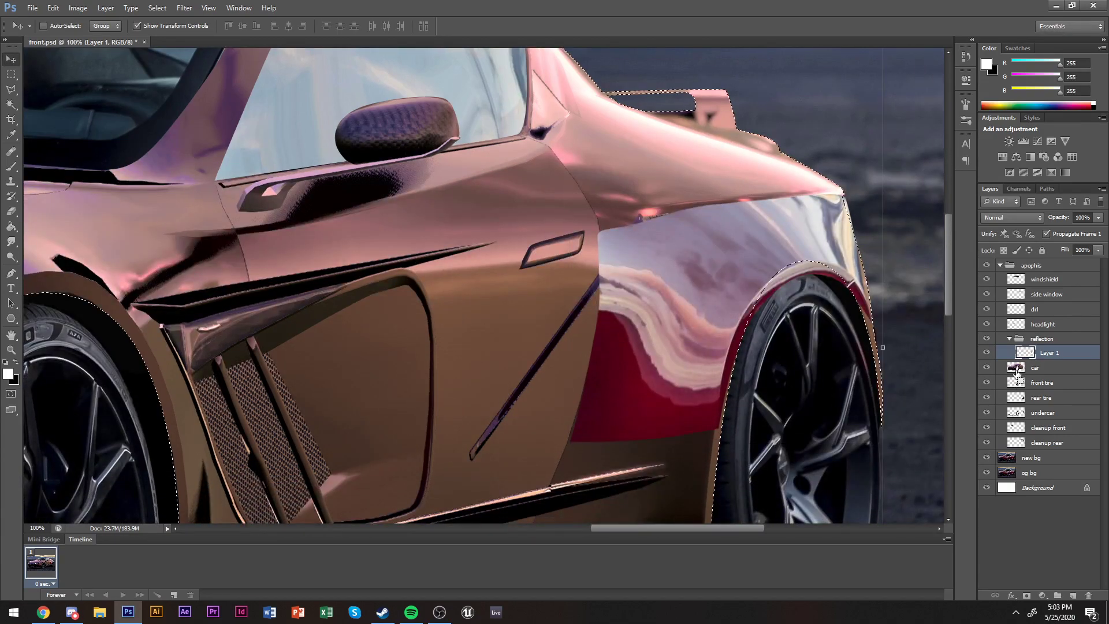
key("m")
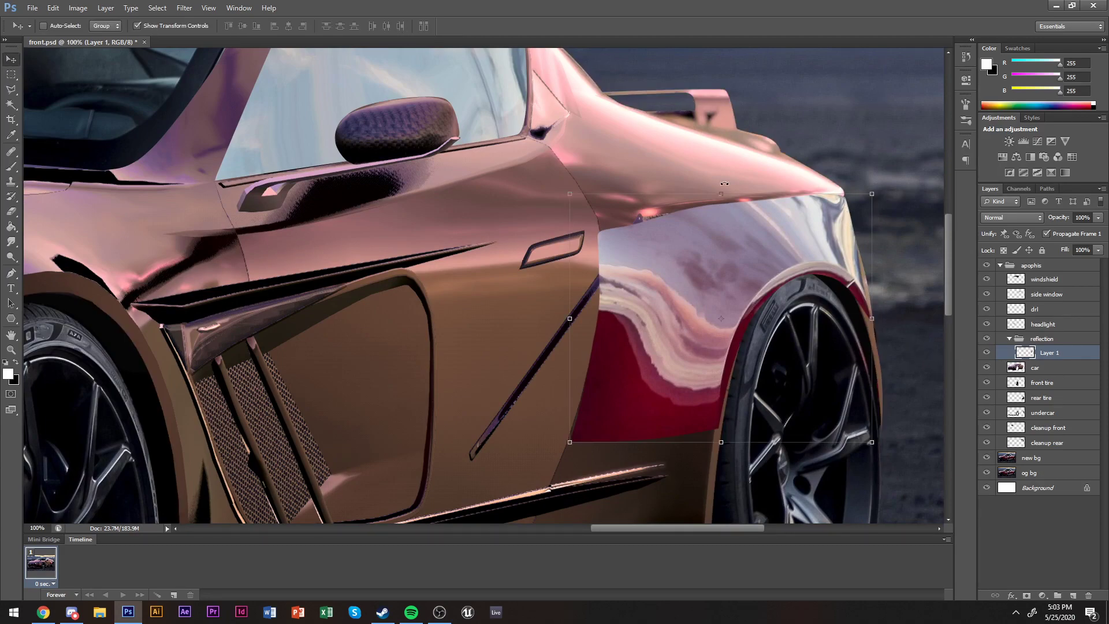
key("ctrl+t")
right_click(796, 280)
left_click(826, 370)
left_click_drag(812, 310, 812, 299)
left_click_drag(762, 393, 750, 411)
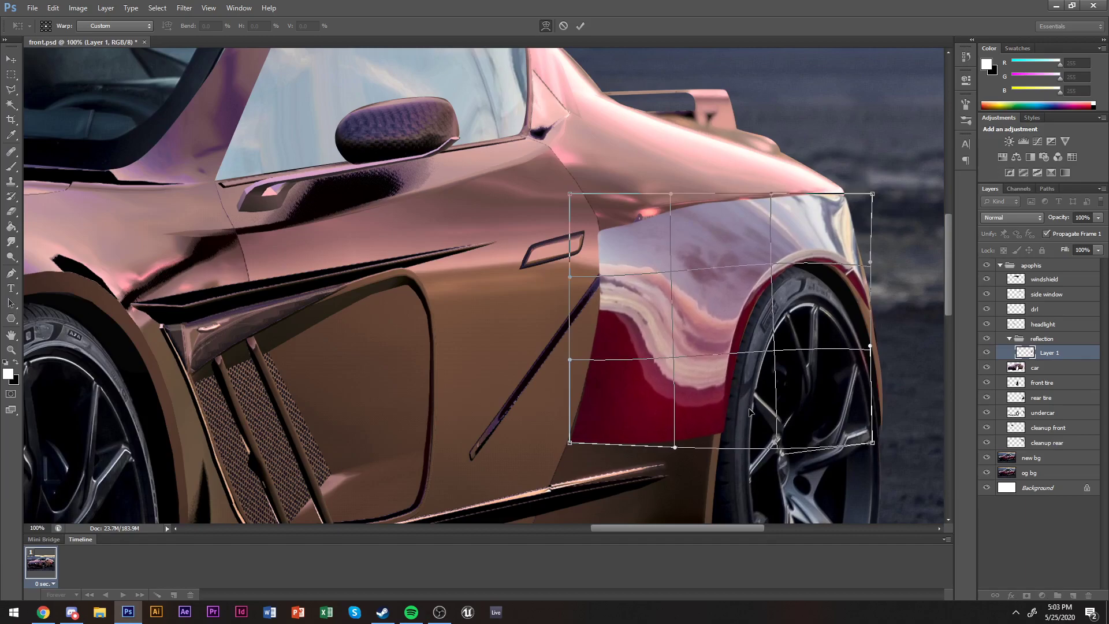
left_click_drag(870, 323, 862, 327)
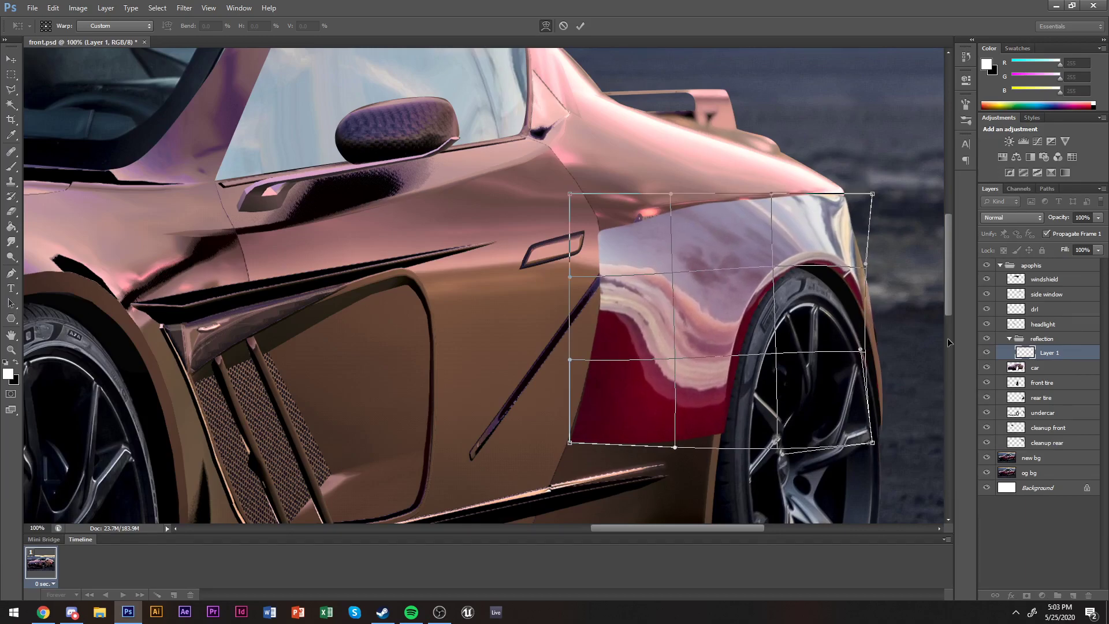
key("Return")
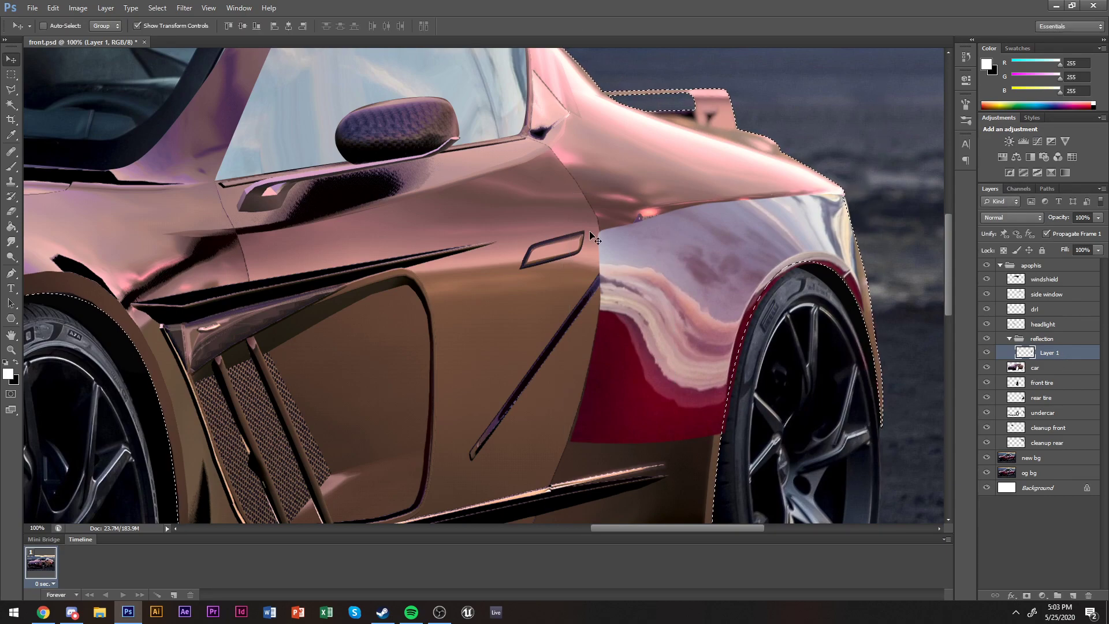
Clear the selection and reload the car layer's outline as a selection, keeping the pasted fender layer active.
key("m")
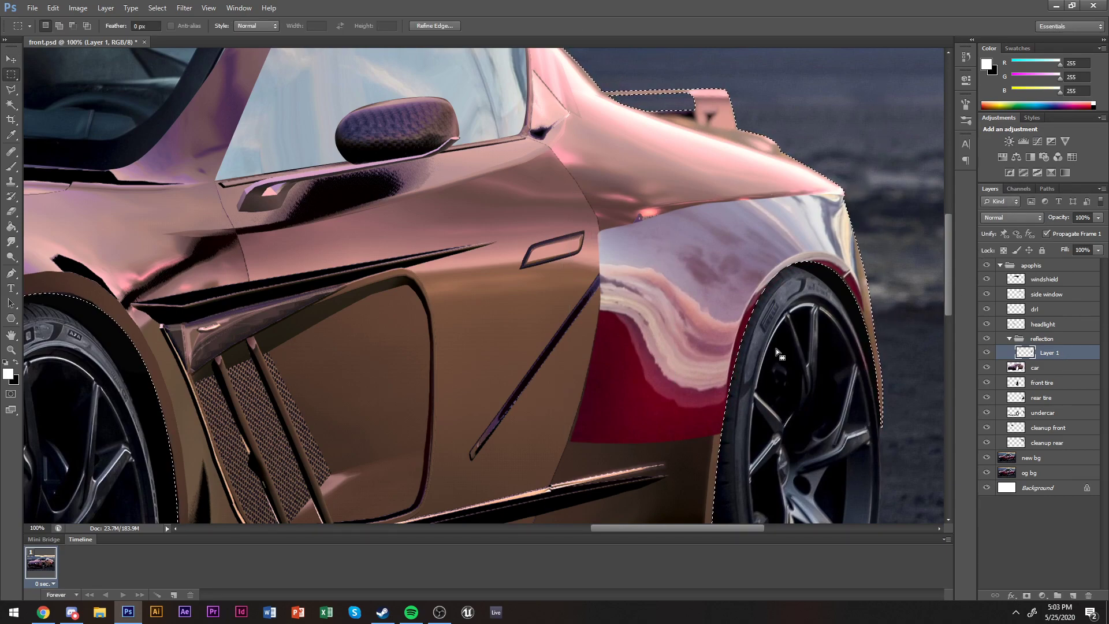
left_click(750, 347)
key("z")
left_click(644, 414, "alt")
left_click(644, 414, "alt")
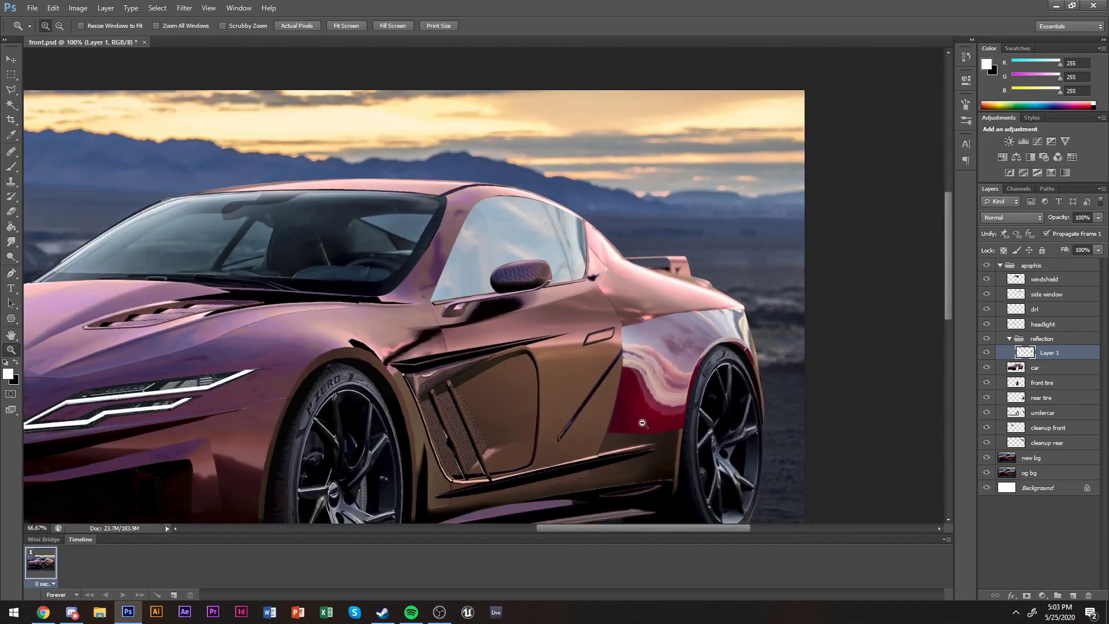
scroll(573, 328, "down", 2)
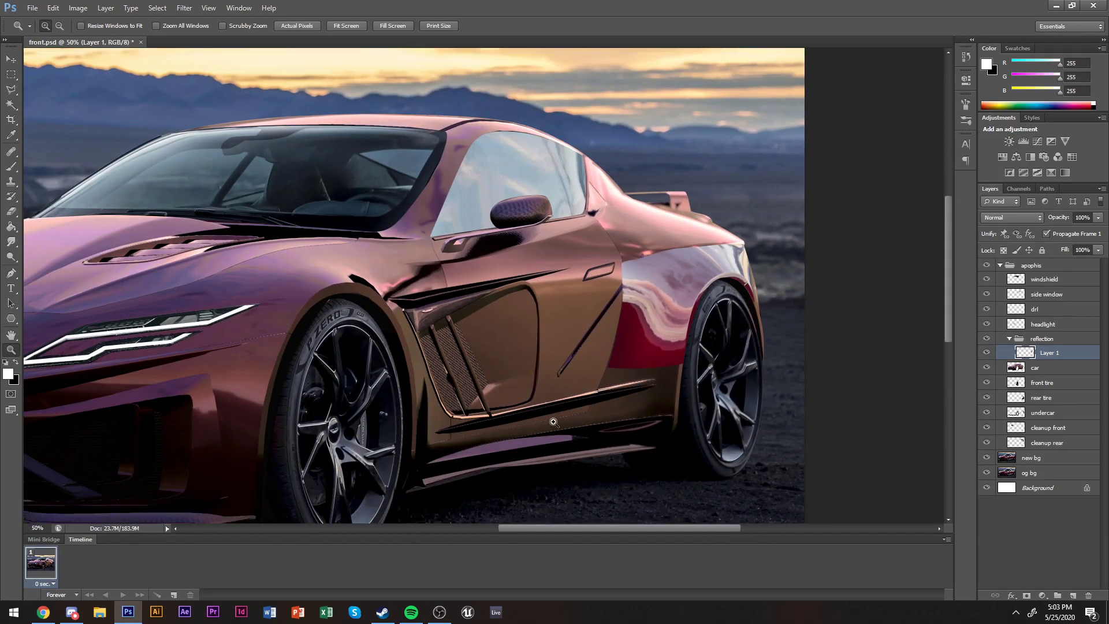
left_click(630, 326)
scroll(904, 401, "down", 3)
left_click(1016, 368, "ctrl")
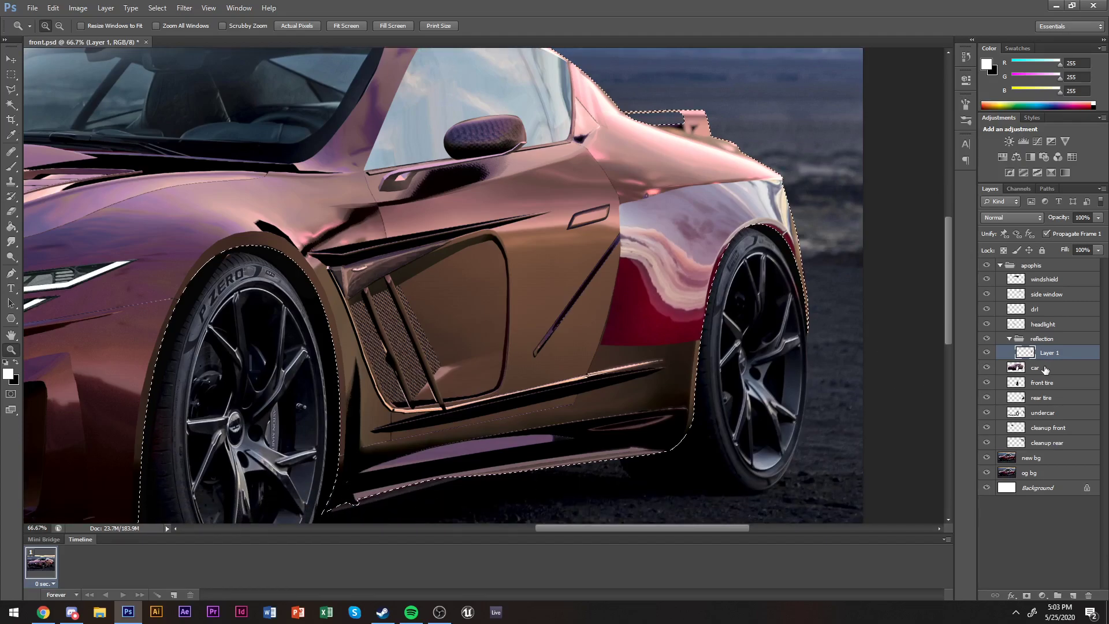
left_click(696, 370)
left_click(696, 371, "alt")
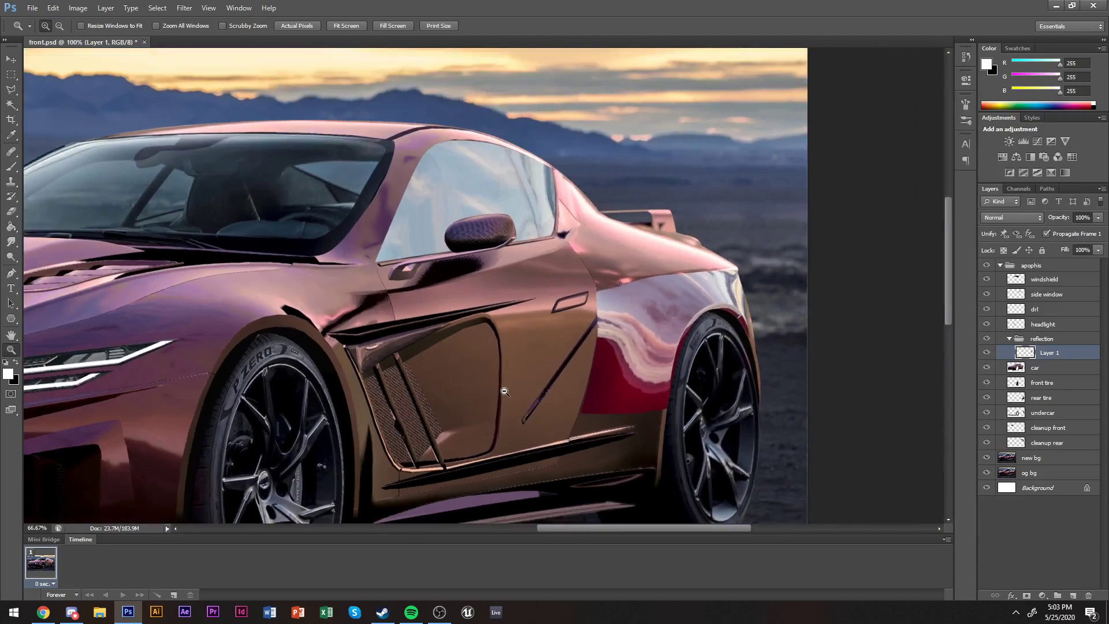
left_click(503, 391, "alt")
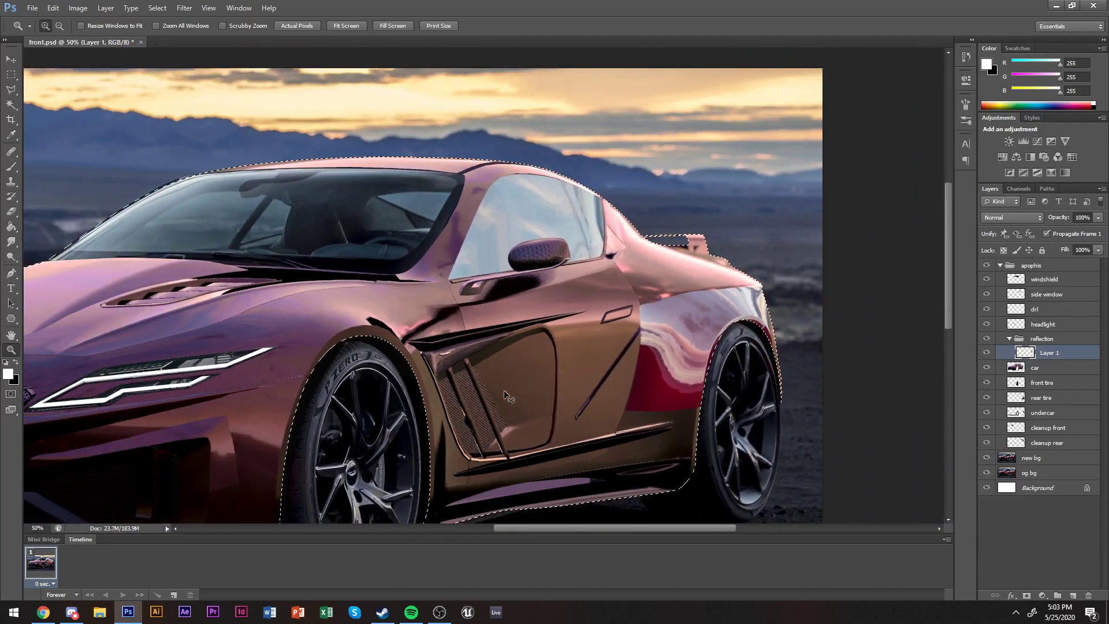
left_click(504, 391, "alt")
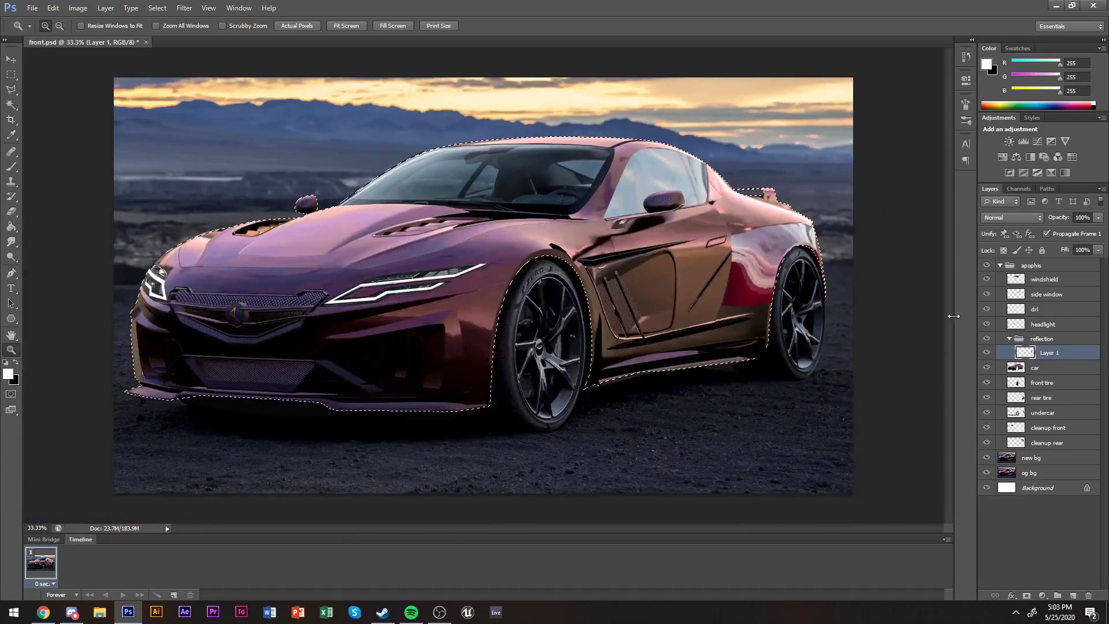
Compare the composite with the original car photo by hiding and reshowing the apophis group, and examine the rear fender closely.
left_click(987, 265)
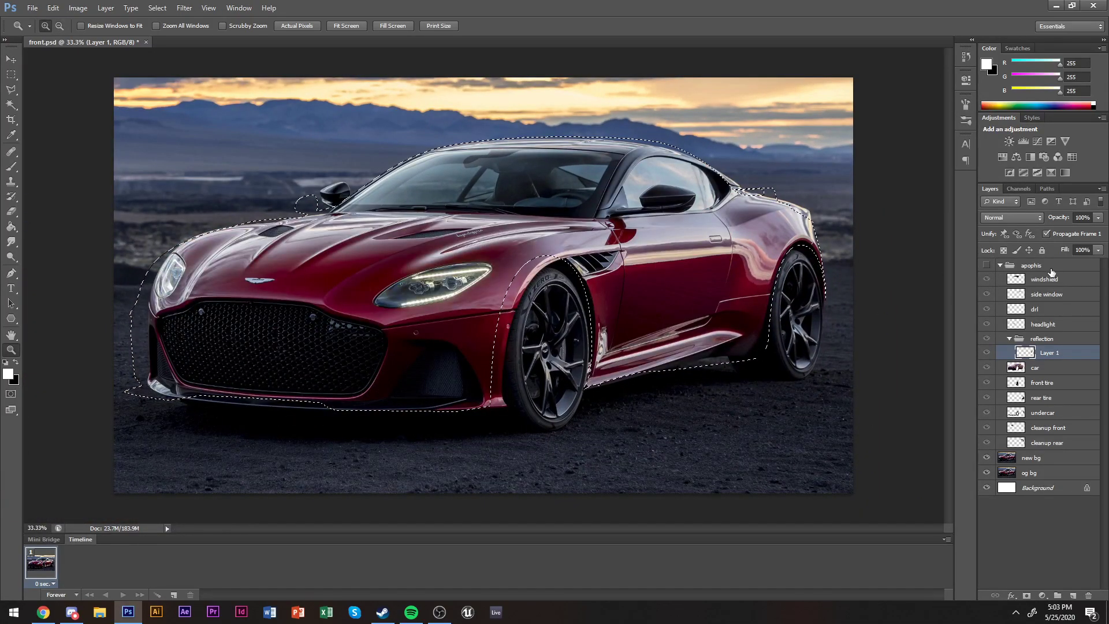
left_click(987, 266)
key("ctrl+d")
left_click(754, 308)
key("ctrl+shift+d")
left_click_drag(750, 260, 682, 300)
key("i")
left_click(681, 300)
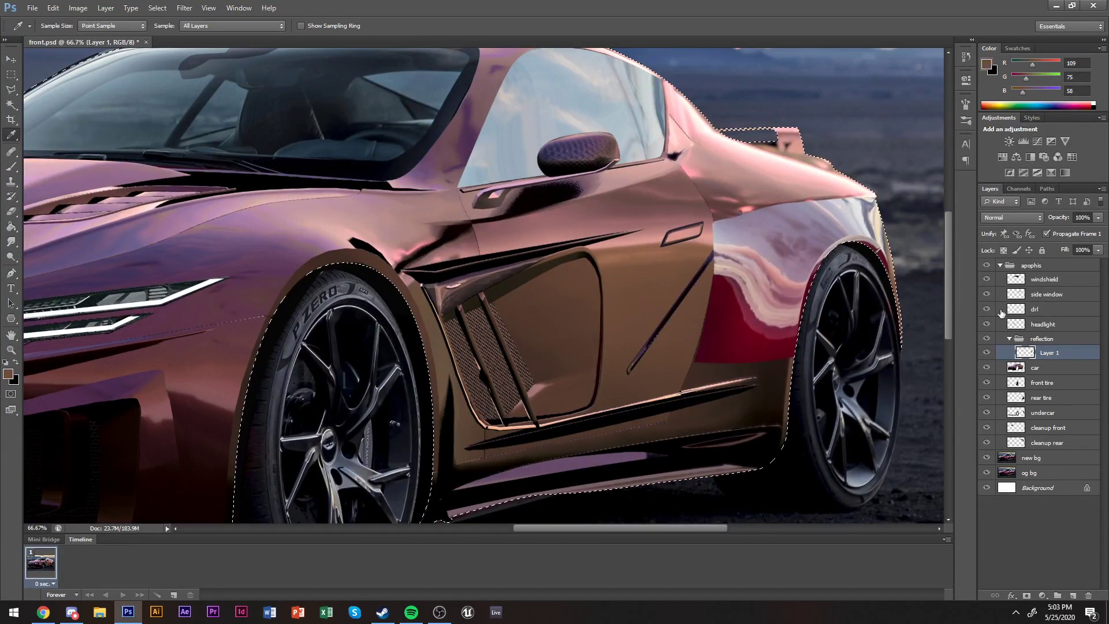
left_click(1044, 279)
key("m")
key("ctrl+d")
key("b")
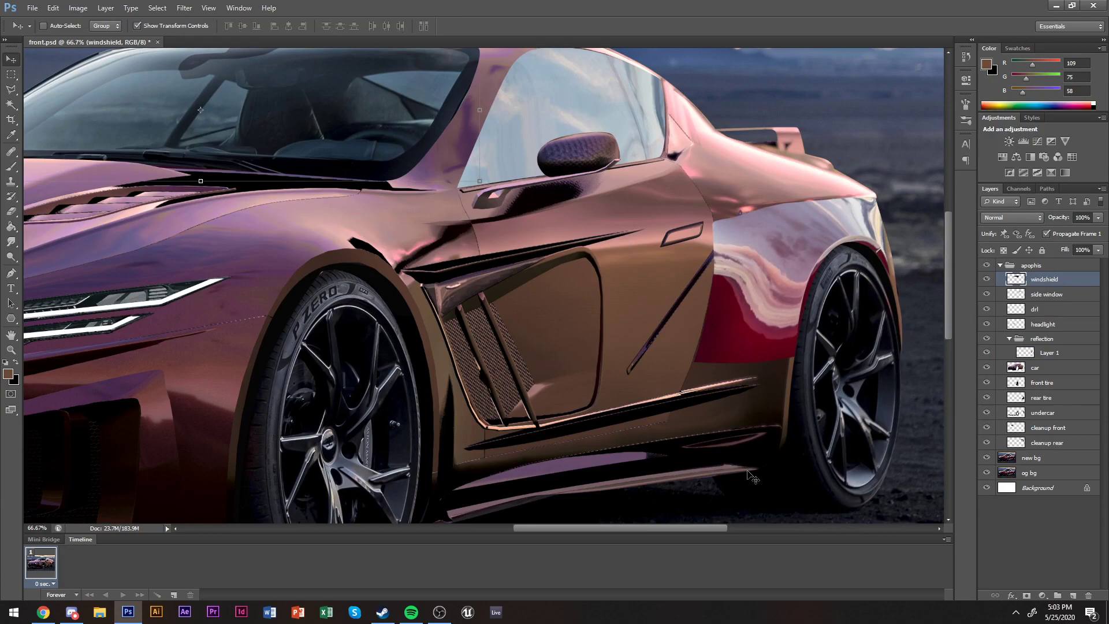
mouse_move(659, 332)
left_mouse_down()
mouse_move(802, 373)
mouse_move(871, 224)
mouse_move(890, 139)
left_mouse_up()
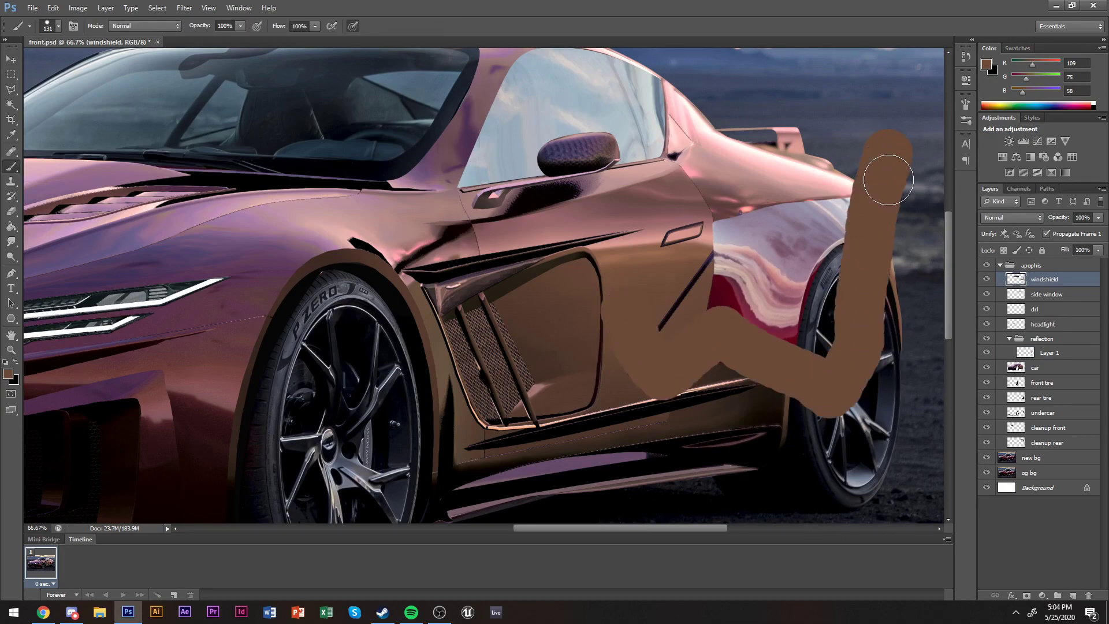
key("ctrl+z")
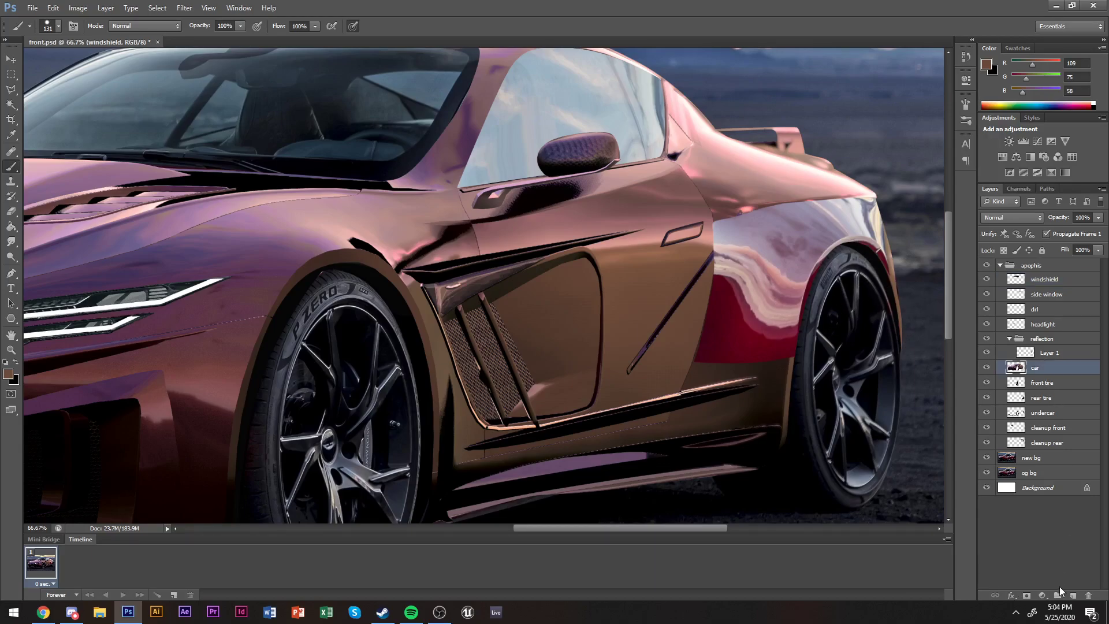
Create a new layer above the car layer, load the car's outline as a selection, and sample the fender reflection's dark red.
left_click(1073, 596)
left_click(1018, 386, "ctrl")
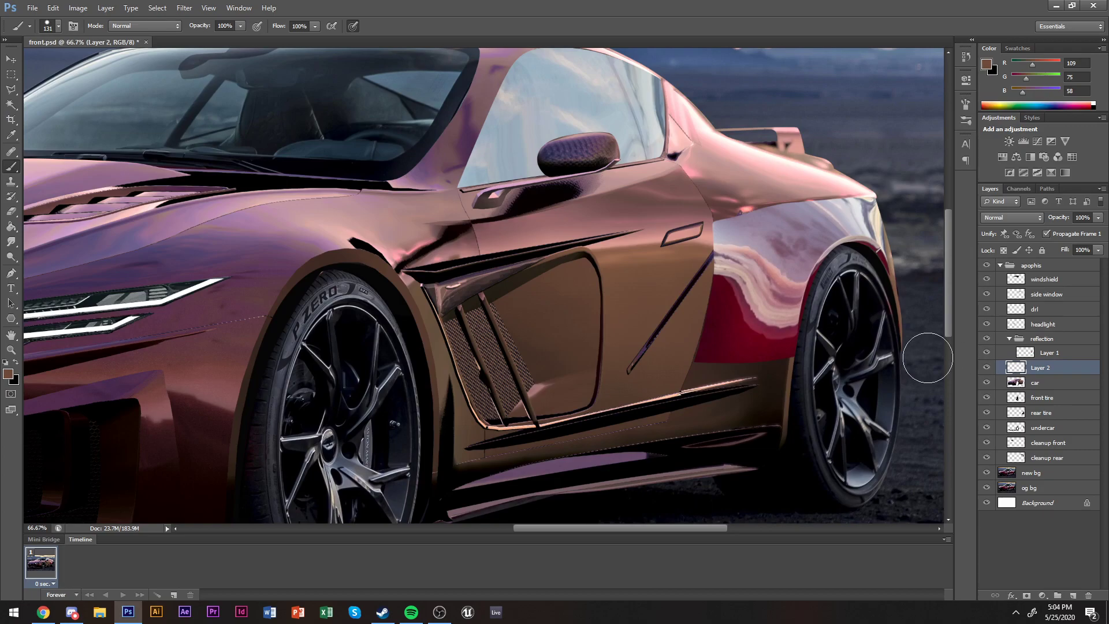
scroll(941, 354, "up", 1)
key("i")
left_click(729, 363)
key("b")
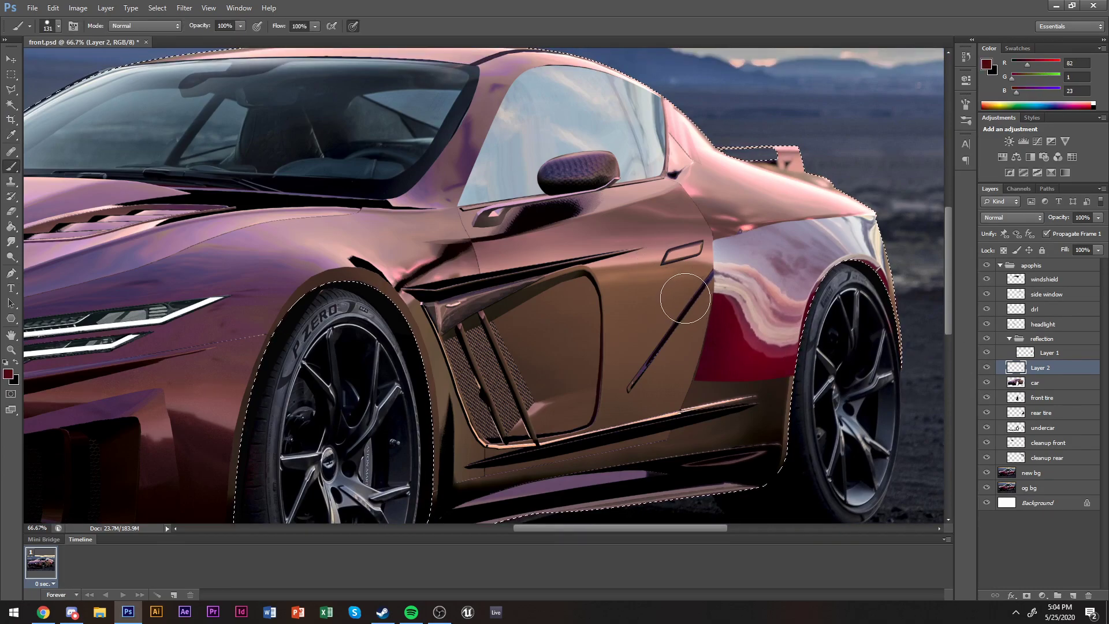
Paint dark red over the door and lower side with a soft 300 px brush, blend the layer as Soft Light, and deselect.
right_click(696, 303)
double_click(710, 433)
mouse_move(491, 370)
left_mouse_down()
mouse_move(574, 396)
mouse_move(573, 302)
mouse_move(733, 371)
mouse_move(525, 421)
left_mouse_up()
left_click(1005, 217)
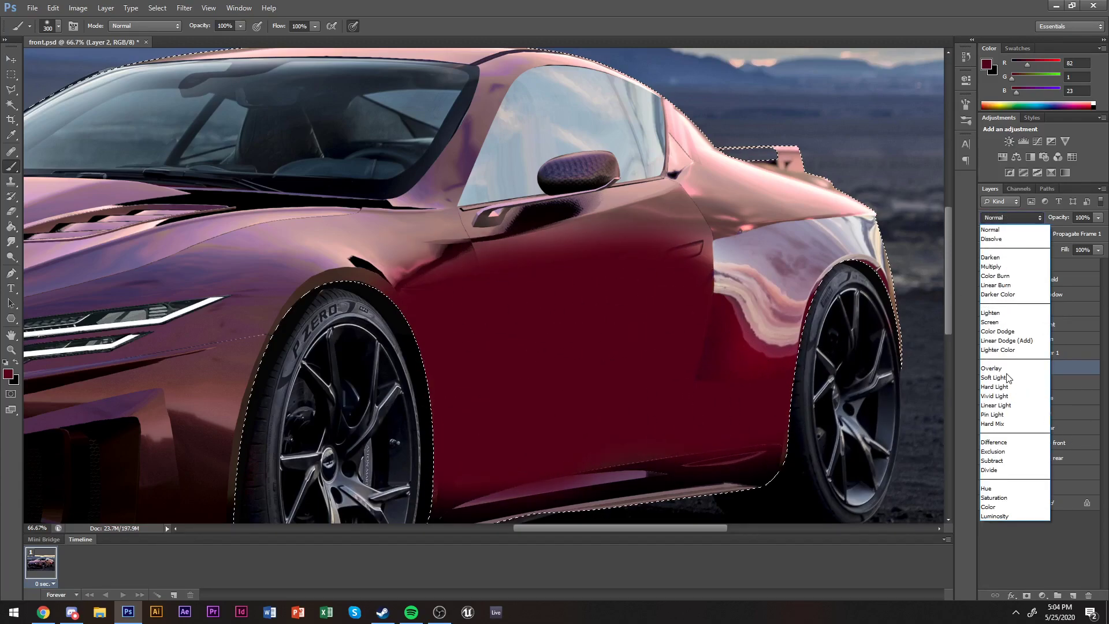
left_click(1008, 373)
left_click(11, 74)
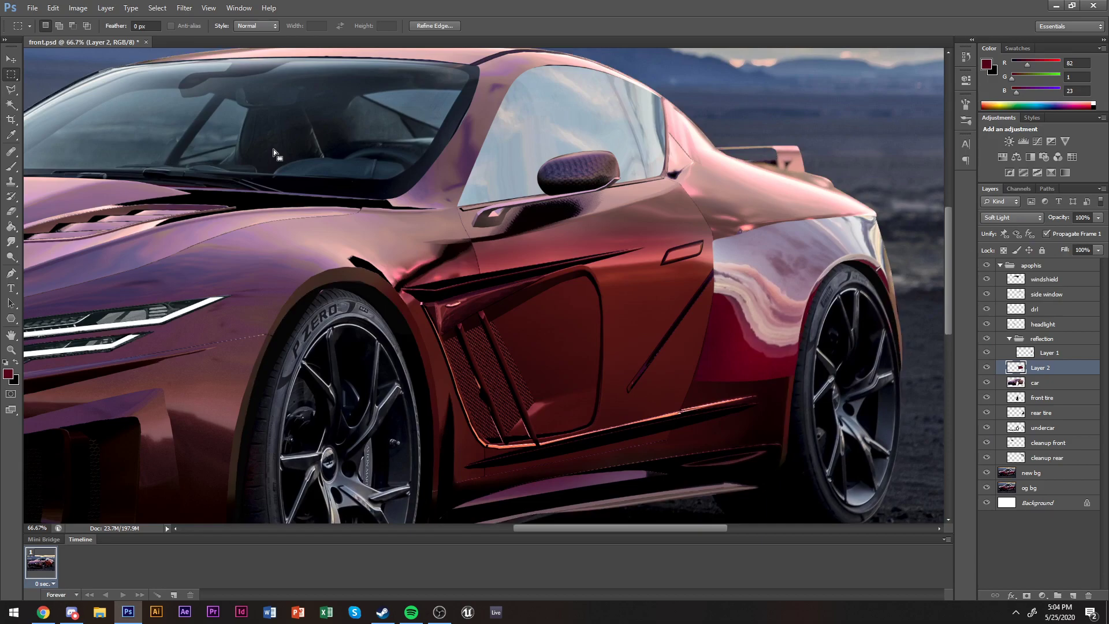
left_click(277, 156)
Darken the pasted fender reflection with Curves, mapping input 126 to 103 and input 180 to 171.
scroll(278, 156, "down", 4)
key("z")
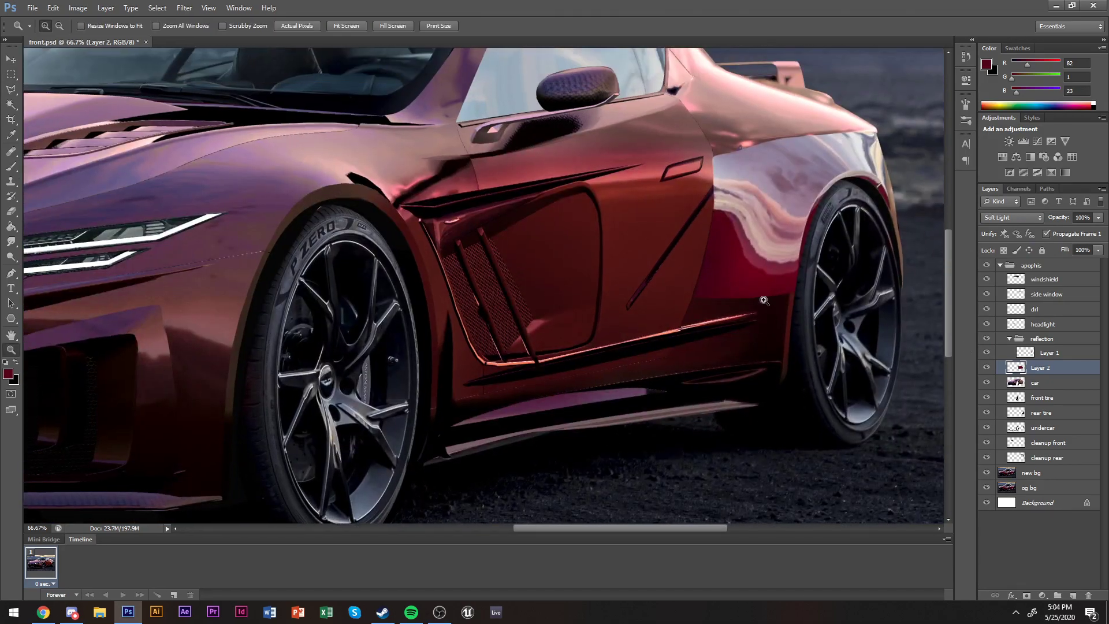
left_click(766, 319)
left_click(1080, 354)
scroll(581, 307, "right", 5)
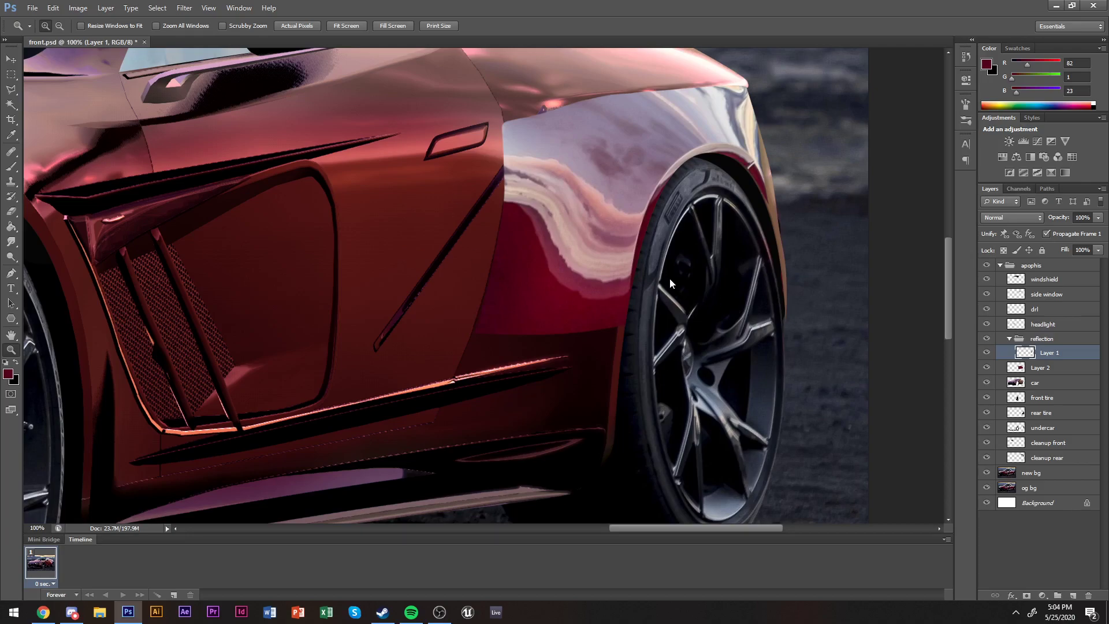
key("ctrl+m")
left_click_drag(932, 273, 932, 301)
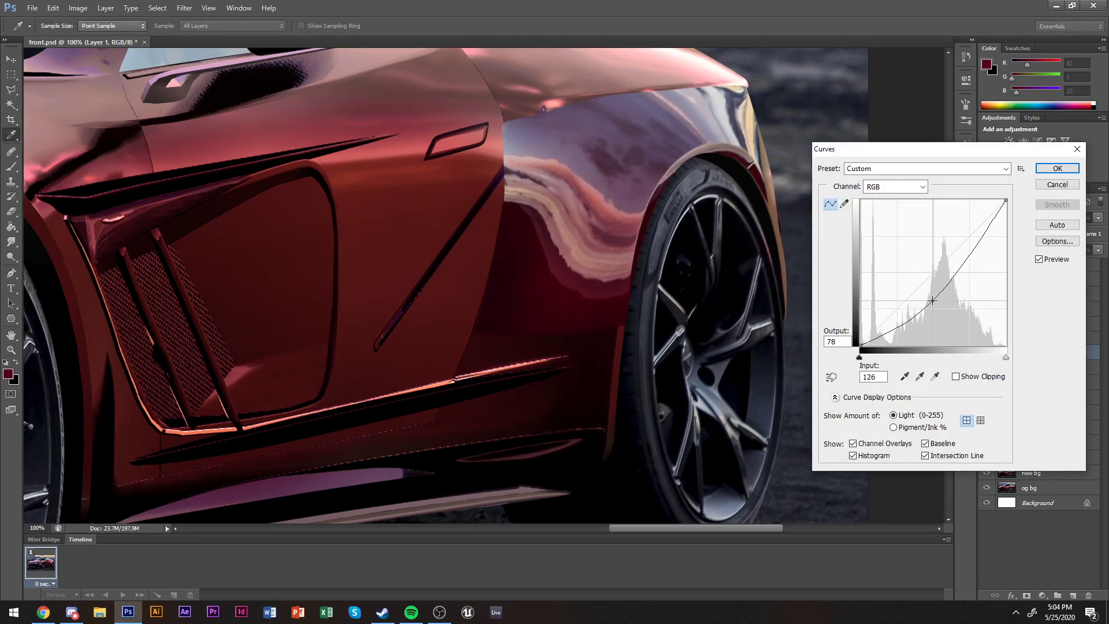
left_click_drag(969, 257, 963, 247)
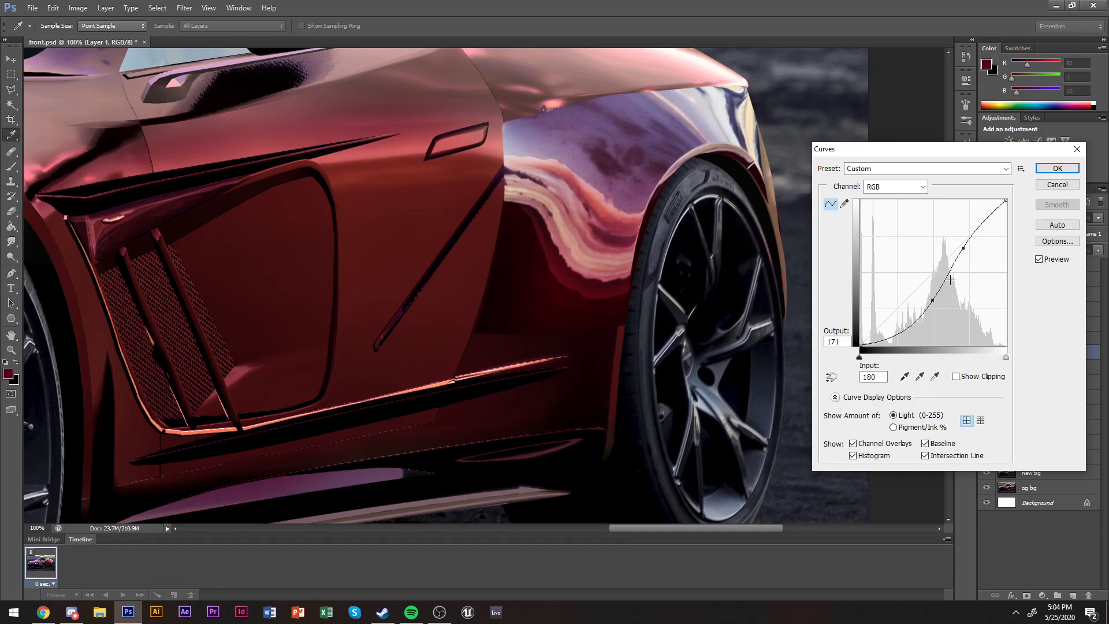
left_click_drag(930, 303, 931, 288)
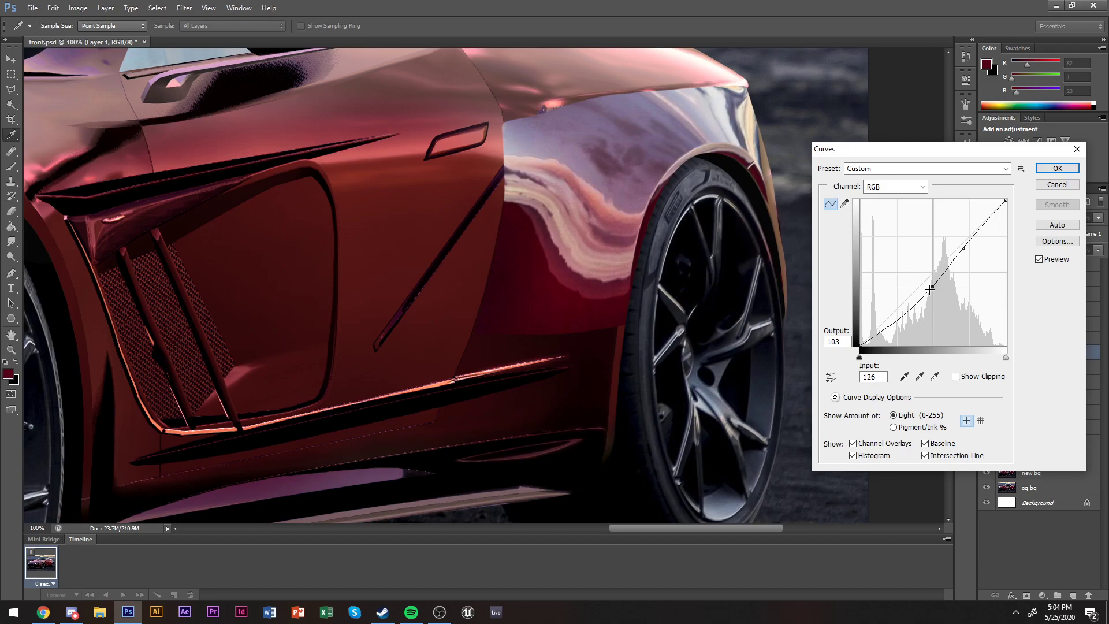
key("Return")
key("z")
scroll(809, 335, "up", 2)
key("alt+Tab")
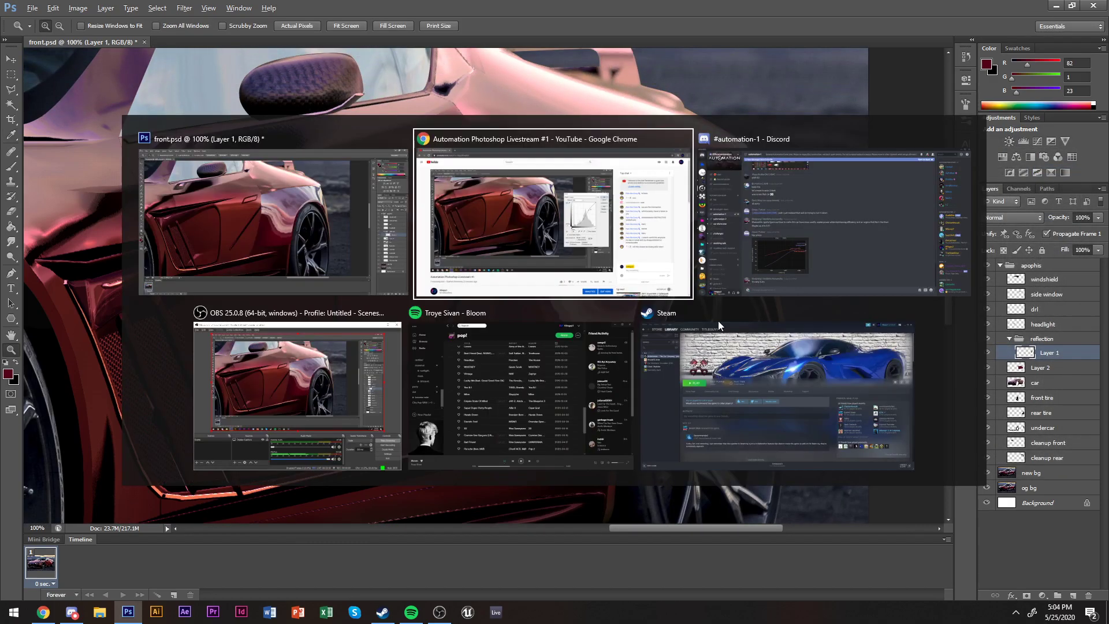
key("alt+Tab")
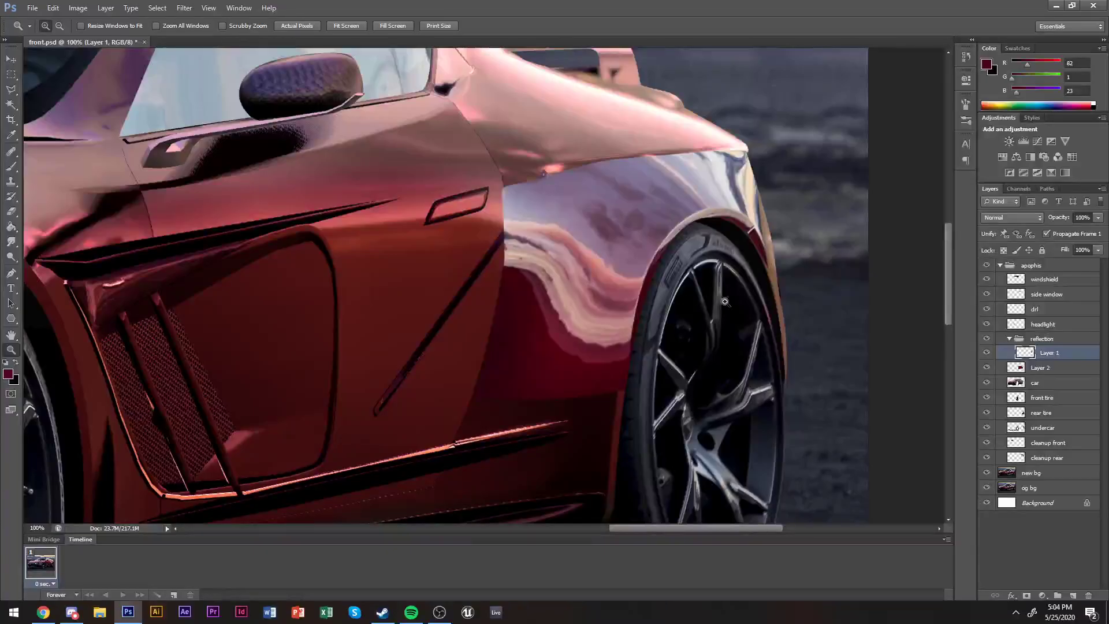
Erase the pasted fender's front, upper and rear edges with a 60 px eraser, following the door gap and body crease.
scroll(839, 334, "up", 1)
left_click(1041, 367)
key("e")
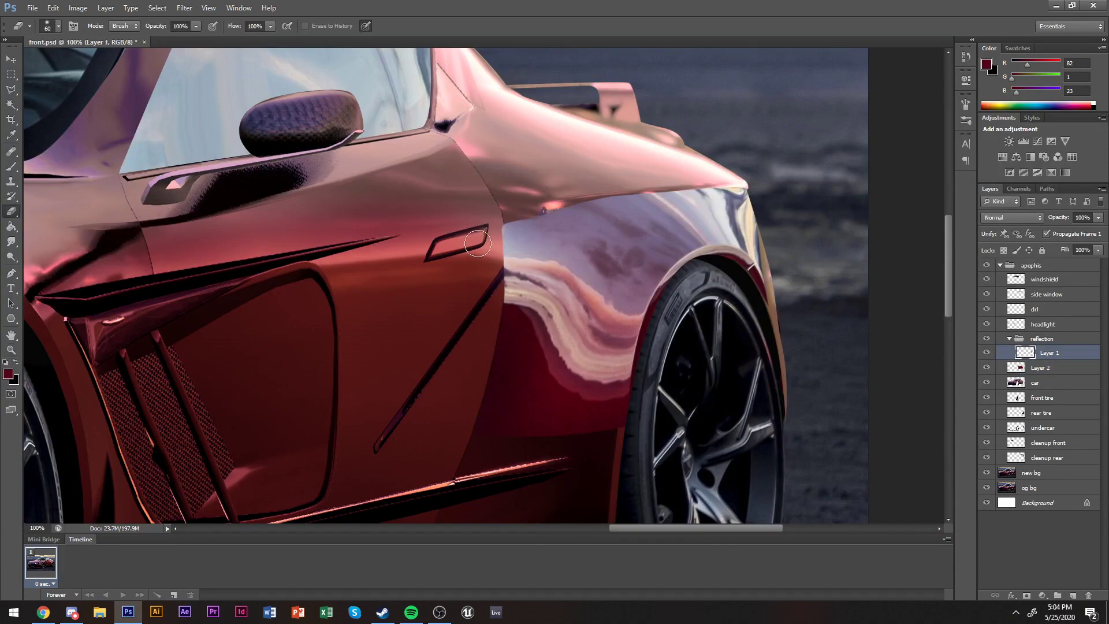
left_click_drag(522, 228, 508, 267)
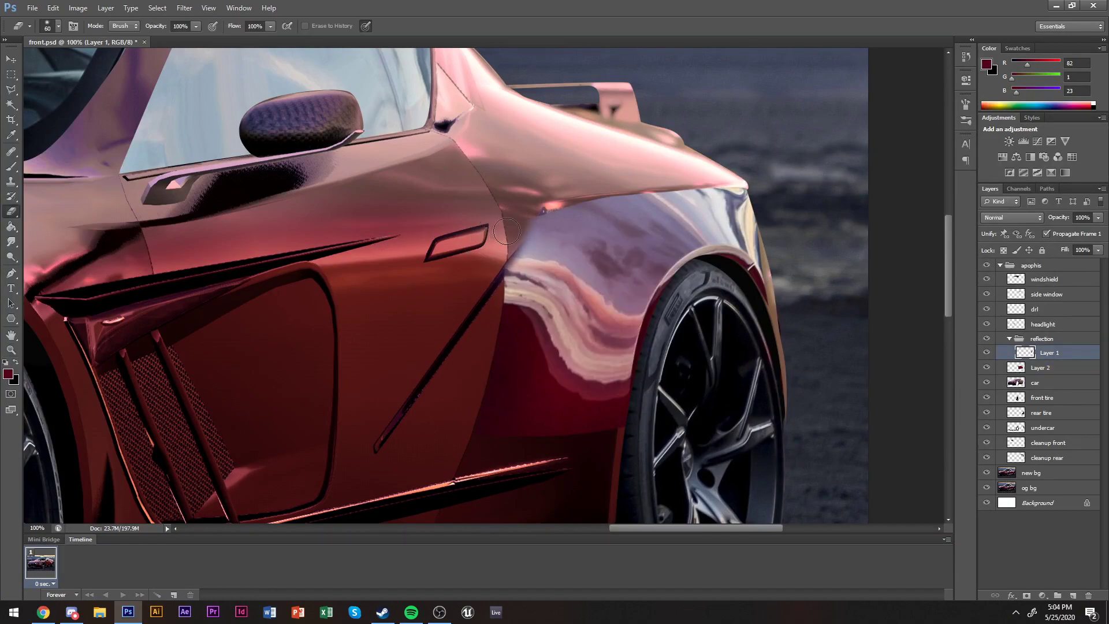
mouse_move(520, 221)
left_mouse_down()
mouse_move(554, 189)
mouse_move(596, 194)
mouse_move(536, 199)
mouse_move(718, 179)
left_mouse_up()
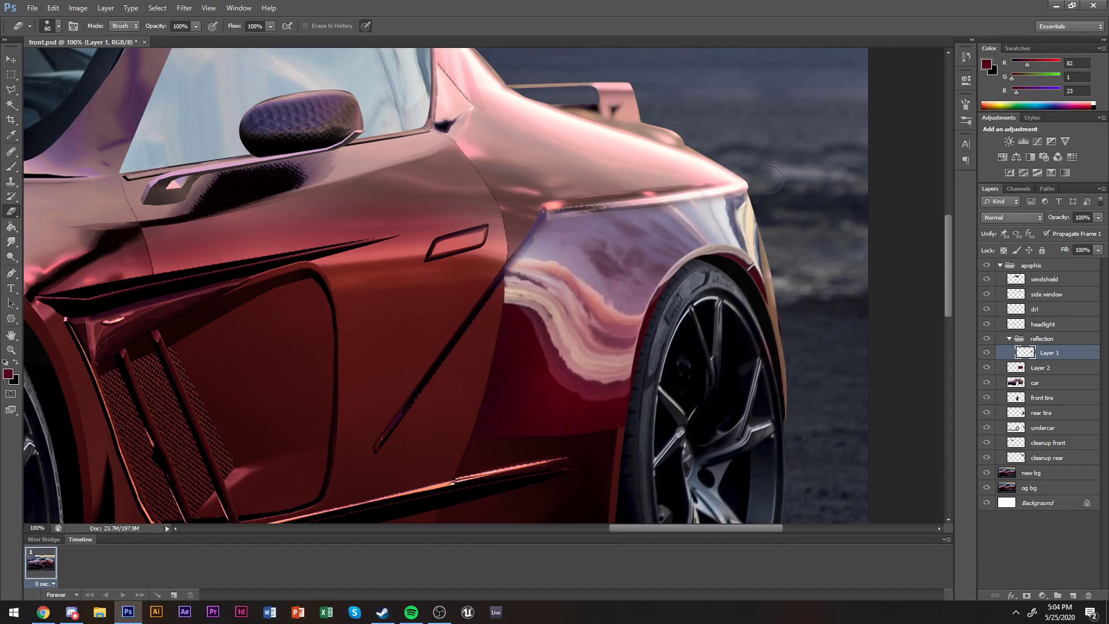
left_click_drag(767, 218, 780, 301)
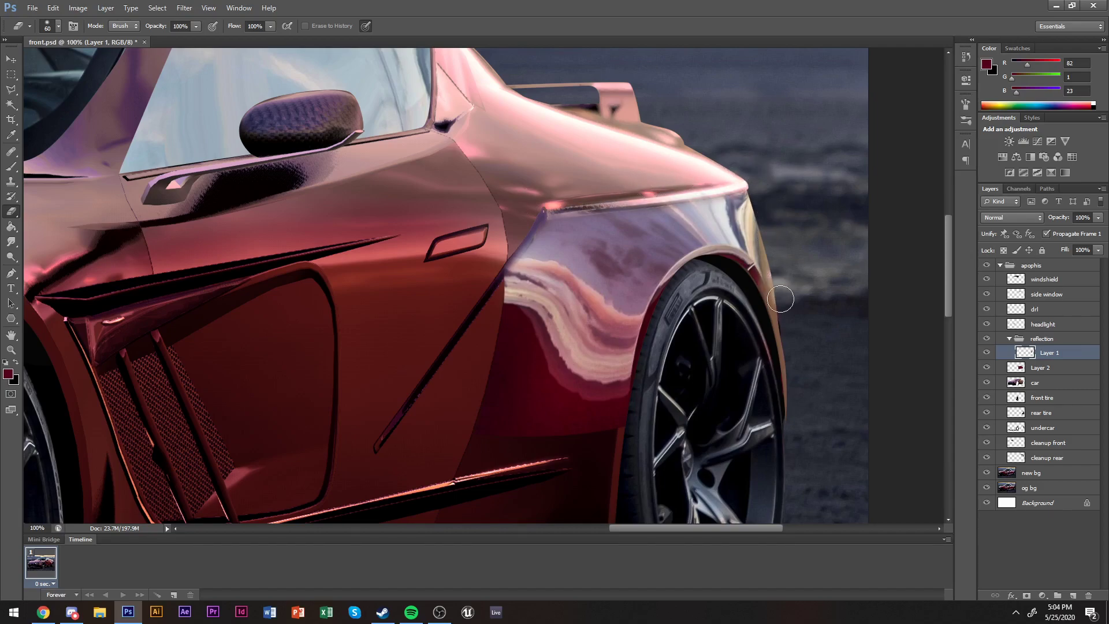
Brush dark red over the rear bumper edge on the Soft Light layer within the car's outline, and clear the selection.
key("z")
left_click(781, 299, "alt")
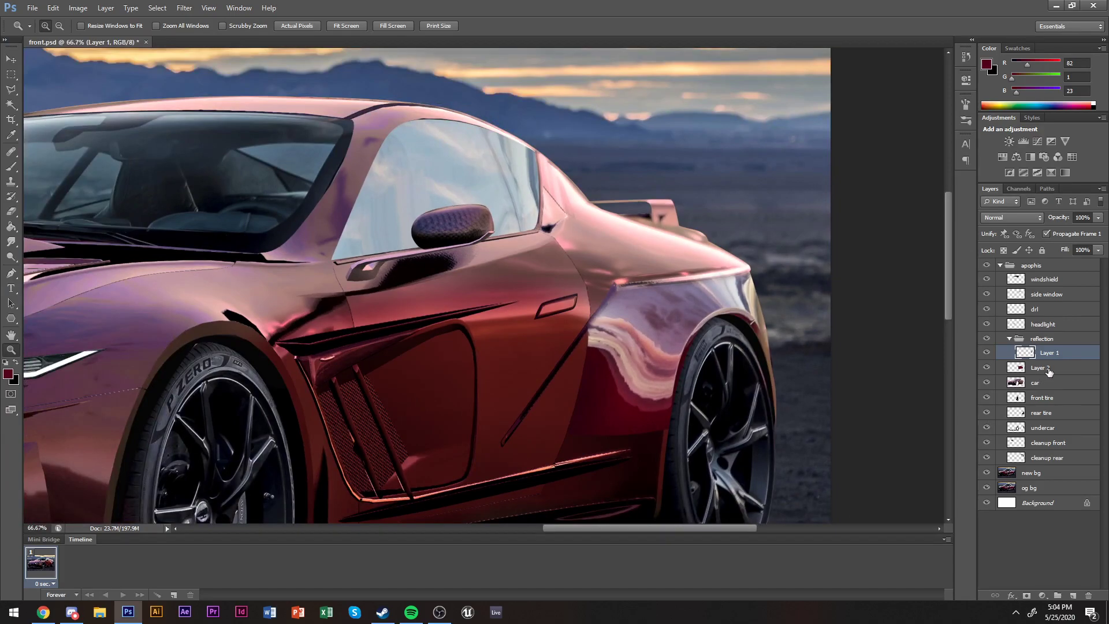
left_click(1049, 372)
left_click(1016, 367, "ctrl")
key("b")
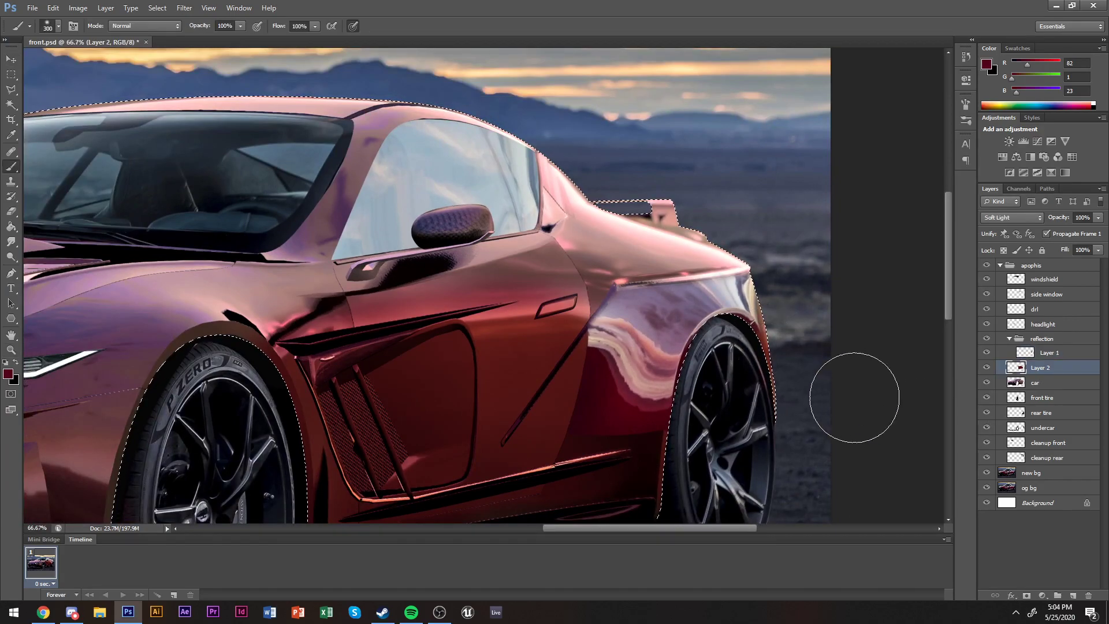
key("m")
key("ctrl+d")
scroll(842, 396, "down", 3)
scroll(534, 430, "left", 2)
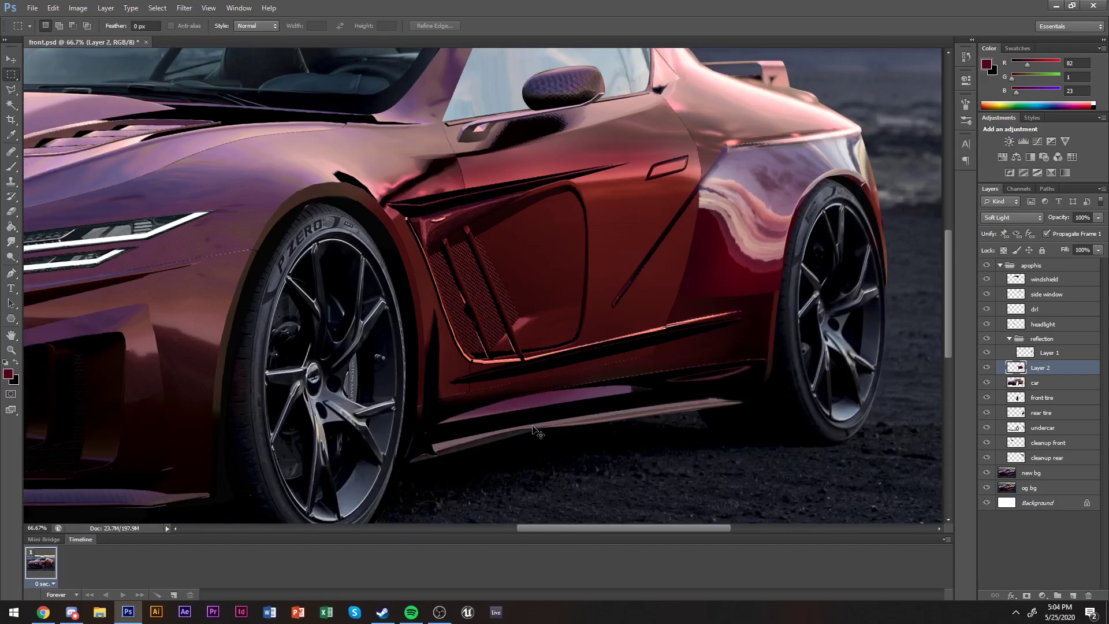
key("z")
left_click(534, 430, "alt")
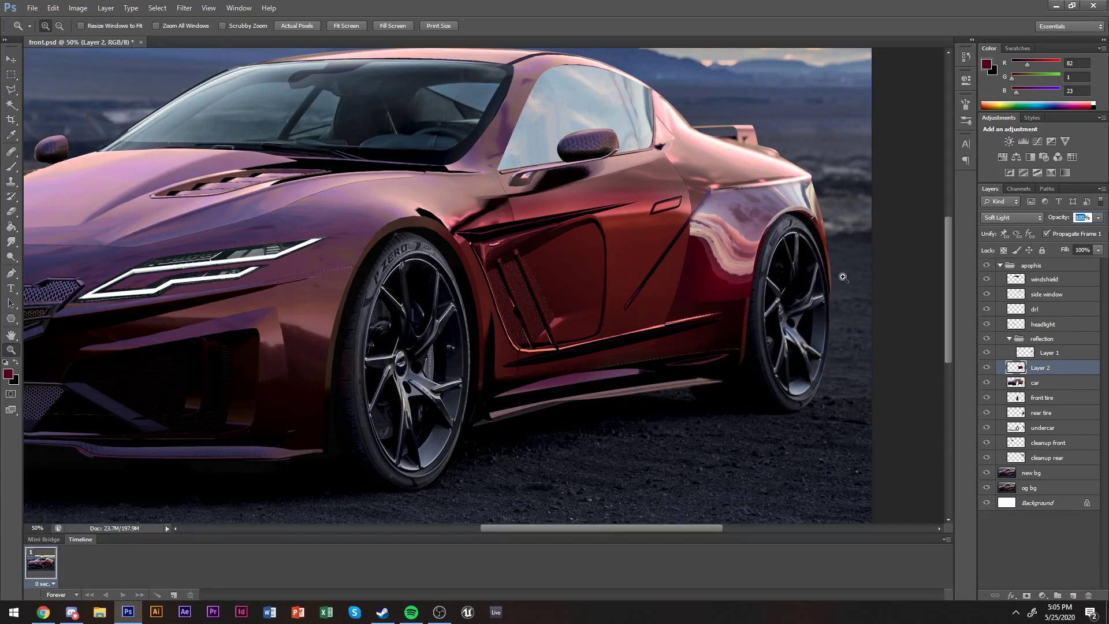
Set the opacity of Layer 2 to 75% and rename the layer as "red side".
scroll(809, 301, "up", 1)
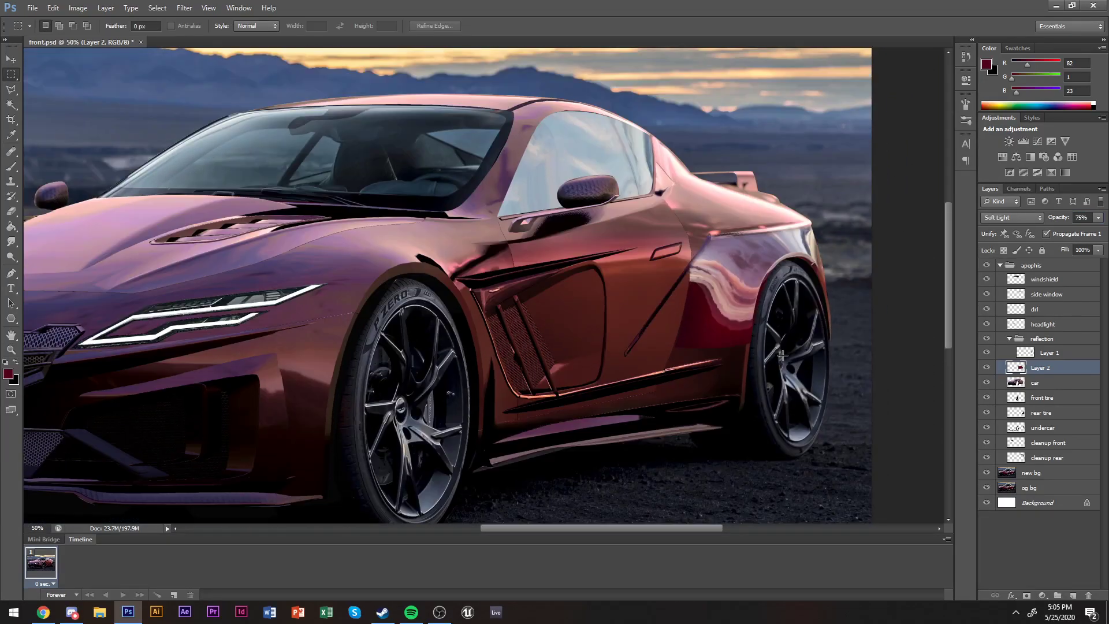
left_click(706, 369)
key("ctrl+plus")
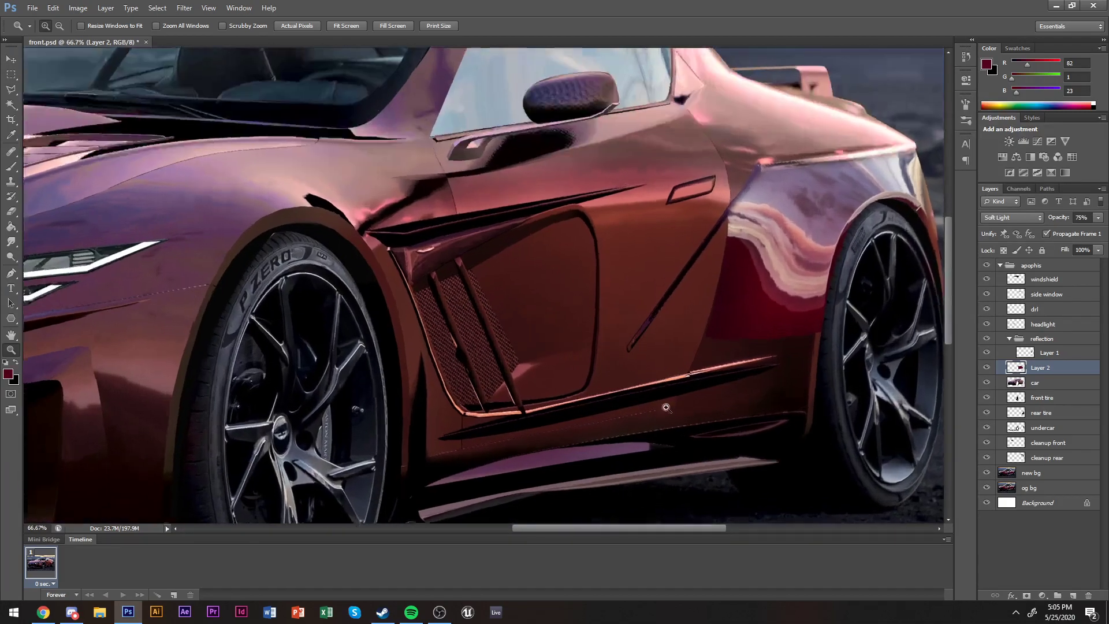
scroll(793, 425, "up", 1)
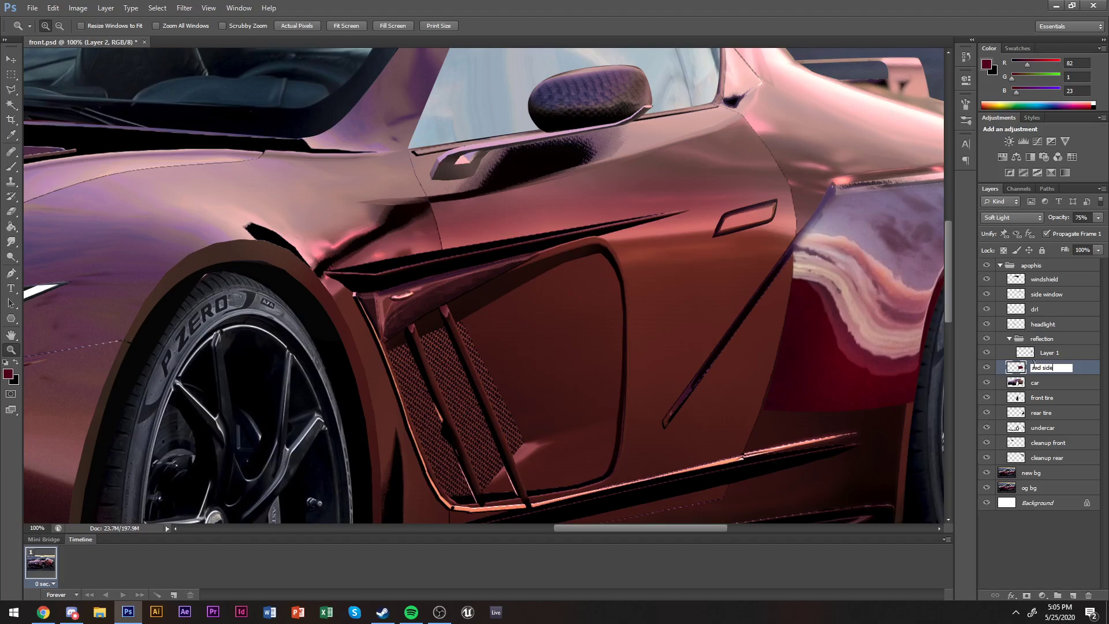
Rename Layer 1 in the reflection group as "rear reflection".
double_click(1047, 353)
type("rear reflection")
key("Return")
Soften the hard lower edge of the rear fender reflection with a soft 100 px eraser.
left_click_drag(615, 451, 505, 421)
key("e")
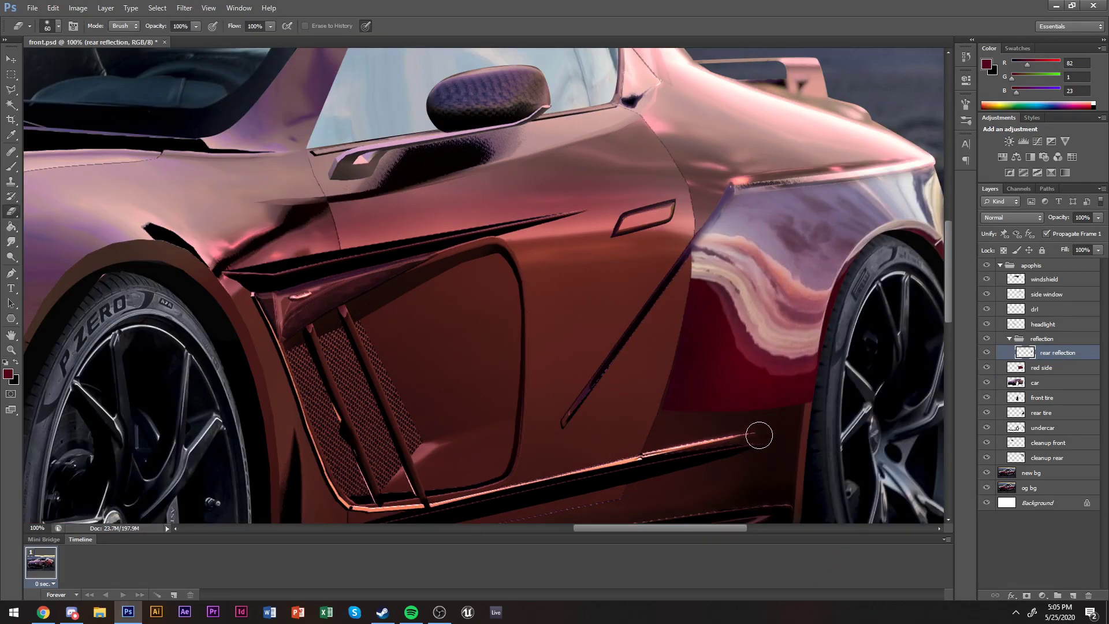
right_click(791, 432)
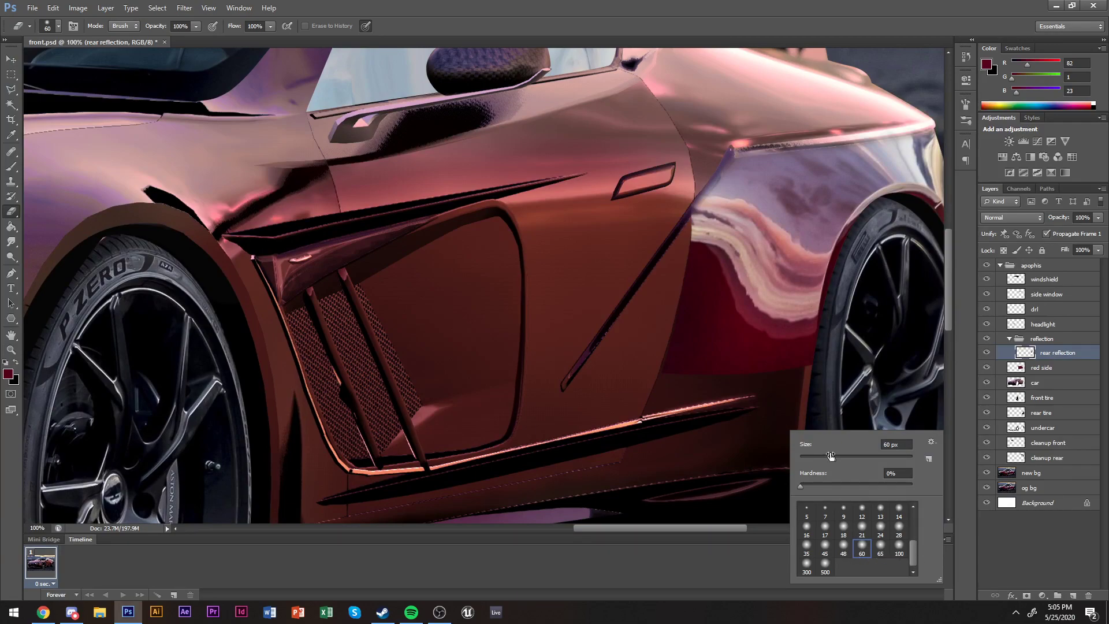
key("Escape")
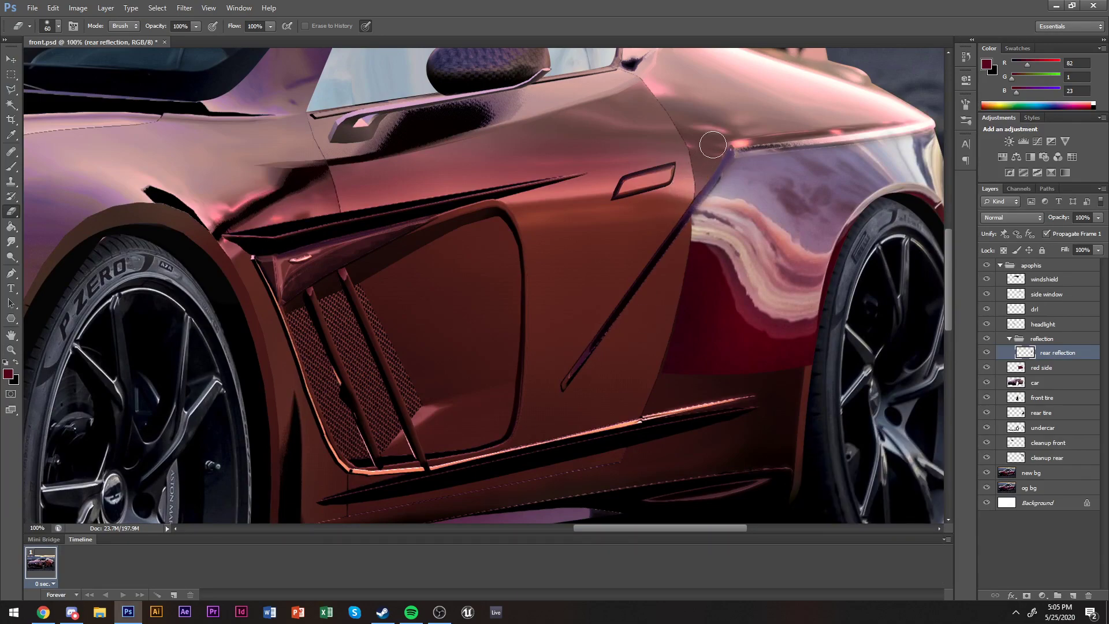
right_click(709, 398)
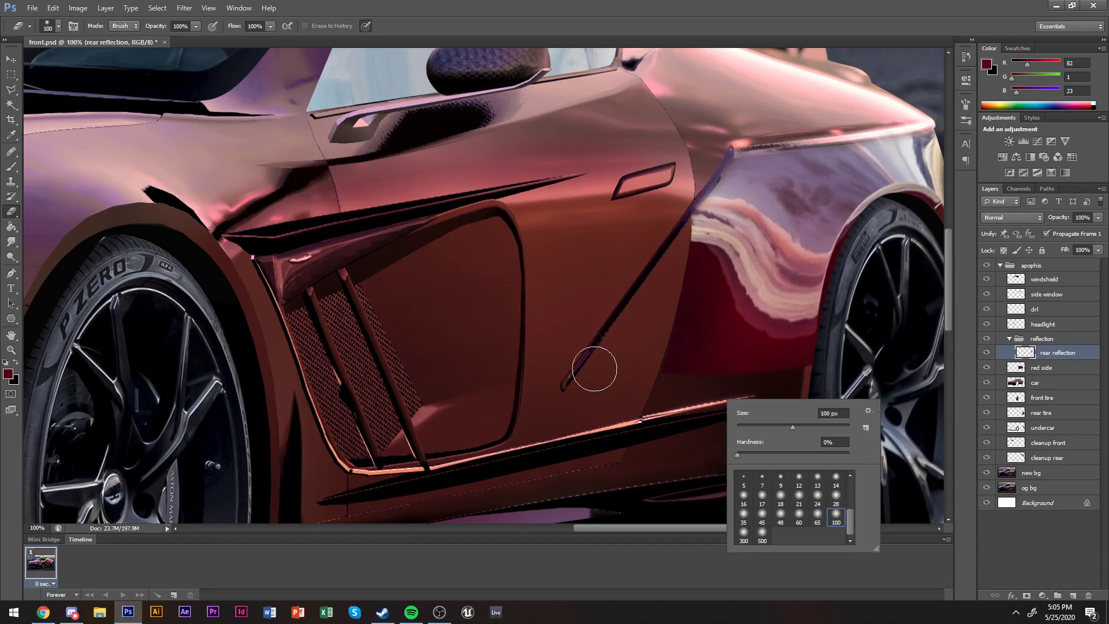
key("Escape")
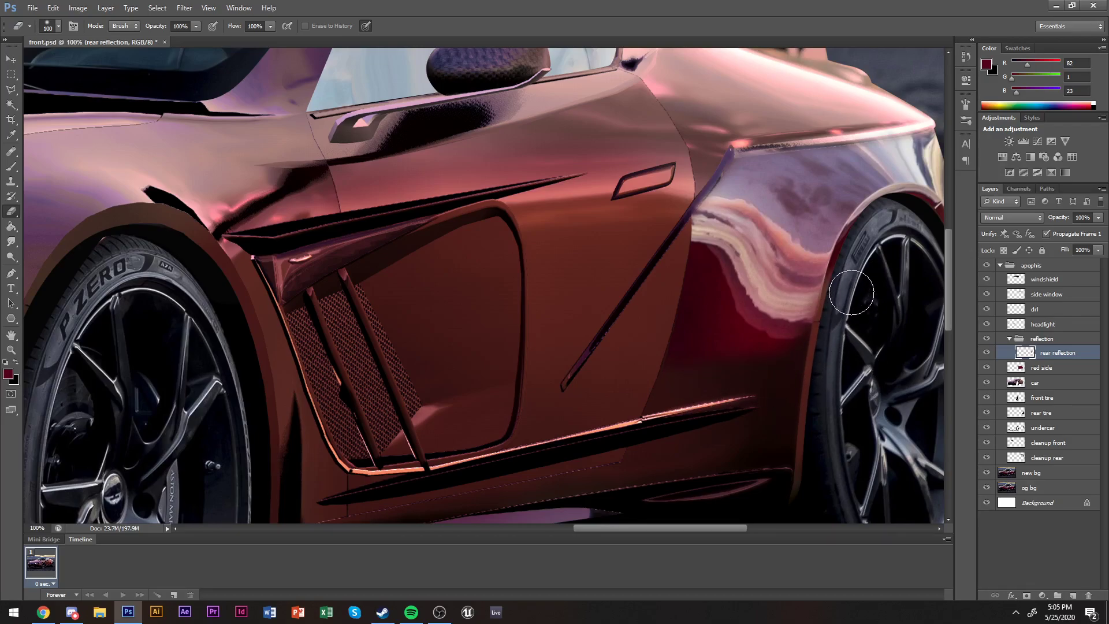
scroll(842, 452, "right", 3)
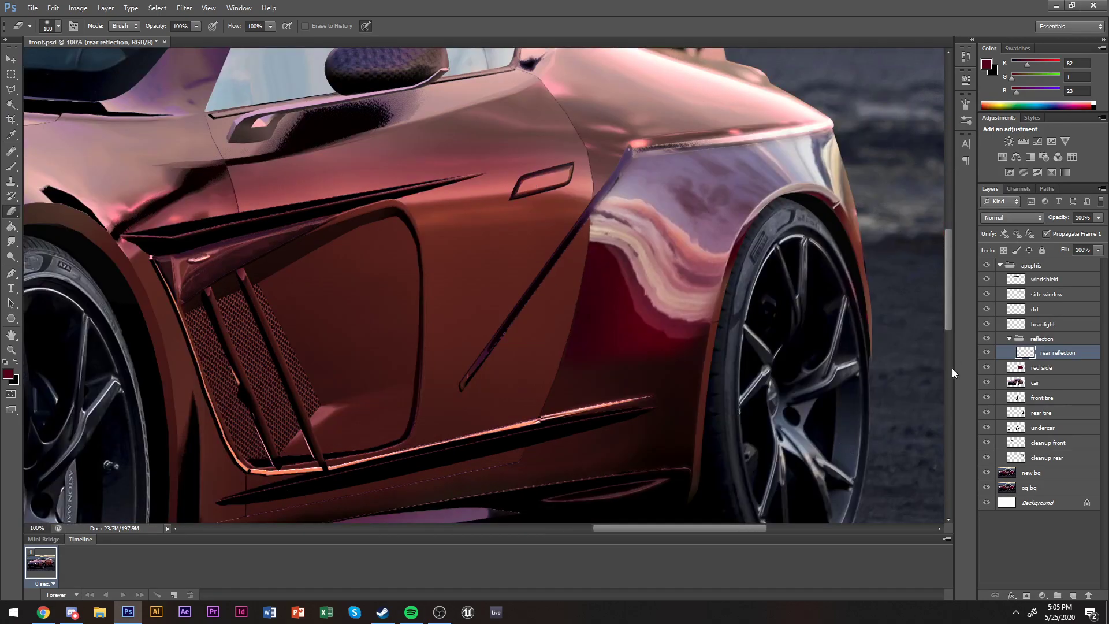
Add a new layer named "shading" directly above the reflection group.
left_click(1034, 382)
scroll(576, 472, "up", 2)
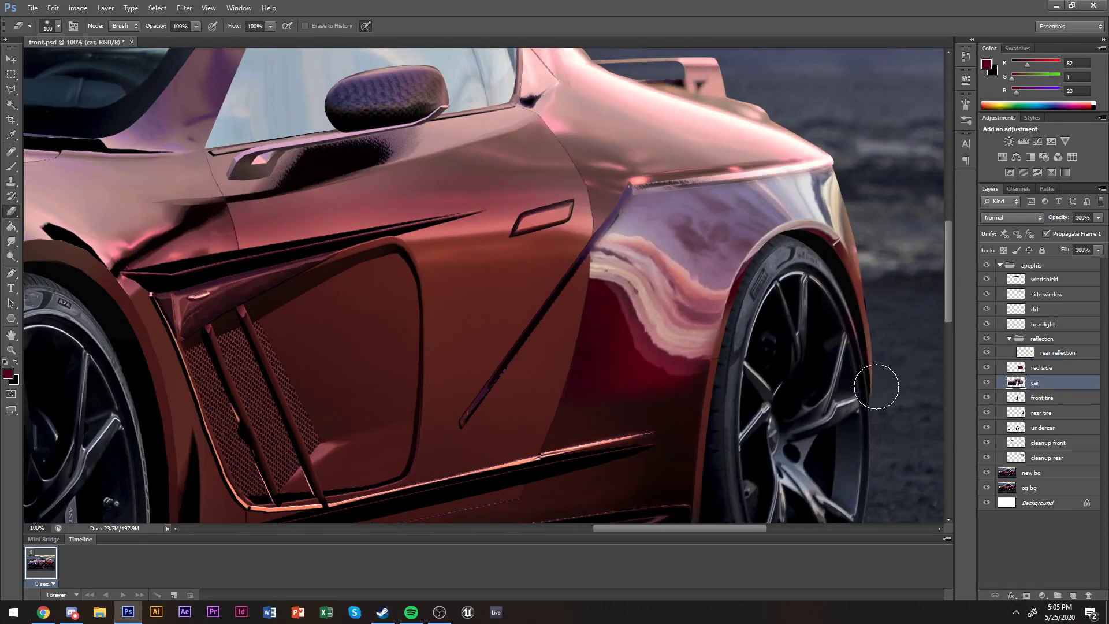
left_click(1033, 338)
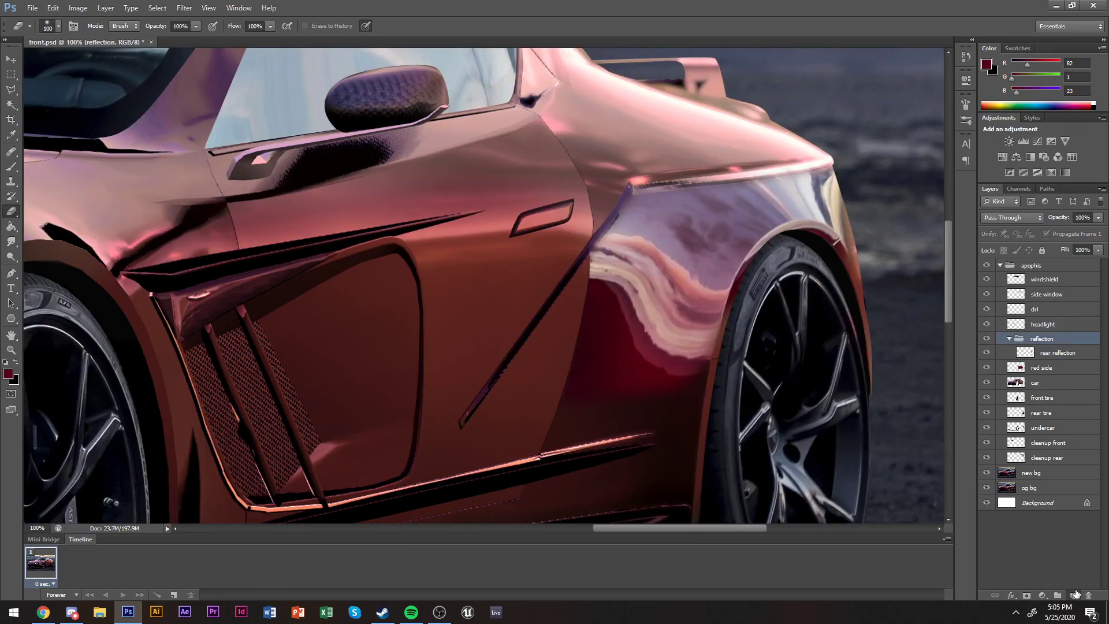
left_click(1073, 595)
mouse_move(1063, 354)
left_mouse_down()
mouse_move(1053, 330)
mouse_move(1046, 342)
left_mouse_up()
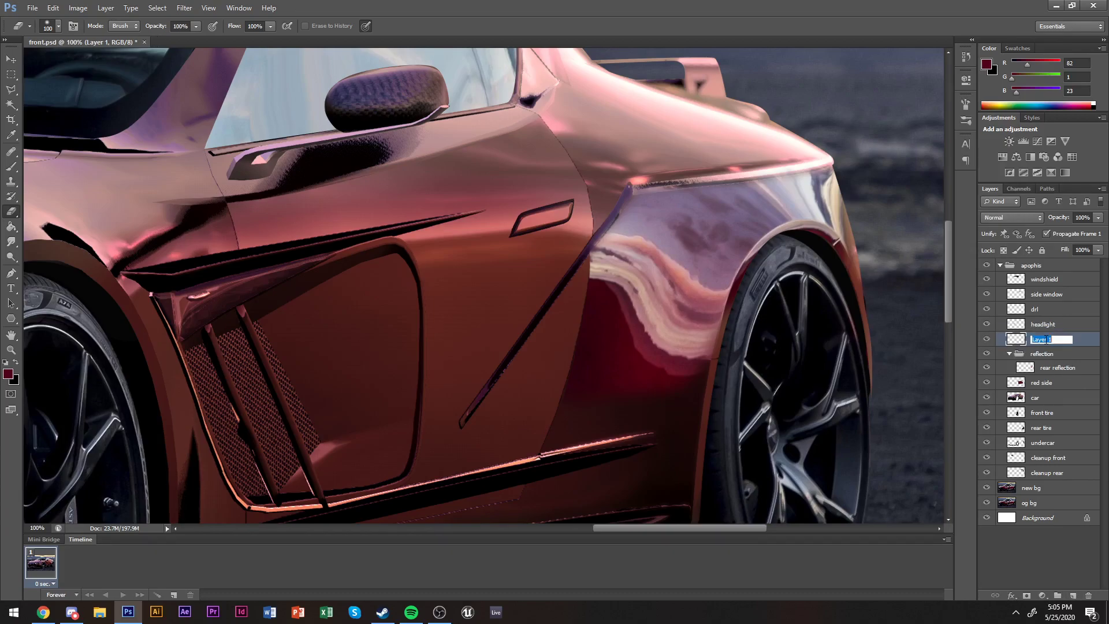
key("Return")
scroll(248, 347, "down", 3)
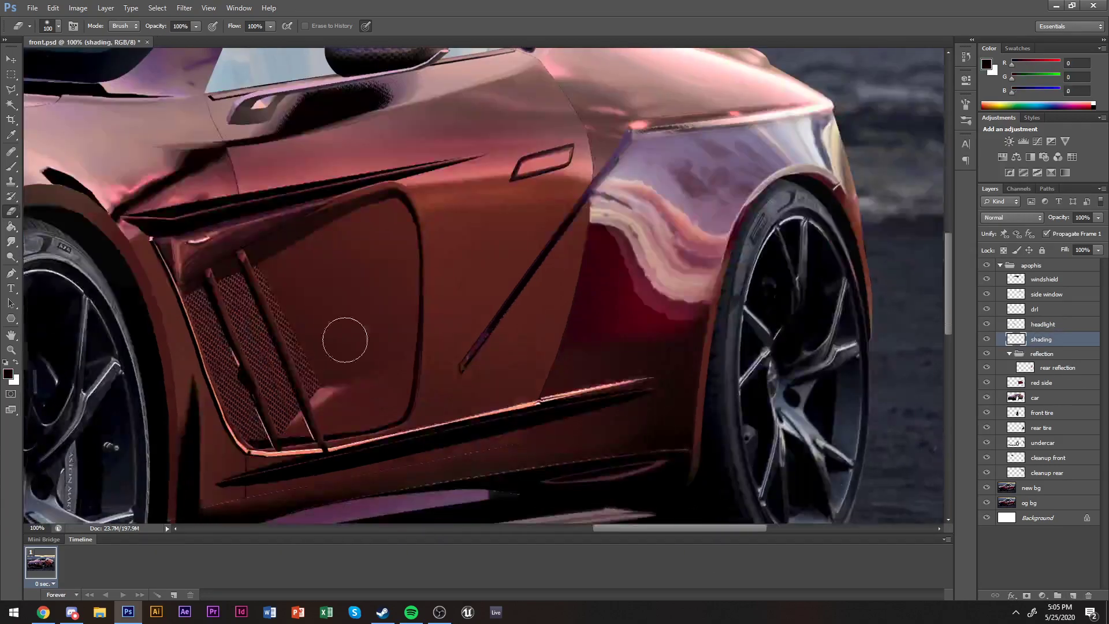
Prepare a soft 100 px brush in a pink sampled from the rear fender and load the car layer's outline as a selection.
key("d")
key("b")
right_click(724, 340)
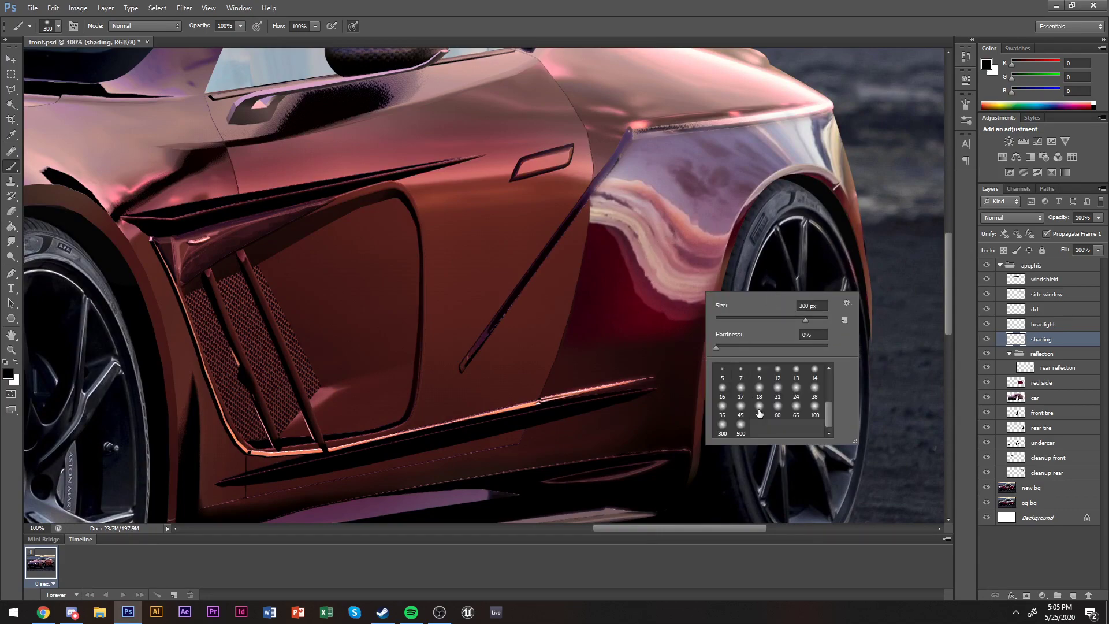
key("Escape")
left_click(726, 293, "alt")
right_click(751, 341)
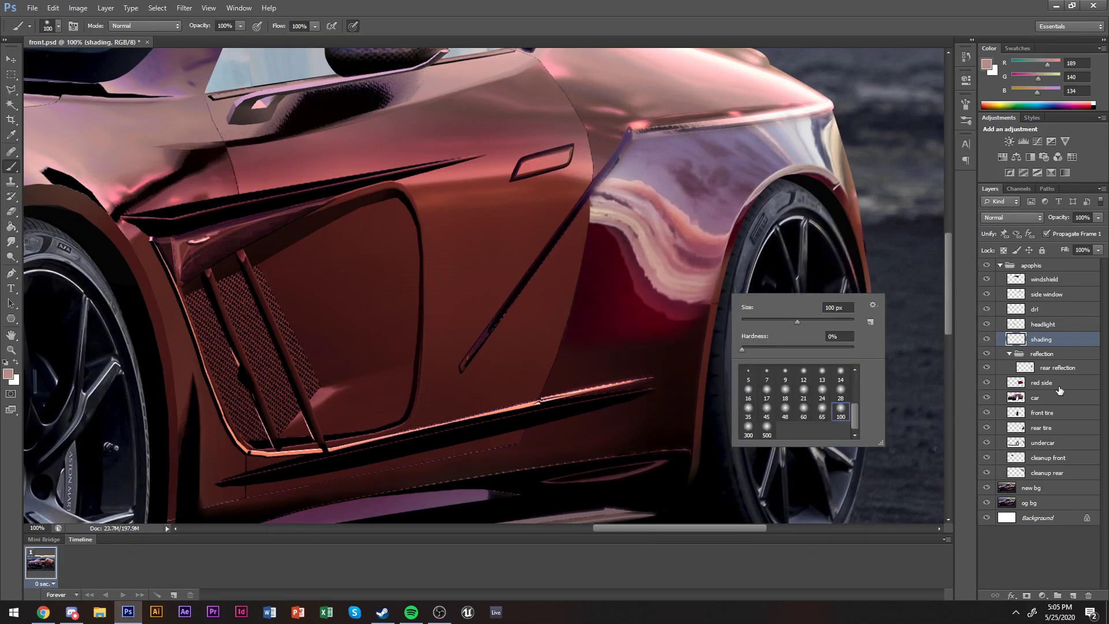
left_click(1017, 398, "ctrl")
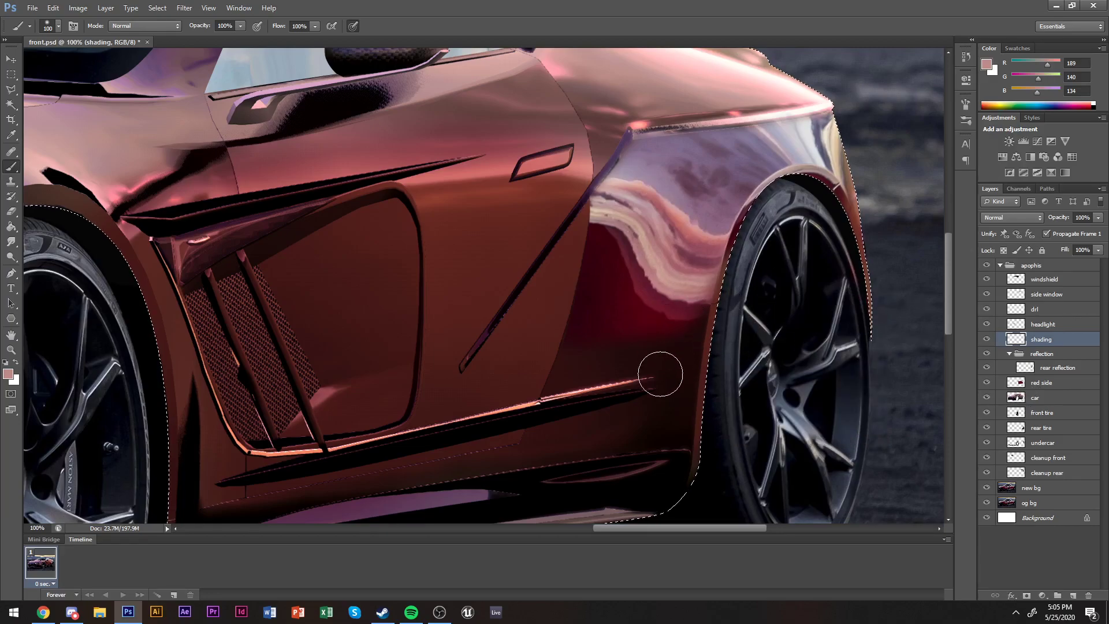
Set the shading layer's blend mode to Soft Light.
left_click(999, 223)
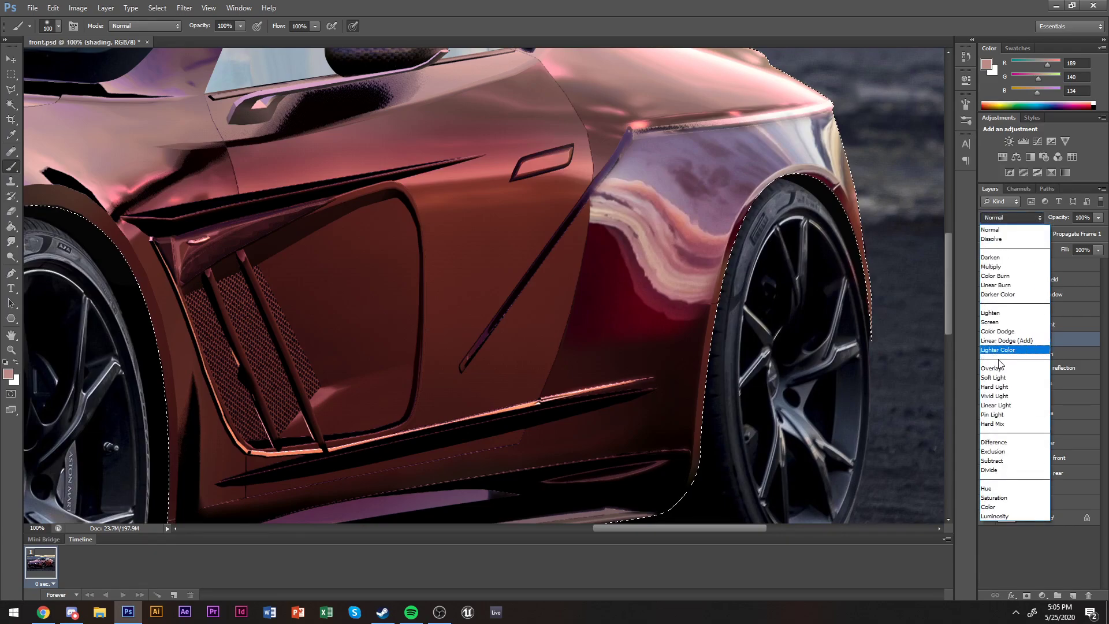
left_click(1004, 376)
left_click(1023, 218)
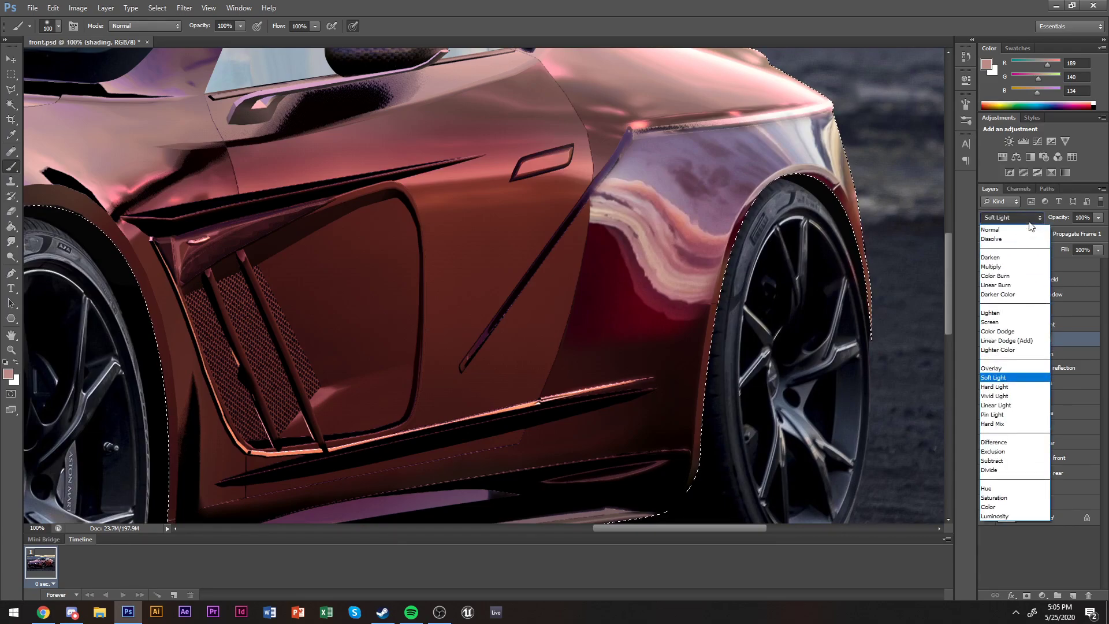
left_click(1020, 379)
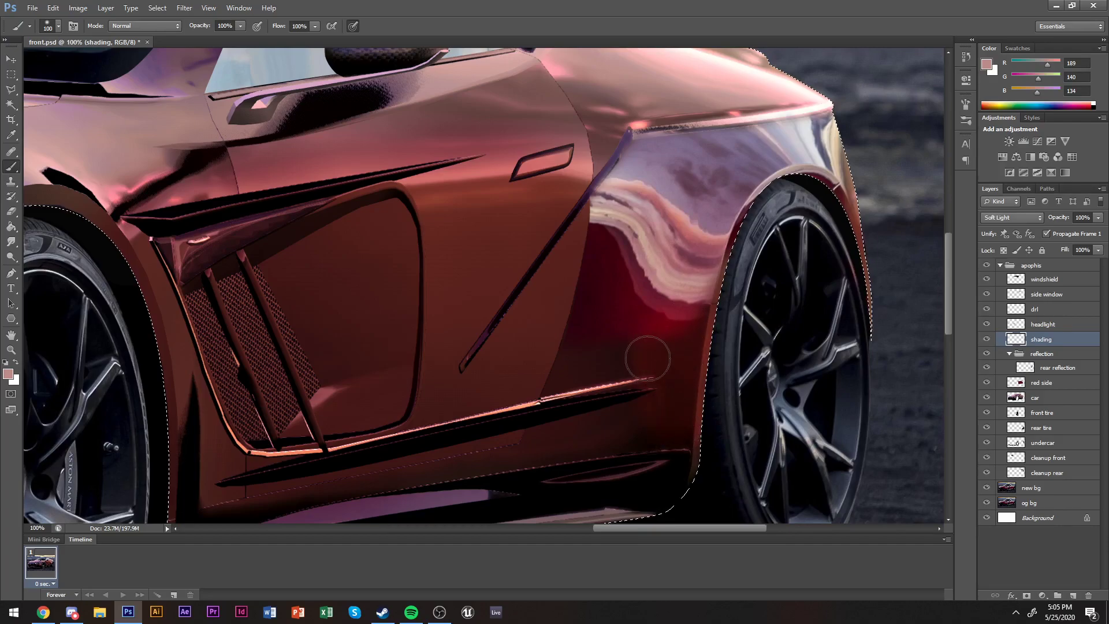
Brush a soft pink highlight around the rear wheel arch, tidy it with the eraser, and deselect the car outline.
scroll(628, 376, "down", 3)
key("e")
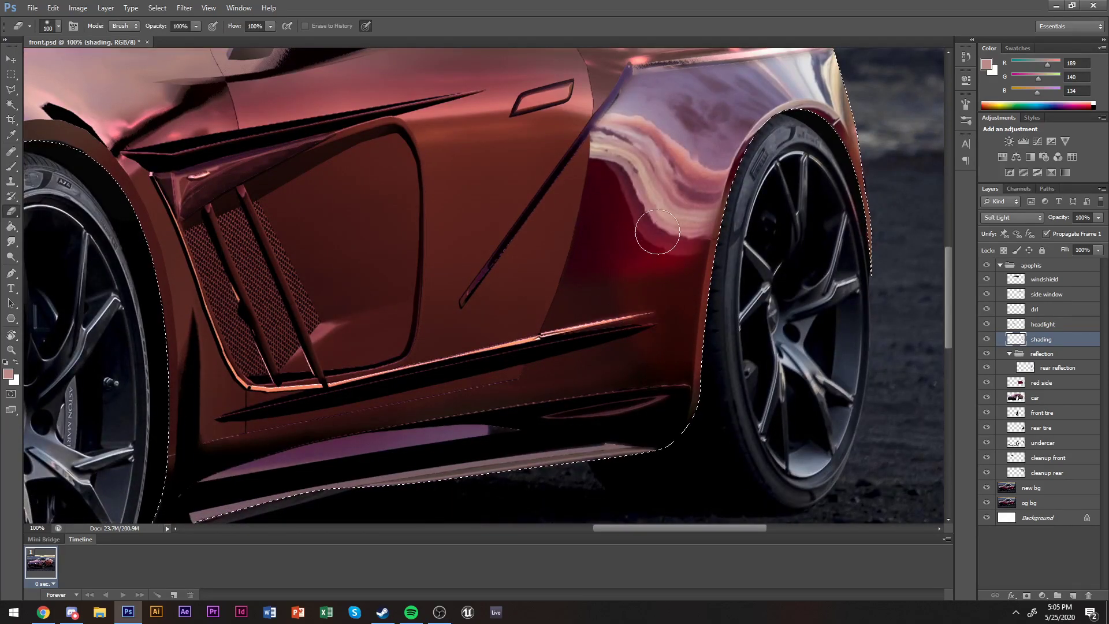
right_click(658, 297)
key("Escape")
key("m")
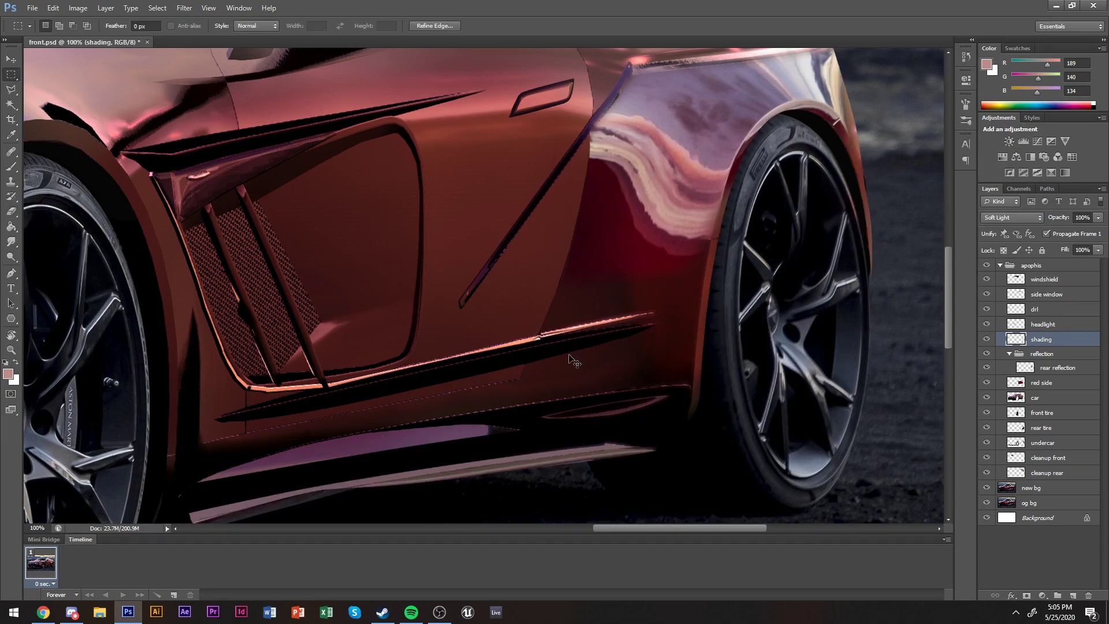
scroll(480, 359, "left", 5)
key("ctrl+d")
Trace the door recess behind the side vent slats with the Pen tool and turn the path into a selection.
scroll(480, 358, "up", 2)
key("p")
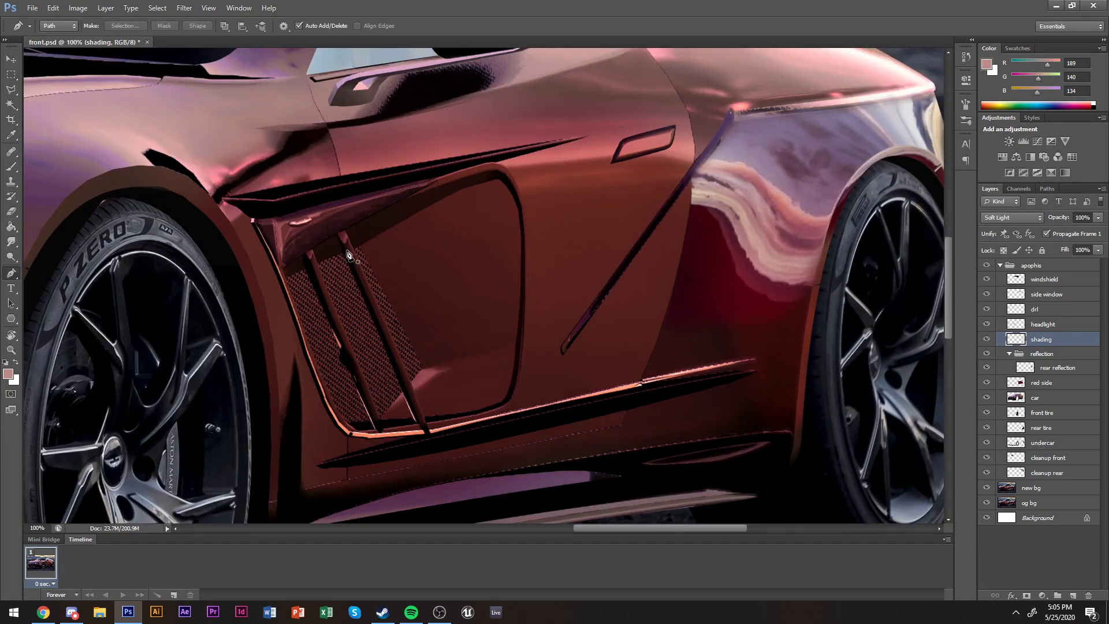
left_click(345, 231)
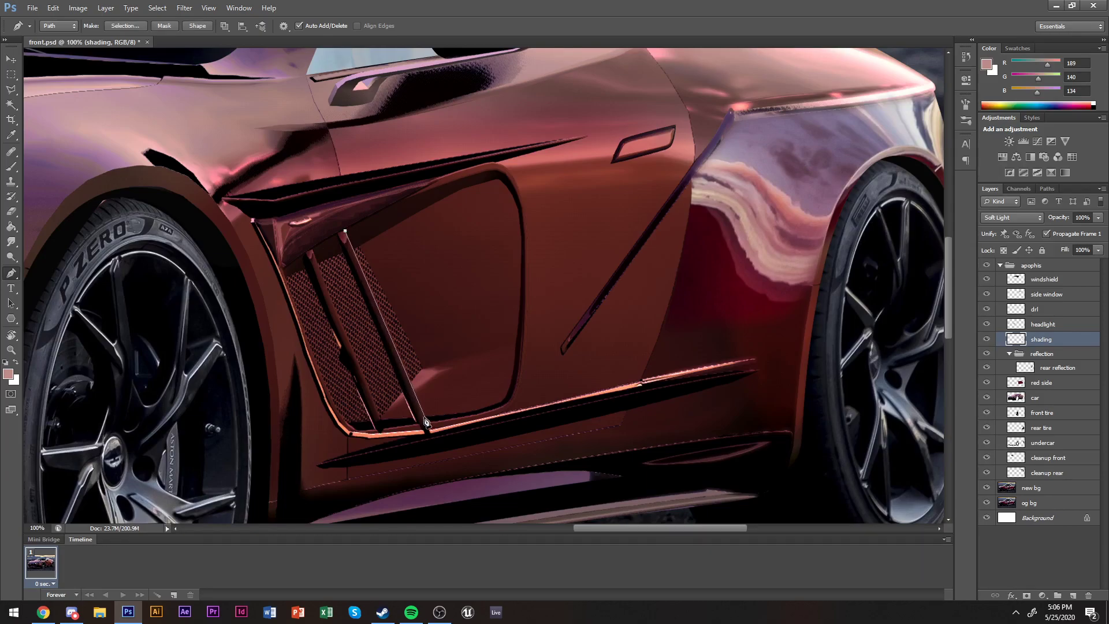
left_click_drag(512, 397, 515, 386)
left_click_drag(524, 225, 521, 211)
left_click_drag(486, 177, 475, 177)
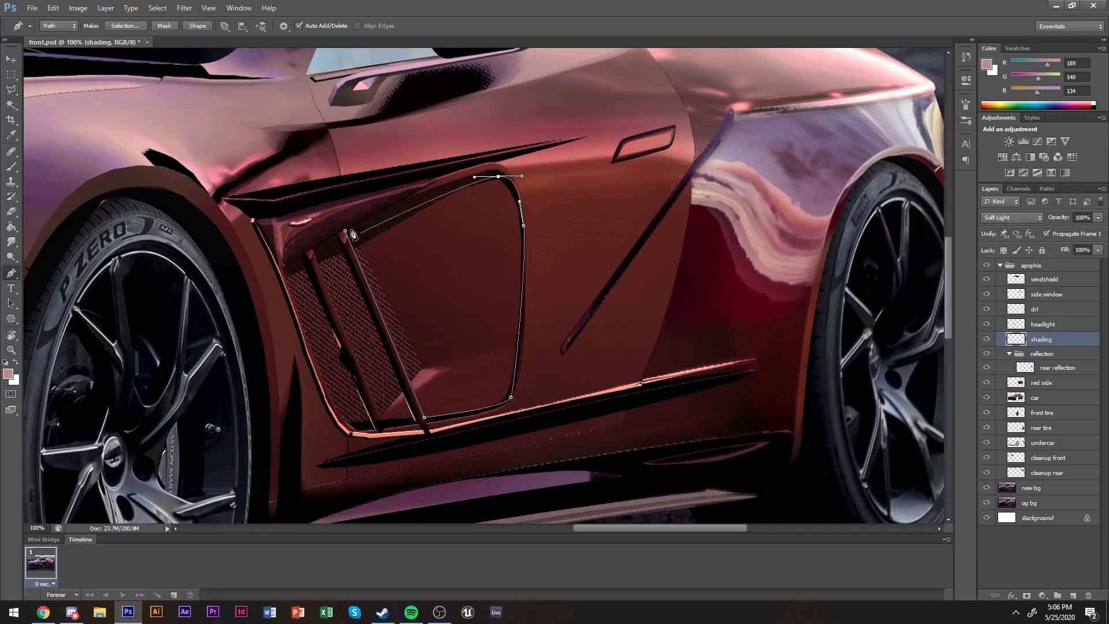
key("ctrl+Return")
Shade the front part of the selected door recess with a soft 300 px black brush.
key("d")
key("b")
right_click(451, 313)
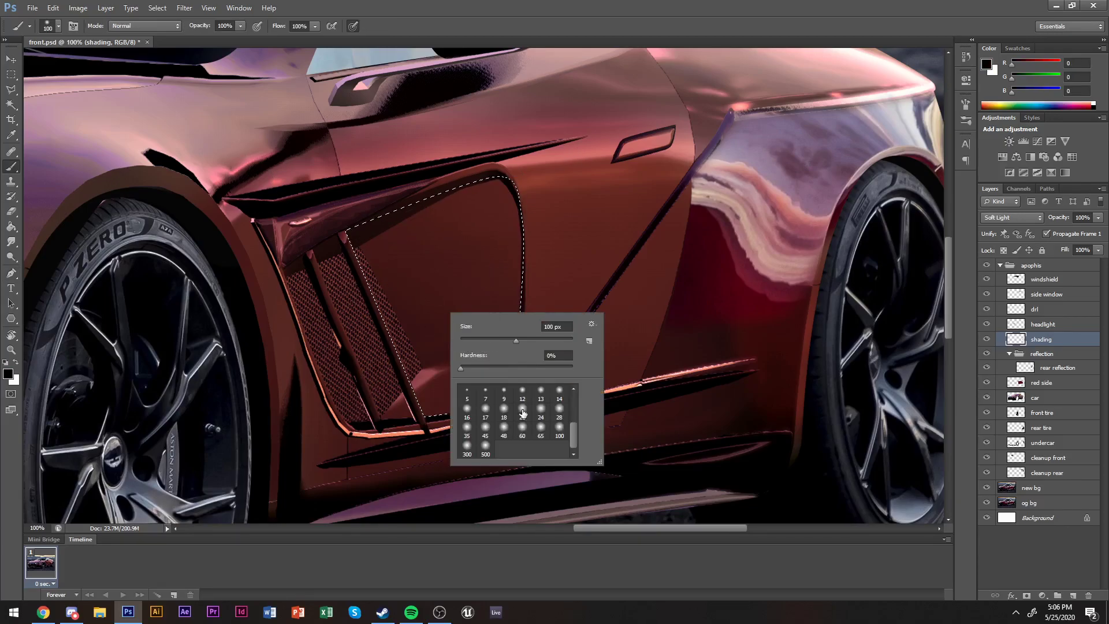
left_click(463, 446)
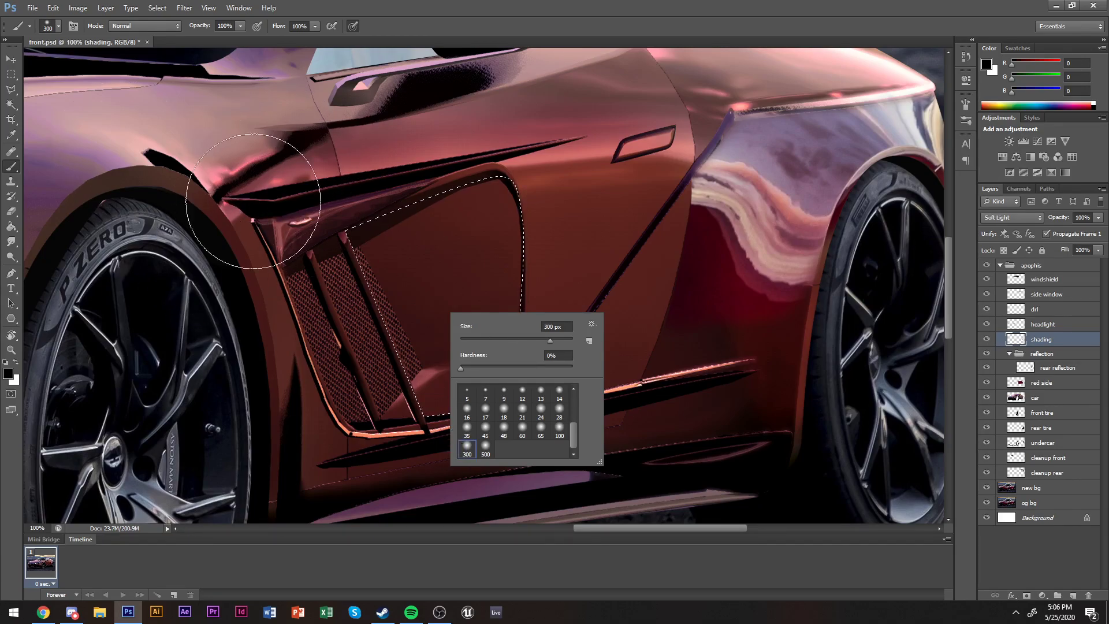
left_click(327, 345)
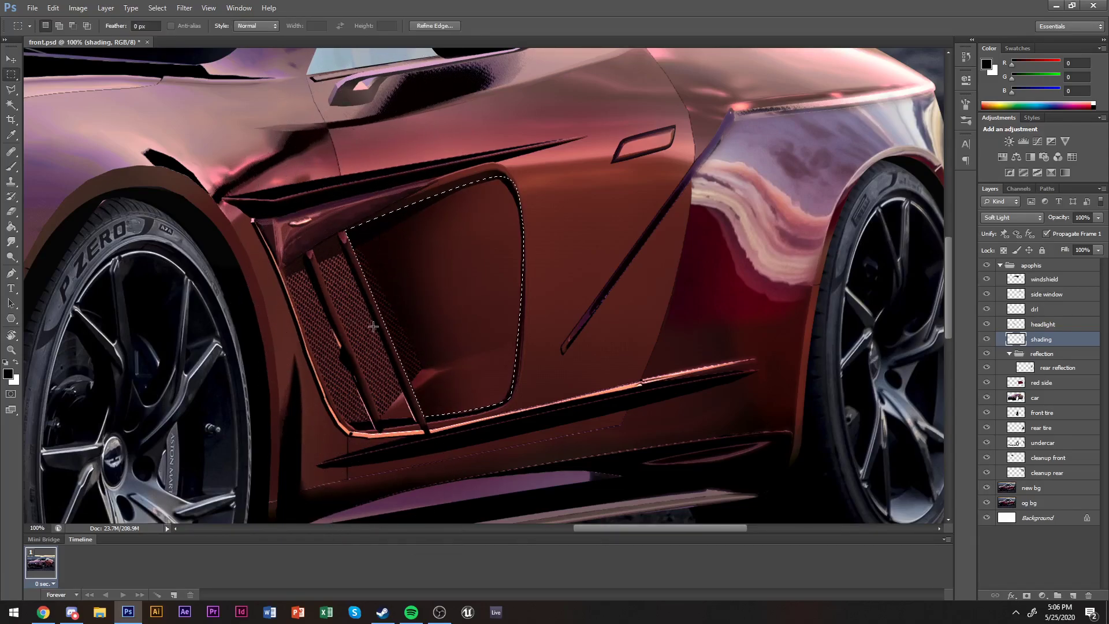
Deepen the door recess shading with a soft 500 px black brush and deselect.
right_click(583, 273)
left_click(620, 409)
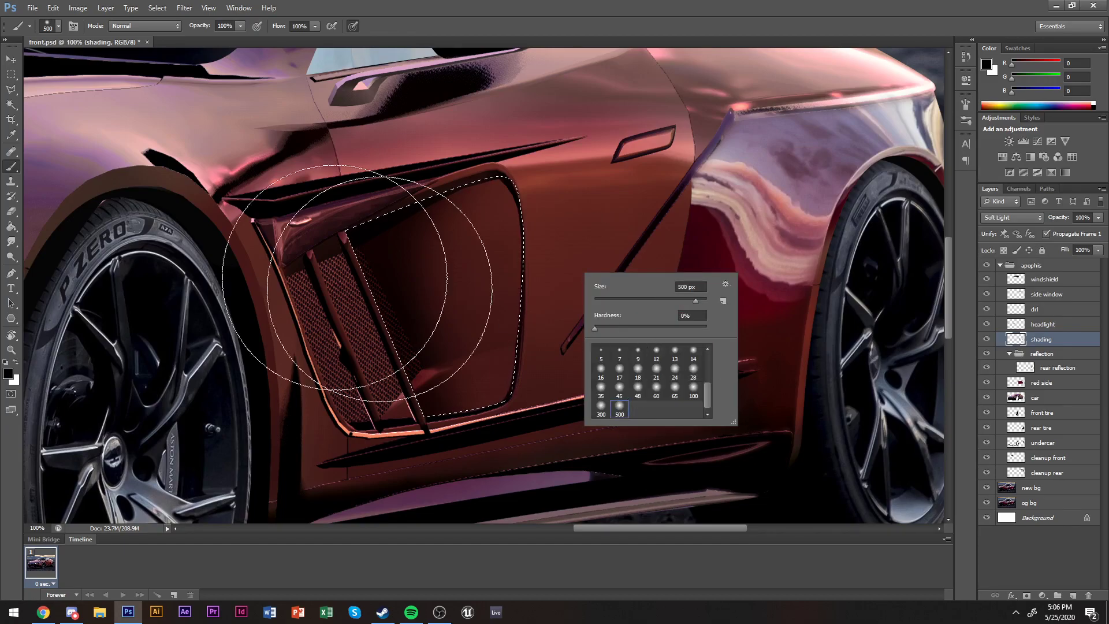
left_click(297, 260)
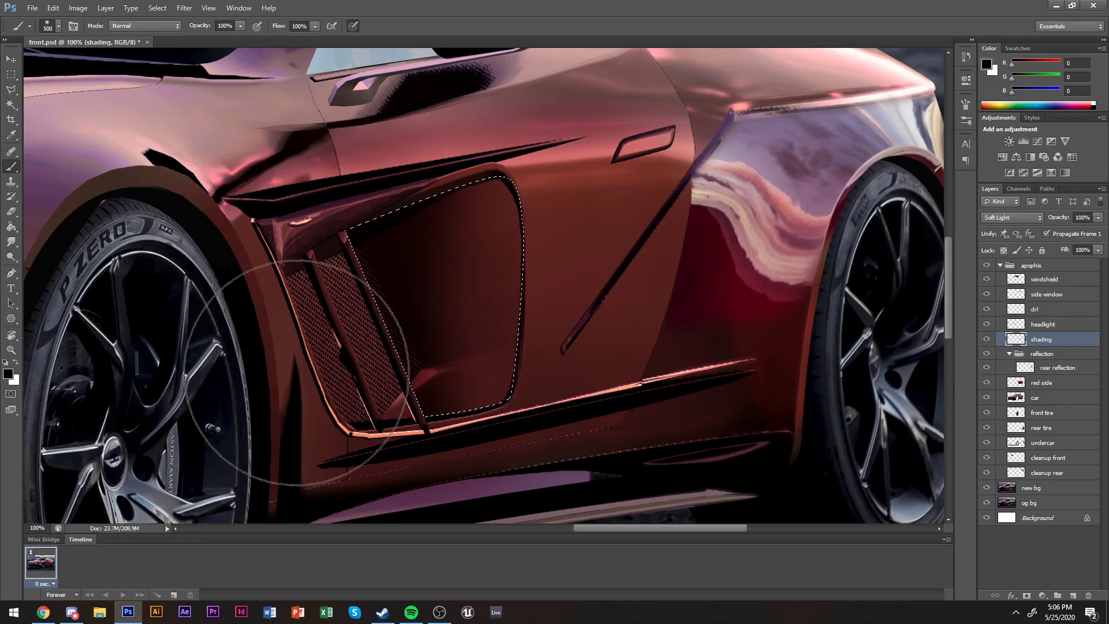
key("ctrl+d")
Select the mesh between the two vent slats with a pen path, darken it with the soft black brush, and deselect.
key("p")
left_click(313, 251)
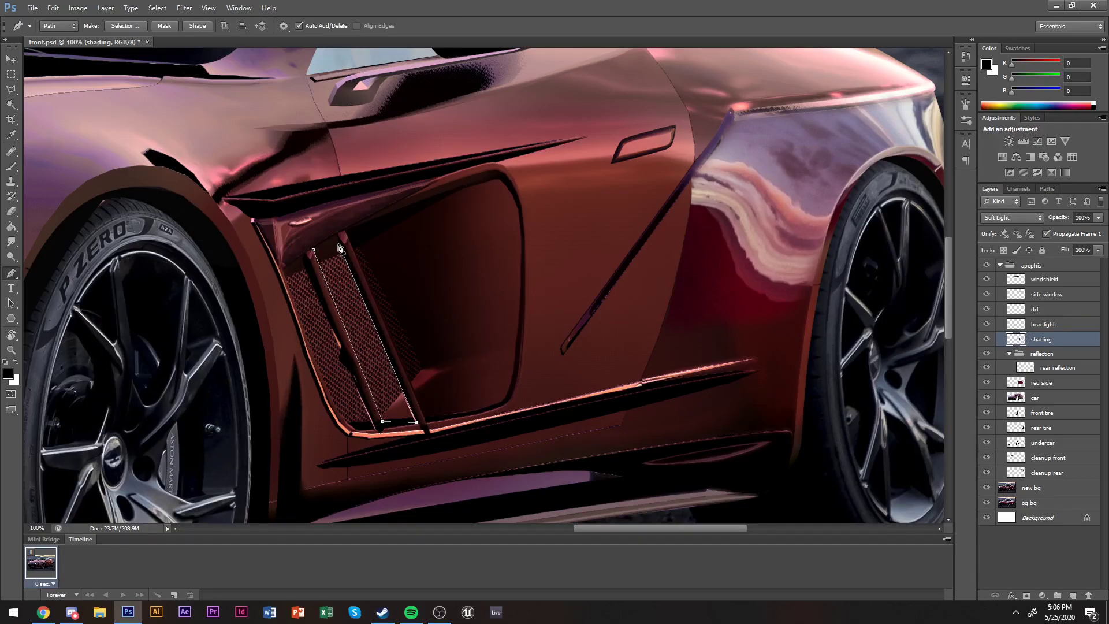
left_click(307, 257)
key("ctrl+Return")
key("b")
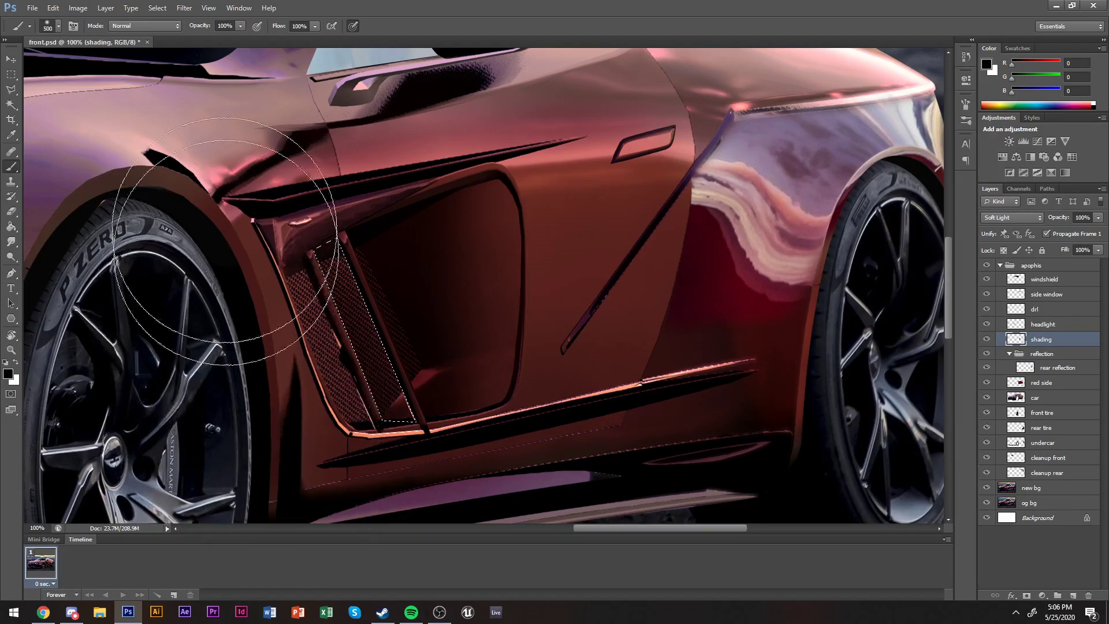
key("ctrl+d")
Select the mesh in front of the forward vent slat with a pen path, darken it with the black brush, and deselect.
key("p")
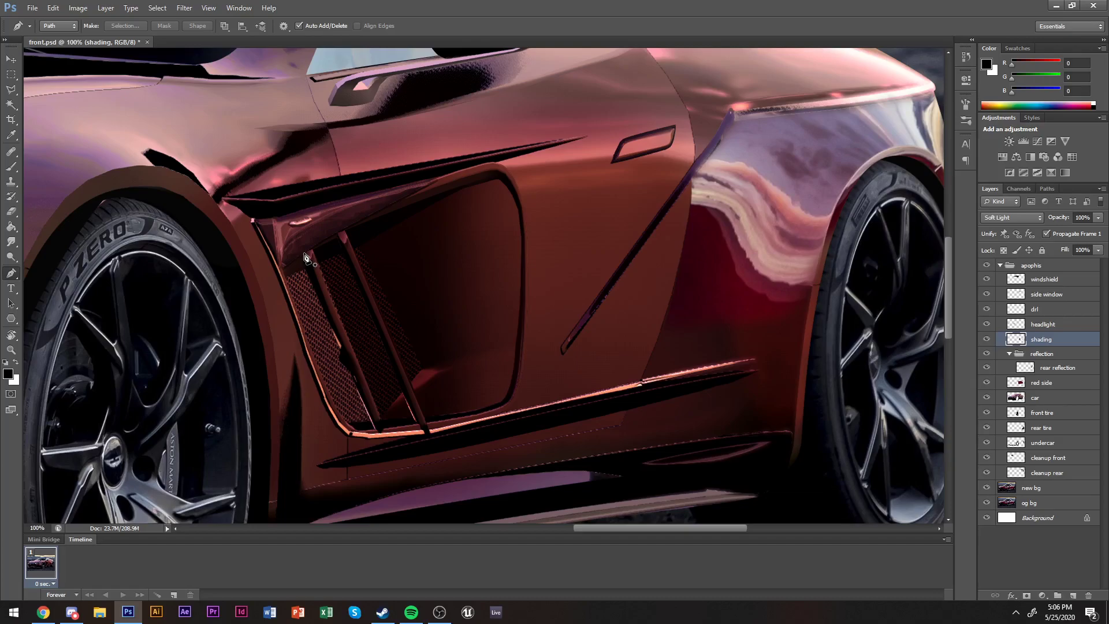
left_click_drag(284, 270, 286, 279)
left_click_drag(342, 417, 355, 434)
left_click(304, 255)
key("ctrl+Return")
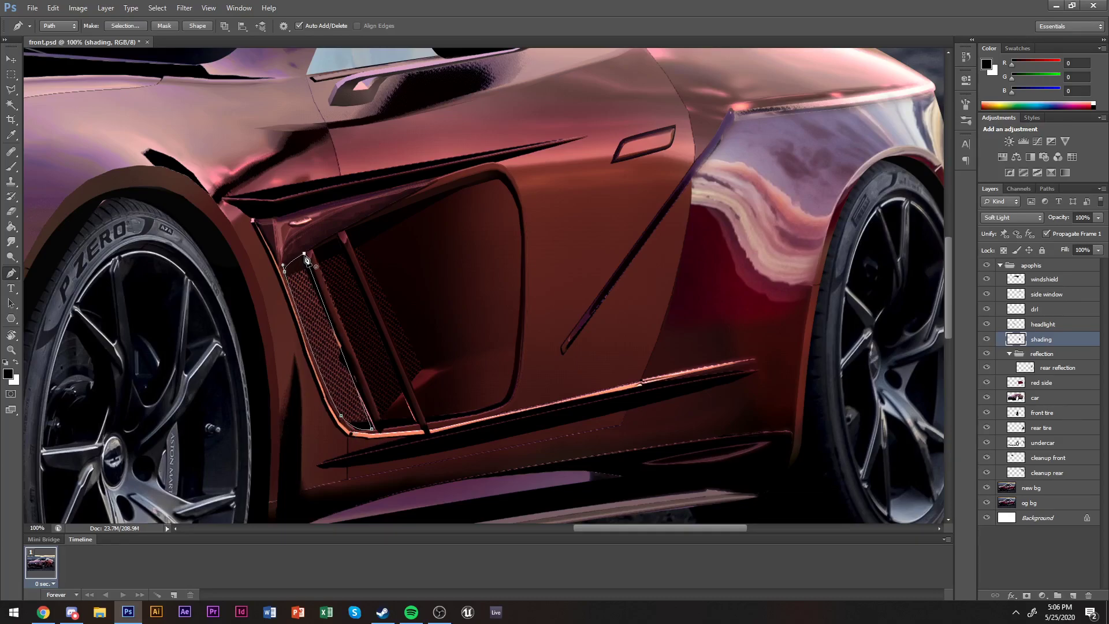
key("b")
key("ctrl+d")
Trace the triangular trim piece above the vent slats with a pen path and convert the path to a selection.
key("p")
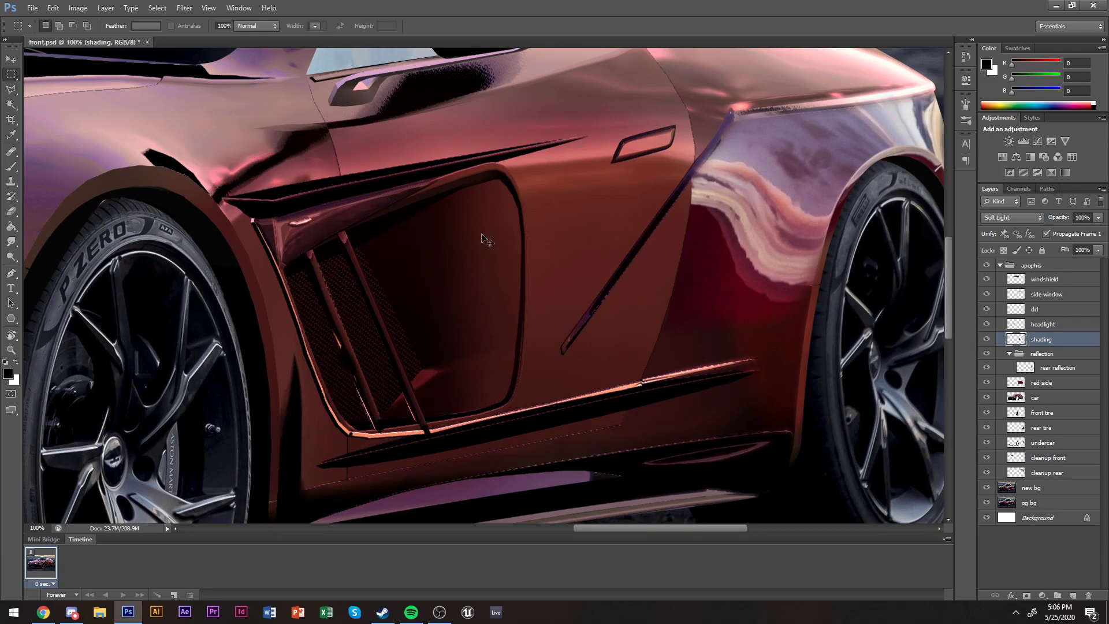
scroll(495, 225, "up", 2)
scroll(495, 225, "left", 2)
left_click(298, 249)
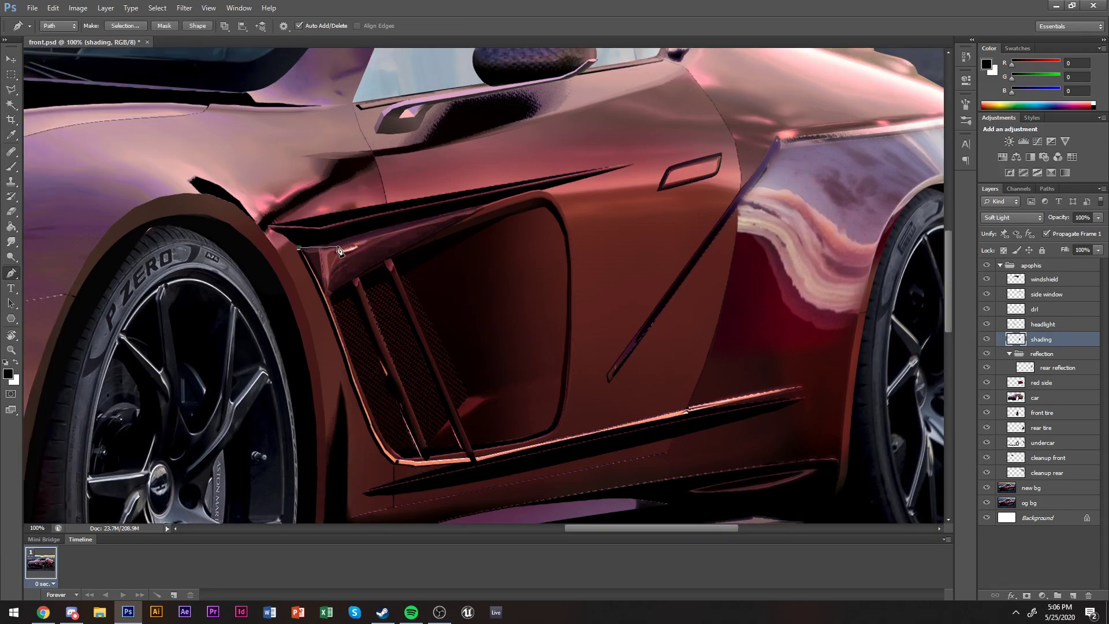
left_click(485, 203)
left_click(300, 249)
scroll(556, 270, "left", 2)
key("ctrl+Return")
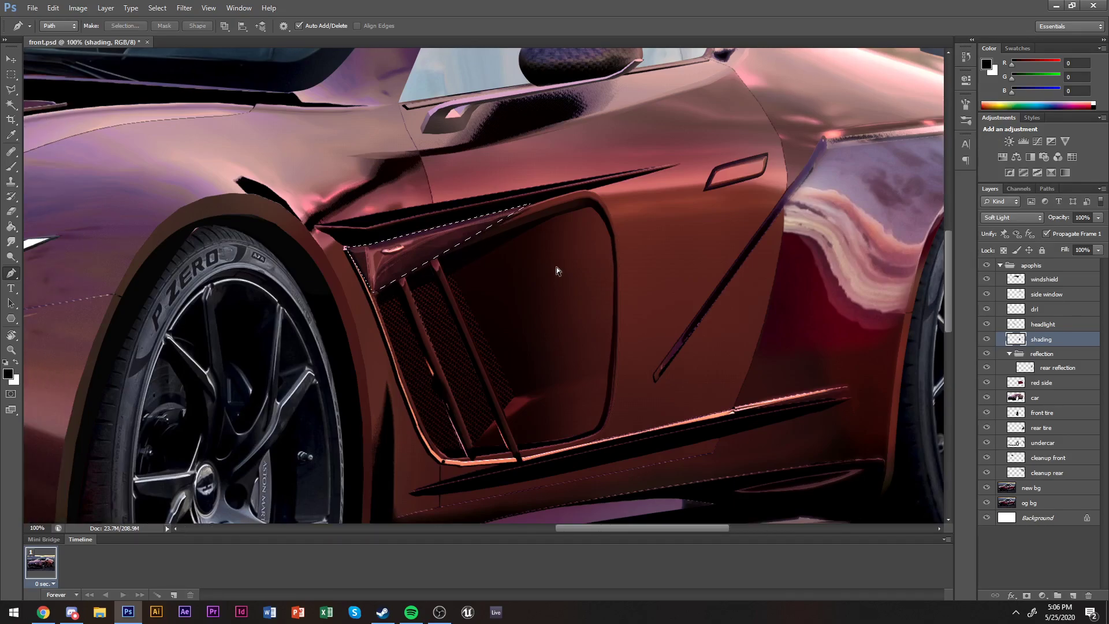
Copy the selected trim from the car layer to a new layer above shading and shift its colour balance toward green.
left_click(1035, 400)
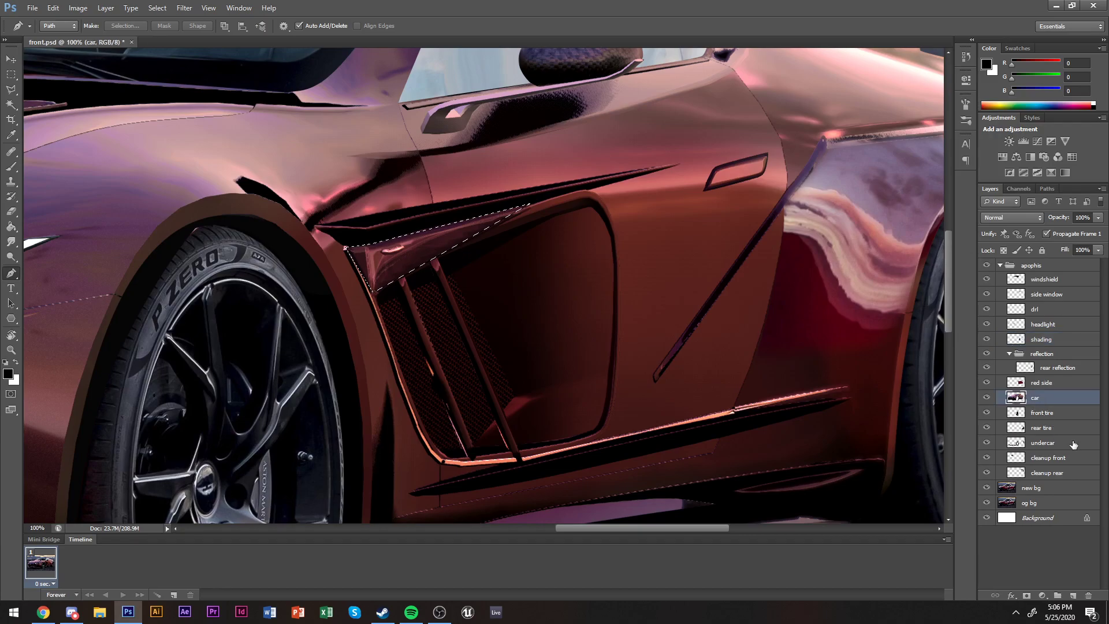
left_click(1065, 323)
left_click(1069, 340)
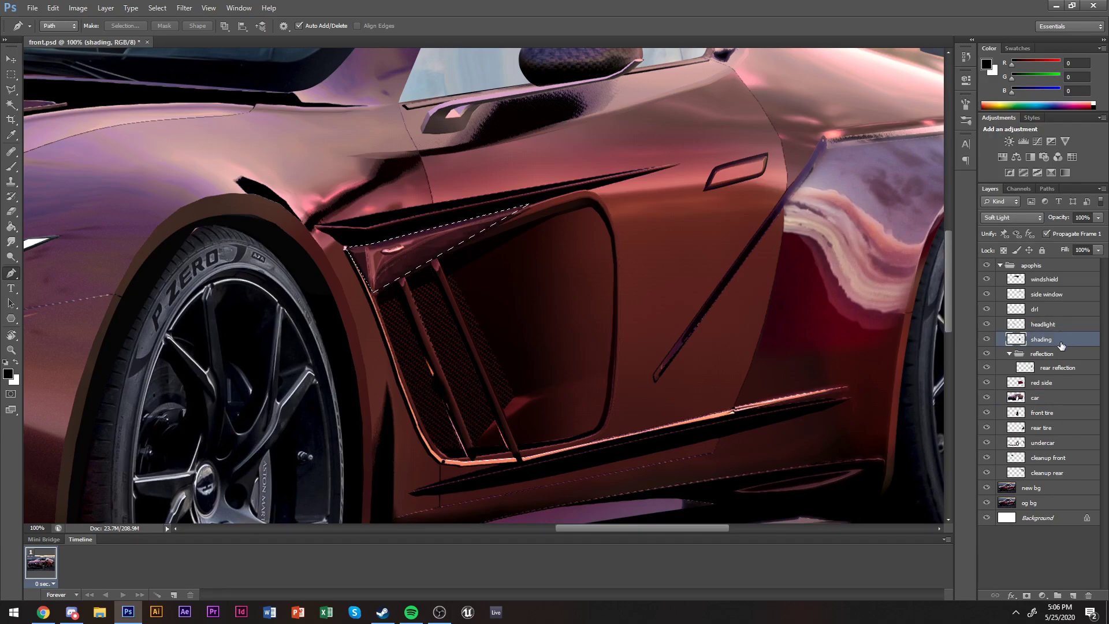
key("ctrl+j")
scroll(840, 349, "up", 1)
key("ctrl+b")
key("Return")
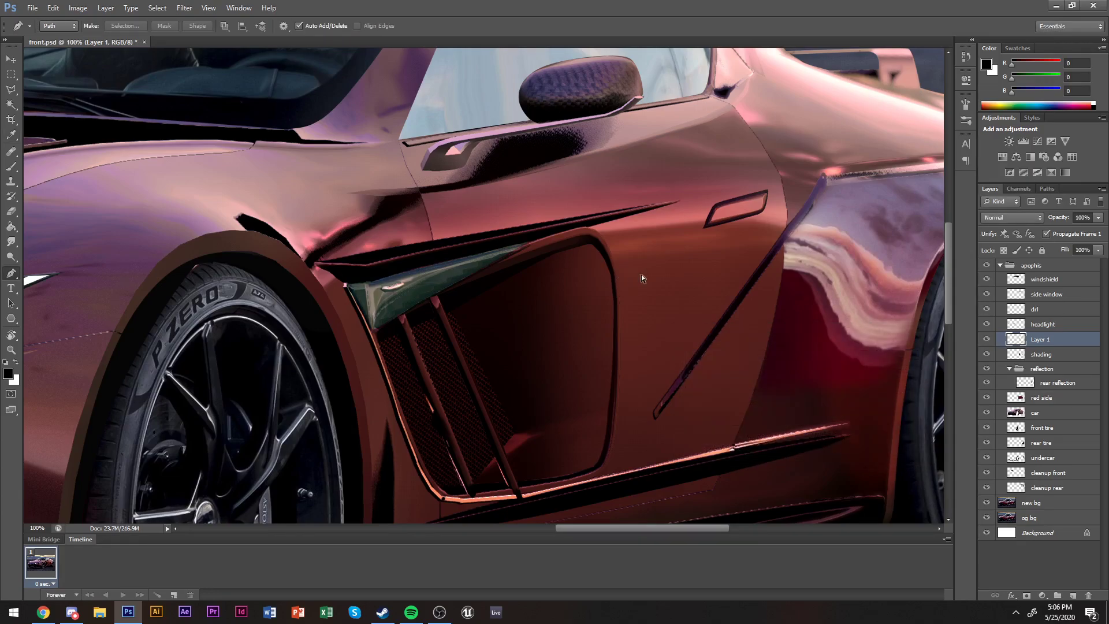
Lower the copied trim's saturation to about -64 with Hue/Saturation and save the document.
key("ctrl+u")
left_click_drag(941, 250, 911, 251)
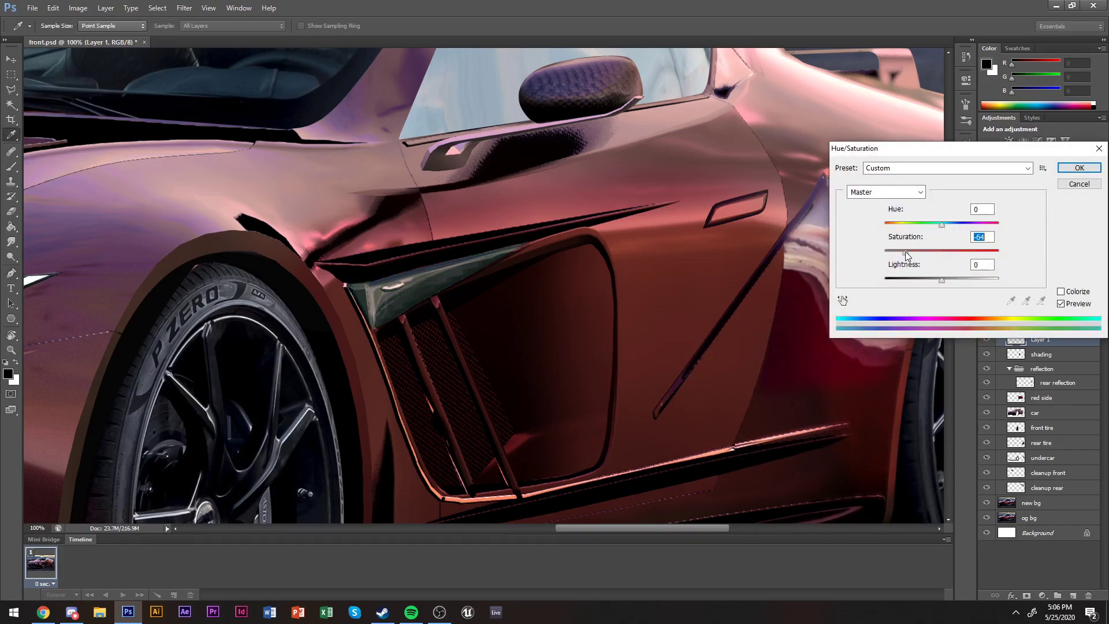
key("Return")
scroll(571, 324, "down", 2)
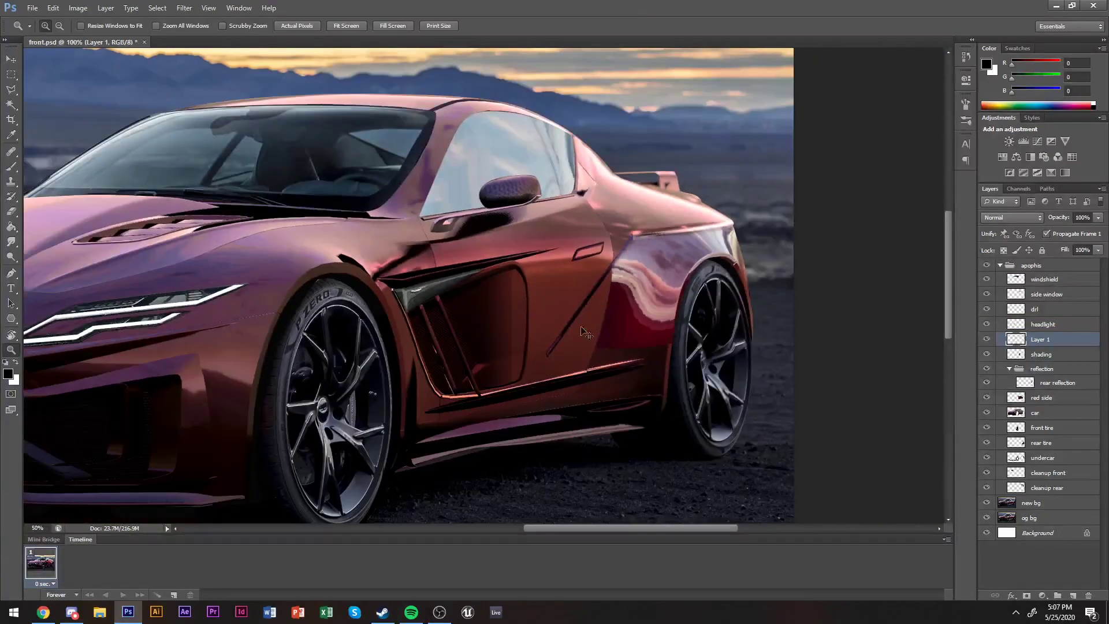
key("z")
scroll(571, 324, "up", 2)
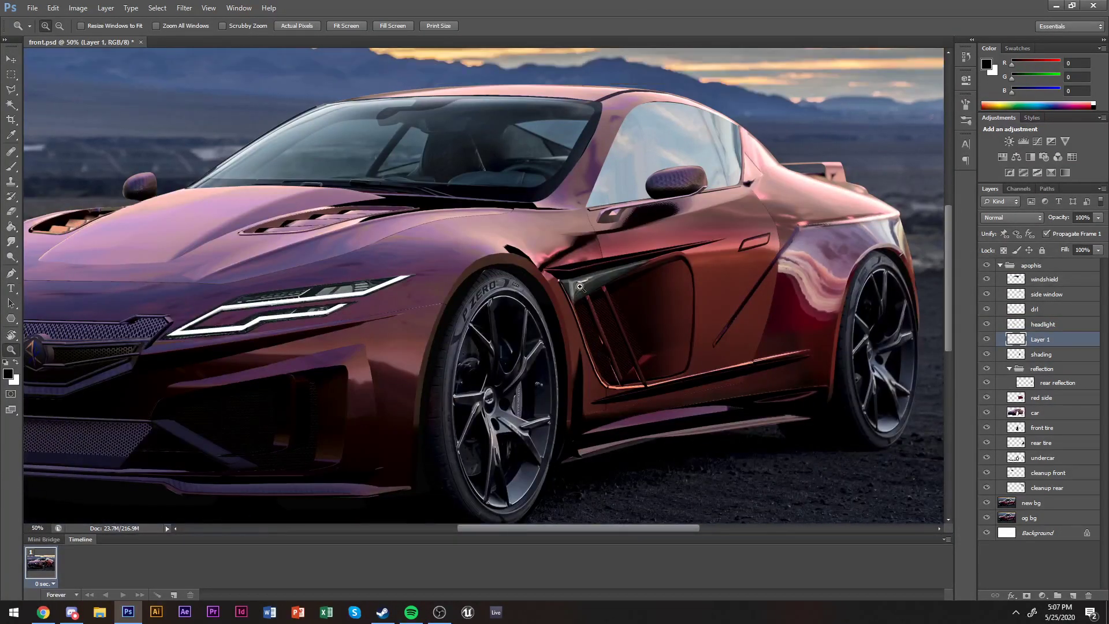
scroll(580, 286, "left", 1)
scroll(580, 287, "down", 1)
key("ctrl+s")
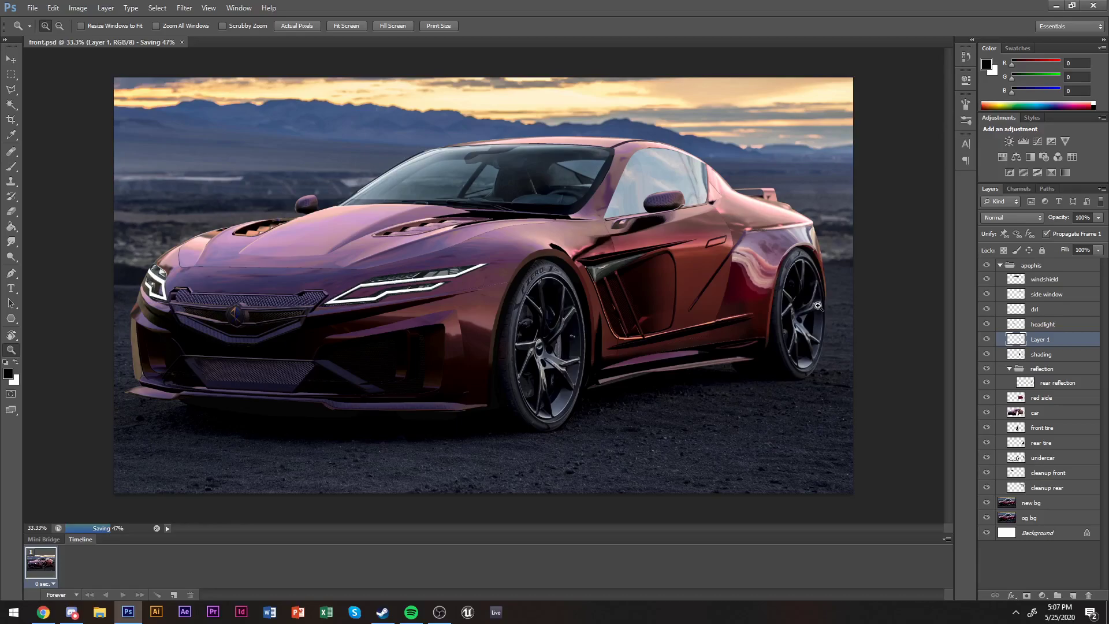
Rename the trim piece's layer to "indicator side".
scroll(722, 255, "up", 2)
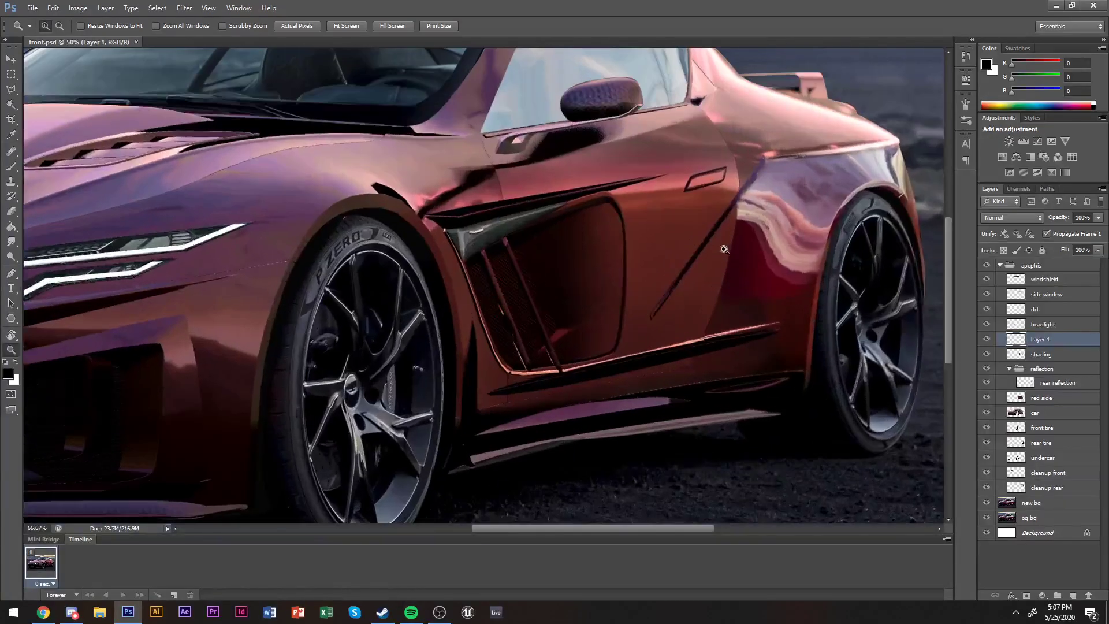
scroll(743, 271, "up", 1)
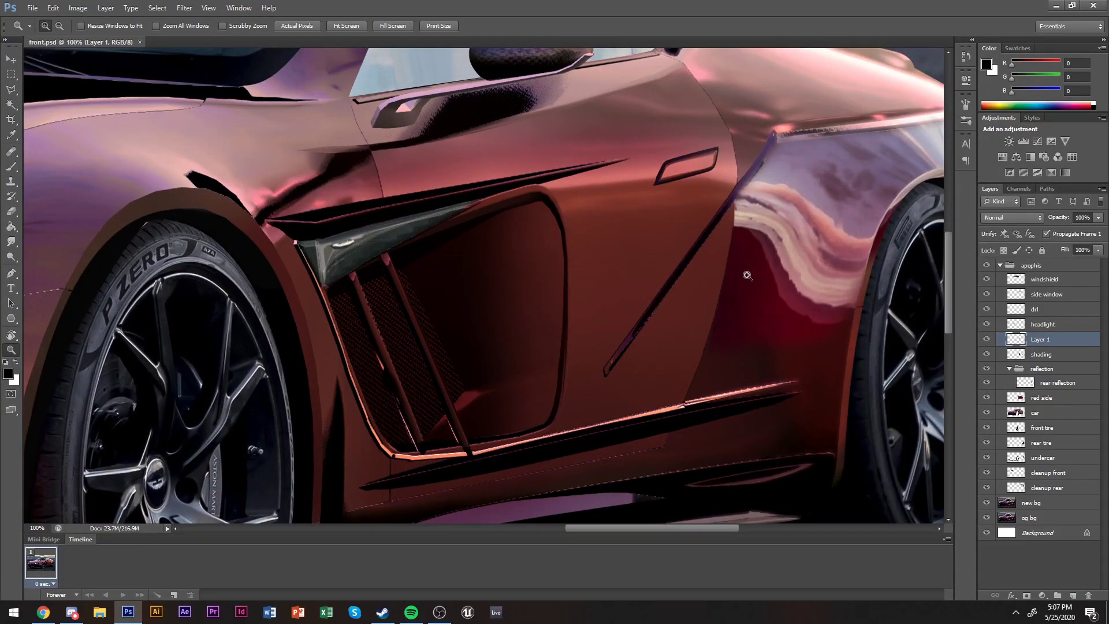
scroll(747, 317, "up", 1)
scroll(695, 321, "down", 1)
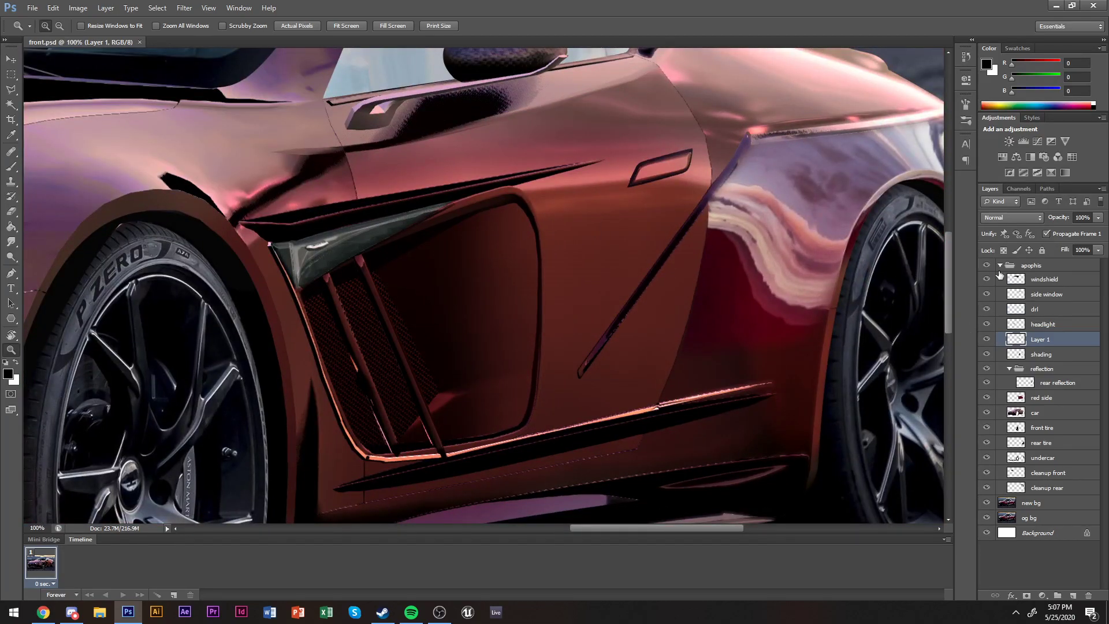
double_click(1038, 341)
type("indicator side")
key("Return")
Hide the apophis group, trace the original car's door from its upper reflection to the sill with a pen path, and convert it to a selection.
key("p")
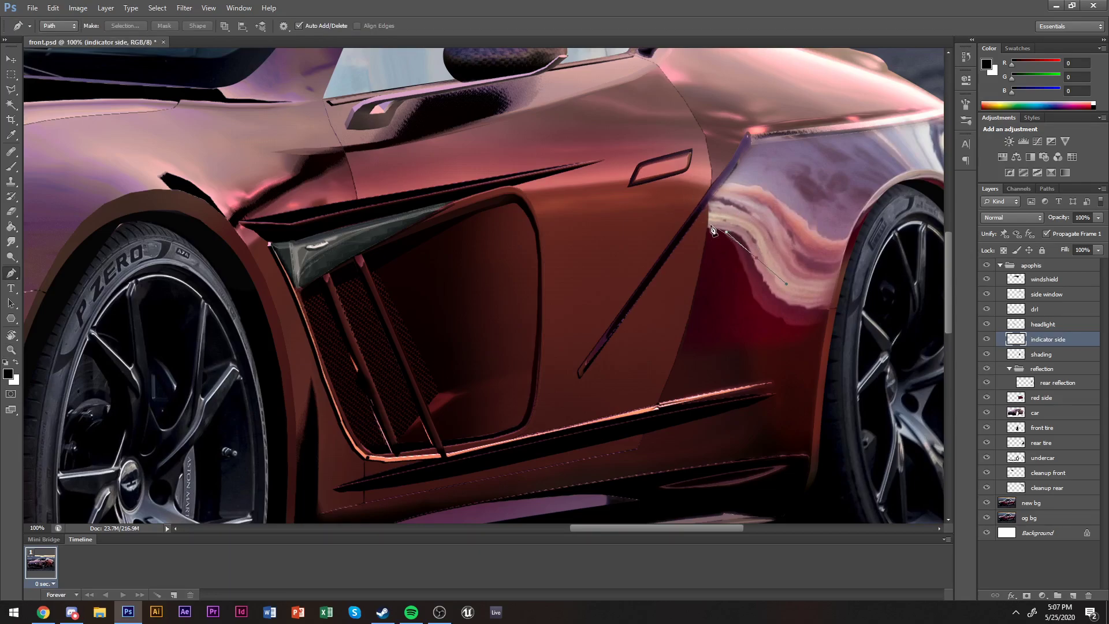
key("Escape")
left_click(986, 265)
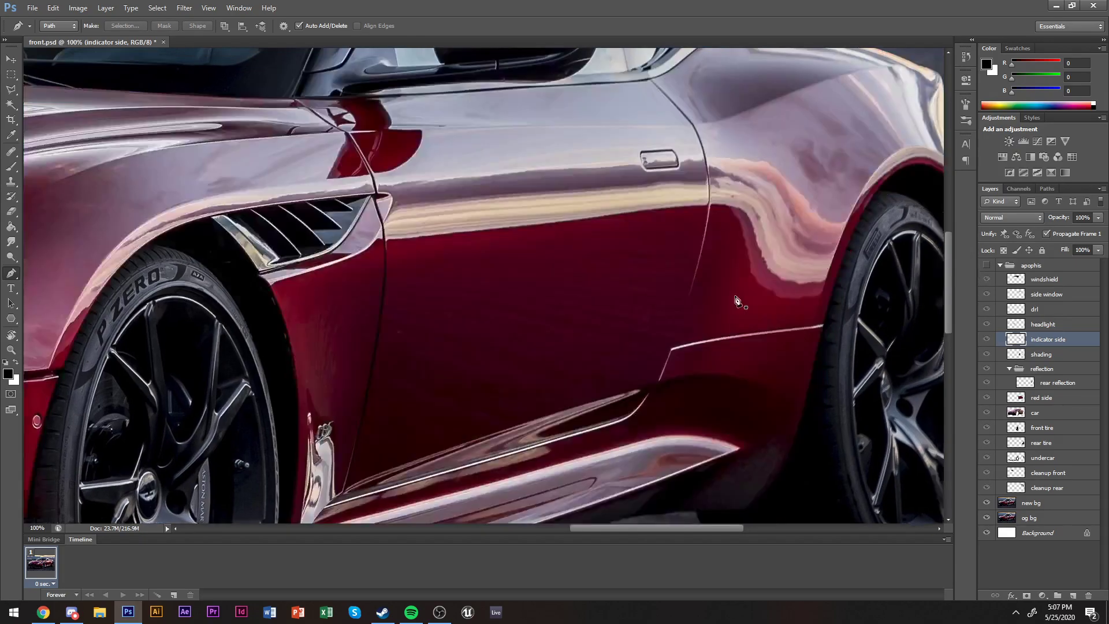
scroll(679, 194, "up", 2)
left_click(708, 224)
left_click(662, 413)
left_click(349, 522)
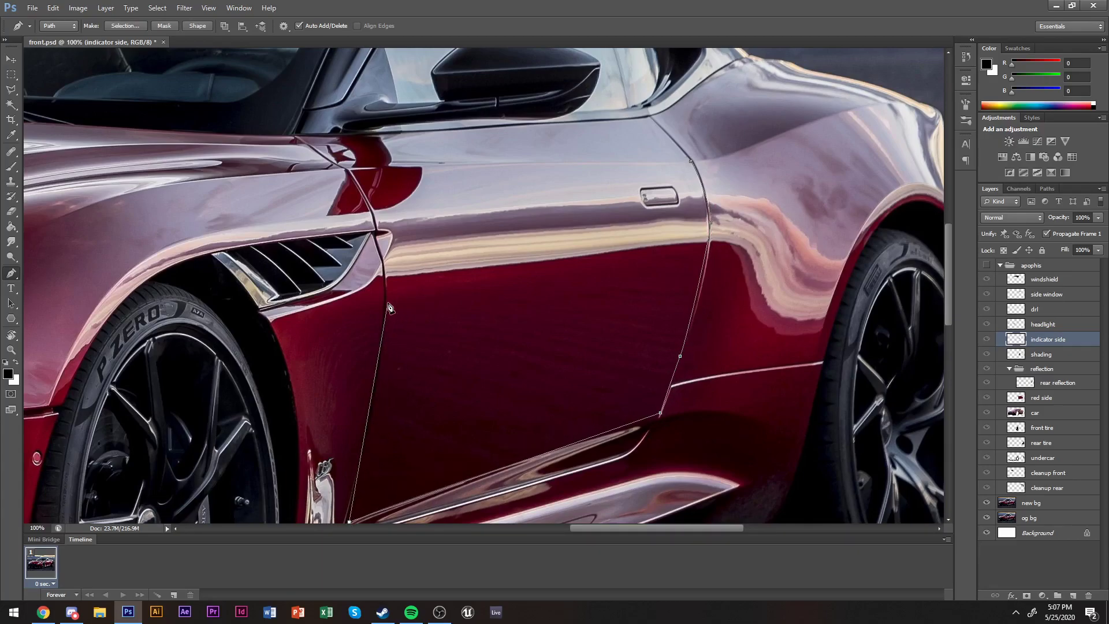
left_click_drag(391, 286, 383, 267)
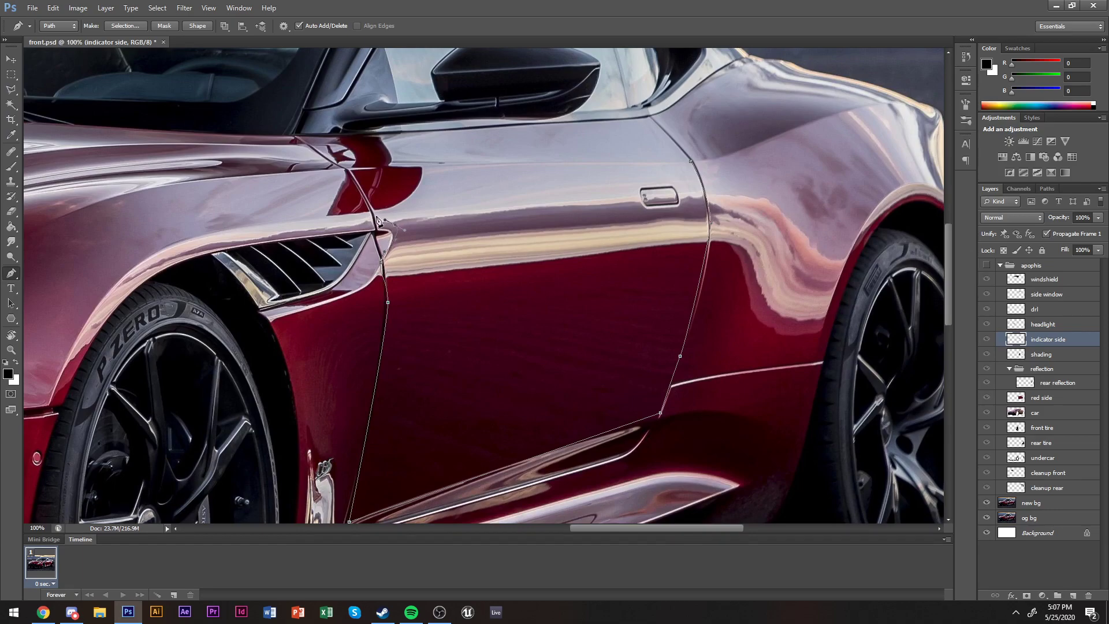
key("alt+Tab")
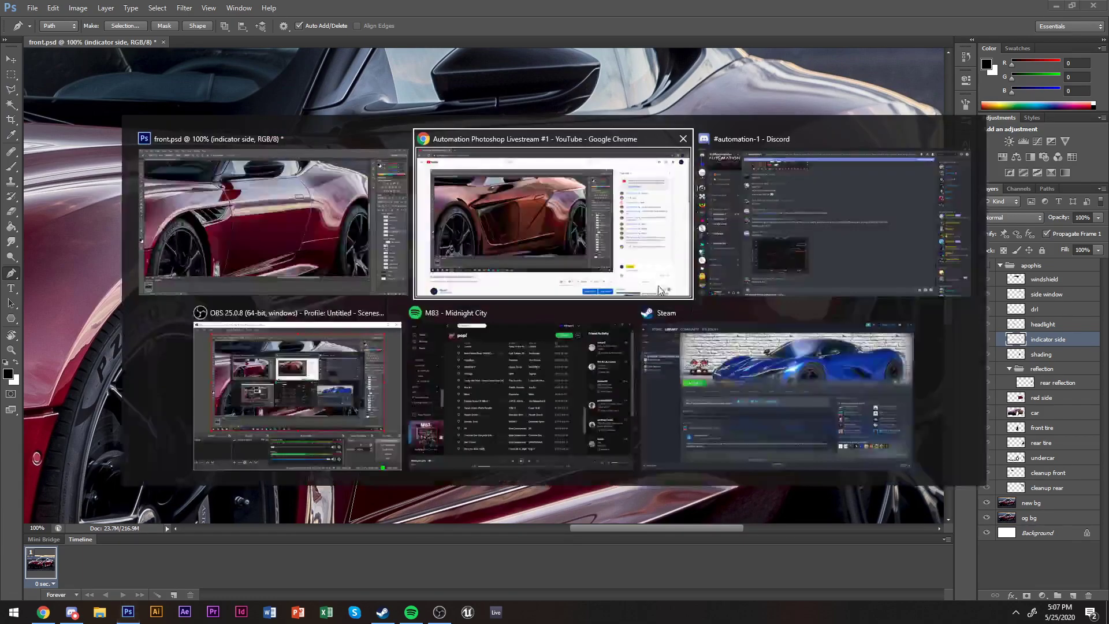
key("alt+Tab")
key("ctrl+Return")
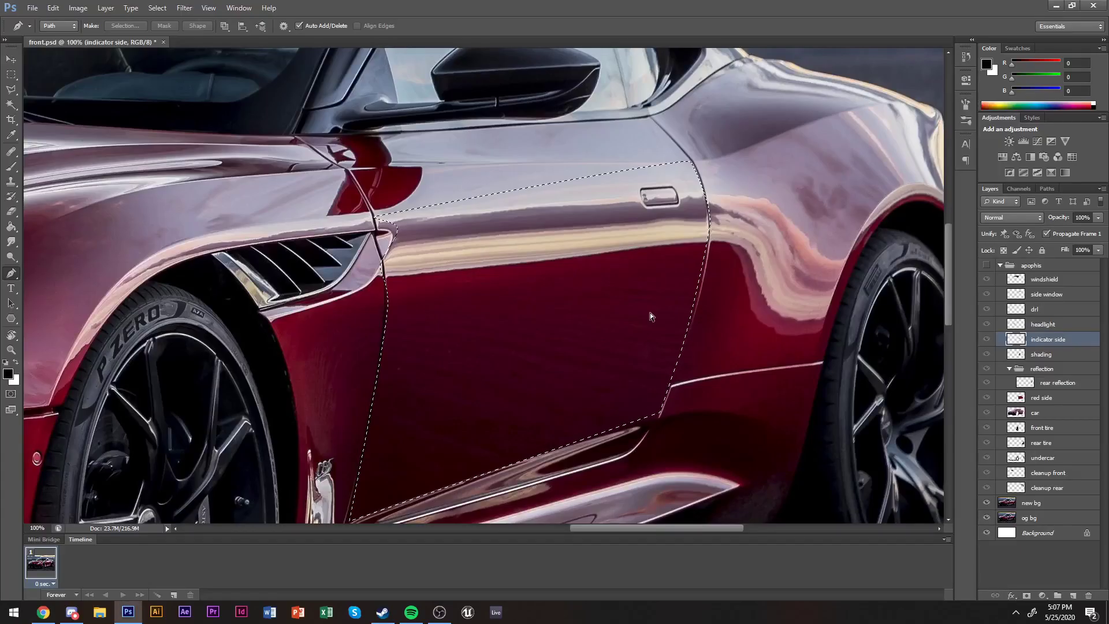
Show the apophis group, copy the selected door from new bg to a new layer in the reflection group, and shift it down.
left_click(1053, 506)
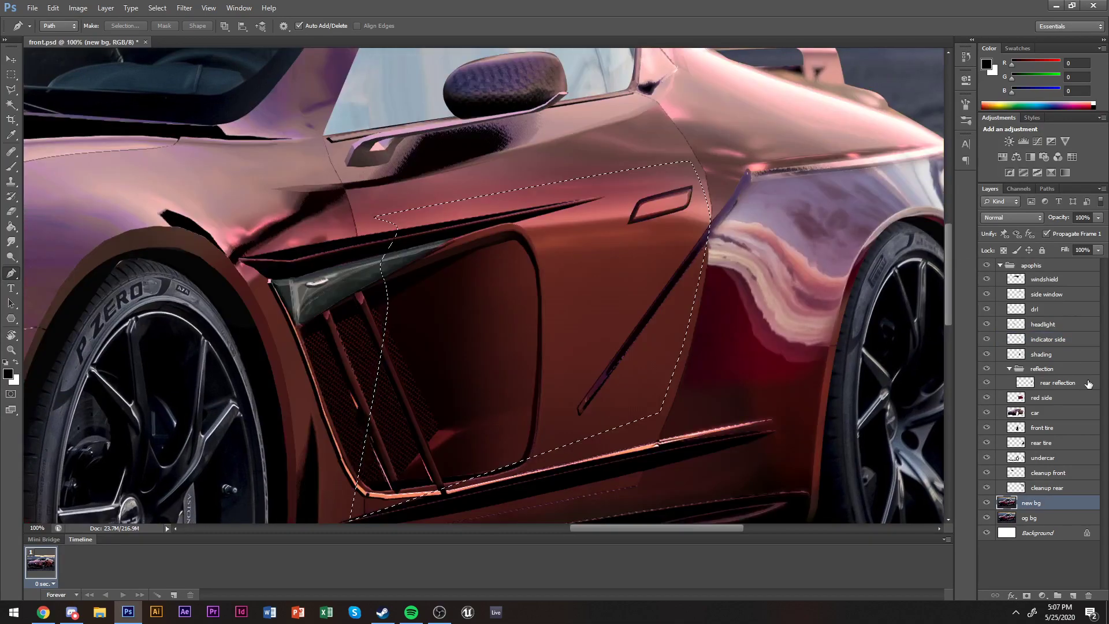
key("ctrl+j")
key("v")
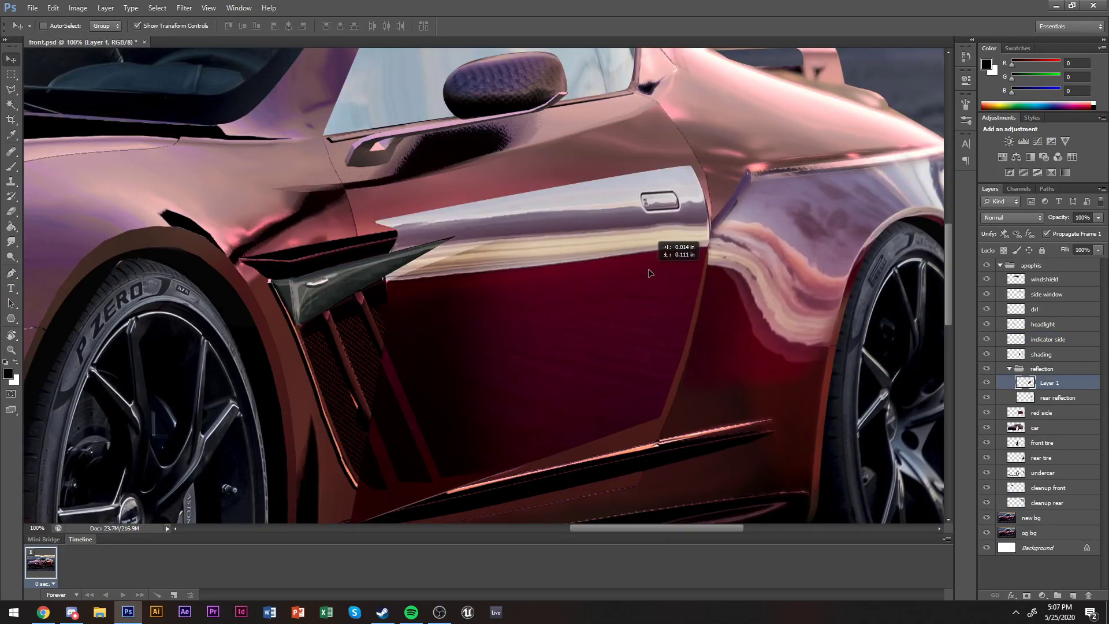
key("shift+Down")
key("shift+Down")
key("shift+Down")
key("shift+Down")
key("alt+Tab")
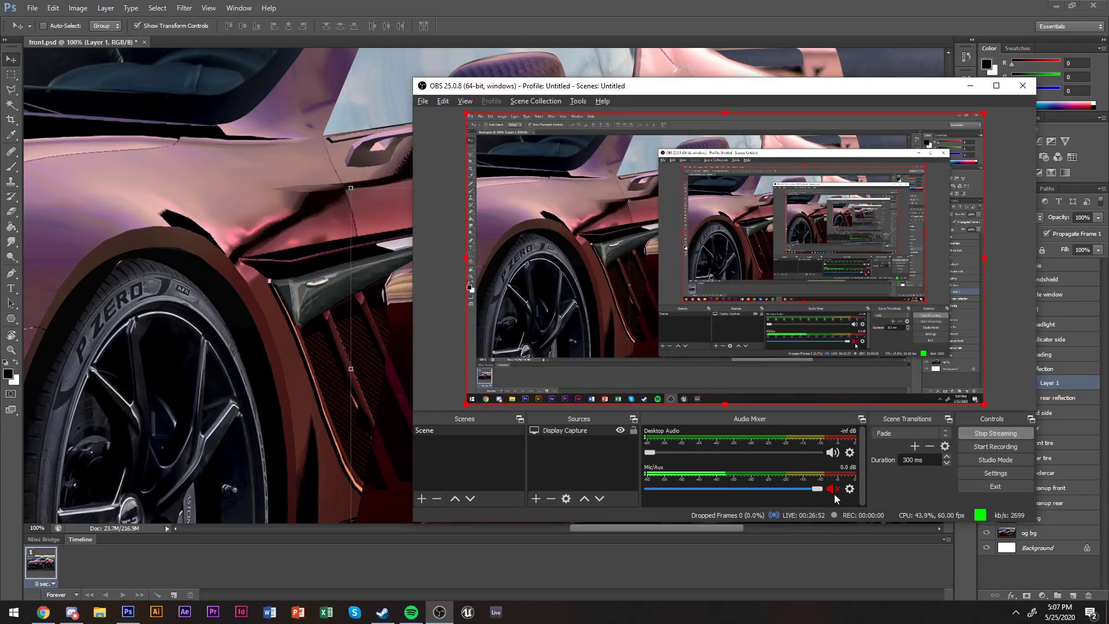
key("alt+Tab")
Warp the copied door reflection so its rear edge stretches back to meet the rear fender reflection.
key("ctrl+t")
right_click(569, 218)
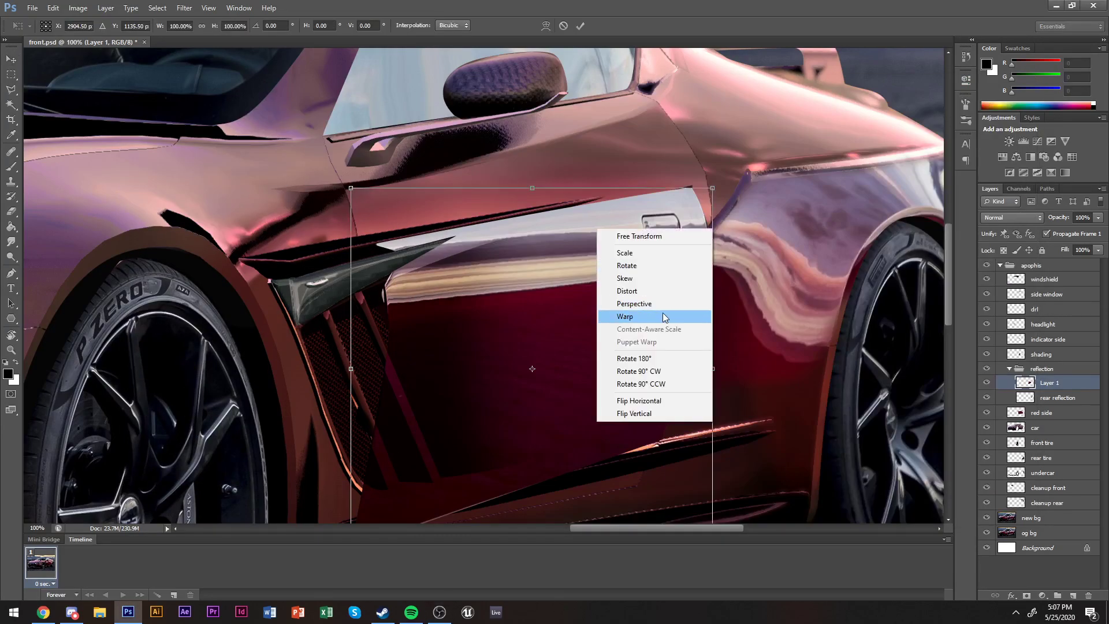
left_click(664, 317)
left_click_drag(710, 271, 688, 264)
key("ctrl+z")
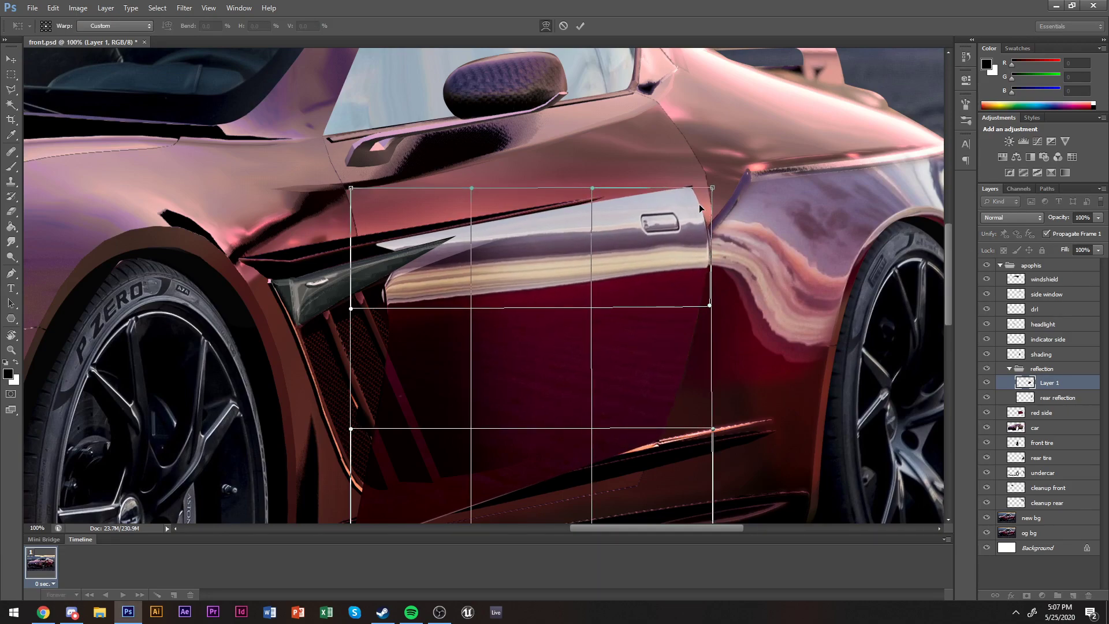
left_click_drag(707, 199, 758, 191)
left_click_drag(728, 279, 690, 288)
left_click_drag(693, 399, 701, 399)
left_click_drag(654, 467, 656, 494)
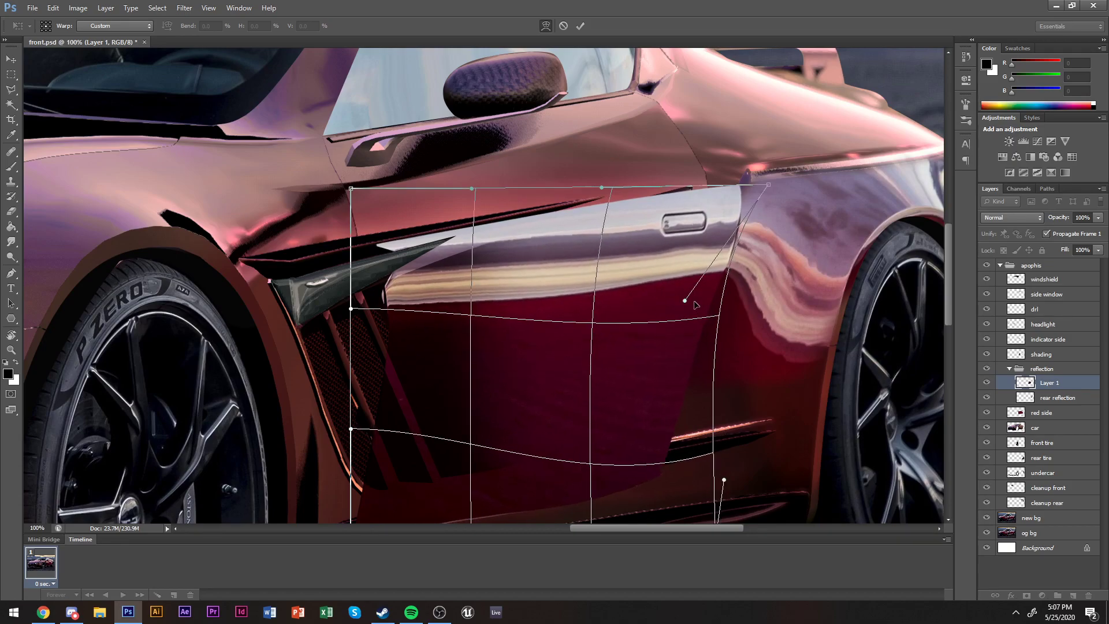
key("Return")
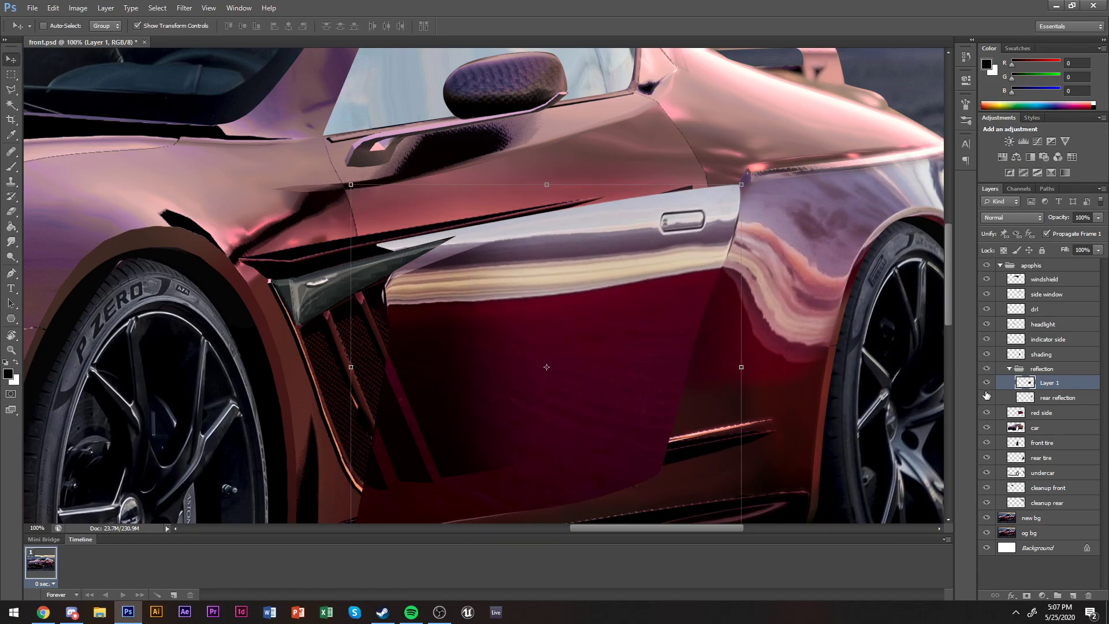
Load the door reflection's outline as a selection and smudge away the original door handle with a 32 px brush at 79% strength.
left_click(1024, 384, "ctrl")
left_click(11, 242)
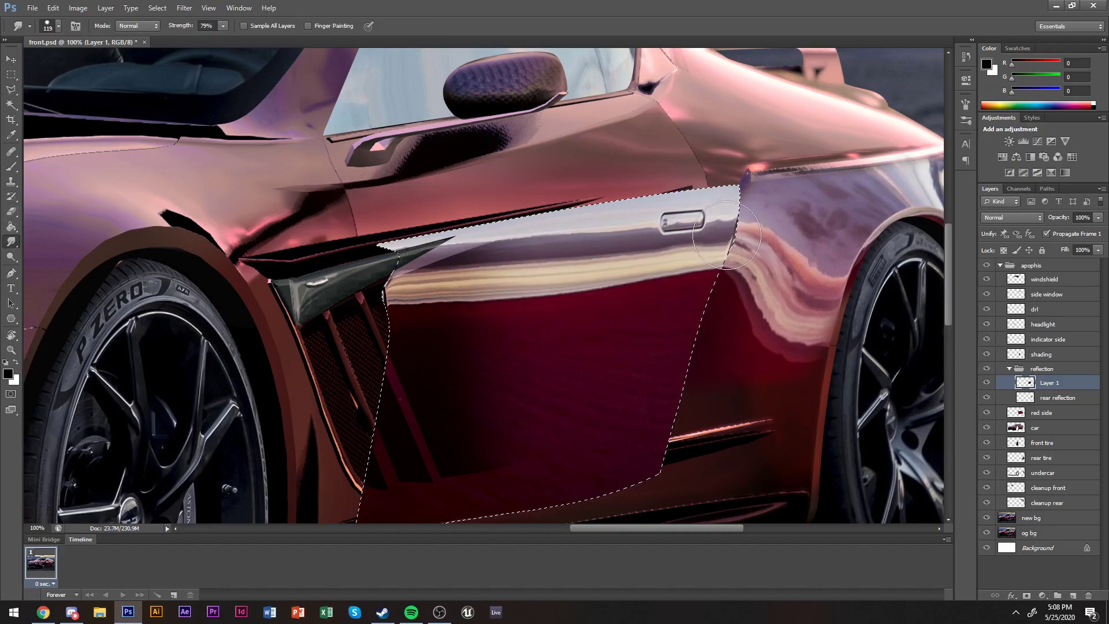
right_click(721, 207)
scroll(772, 284, "up", 2)
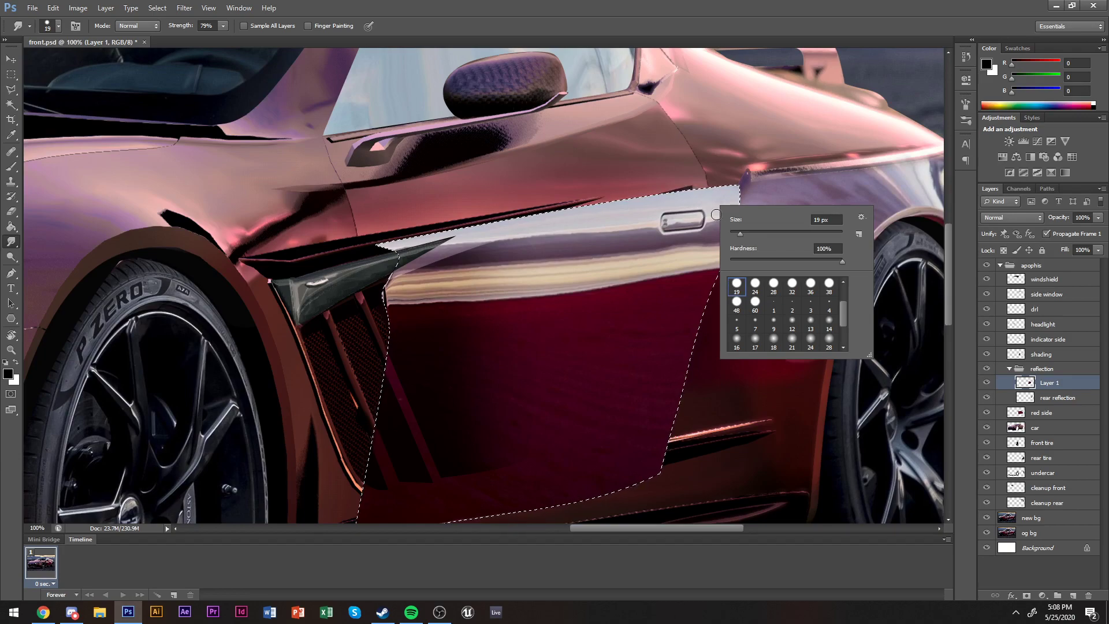
key("Return")
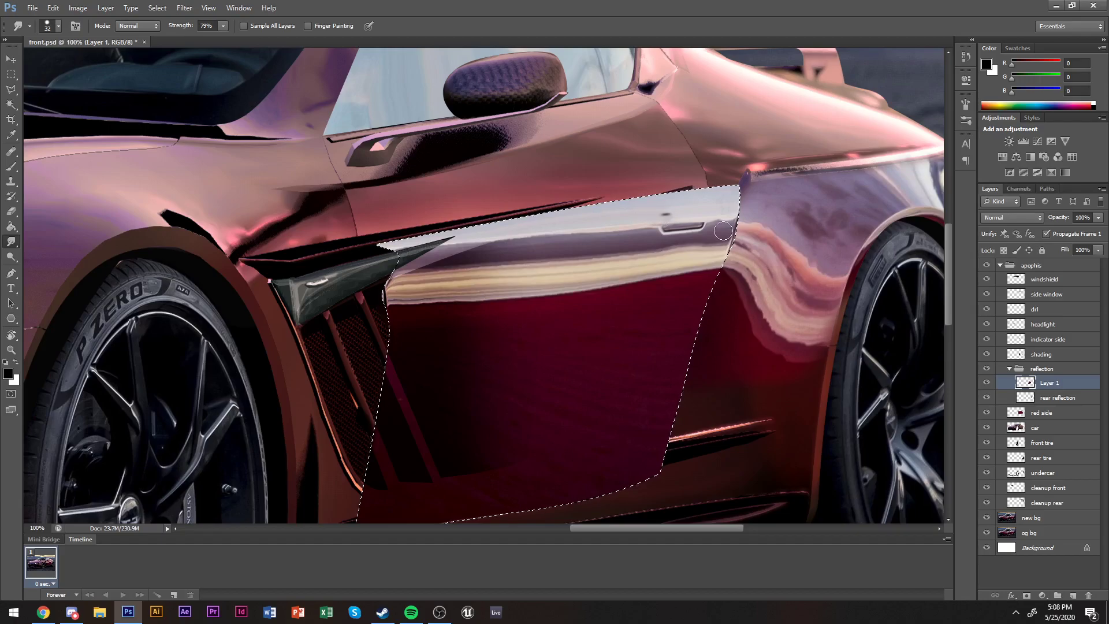
left_click_drag(654, 237, 658, 235)
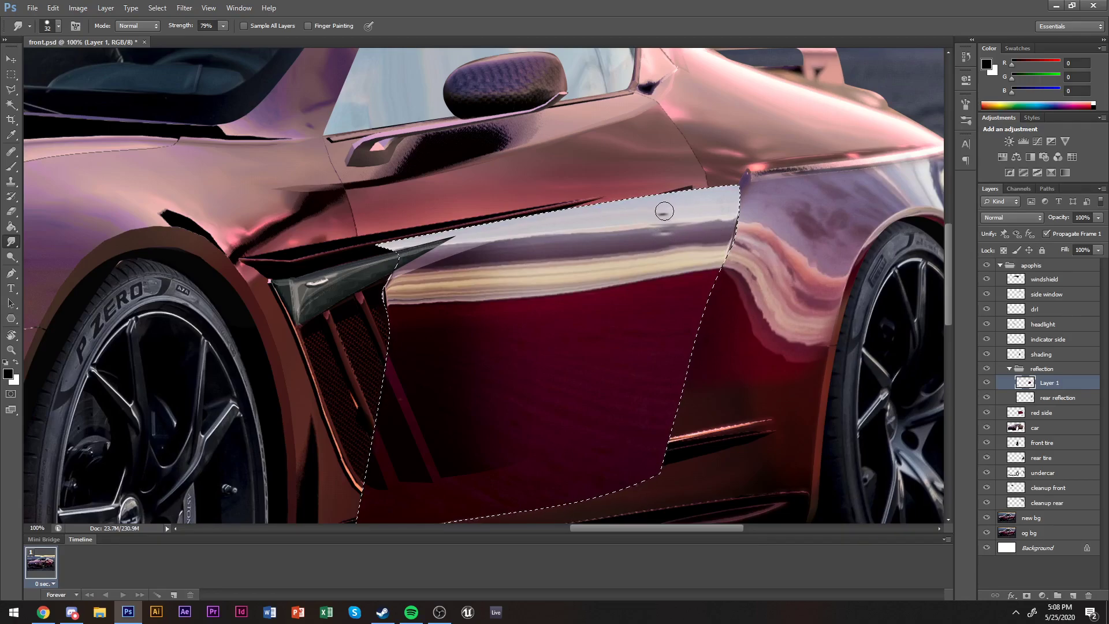
Paint over the upper leftover handle mark with a soft 12 px brush in the light grey sampled beside it.
key("b")
left_click(665, 211, "alt")
right_click(667, 215)
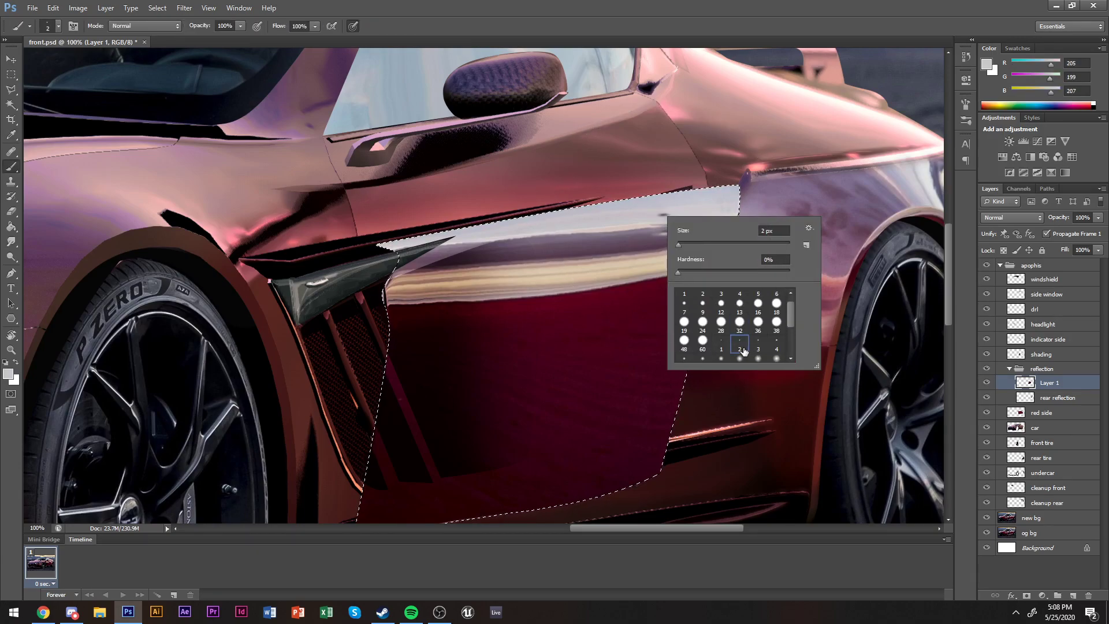
scroll(762, 344, "down", 2)
left_click(668, 214)
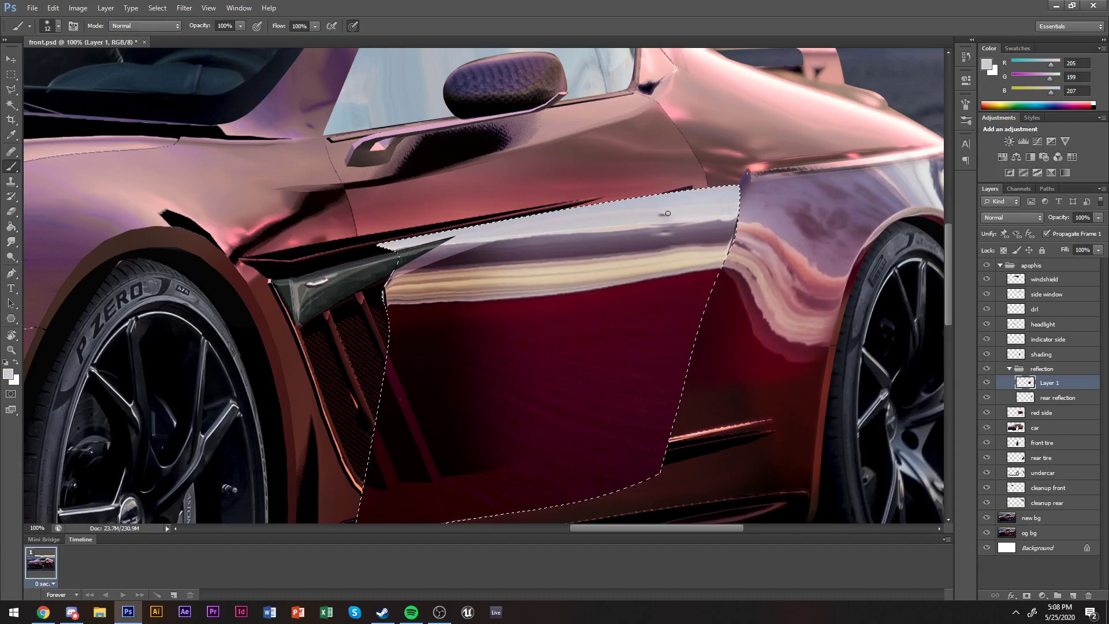
Paint over the lower leftover handle mark with a soft brush in the mauve-grey (RGB 127, 110, 129) sampled beside it.
left_click(685, 232, "alt")
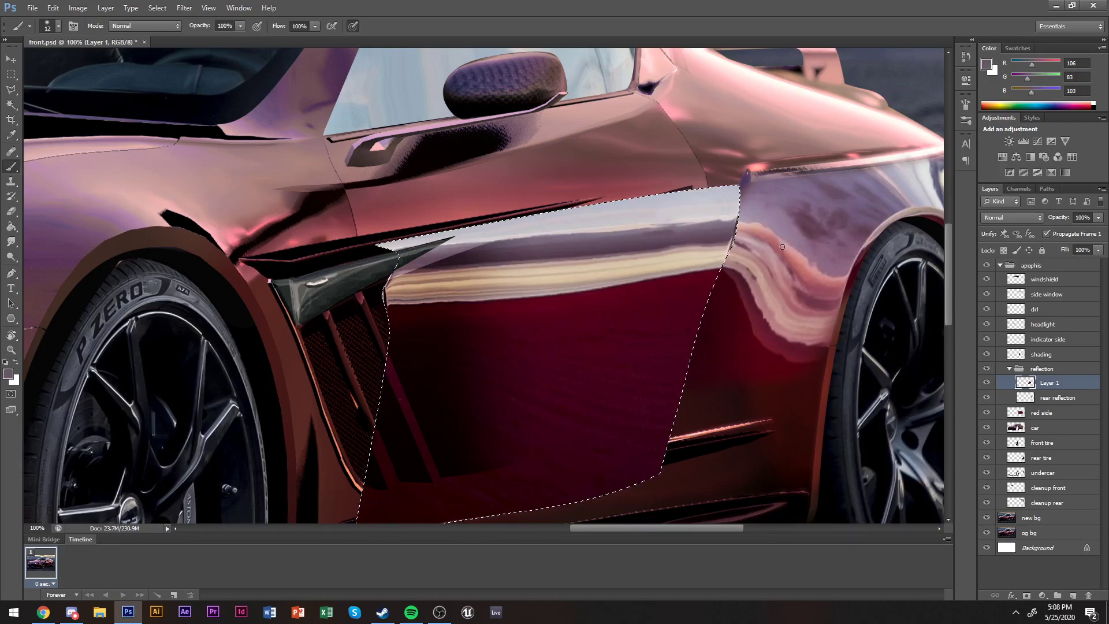
key("alt")
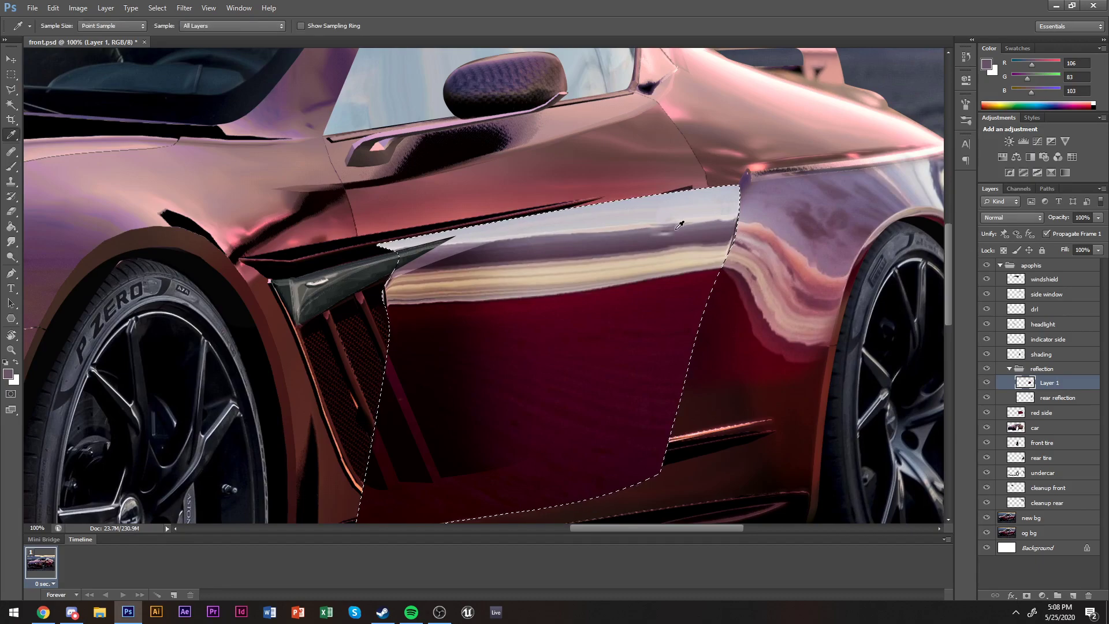
left_click(682, 229, "alt")
right_click(661, 232)
left_click(738, 354)
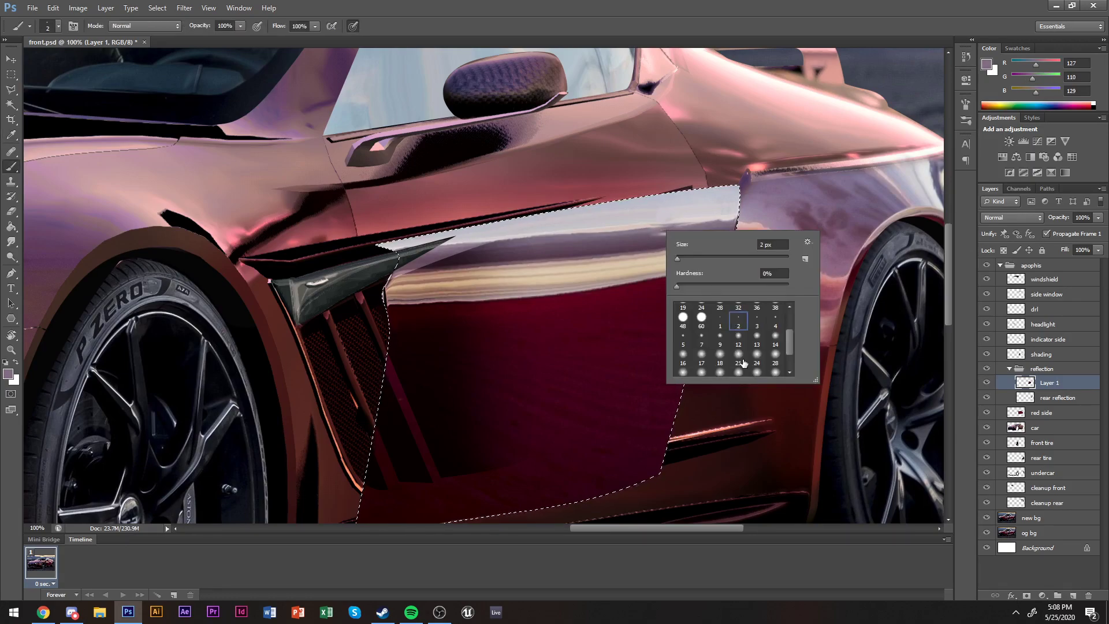
left_click(656, 233)
Smudge the repainted handle area smooth with a 28 px brush at 79% strength and clear the selection.
key("z")
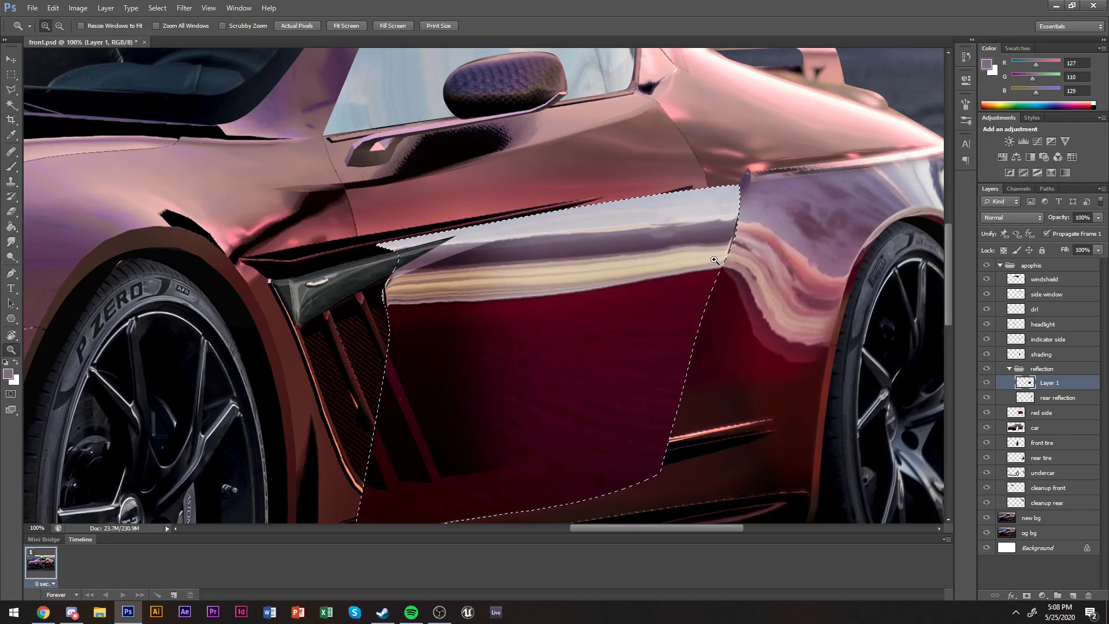
left_click(669, 233)
left_click(669, 233)
left_click(11, 242)
right_click(690, 291)
left_click(720, 220)
key("z")
left_click(799, 277, "alt")
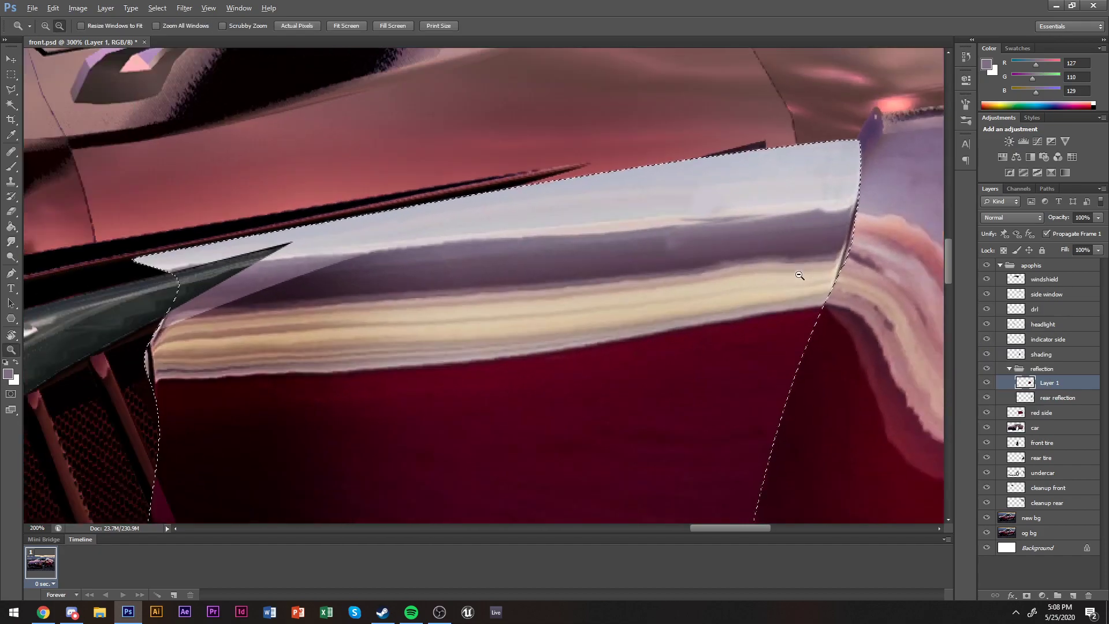
left_click(799, 276, "alt")
left_click(800, 276, "alt")
left_click(832, 314, "alt")
key("m")
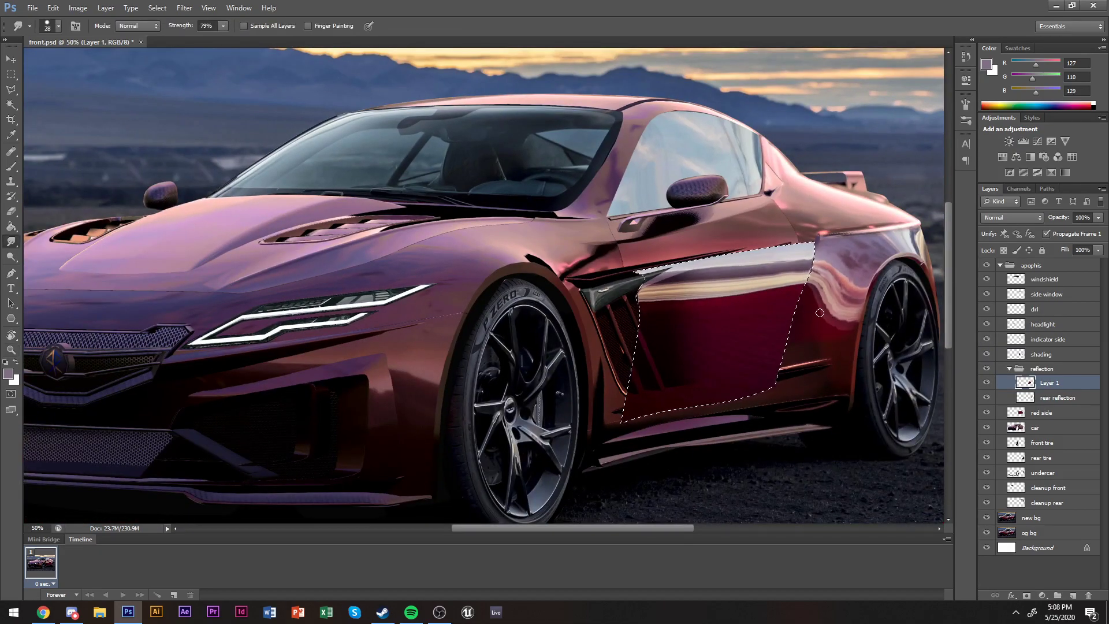
key("ctrl+d")
Burn the door reflection's lower area with a soft 300 px brush on Midtones at 25% exposure.
key("z")
left_click(816, 336)
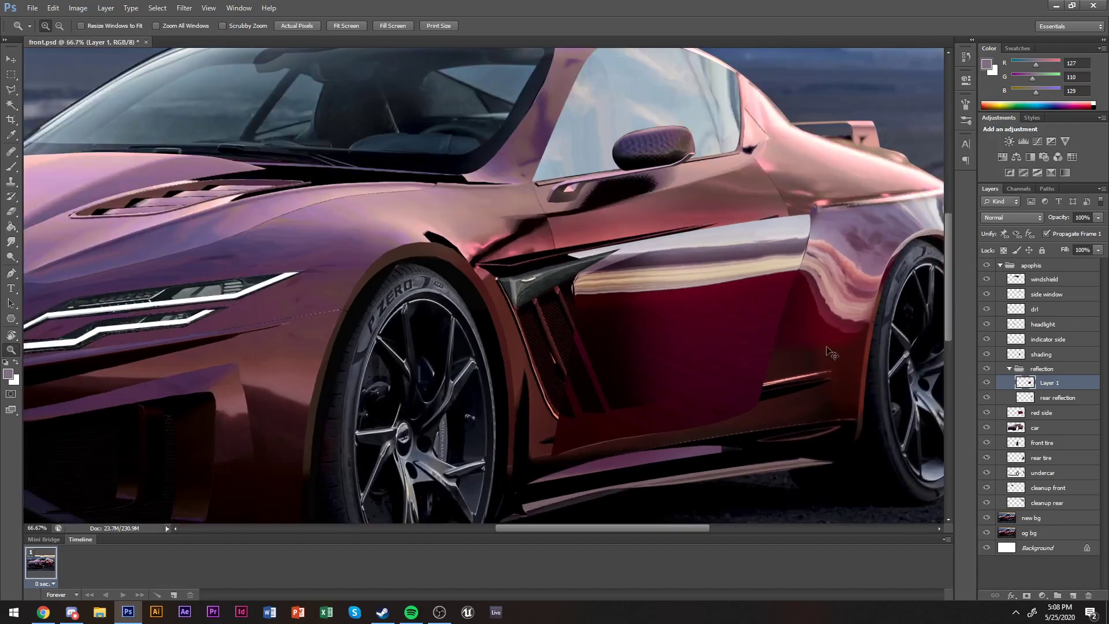
scroll(405, 288, "right", 1)
left_click(13, 259)
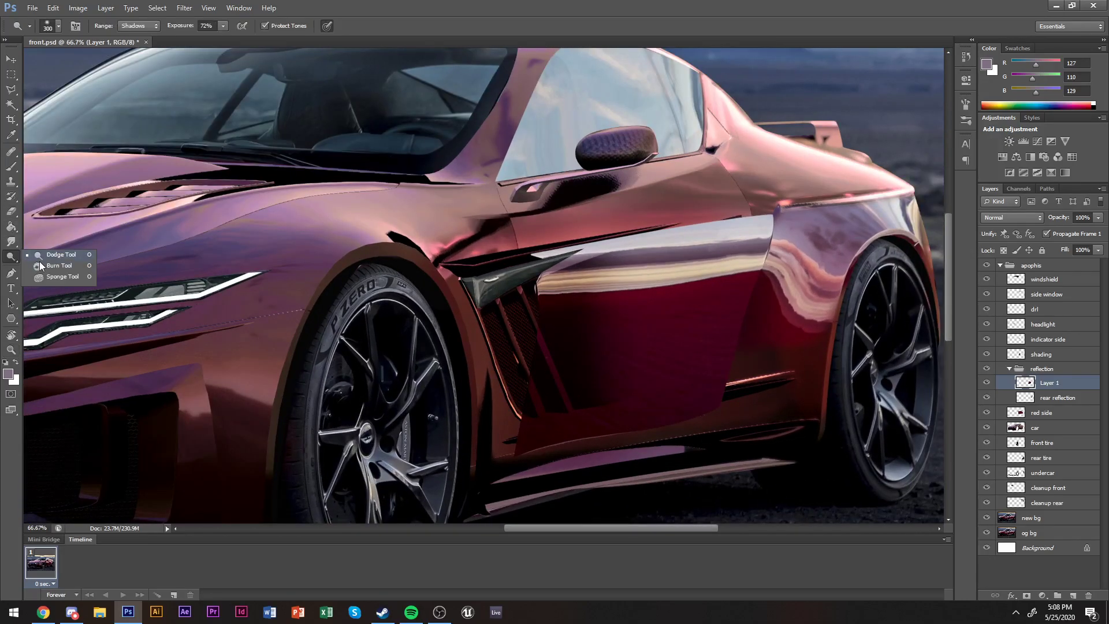
left_click(39, 265)
right_click(670, 289)
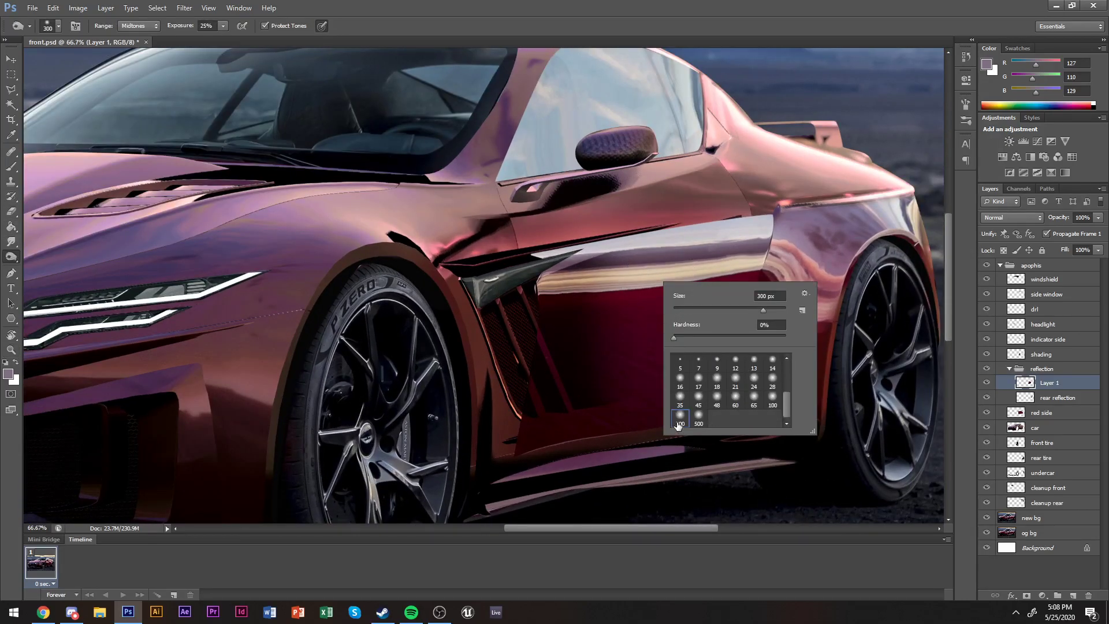
left_click(322, 347)
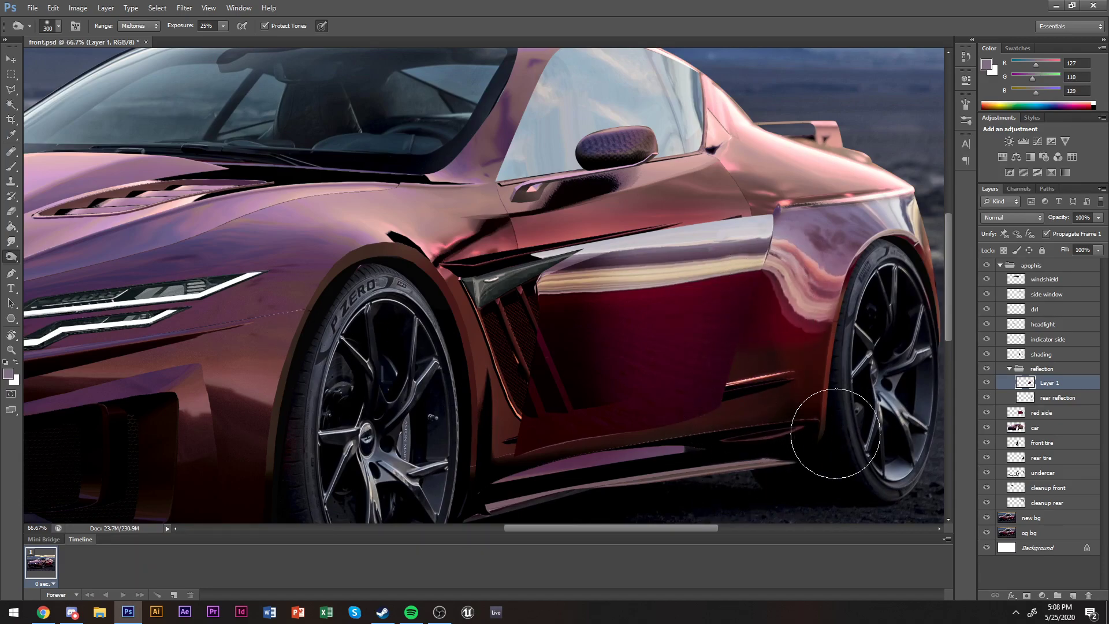
Try to erase the bottom of the door reflection with a soft 300 px eraser.
scroll(614, 388, "up", 1)
key("e")
right_click(852, 295)
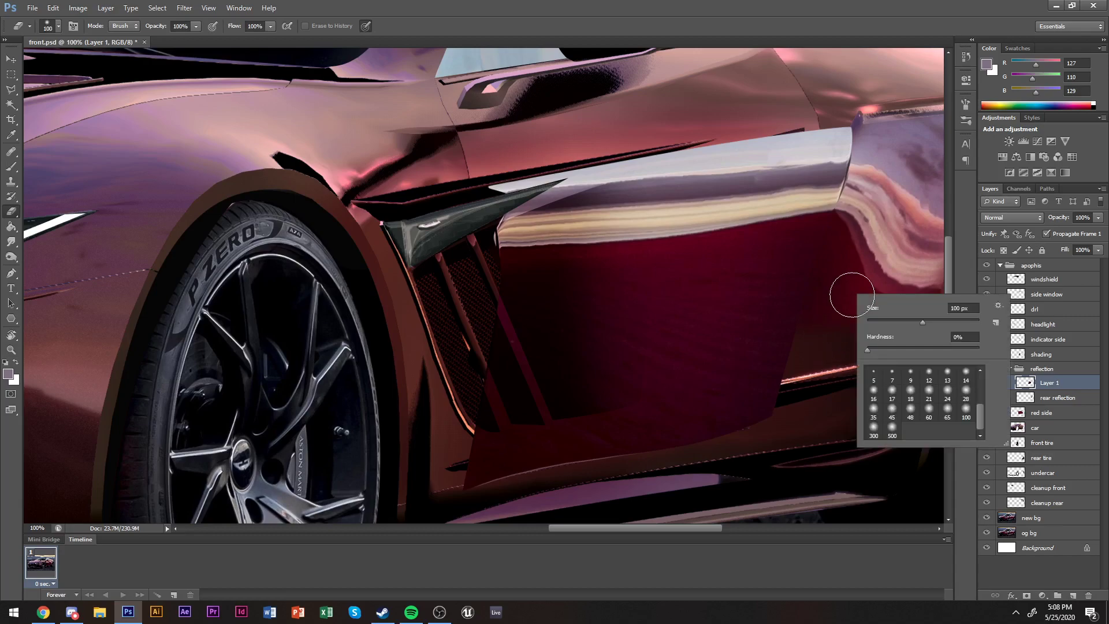
scroll(852, 295, "down", 1)
left_click(873, 427)
key("Return")
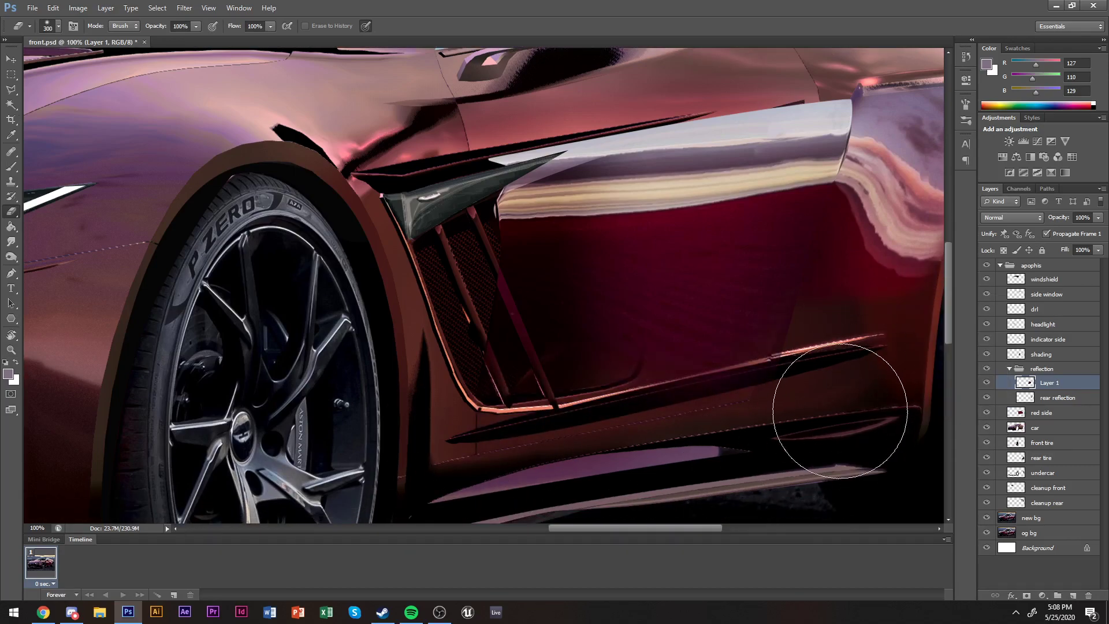
Erase the bottom of the door reflection along the lower trim line with a soft 60 px eraser.
right_click(885, 336)
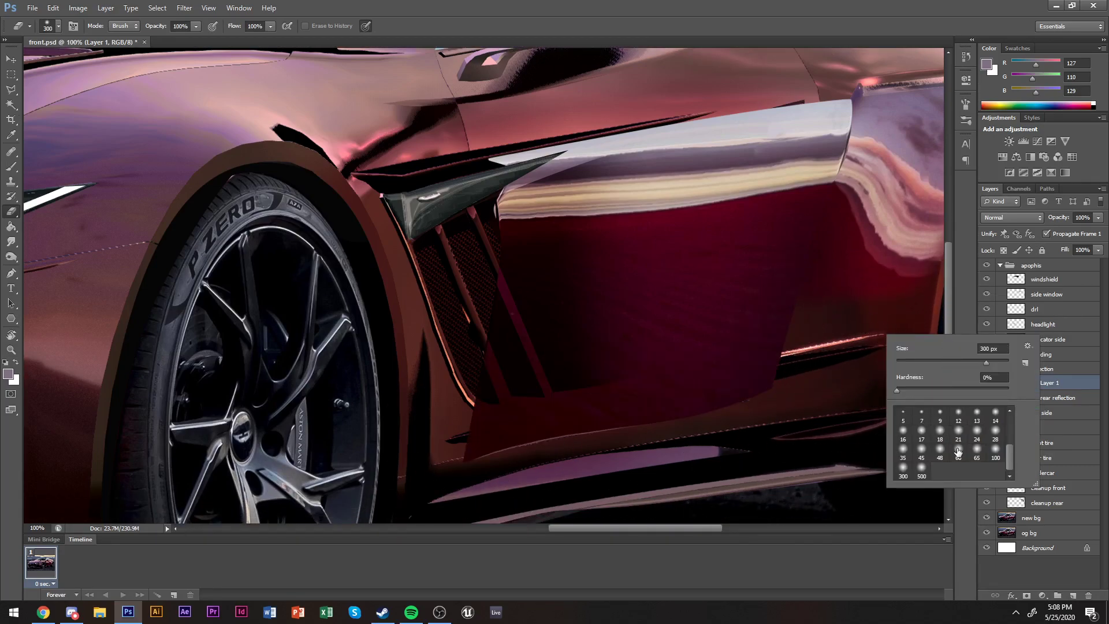
key("Return")
mouse_move(392, 430)
left_mouse_down()
mouse_move(403, 441)
mouse_move(867, 421)
left_mouse_up()
left_click_drag(816, 376, 483, 430)
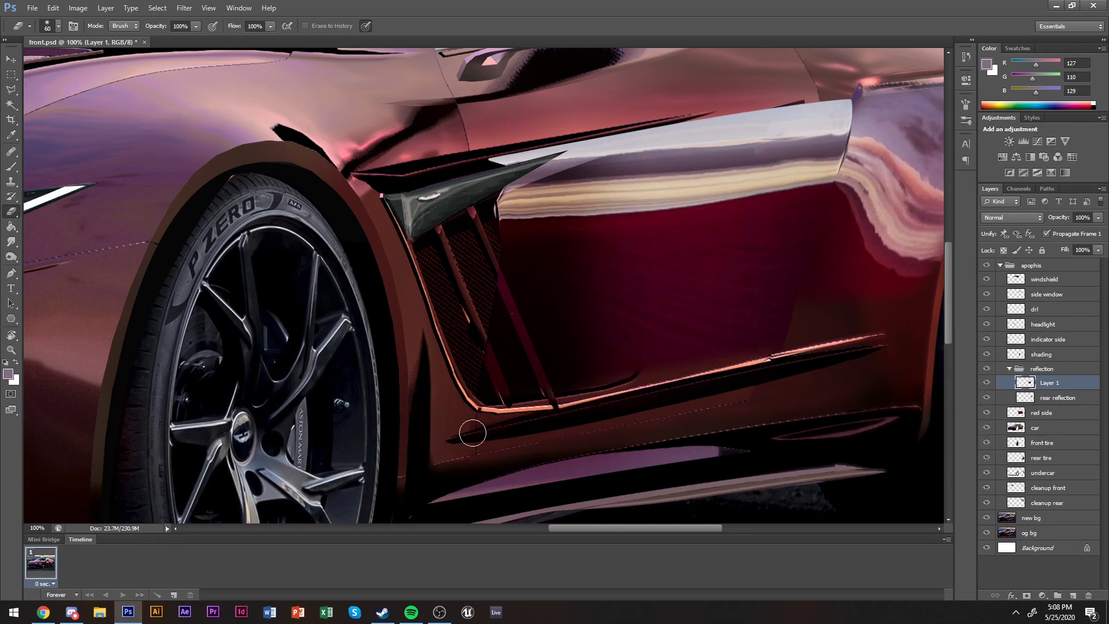
Try to erase the reflection over the side vent slats freehand with a soft 100 px eraser.
scroll(607, 408, "up", 1)
key("r")
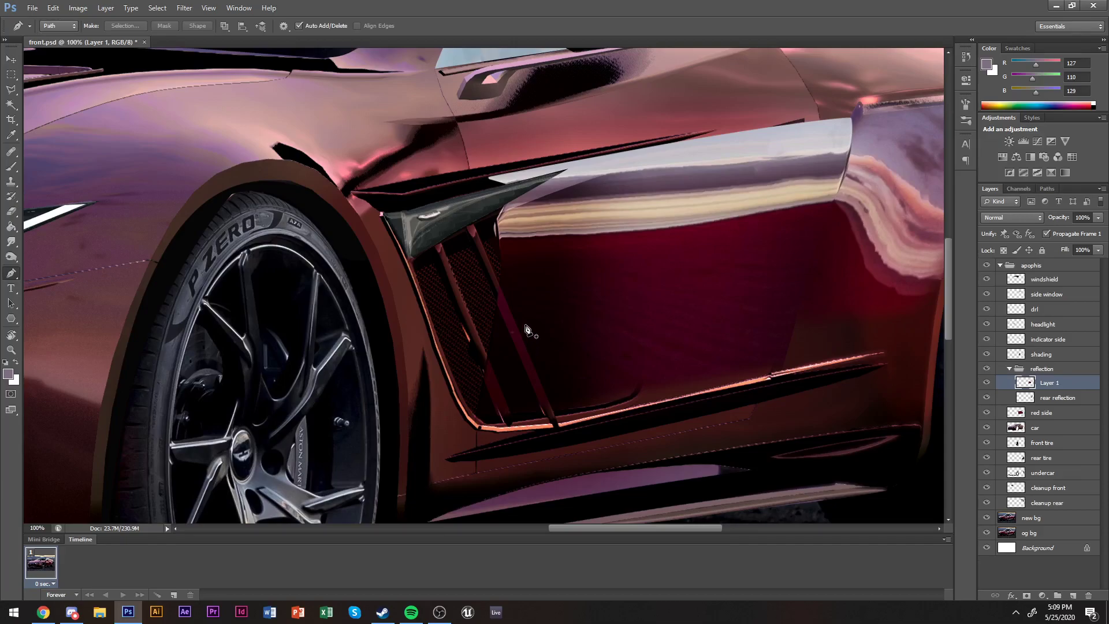
key("e")
right_click(510, 343)
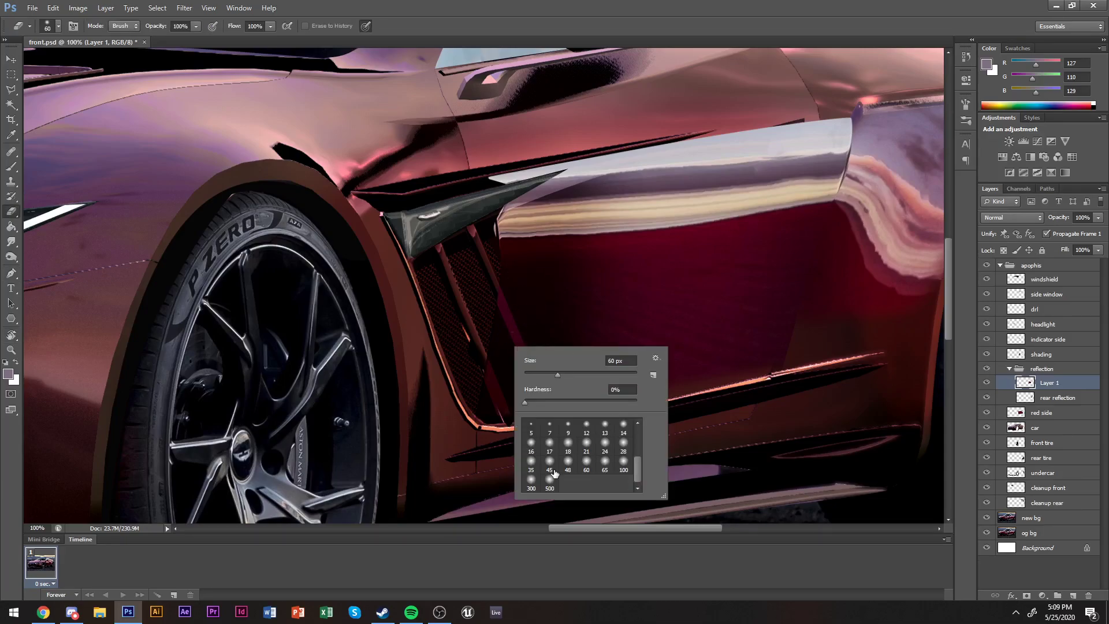
left_click(488, 309)
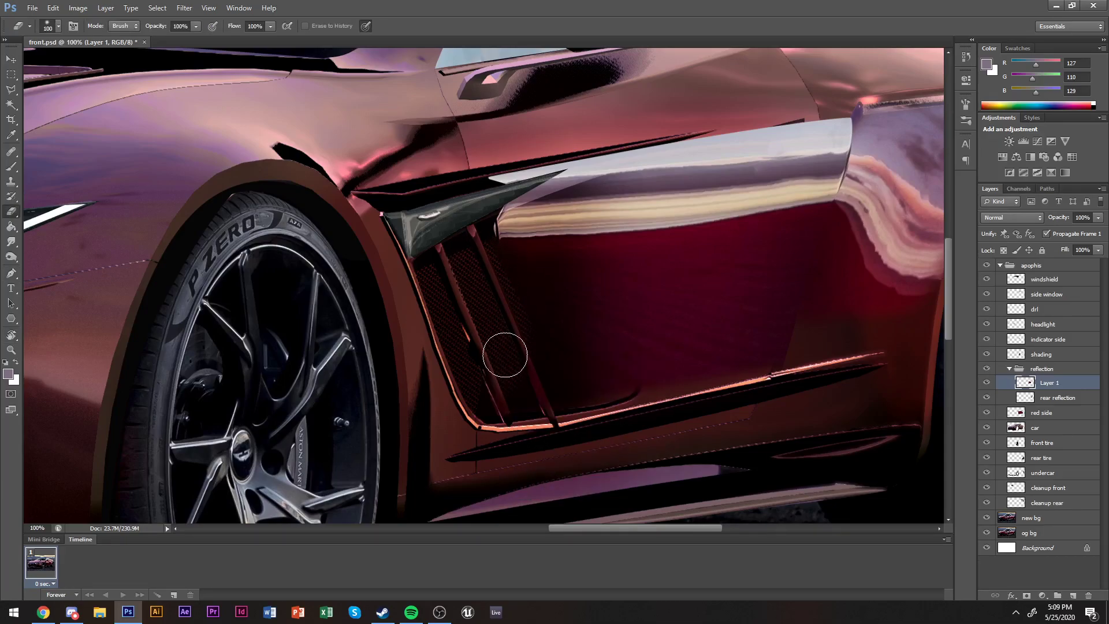
left_click_drag(523, 314, 488, 255)
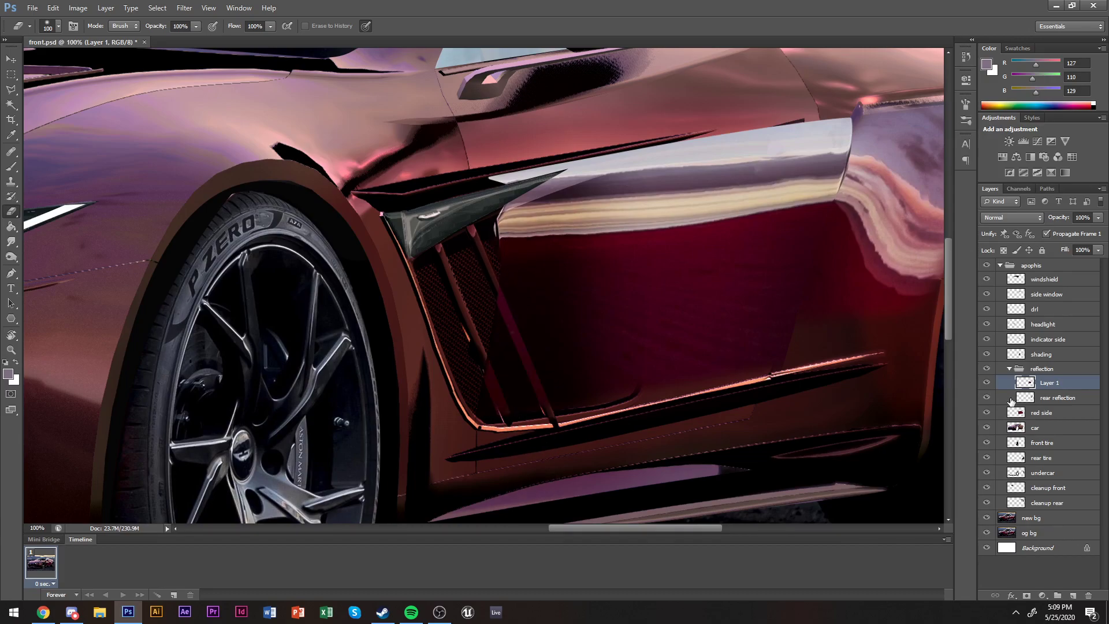
Hide Layer 1 and trace a closed Pen path around the recess behind the side vent's rear slat.
left_click(987, 382)
scroll(530, 227, "up", 1)
key("p")
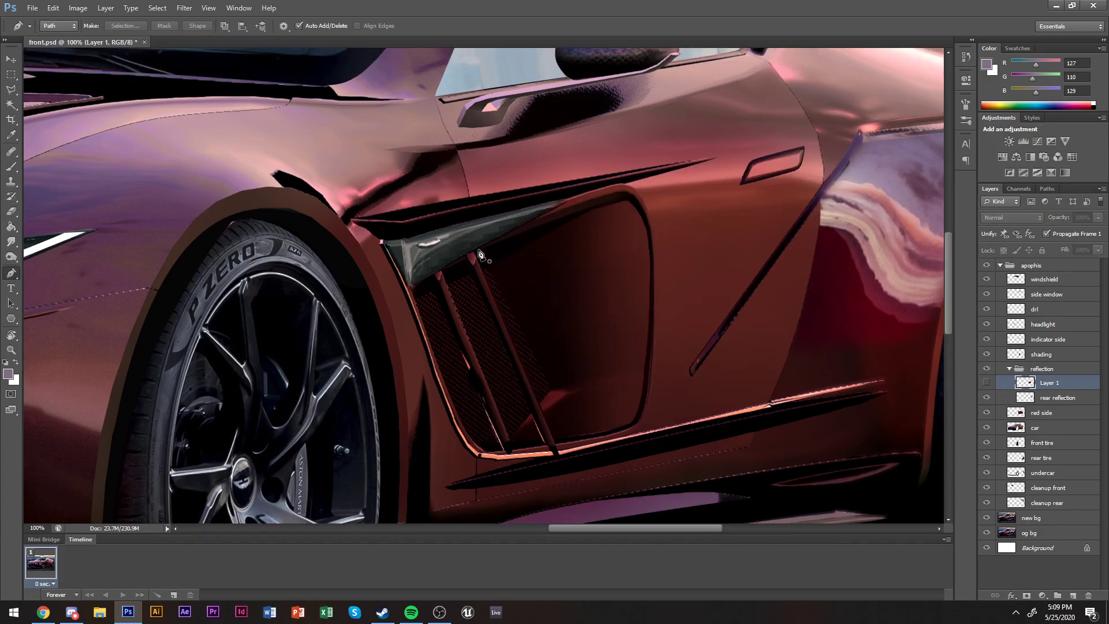
left_click_drag(633, 186, 661, 200)
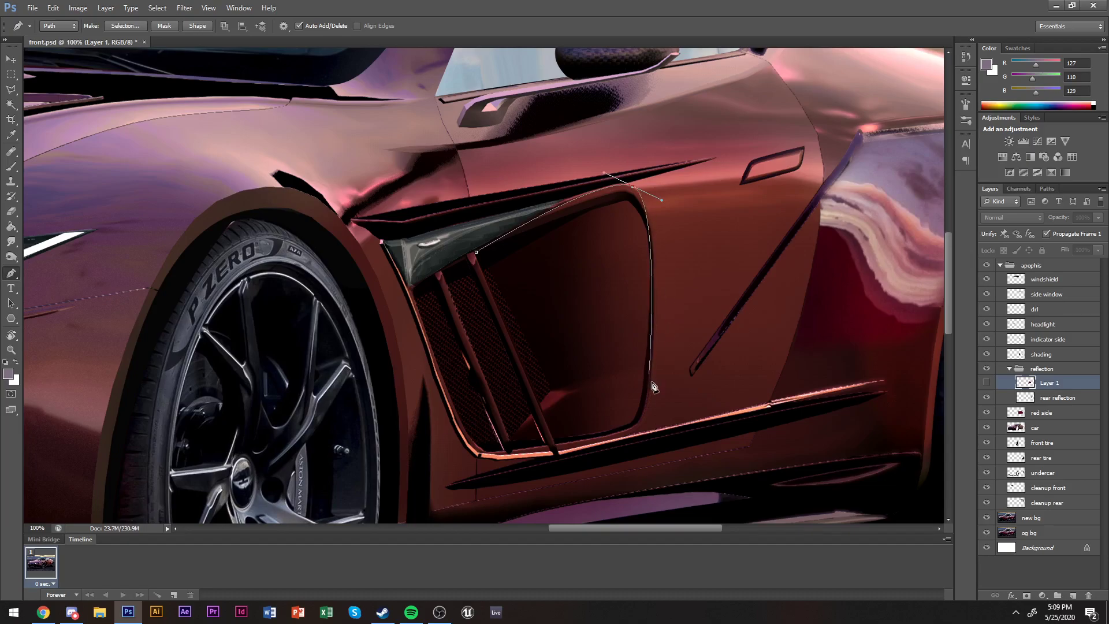
left_click_drag(638, 427, 611, 447)
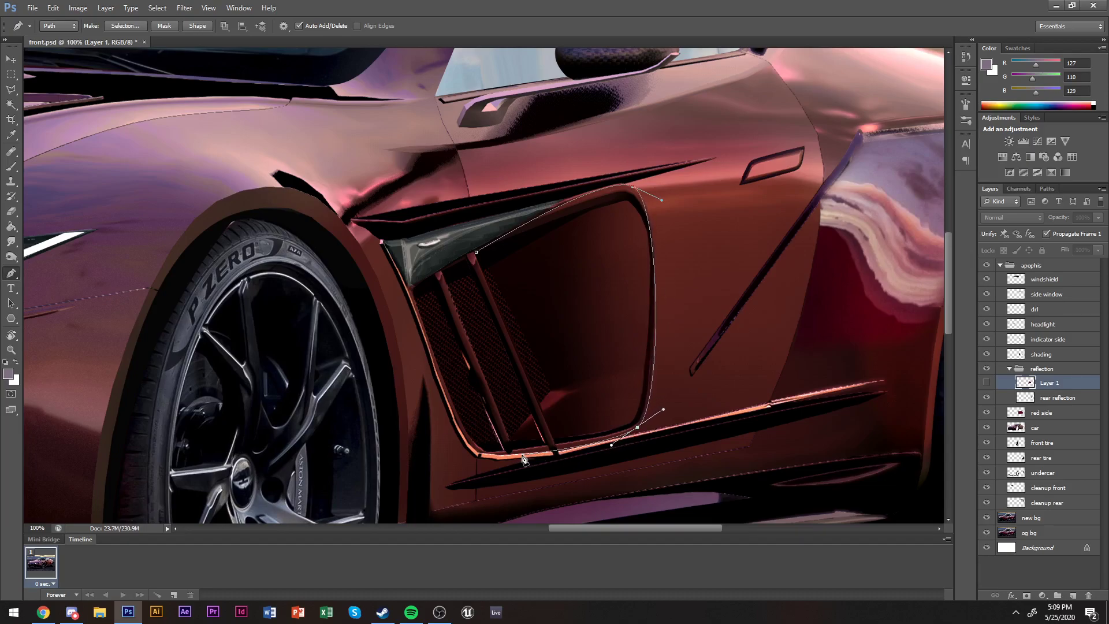
left_click(500, 462)
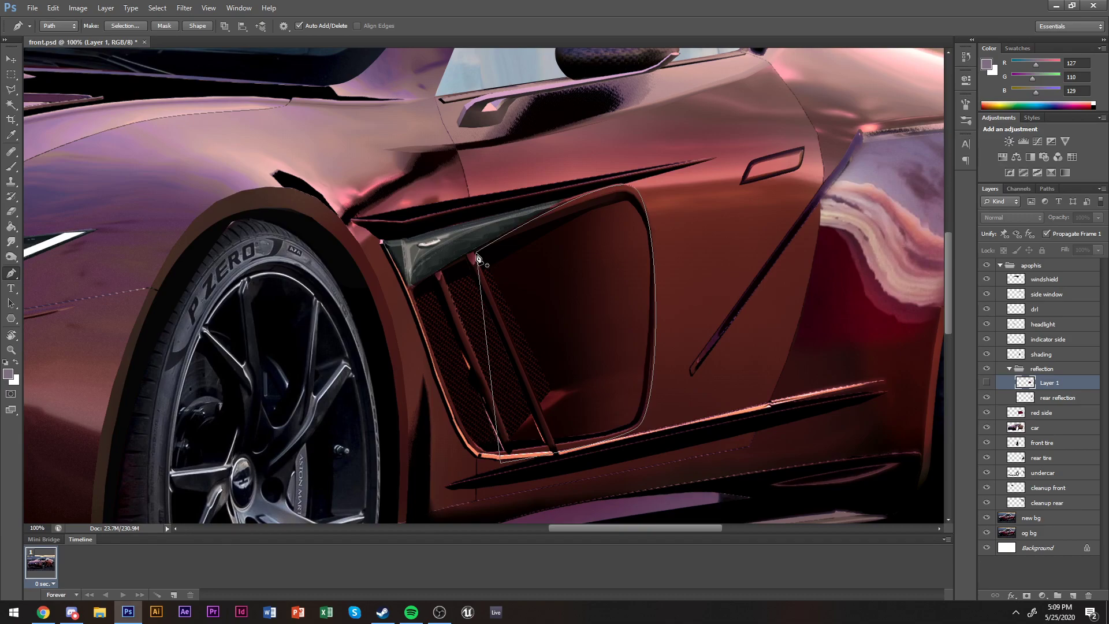
left_click(476, 254)
key("alt+Tab")
key("Tab")
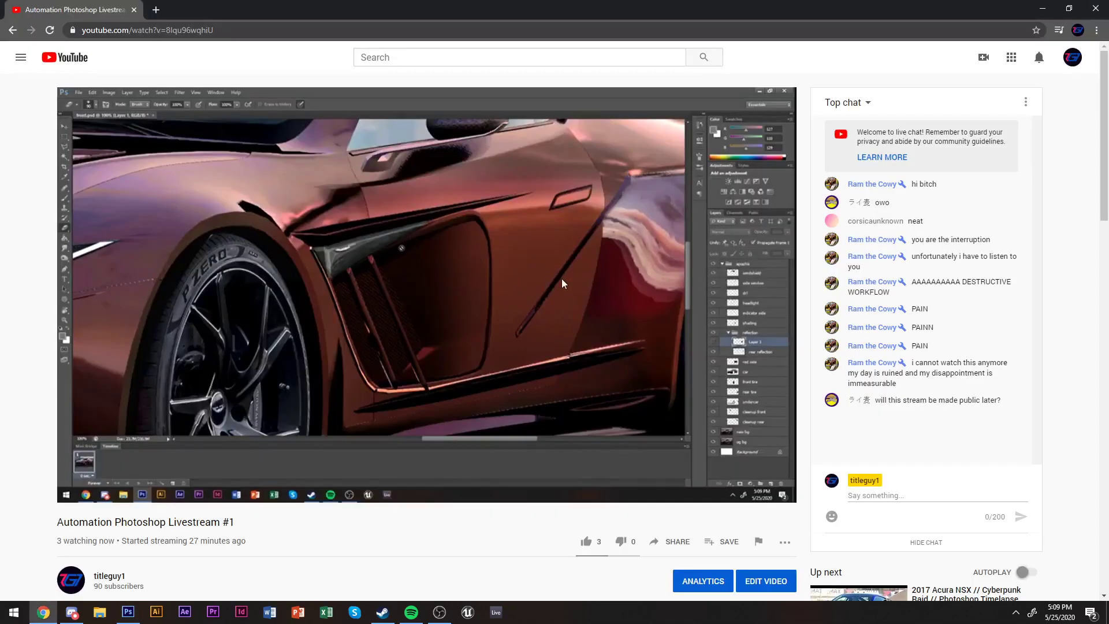
key("alt+Tab")
Turn the path into a selection, show Layer 1 and erase its front part over the vent with a soft 300 px eraser.
key("ctrl+Return")
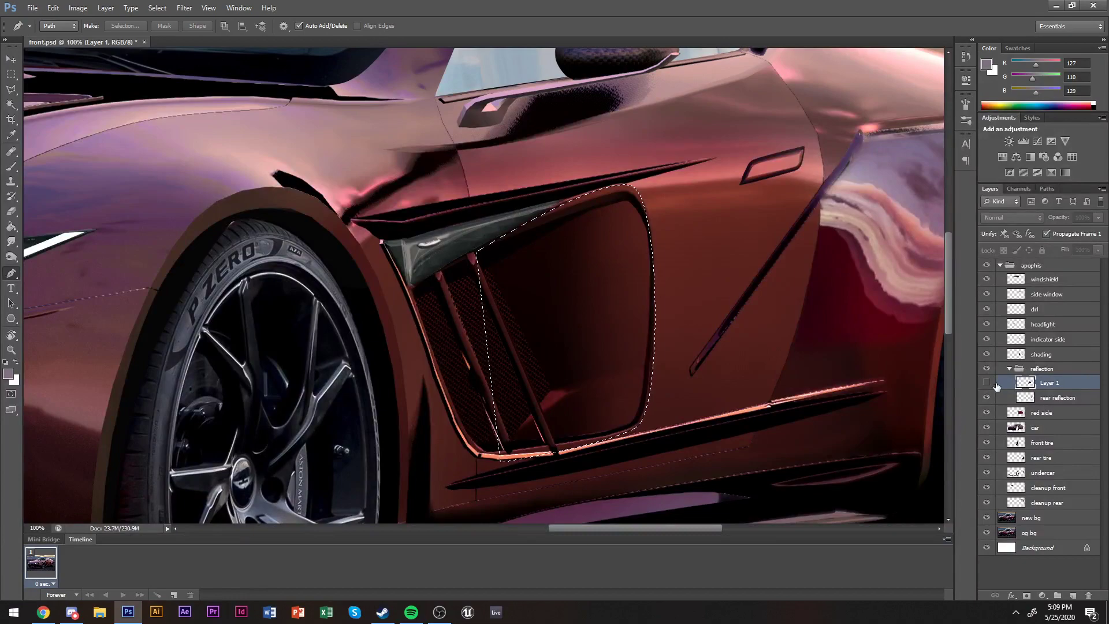
key("e")
right_click(677, 331)
left_click(697, 467)
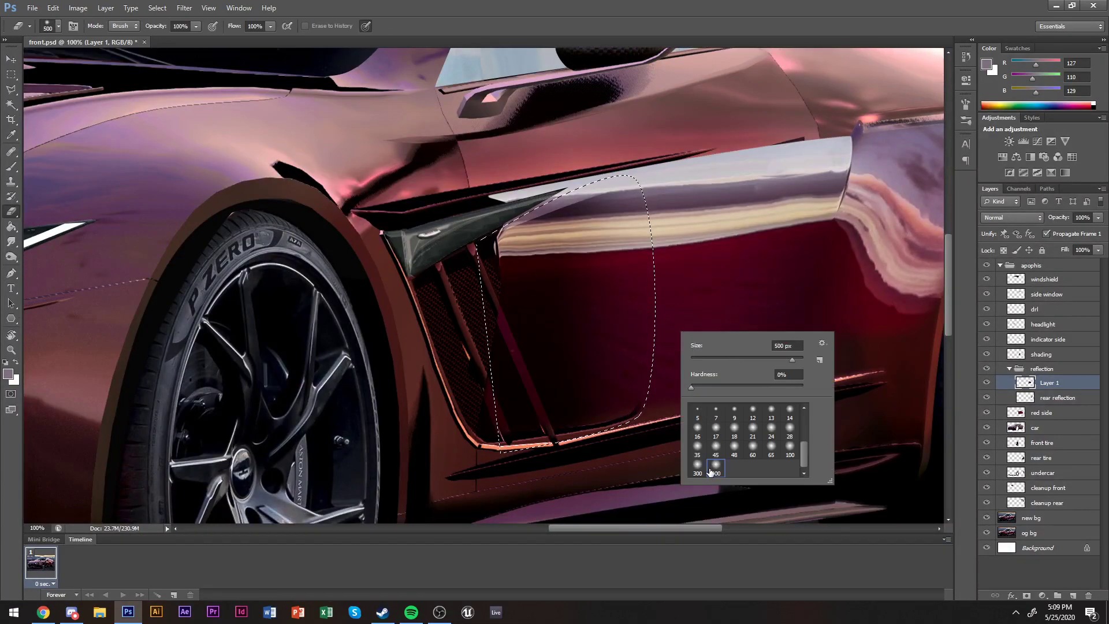
left_click(319, 294)
mouse_move(470, 371)
left_mouse_down()
mouse_move(517, 482)
mouse_move(486, 402)
mouse_move(400, 279)
mouse_move(445, 423)
left_mouse_up()
key("alt+Tab")
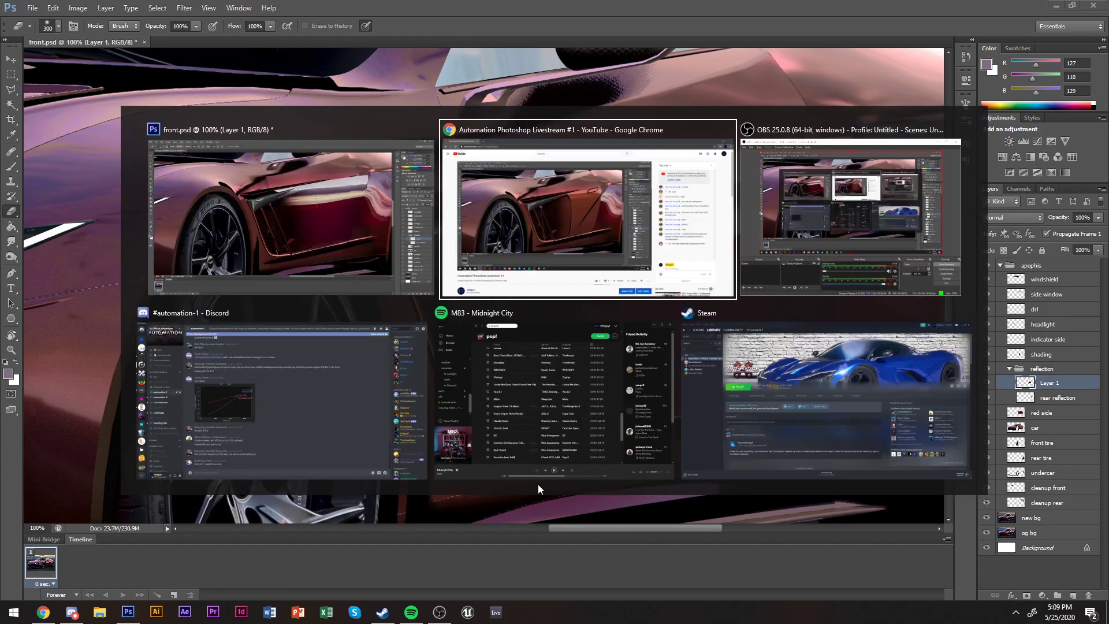
key("Tab")
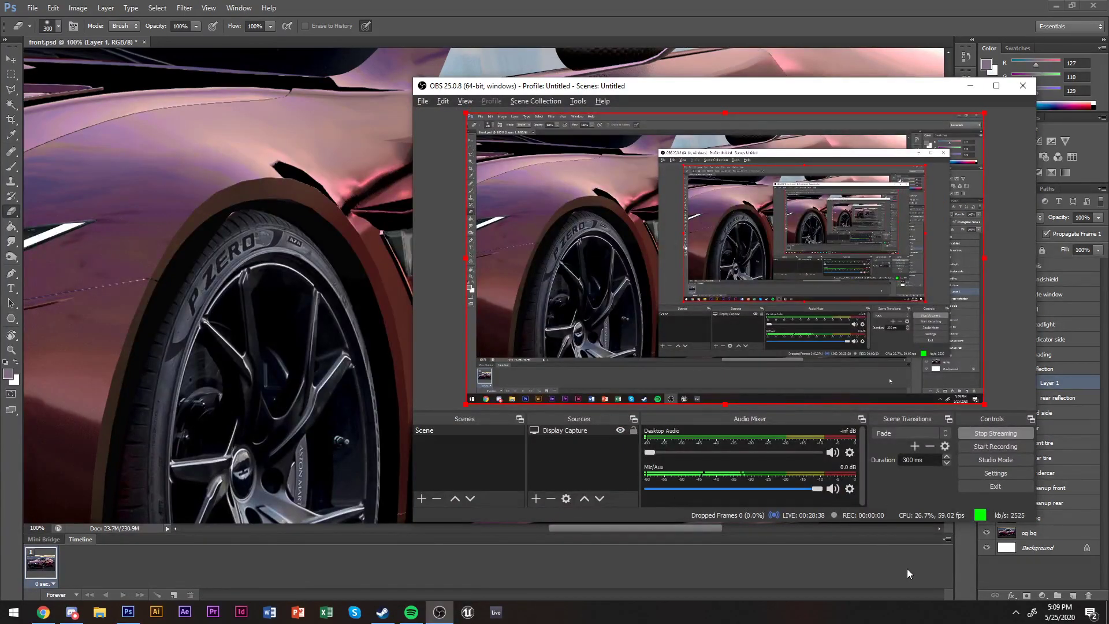
key("alt+Tab")
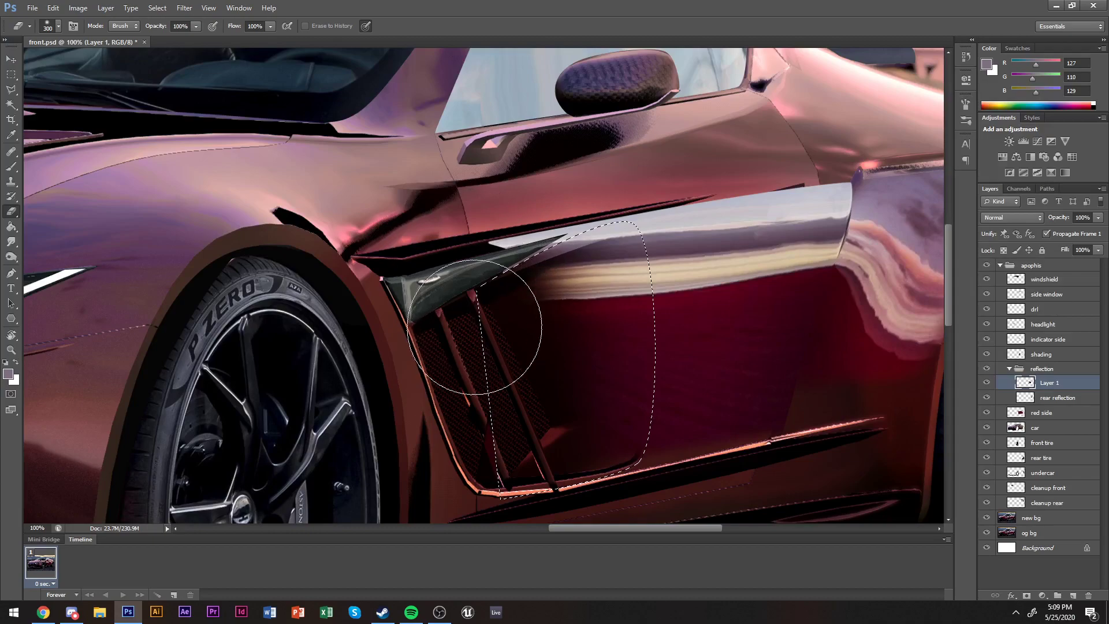
Clear the selection and fade the reflection's upper front tip above the vent with a soft 100 px eraser.
scroll(454, 402, "down", 2)
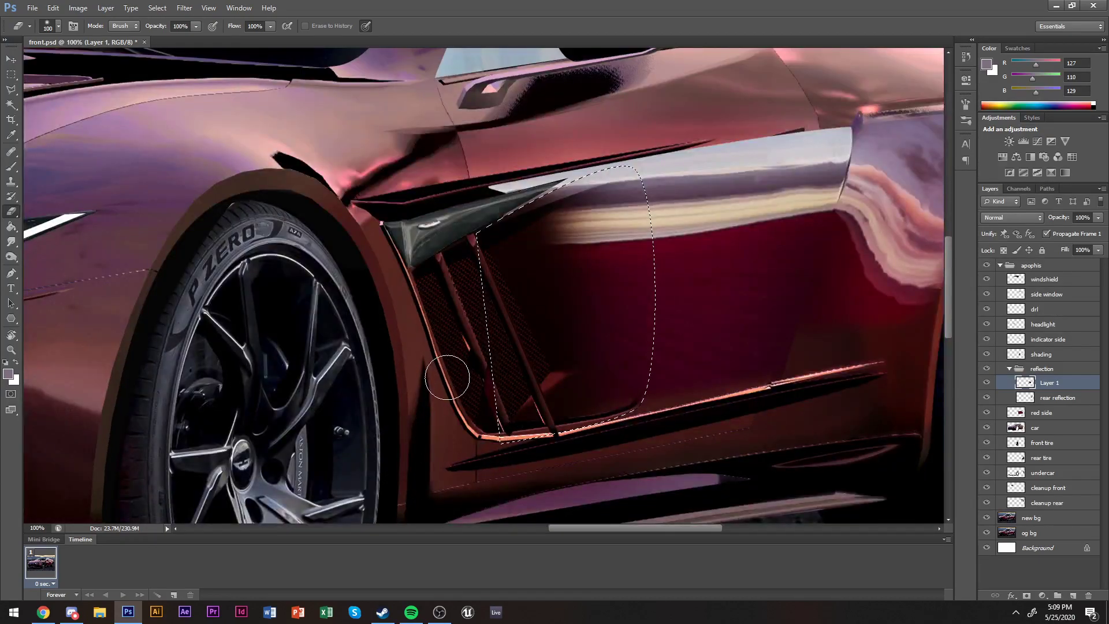
key("m")
key("e")
scroll(484, 368, "right", 2)
scroll(484, 367, "up", 1)
scroll(484, 367, "right", 3)
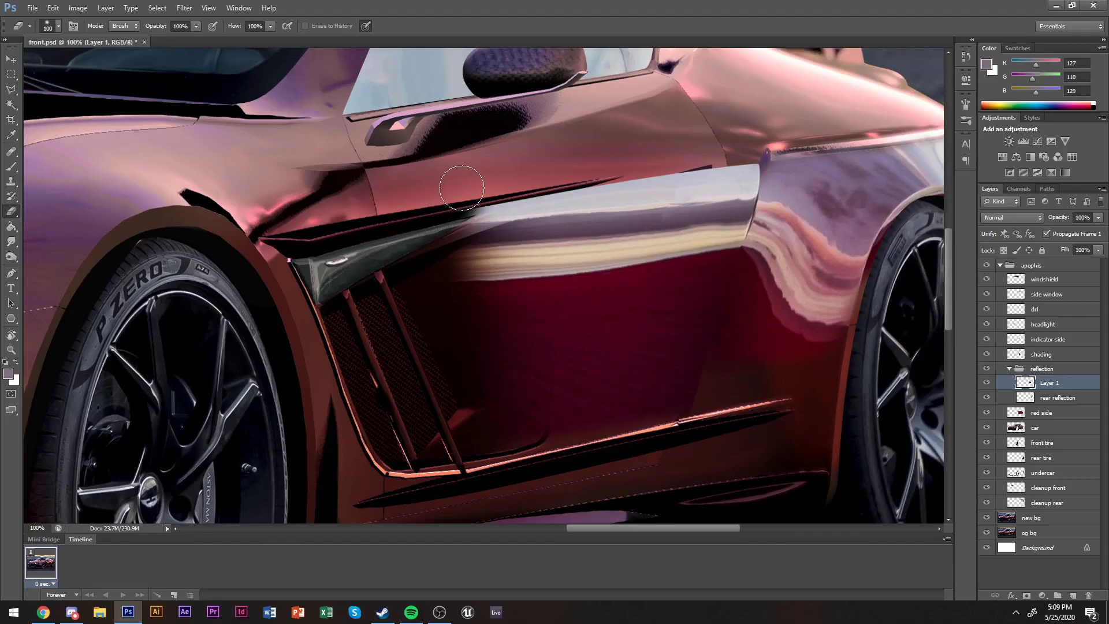
left_click_drag(462, 202, 494, 209)
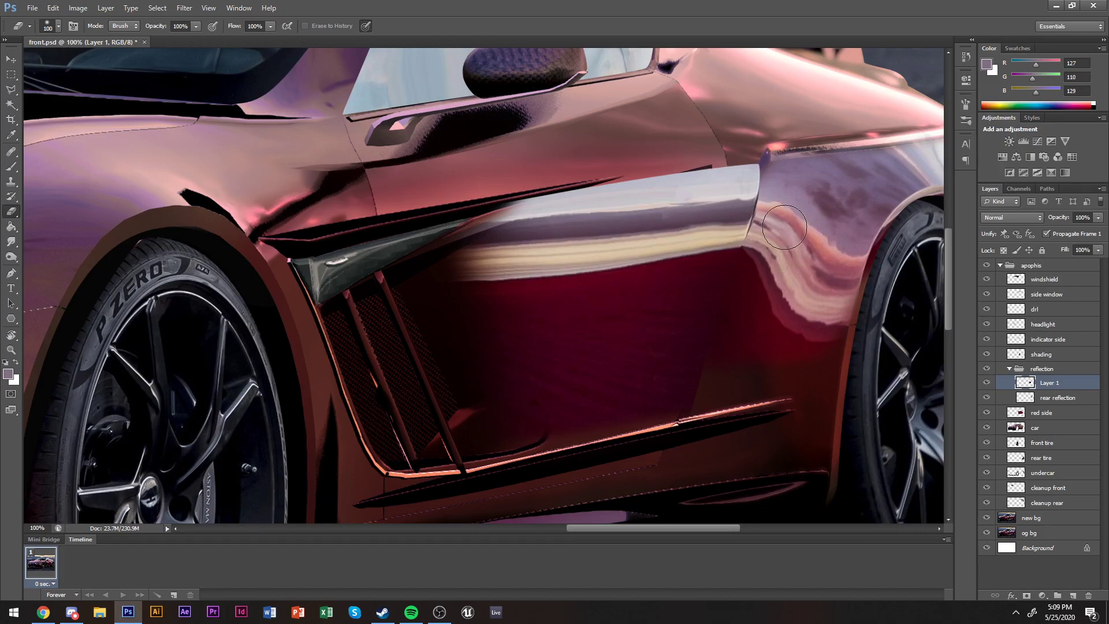
Darken the door reflection with a Curves point at input 63, output 57.
key("ctrl+m")
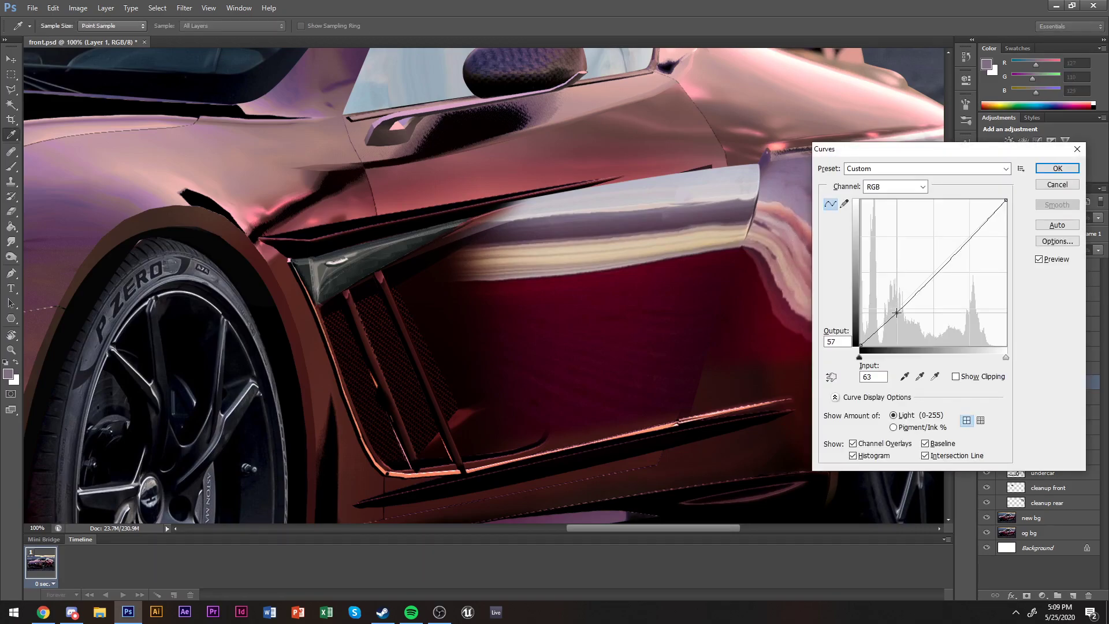
key("Return")
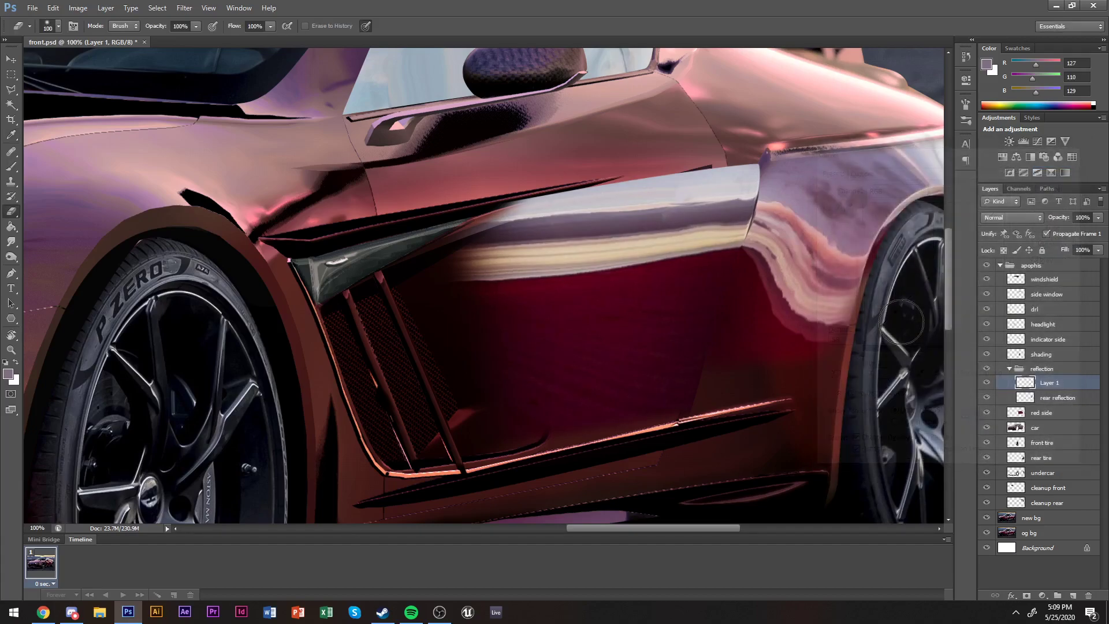
scroll(612, 330, "right", 3)
scroll(612, 331, "right", 1)
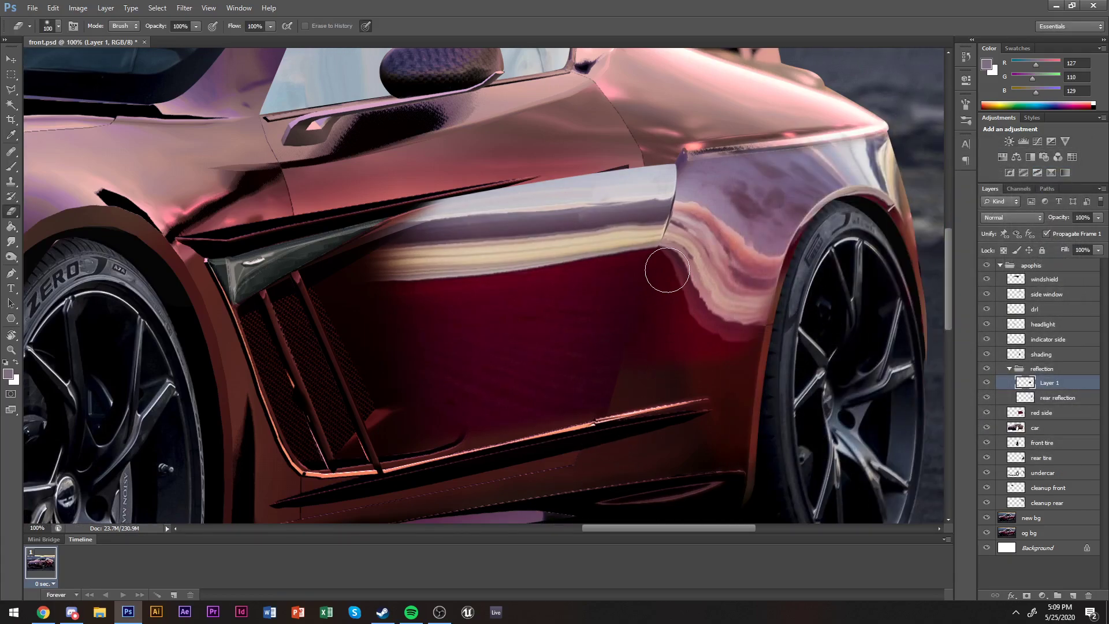
left_click(11, 257)
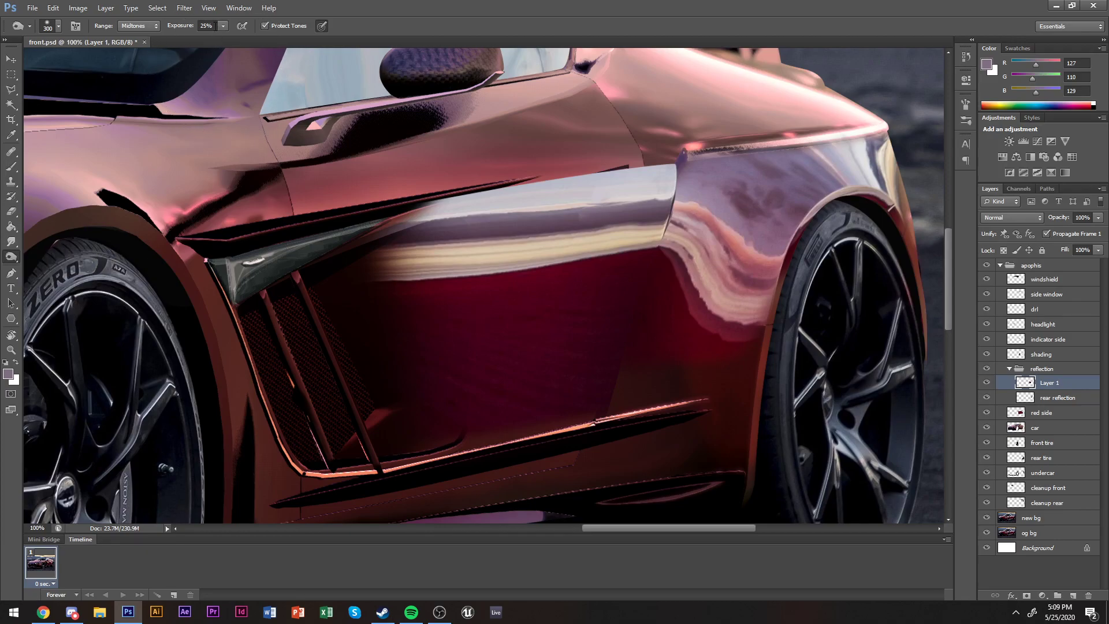
left_click(138, 26)
left_click(138, 31)
left_click(138, 29)
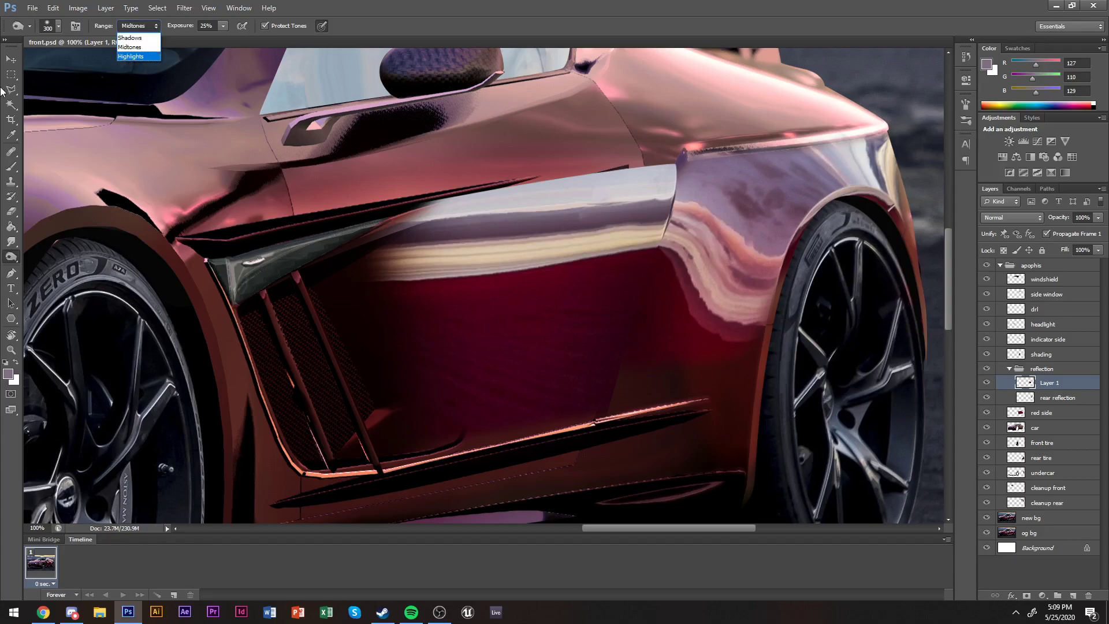
key("Escape")
scroll(867, 318, "up", 1)
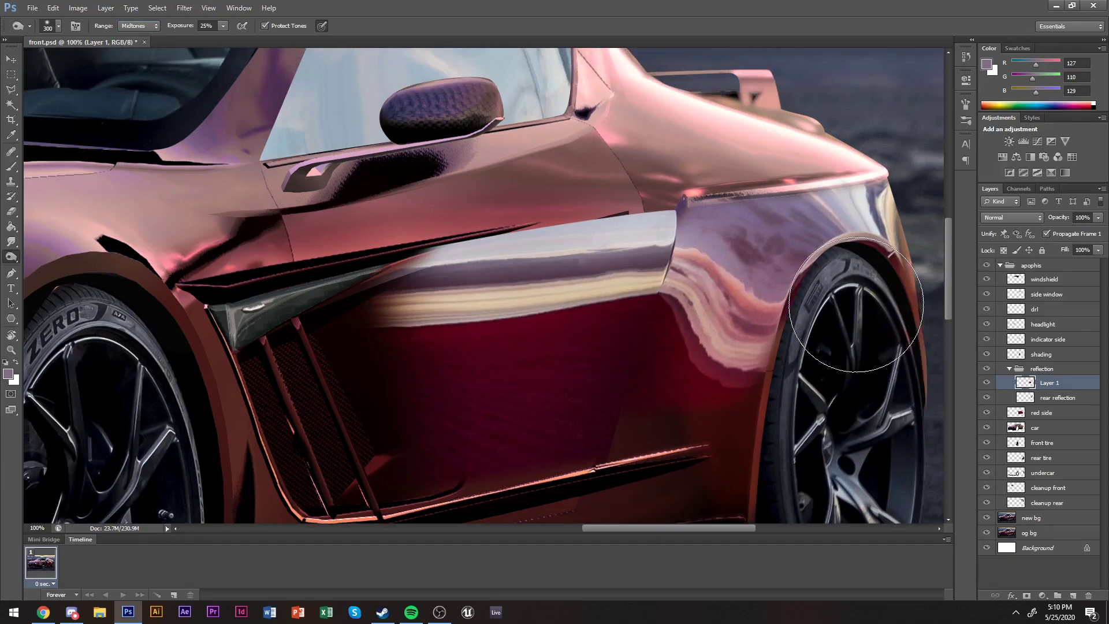
Compare the door with and without the reflection, and rename Layer 1 as side reflection.
left_click(11, 91)
left_click(11, 74)
left_click(986, 383)
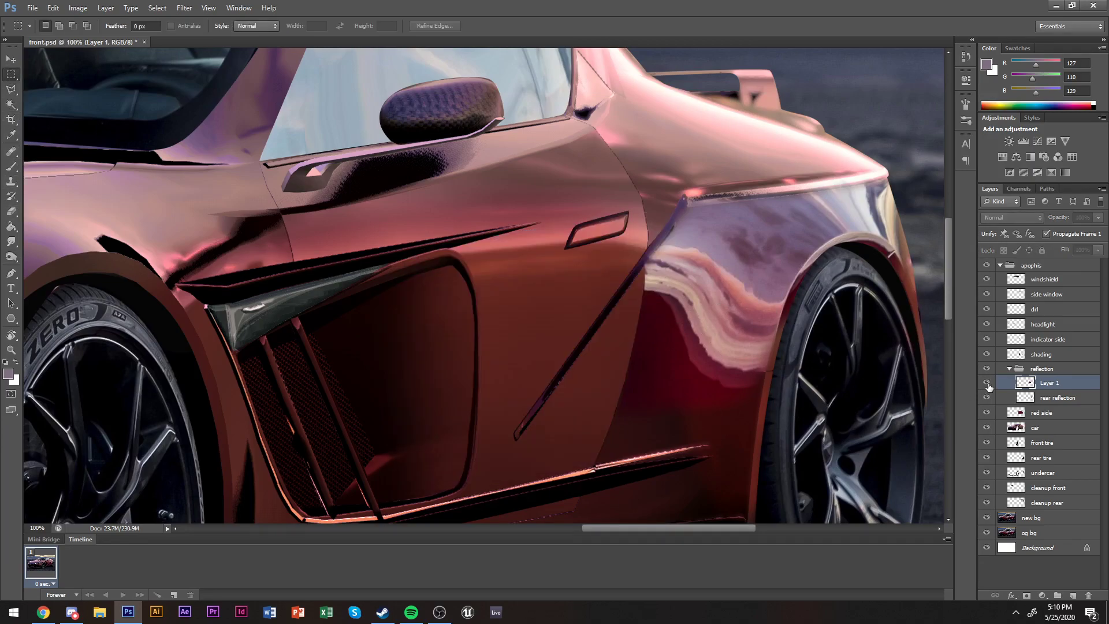
left_click(987, 384)
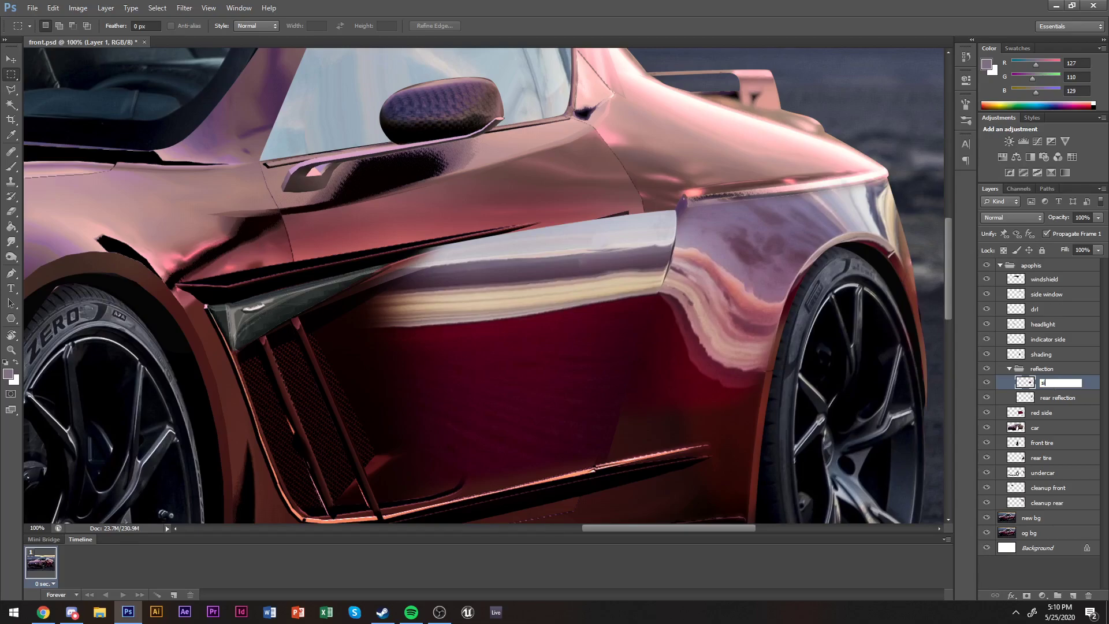
Hide the side reflection layer and trace a closed Pen path around the door's diagonal crease and the rear fender's upper edge.
left_click(987, 383)
key("p")
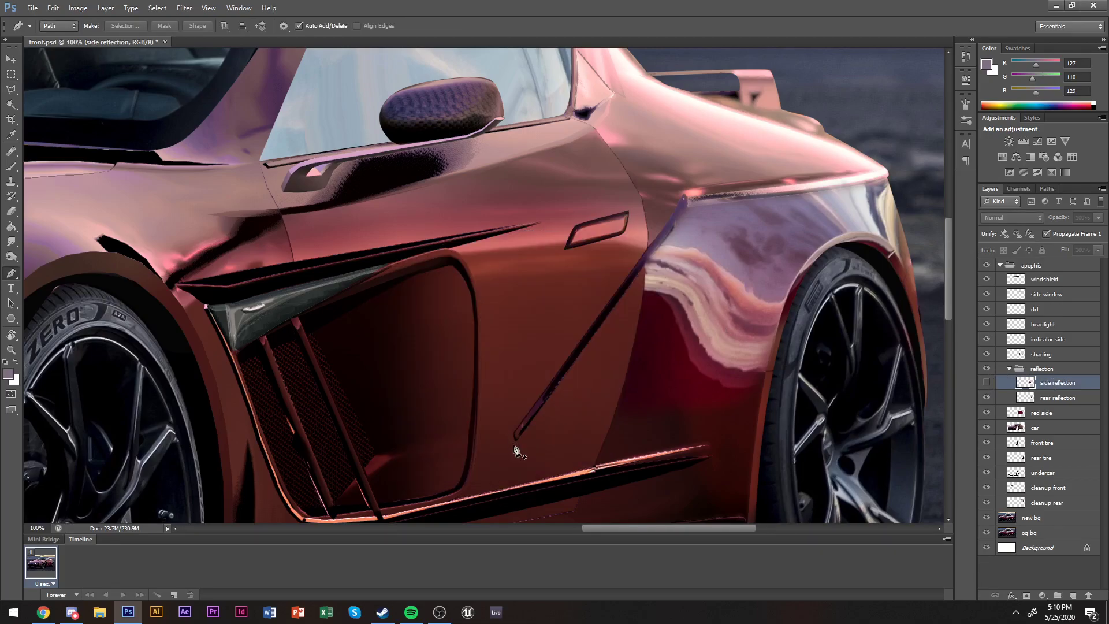
left_click(516, 440)
left_click(684, 205)
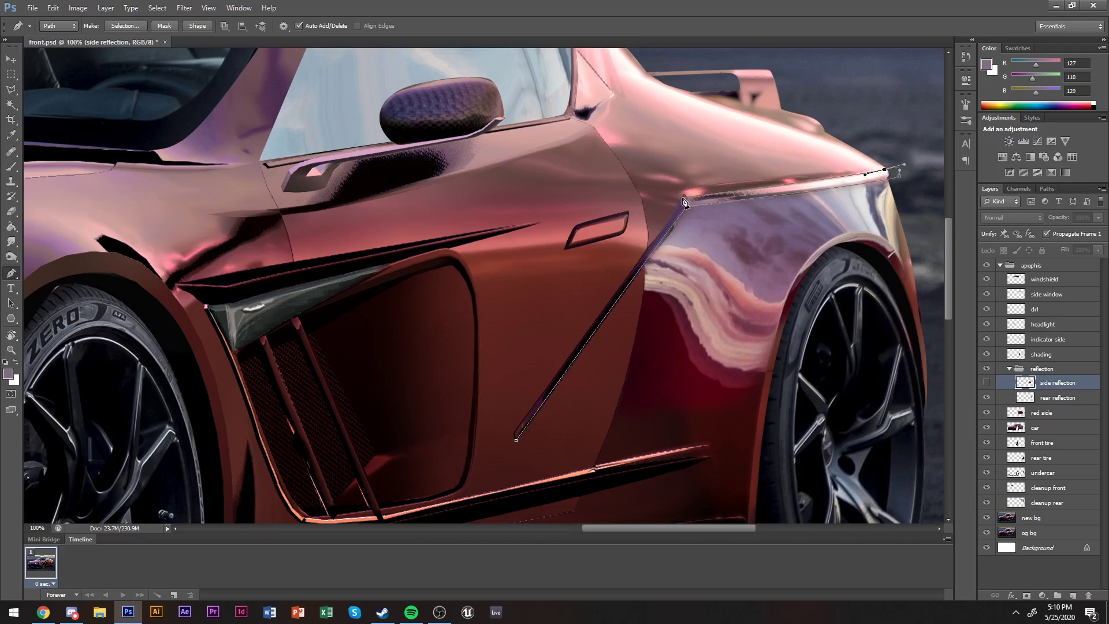
left_click_drag(515, 441, 517, 448)
Turn the path into a selection, show the side reflection layer and delete the reflection over the diagonal crease.
key("ctrl+Return")
left_click(986, 381)
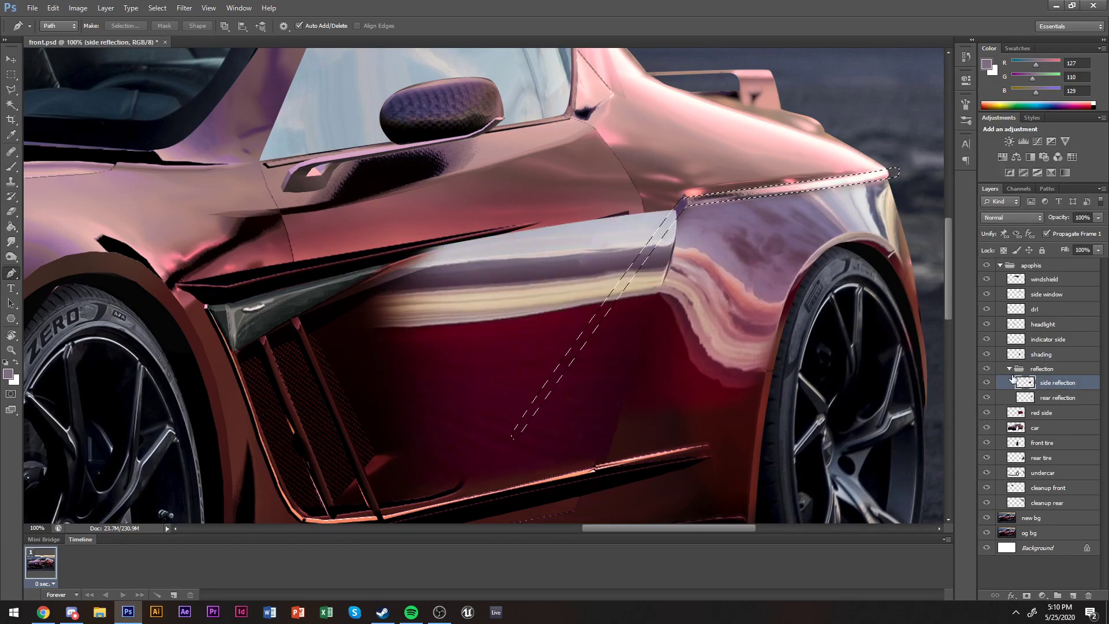
key("Delete")
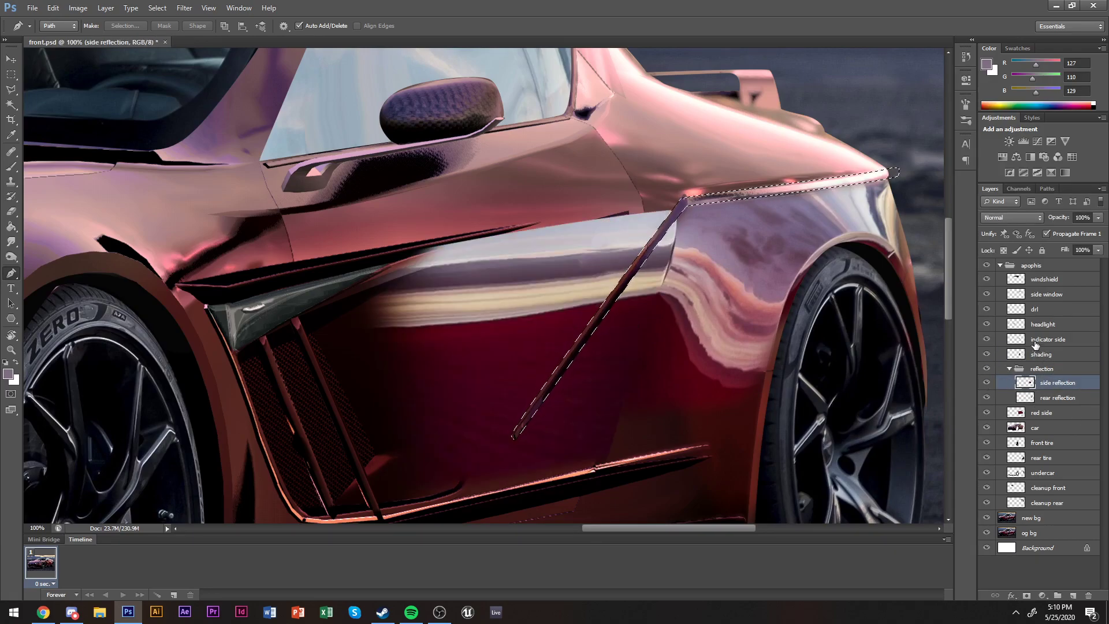
Brighten the selected crease on the shading layer with a soft 300 px white brush, and clear the selection.
left_click(1039, 354)
key("d")
key("x")
key("b")
right_click(688, 265)
scroll(712, 372, "down", 1)
left_click(698, 392)
key("Return")
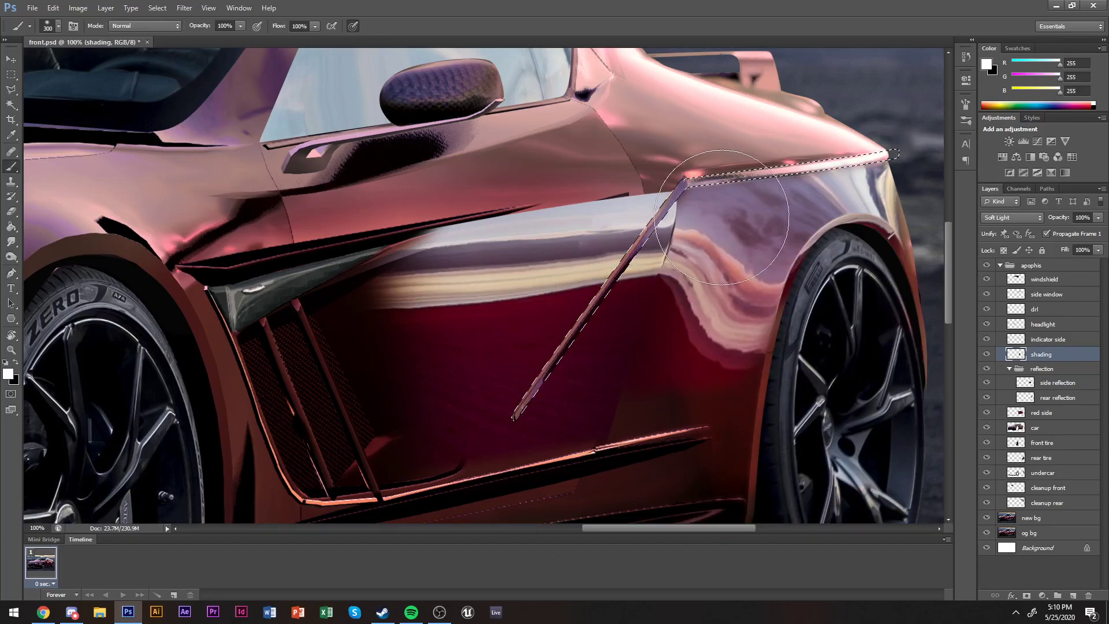
key("m")
key("ctrl+d")
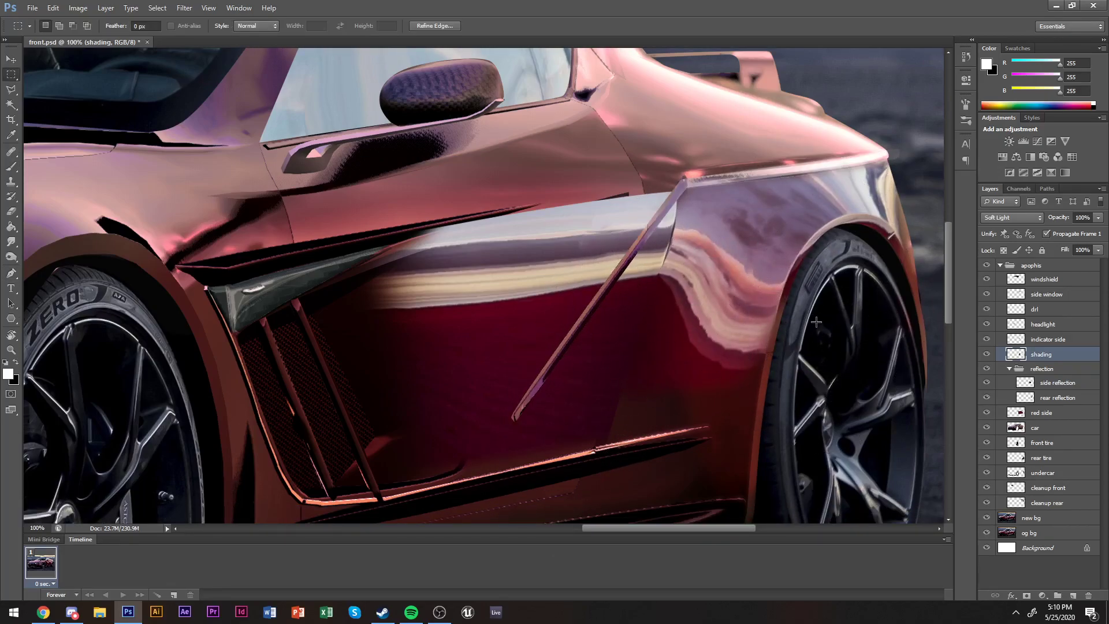
scroll(939, 370, "up", 3)
left_click(1009, 383)
key("e")
right_click(598, 254)
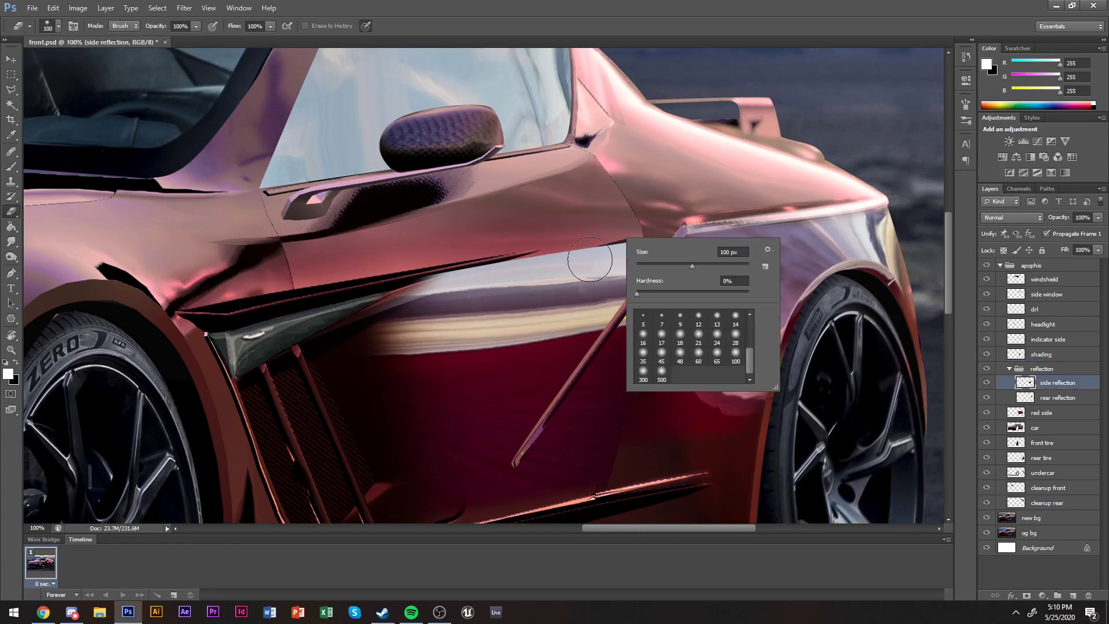
key("Escape")
Hide the side reflection layer and trace a closed Pen path around the outer outline of the door handle.
key("z")
left_click(603, 231)
left_click(603, 231)
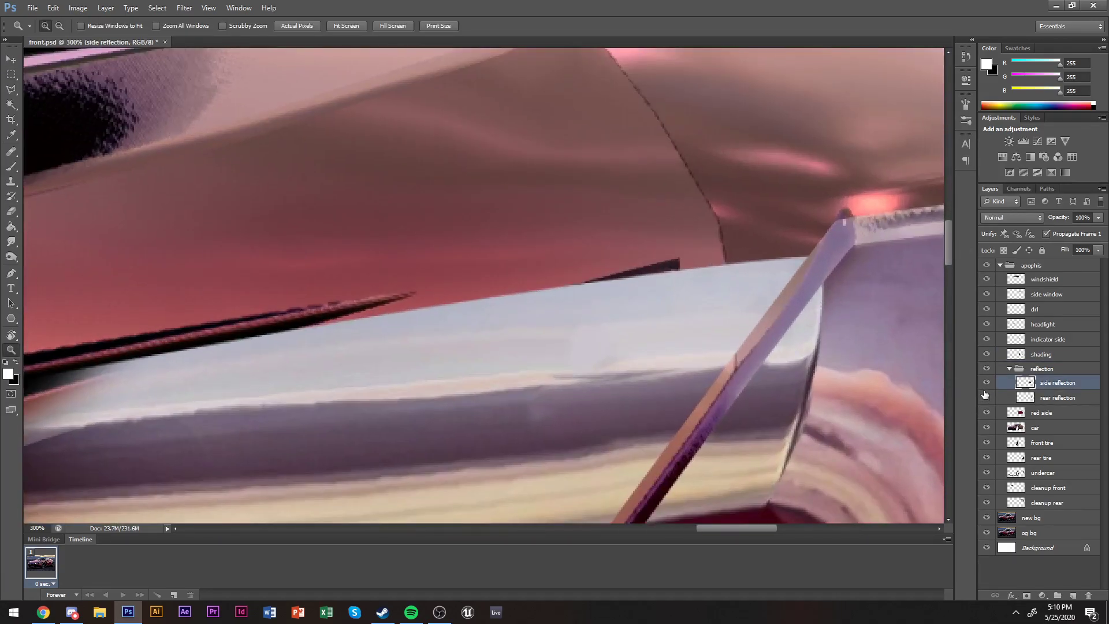
left_click(987, 398)
left_click(986, 382)
key("p")
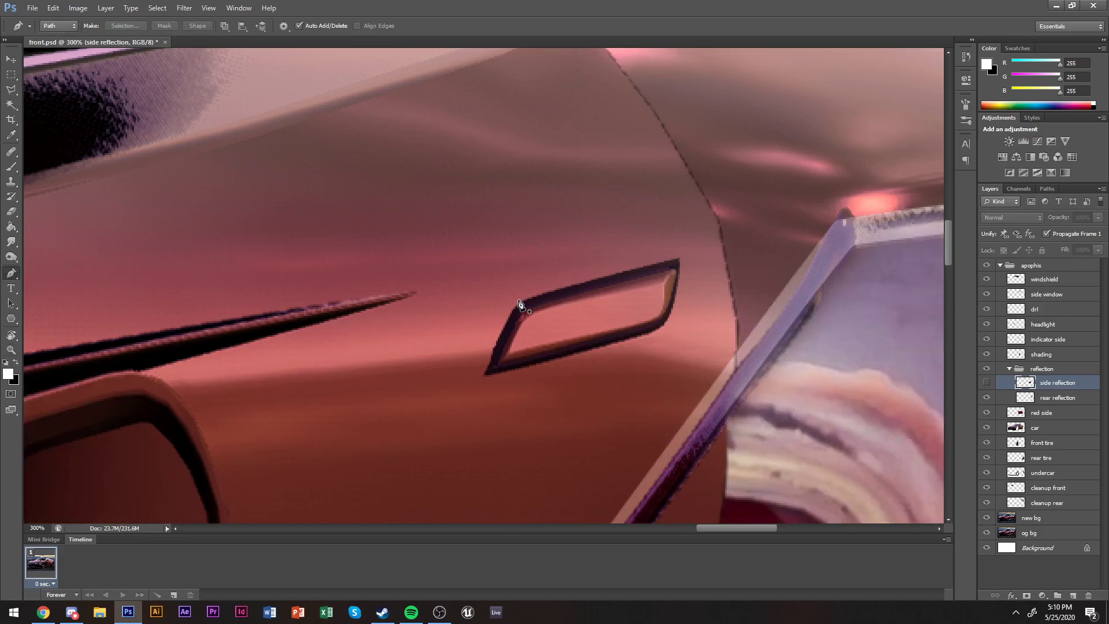
left_click_drag(660, 323, 673, 315)
left_click(680, 260)
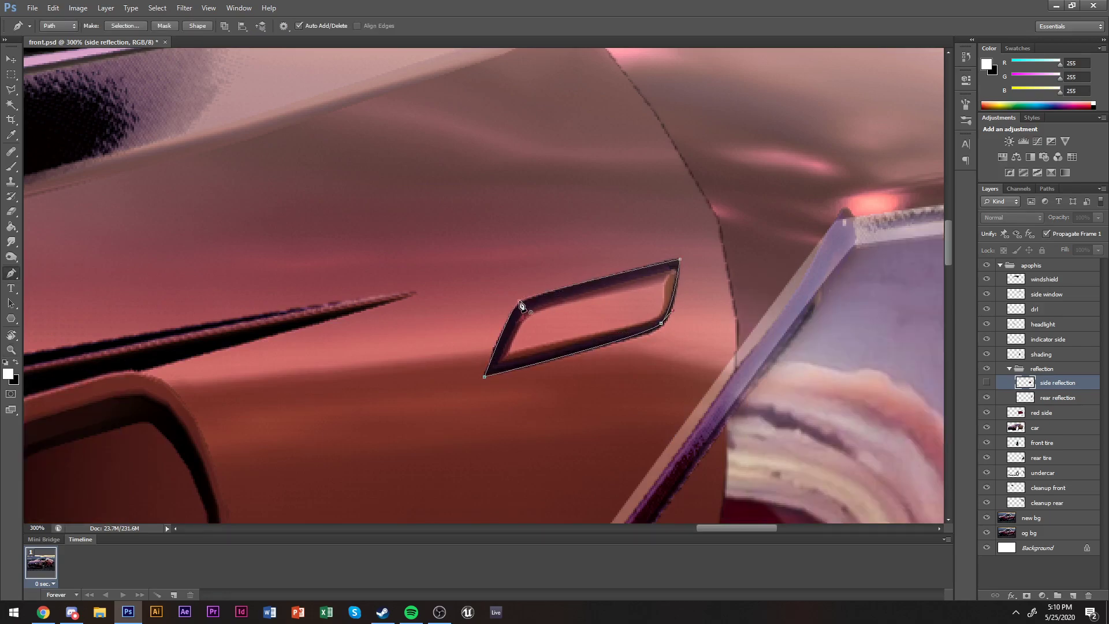
Turn the path into a selection, show the side reflection layer and copy the door handle to a new layer above it.
key("ctrl+Return")
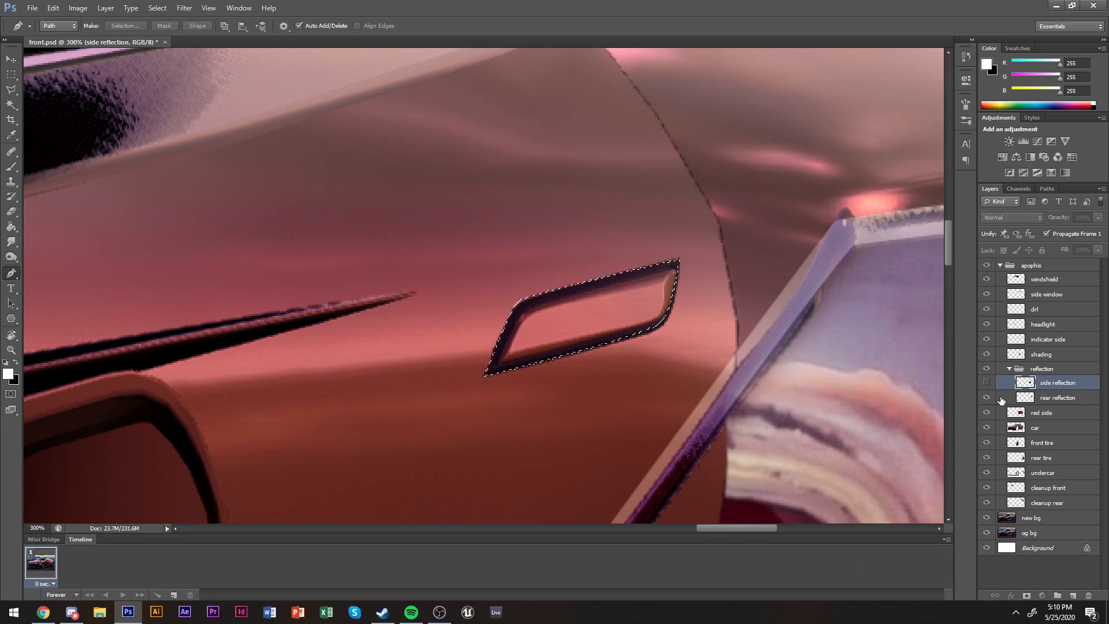
left_click(987, 382)
key("ctrl+j")
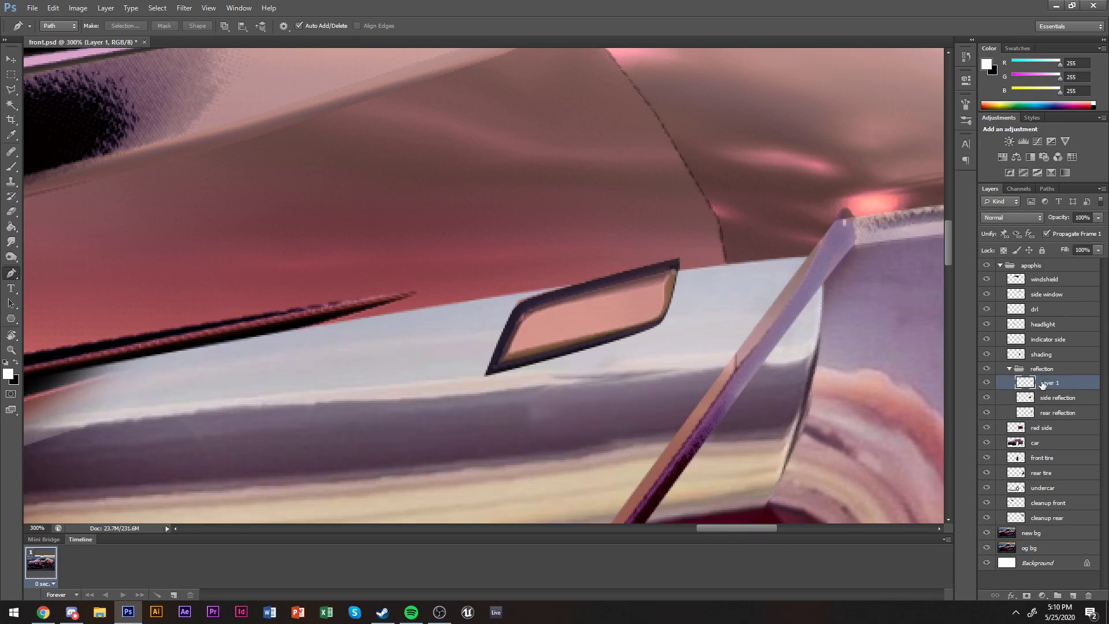
Trace the door handle's inner outline, delete the fill inside it from Layer 1 and clear the selection.
left_click(528, 315)
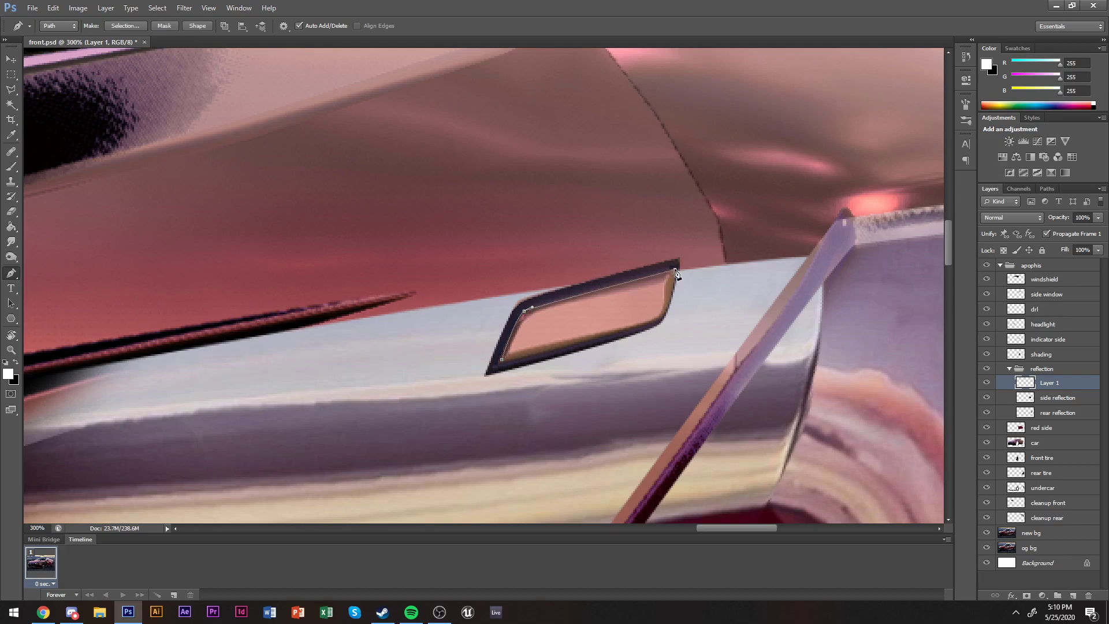
left_click(502, 364)
key("ctrl+Return")
key("Delete")
key("m")
key("ctrl+d")
Review the door handle and crease against the whole car, and check the livestream chat on YouTube.
left_click(597, 320, "alt")
left_click(597, 320, "alt")
left_click(612, 316, "alt")
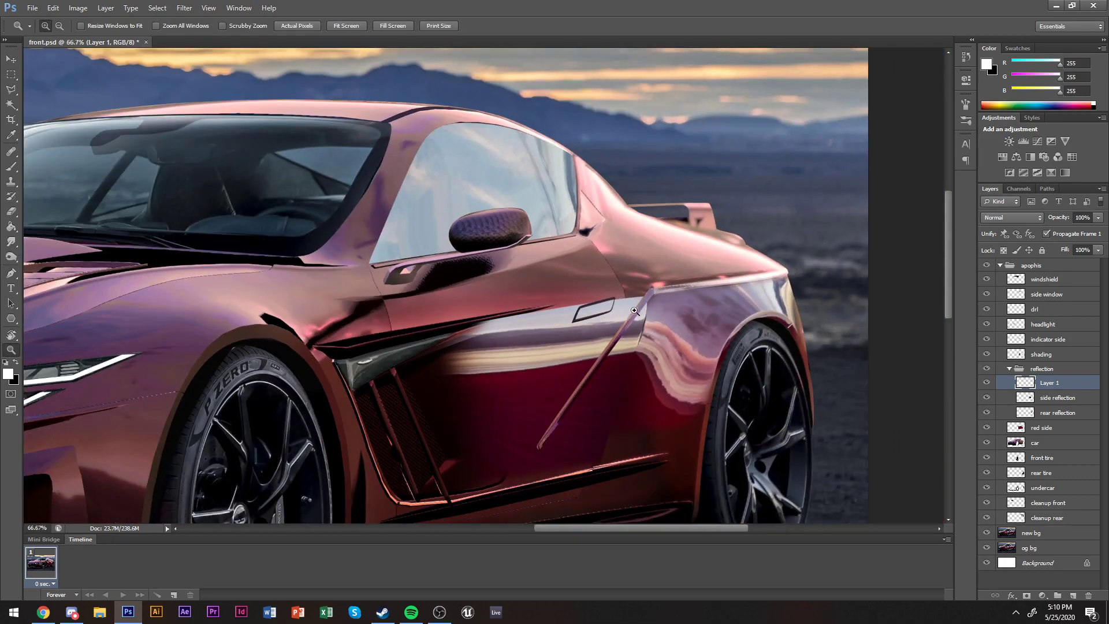
left_click(635, 311, "alt")
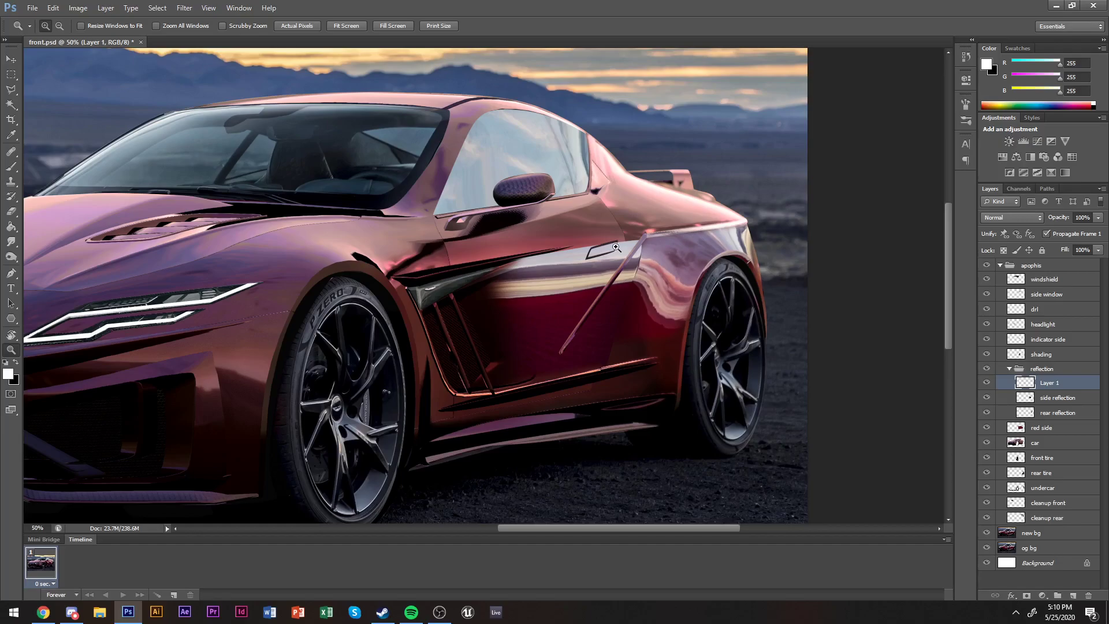
key("alt+Tab")
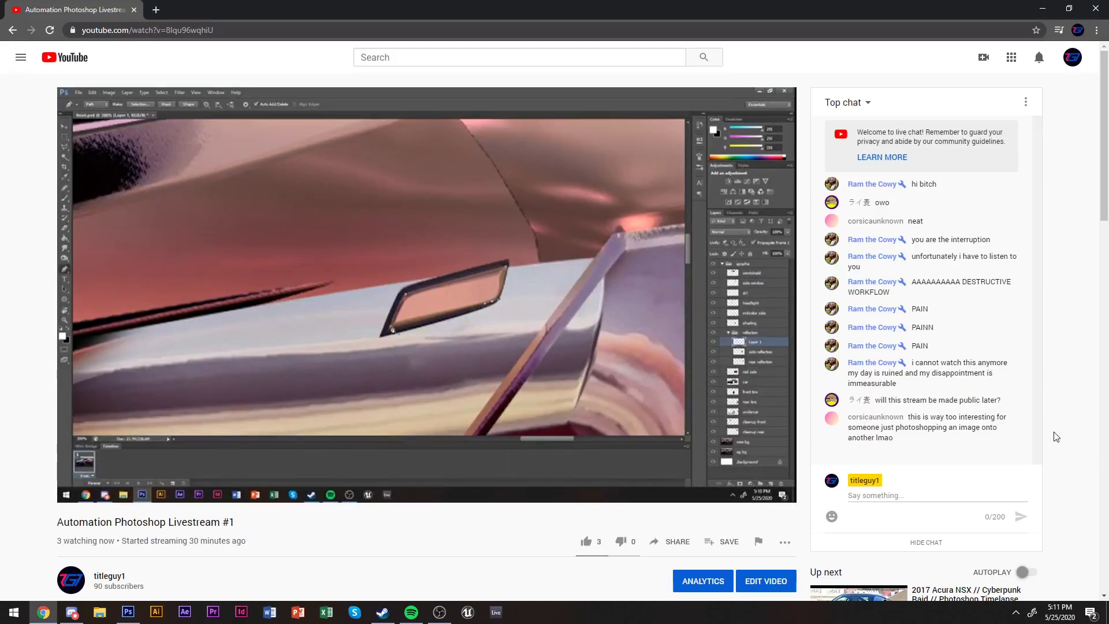
key("alt+Tab")
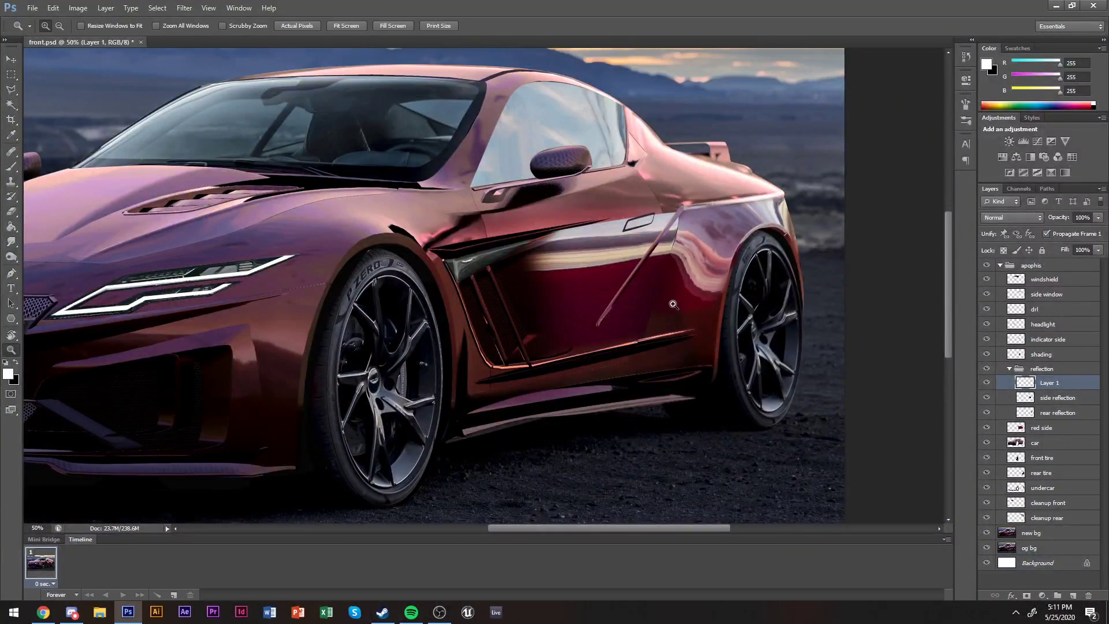
key("alt+Tab")
key("alt+Tab")
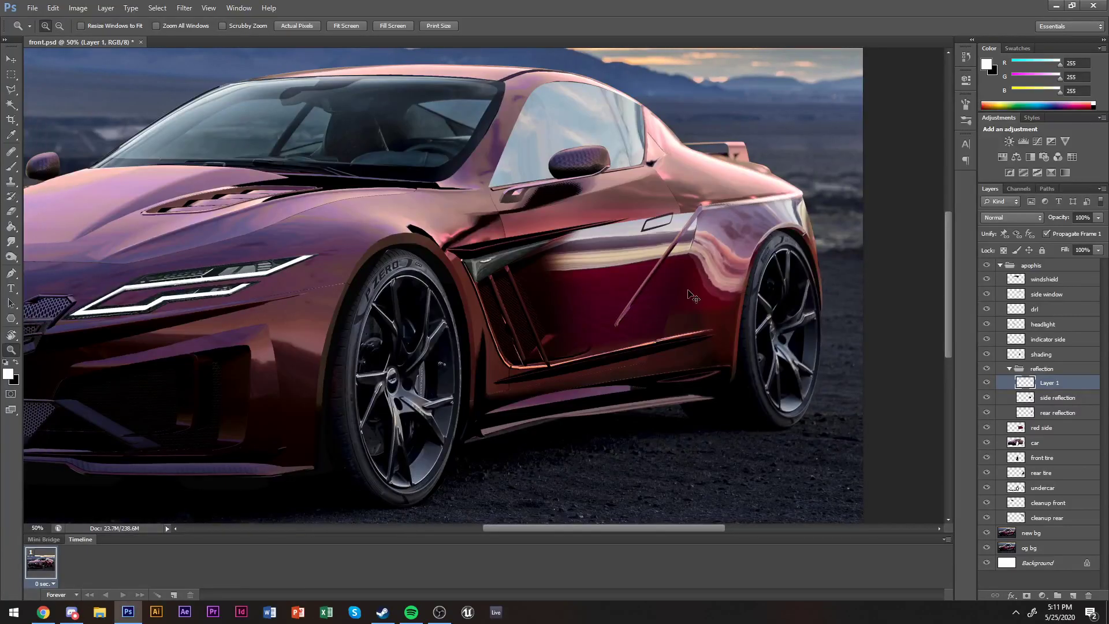
Soften the side reflection's rear edge behind the diagonal crease with a soft 100 px eraser so it blends into the fender.
left_click(987, 397)
left_click(986, 397)
left_click(1018, 397)
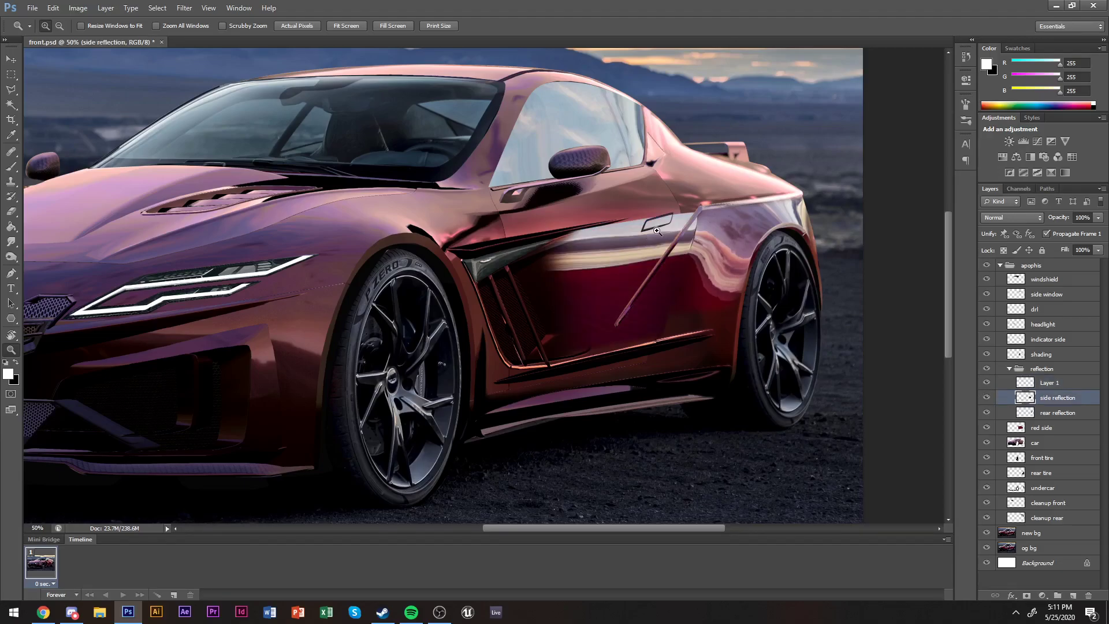
left_click(726, 232)
left_click(725, 233)
key("e")
mouse_move(717, 264)
left_mouse_down()
mouse_move(706, 222)
mouse_move(732, 215)
mouse_move(705, 267)
mouse_move(720, 257)
left_mouse_up()
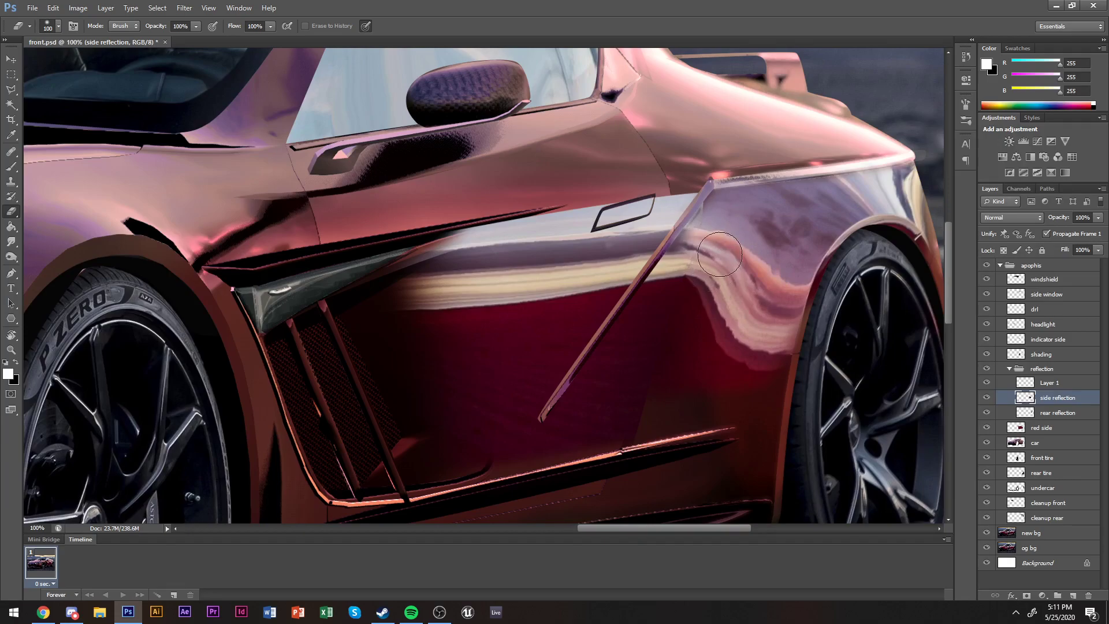
View the whole car and save the document.
key("z")
left_click(722, 300, "alt")
left_click(722, 299, "alt")
left_click(721, 299, "alt")
key("ctrl+s")
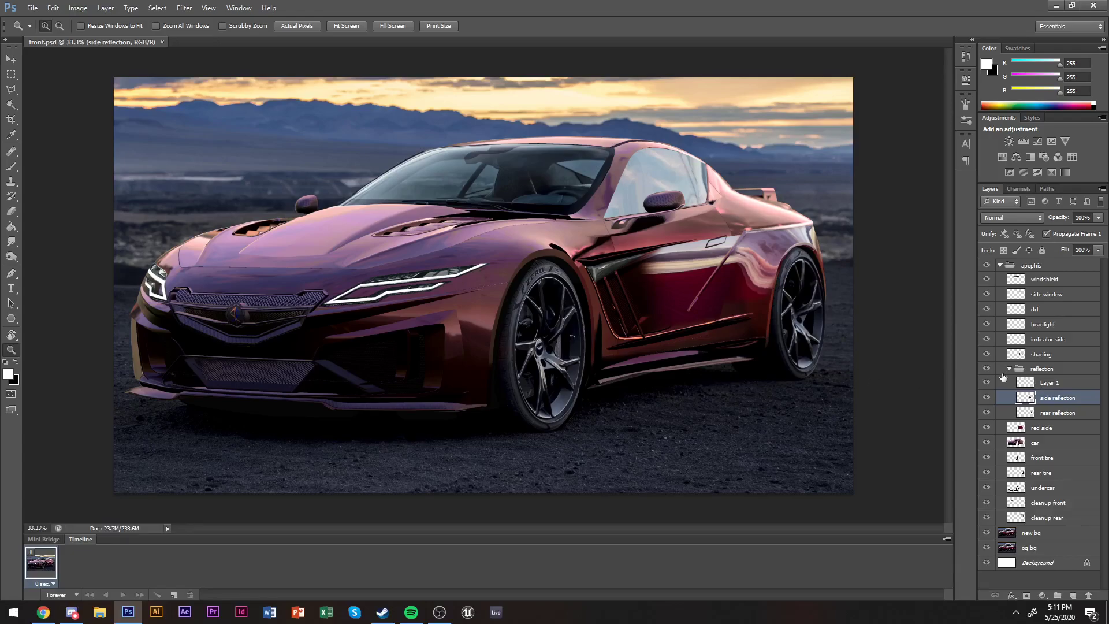
Rename Layer 1 as door handle and select the reflection group.
double_click(1048, 383)
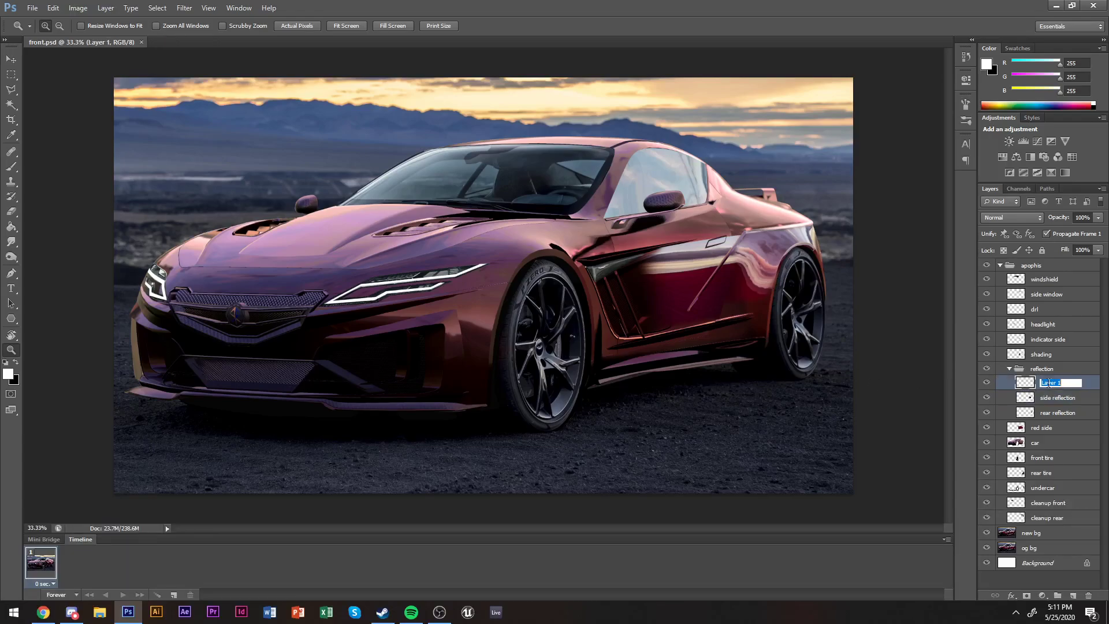
type("door handle")
key("Return")
key("e")
left_click(1019, 370)
key("z")
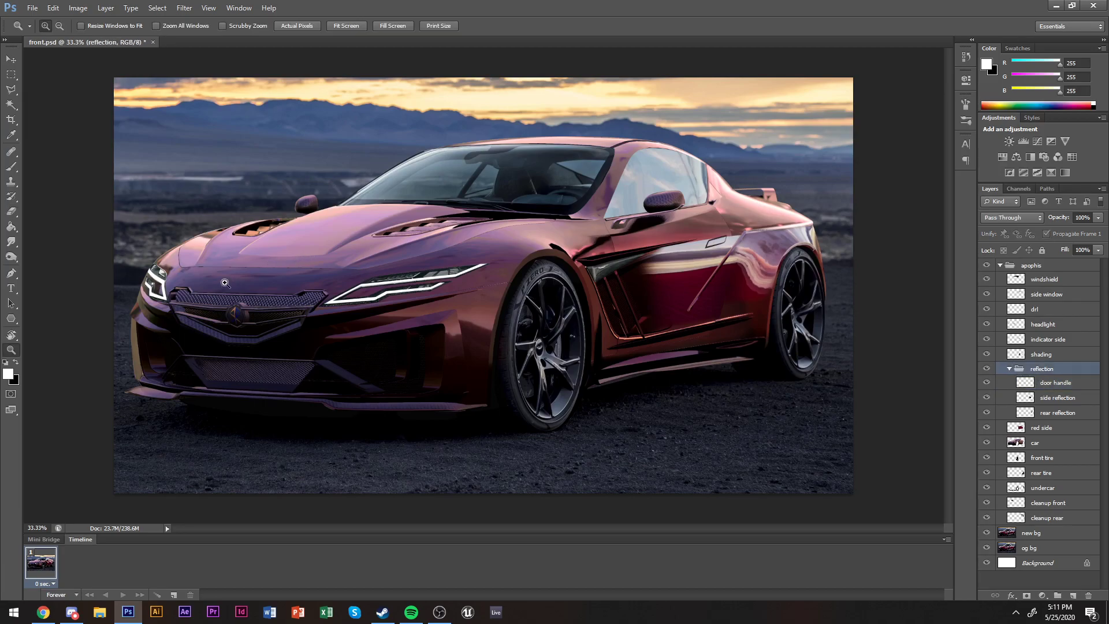
Examine the front bumper, side and windows up close, and compare the image with the apophis group hidden.
left_click(211, 298)
left_click(210, 295)
scroll(243, 356, "down", 1)
scroll(871, 354, "down", 1)
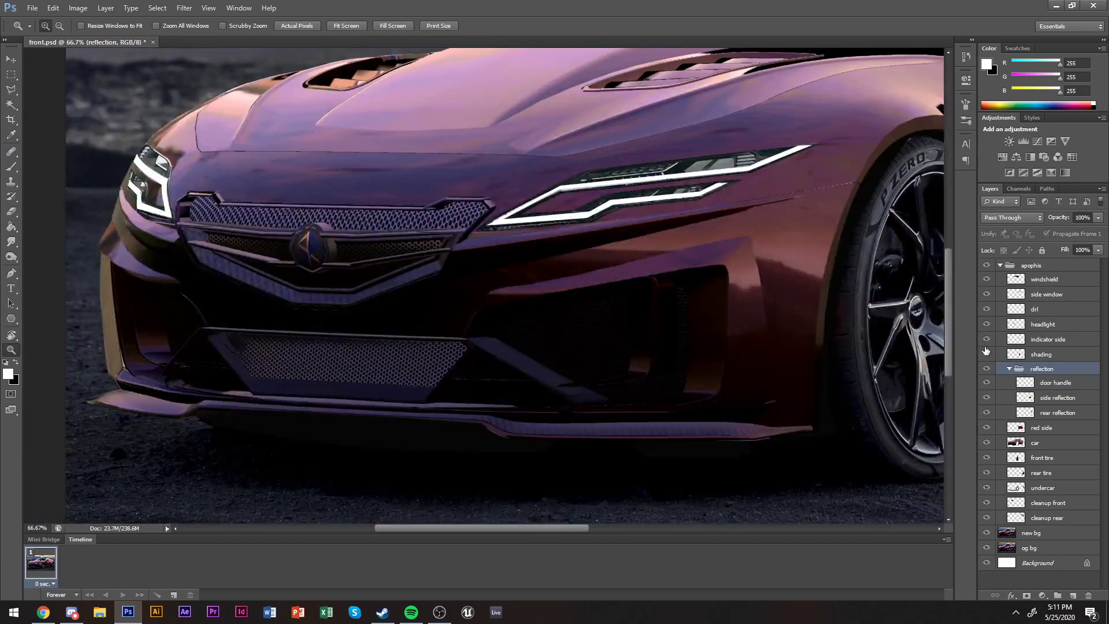
left_click(412, 310, "alt")
left_click(875, 336, "alt")
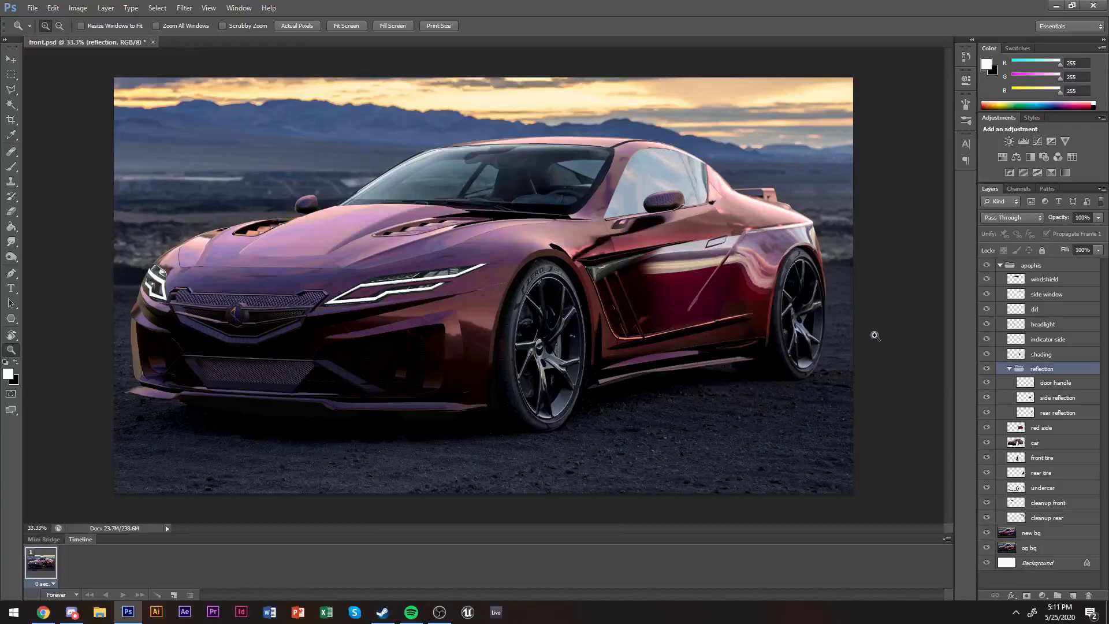
left_click(988, 265)
left_click(638, 222)
left_click(664, 213)
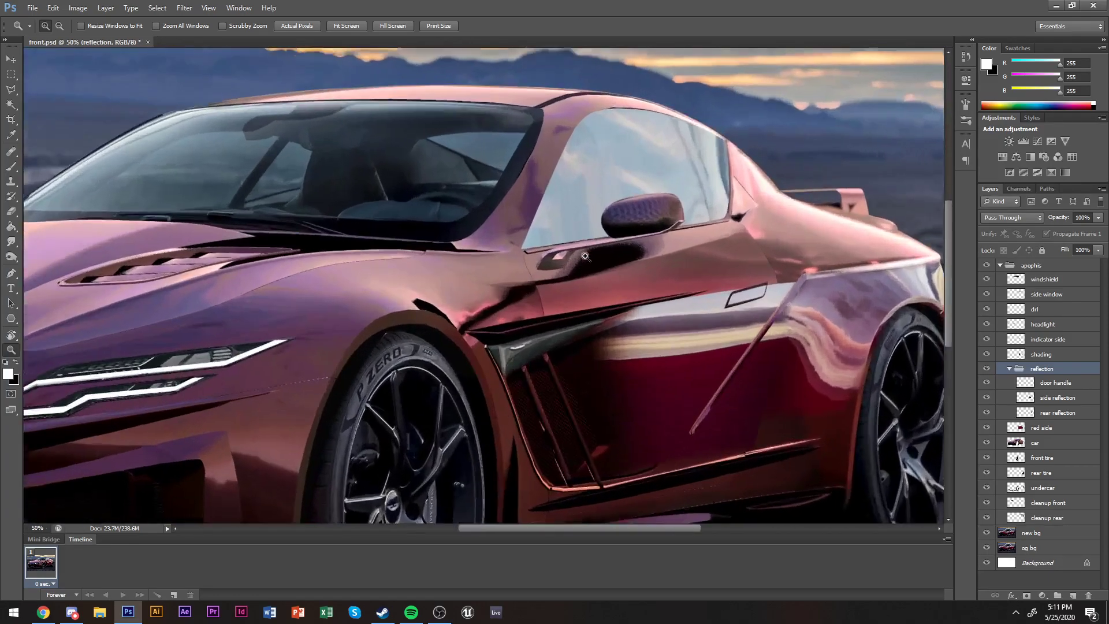
left_click(776, 204)
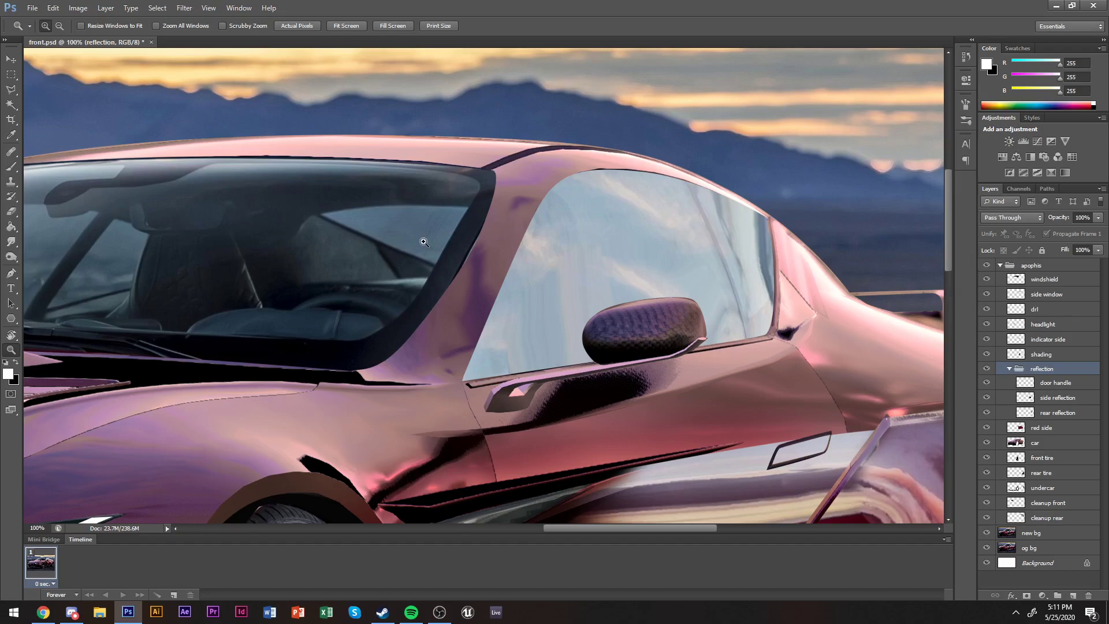
key("ctrl+minus")
key("ctrl+minus")
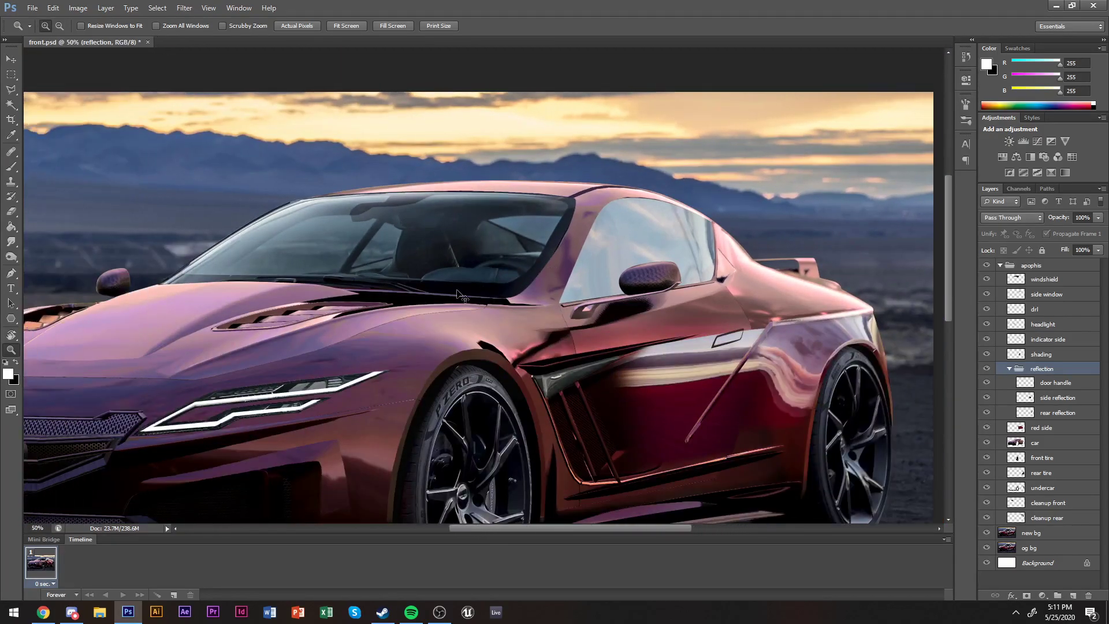
scroll(303, 346, "down", 3)
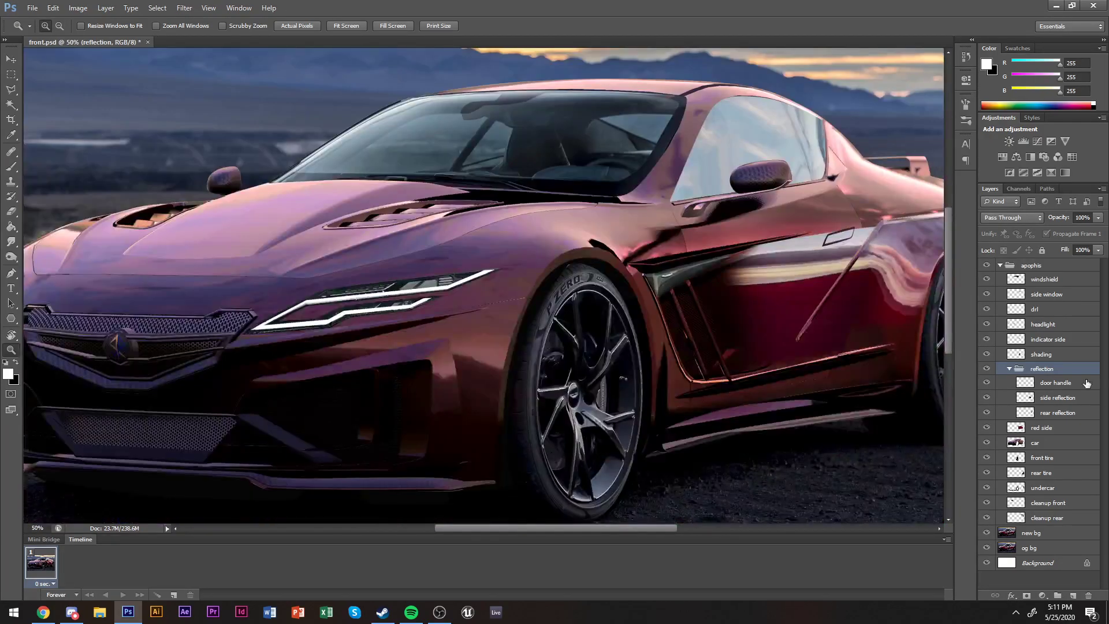
Select the shading layer and compare the car with that layer hidden and shown.
left_click(986, 355)
left_click(987, 354)
scroll(939, 347, "right", 3)
left_click(995, 354)
left_click(989, 354)
left_click(989, 354)
left_click(990, 354)
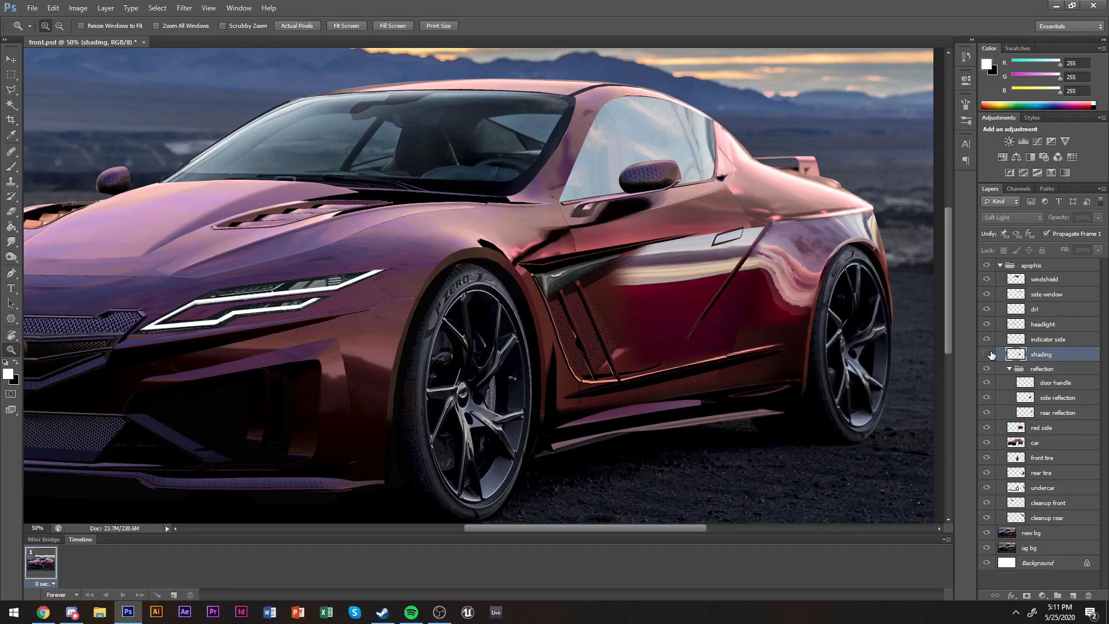
left_click(988, 354)
scroll(835, 325, "up", 3)
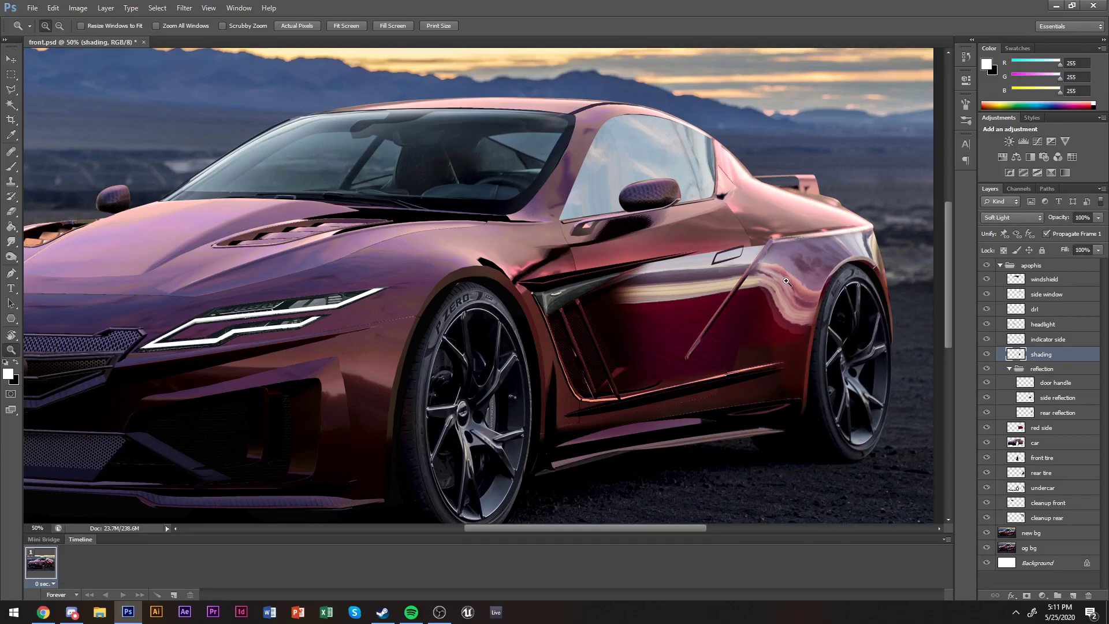
scroll(780, 300, "left", 5)
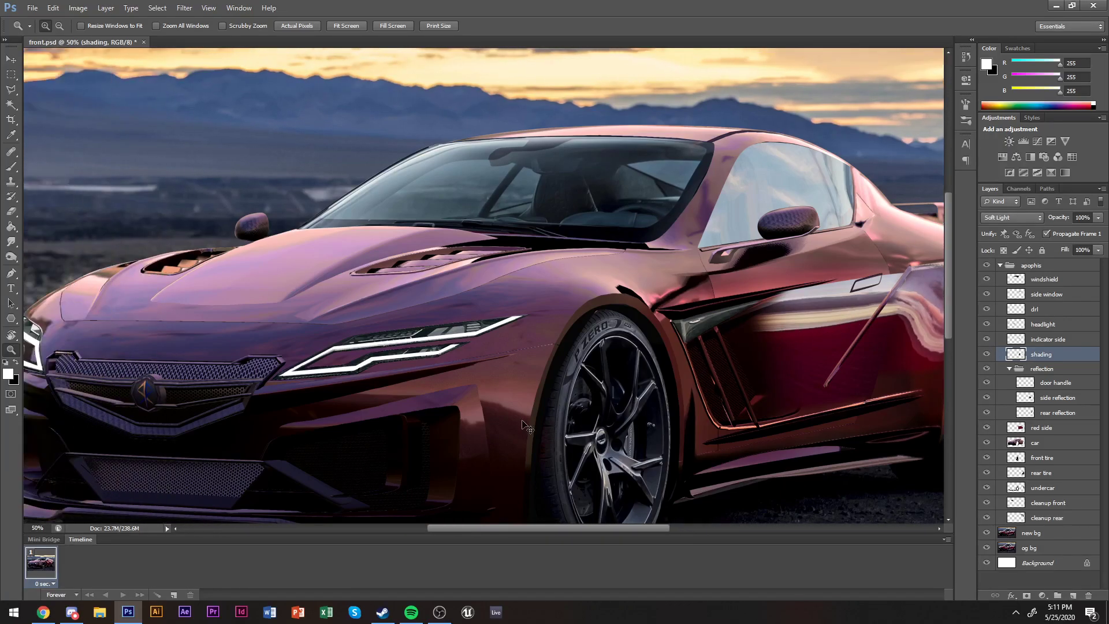
Outline the lower grille mesh in the front bumper with a closed Pen path.
key("ctrl+1")
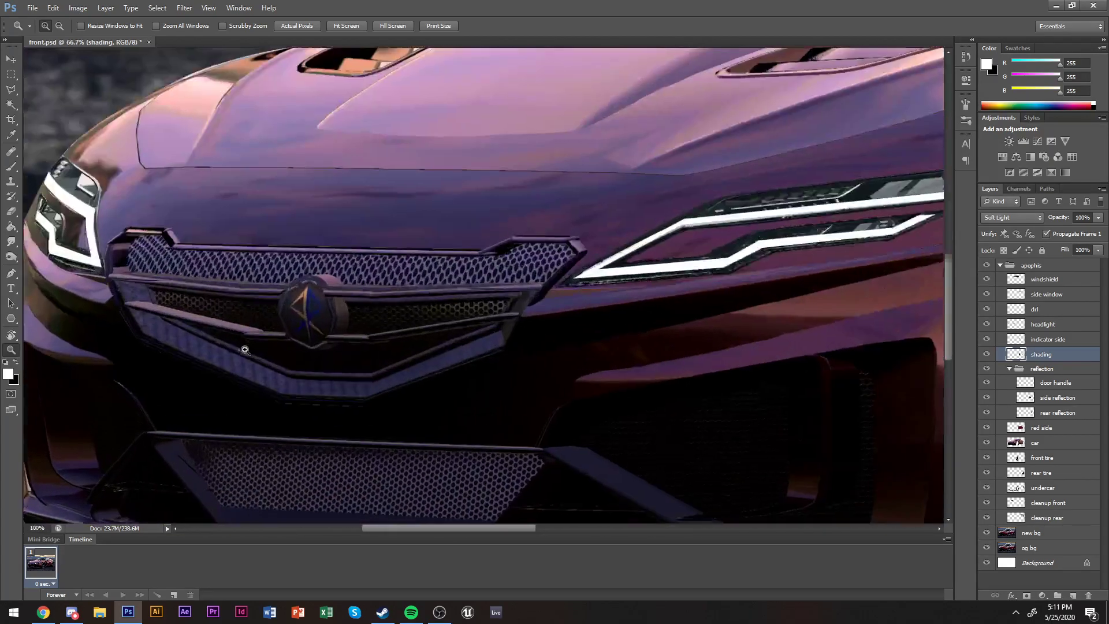
key("p")
left_click(223, 380)
left_click(477, 391)
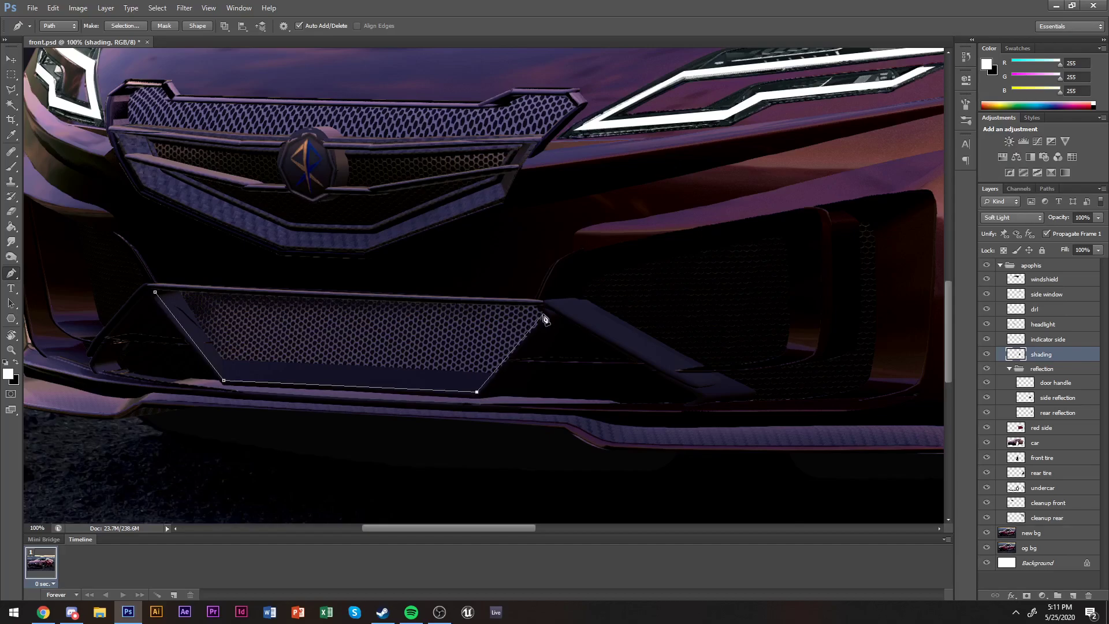
left_click(531, 303)
Trace Pen paths around the upper grille mesh, the openings beside the emblem and the V-shaped section beneath it.
scroll(110, 173, "up", 3)
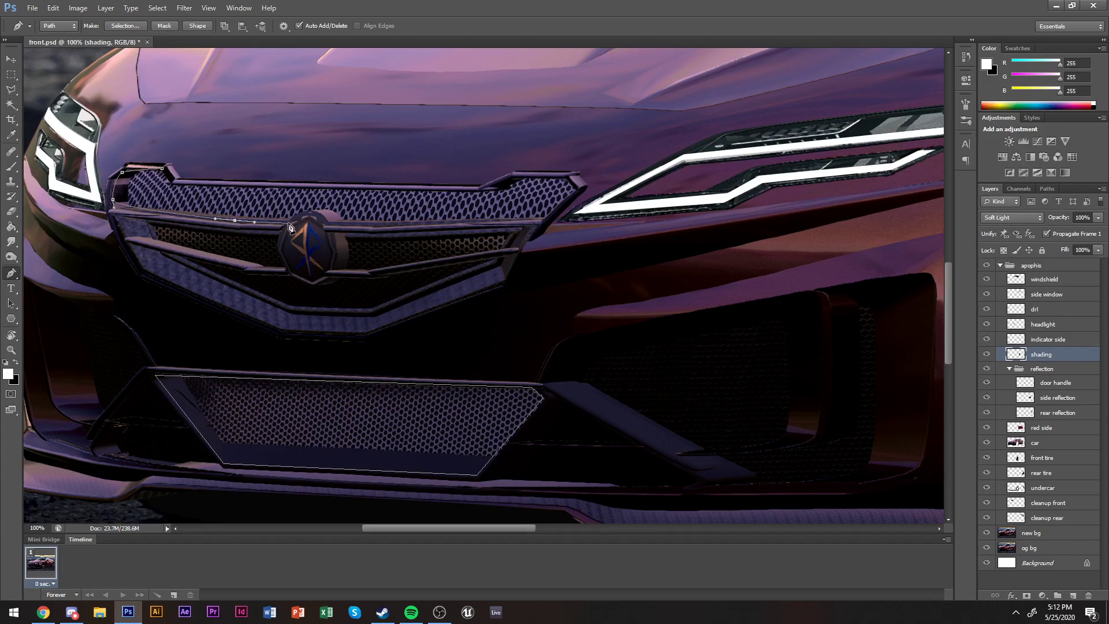
left_click_drag(340, 222, 340, 222)
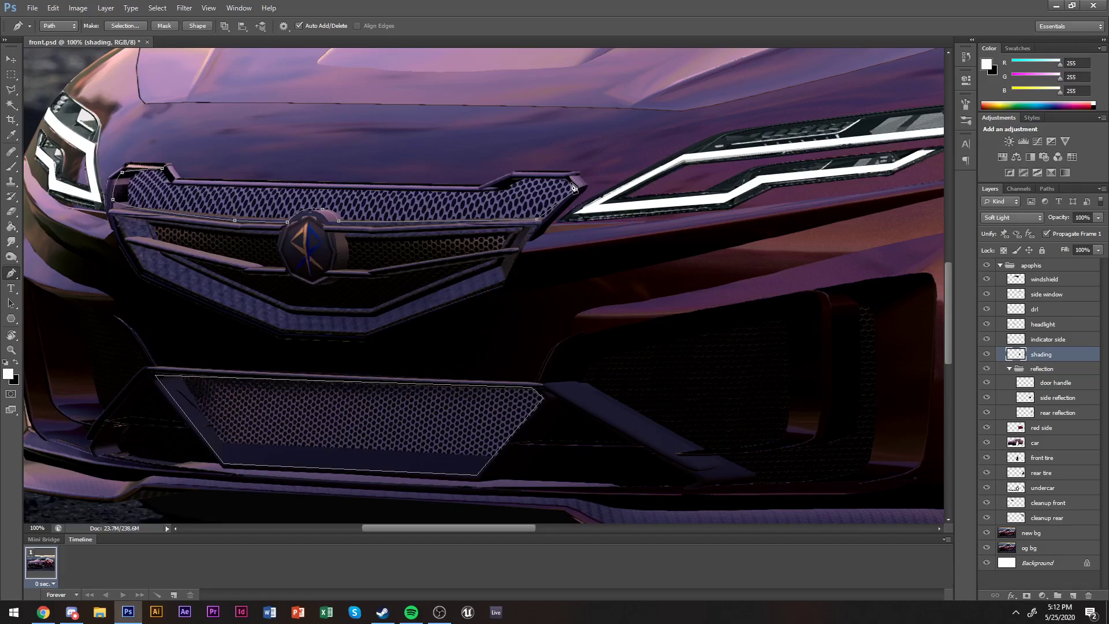
left_click(491, 191)
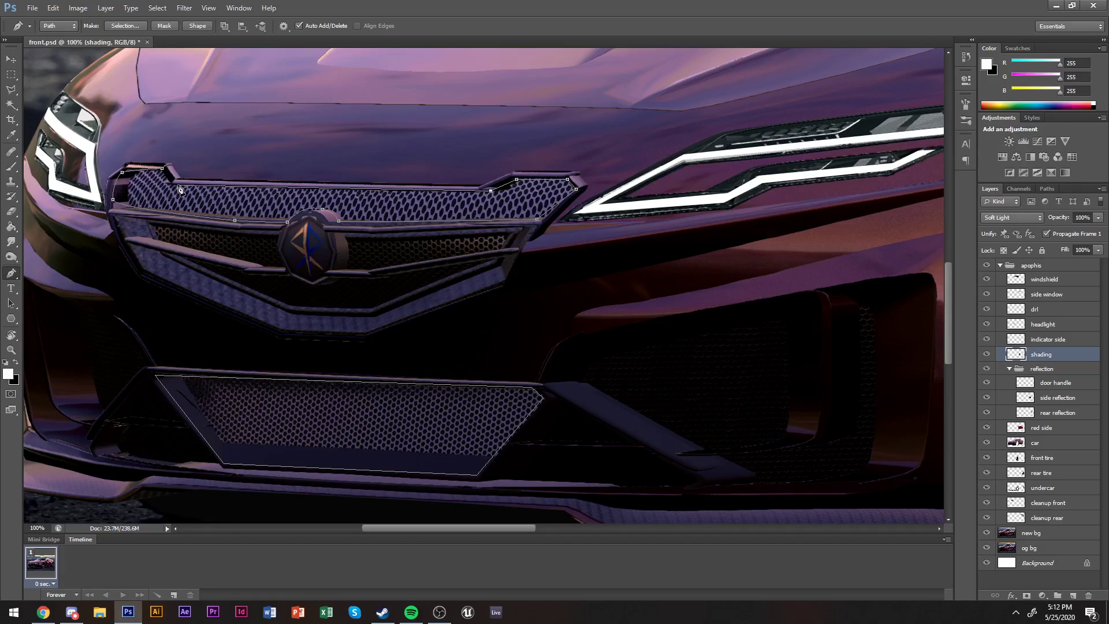
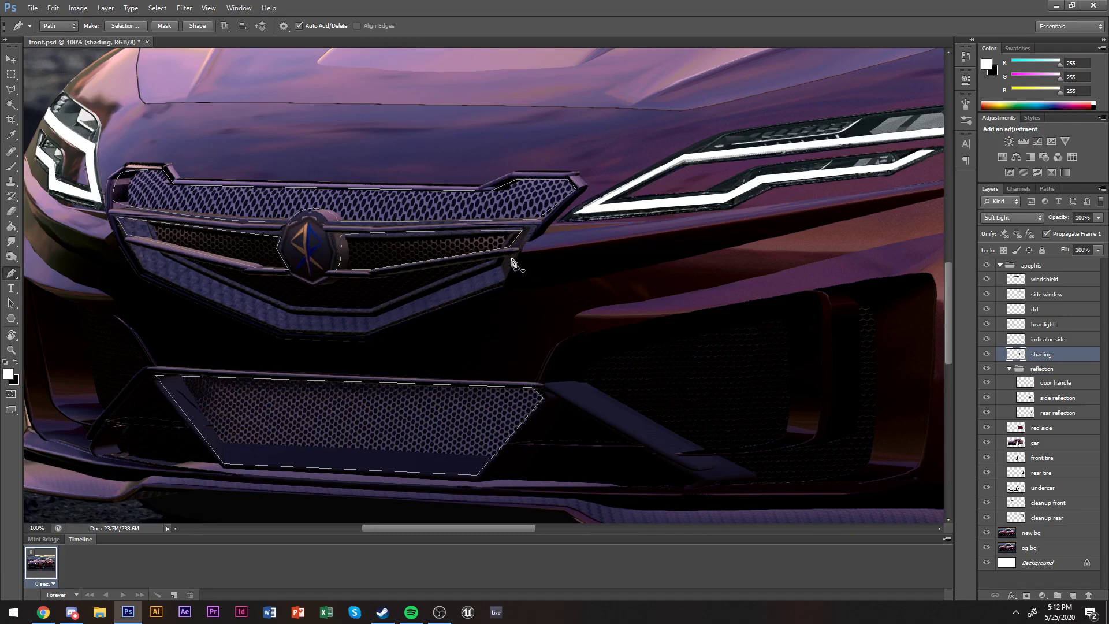
left_click(502, 282)
left_click(287, 326)
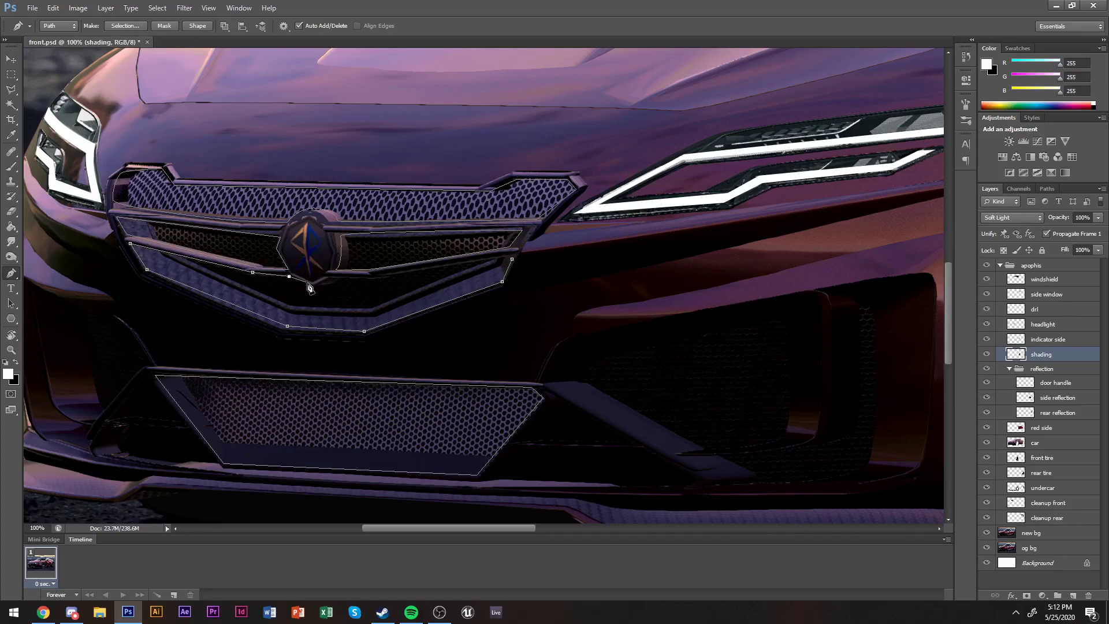
left_click(383, 279)
left_click(513, 257)
Convert the grille paths to a selection and darken it with black on the shading layer, using a soft 300 px brush at 100% opacity.
key("ctrl+Return")
scroll(535, 315, "up", 2)
key("b")
key("d")
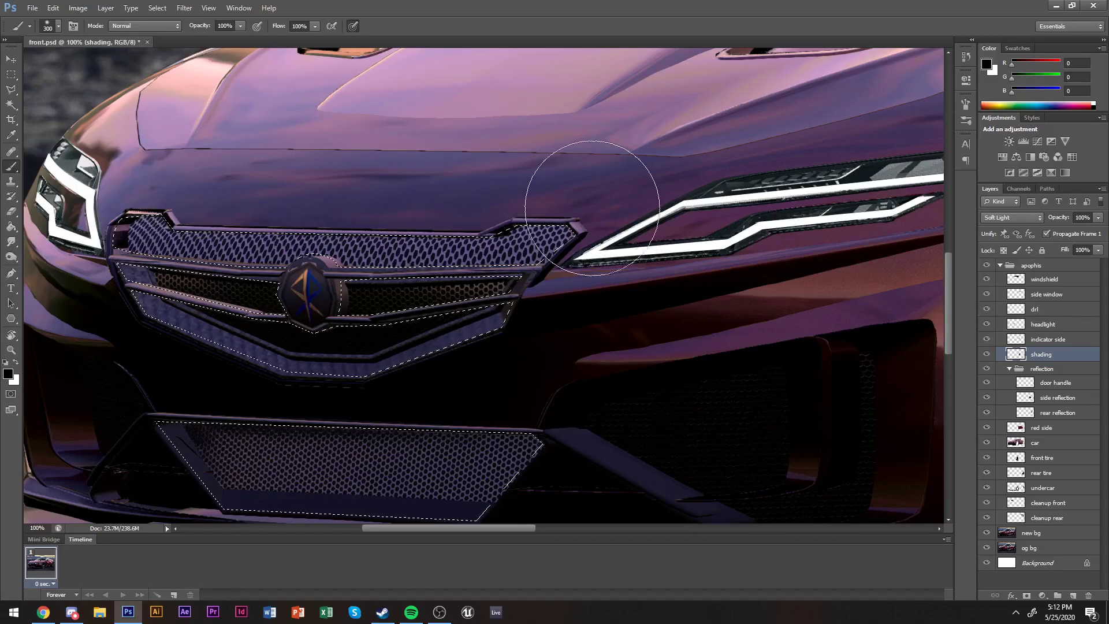
mouse_move(628, 222)
left_mouse_down()
mouse_move(526, 176)
mouse_move(490, 210)
mouse_move(435, 218)
mouse_move(385, 193)
mouse_move(303, 187)
mouse_move(169, 460)
left_mouse_up()
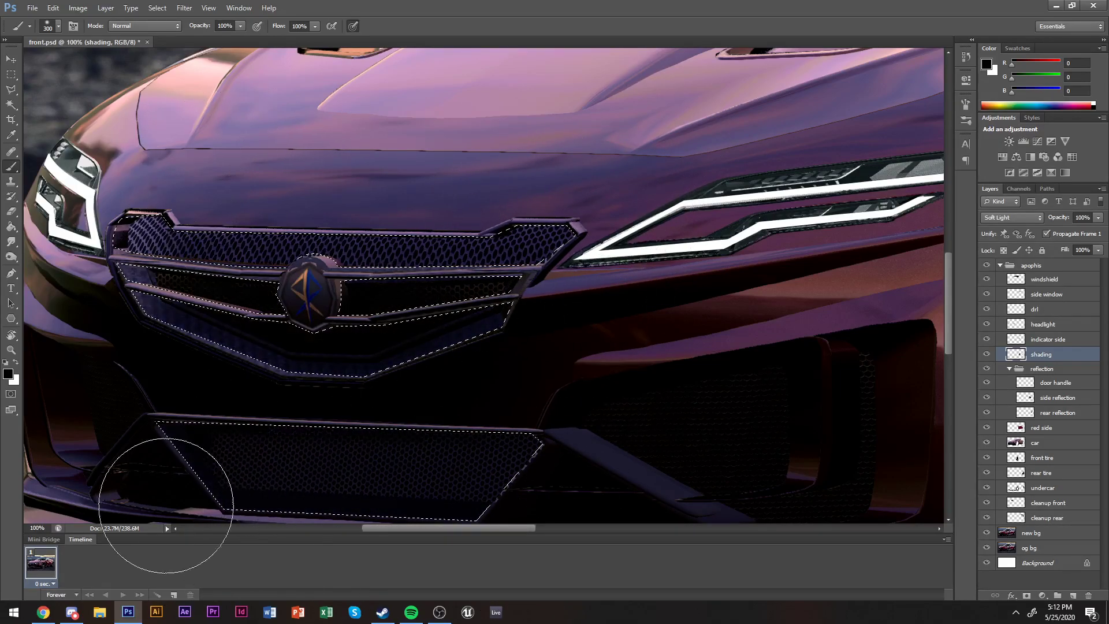
scroll(451, 86, "up", 1)
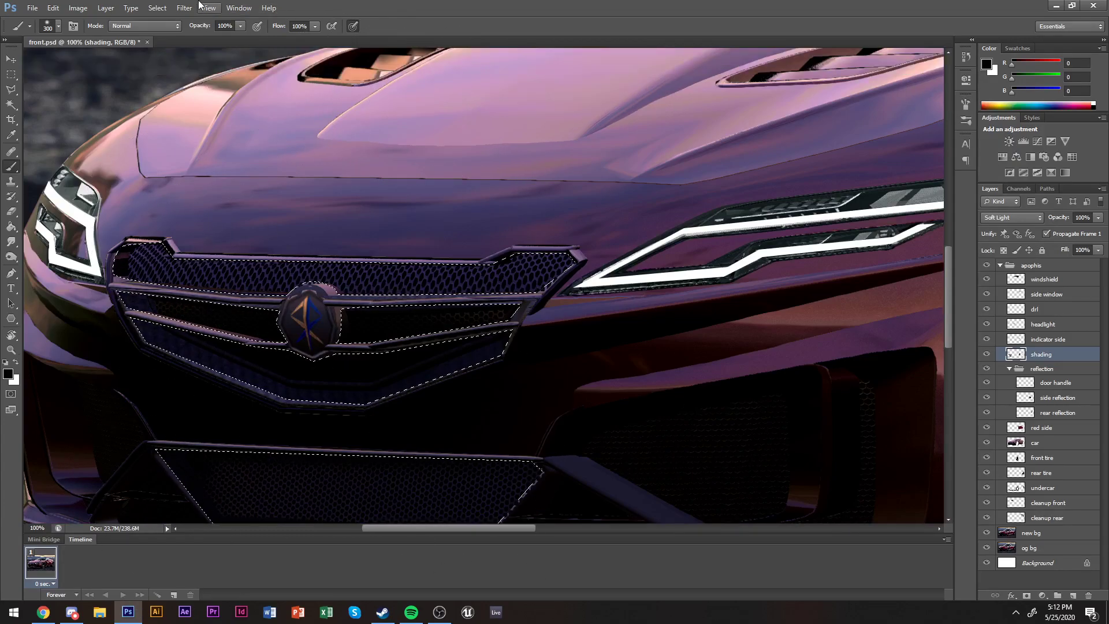
left_click(184, 7)
key("Escape")
key("w")
key("alt+w")
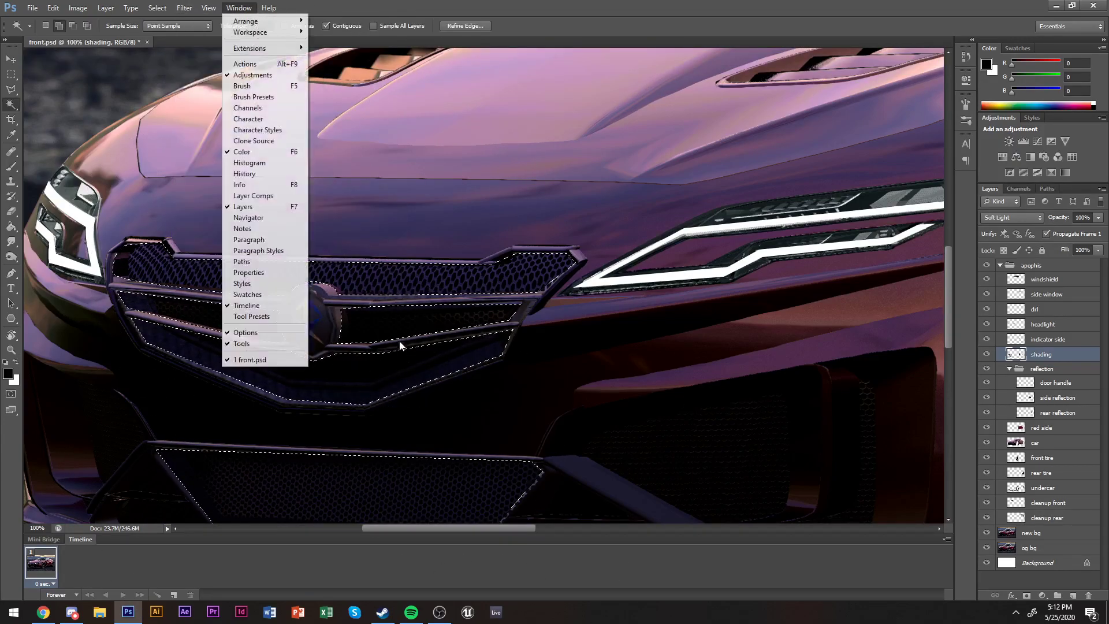
key("Escape")
key("alt+e")
key("Escape")
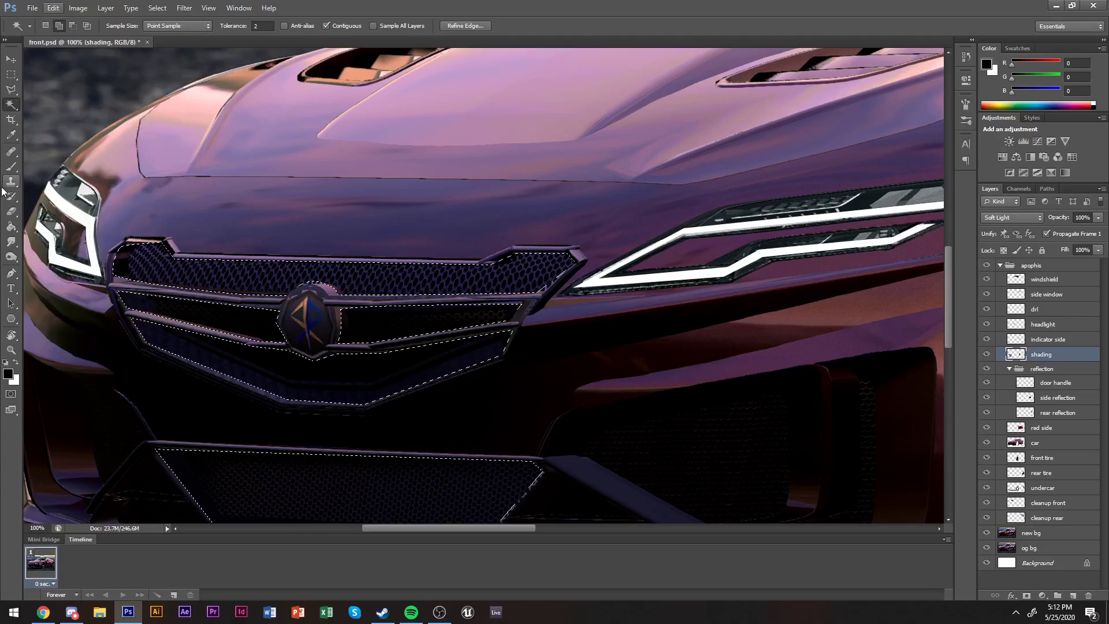
Lighten parts of the grille shading inside the selection with a soft 50% opacity eraser, using 300 px and 100 px sizes.
left_click(11, 211)
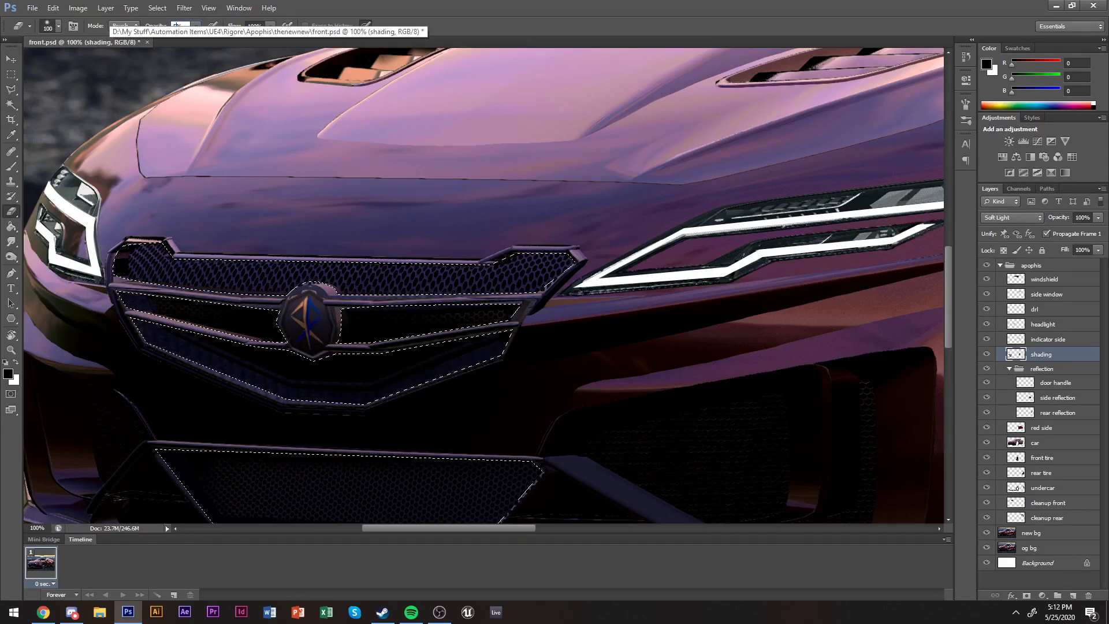
key("b")
scroll(600, 231, "down", 5)
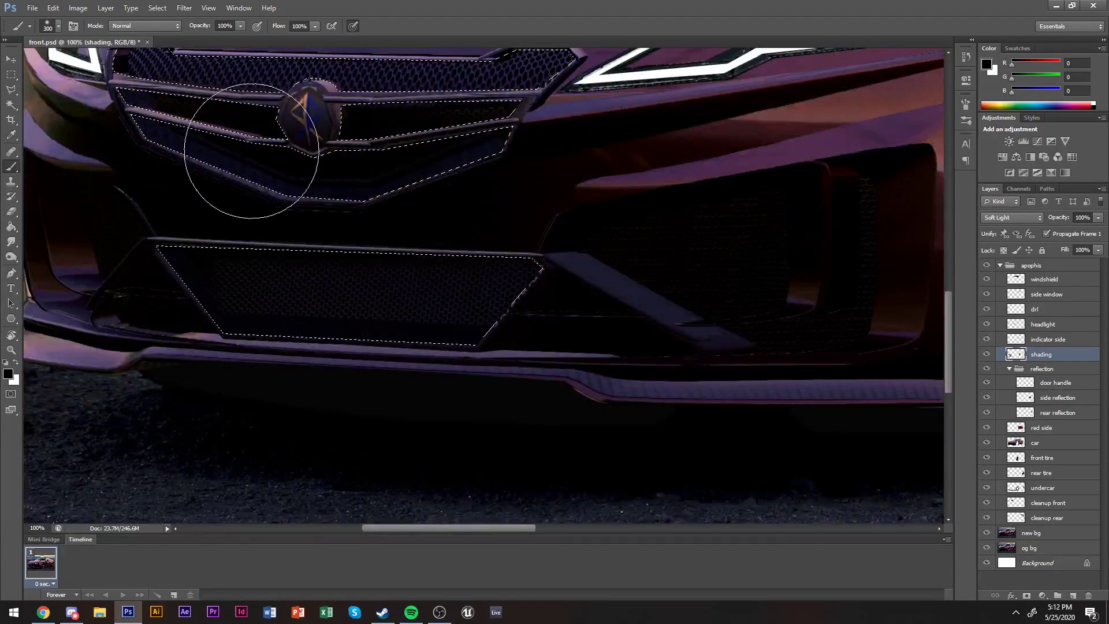
key("e")
right_click(346, 169)
scroll(426, 329, "down", 1)
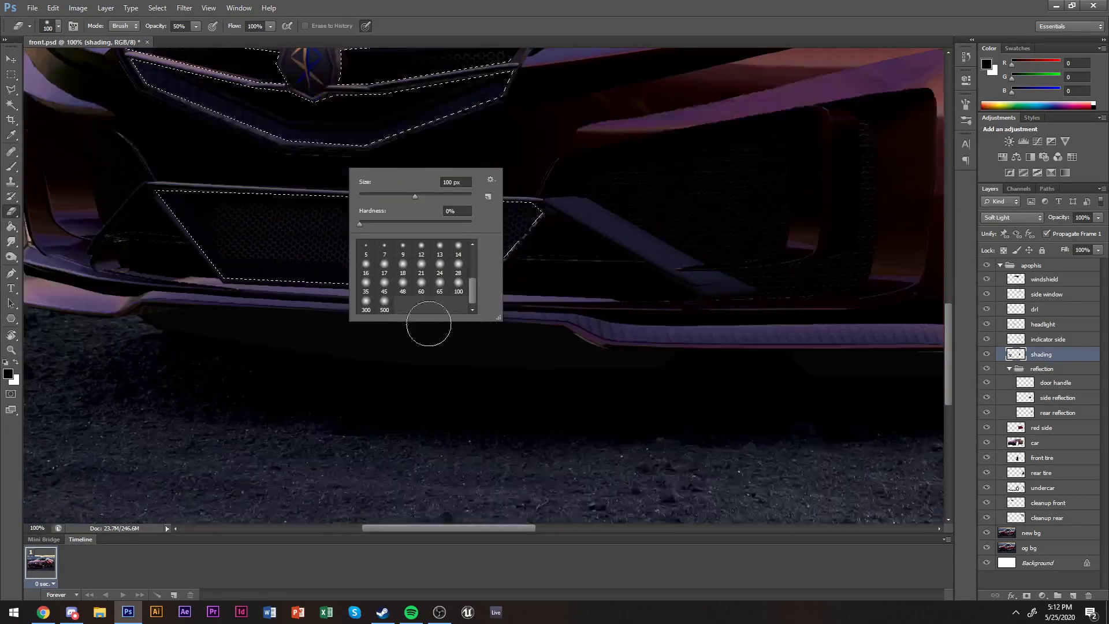
left_click(366, 302)
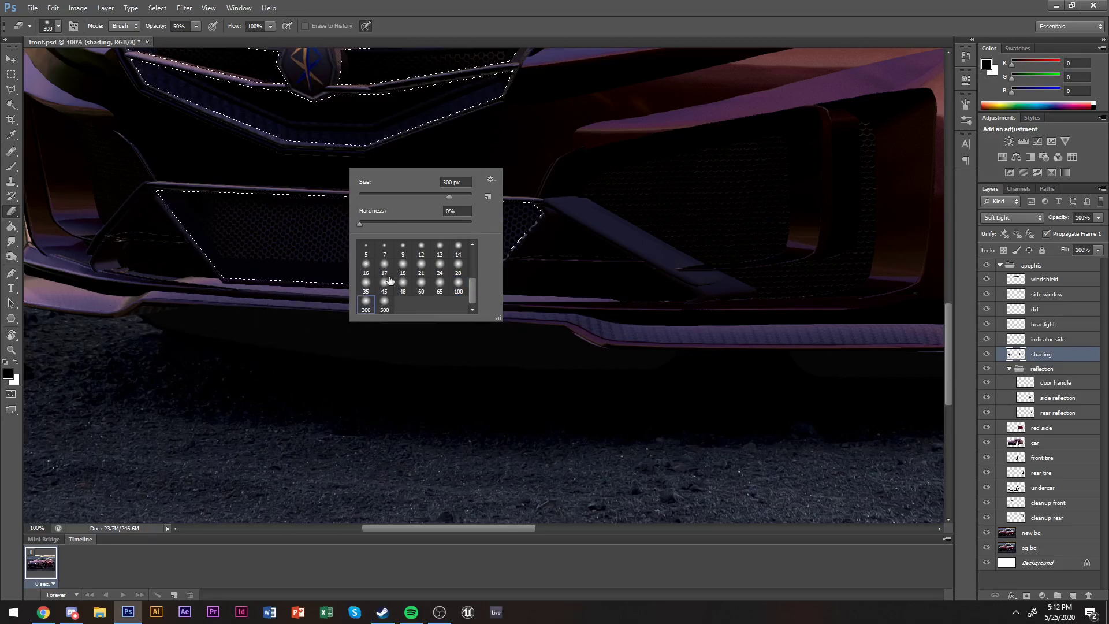
scroll(119, 259, "up", 2)
key("comma")
left_click(113, 142)
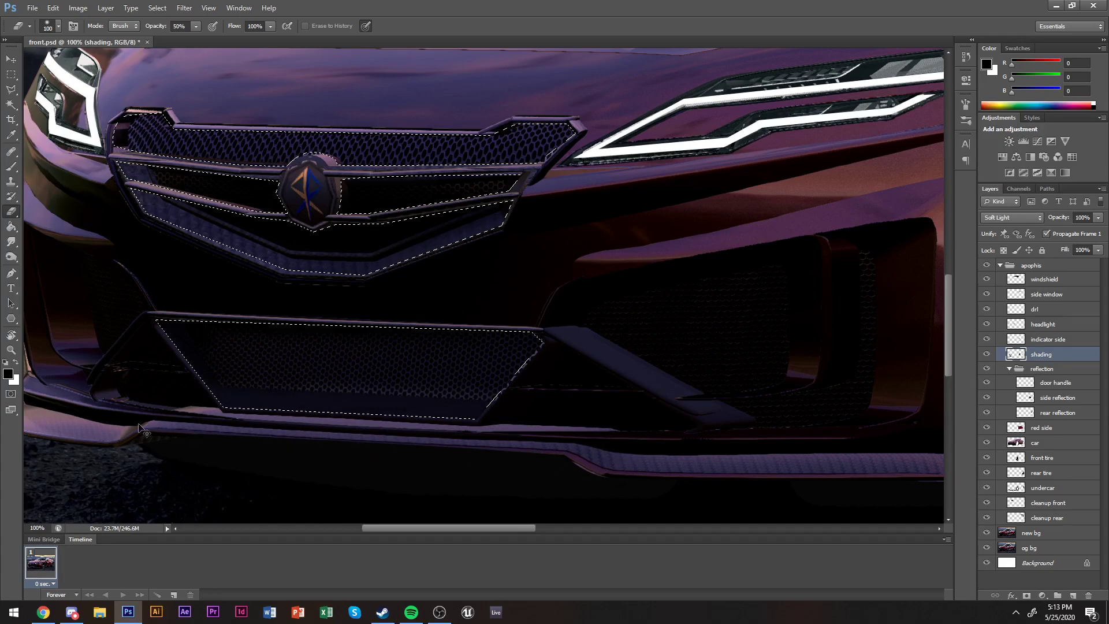
Check the darkened grille against the whole front end and clear the selection.
scroll(511, 375, "up", 3)
key("z")
left_click(436, 351, "alt")
left_click(510, 354, "alt")
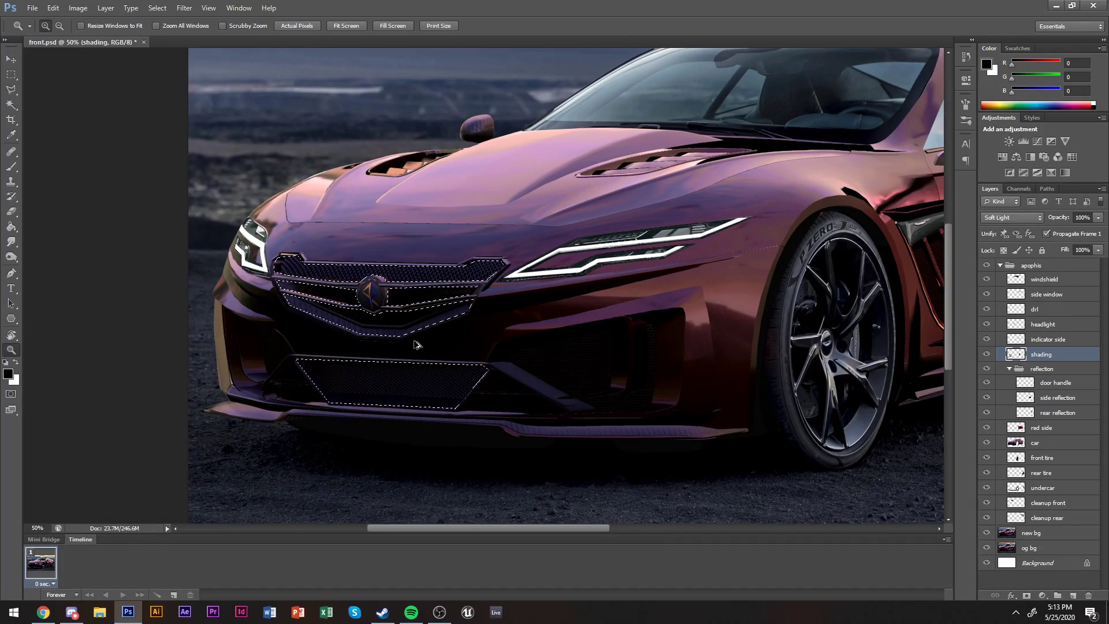
key("ctrl+h")
key("ctrl+z")
key("ctrl+h")
key("b")
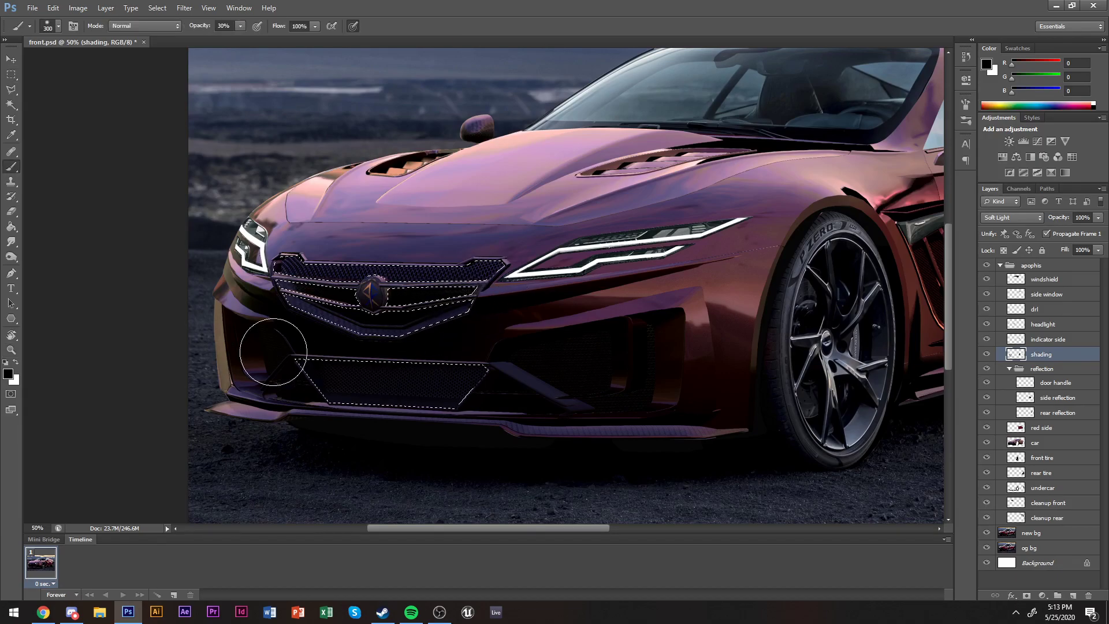
key("m")
key("ctrl+d")
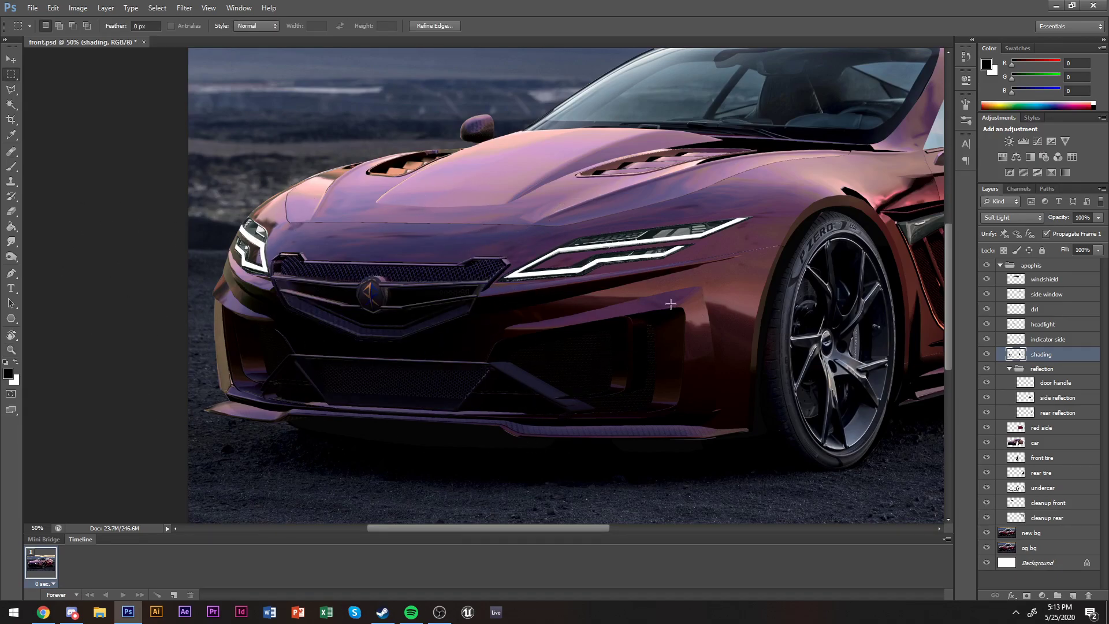
key("ctrl+z")
key("ctrl+d")
left_click_drag(453, 321, 342, 369)
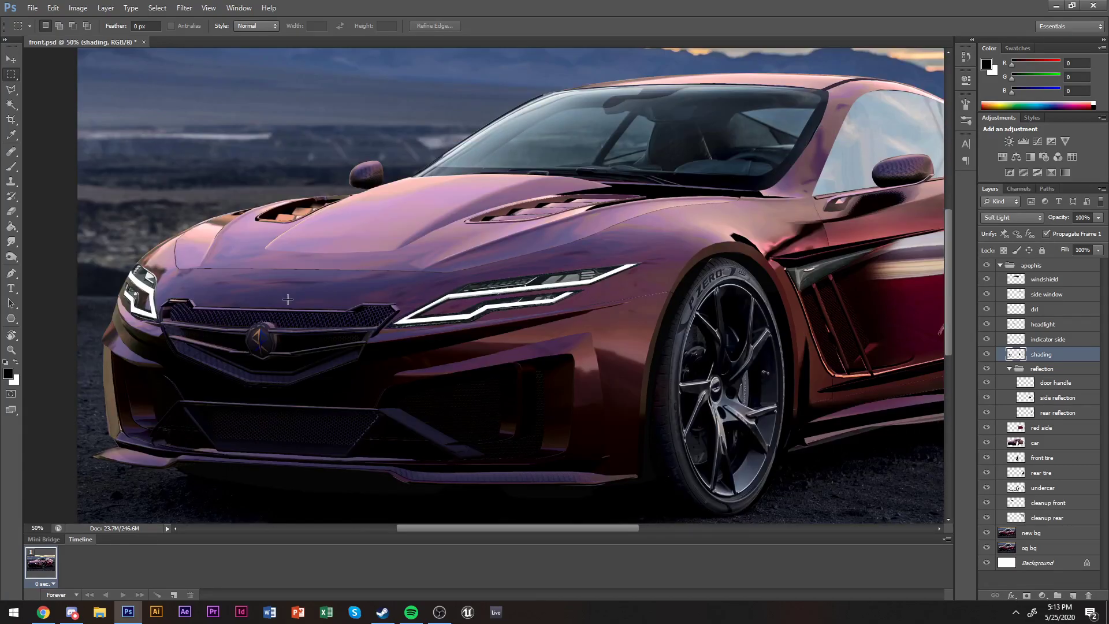
Darken the inner wall of the hood vent above the large headlight with black on the shading layer, using a soft 24 px brush at 100% opacity.
key("z")
left_click(501, 218)
left_click(501, 218)
left_click(572, 202)
key("b")
right_click(546, 238)
left_click(618, 350)
scroll(464, 273, "up", 2)
left_click(581, 373)
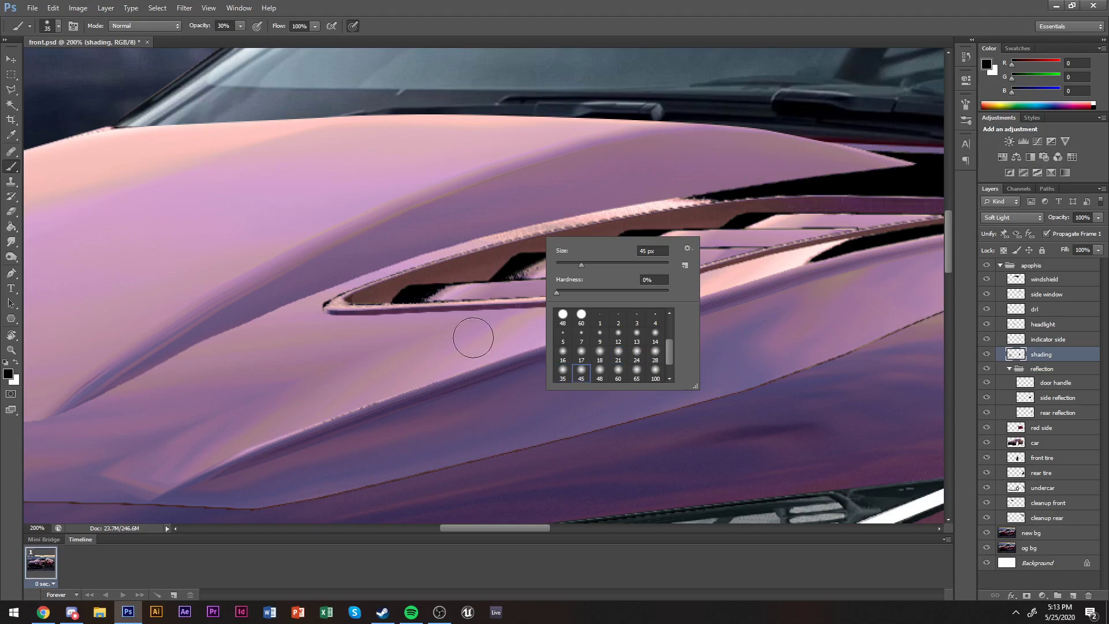
left_click(366, 297)
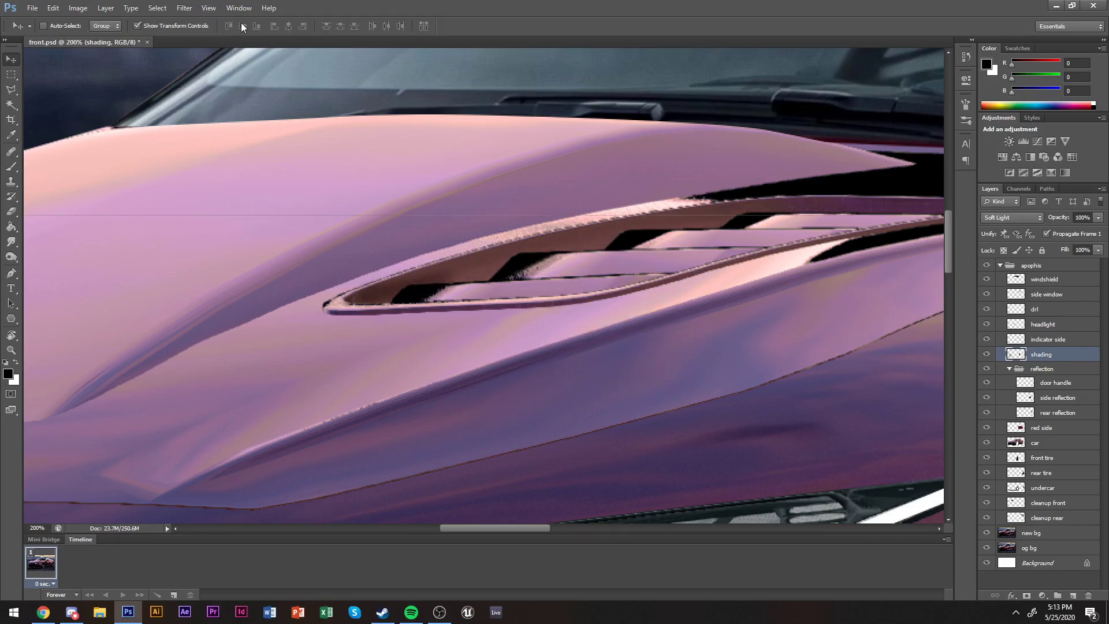
left_click(240, 26)
mouse_move(356, 297)
left_mouse_down()
mouse_move(409, 292)
mouse_move(450, 277)
mouse_move(404, 283)
mouse_move(491, 258)
mouse_move(487, 270)
mouse_move(513, 247)
mouse_move(738, 214)
mouse_move(666, 218)
mouse_move(823, 209)
left_mouse_up()
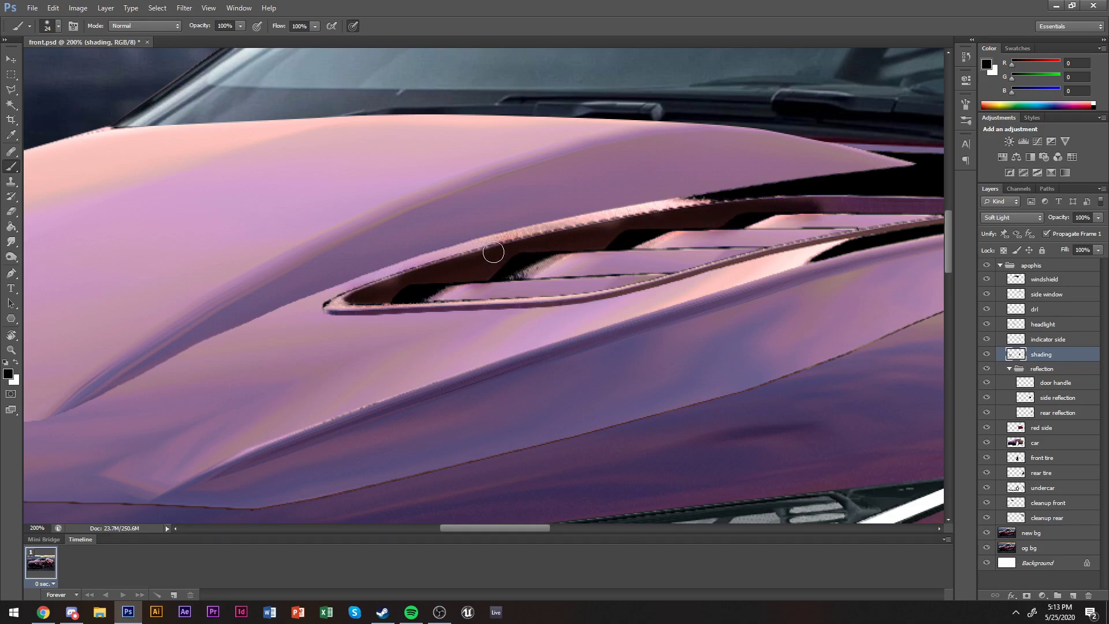
scroll(455, 275, "right", 5)
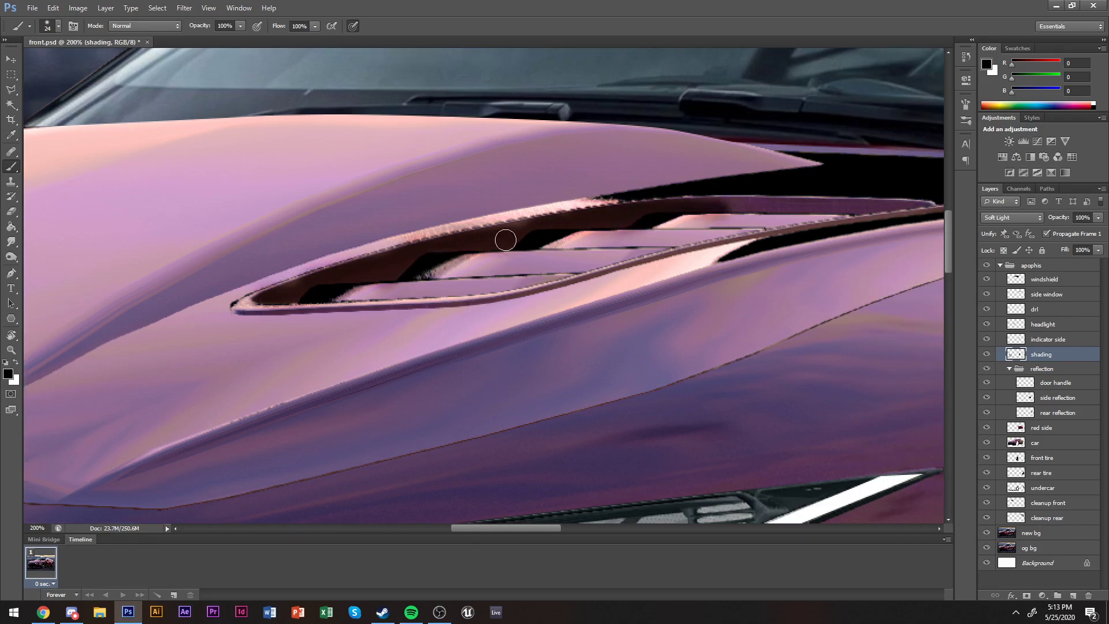
scroll(645, 224, "right", 1)
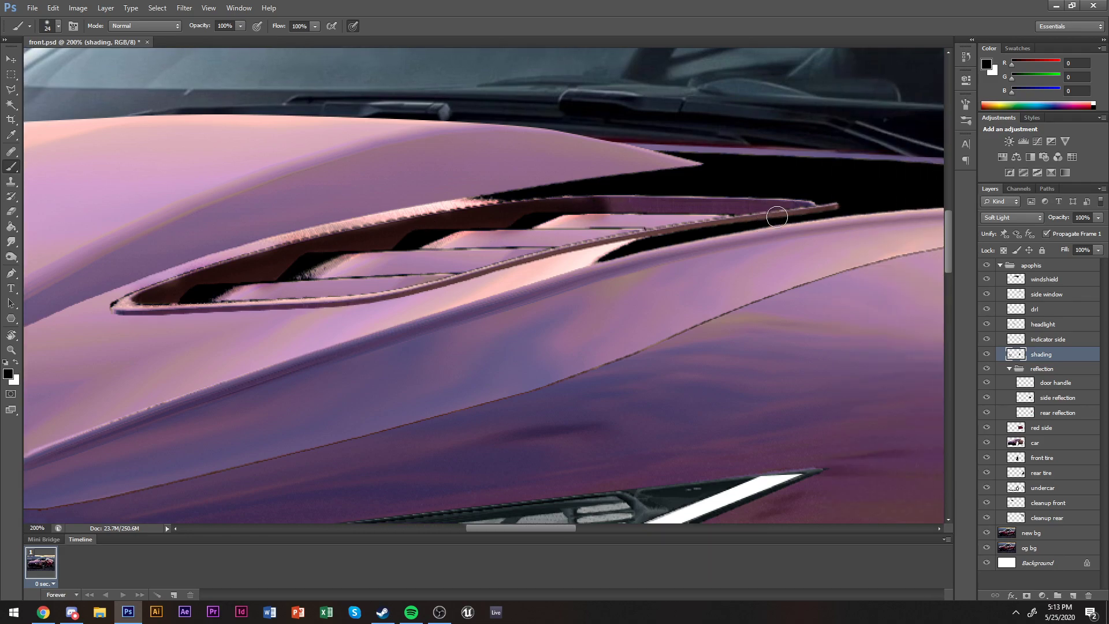
Examine the hood vent, grille, headlight and side of the car at several magnifications.
key("z")
left_click(589, 321, "alt")
left_click(245, 402, "alt")
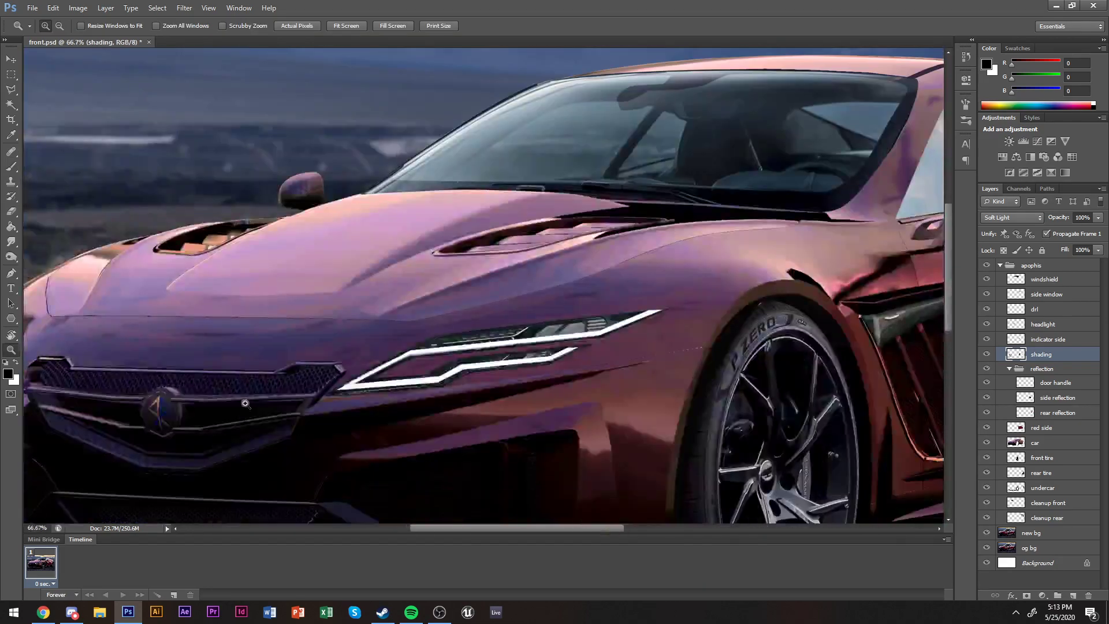
left_click(197, 390)
key("b")
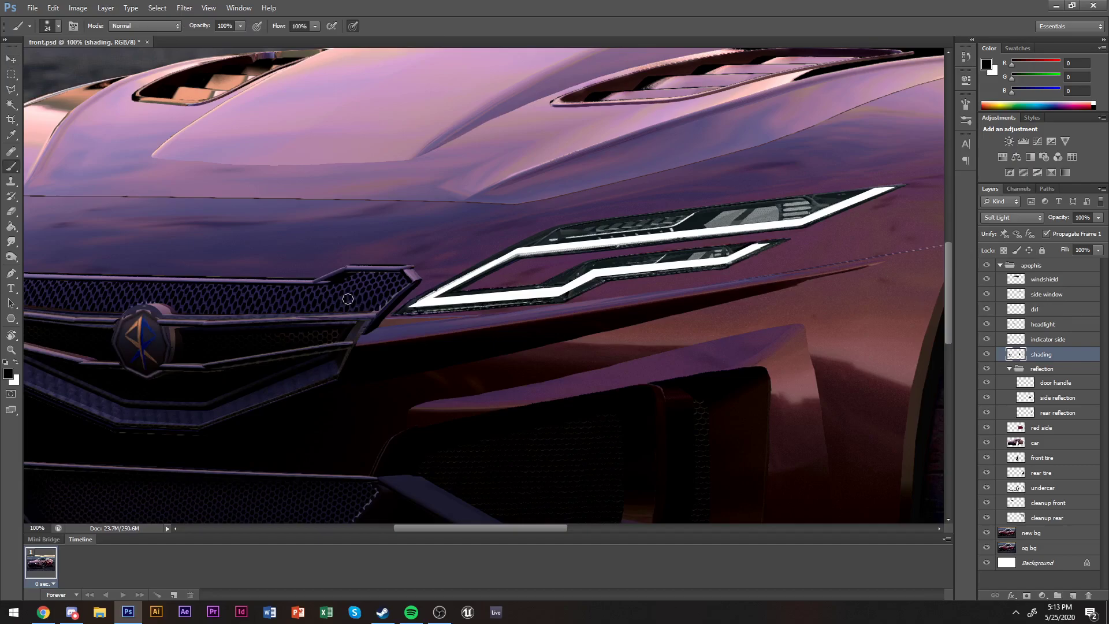
key("z")
left_click(382, 296, "alt")
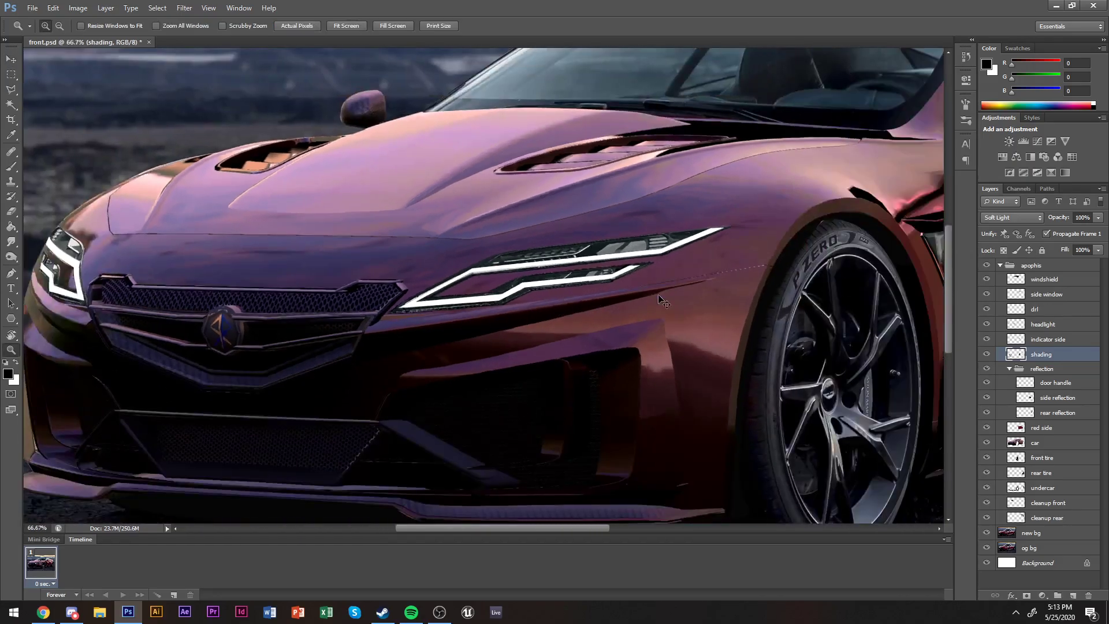
left_click(630, 336, "alt")
scroll(638, 325, "right", 3)
scroll(639, 324, "down", 1)
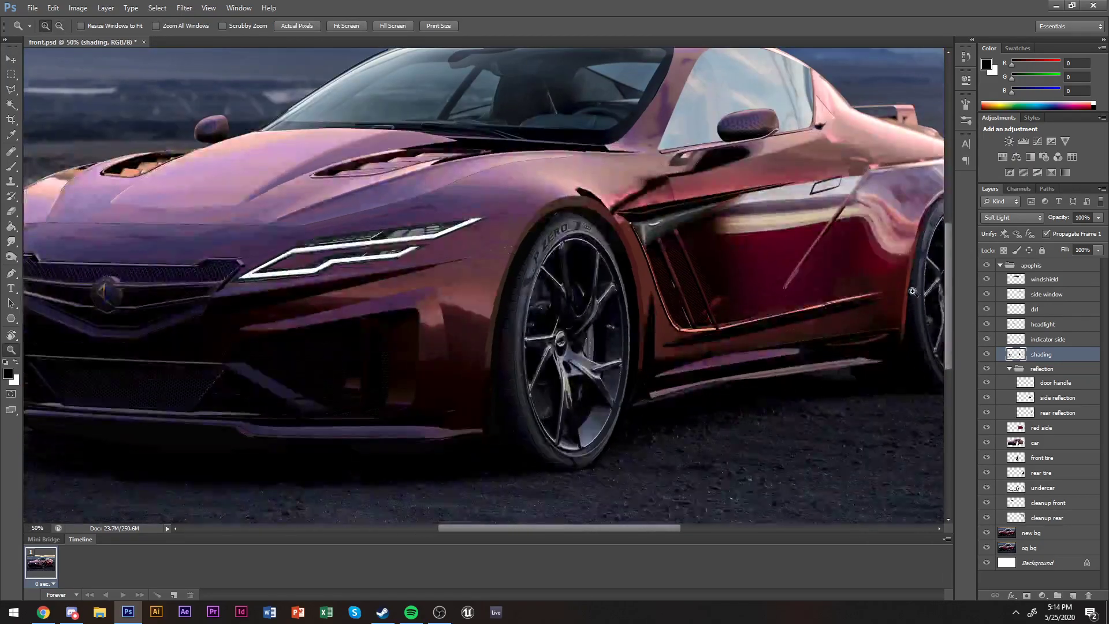
View the whole car, save the document and select the drl layer.
scroll(639, 324, "up", 2)
left_click(828, 309, "alt")
key("ctrl+s")
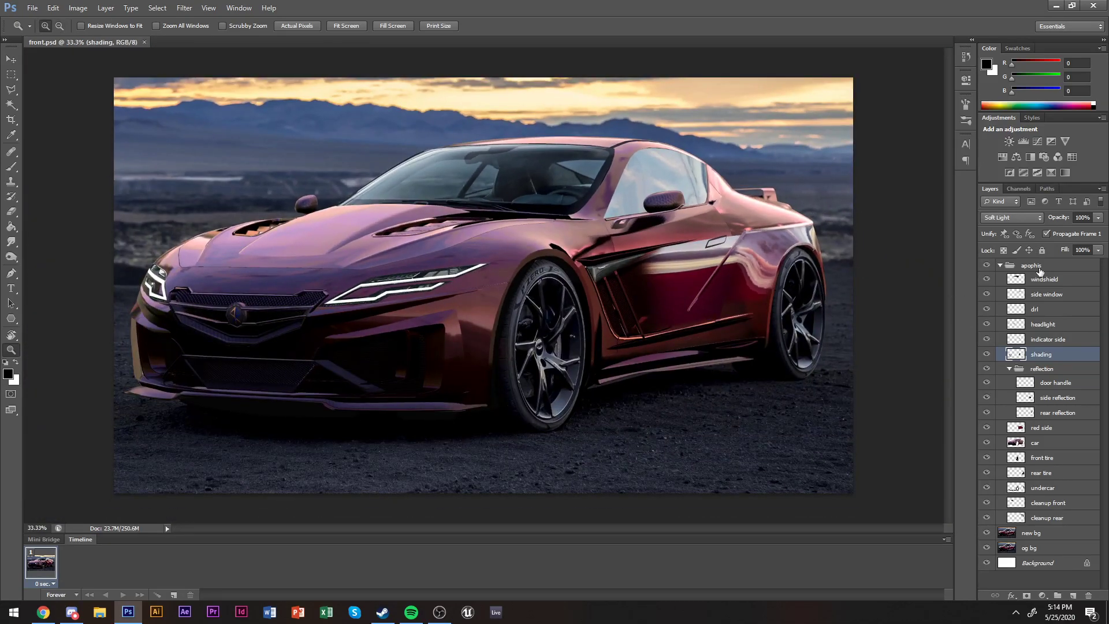
left_click(1034, 310)
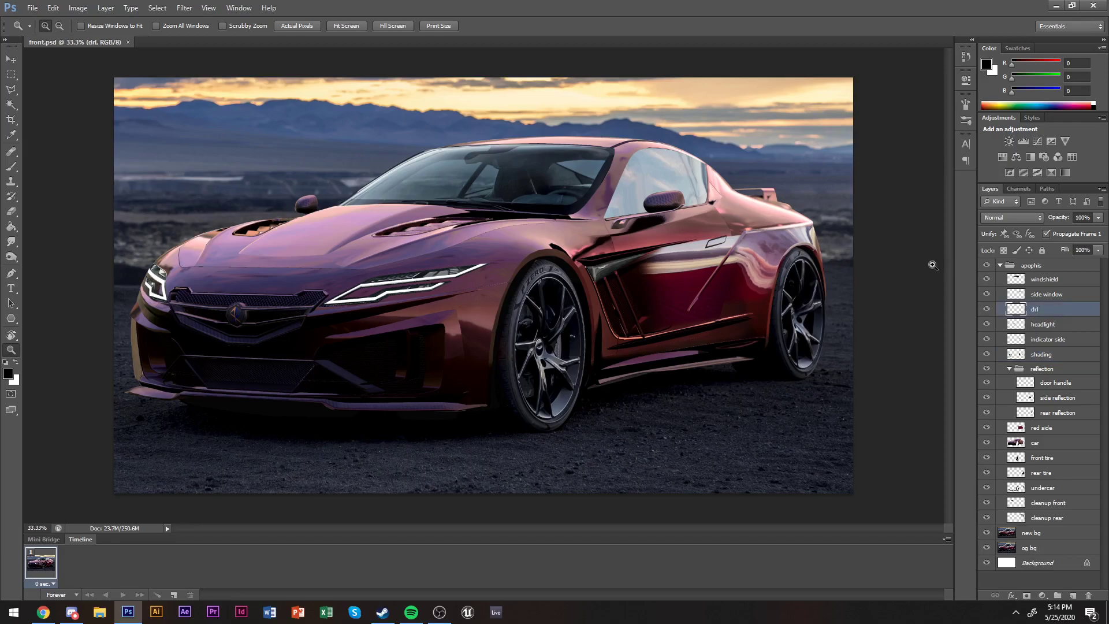
Duplicate the side window layer and nudge the copy slightly downward within the window frame.
left_click_drag(547, 169, 938, 331)
left_click_drag(1035, 298, 1029, 287)
key("v")
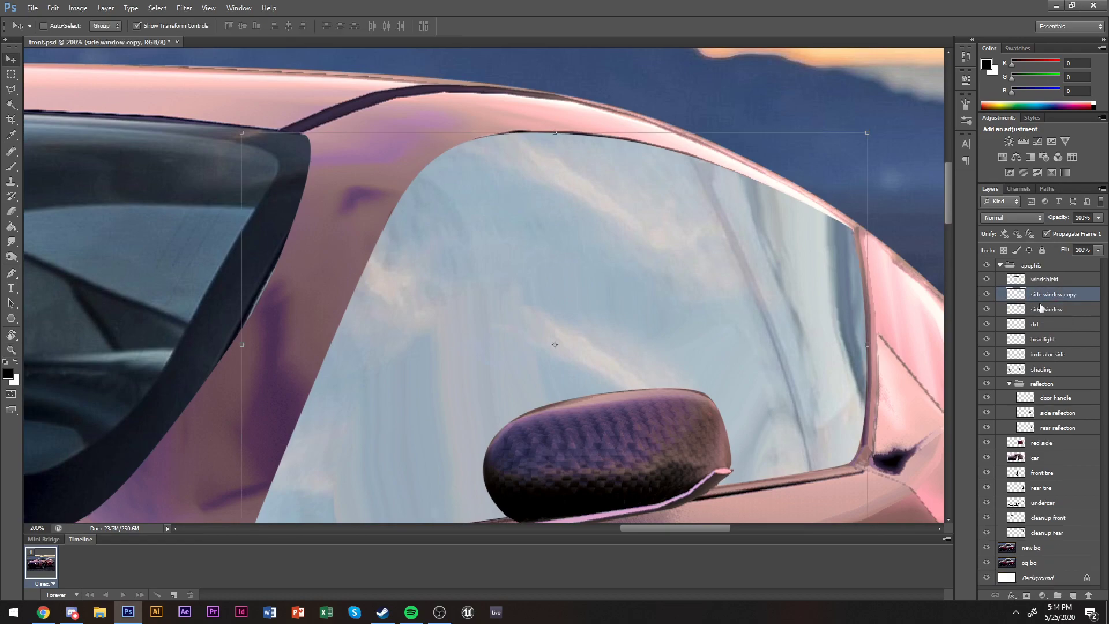
key("Down")
key("Down")
key("Down")
key("Down")
key("Down")
key("Down")
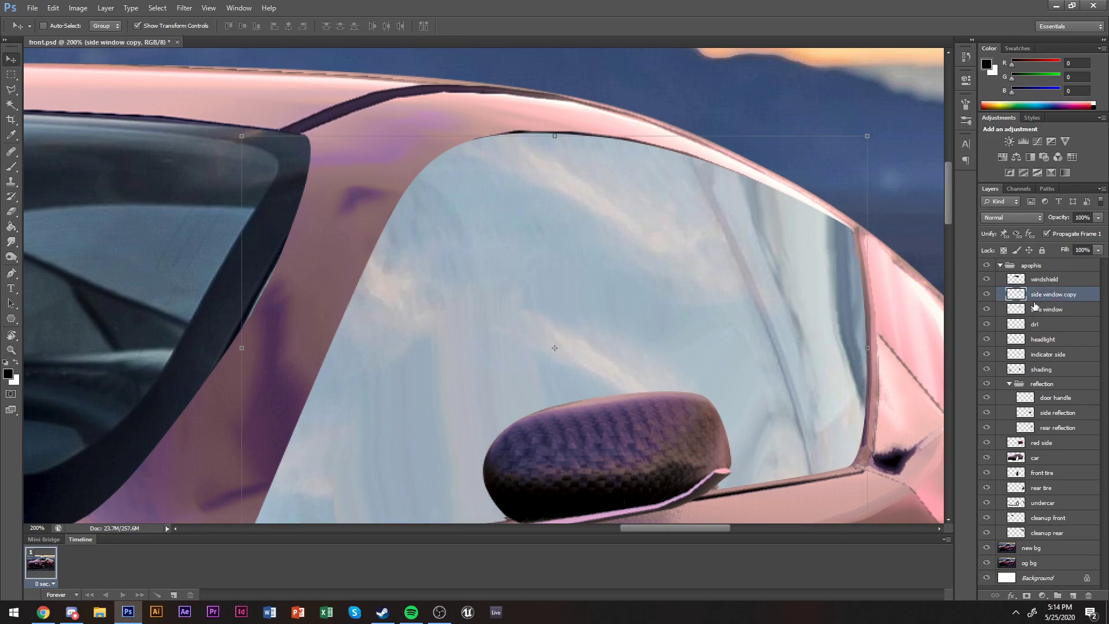
left_click(1017, 297, "ctrl")
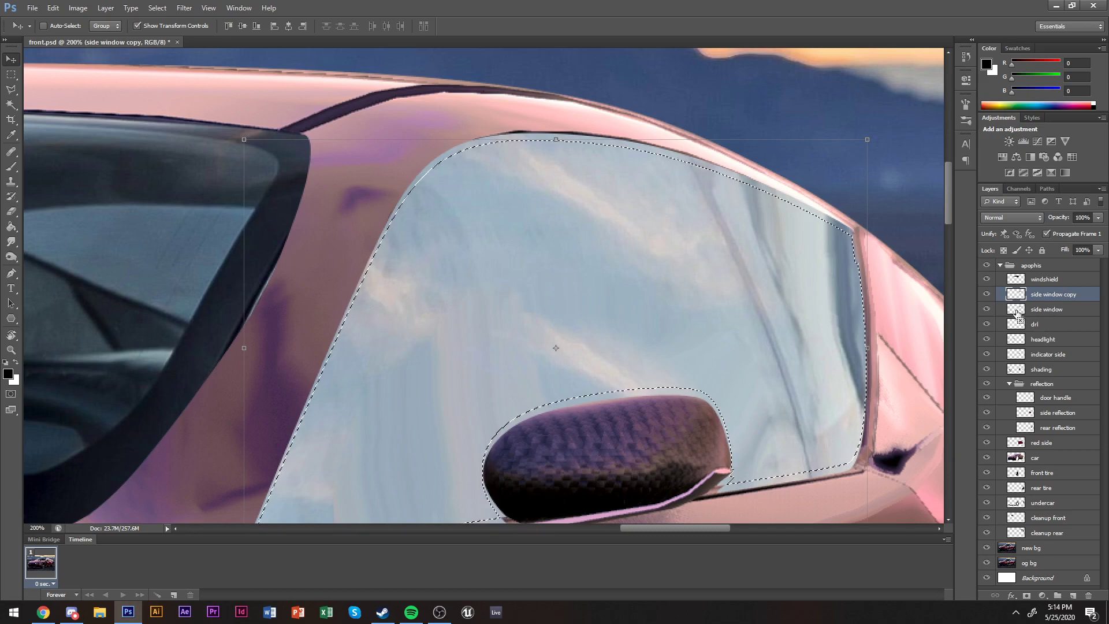
left_click(1032, 312)
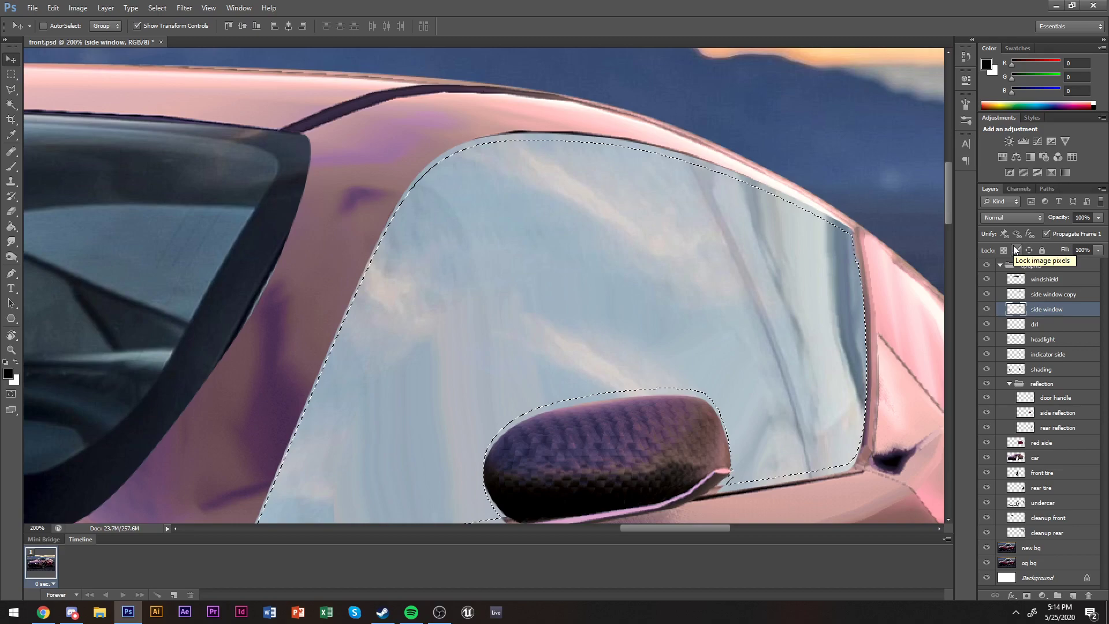
key("m")
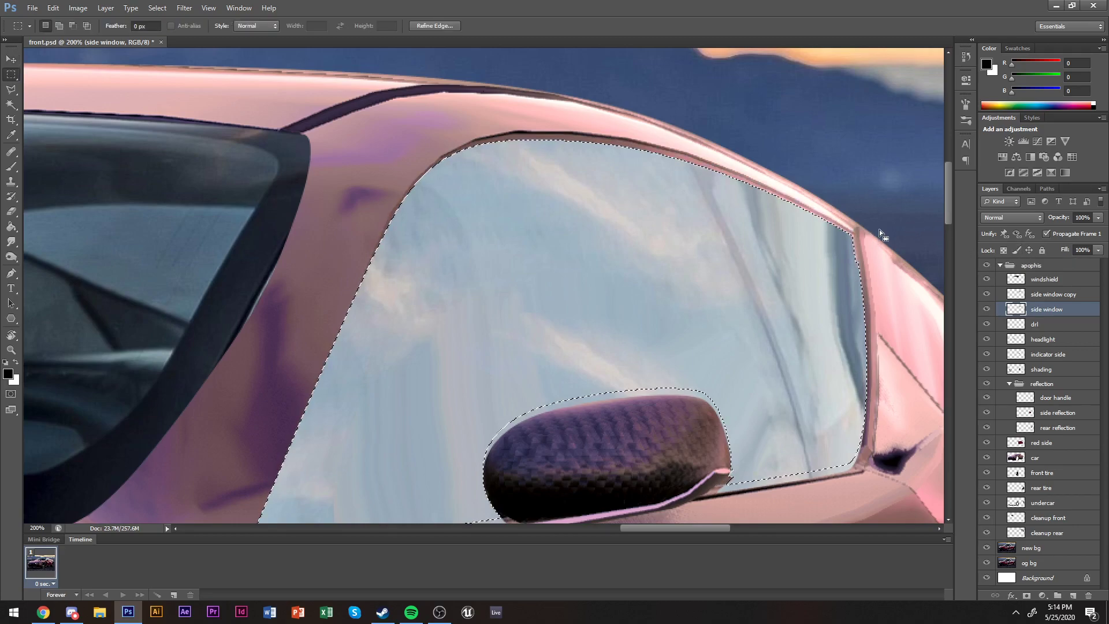
left_click(1066, 297)
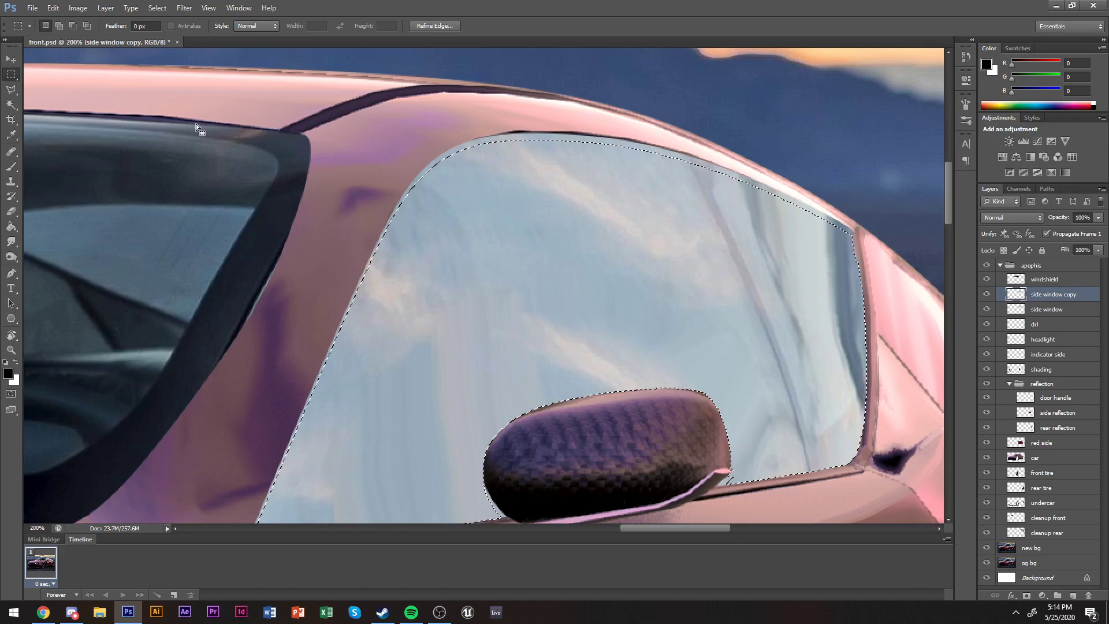
key("ctrl+d")
Darken the original side window layer with a Hue/Saturation adjustment so it forms a dark border around the copied glass.
left_click(1044, 308)
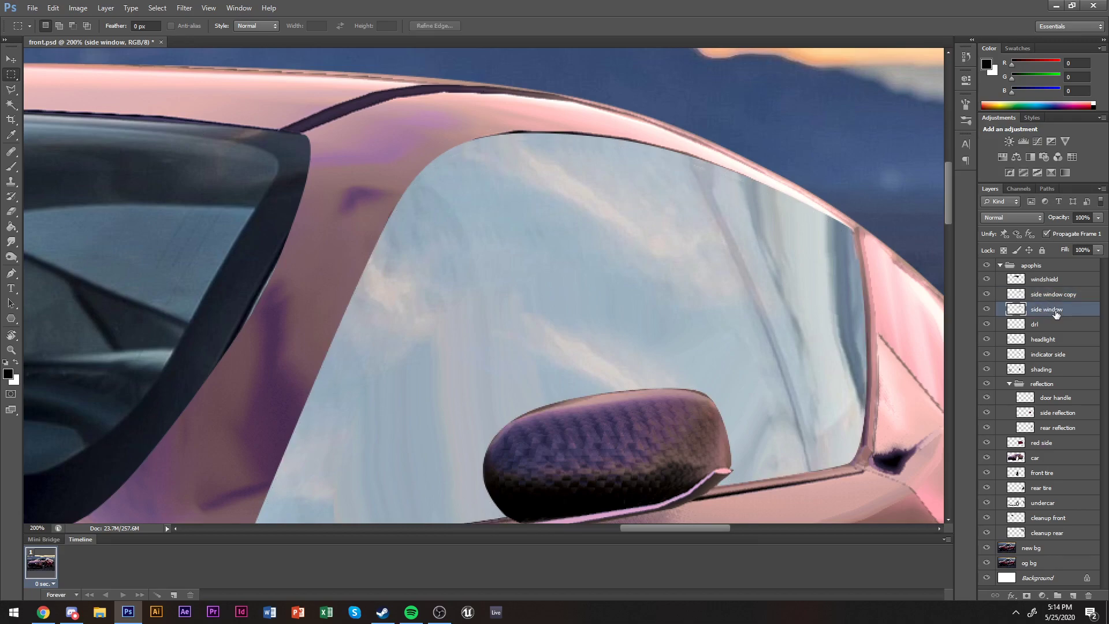
key("ctrl+u")
left_click(935, 278)
left_click_drag(934, 277, 900, 279)
key("Return")
key("e")
scroll(751, 347, "down", 2)
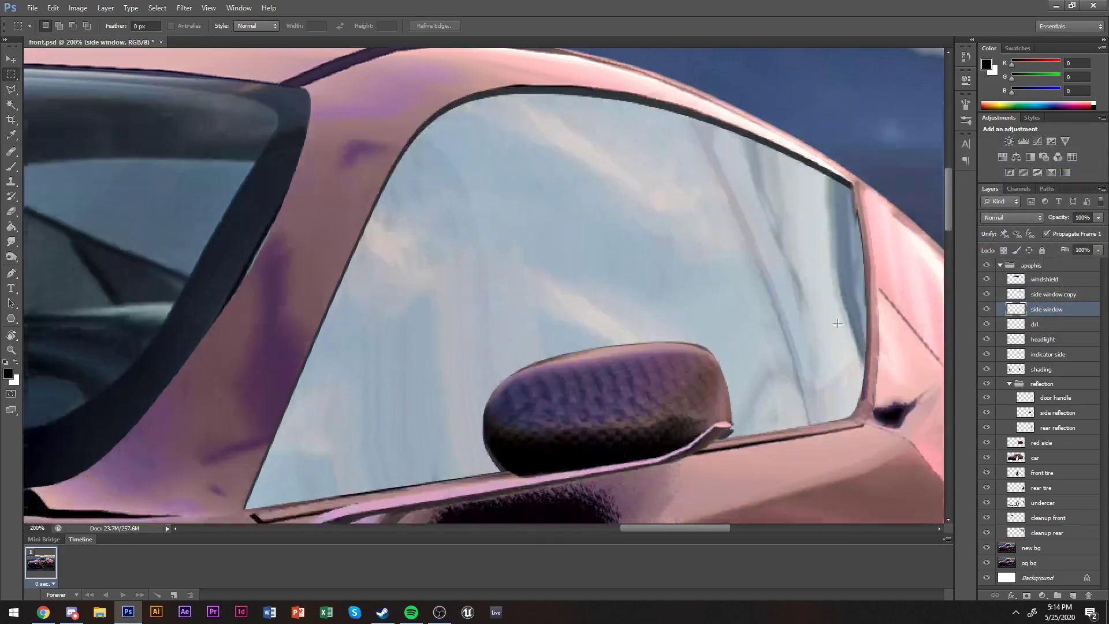
right_click(704, 428)
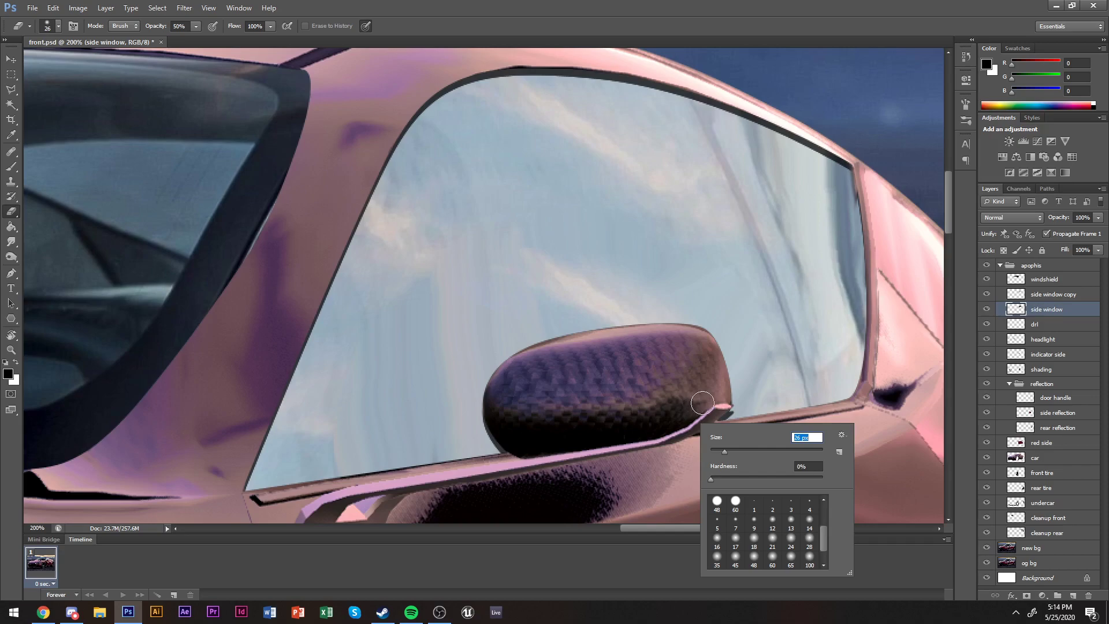
key("Return")
Check the side window's dark border against the whole car and compare the scene with the apophis group hidden.
key("z")
left_click(651, 421, "alt")
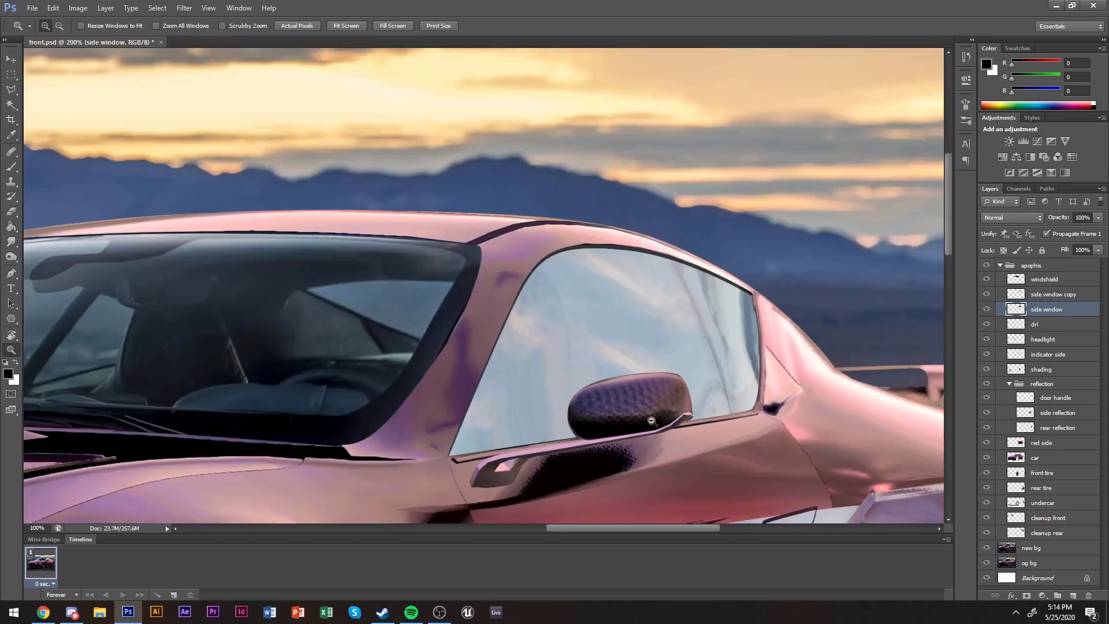
left_click(651, 422, "alt")
left_click(651, 421, "alt")
scroll(652, 422, "down", 1)
left_click(649, 138, "alt")
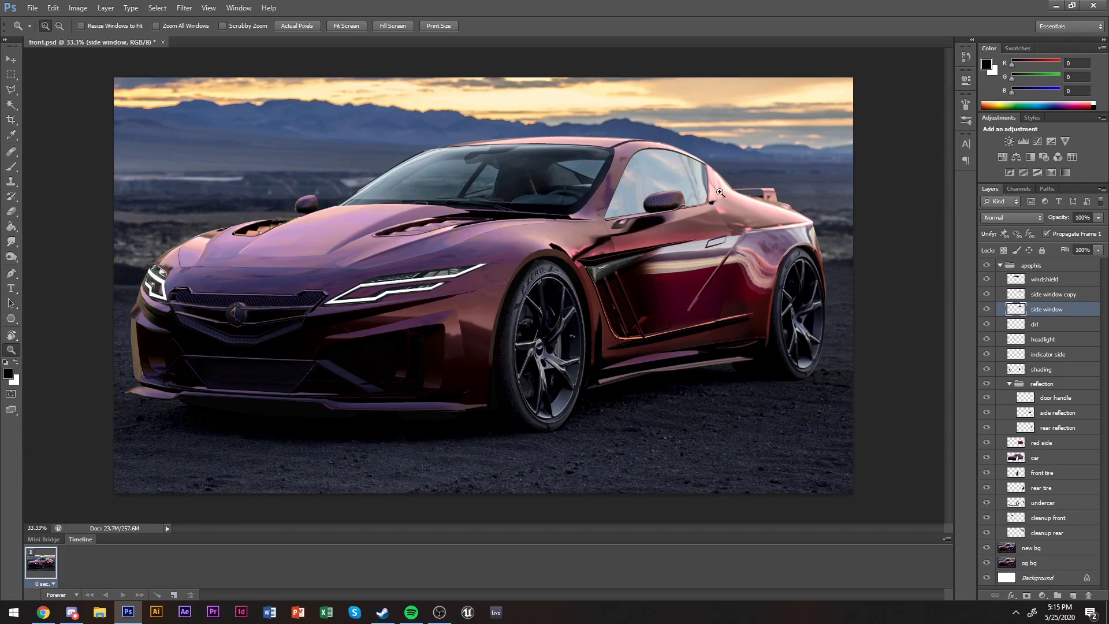
key("alt+Tab")
key("alt+Tab")
left_click(986, 266)
left_click(755, 308)
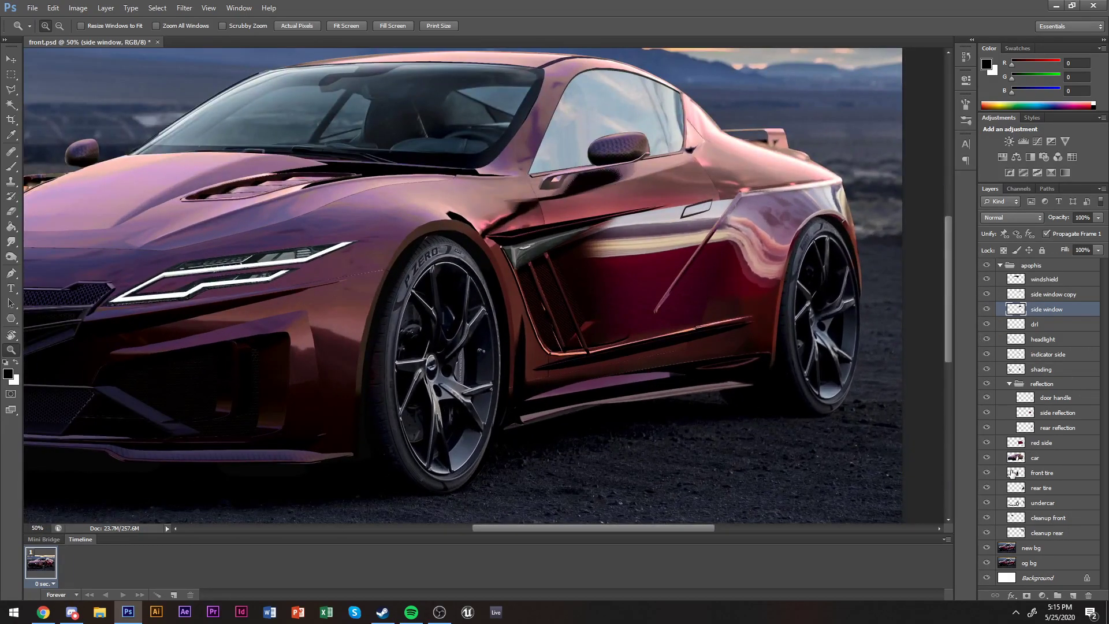
On the shading layer, outline the door area behind the fender vent with the Pen tool and turn the path into a selection.
left_click(987, 369)
left_click(1015, 369)
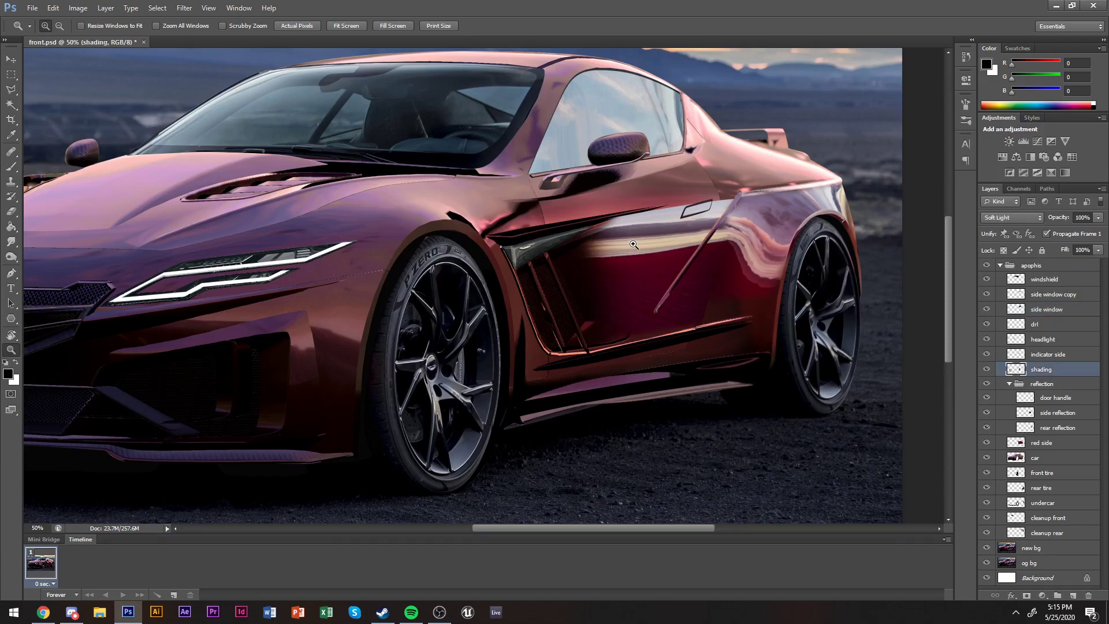
left_click(621, 288)
left_click(618, 306)
key("p")
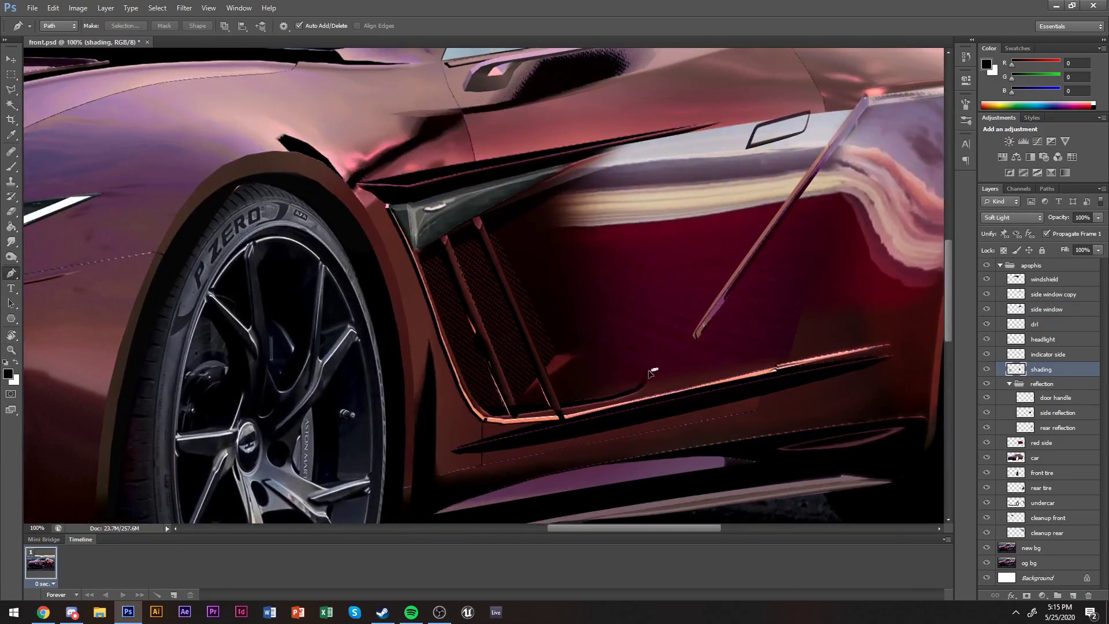
left_click_drag(567, 395, 559, 392)
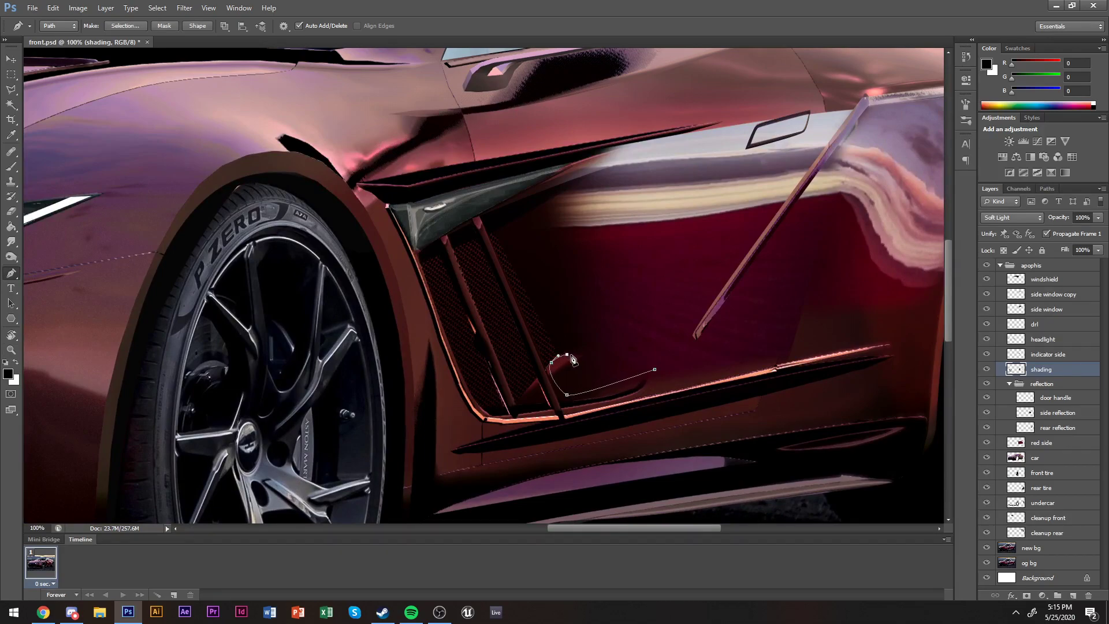
left_click(599, 344)
left_click_drag(508, 230, 508, 205)
left_click_drag(639, 187, 657, 219)
left_click(653, 371)
key("ctrl+Return")
Lighten the selected shading behind the fender vent using a soft 300 px eraser at 50% opacity, and clear the selection.
key("e")
right_click(557, 352)
scroll(591, 410, "down", 1)
scroll(591, 410, "down", 1)
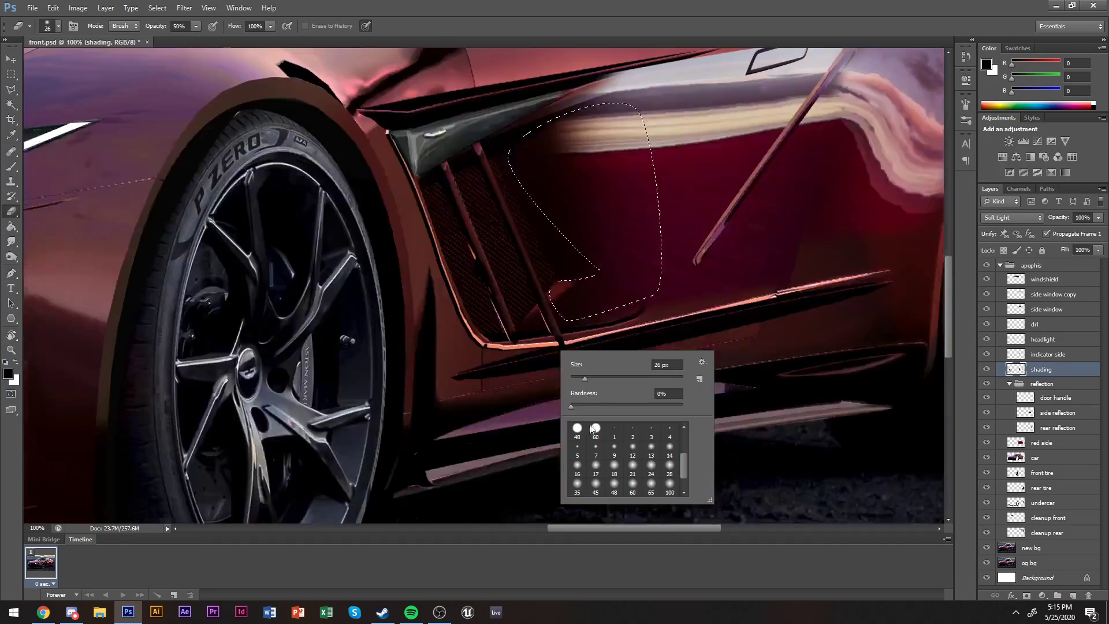
type("300")
key("Return")
mouse_move(465, 254)
left_mouse_down()
mouse_move(468, 223)
mouse_move(522, 230)
mouse_move(494, 247)
left_mouse_up()
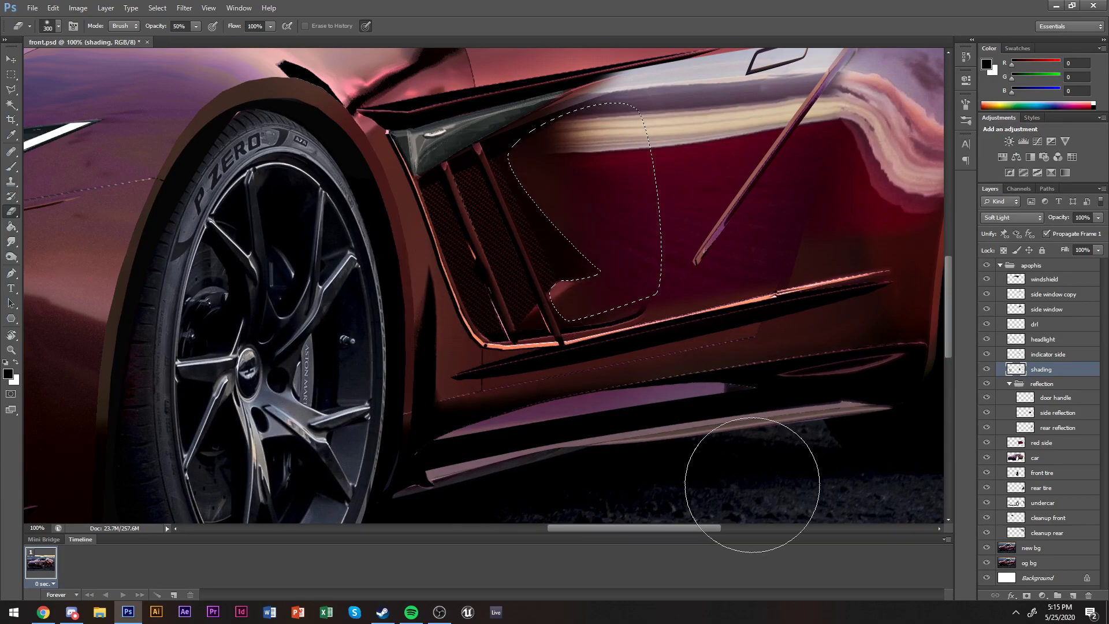
key("m")
key("ctrl+d")
On the red side layer, trace the fender vent mesh and the recess behind it with the Pen tool and select that area.
scroll(690, 400, "up", 3)
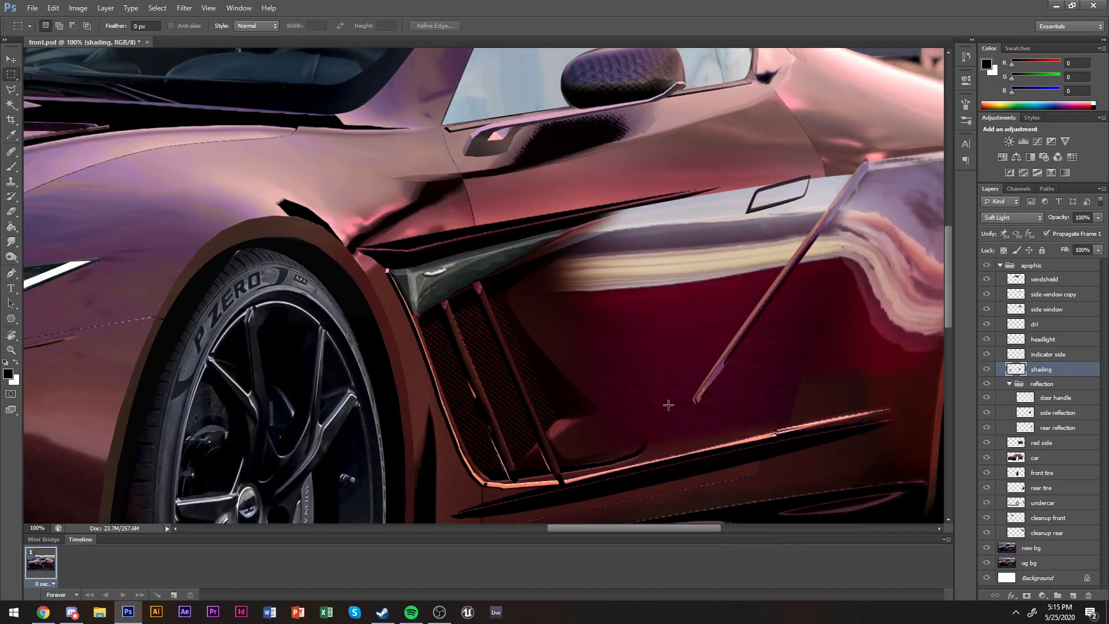
scroll(668, 404, "down", 1)
key("z")
left_click(581, 421)
scroll(525, 366, "up", 1)
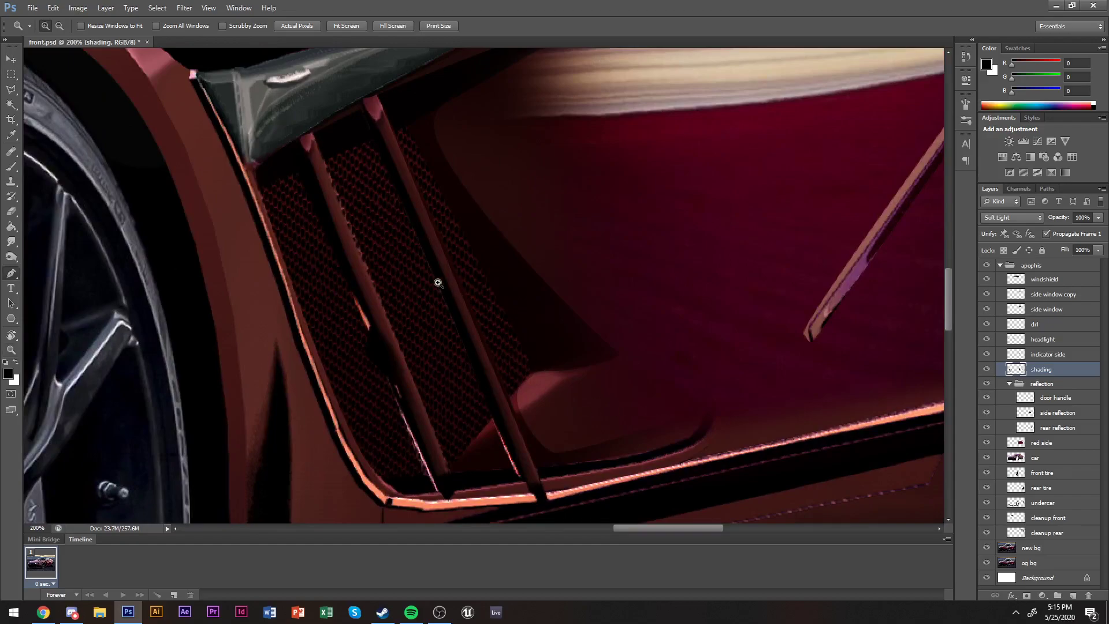
key("p")
left_click(1057, 449)
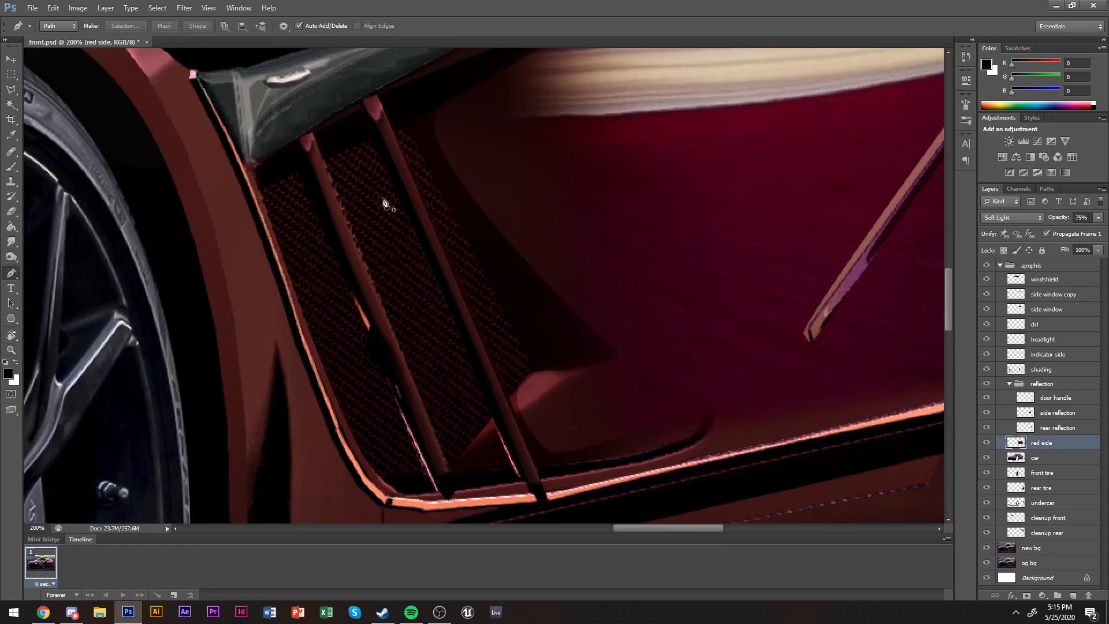
left_click(261, 187)
left_click(416, 124)
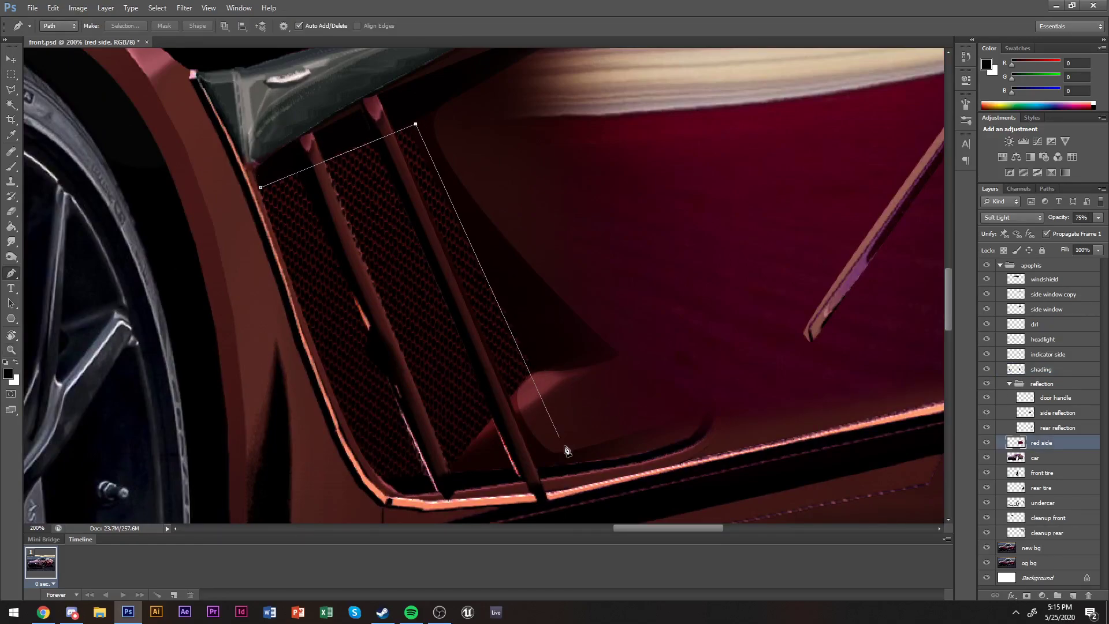
left_click_drag(544, 376, 601, 388)
left_click_drag(699, 415, 695, 438)
left_click_drag(594, 464, 517, 466)
key("ctrl+z")
left_click_drag(689, 444, 726, 428)
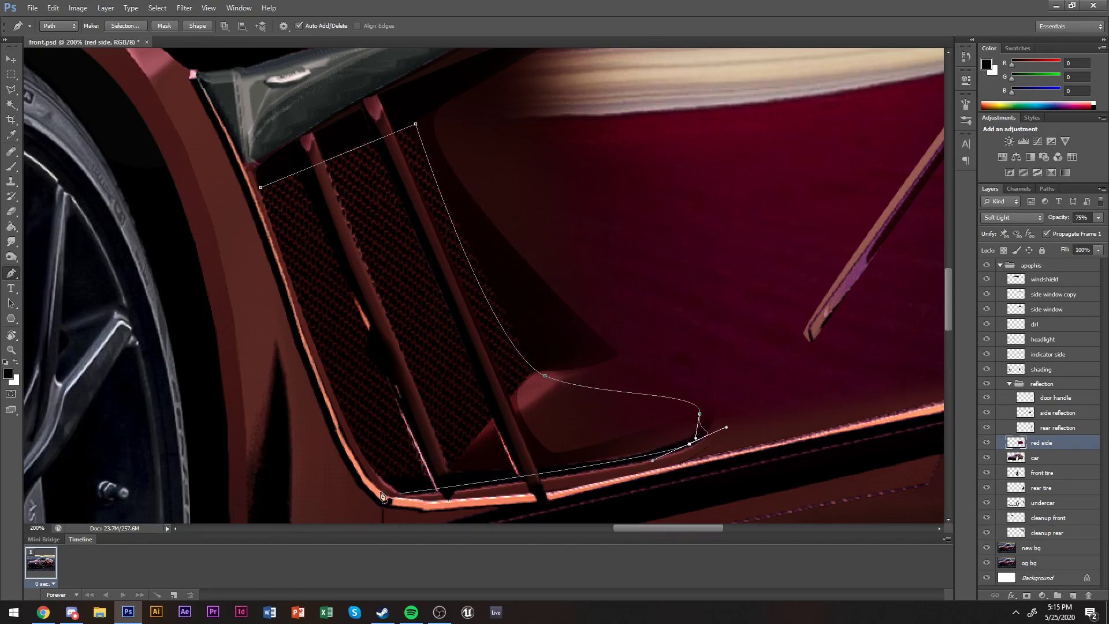
left_click_drag(397, 487, 377, 482)
left_click_drag(261, 187, 259, 139)
key("ctrl+Return")
Outline the two slanted vent bars with the Pen tool and subtract them from the mesh selection.
left_click(297, 164)
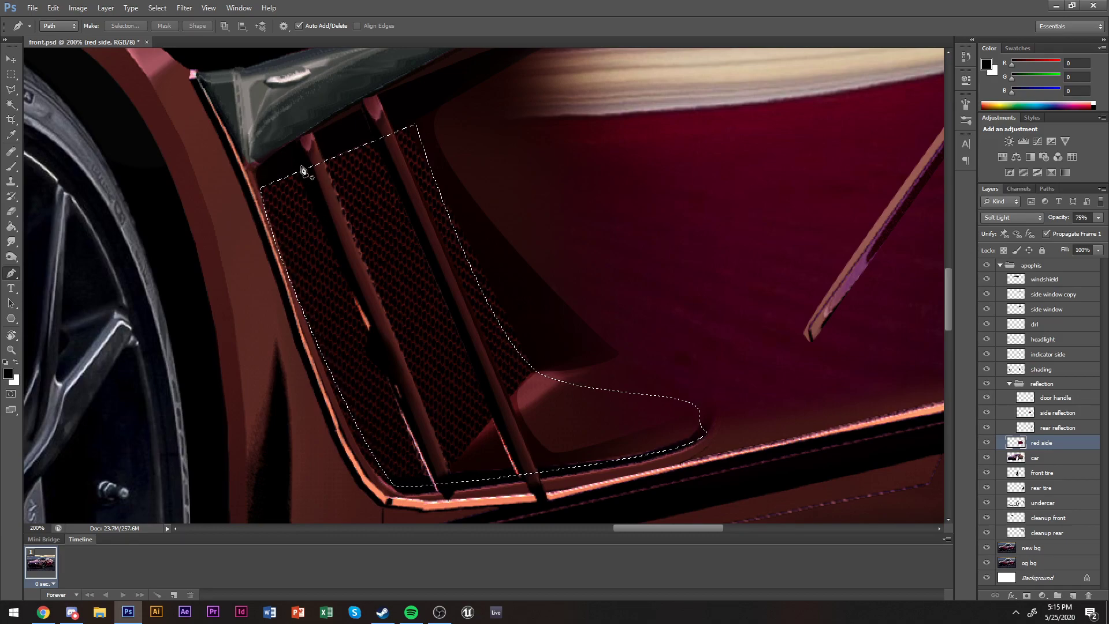
left_click(459, 497)
left_click(319, 145)
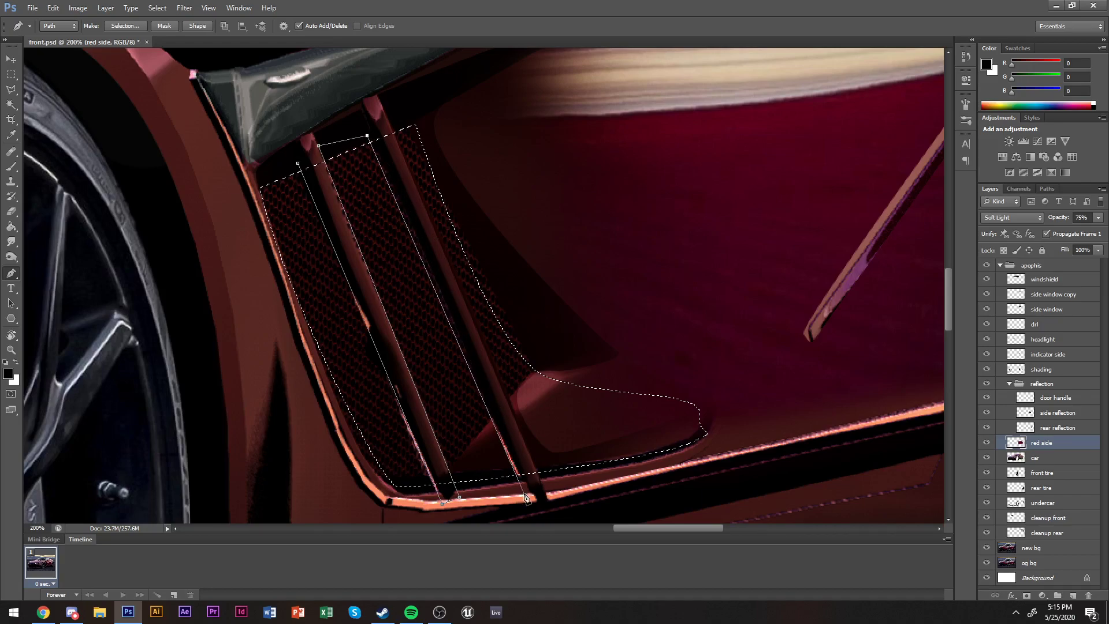
left_click(297, 165)
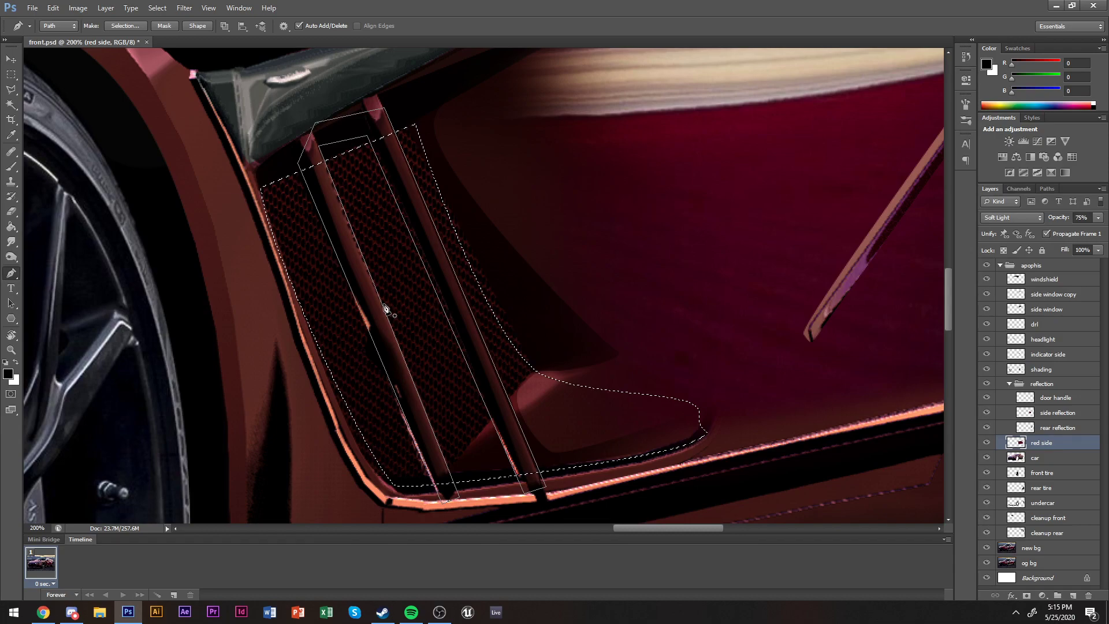
key("z")
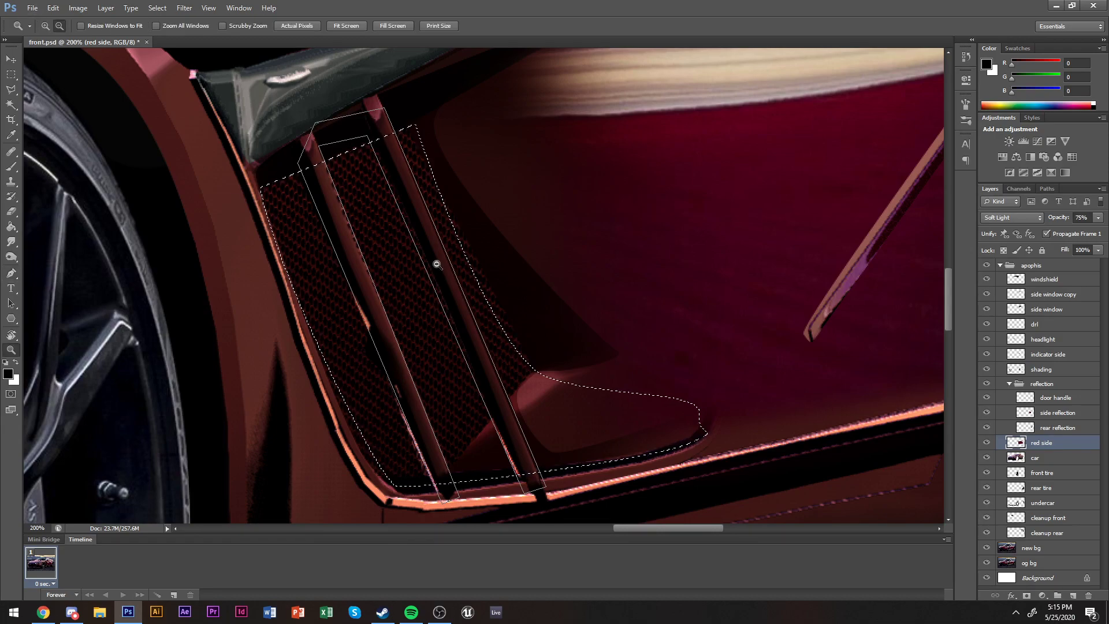
key("v")
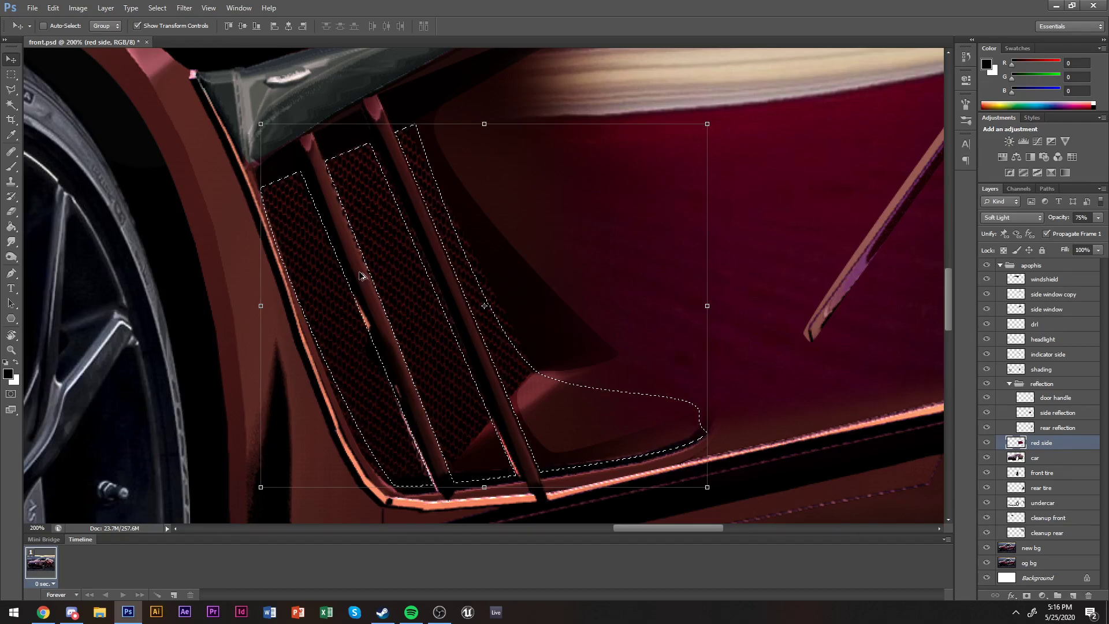
Erase the red tint from the selected vent mesh and recess with a 300 px eraser, raising its opacity from 50% to 100%.
key("e")
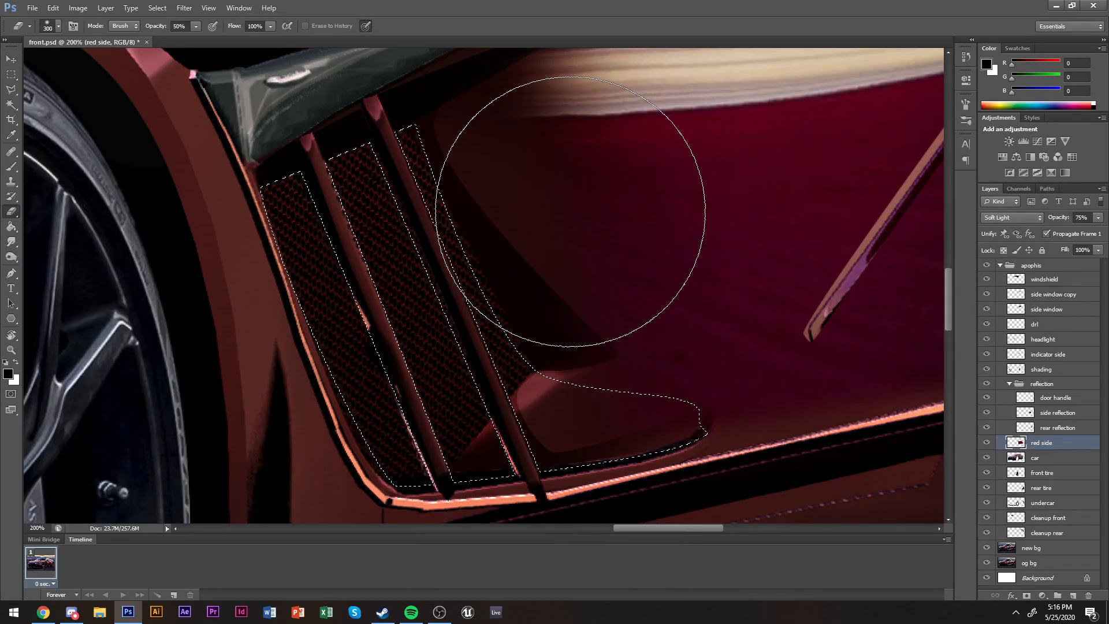
left_click_drag(570, 185, 656, 235)
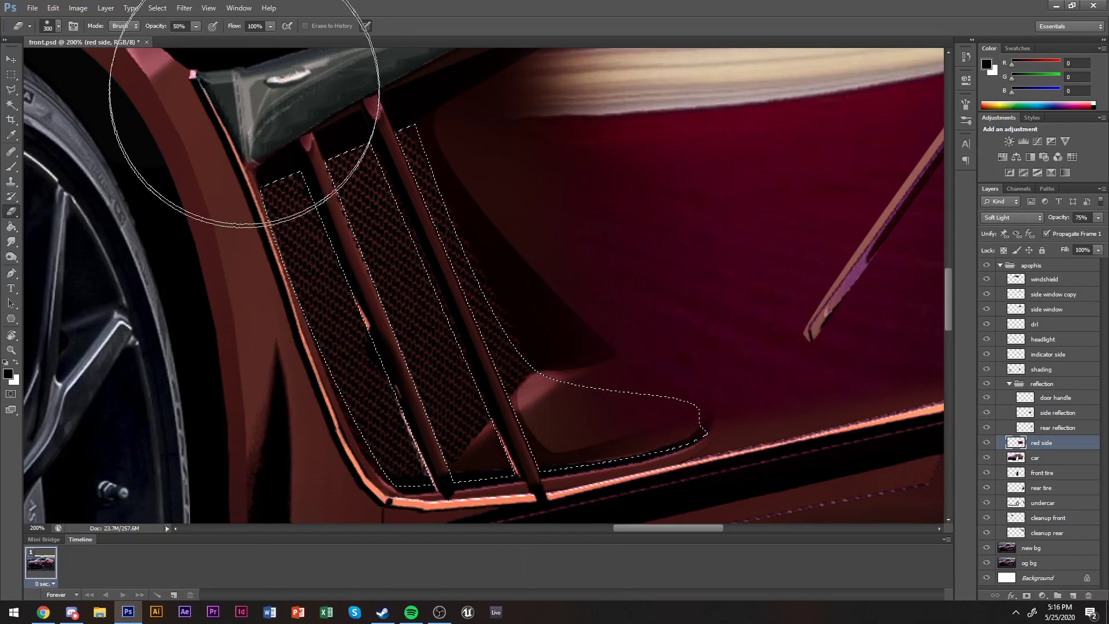
left_click_drag(195, 26, 269, 39)
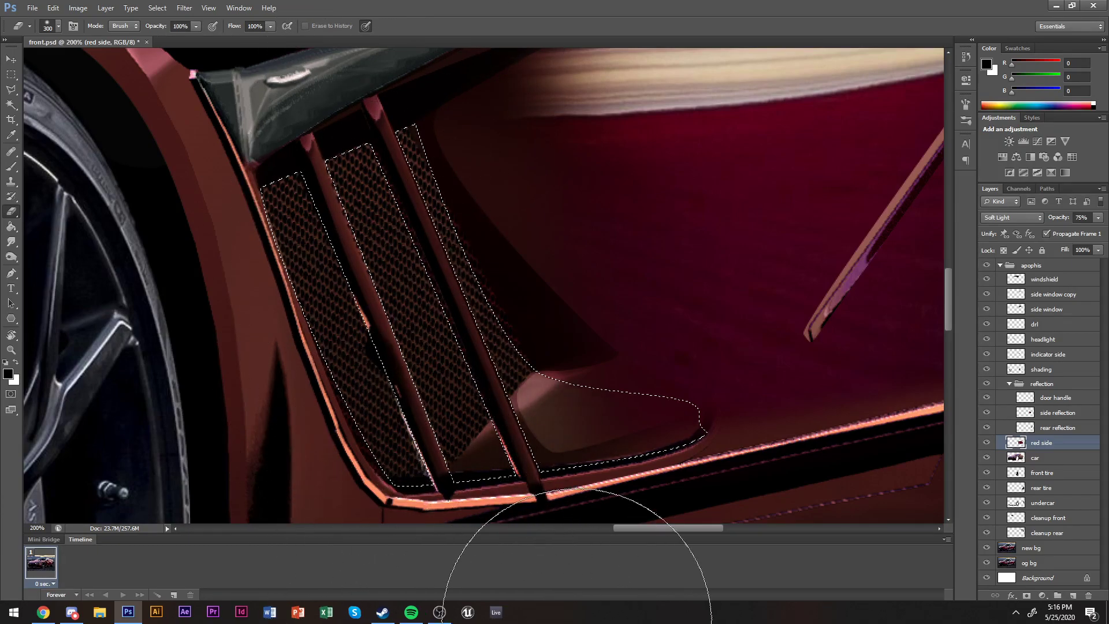
Check the fender vent against the whole car and compare the scene with the apophis group hidden and shown.
key("z")
left_click(577, 342, "alt")
left_click(576, 342, "alt")
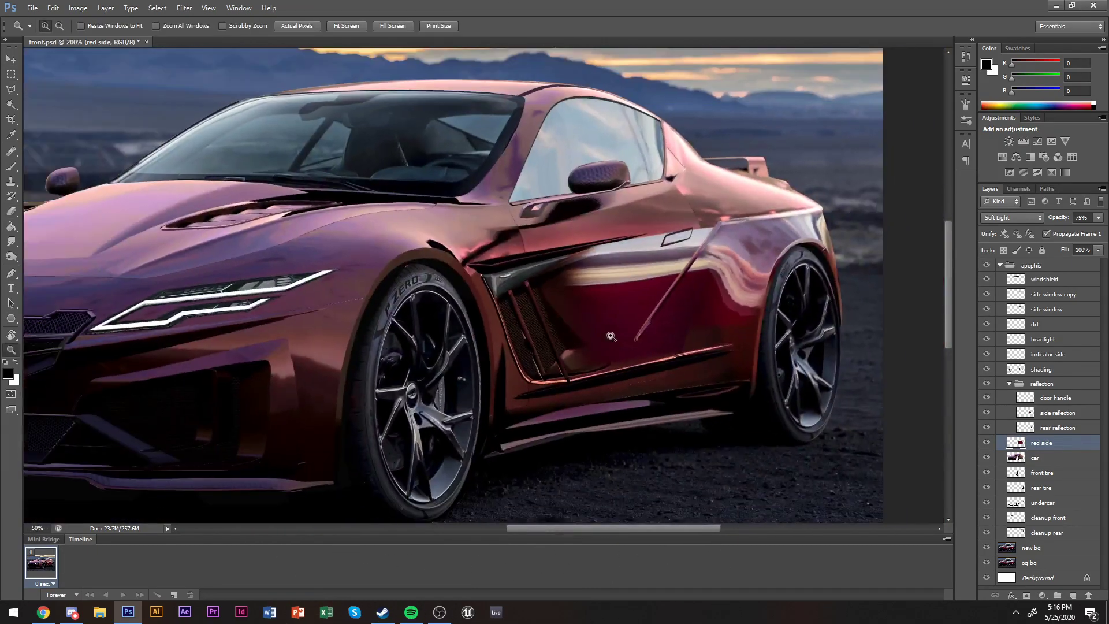
scroll(895, 416, "down", 1)
left_click(553, 323, "alt")
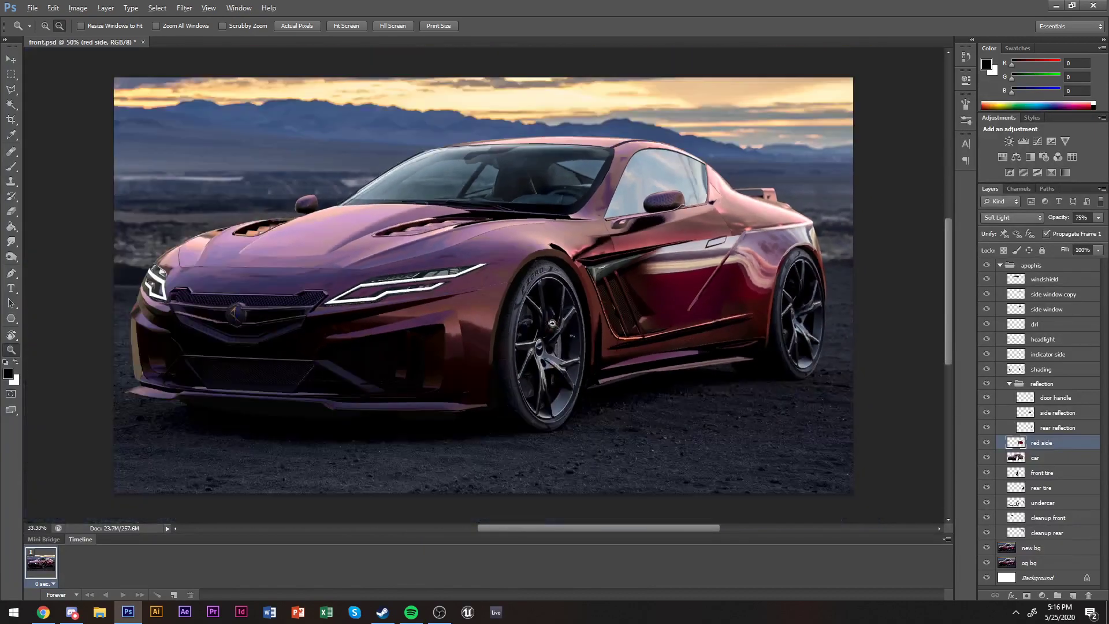
left_click(986, 267)
left_click(986, 266)
left_click(986, 267)
Make the shading layer active and load the car's outline as a selection around the rear fender.
left_click(777, 206)
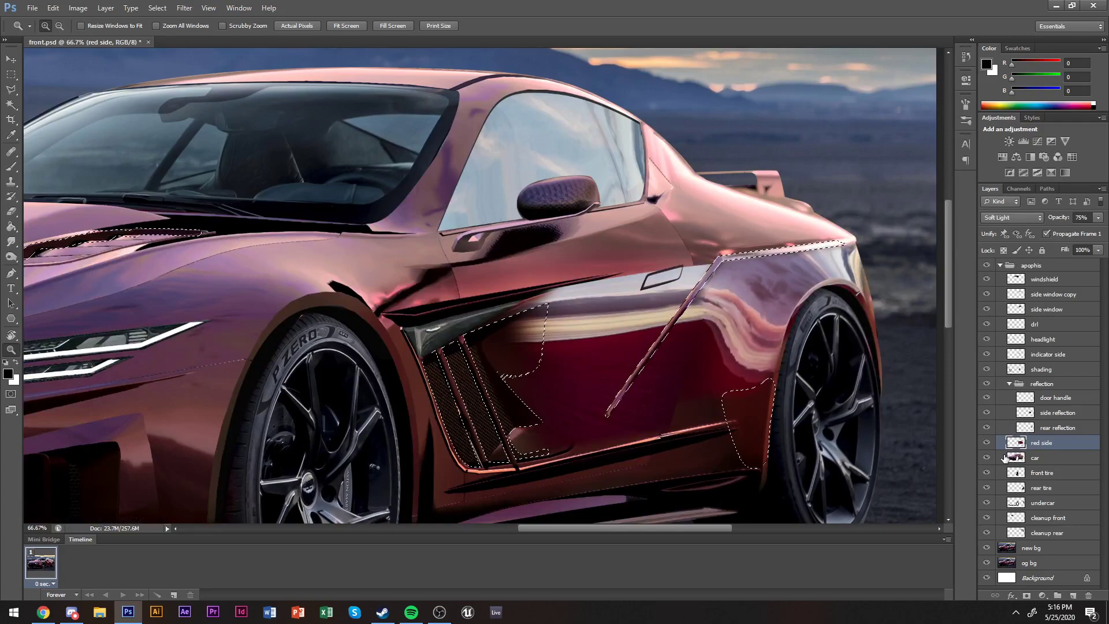
left_click(1050, 371)
left_click(756, 201)
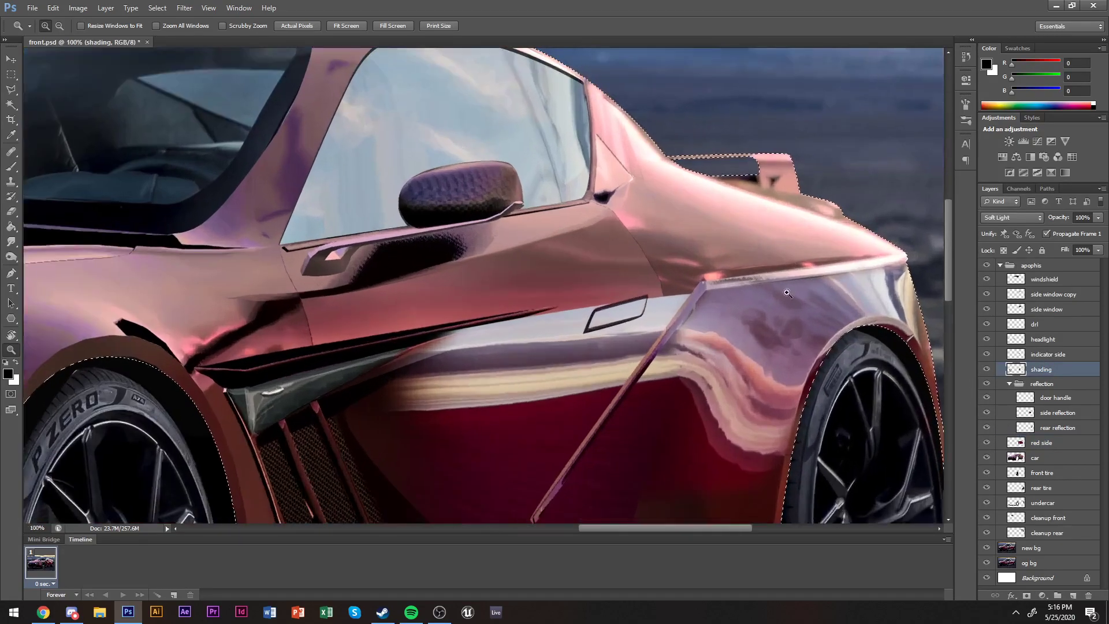
scroll(858, 354, "right", 1)
Try to brighten the rear fender with a sampled near-white (RGB 226, 226, 221) and a 100 px brush at 0% hardness.
key("b")
left_click(797, 181, "alt")
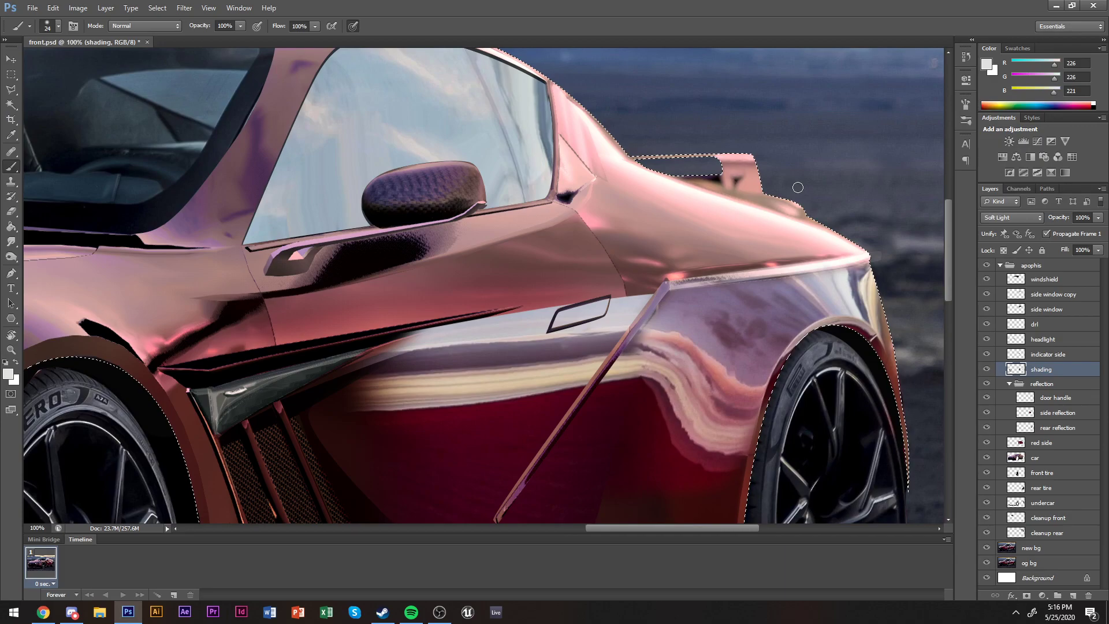
right_click(873, 345)
scroll(873, 346, "down", 2)
left_click(917, 328)
scroll(917, 328, "up", 1)
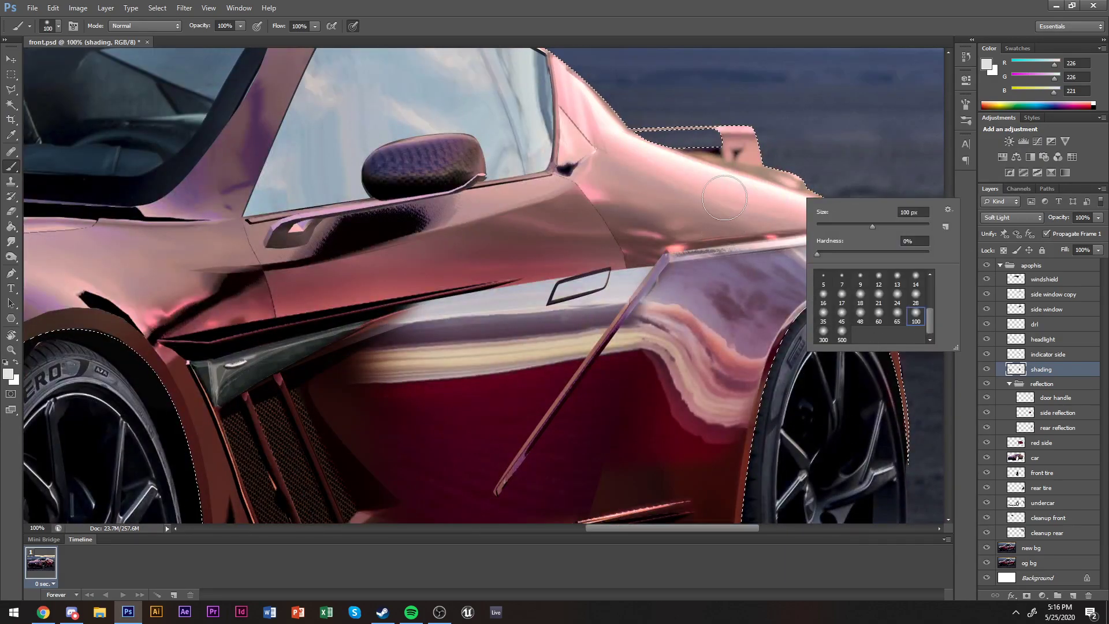
left_click(724, 183)
mouse_move(802, 201)
left_mouse_down()
mouse_move(667, 215)
mouse_move(682, 206)
mouse_move(653, 155)
left_mouse_up()
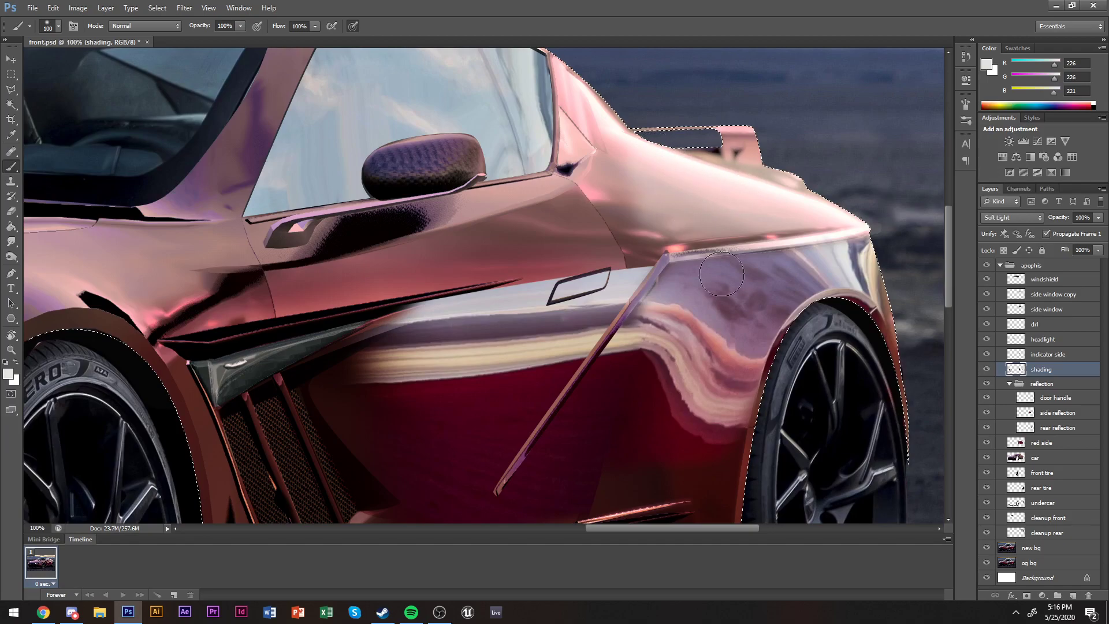
key("ctrl+z")
Paint pale blue (RGB 167, 191, 206) highlights from the rear fender along the car's side and soften them with a 300 px eraser.
key("i")
left_click(791, 262)
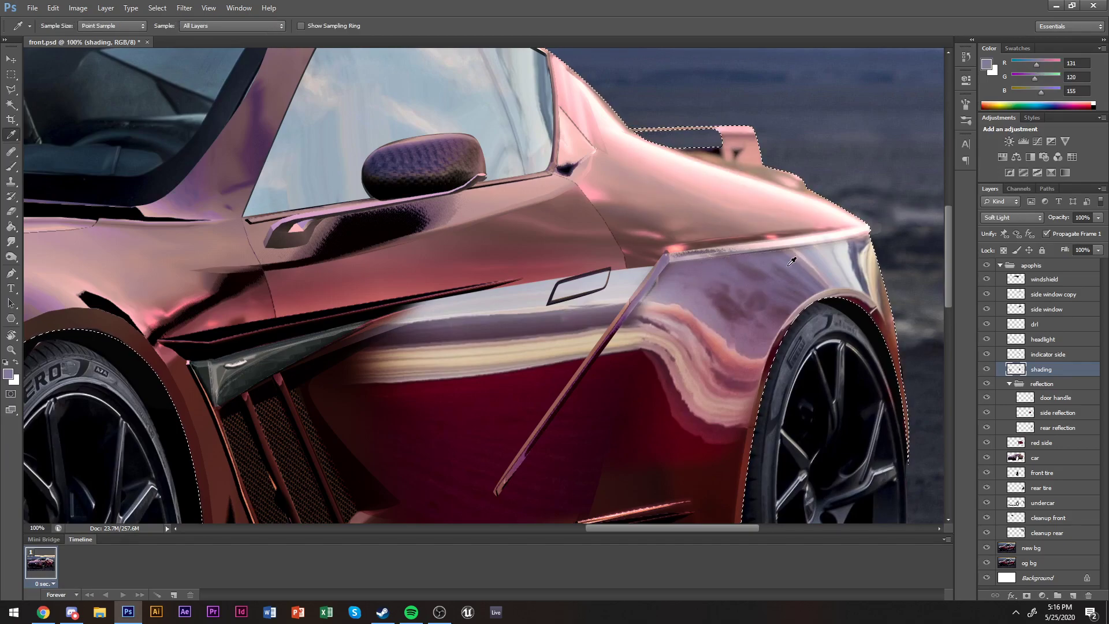
key("b")
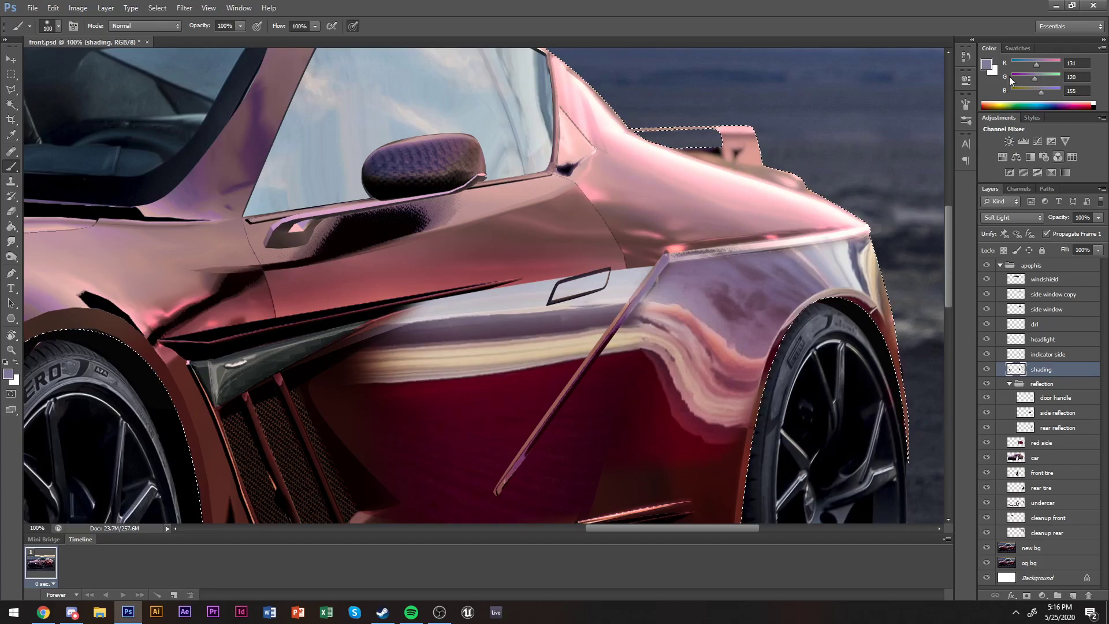
left_click_drag(1041, 67, 1042, 68)
left_click(1045, 75)
left_click(1043, 64)
left_click_drag(1046, 77, 1048, 78)
scroll(854, 242, "up", 3)
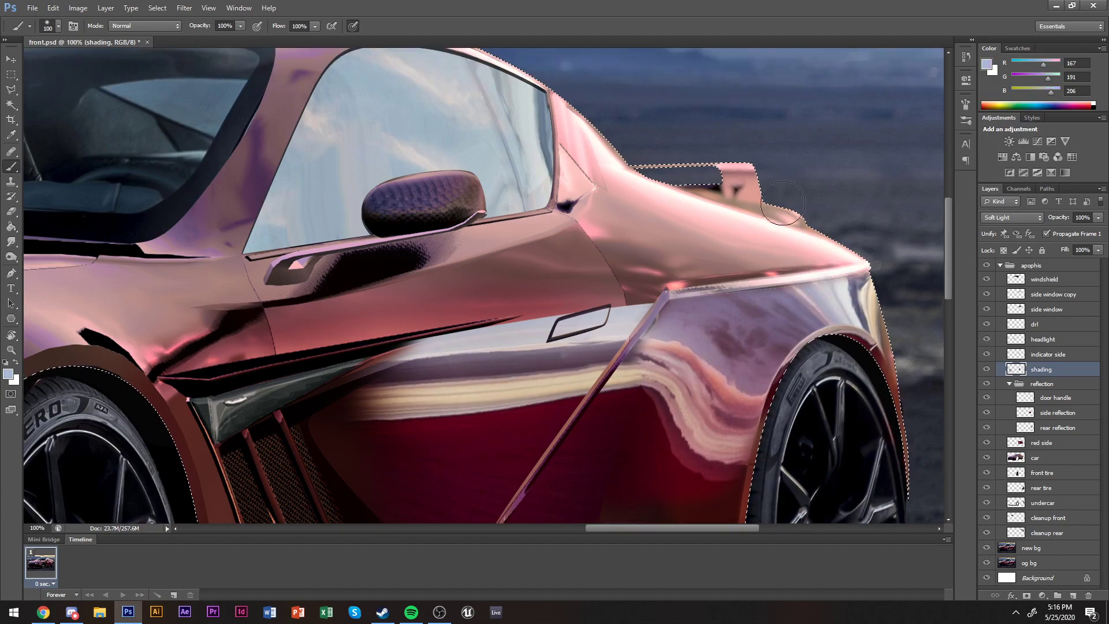
mouse_move(853, 265)
left_mouse_down()
mouse_move(779, 283)
mouse_move(695, 277)
mouse_move(775, 276)
left_mouse_up()
mouse_move(839, 264)
left_mouse_down()
mouse_move(759, 256)
mouse_move(680, 230)
mouse_move(587, 137)
mouse_move(658, 284)
mouse_move(579, 308)
mouse_move(623, 312)
mouse_move(307, 353)
mouse_move(565, 292)
mouse_move(625, 258)
mouse_move(480, 324)
mouse_move(594, 313)
mouse_move(184, 379)
mouse_move(245, 385)
mouse_move(290, 379)
left_mouse_up()
key("e")
left_click_drag(279, 311, 300, 324)
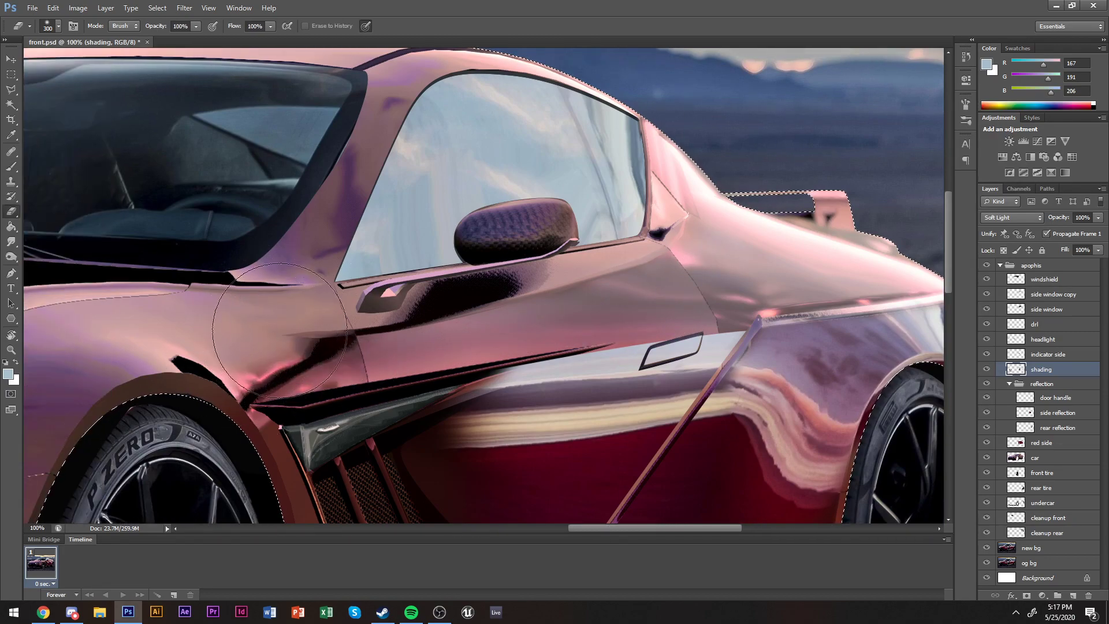
Hide the apophis group, trace the original car's mirror reflection with the Pen tool, load it as a selection and show the group again.
left_click(987, 266)
key("m")
key("ctrl+d")
key("p")
left_click(345, 282)
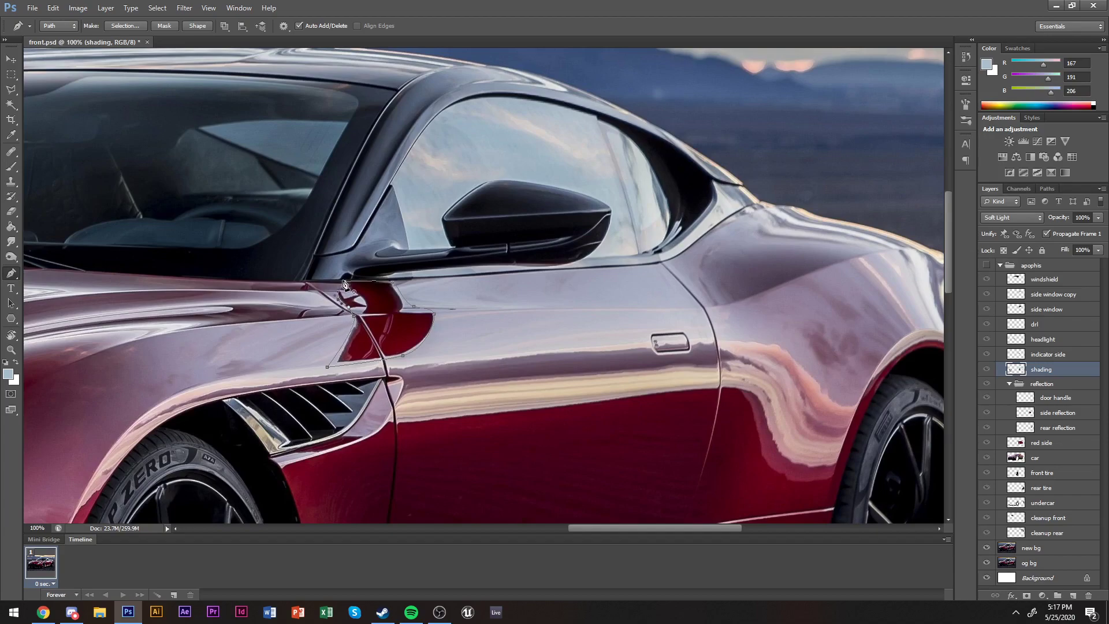
key("ctrl+Return")
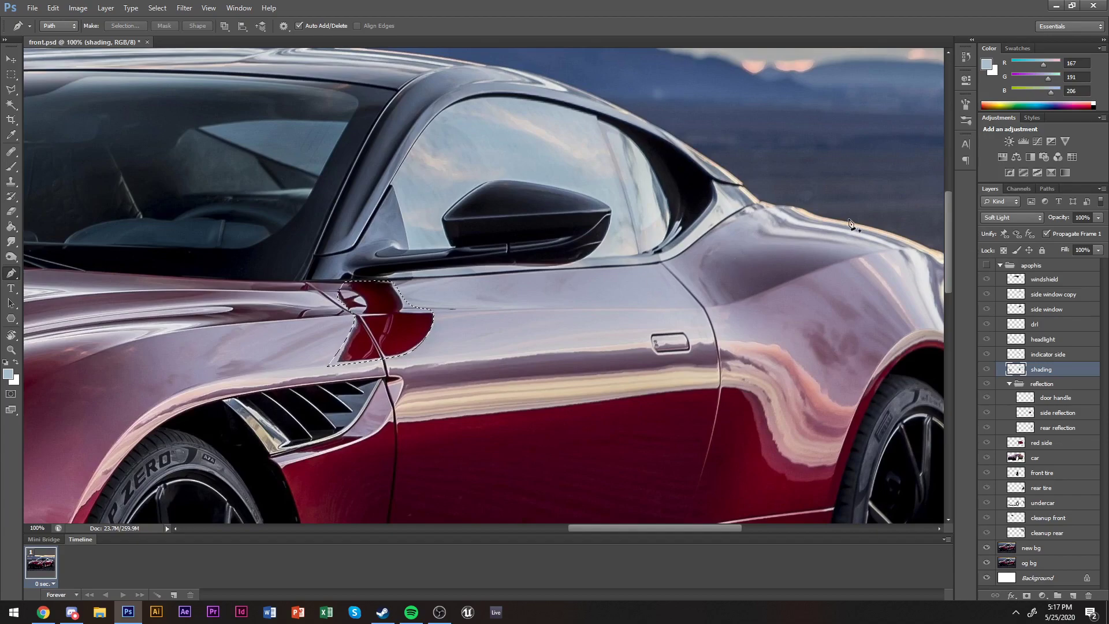
left_click(986, 266)
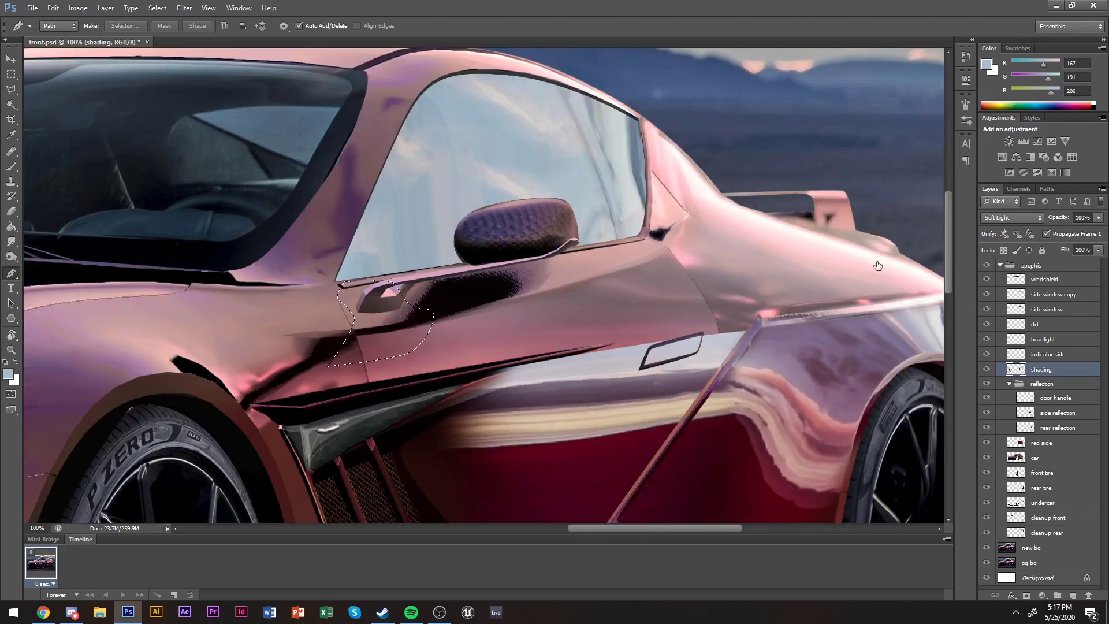
Copy the selected reflection from new bg into the reflection group as "mirror reflection" and move it about 0.29 in right and 0.67 in down.
left_click(1031, 459)
left_click(1044, 546)
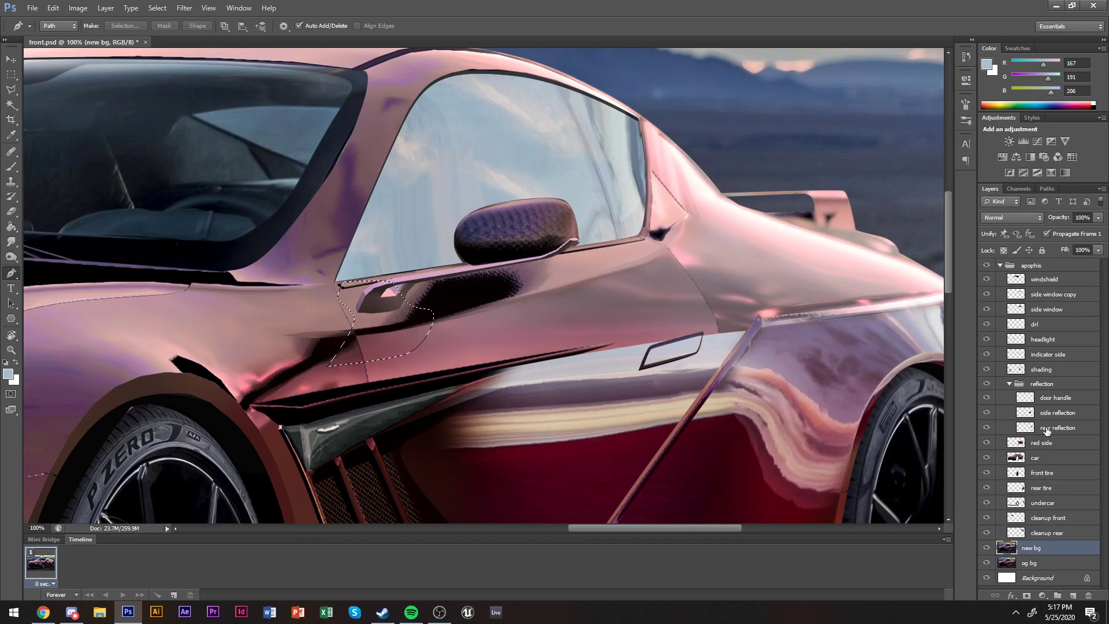
left_click(1057, 430)
key("ctrl+j")
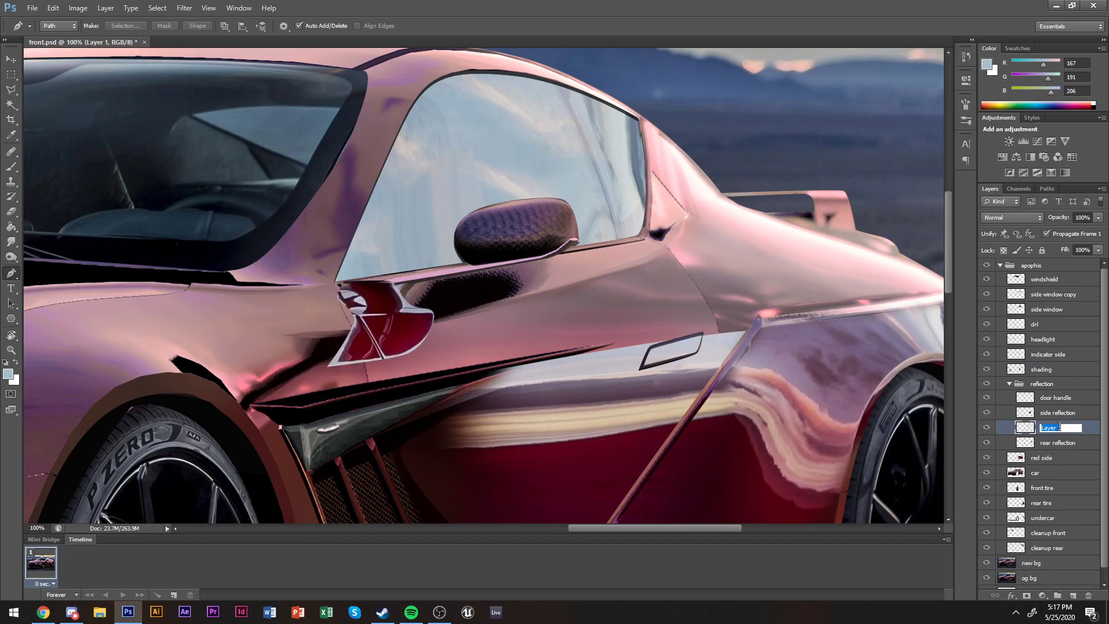
key("Return")
key("v")
left_click_drag(418, 297, 431, 327)
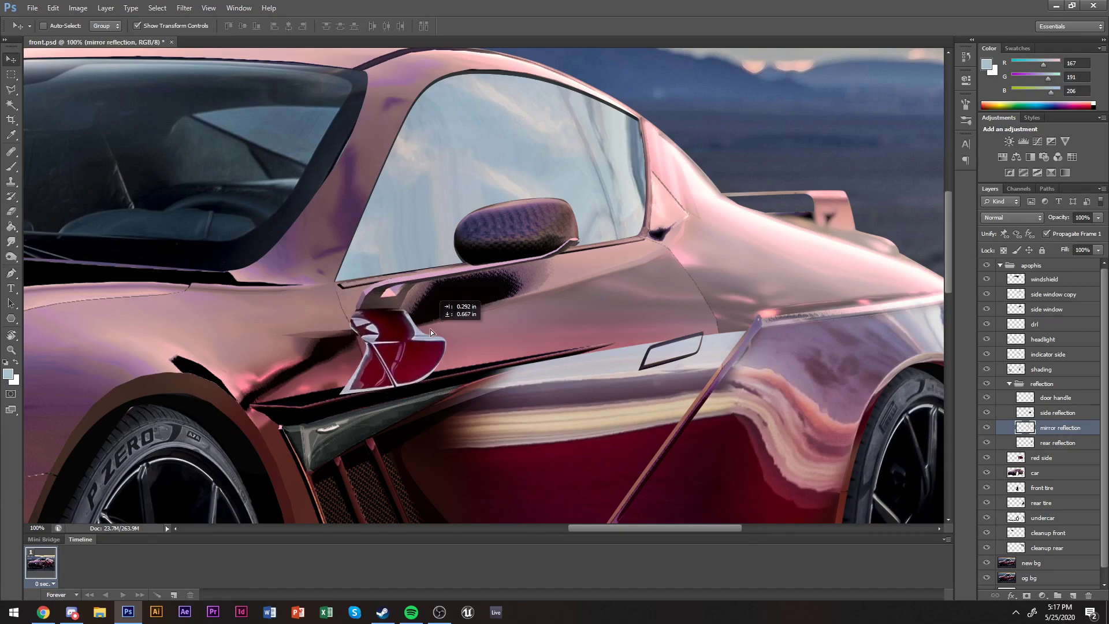
Try Luminosity blending and a Curves adjustment on the mirror reflection layer.
left_click(1009, 218)
left_click(1005, 517)
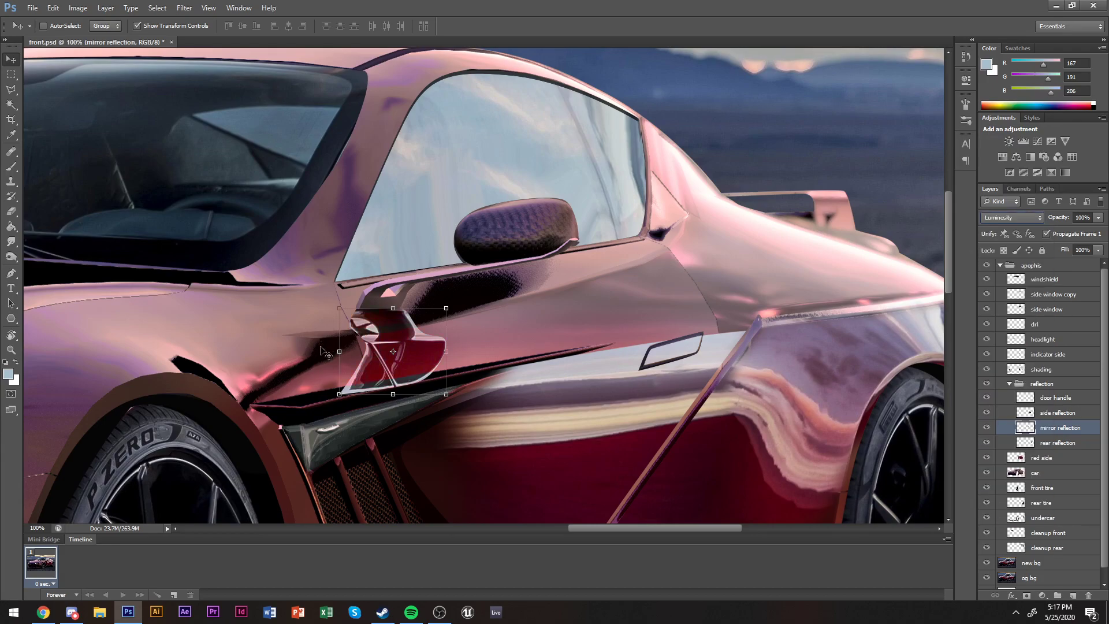
key("z")
left_click(373, 281)
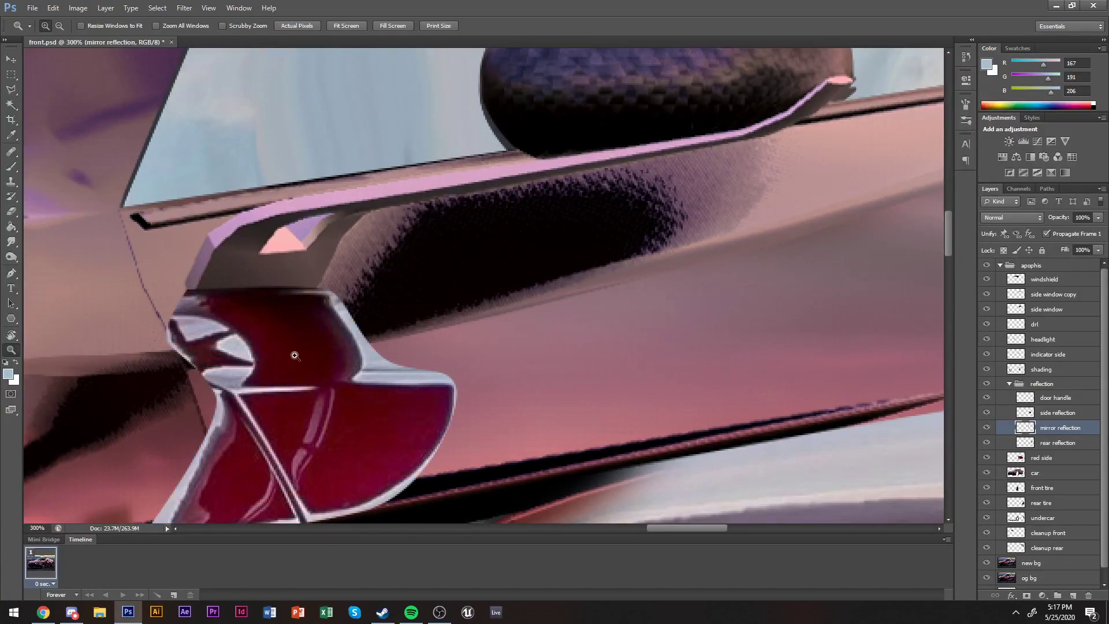
left_click(304, 358, "alt")
left_click(332, 344)
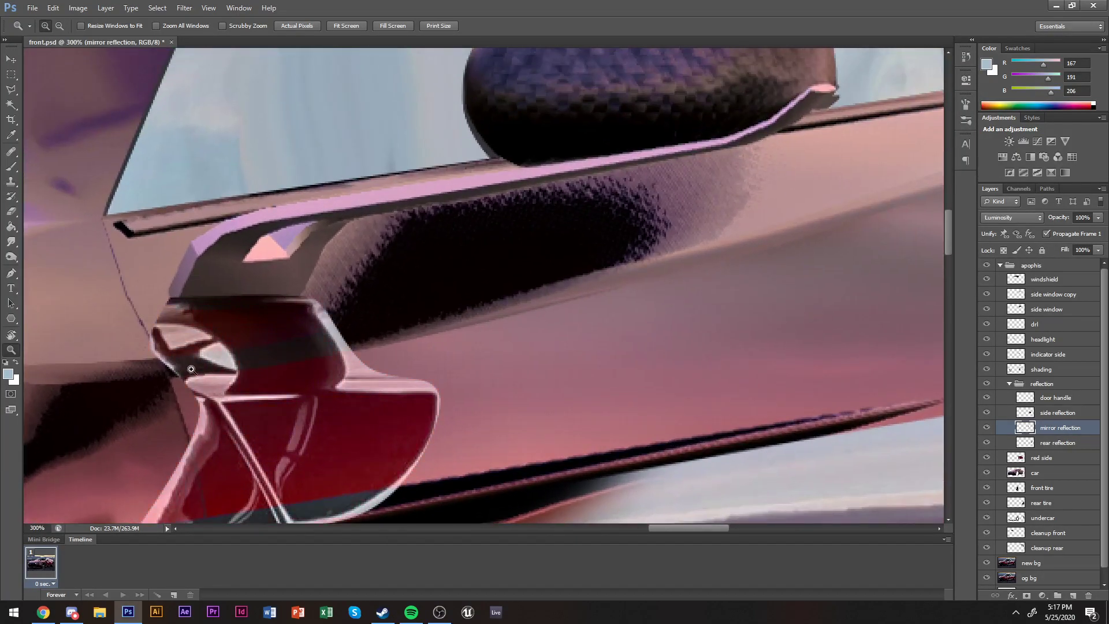
scroll(350, 366, "left", 5)
scroll(355, 359, "down", 3)
key("shift+alt+n")
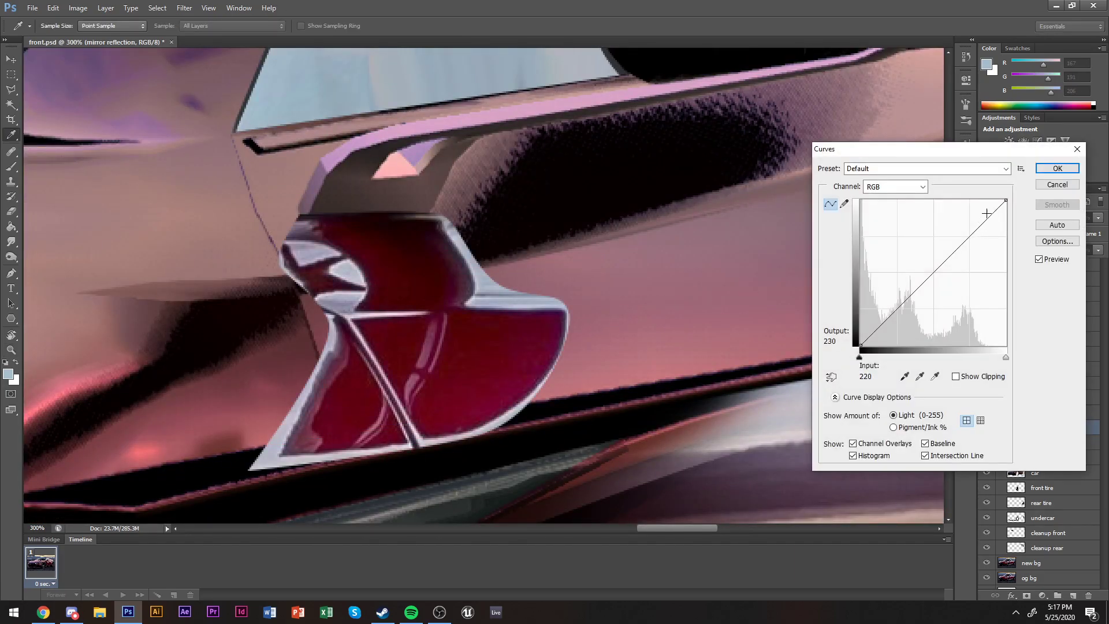
key("Escape")
Erase the pale outline around the edges of the mirror reflection with a smaller eraser.
key("e")
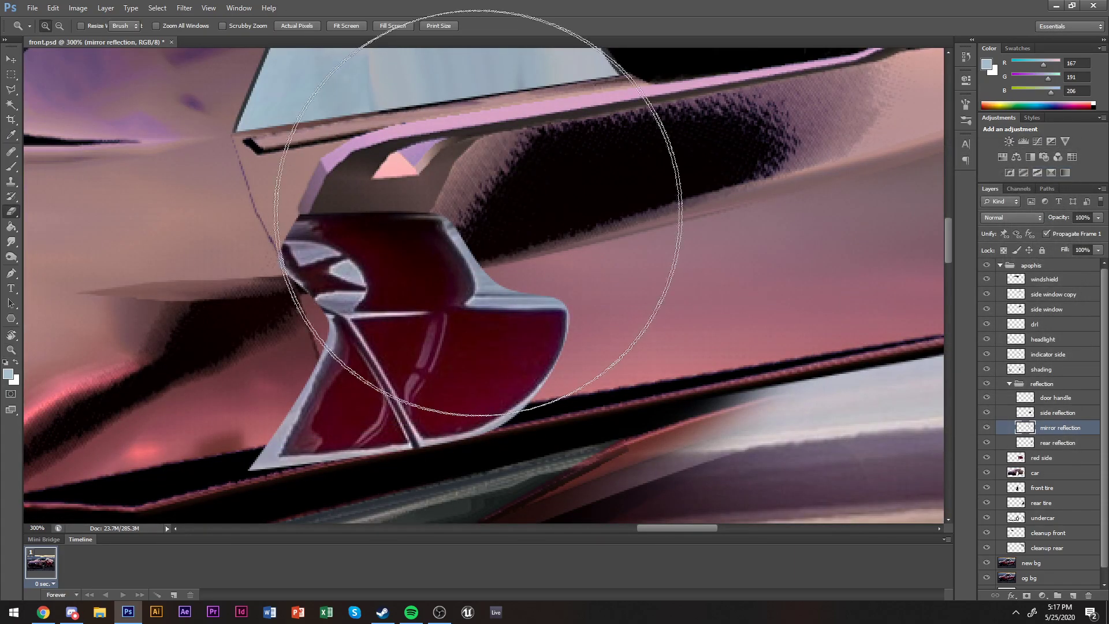
right_click(531, 230)
left_click(565, 327)
mouse_move(451, 206)
left_mouse_down()
mouse_move(470, 241)
mouse_move(439, 214)
mouse_move(488, 282)
mouse_move(477, 302)
mouse_move(514, 289)
mouse_move(545, 297)
mouse_move(506, 299)
mouse_move(573, 316)
left_mouse_up()
mouse_move(562, 370)
left_mouse_down()
mouse_move(524, 411)
mouse_move(442, 443)
mouse_move(320, 465)
mouse_move(212, 468)
mouse_move(256, 455)
mouse_move(298, 395)
mouse_move(320, 320)
mouse_move(286, 427)
mouse_move(263, 456)
left_mouse_up()
Erase the pale patches inside the upper part of the mirror reflection with a 10 px eraser.
right_click(299, 247)
left_click(354, 291)
key("Return")
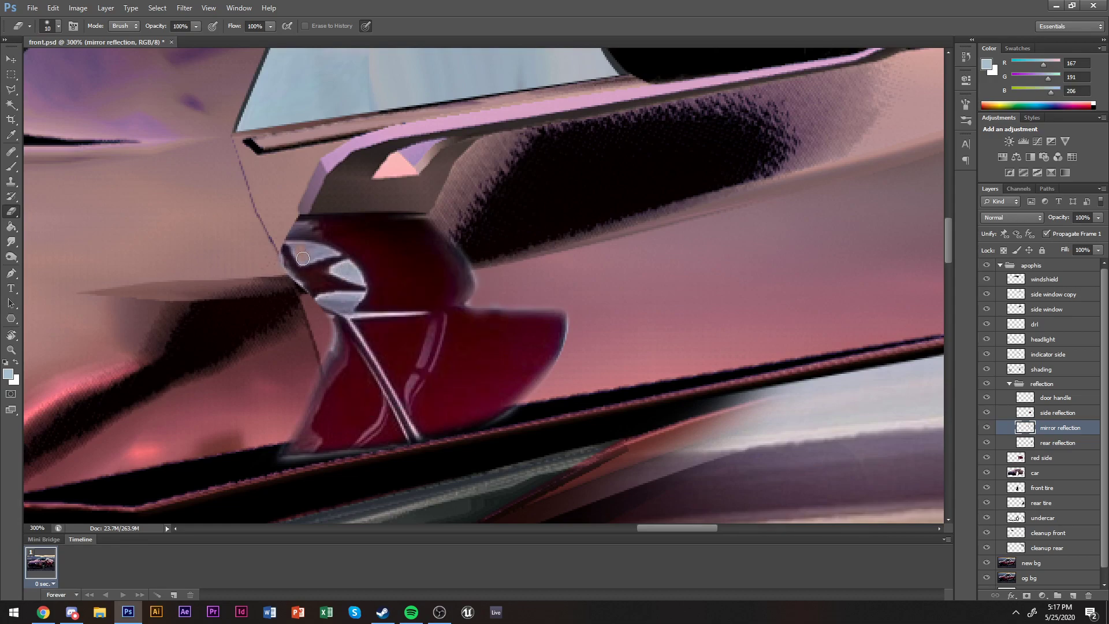
mouse_move(337, 267)
left_mouse_down()
mouse_move(342, 275)
mouse_move(338, 299)
left_mouse_up()
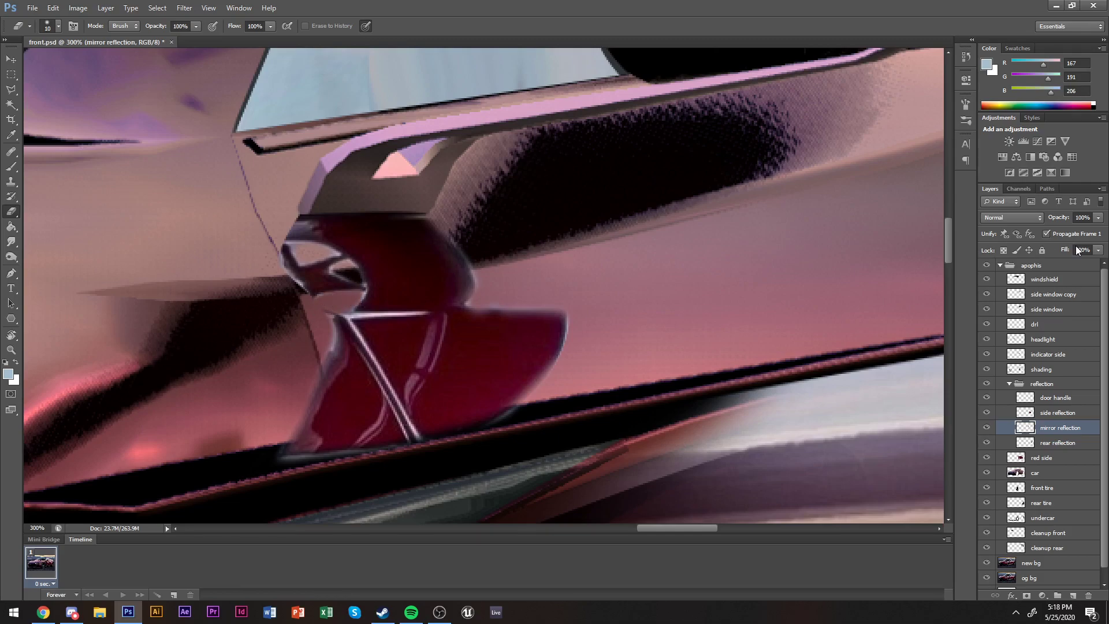
Set the mirror reflection layer to Darken blending and load its outline as a selection.
left_click(1011, 217)
left_click(1004, 260)
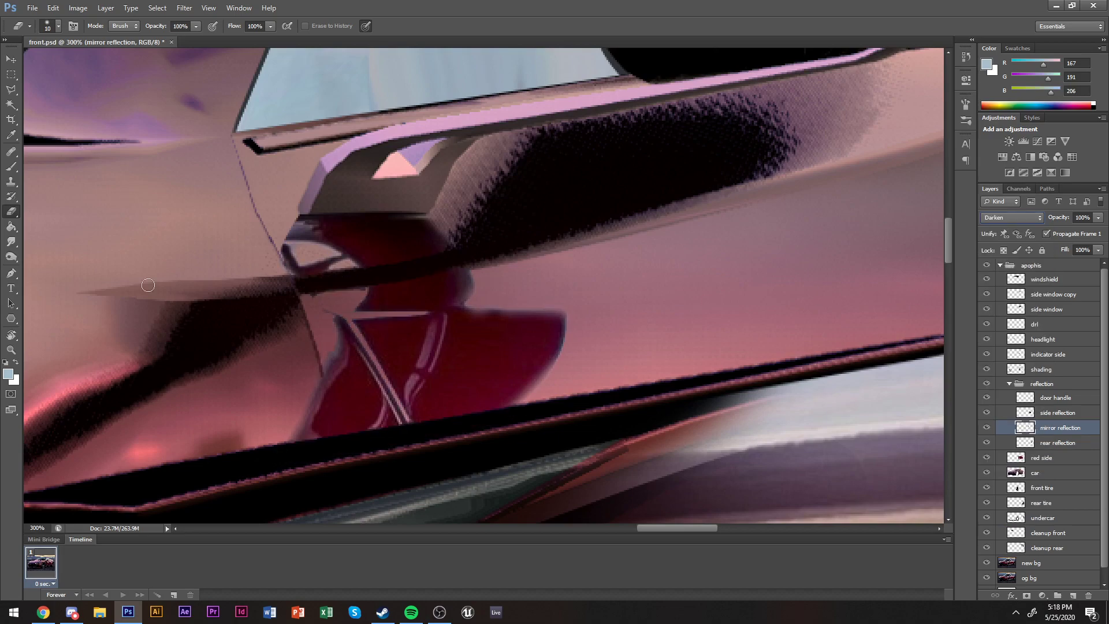
left_click(11, 59)
key("z")
left_click(1027, 428, "ctrl")
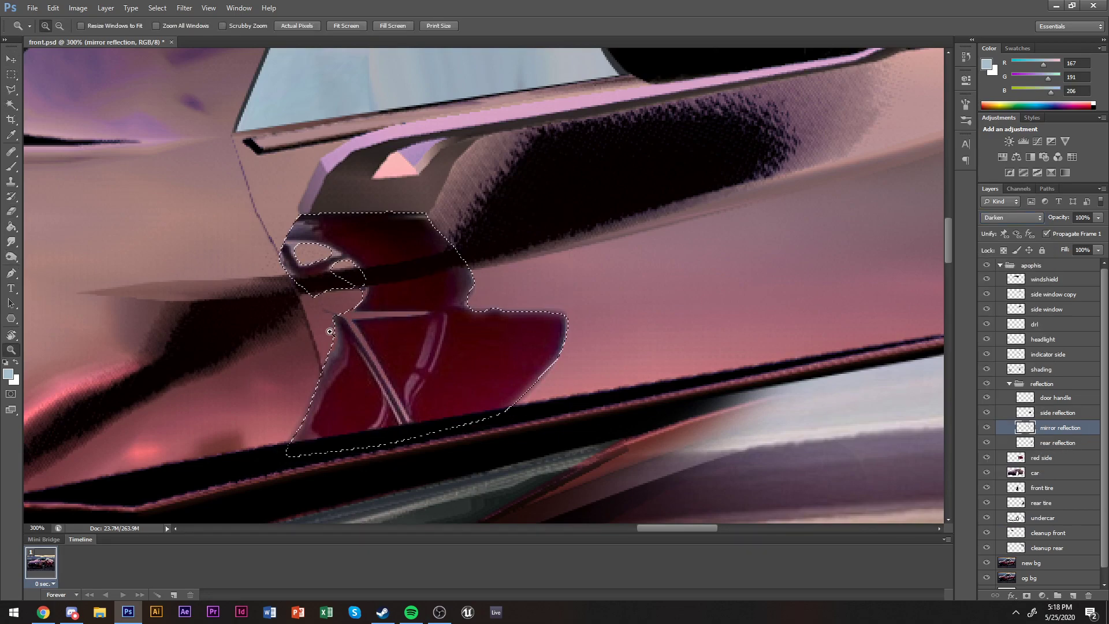
Paint over the diagonal panel line inside the mirror reflection with a sampled dark red and an 18 px brush.
key("b")
left_click(396, 362, "alt")
right_click(396, 362)
type("18")
key("Return")
mouse_move(348, 330)
left_mouse_down()
mouse_move(397, 405)
mouse_move(428, 405)
left_mouse_up()
Blend the remaining lower end of the panel line with resampled dark reds and deselect the reflection.
key("i")
left_click(428, 405)
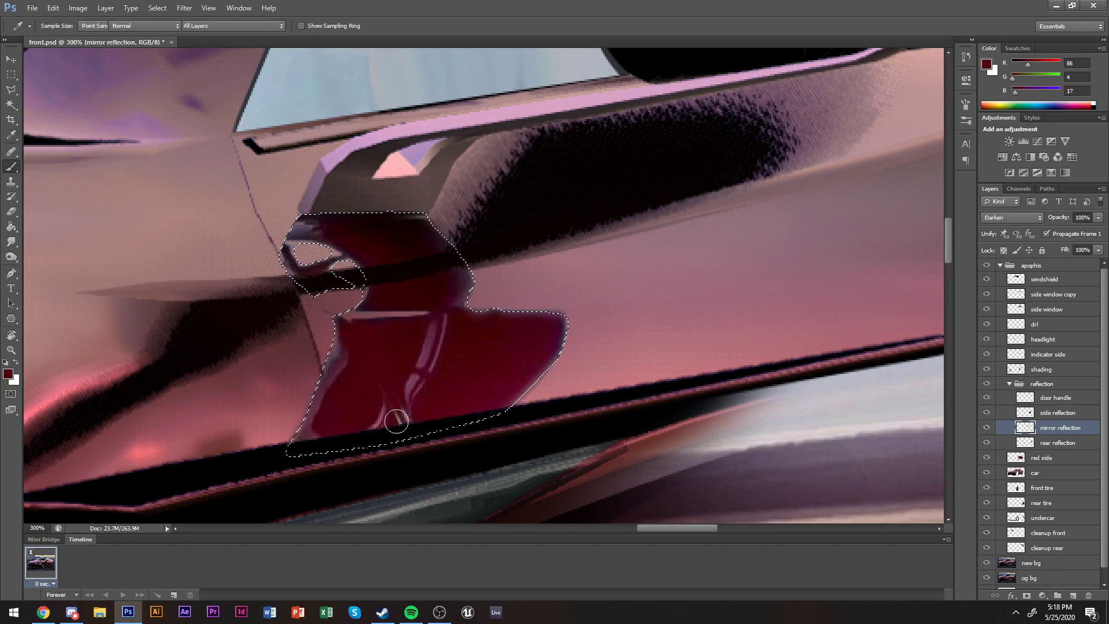
key("b")
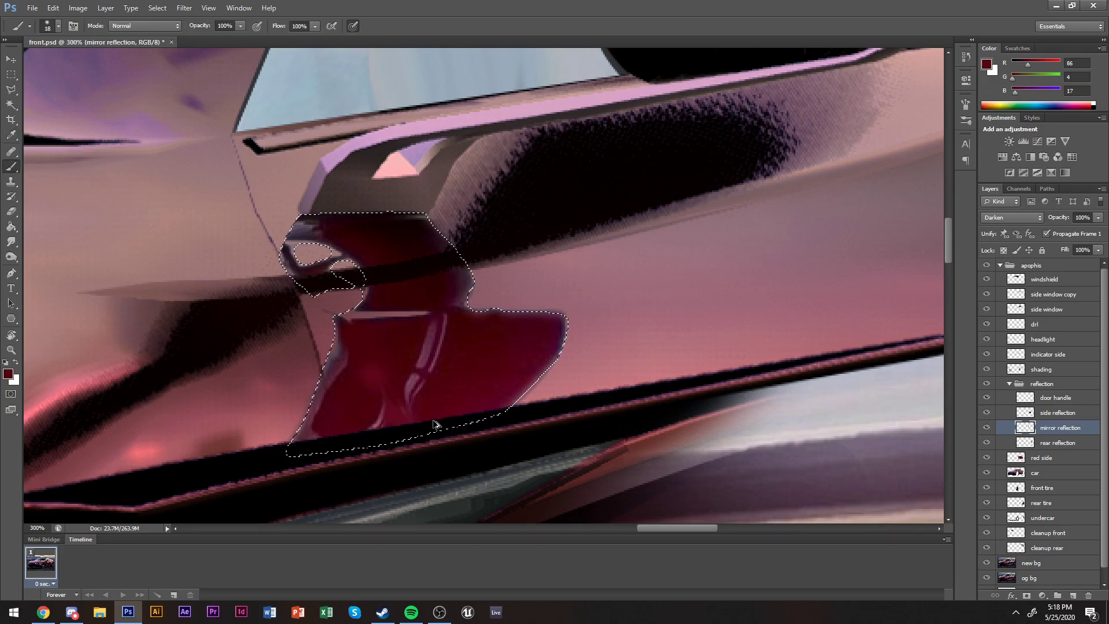
key("i")
left_click(392, 396)
key("b")
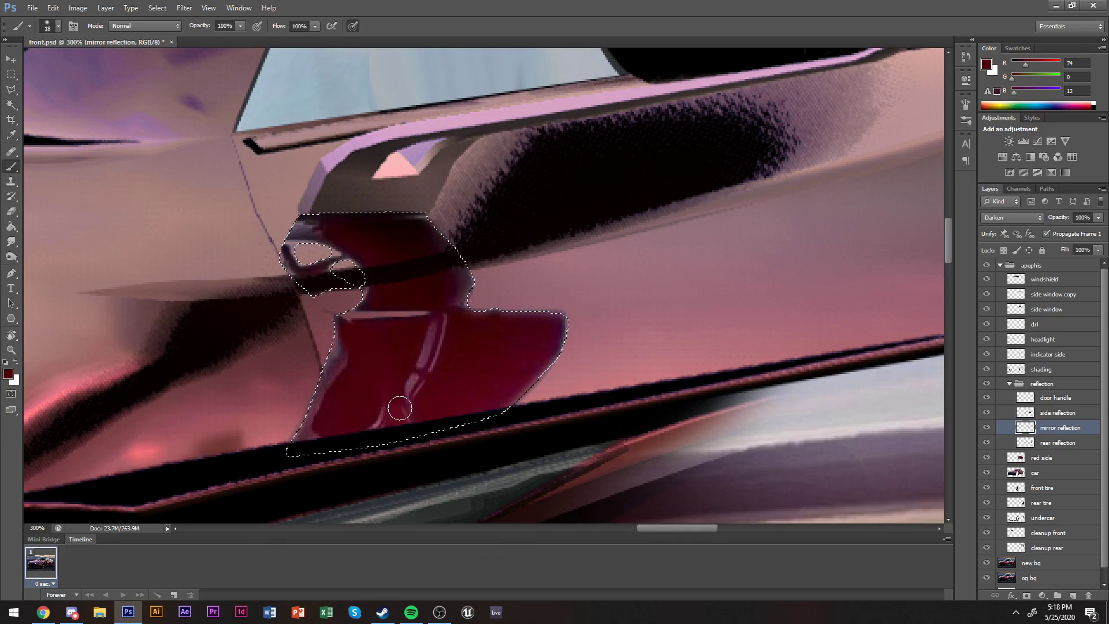
key("m")
left_click(616, 366)
Add a new layer named "cleanup" directly above the car layer.
scroll(616, 366, "down", 1)
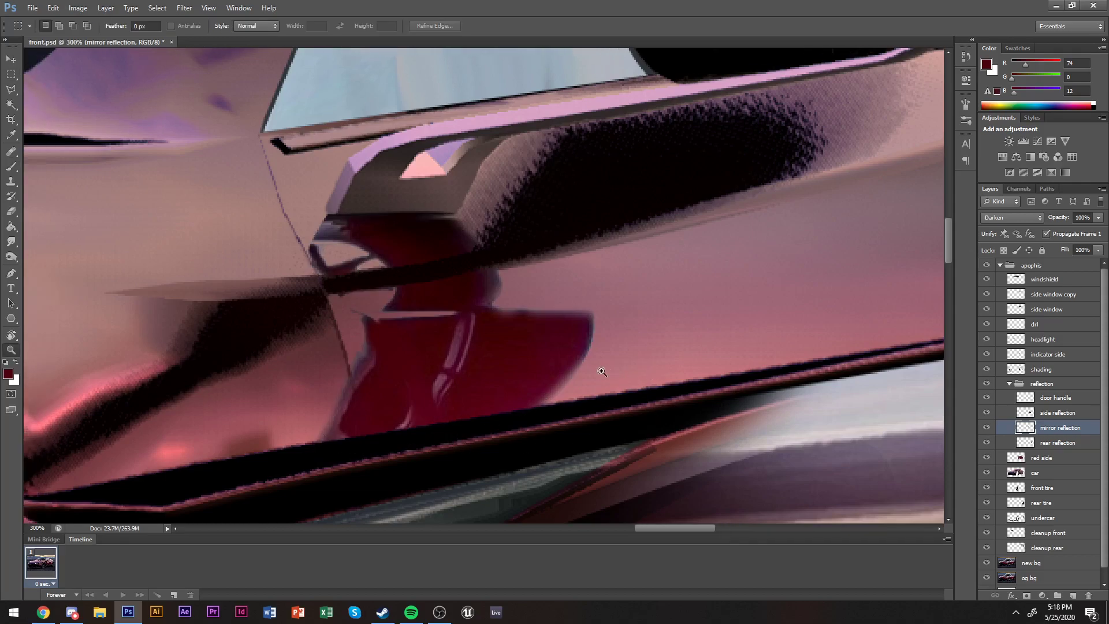
key("z")
left_click(1040, 474)
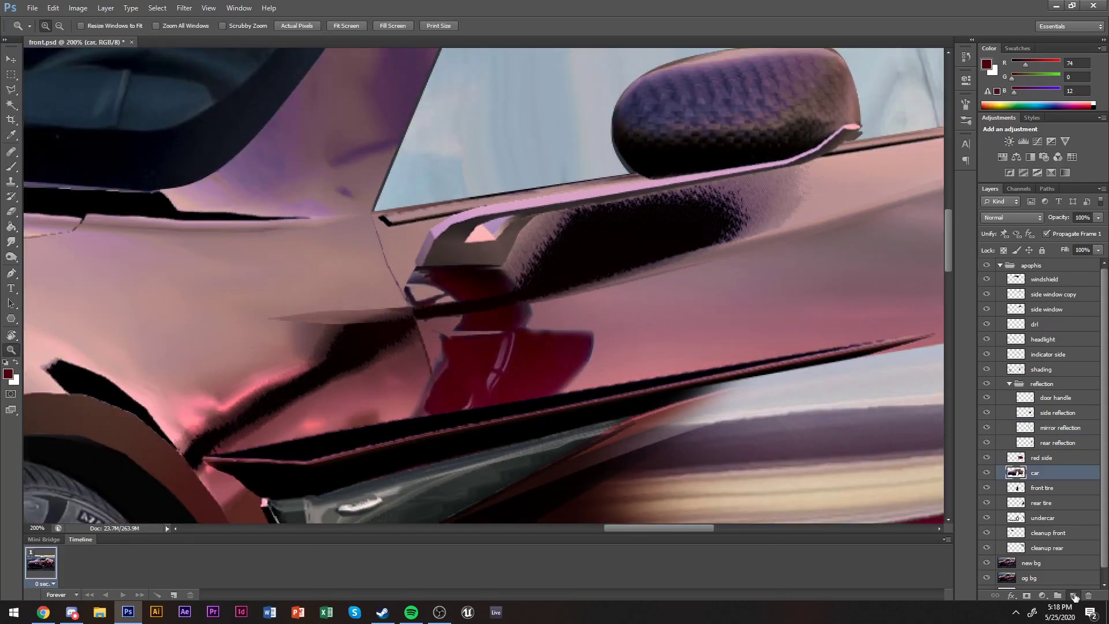
left_click(1072, 595)
double_click(1038, 472)
type("cleanup")
key("Return")
Try to cover the dark crease below the mirror on the cleanup layer with a sampled reddish brown (RGB 104, 54, 58).
key("m")
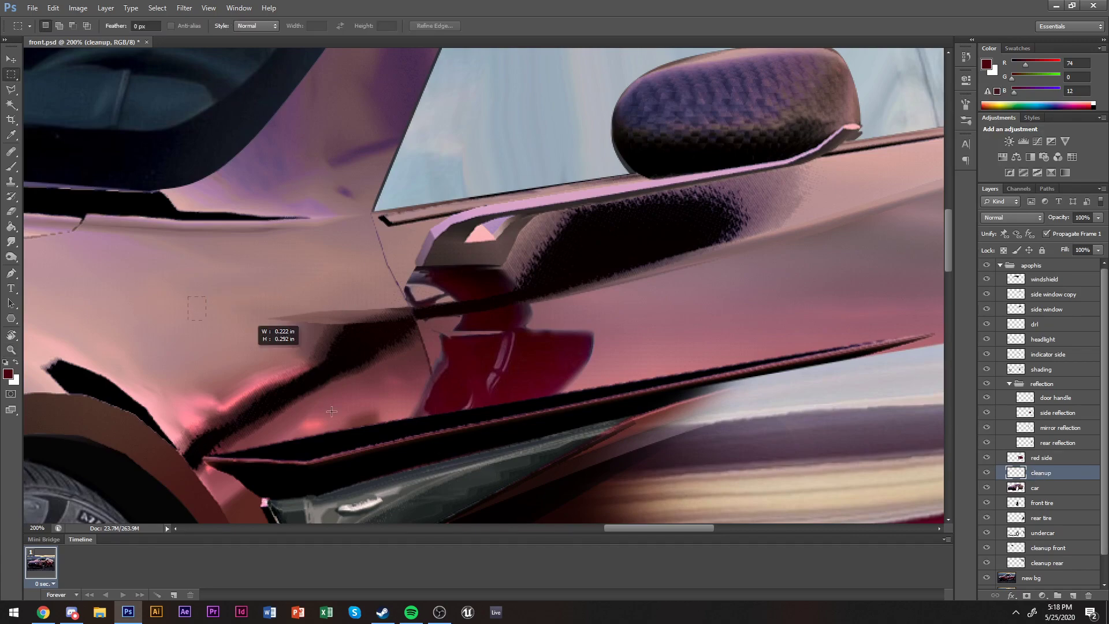
key("b")
left_click(371, 379, "alt")
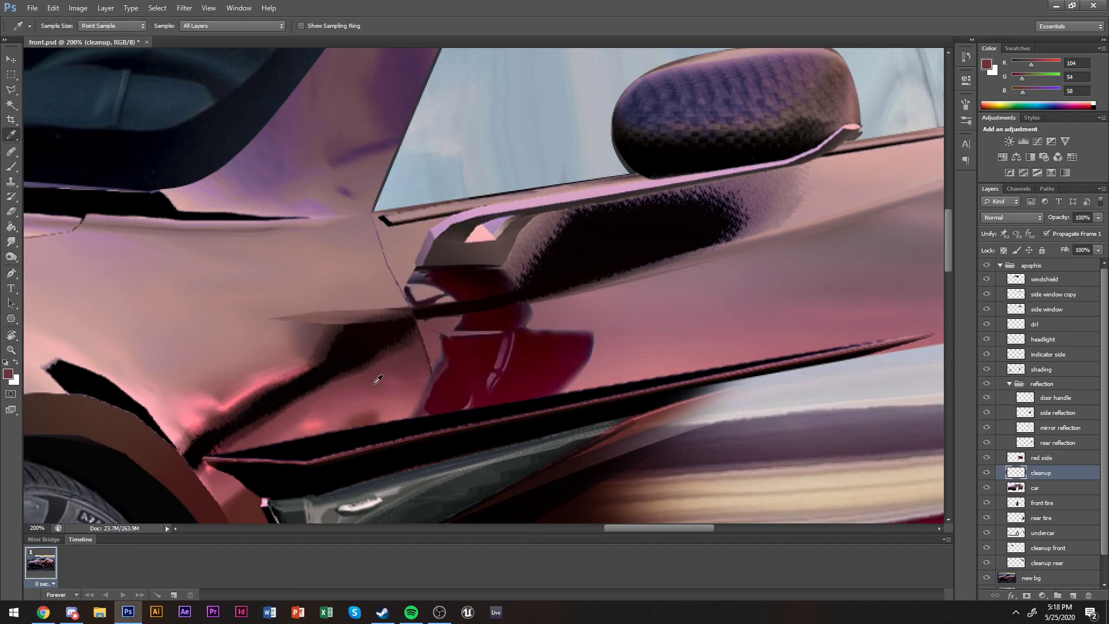
right_click(388, 385)
left_click(429, 485)
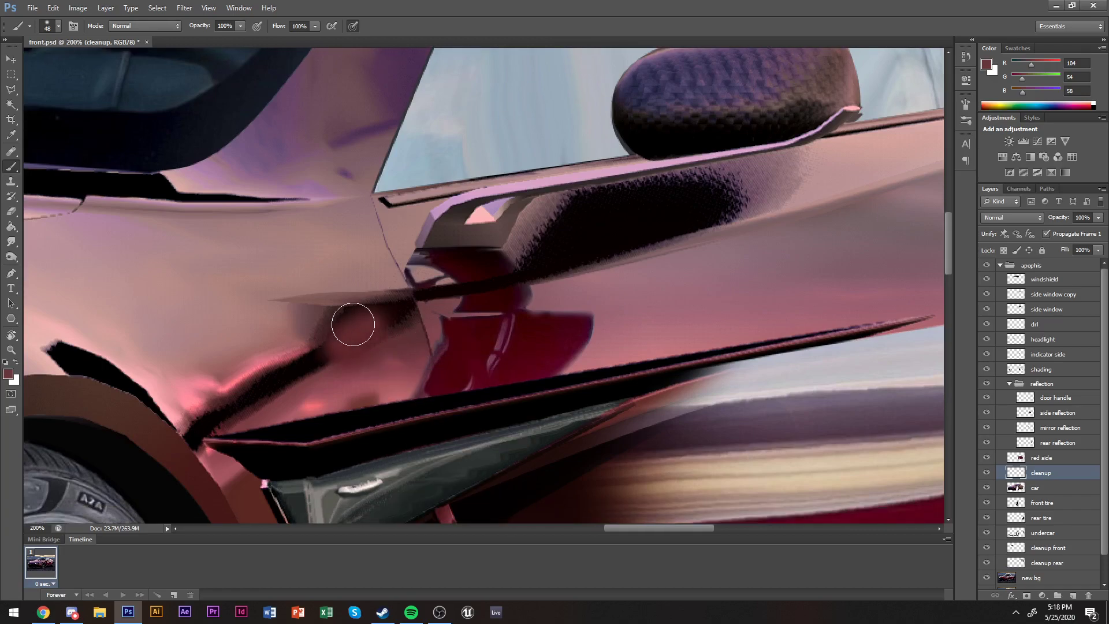
left_click_drag(339, 337, 413, 301)
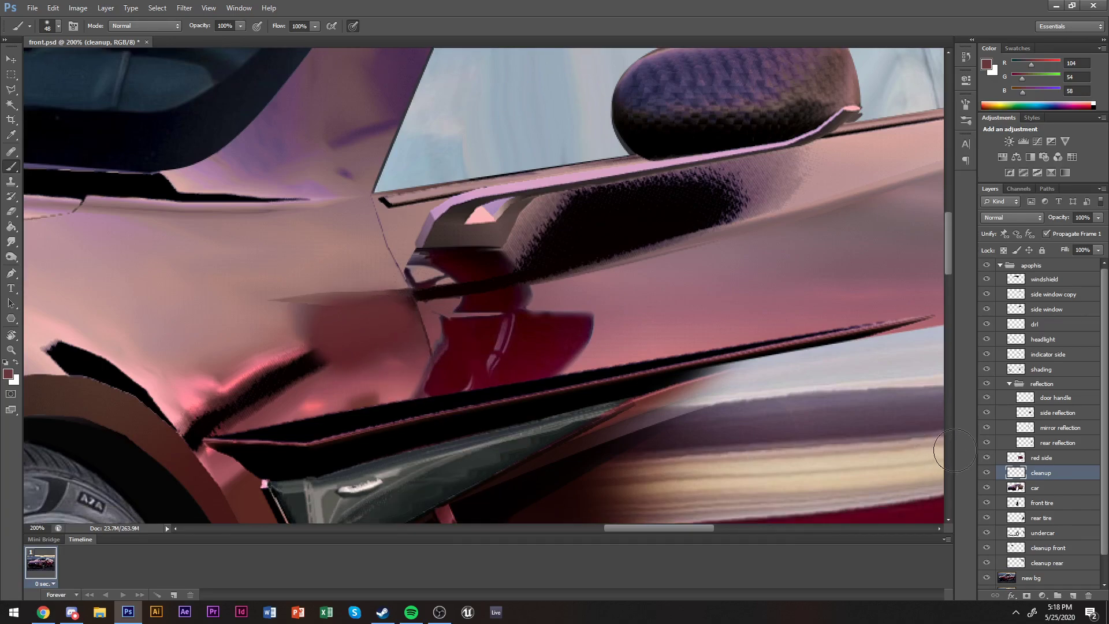
Hide the shading and red side layers to expose the car's base colours around the crease.
left_click(986, 369)
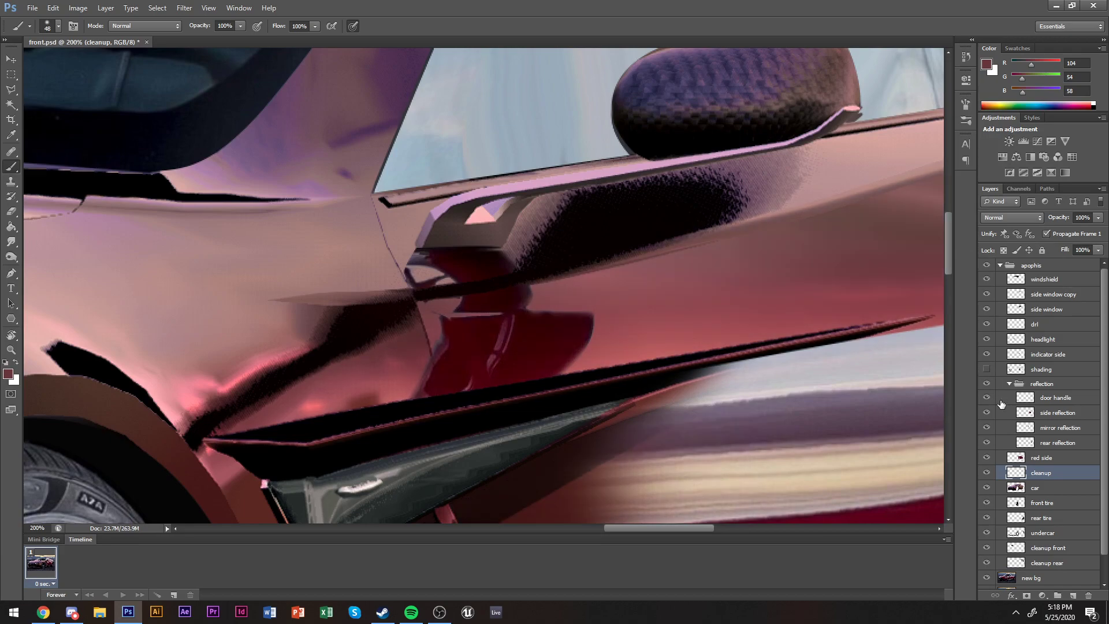
scroll(924, 422, "left", 3)
left_click(986, 457)
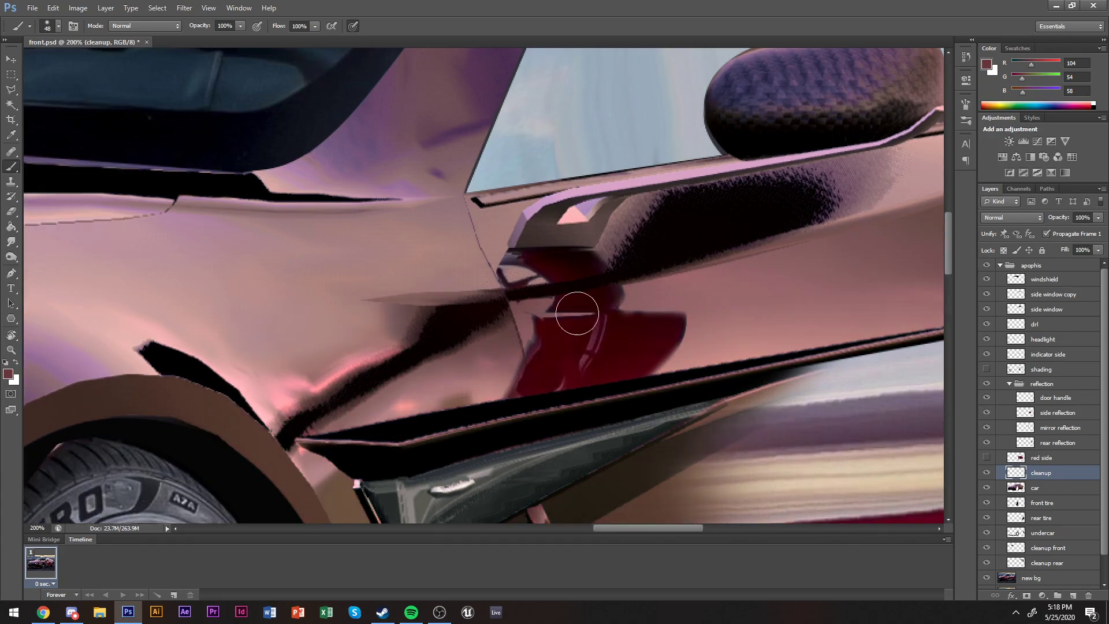
Paint a sampled reddish brown over the dark crease running from the mirror to the front wheel arch, limited to the car layer's outline.
left_click(498, 312, "alt")
mouse_move(494, 306)
left_mouse_down()
mouse_move(443, 362)
mouse_move(443, 319)
mouse_move(426, 340)
mouse_move(331, 382)
left_mouse_up()
left_click(1016, 488, "ctrl")
mouse_move(434, 372)
left_mouse_down()
mouse_move(334, 401)
mouse_move(297, 428)
mouse_move(272, 431)
left_mouse_up()
Cover the black crease above the front wheel arch with a sampled light pink (RGB 234, 181, 175) and a 19 px brush.
left_click(242, 379, "alt")
left_click_drag(145, 347, 197, 361)
key("ctrl+z")
right_click(225, 341)
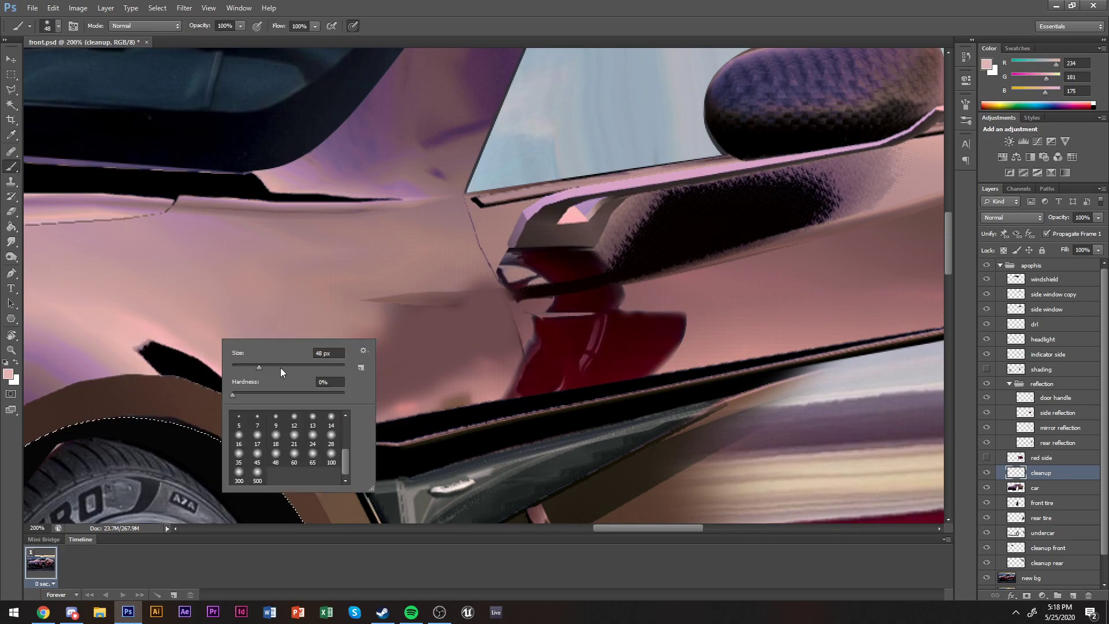
key("shift+Tab")
type("19")
key("Return")
mouse_move(193, 358)
left_mouse_down()
mouse_move(147, 358)
mouse_move(254, 400)
left_mouse_up()
mouse_move(156, 362)
left_mouse_down()
mouse_move(227, 383)
mouse_move(277, 426)
left_mouse_up()
Blend the painted area at the wheel arch's rear edge with resampled pinks and reddish browns.
left_click(277, 397, "alt")
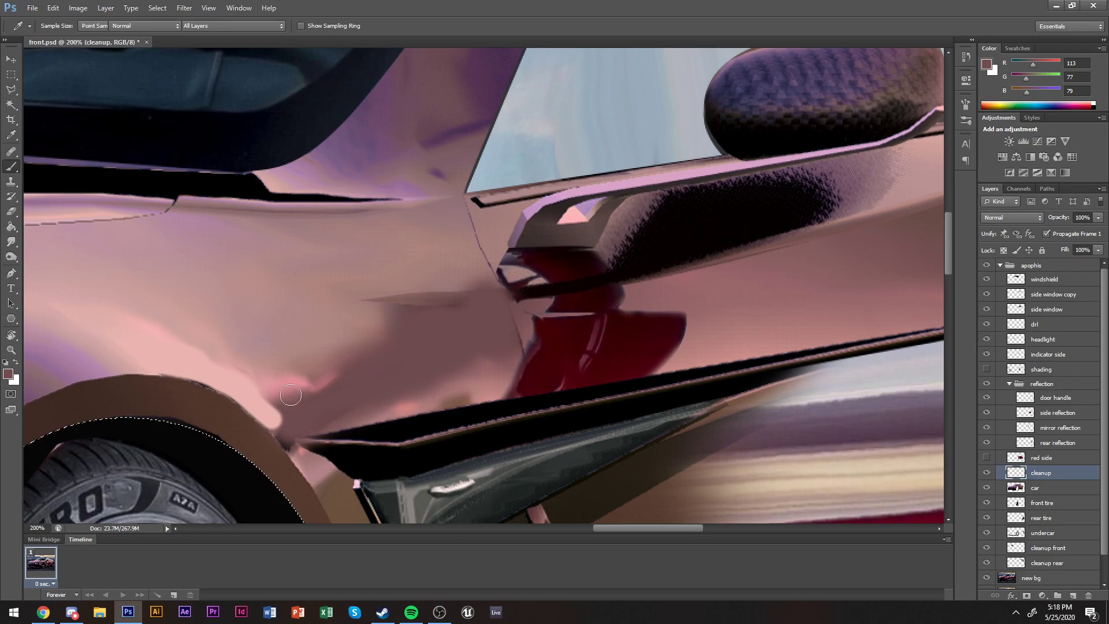
right_click(270, 393)
key("Return")
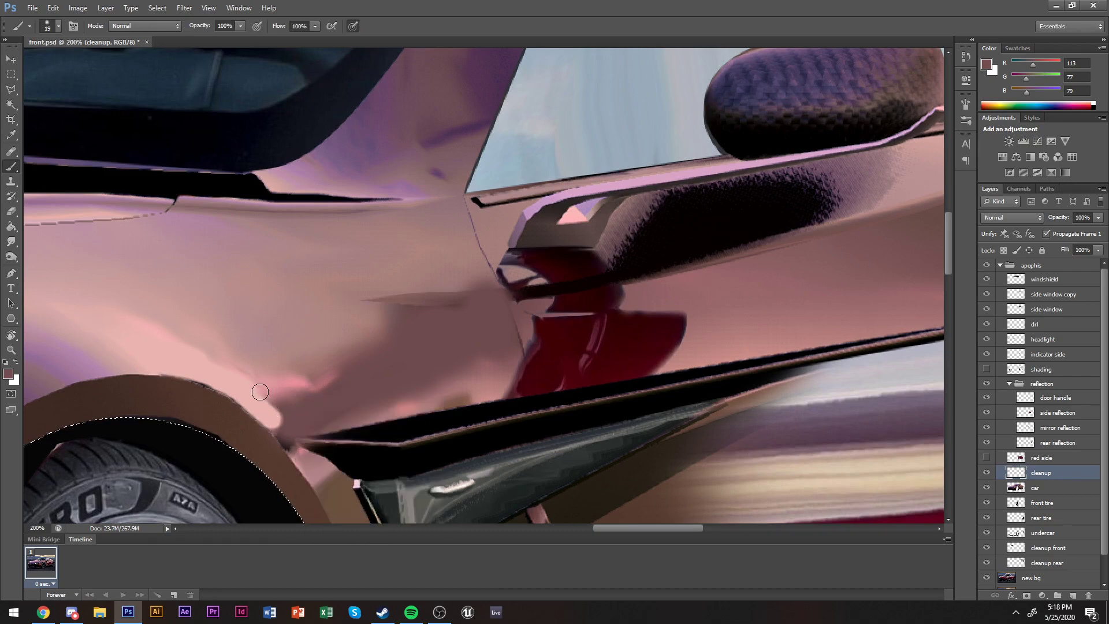
left_click(254, 387, "alt")
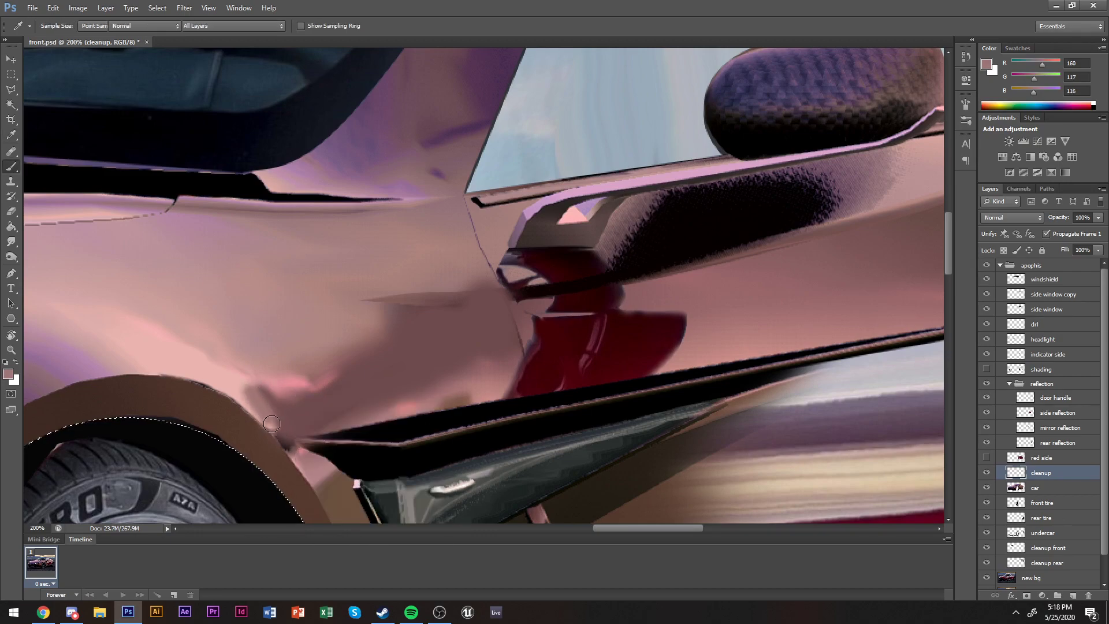
left_click(267, 390, "alt")
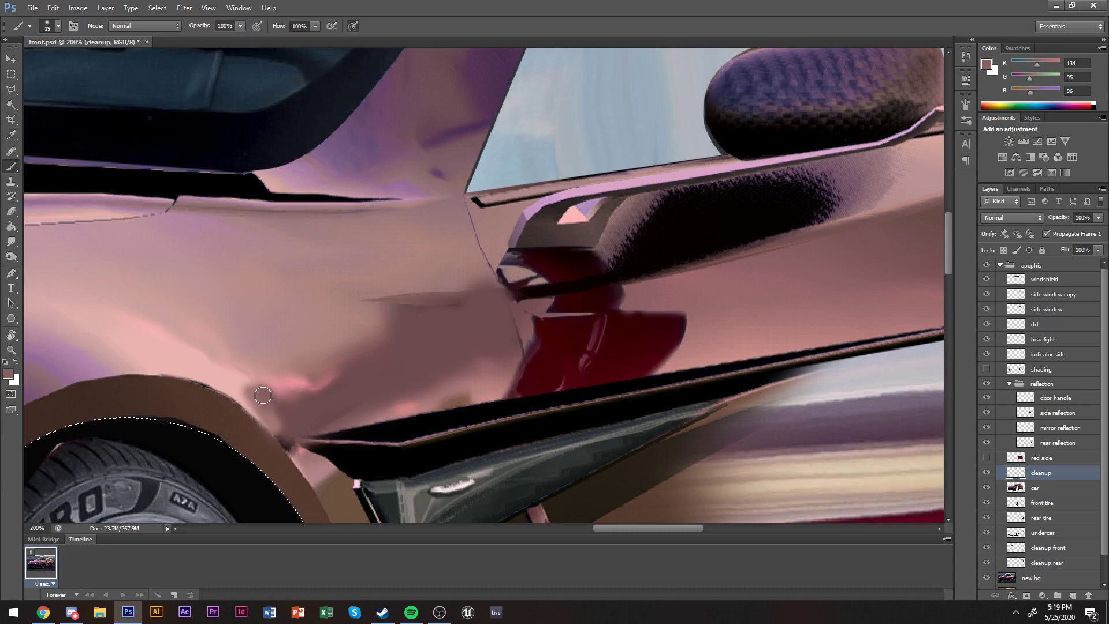
left_click(258, 389, "alt")
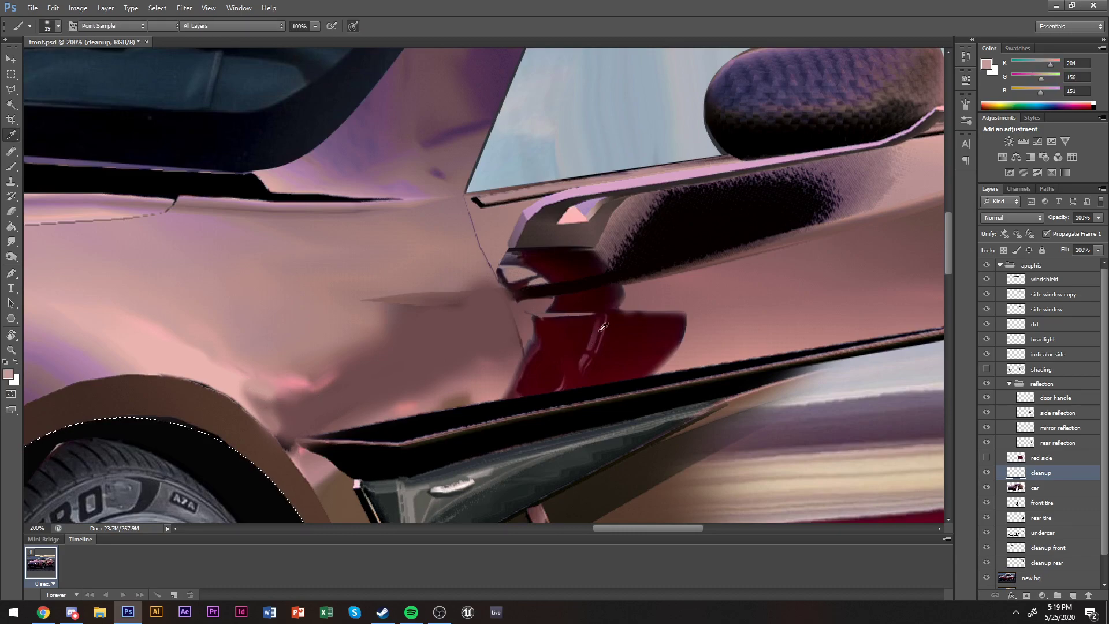
left_click(267, 480, "alt")
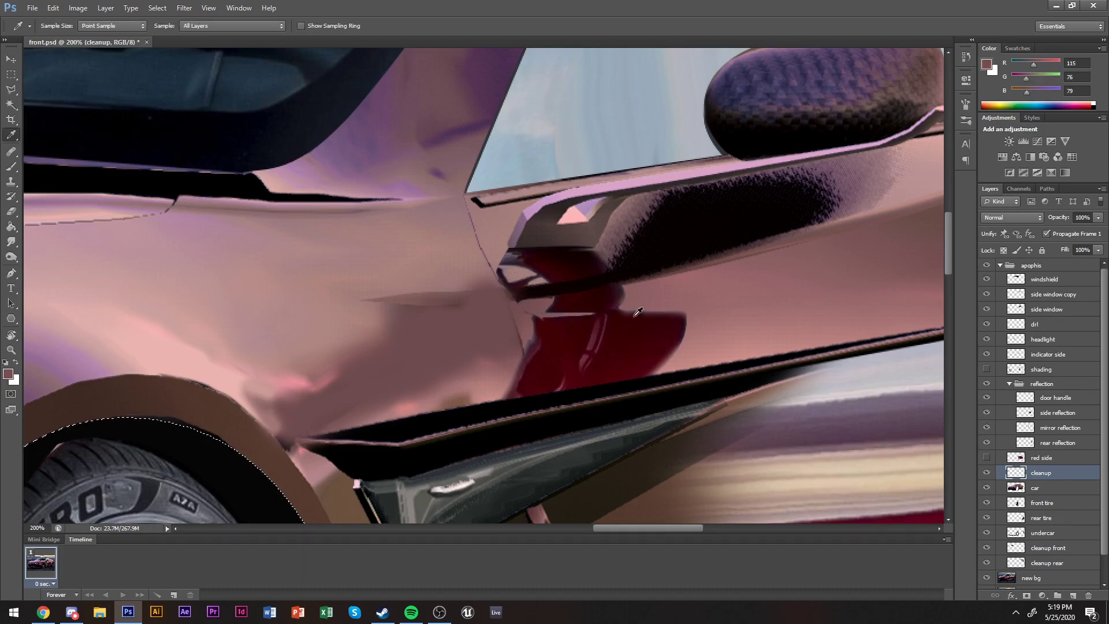
Hide the reflection group and paint over the dark line beneath the mirror arm with reddish brown (RGB 115, 76, 79).
left_click(986, 384)
left_click(500, 292)
key("b")
mouse_move(548, 291)
left_mouse_down()
mouse_move(724, 258)
mouse_move(529, 288)
mouse_move(775, 272)
mouse_move(811, 239)
left_mouse_up()
Fill the black patch on the door under the side mirror with a sampled dusty pink (RGB 184, 145, 147).
scroll(751, 283, "right", 4)
scroll(705, 290, "up", 1)
left_click(681, 256, "alt")
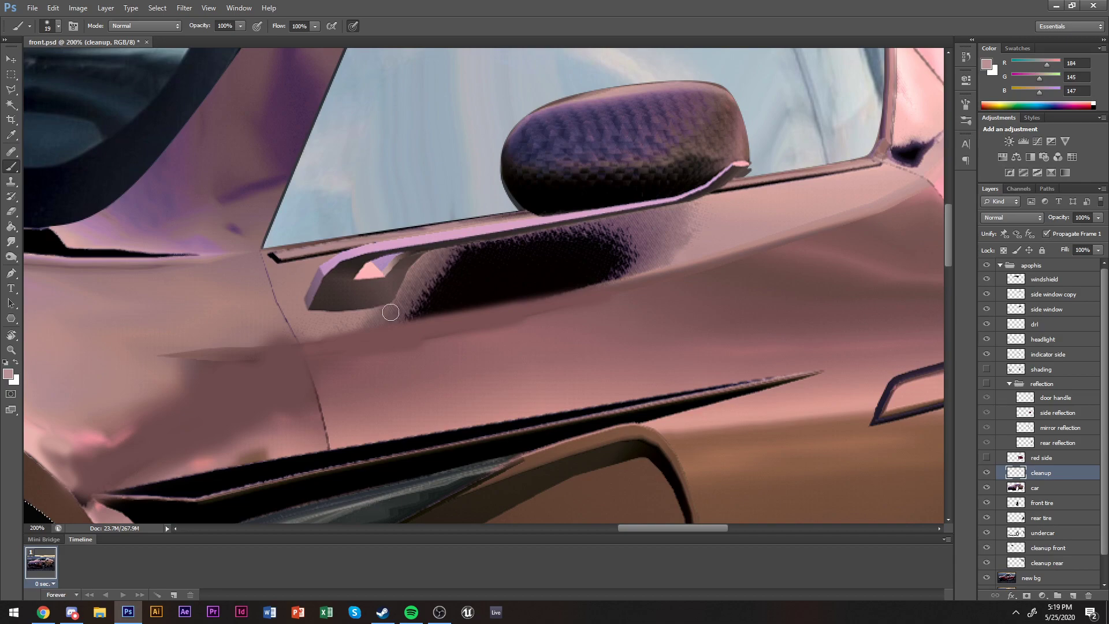
mouse_move(364, 324)
left_mouse_down()
mouse_move(399, 306)
mouse_move(445, 254)
left_mouse_up()
right_click(689, 218)
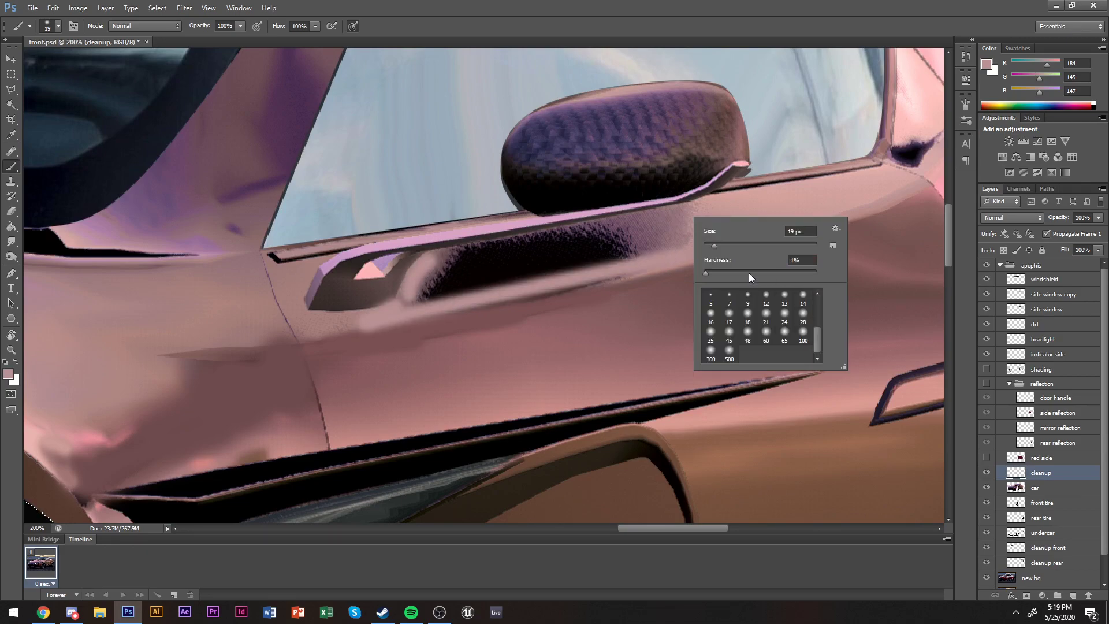
key("Return")
left_click(705, 212, "shift")
mouse_move(705, 212)
left_mouse_down()
mouse_move(637, 234)
mouse_move(691, 239)
mouse_move(412, 302)
mouse_move(426, 280)
mouse_move(626, 240)
mouse_move(590, 244)
left_mouse_up()
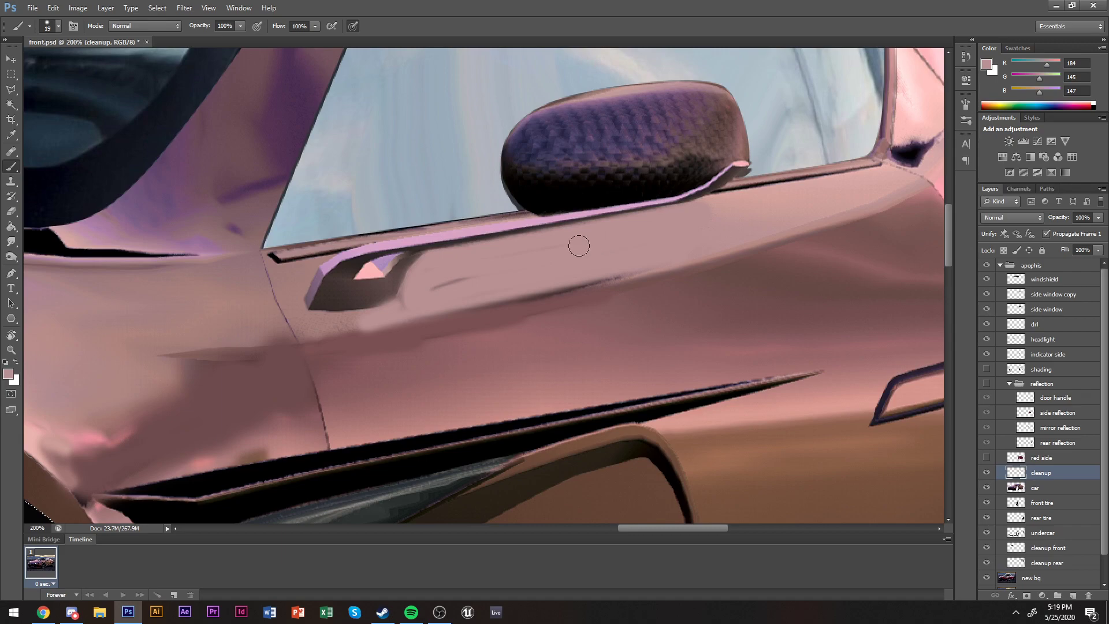
left_click_drag(436, 279, 489, 267)
left_click_drag(629, 264, 662, 267)
key("ctrl+z")
key("ctrl+z")
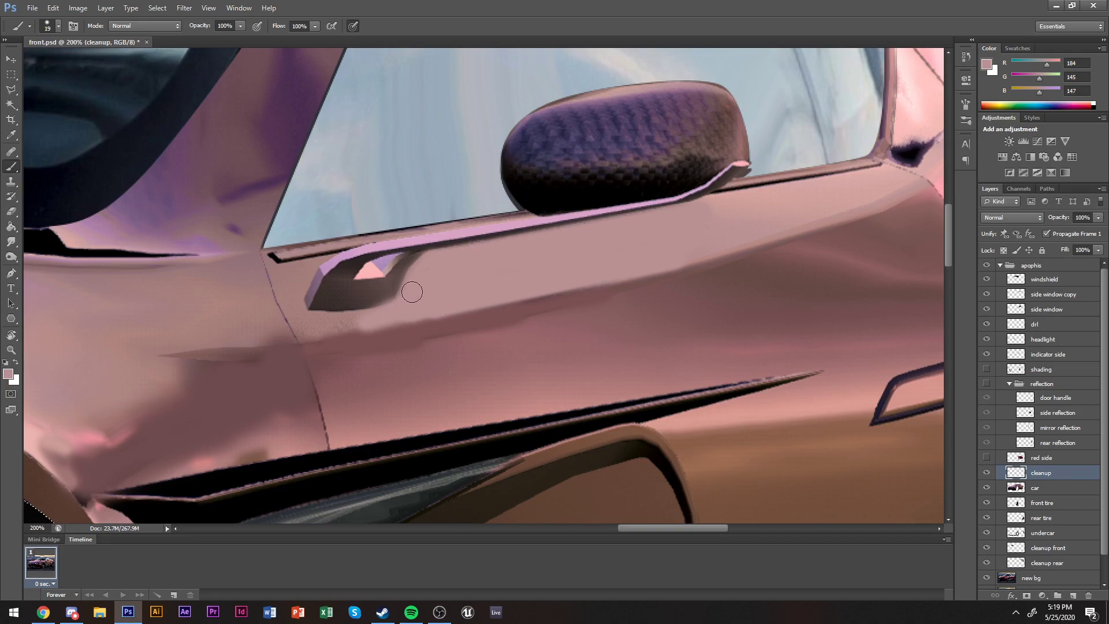
Trim the dusty pink paint around the mirror arm's base with an 18 px eraser.
key("e")
right_click(362, 310)
left_click(427, 414)
key("Return")
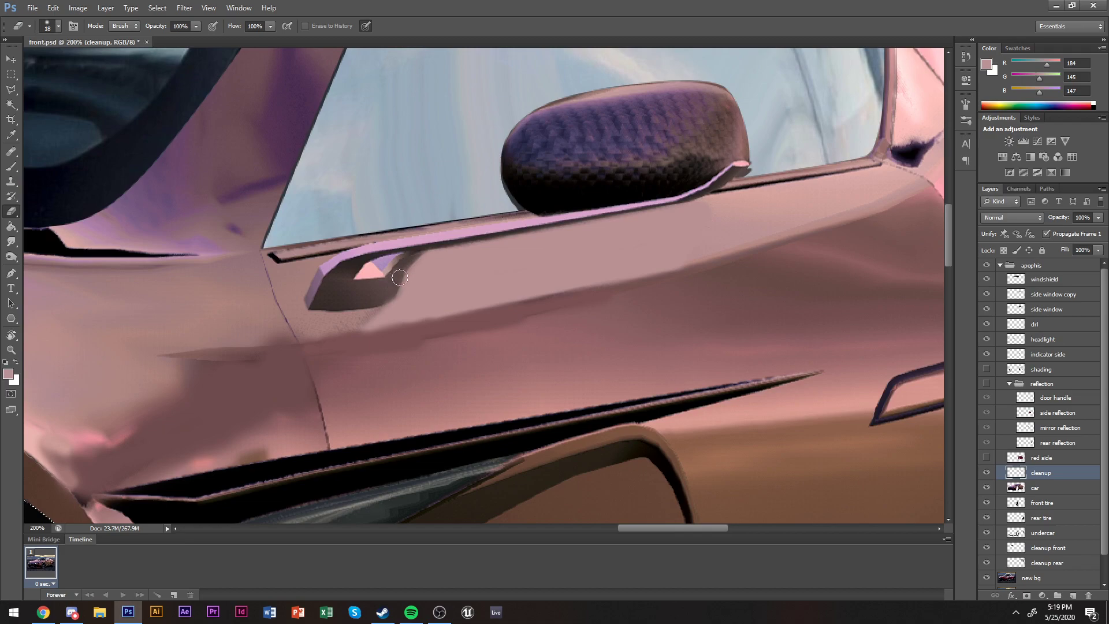
Clear the selection and show the red side, shading and reflection layers again.
key("z")
key("ctrl+minus")
key("ctrl+minus")
key("m")
key("ctrl+d")
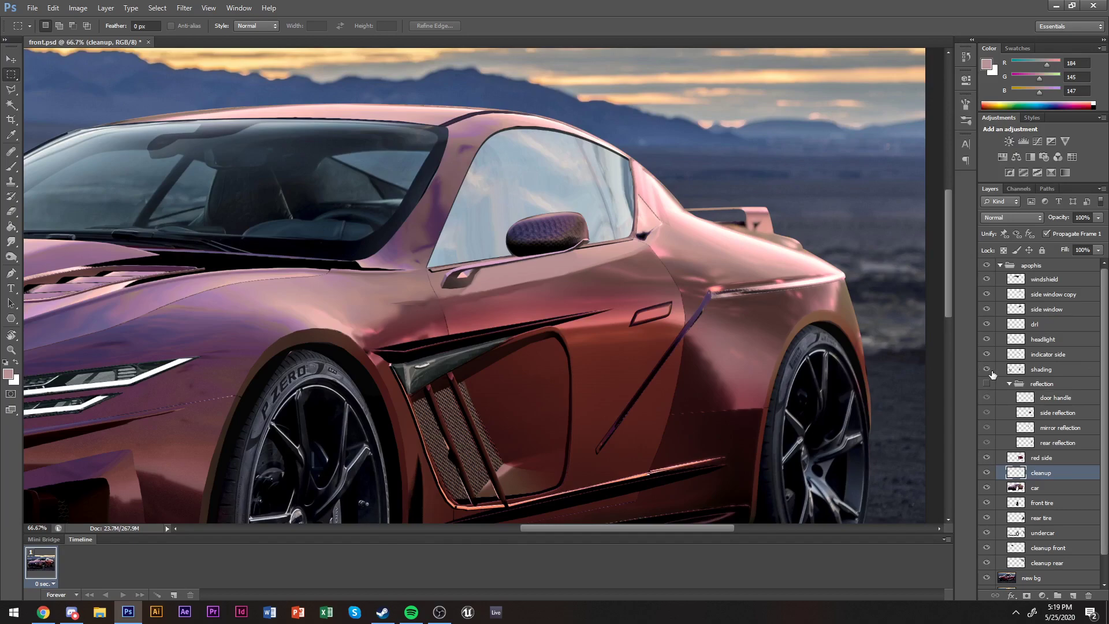
left_click(986, 383)
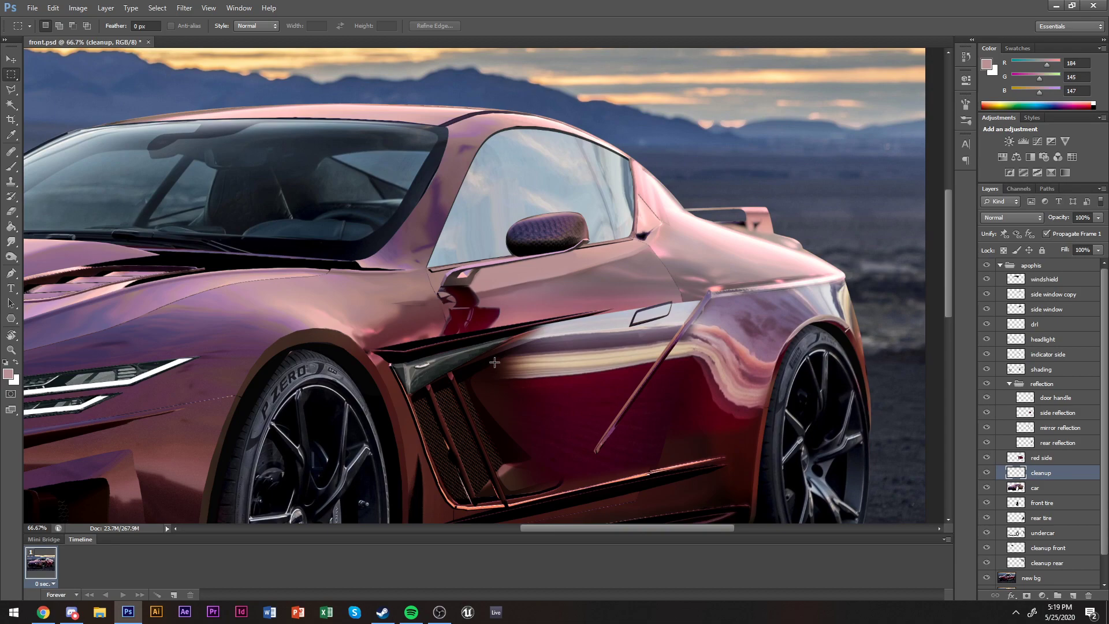
Darken the base of the mirror arm with black on the shading layer.
key("z")
left_click(487, 317, "alt")
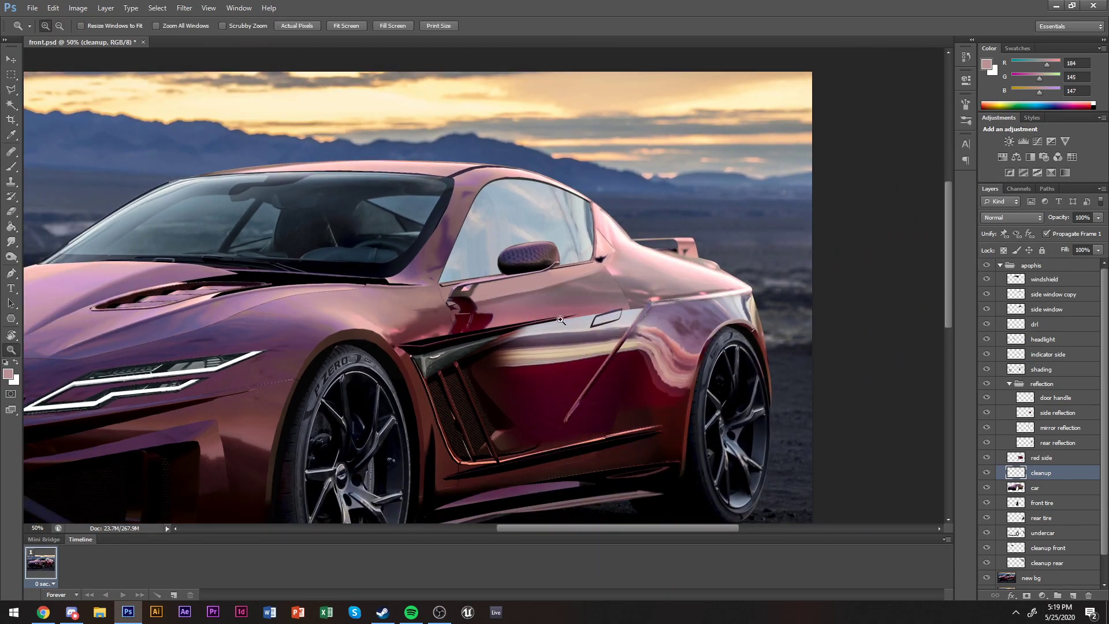
left_click(1034, 368)
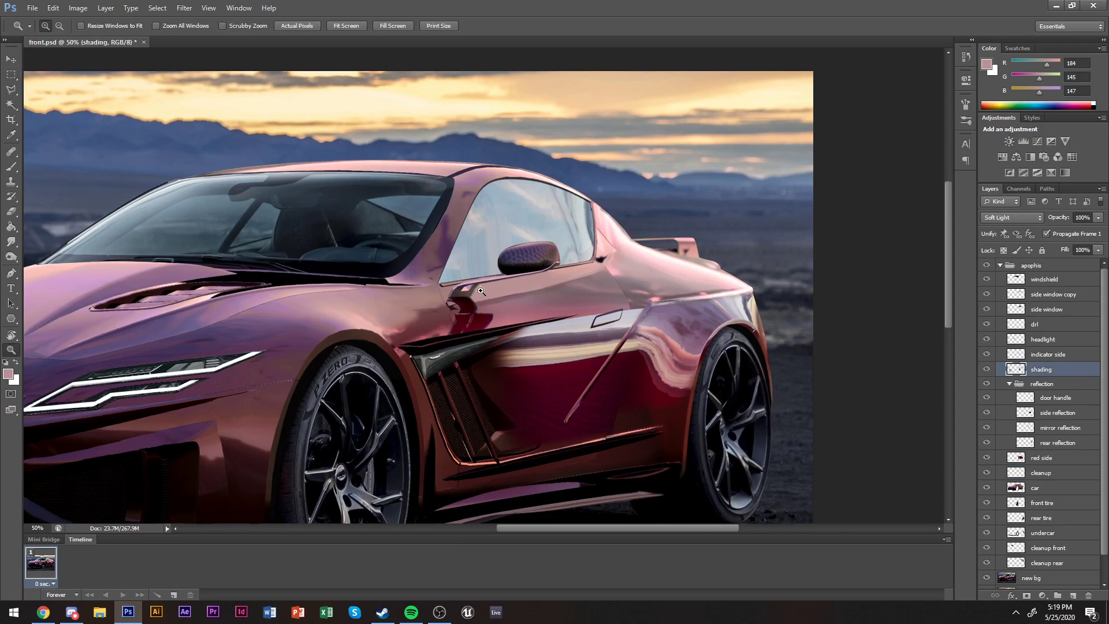
left_click(481, 291)
key("b")
key("d")
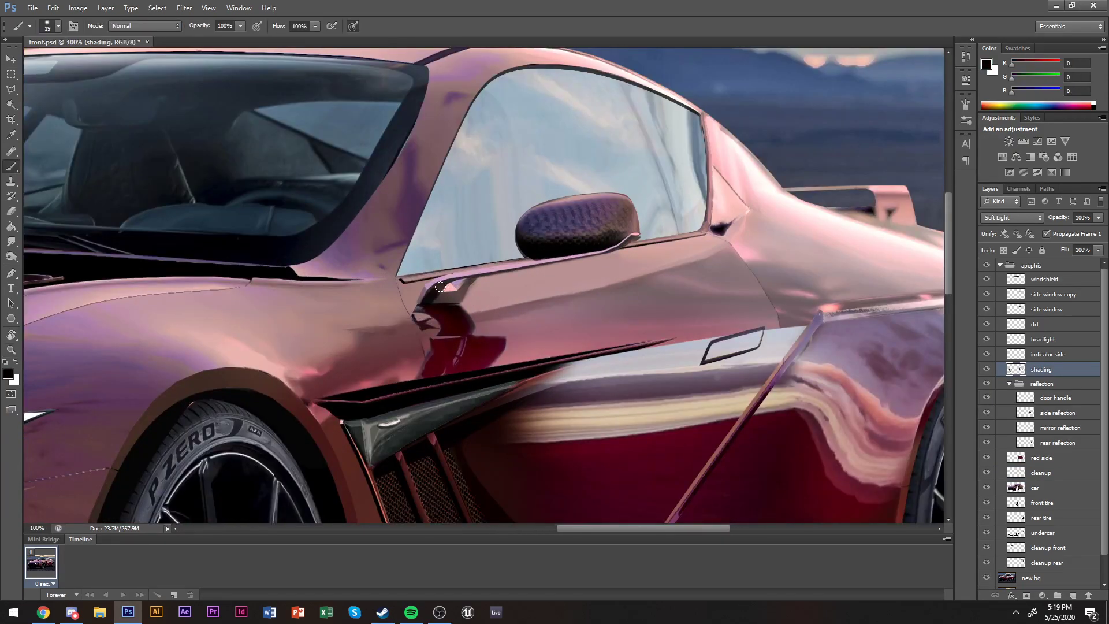
left_click_drag(437, 295, 440, 299)
Refine the black shading along the mirror arm under the mirror with 9 px and 13 px brushes.
right_click(621, 245)
left_click(679, 350)
left_click(531, 260)
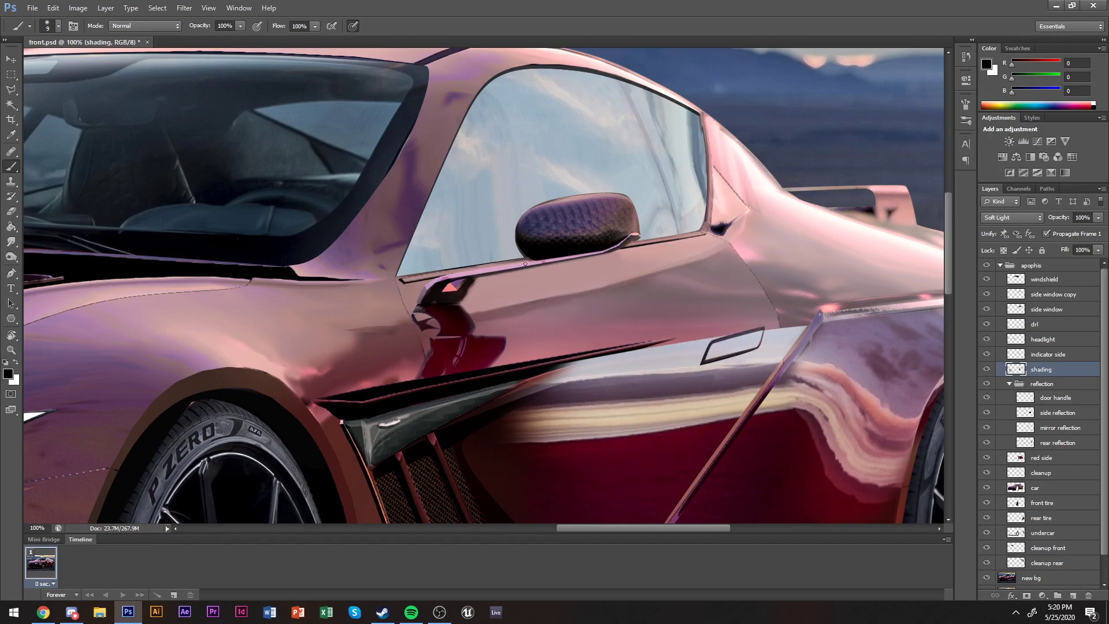
right_click(598, 294)
left_click(665, 366)
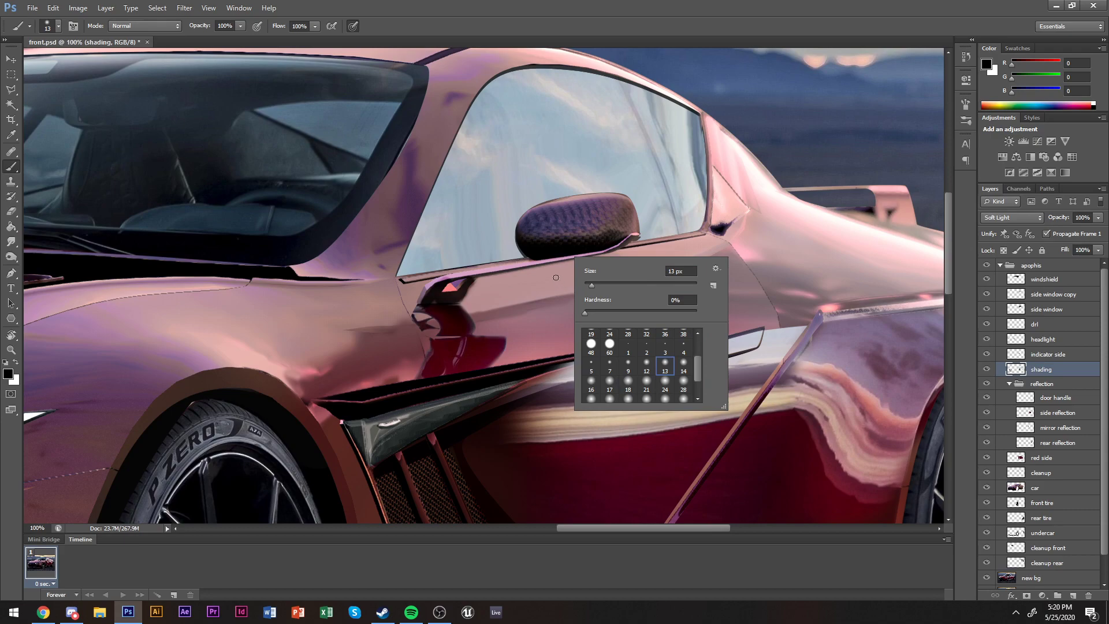
left_click(524, 262)
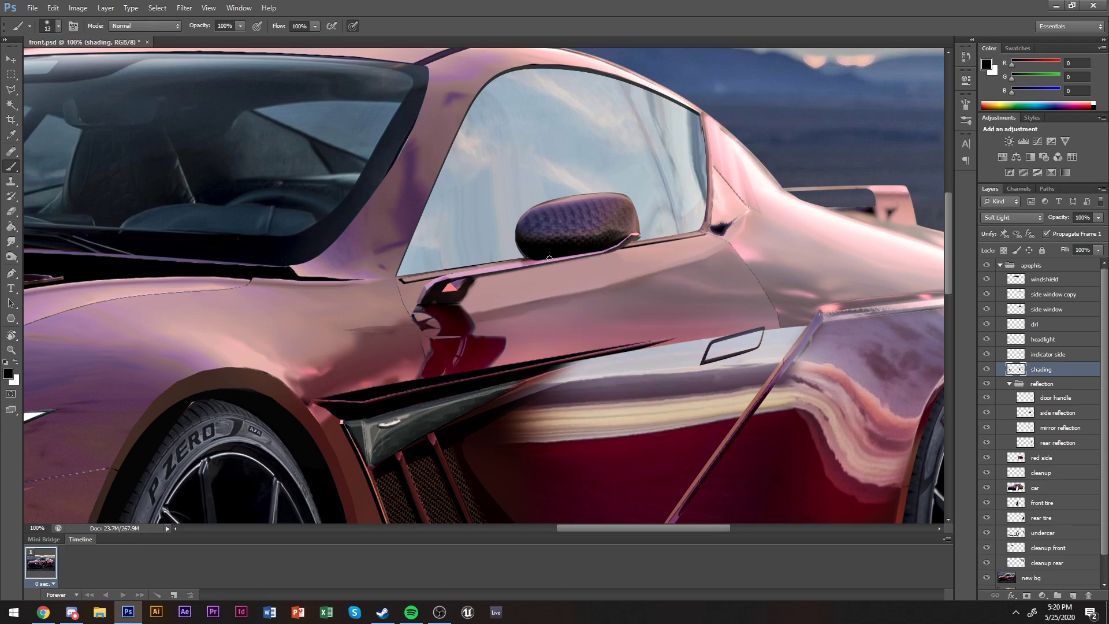
key("e")
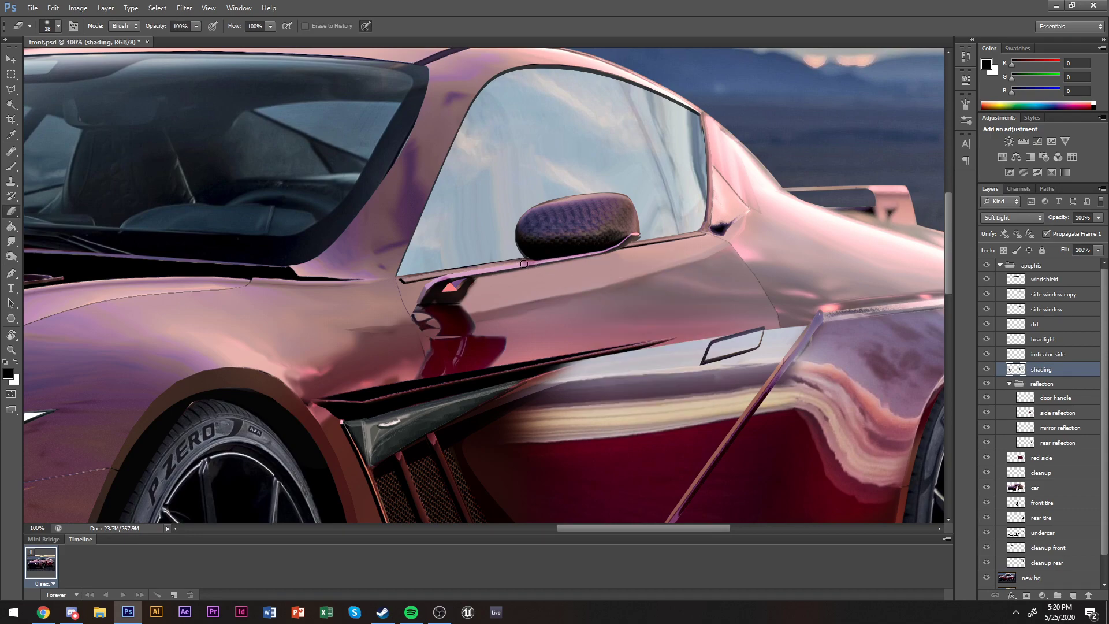
Check the livestream page and its chat in the browser, and return to Photoshop to view the whole picture.
key("z")
left_click(781, 359, "alt")
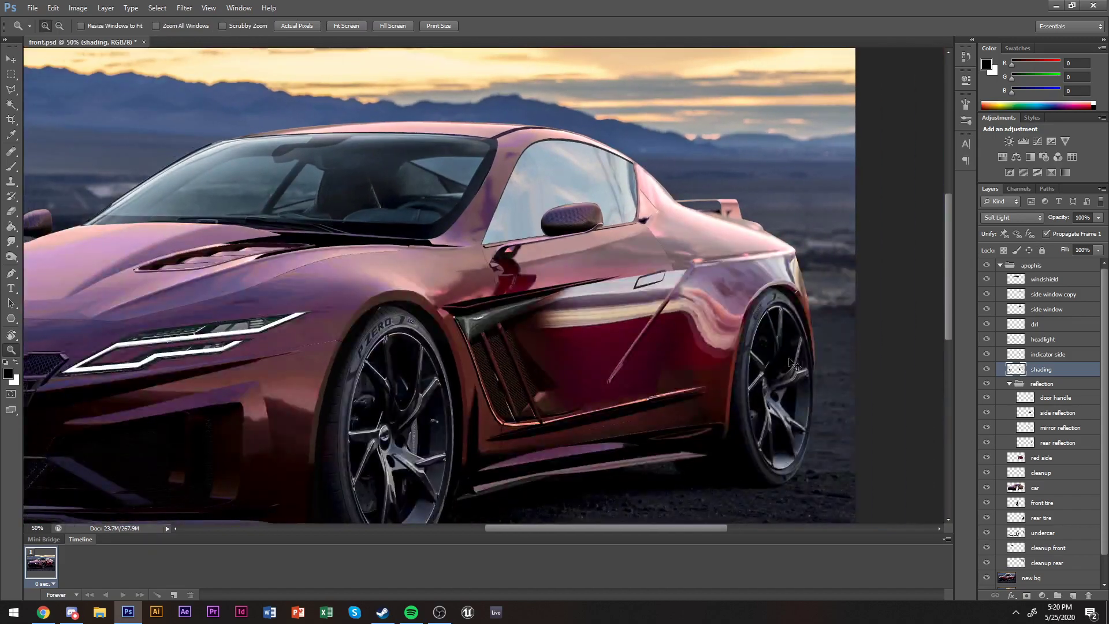
key("alt+Tab")
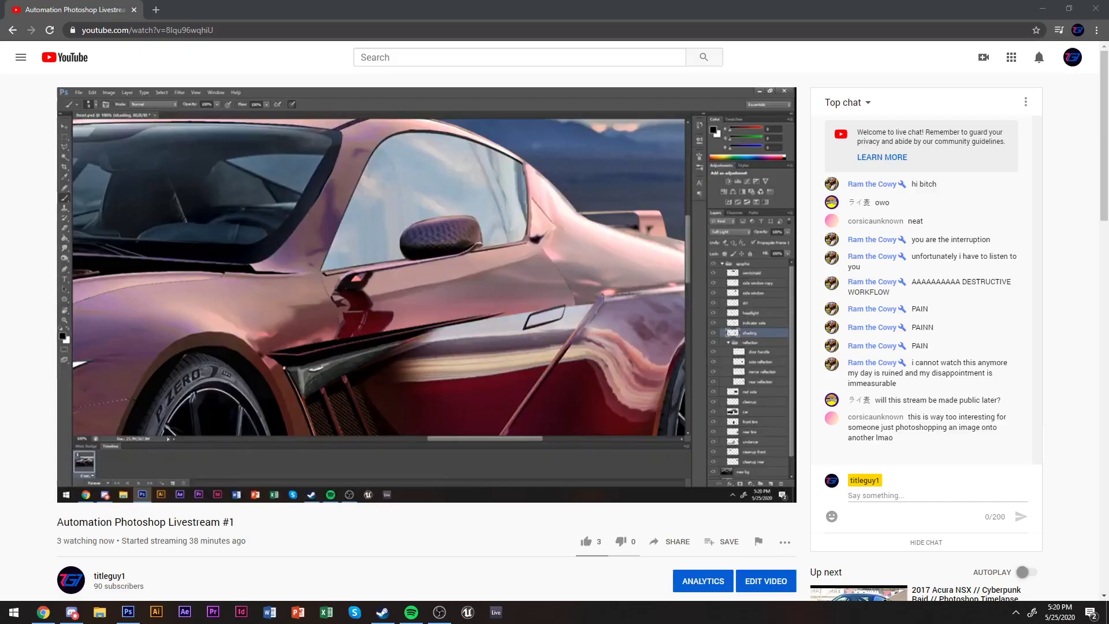
key("alt+Tab")
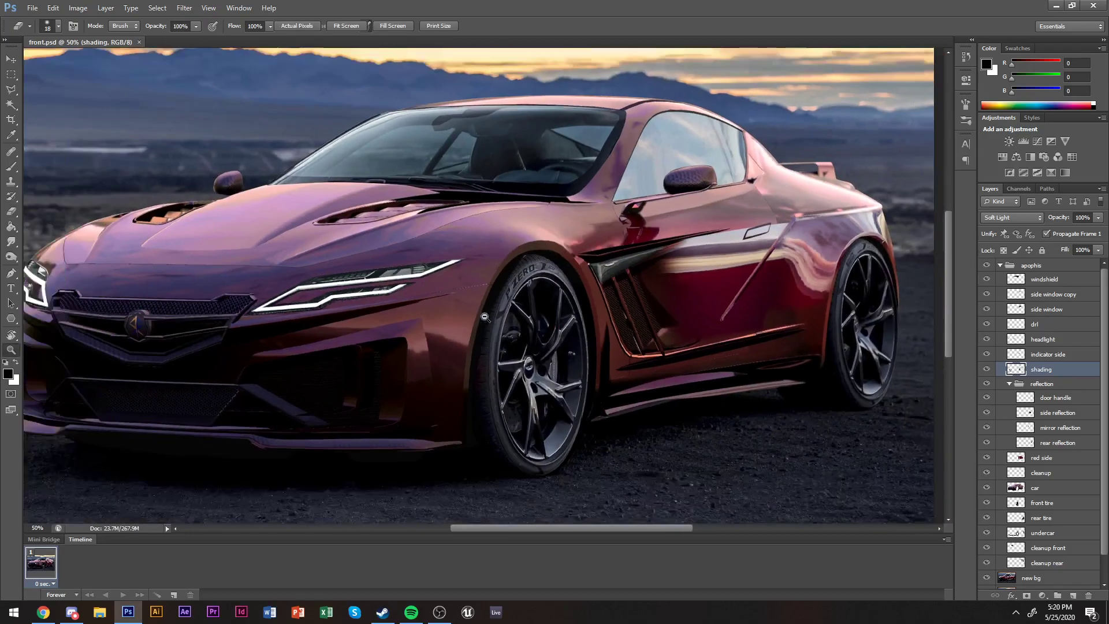
left_click(484, 317, "alt")
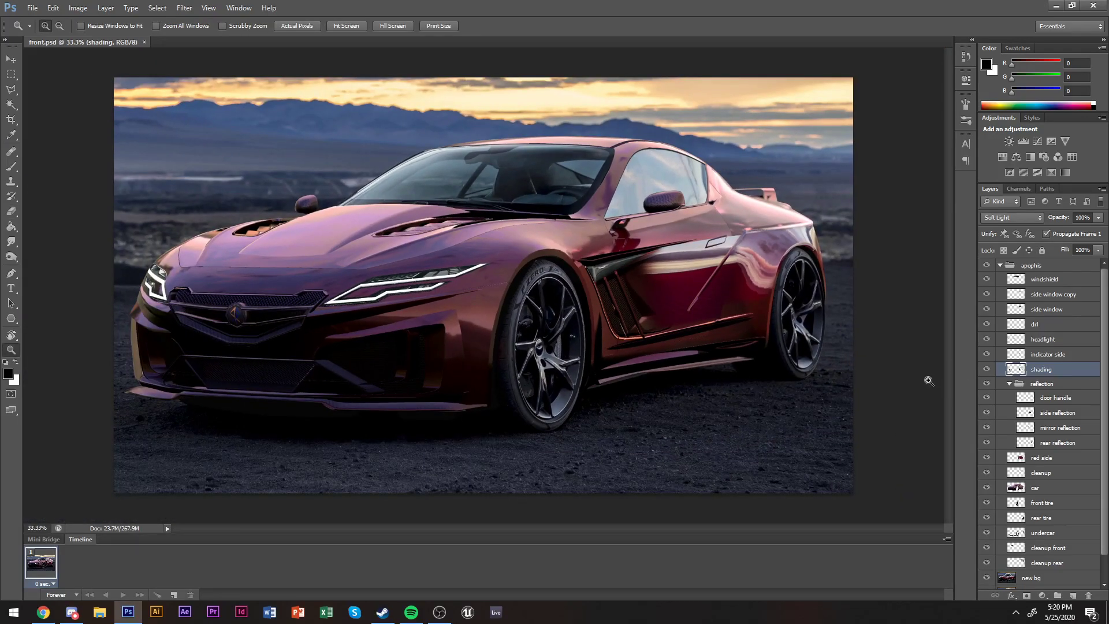
Duplicate the drl layer twice, hide both copies and select the original drl layer.
left_click(1050, 325)
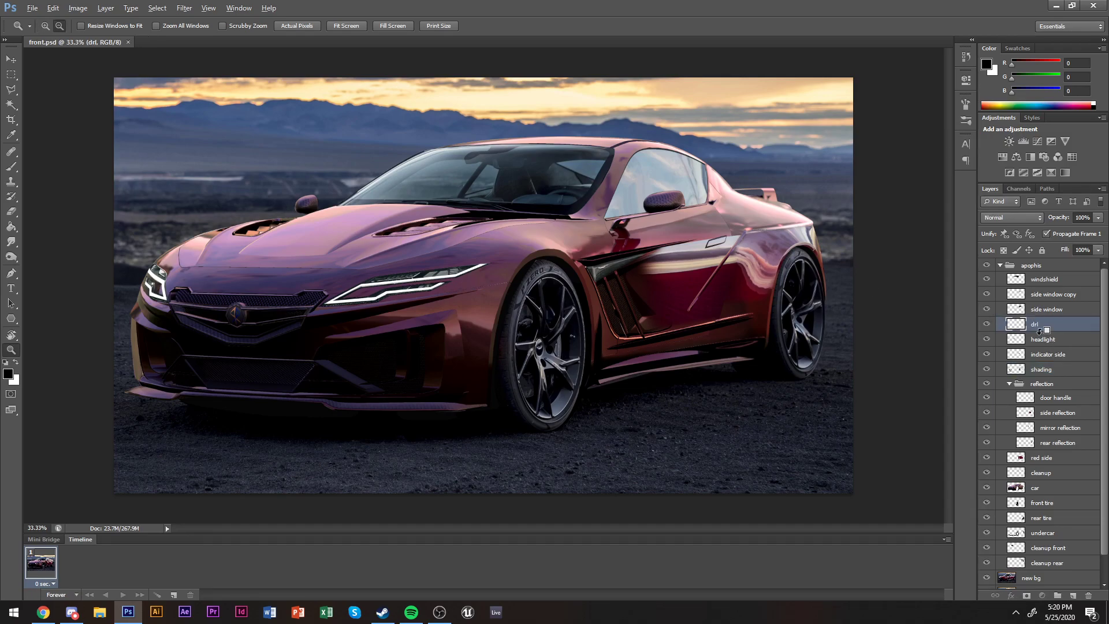
key("ctrl+j")
key("ctrl+j")
left_click_drag(986, 325, 986, 339)
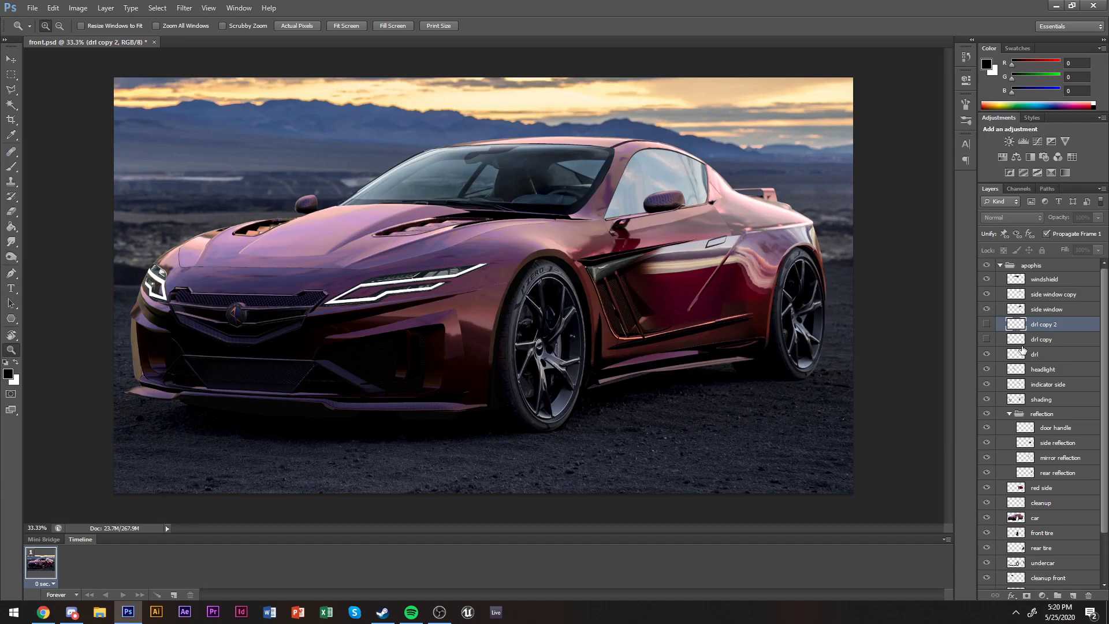
key("alt+bracketleft")
left_click(1081, 356)
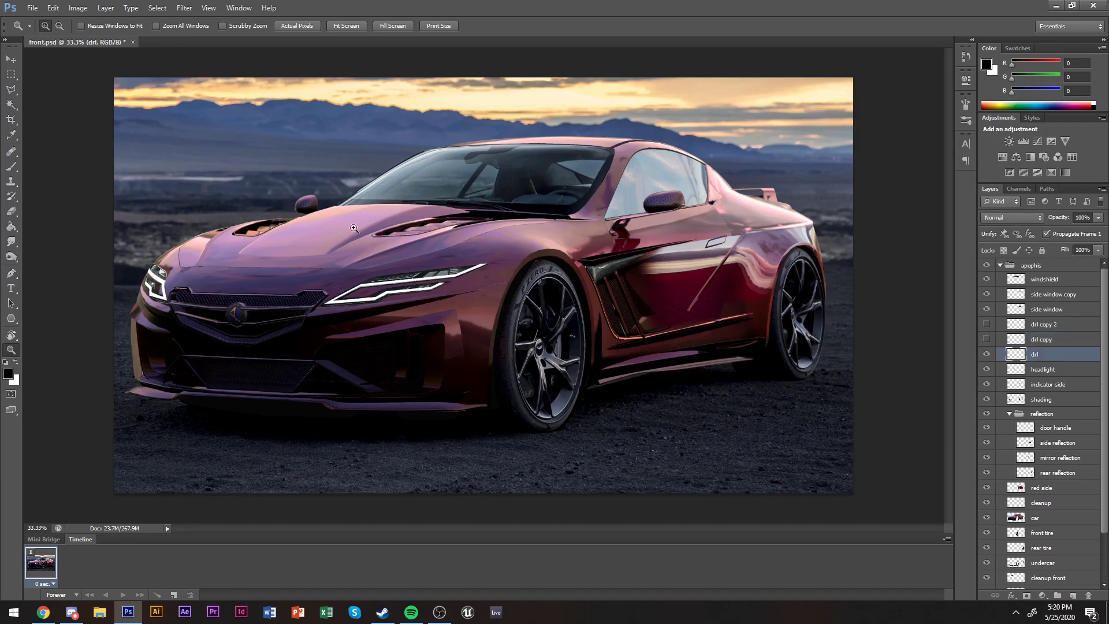
left_click(332, 282)
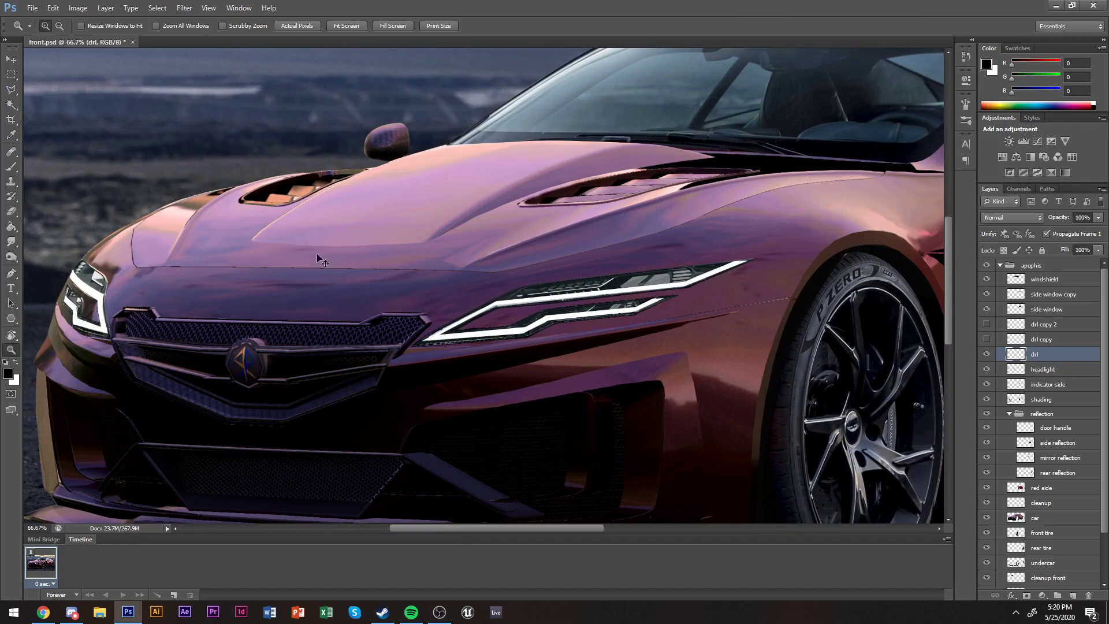
left_click(184, 8)
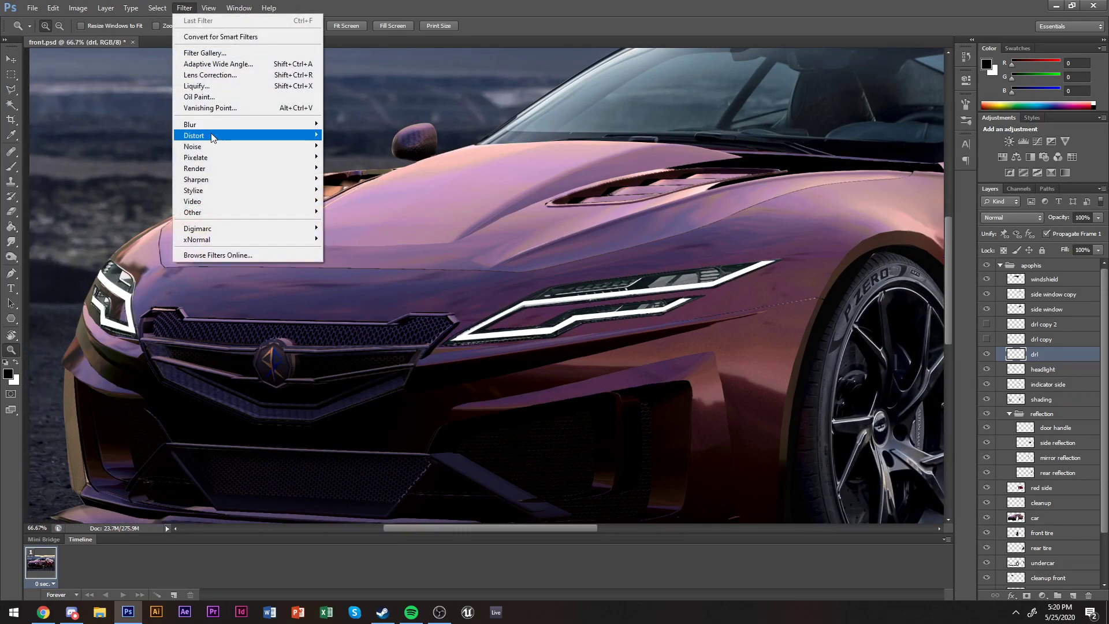
mouse_move(208, 128)
key("Escape")
key("Escape")
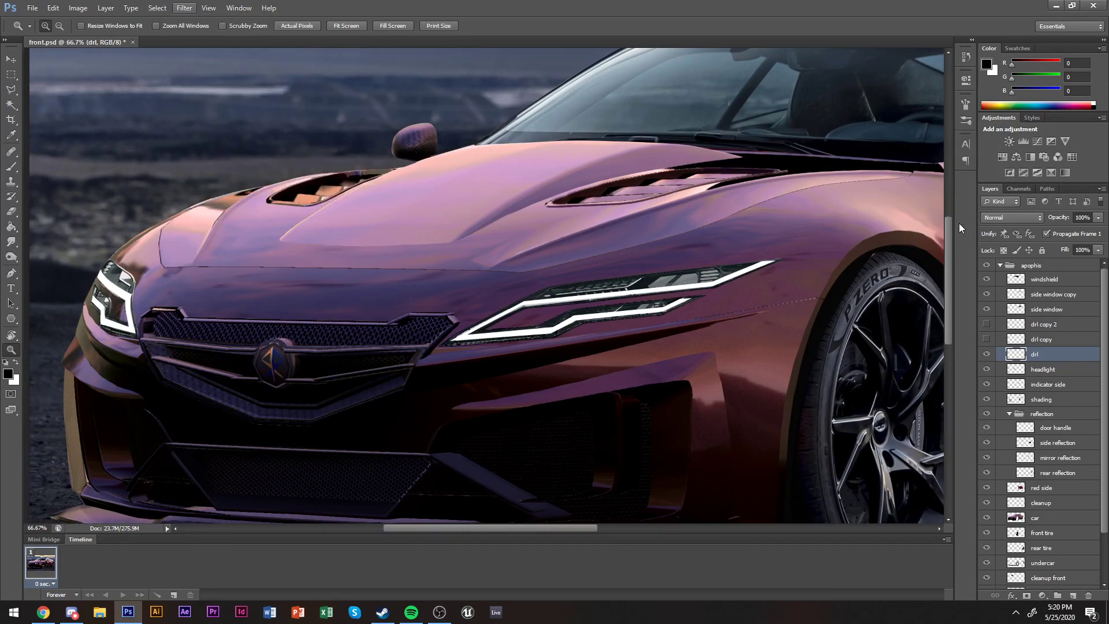
Lower the drl layer's lightness to -17 with Hue/Saturation.
key("ctrl+u")
left_click_drag(937, 279, 931, 283)
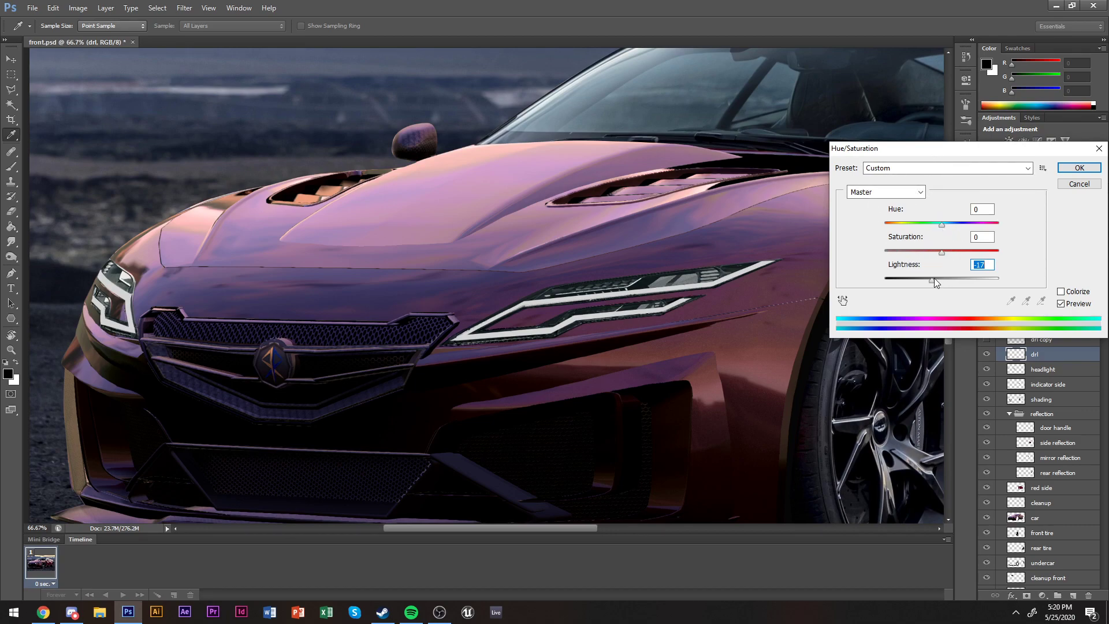
key("Return")
Shift the drl layer's highlights to cyan (-100) and towards blue with Color Balance, without preserving luminosity.
key("ctrl+b")
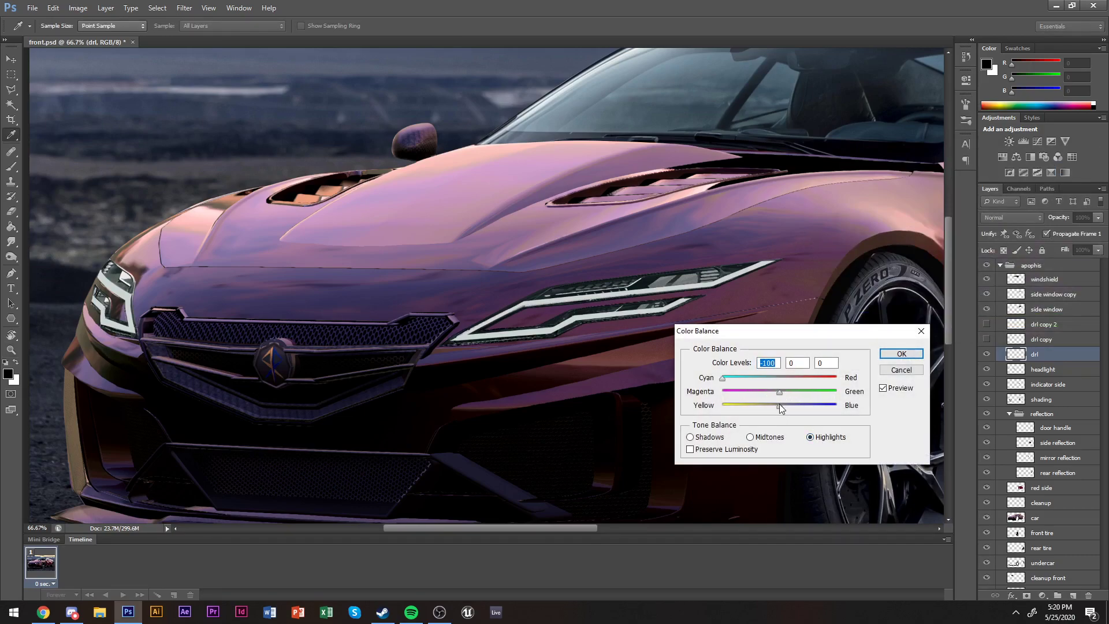
key("Return")
key("z")
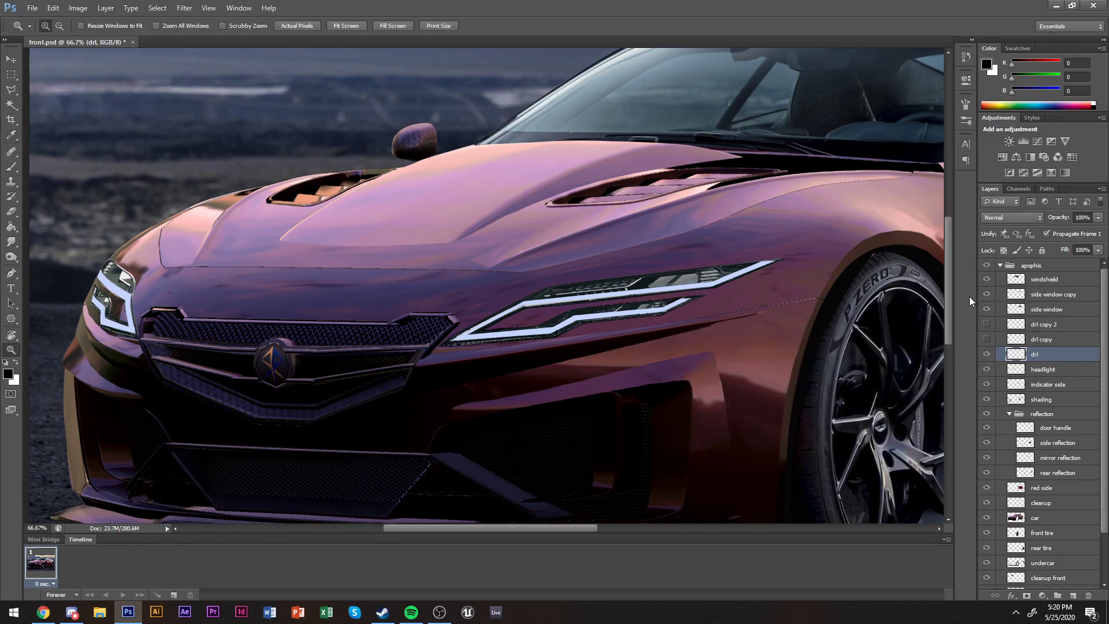
Raise the drl layer's saturation to +100 and set its blend mode to Vivid Light.
key("ctrl+u")
left_click_drag(962, 251, 1103, 272)
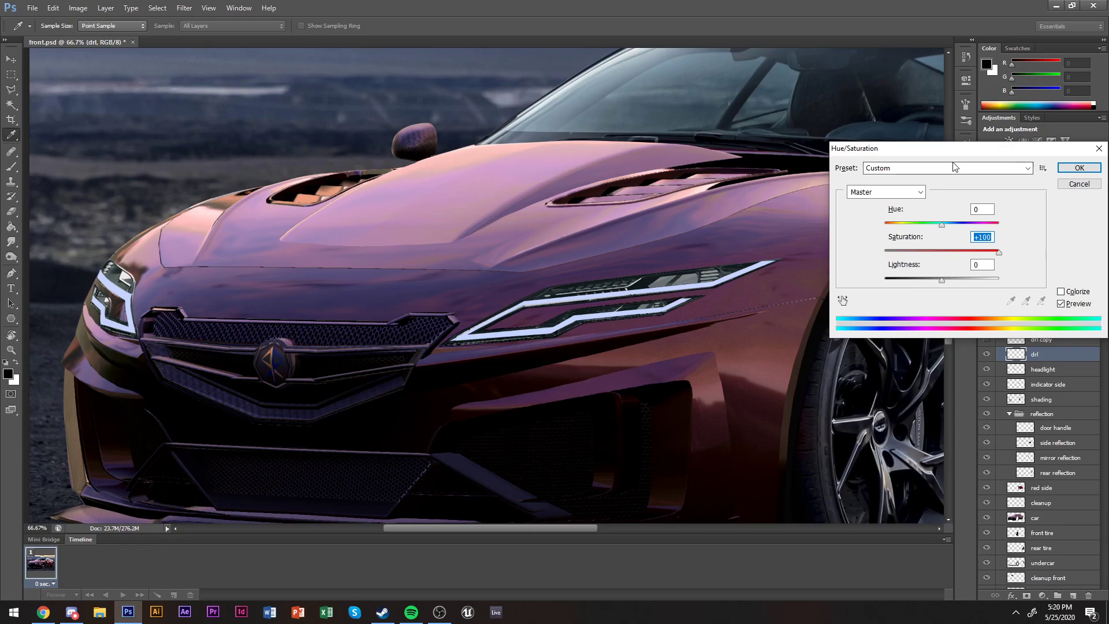
key("Return")
left_click(1008, 219)
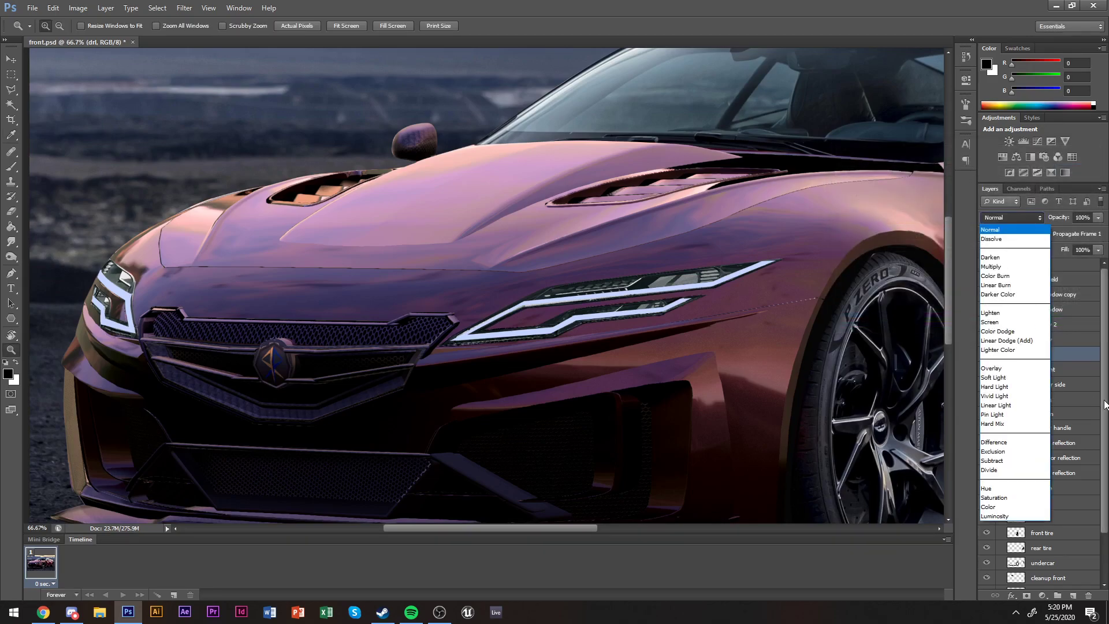
left_click(1011, 396)
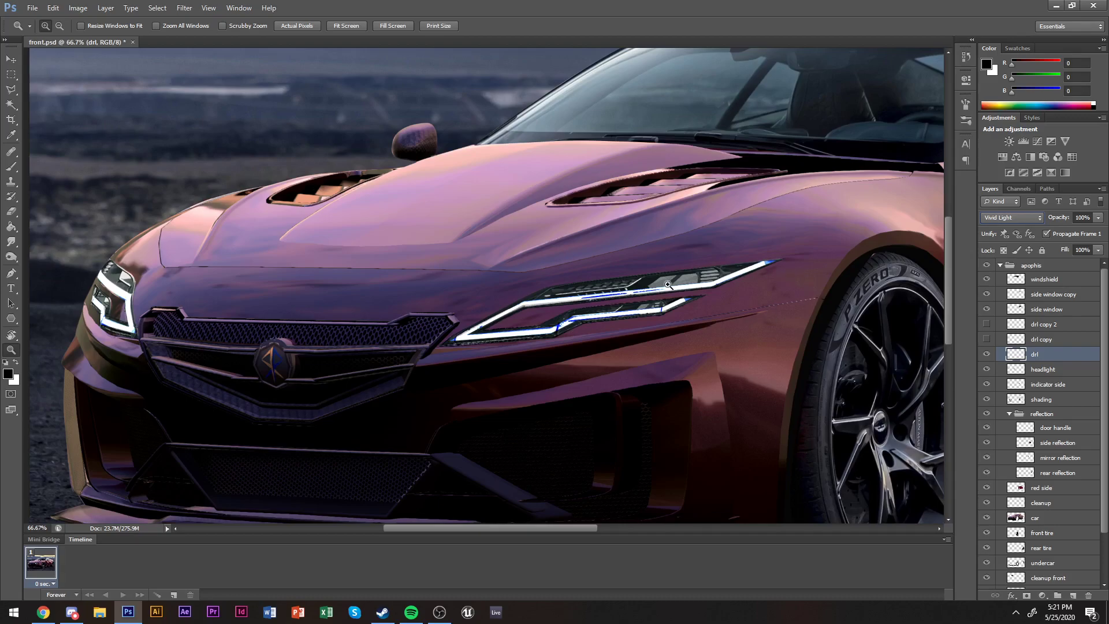
Lower the drl layer's saturation to -75 with Hue/Saturation.
left_click(571, 331)
scroll(107, 286, "left", 5)
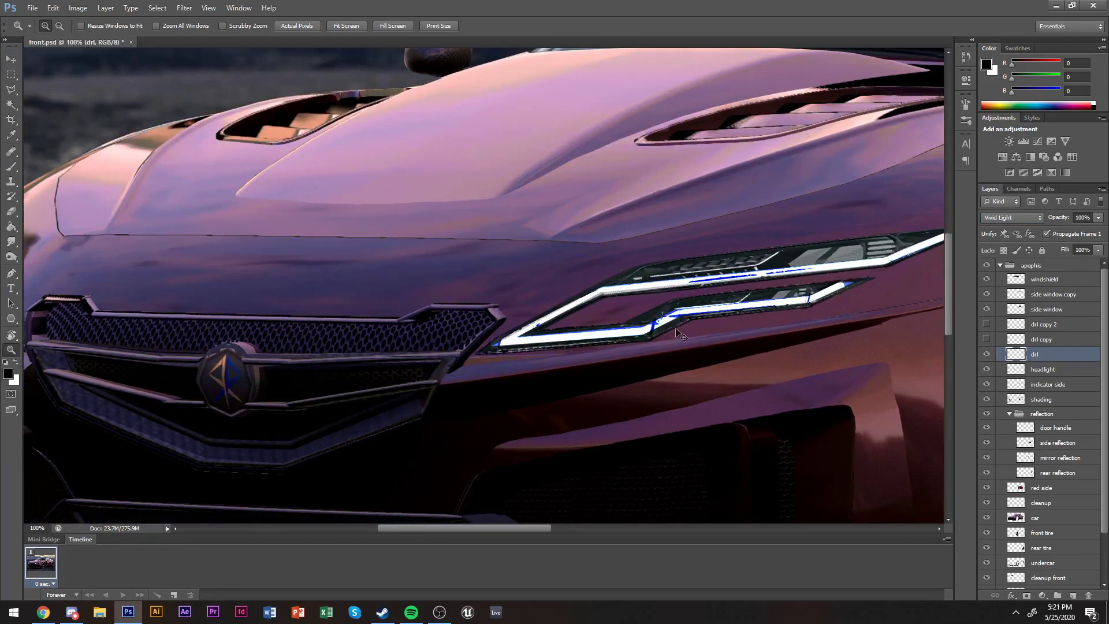
scroll(334, 332, "right", 5)
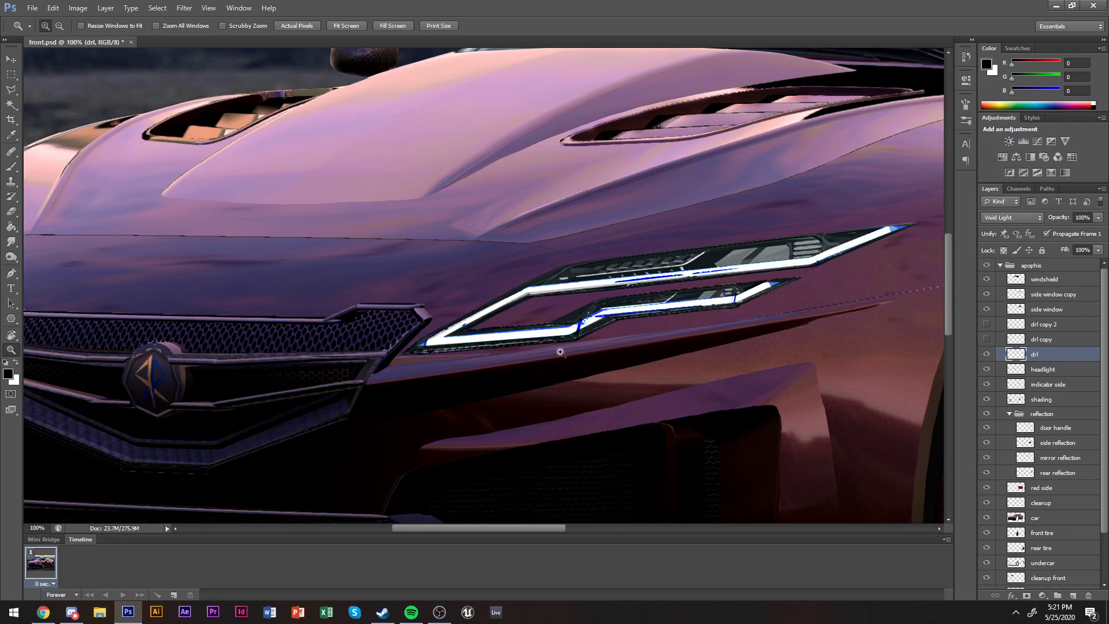
key("ctrl+u")
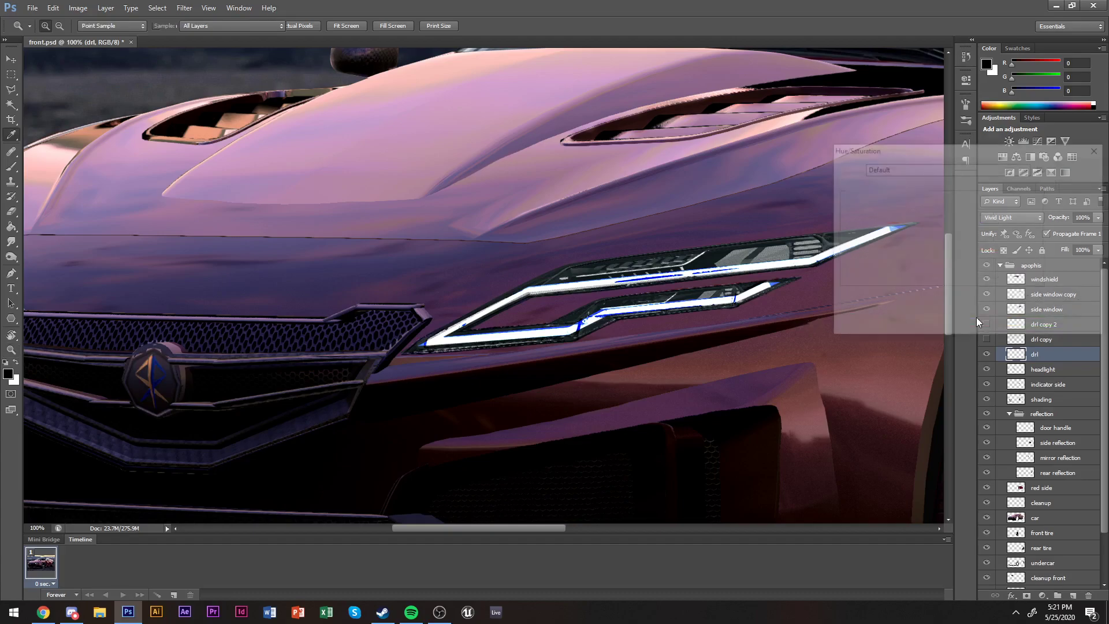
left_click_drag(941, 250, 899, 254)
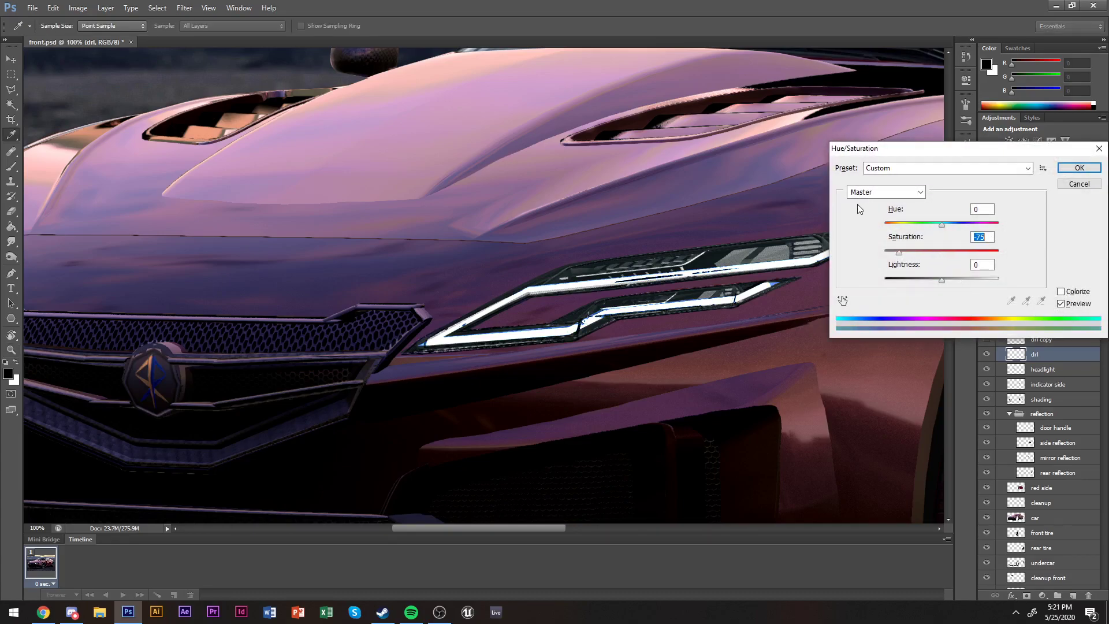
key("Return")
Show and select the drl copy layer, and apply a Gaussian Blur with a 10-pixel radius.
key("z")
scroll(839, 349, "up", 2)
left_click(839, 350, "alt")
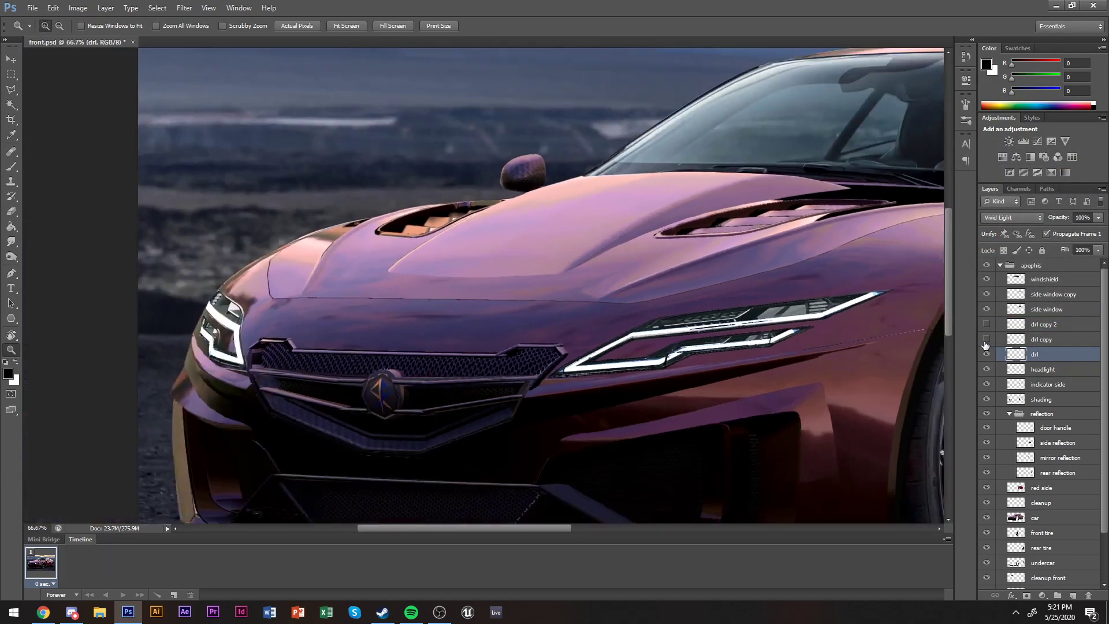
left_click(1008, 342)
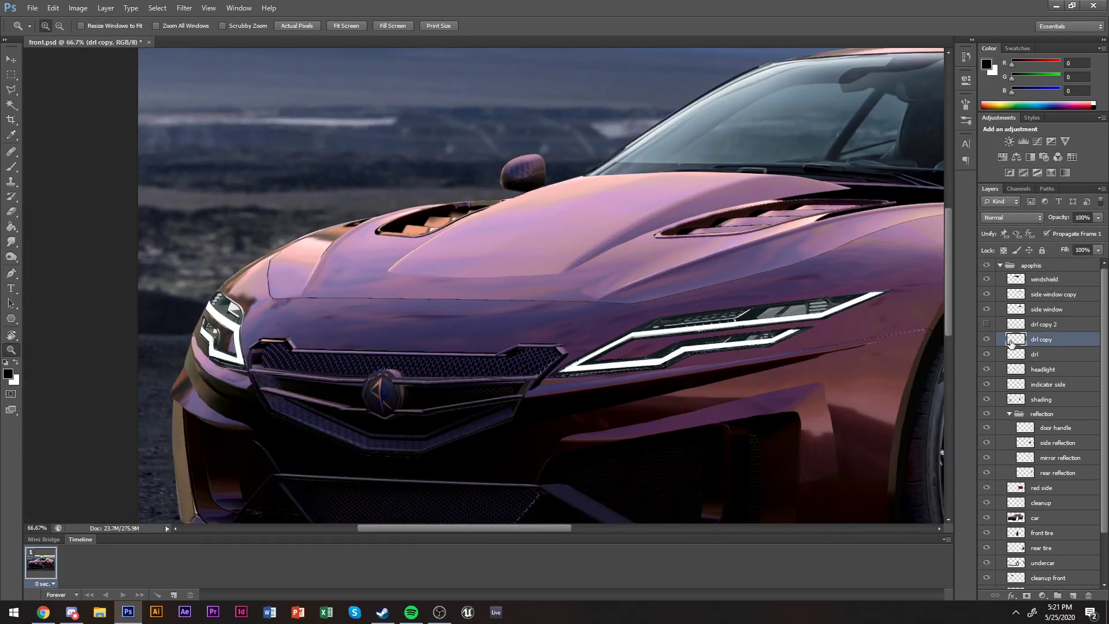
left_click(184, 7)
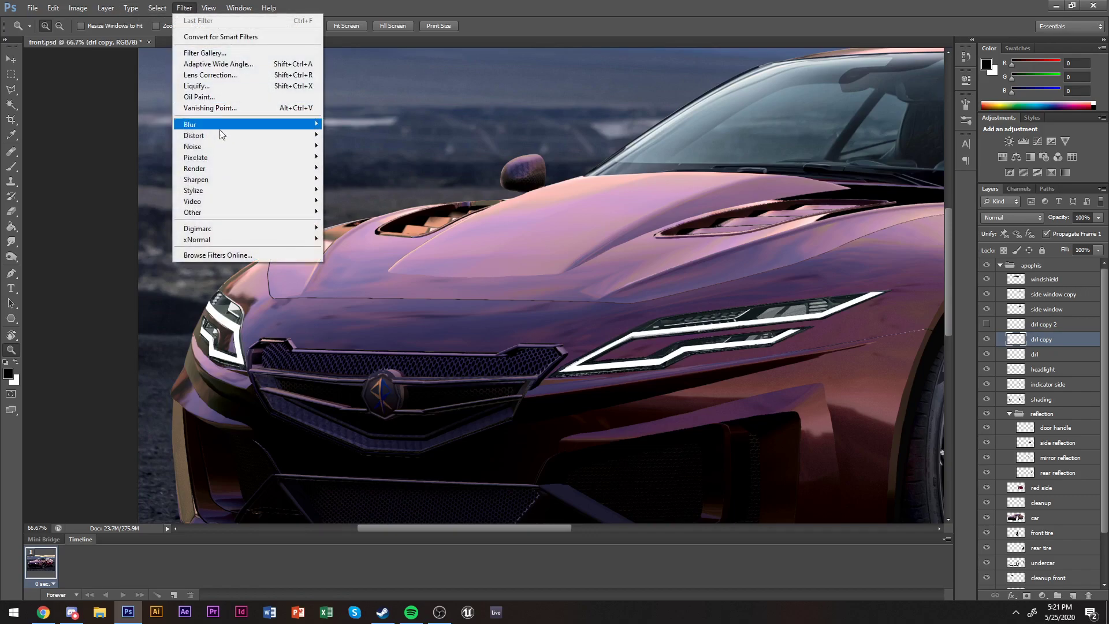
mouse_move(217, 152)
left_click(370, 206)
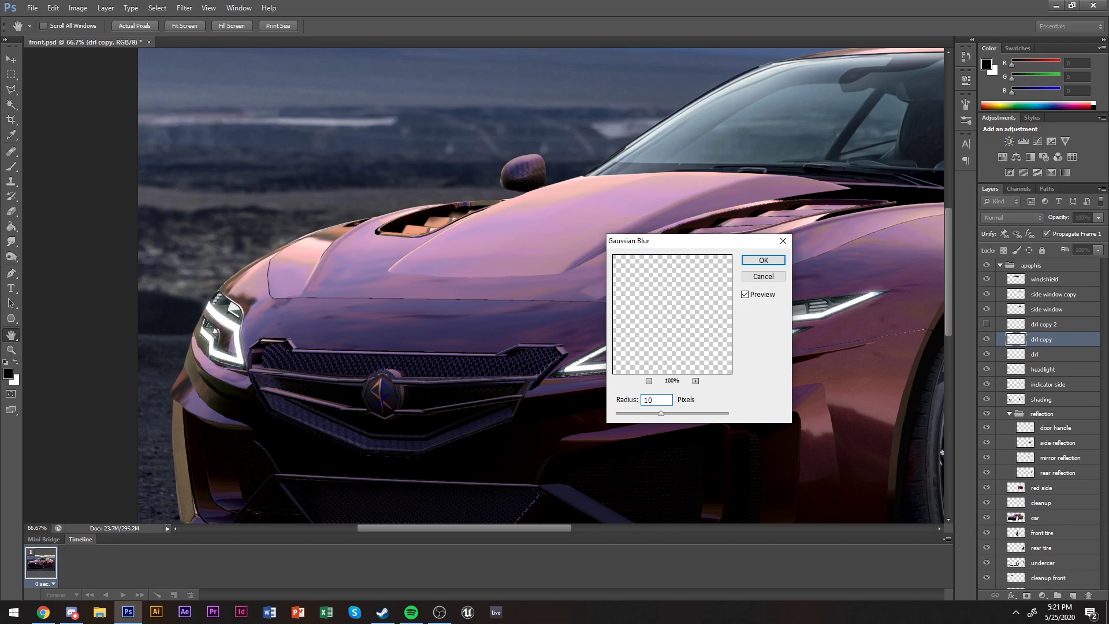
key("Return")
Set the blurred drl copy layer's blend mode to Hard Light.
scroll(503, 283, "right", 3)
left_click(1013, 218)
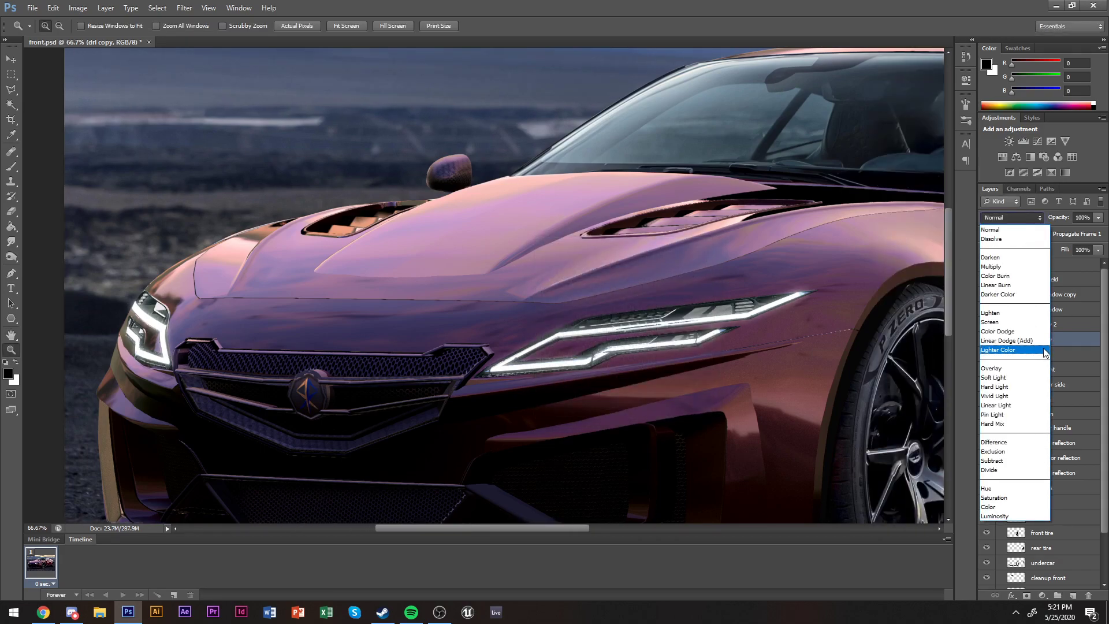
left_click(1040, 373)
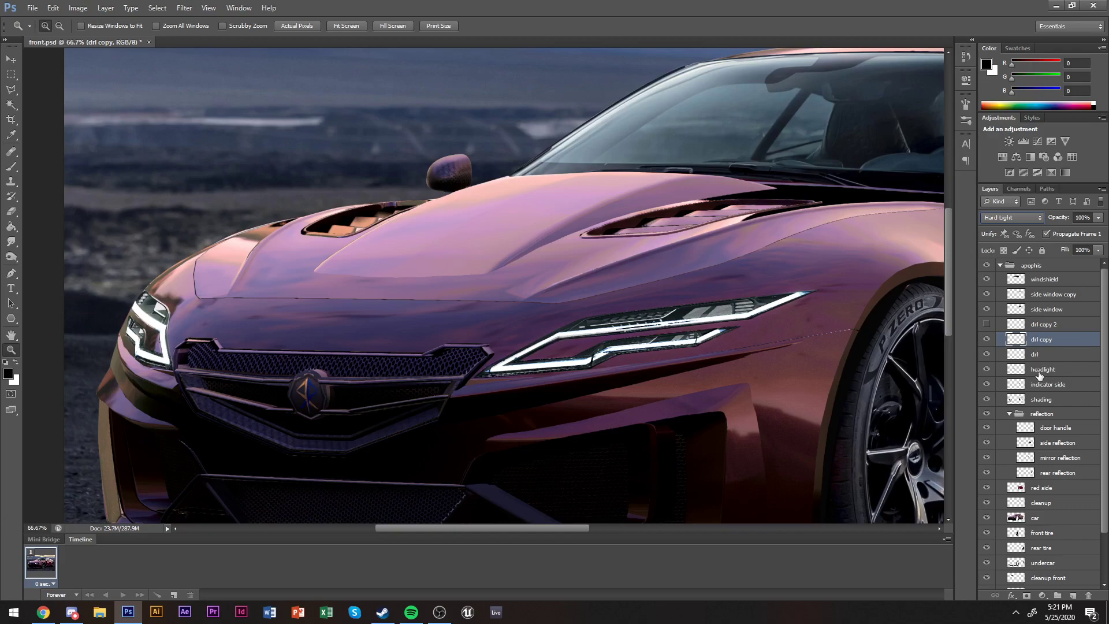
key("Down")
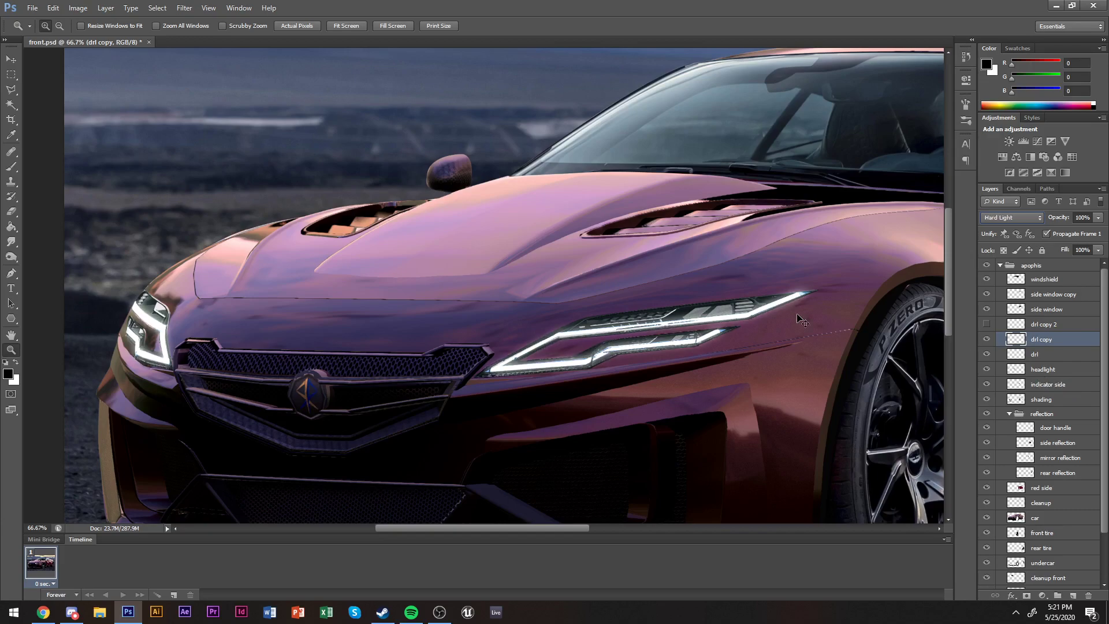
Lower the drl copy layer's lightness to -10 with Hue/Saturation.
key("ctrl+u")
left_click_drag(941, 276, 936, 275)
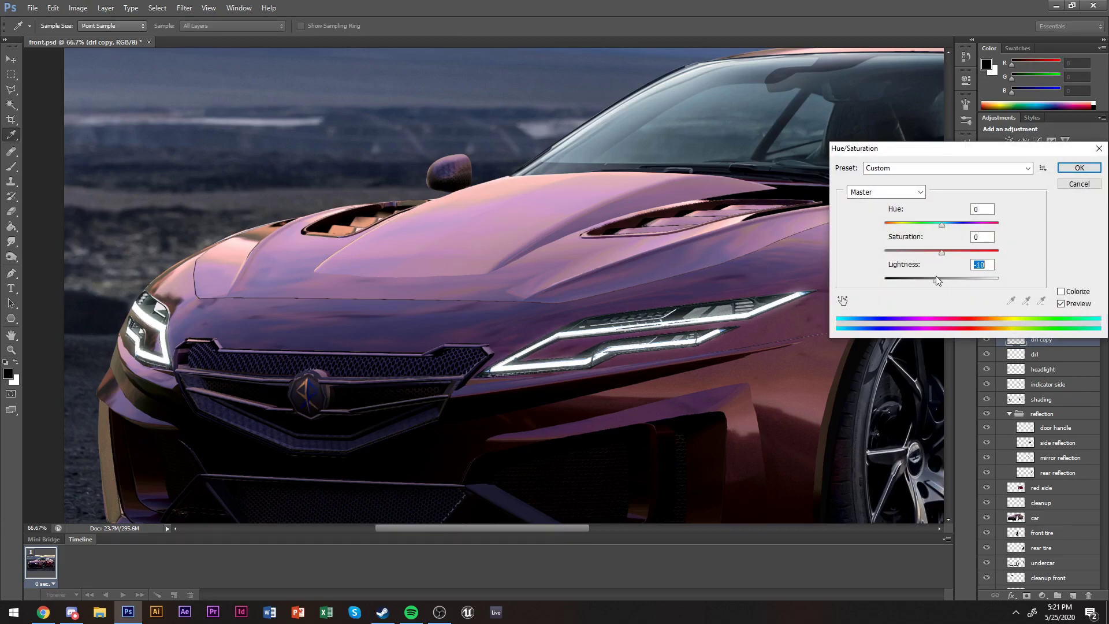
key("Return")
key("ctrl+b")
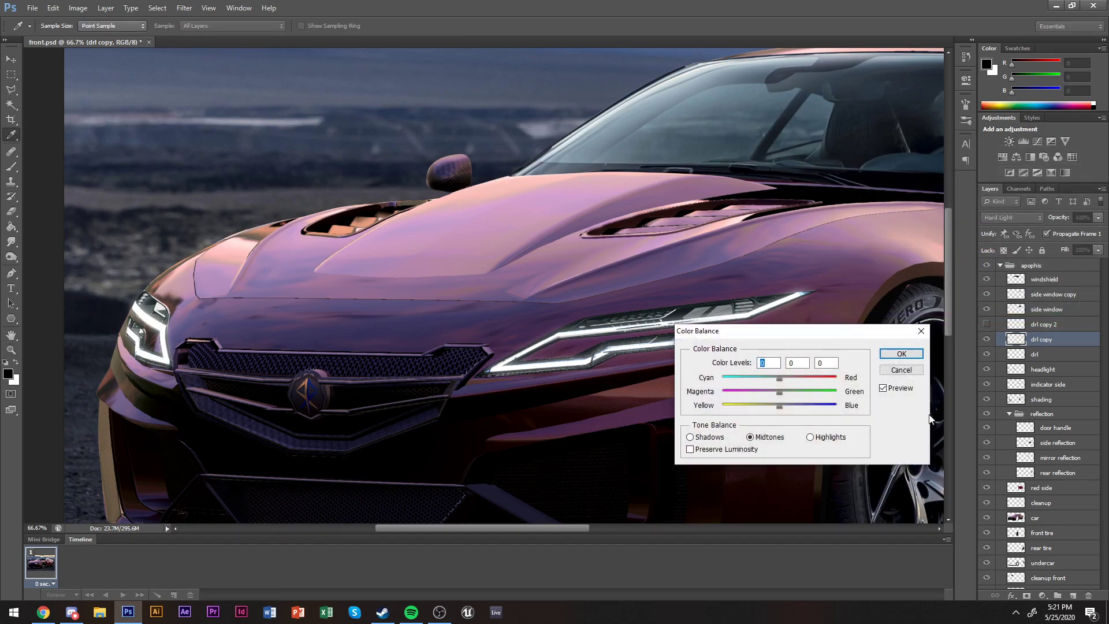
key("Return")
key("z")
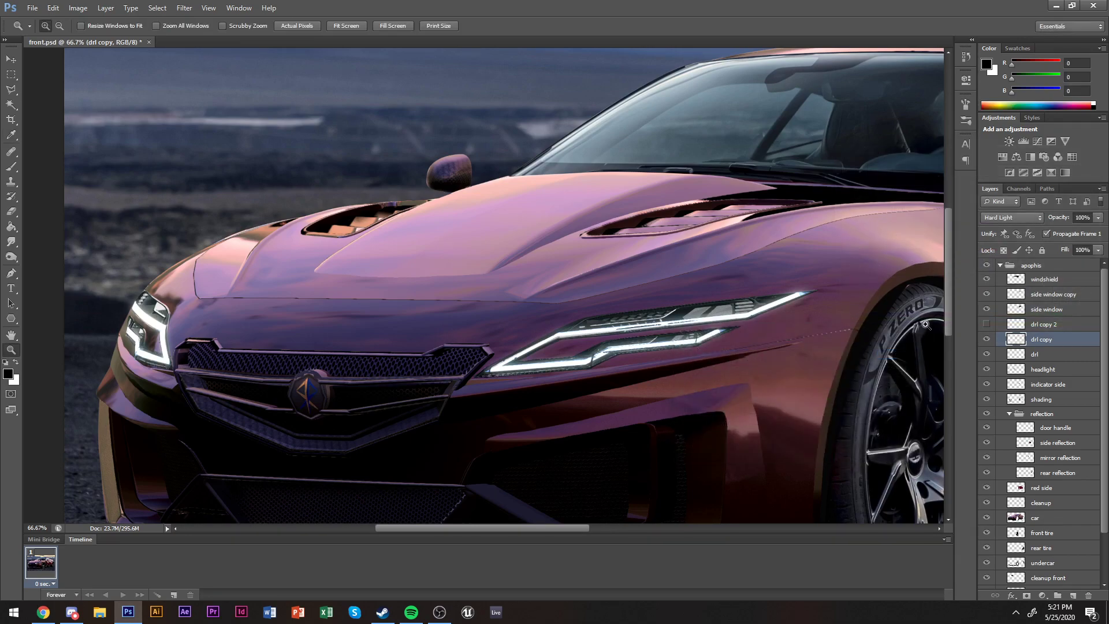
Duplicate the hidden drl copy 2 layer, show the duplicate and set its blend mode to Soft Light.
left_click_drag(1010, 319, 989, 322)
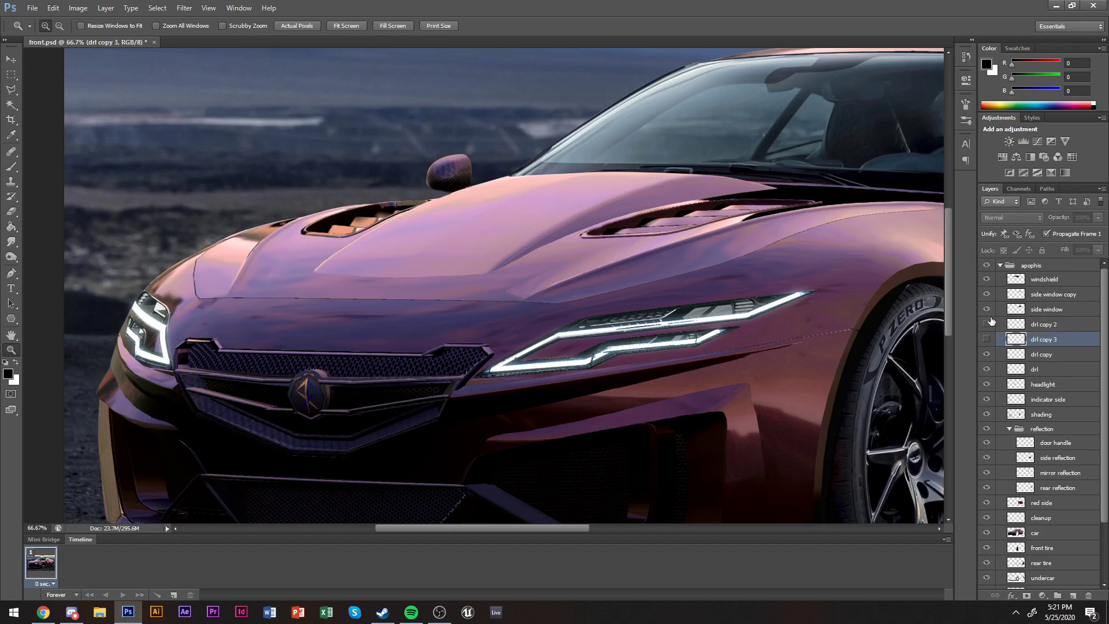
left_click(988, 339)
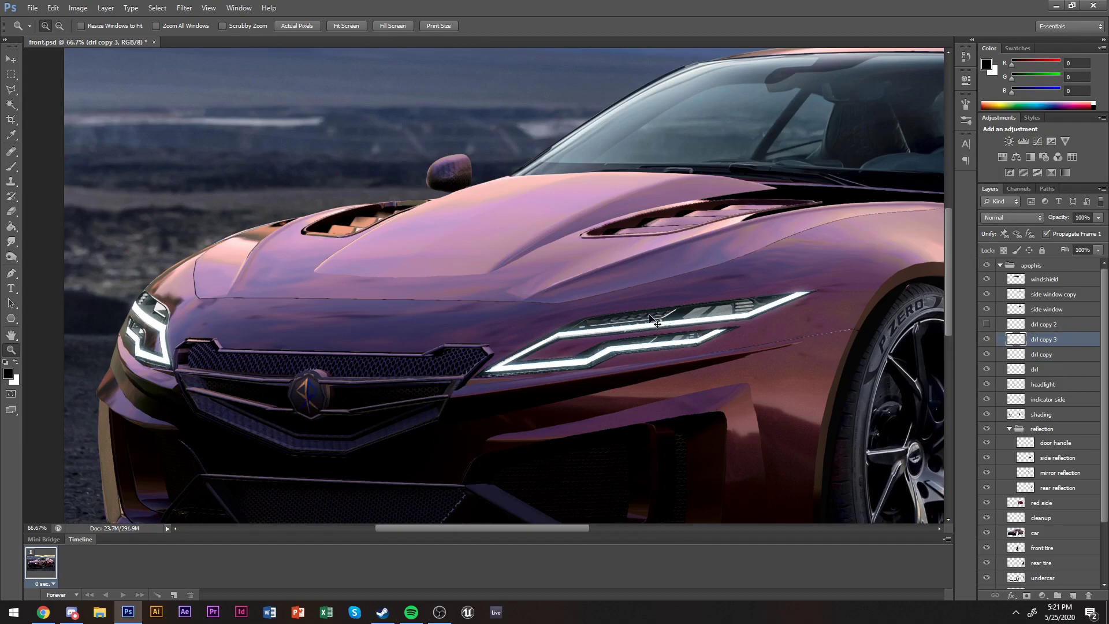
left_click(1012, 217)
left_click(1025, 379)
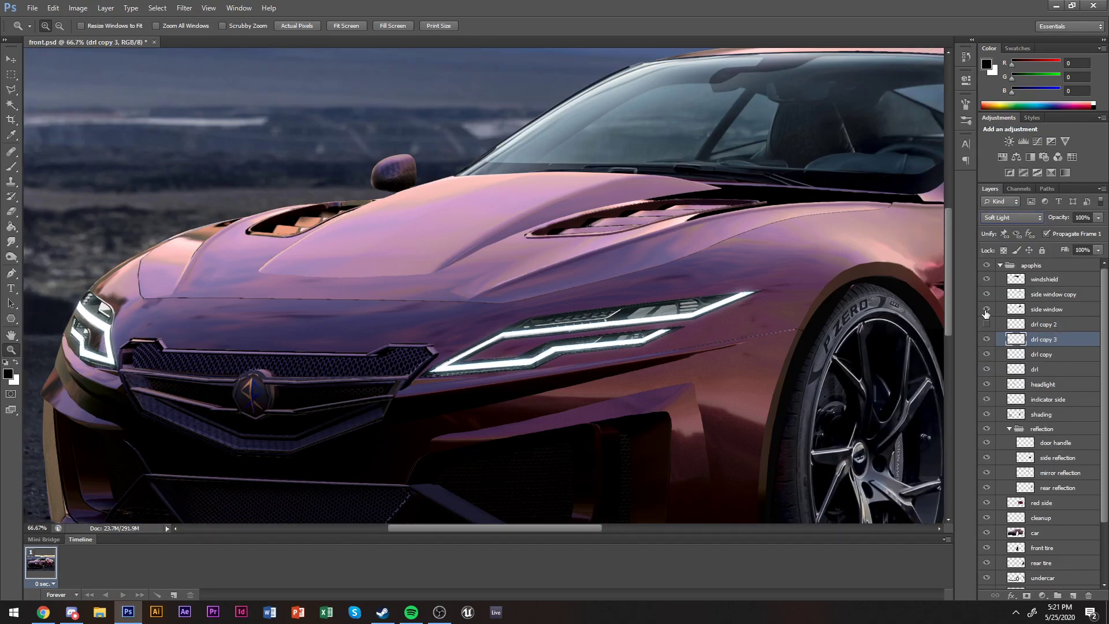
Apply a Gaussian Blur with a 20-pixel radius to the drl copy 3 layer.
left_click(185, 8)
mouse_move(231, 126)
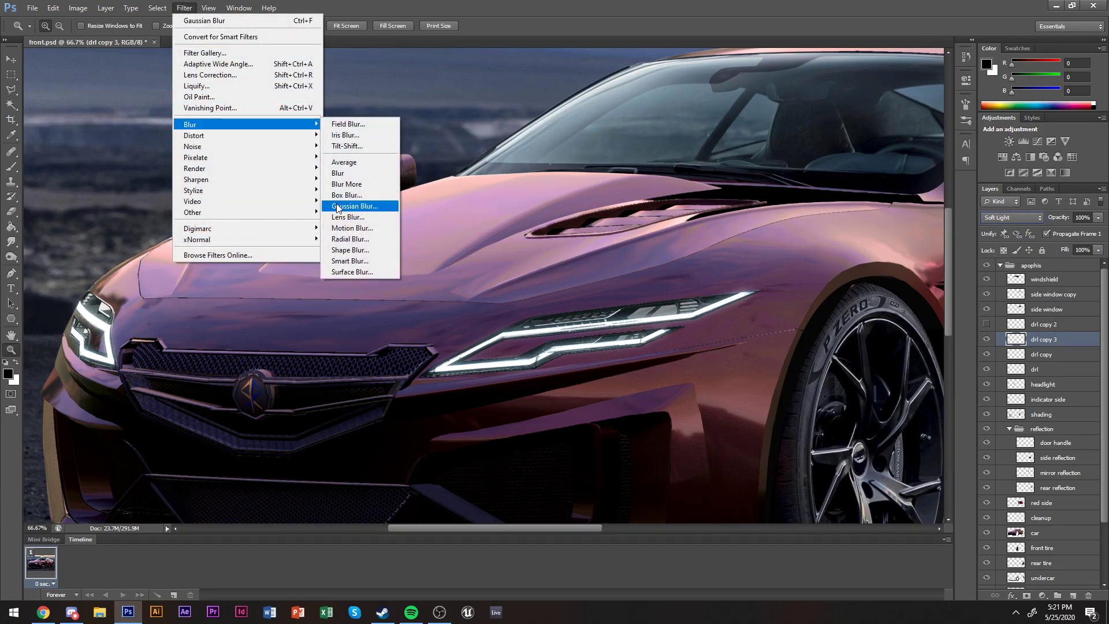
left_click(364, 207)
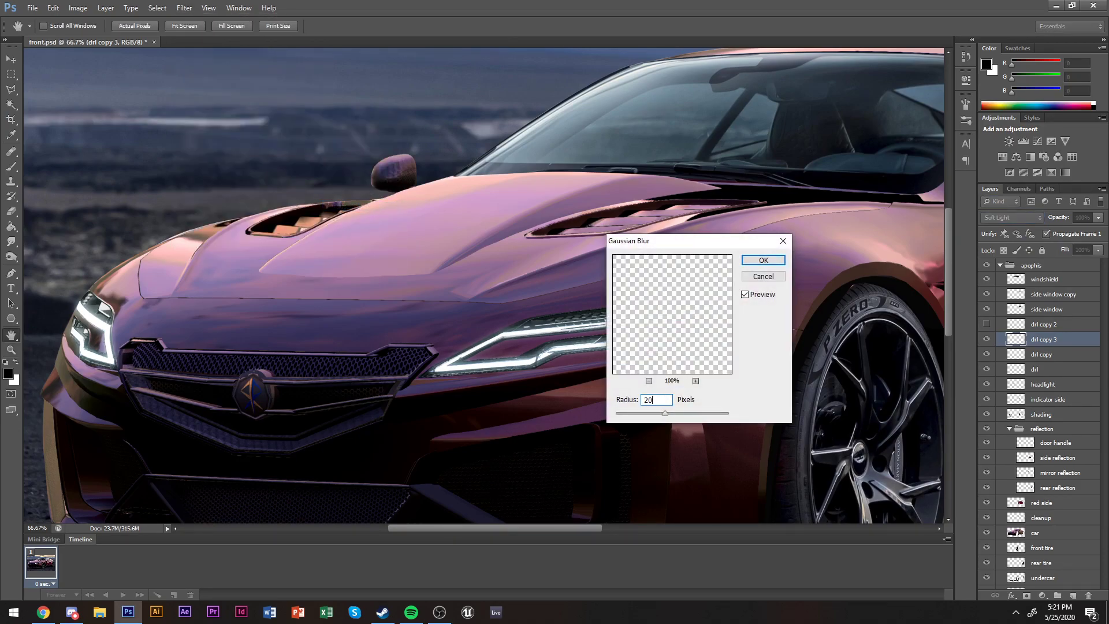
key("Return")
Compare the edited car with the original photo by hiding and showing the apophis group.
key("z")
left_click(377, 316, "alt")
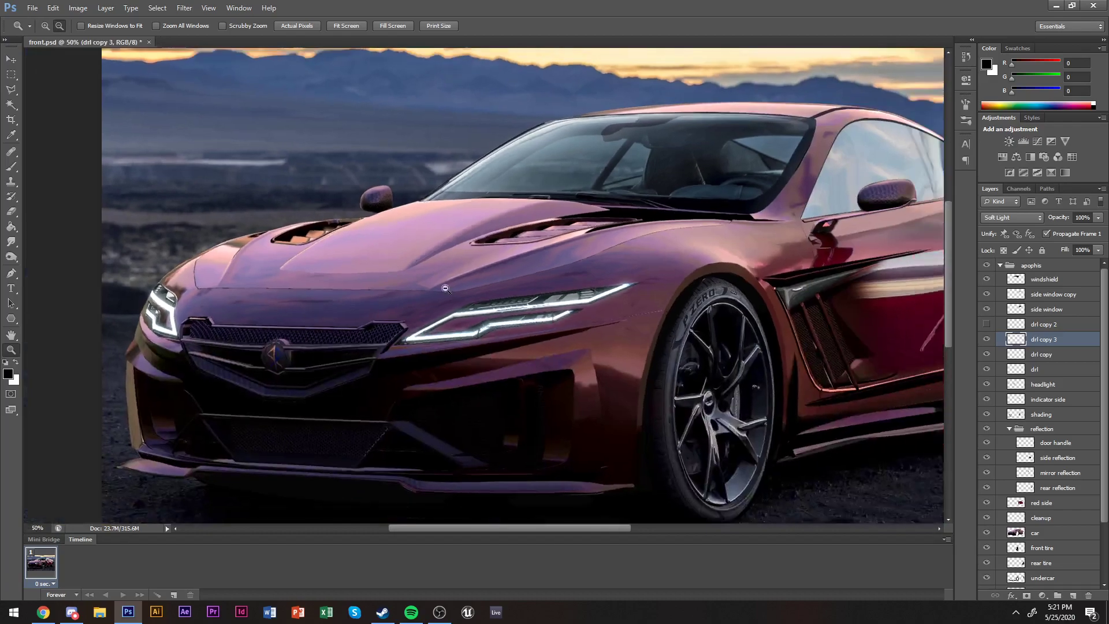
left_click(980, 270)
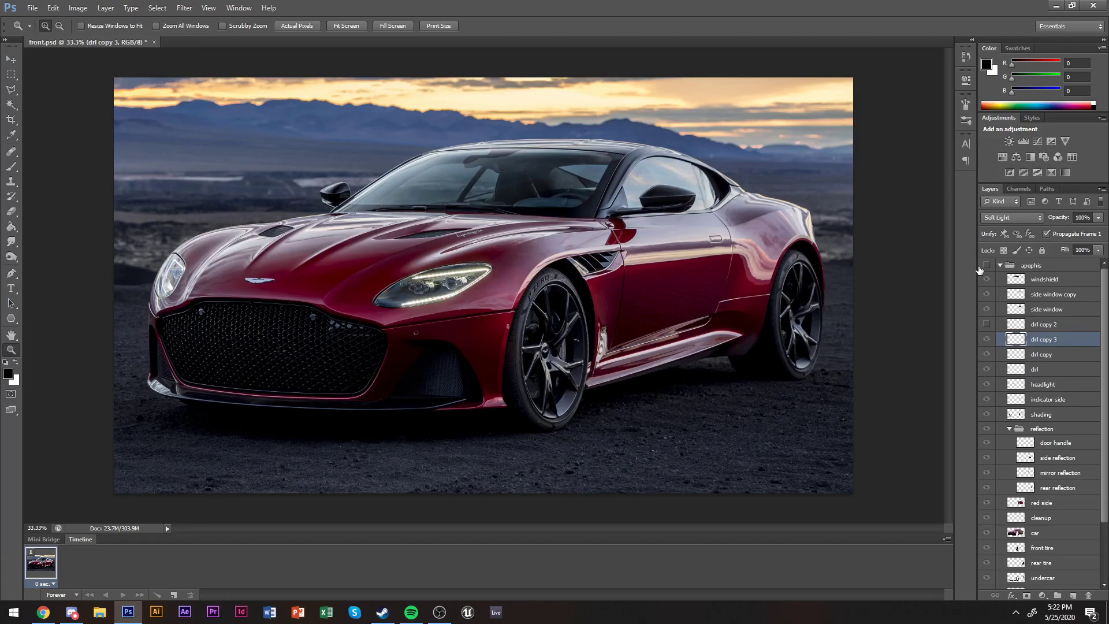
left_click(986, 266)
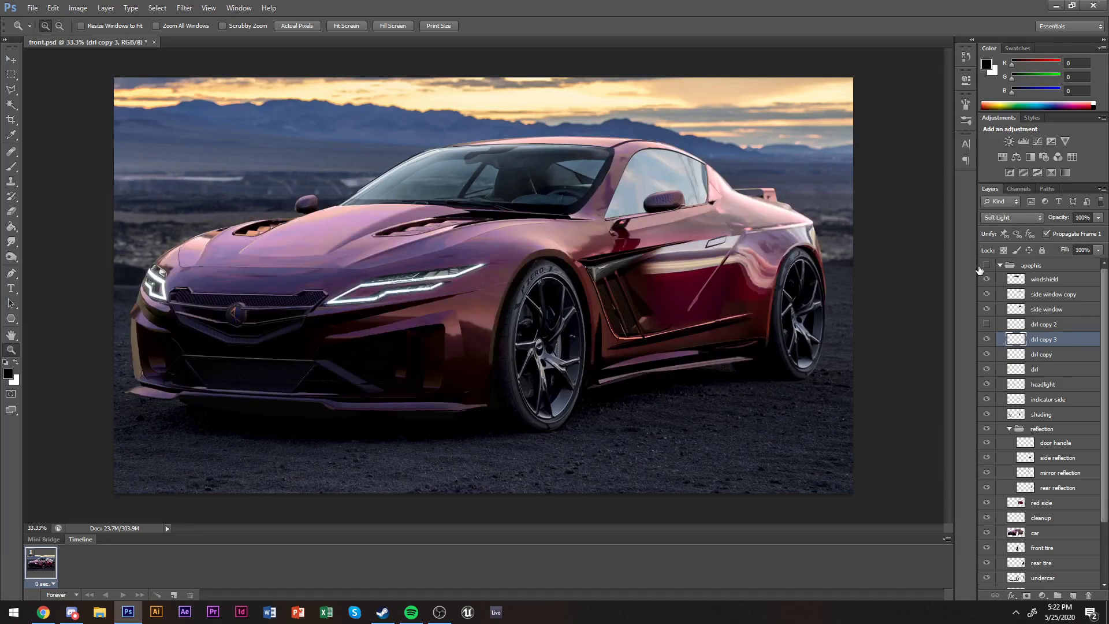
left_click(980, 267)
Select the new bg layer and hide the apophis group to expose the original car's hood.
scroll(1034, 404, "down", 3)
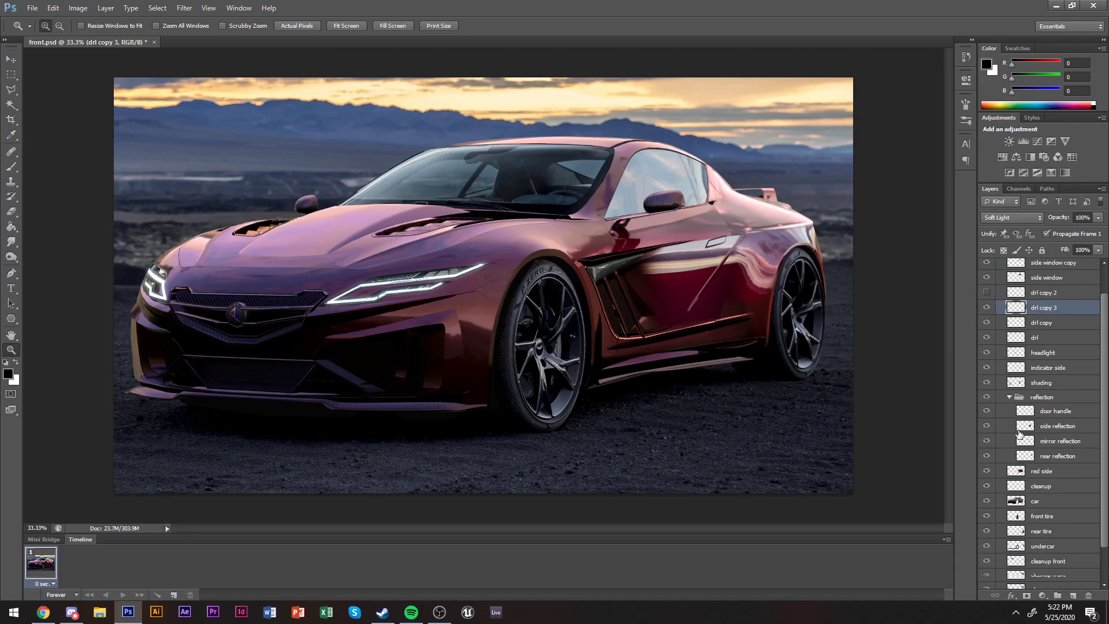
left_click(1046, 549)
scroll(1034, 404, "up", 3)
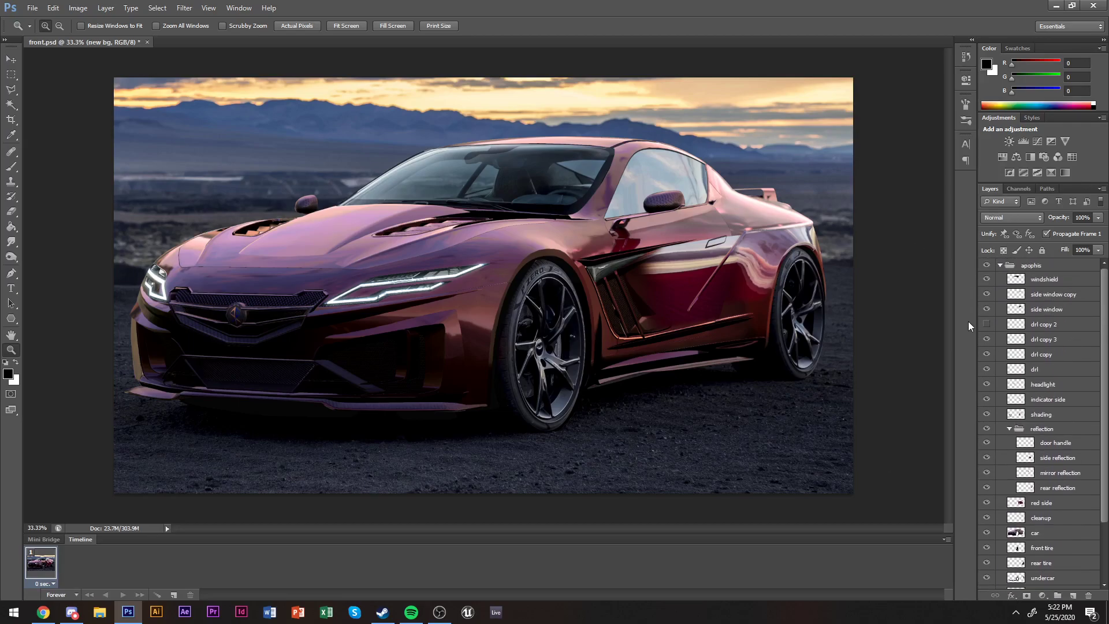
left_click(986, 265)
left_click(254, 298)
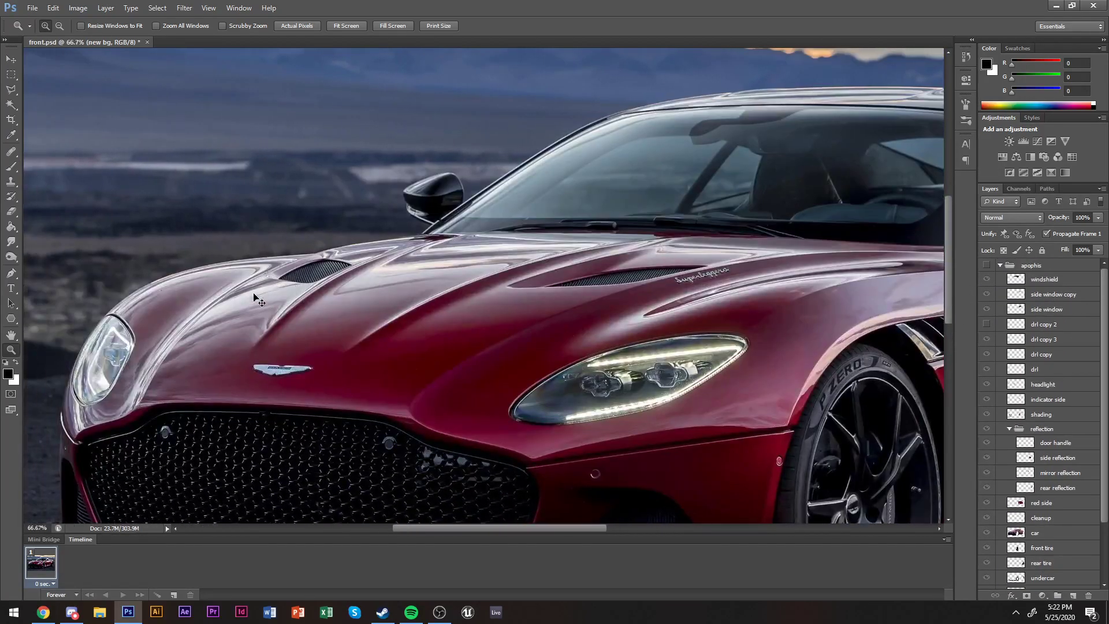
Outline the original hood's central reflection with the Pen tool and copy that area to a new layer in the reflection group.
key("p")
left_click_drag(342, 381, 358, 371)
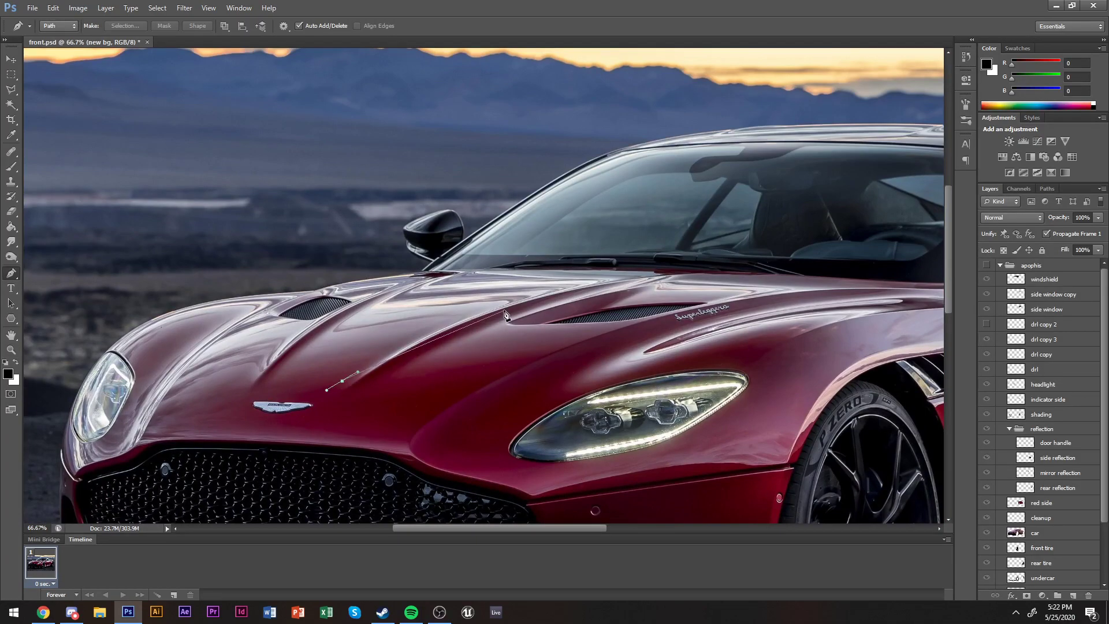
left_click_drag(500, 307, 539, 296)
left_click(627, 281)
left_click_drag(270, 385, 293, 388)
left_click(341, 383)
key("ctrl+Return")
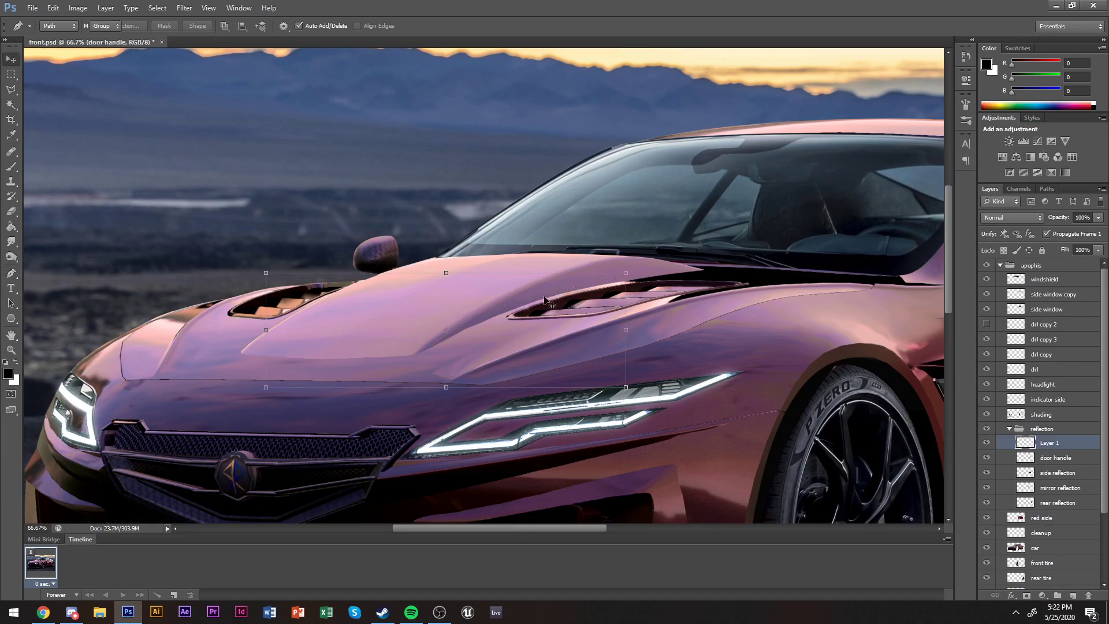
Move the copied hood reflection onto the modified car and warp it to follow the raised centre of the hood.
key("v")
left_click_drag(506, 254, 518, 271)
key("ctrl+t")
right_click(594, 269)
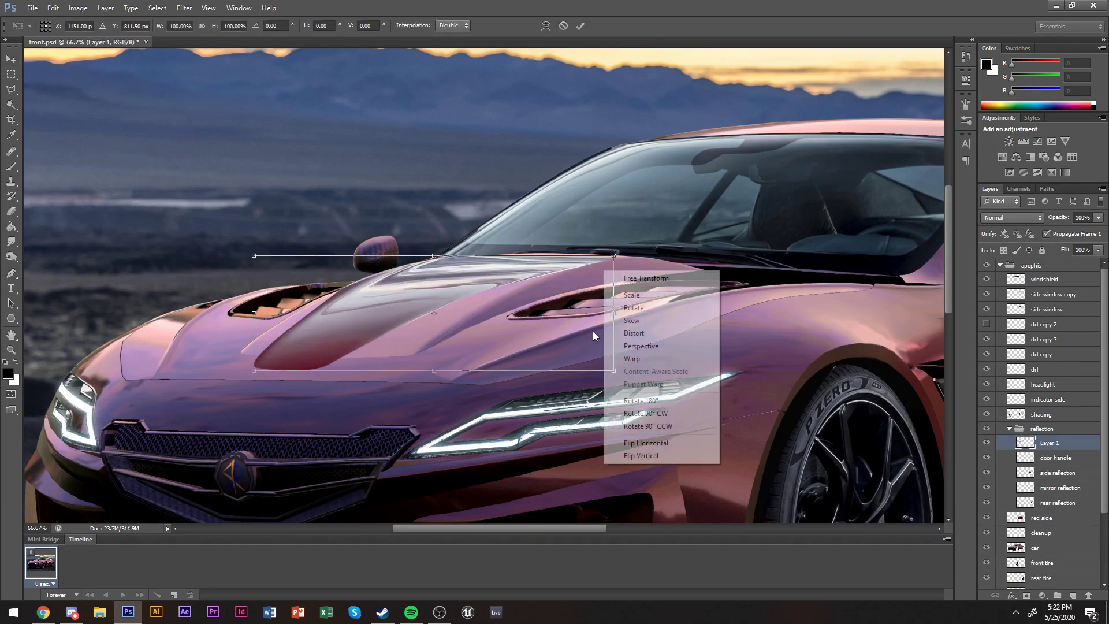
left_click(612, 356)
left_click_drag(470, 381, 525, 372)
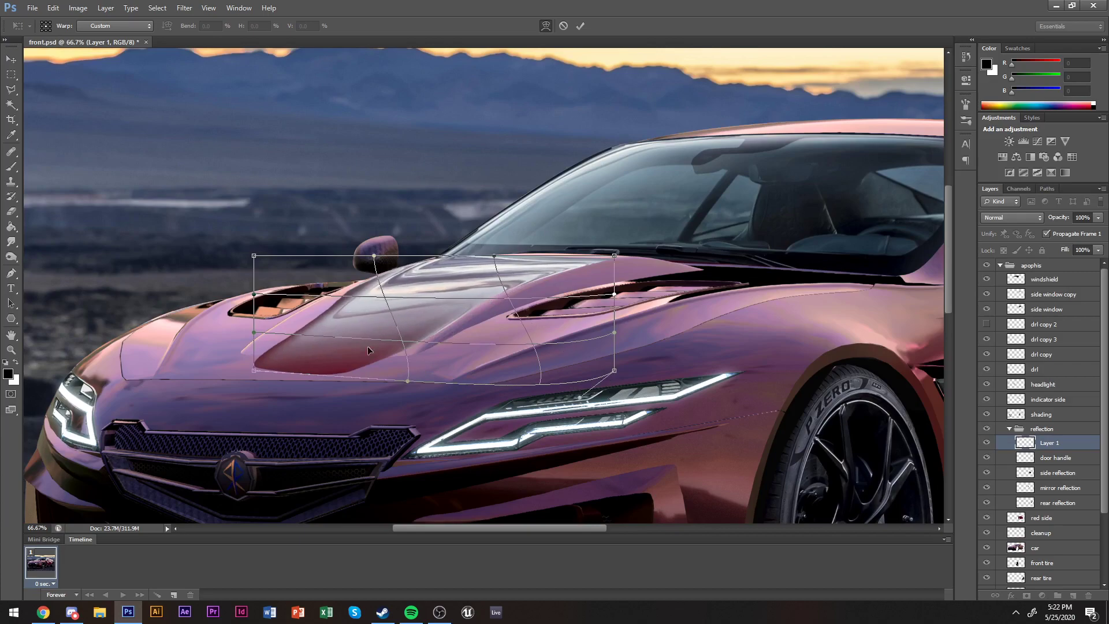
left_click_drag(248, 343, 184, 331)
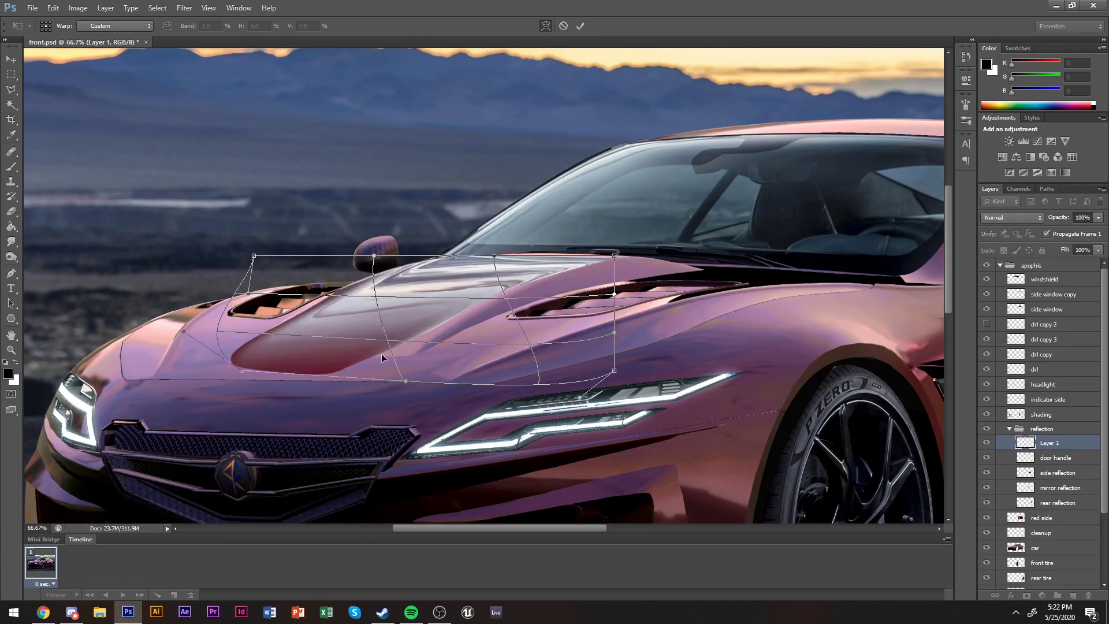
left_click_drag(414, 369, 438, 378)
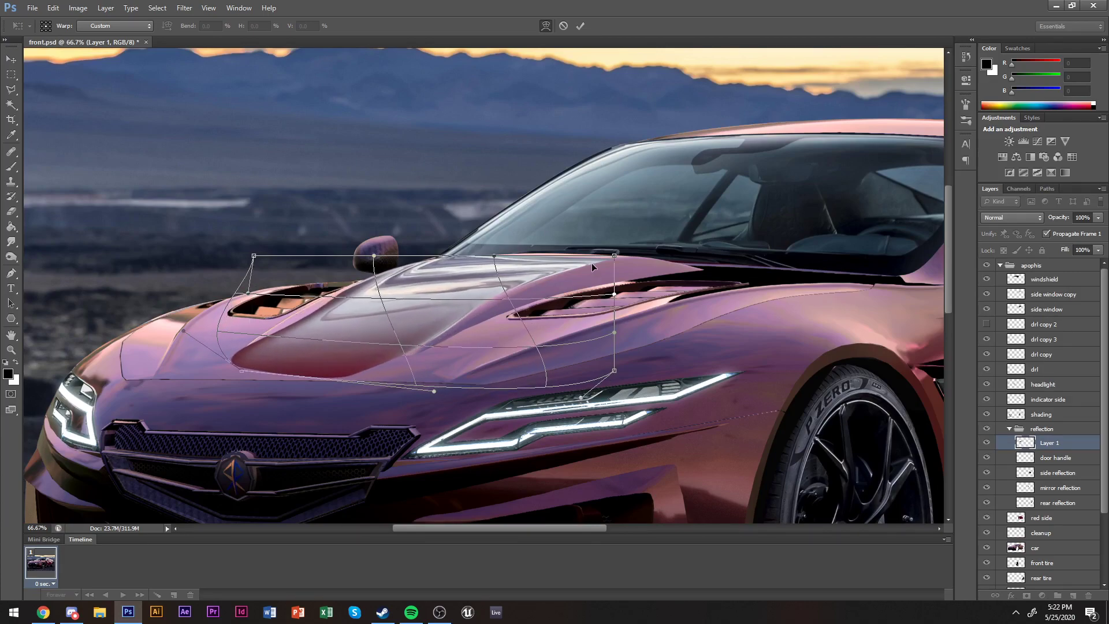
key("Return")
Set the copied hood reflection layer's blend mode to Lighten.
left_click(1034, 218)
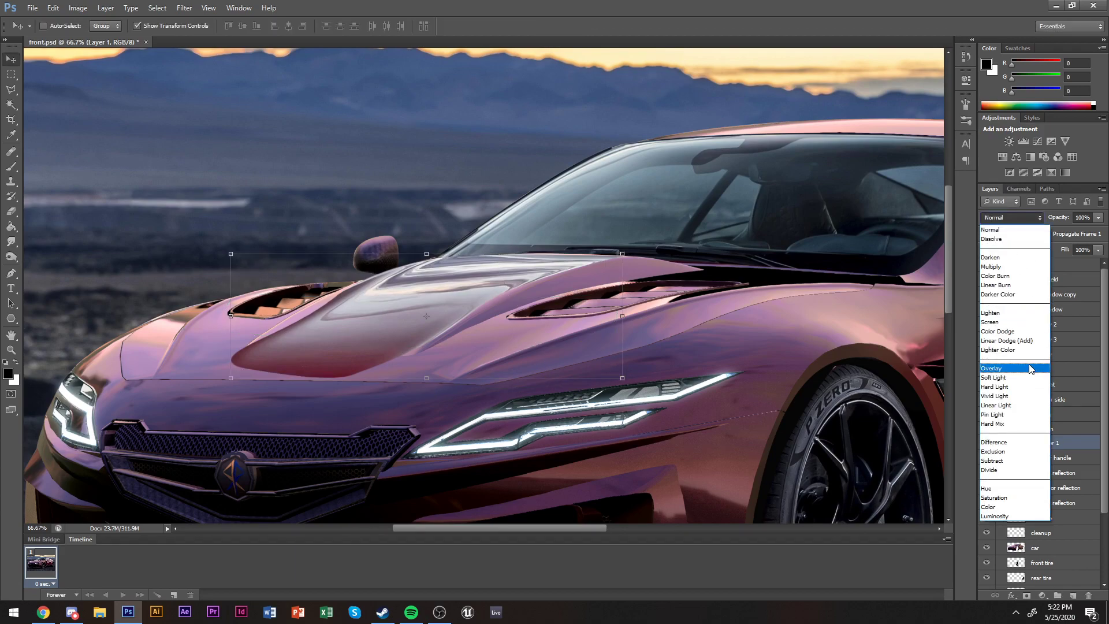
left_click(990, 312)
left_click(11, 75)
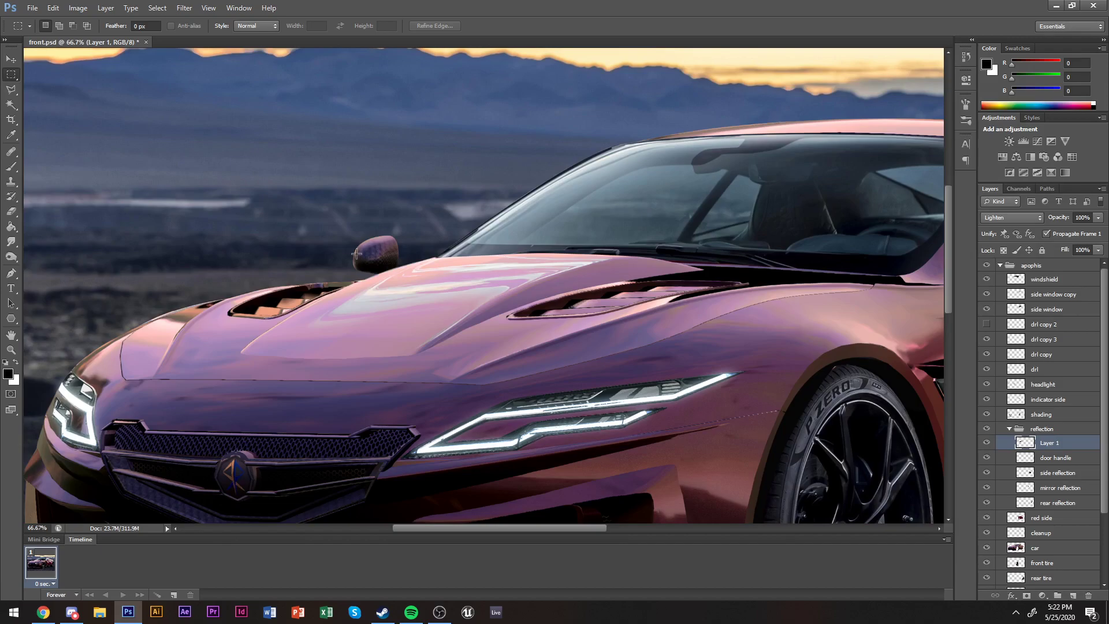
key("z")
left_click(498, 305, "alt")
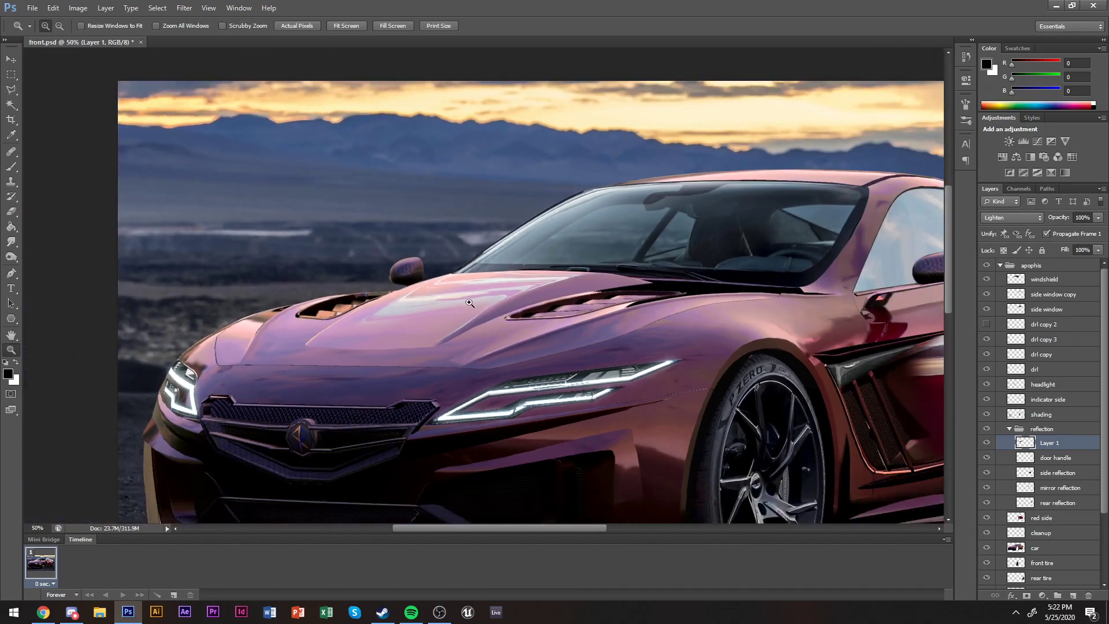
Warp the hood reflection slightly further to follow the lower part of the raised hood, and save the document.
key("v")
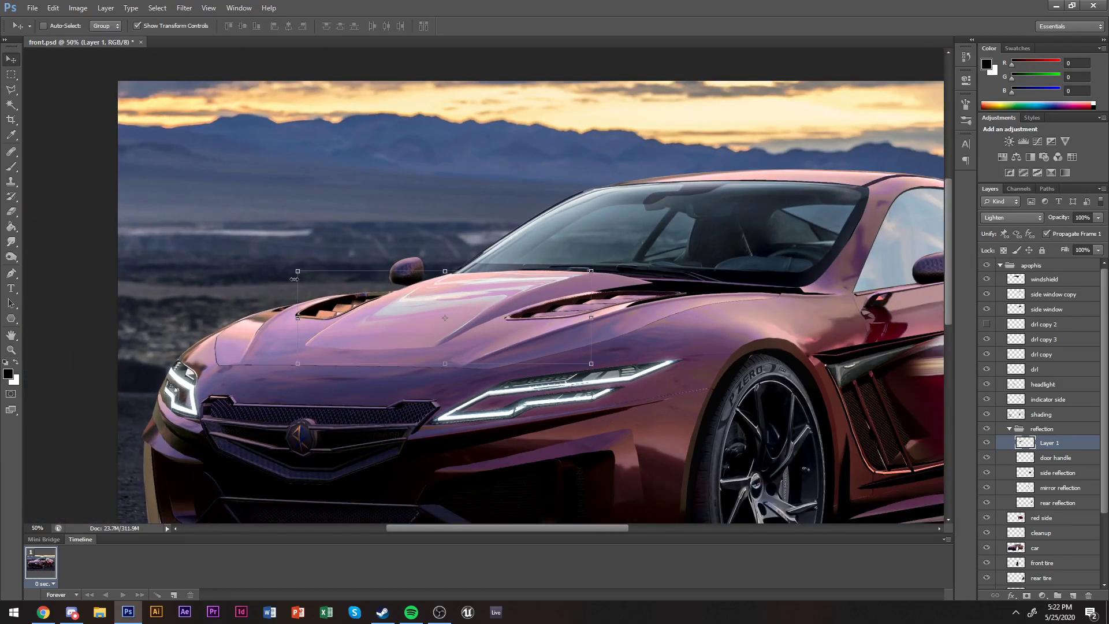
key("ctrl+t")
right_click(361, 315)
left_click(387, 401)
mouse_move(404, 335)
left_mouse_down()
mouse_move(380, 332)
mouse_move(384, 341)
left_mouse_up()
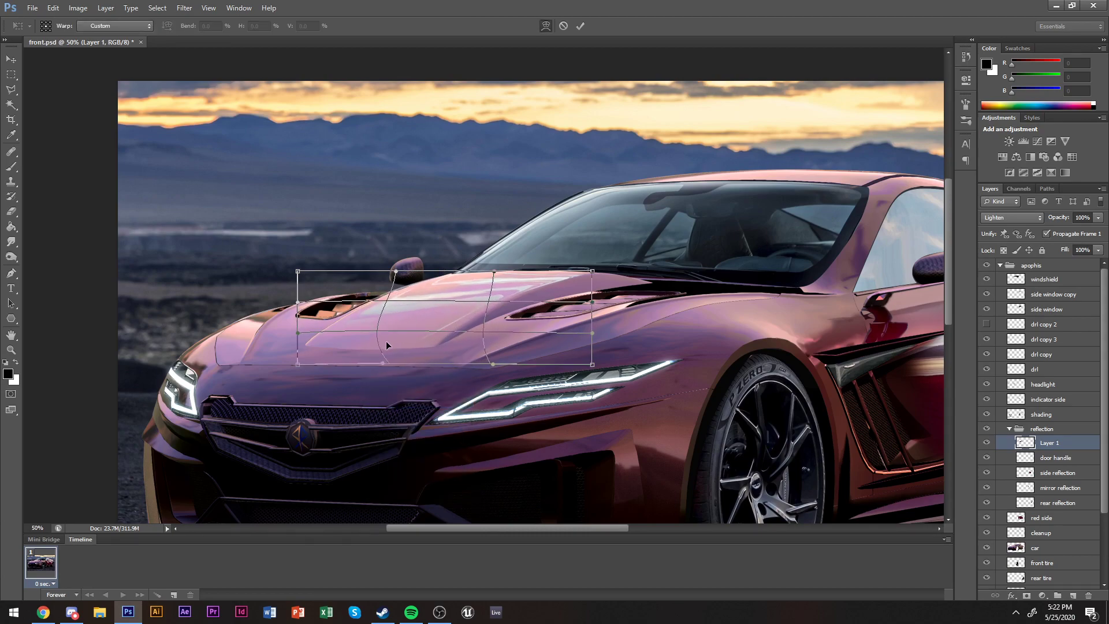
left_click_drag(484, 358, 483, 358)
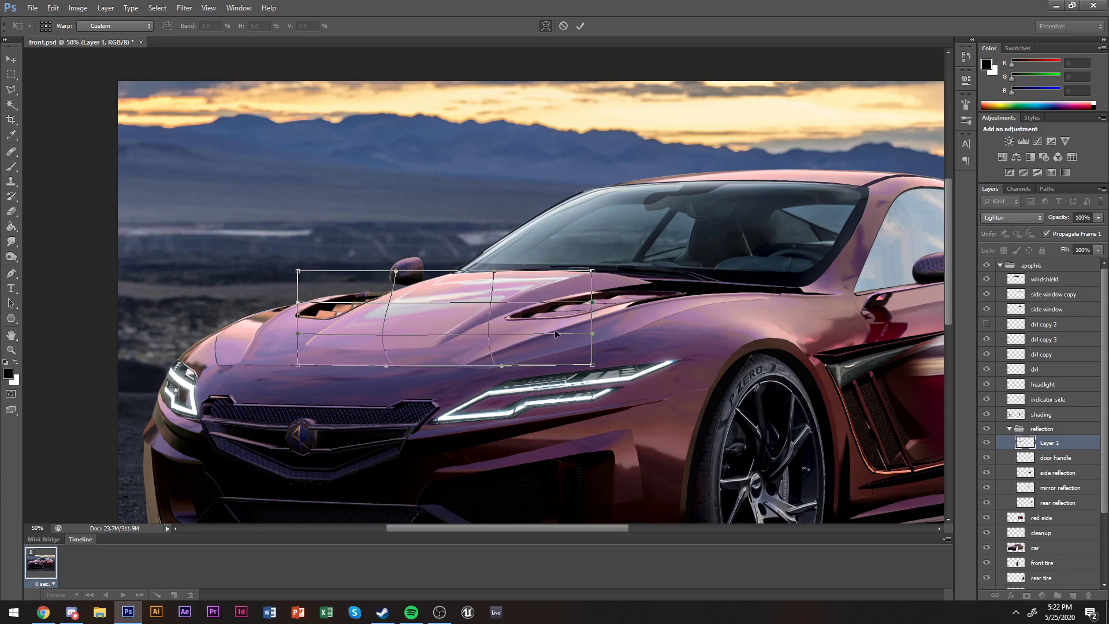
key("Return")
key("z")
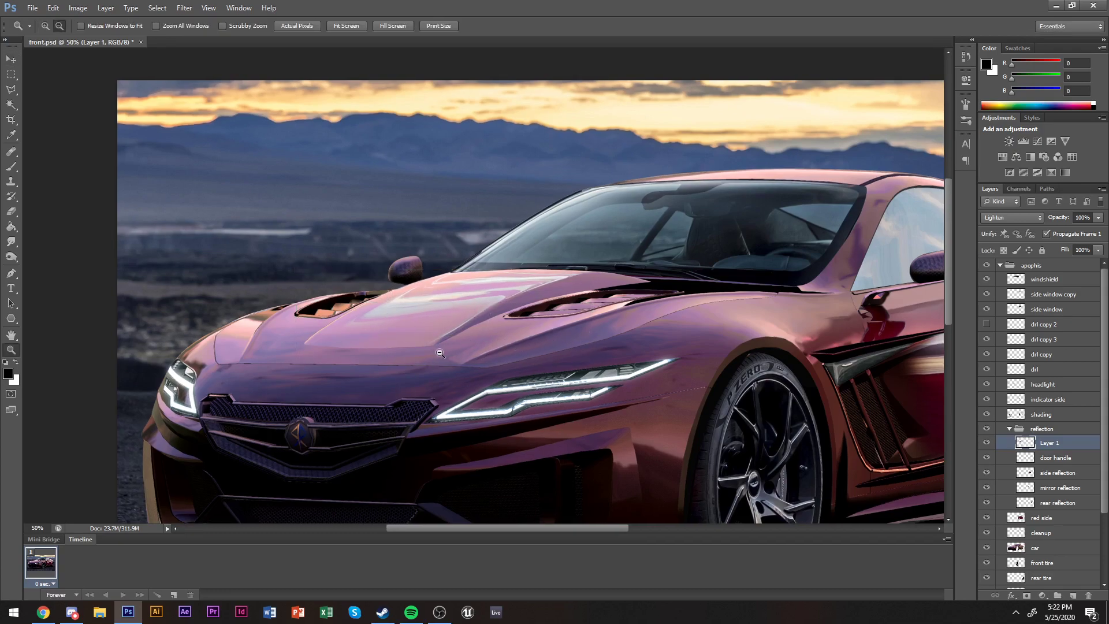
left_click(440, 353, "alt")
key("ctrl+s")
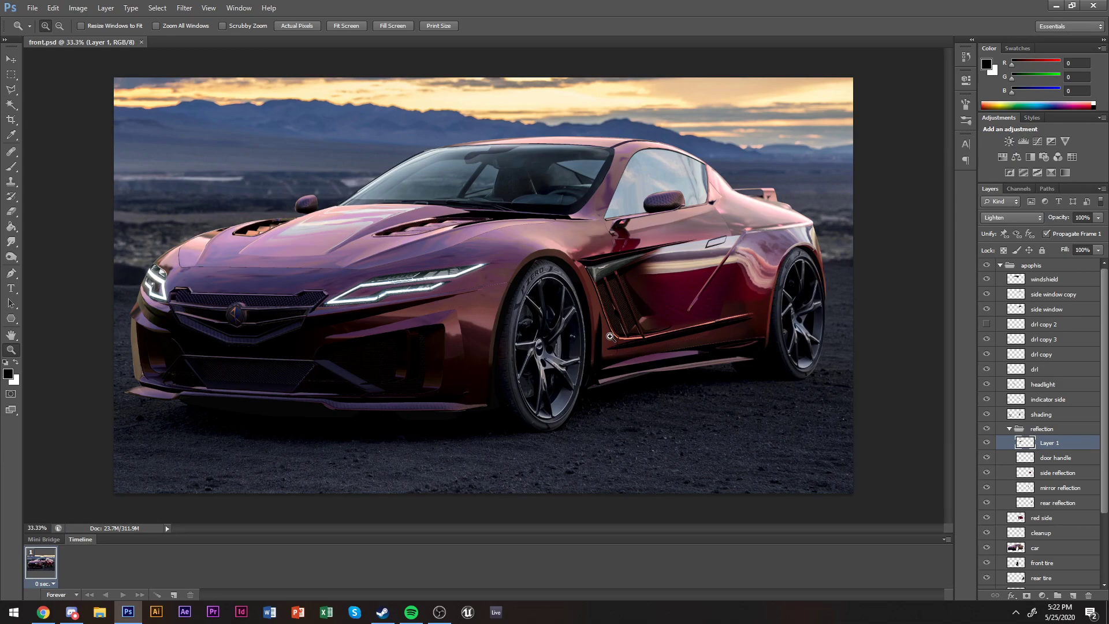
Switch to Chrome and search Google Images for "mclaren 570s" in a new tab.
key("alt+Tab")
key("alt+Tab")
key("alt+Tab")
key("alt+Tab")
key("alt+Tab")
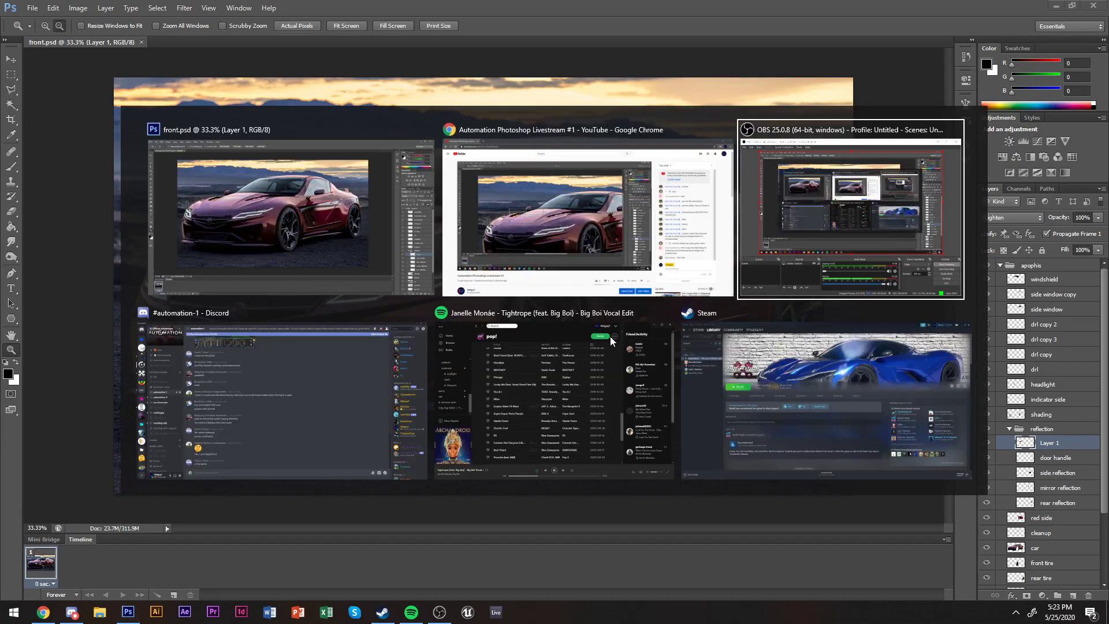
key("alt+Tab")
key("alt+Tab")
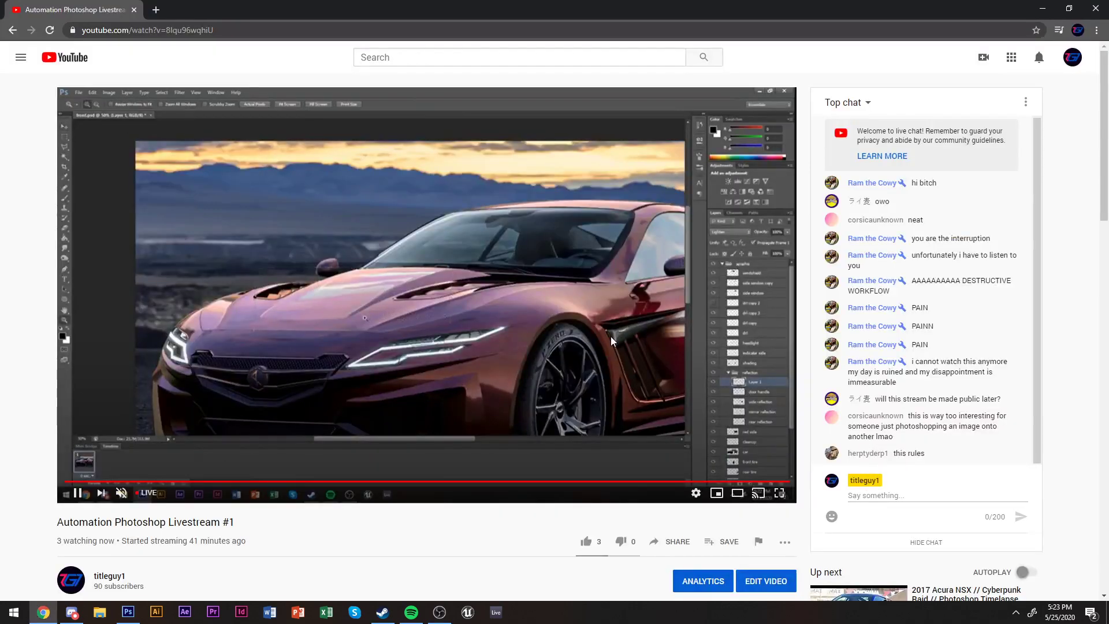
key("ctrl+t")
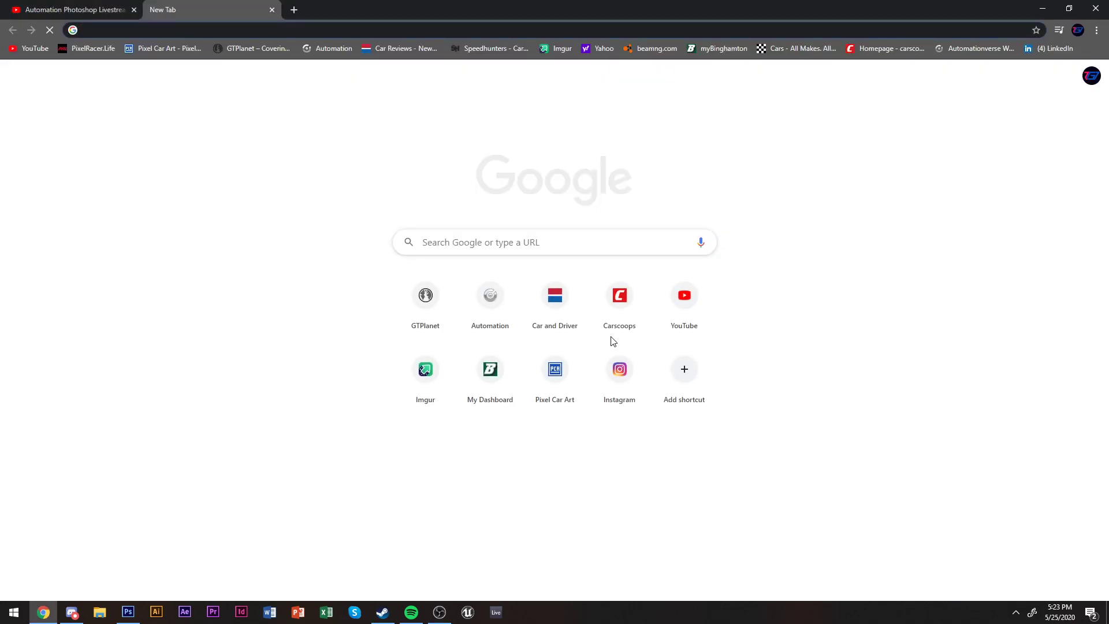
type("m")
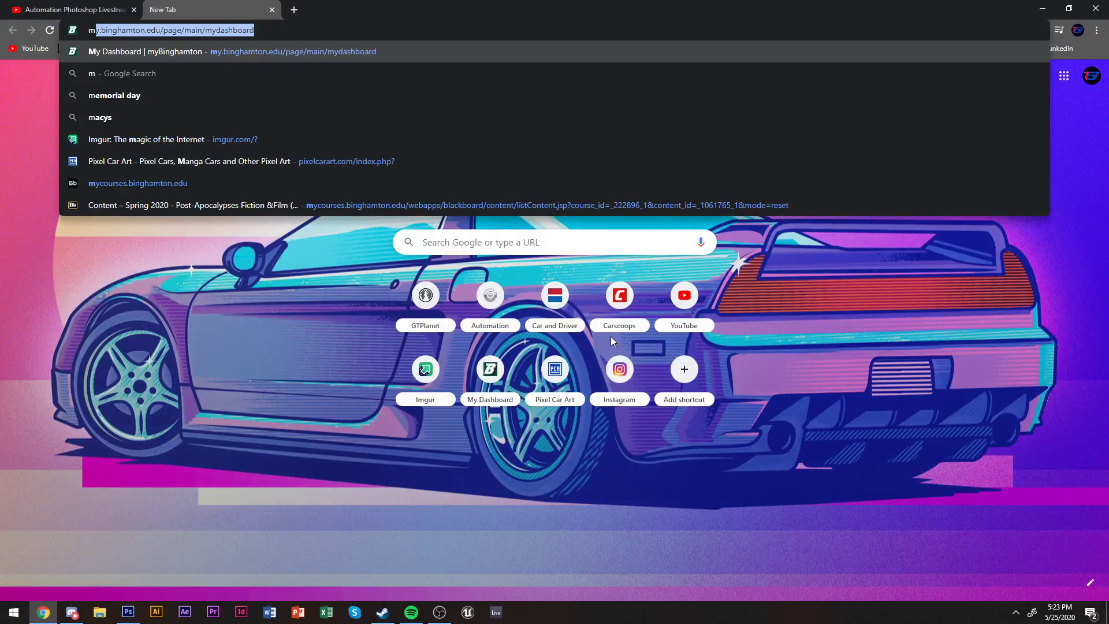
type("c")
key("BackSpace")
key("BackSpace")
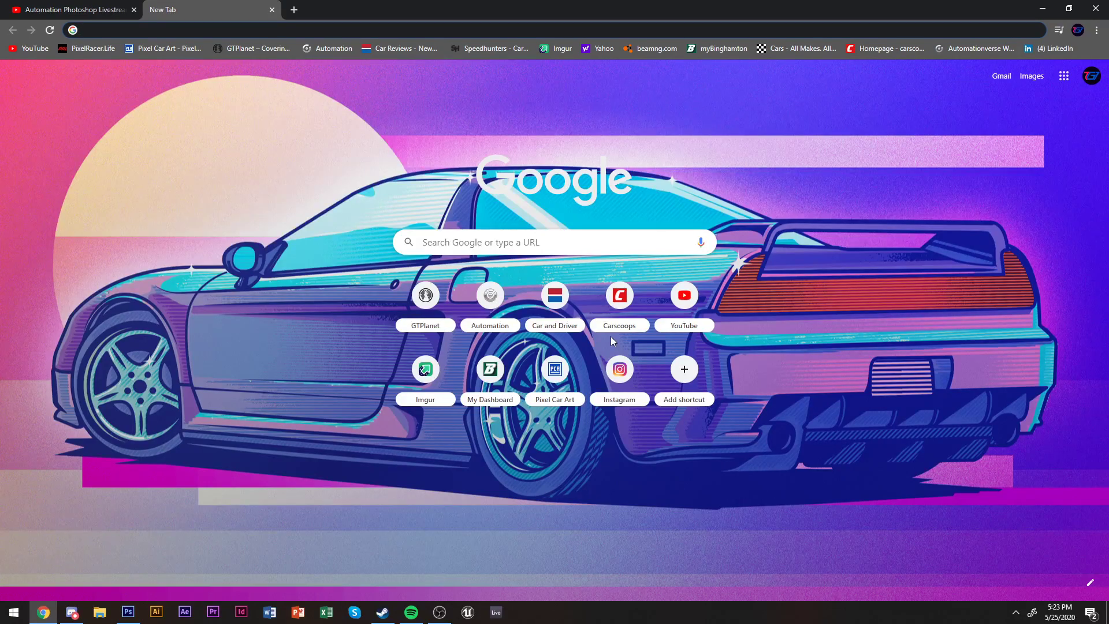
type("mclaren ")
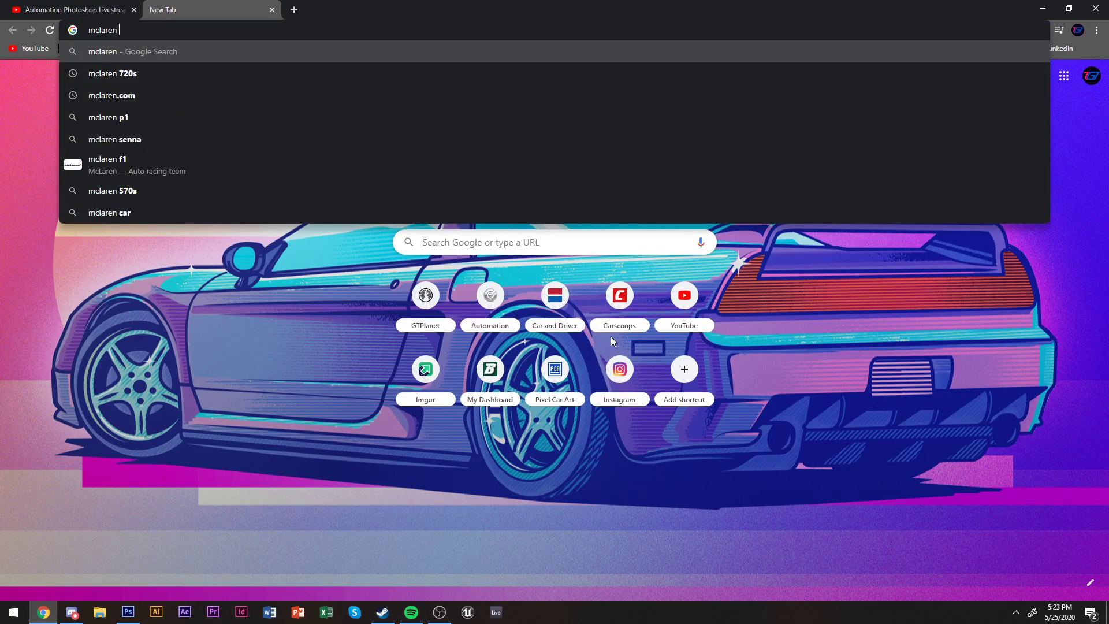
type("5")
key("Down")
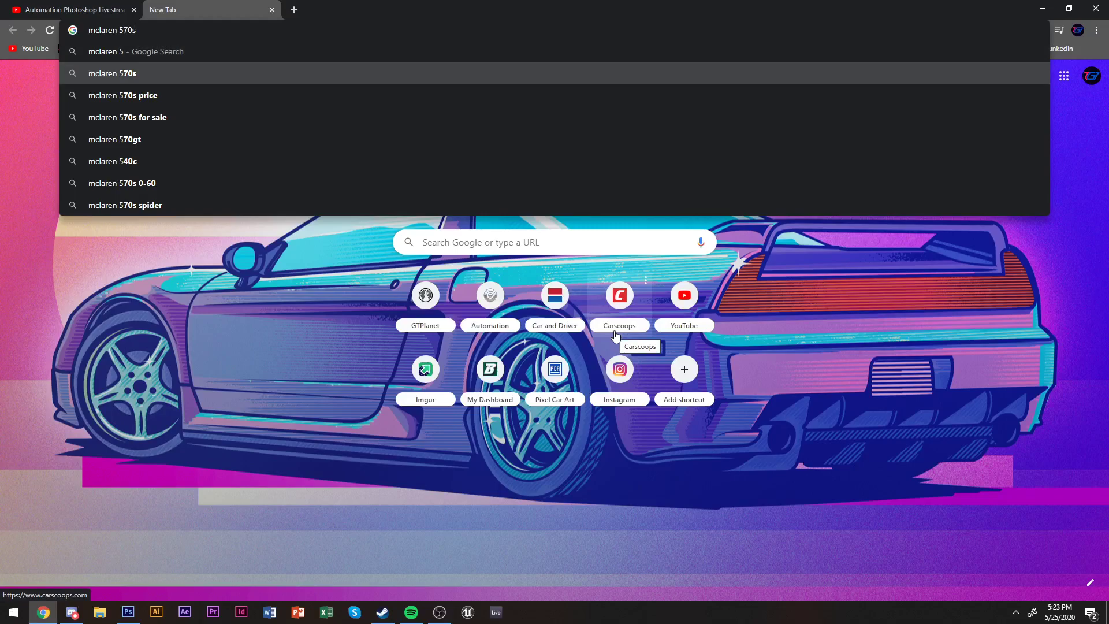
key("Return")
left_click(157, 100)
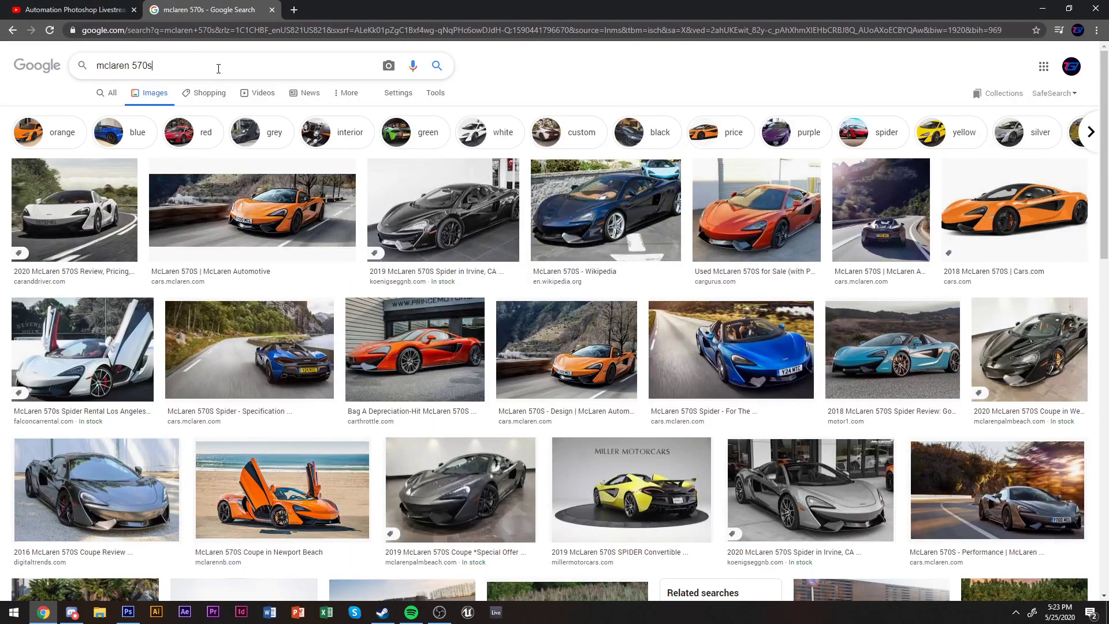
Refine the image search to "mclaren 570s spider" and limit the results to images larger than 4 MP.
type("spider")
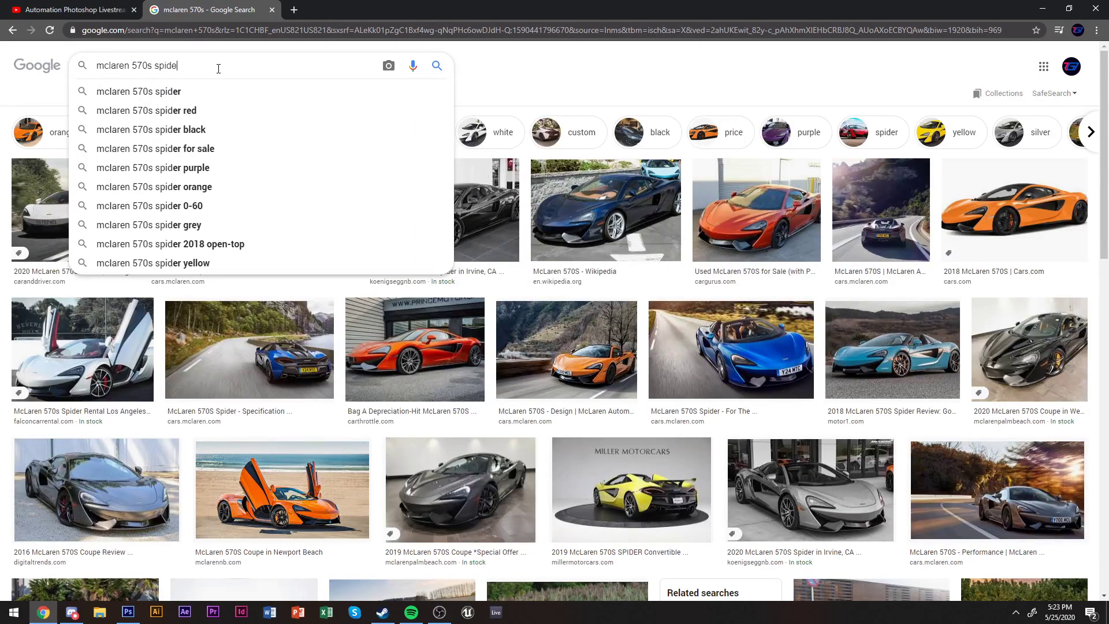
key("Return")
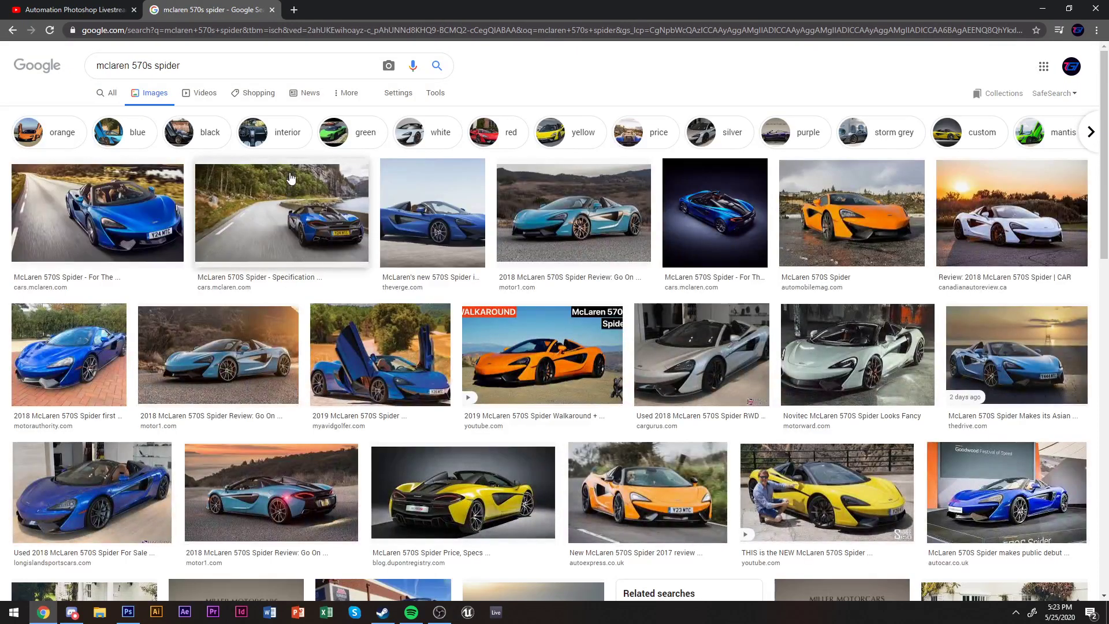
left_click(391, 98)
left_click(398, 145)
key("alt+Tab")
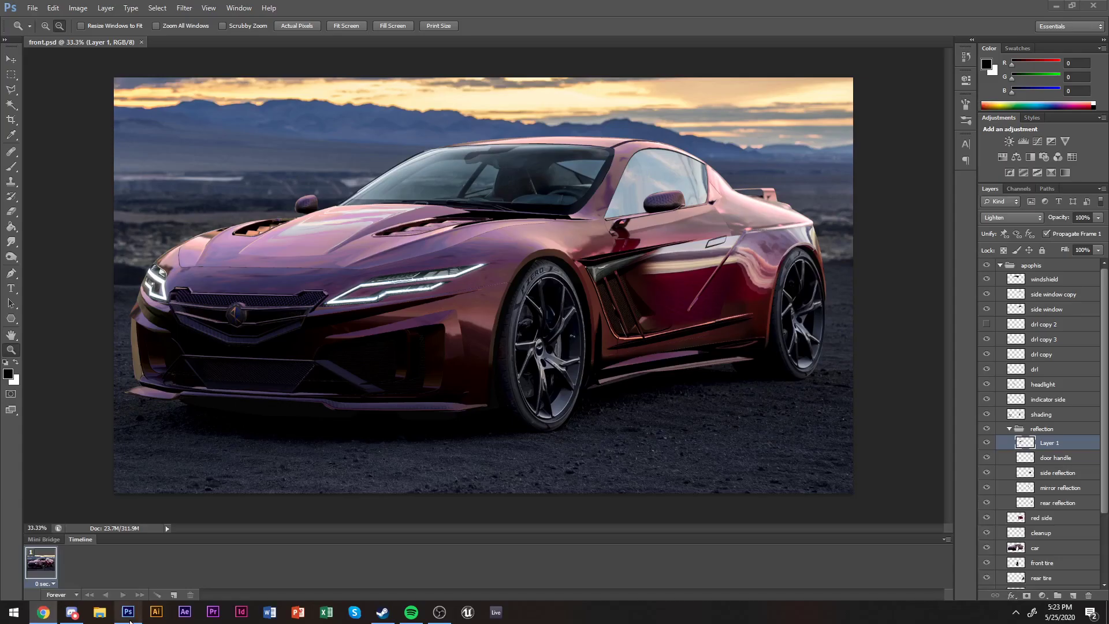
left_click(43, 612)
left_click(182, 345)
scroll(228, 435, "down", 5)
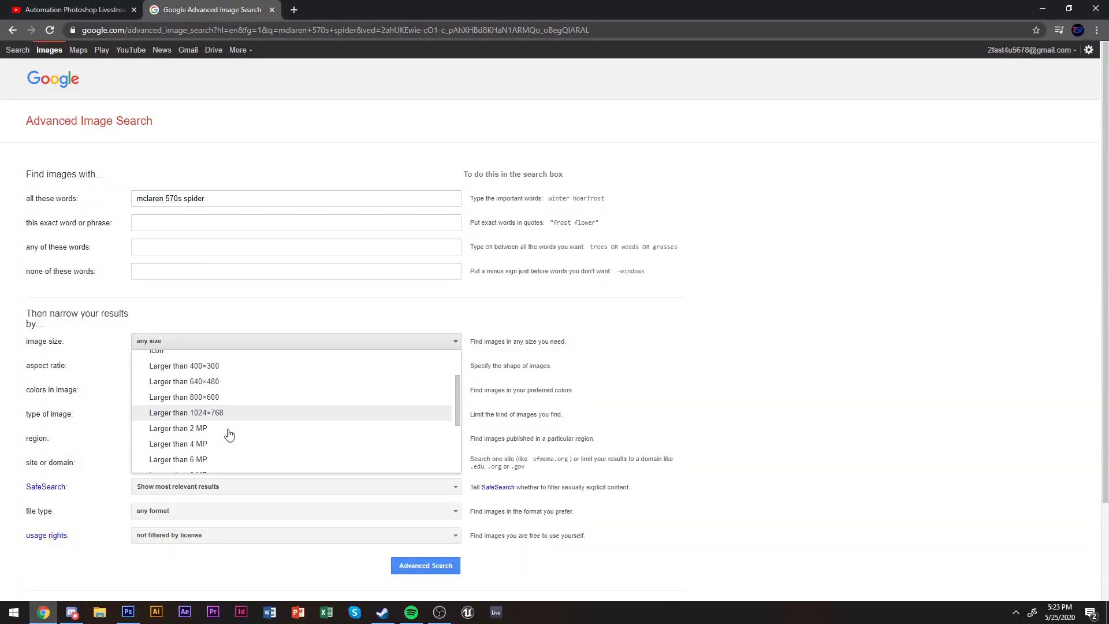
left_click(219, 417)
left_click(432, 565)
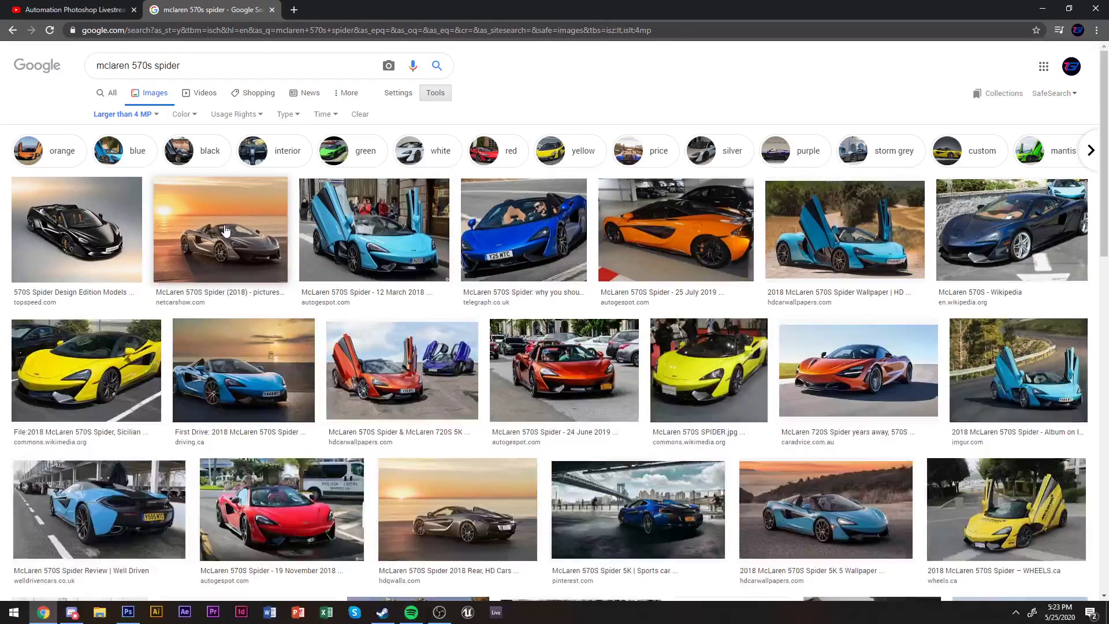
Open the preview of the grey 570S Spider at sunset and try to copy the image into front.psd.
left_click(225, 231)
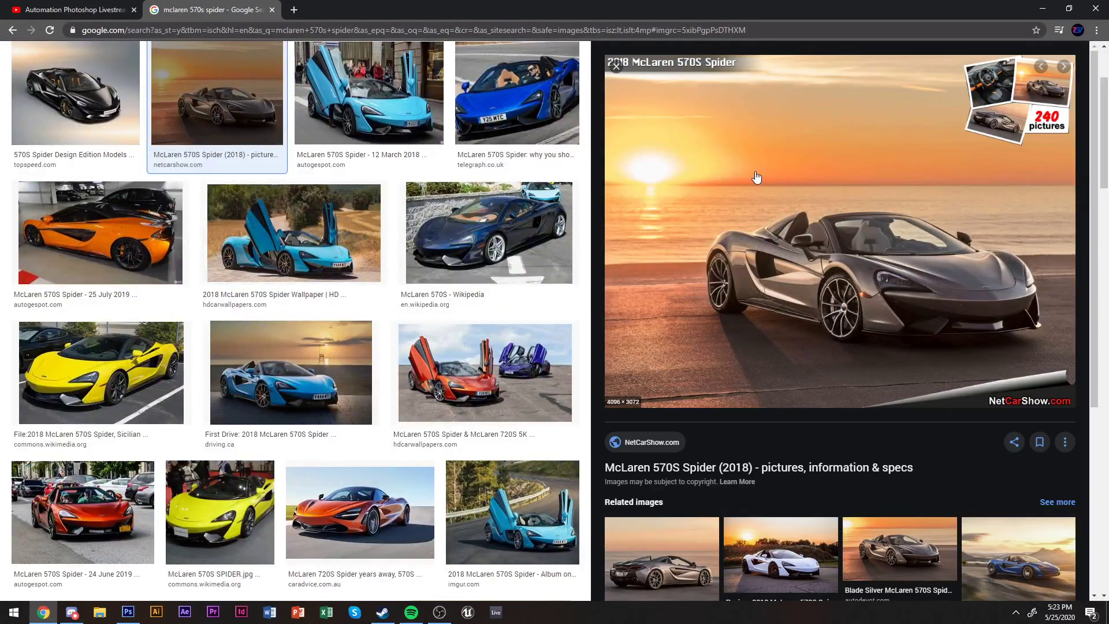
right_click(756, 178)
left_click(777, 300)
key("alt+Tab")
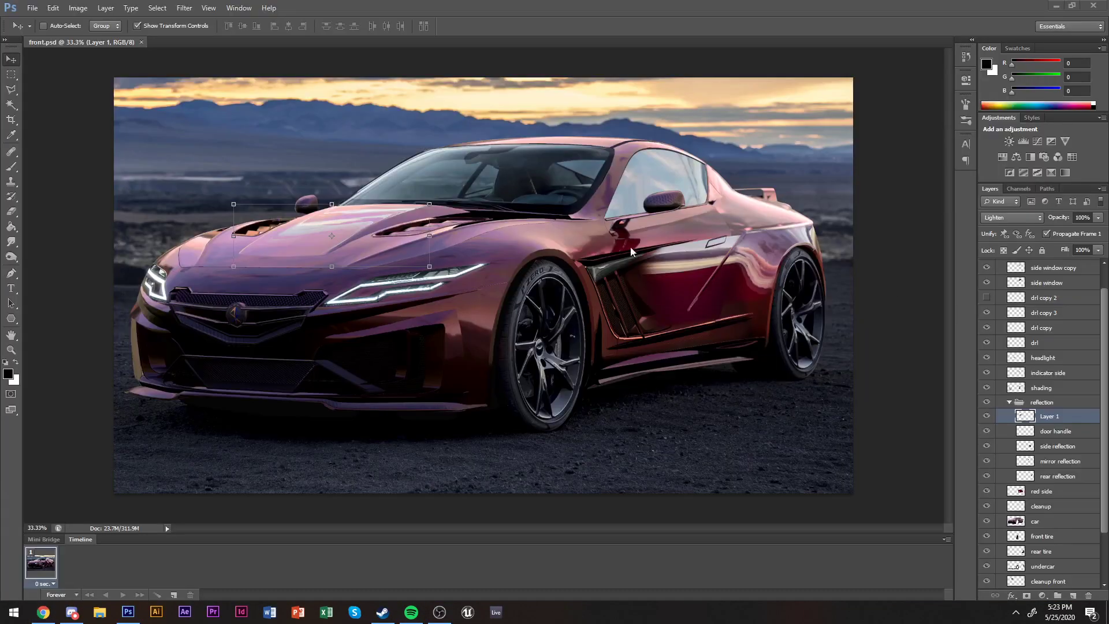
left_click(693, 249, "ctrl")
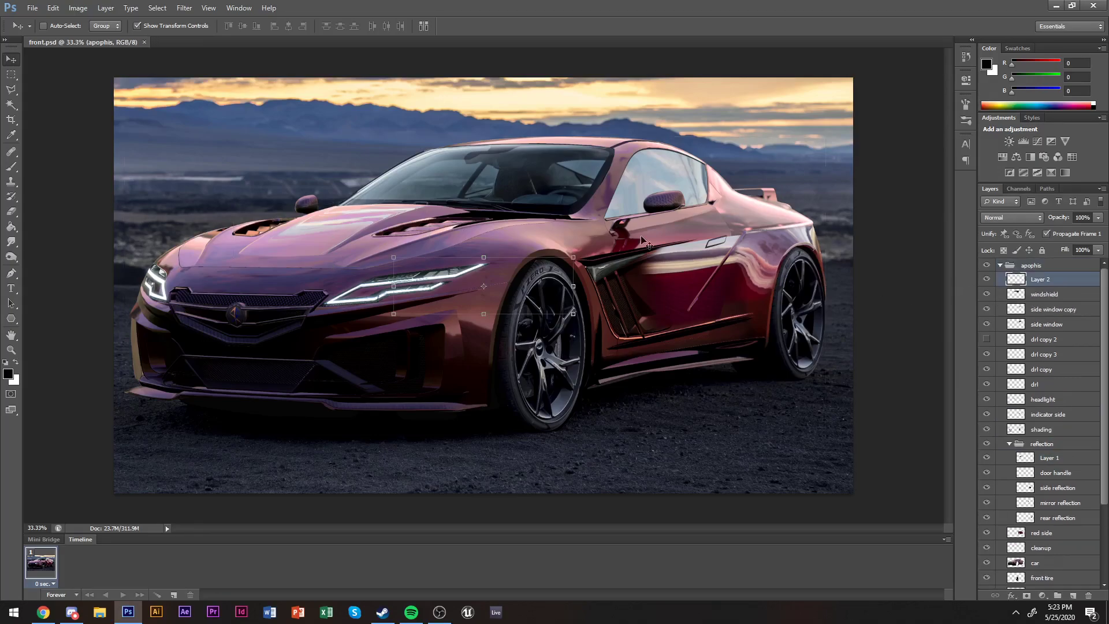
key("alt+Tab")
right_click(763, 250)
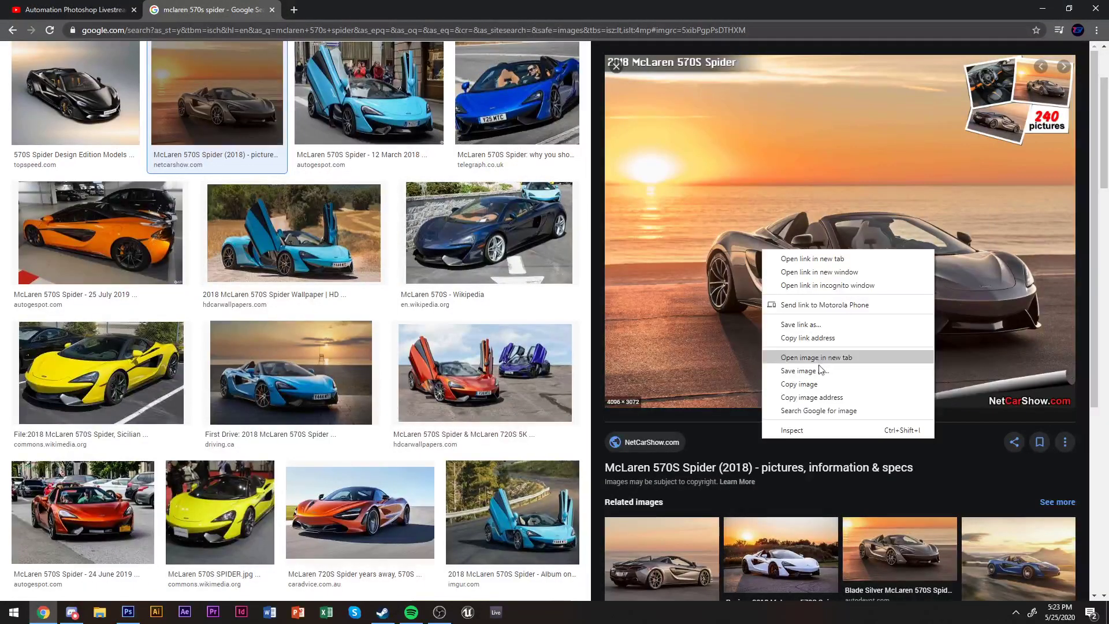
left_click(817, 384)
key("alt+Tab")
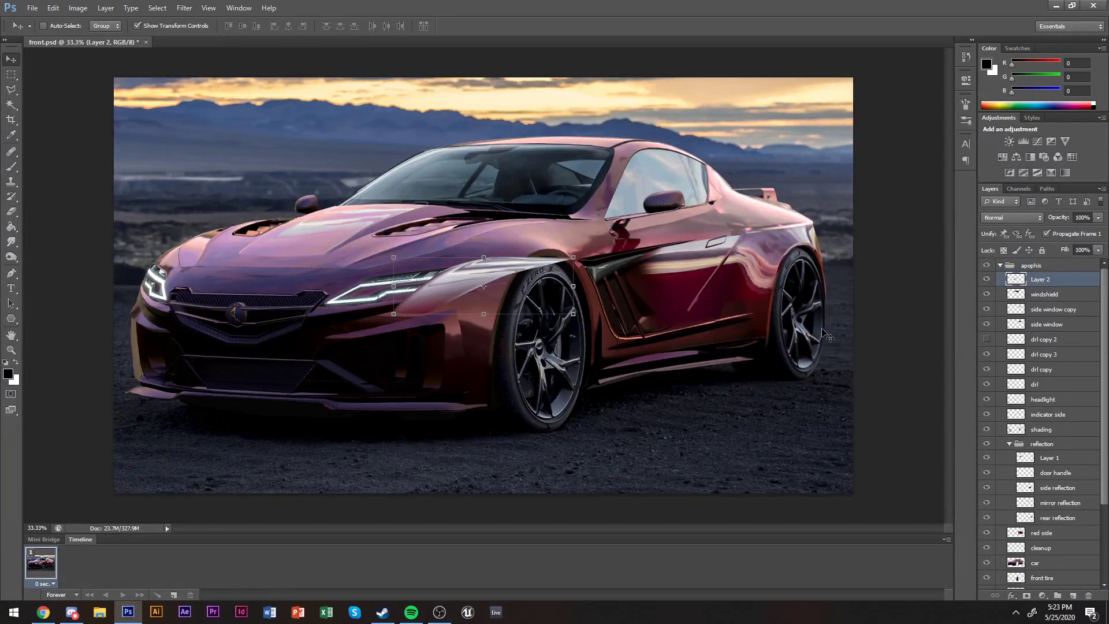
Try again to bring the preview image of the grey 570S Spider into the Photoshop document.
key("alt+Tab")
right_click(764, 236)
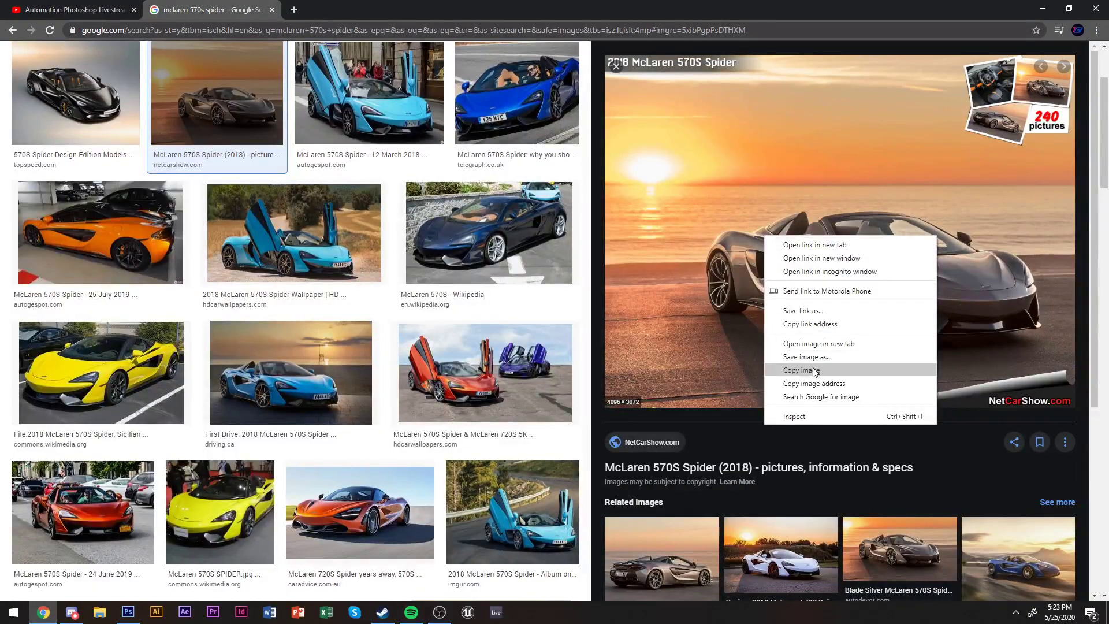
left_click(815, 373)
right_click(749, 236)
left_click(800, 367)
key("alt+Tab")
key("ctrl+v")
key("alt+Tab")
right_click(721, 209)
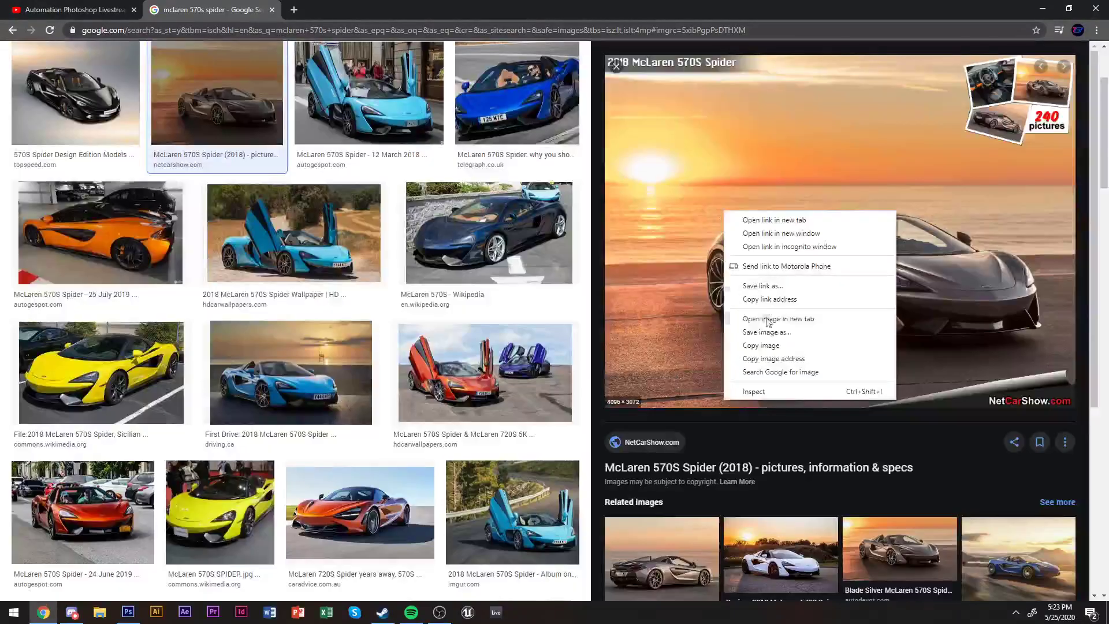
left_click(774, 327)
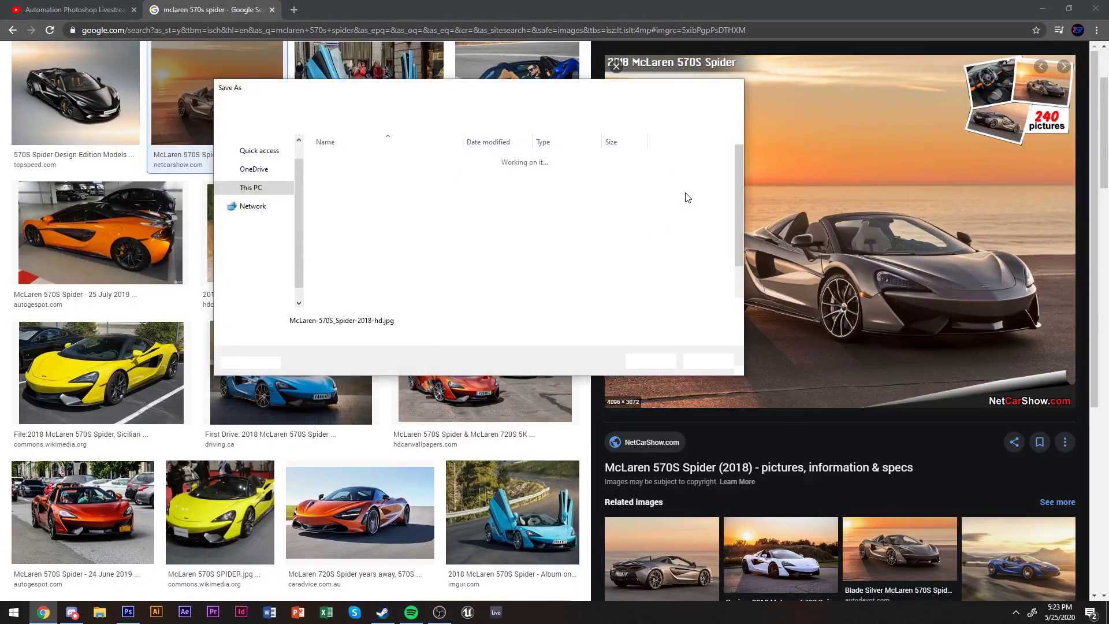
key("Escape")
Open the full-size 570S Spider image in a new tab, copy it and paste it into front.psd as a new layer.
right_click(701, 192)
left_click(754, 299)
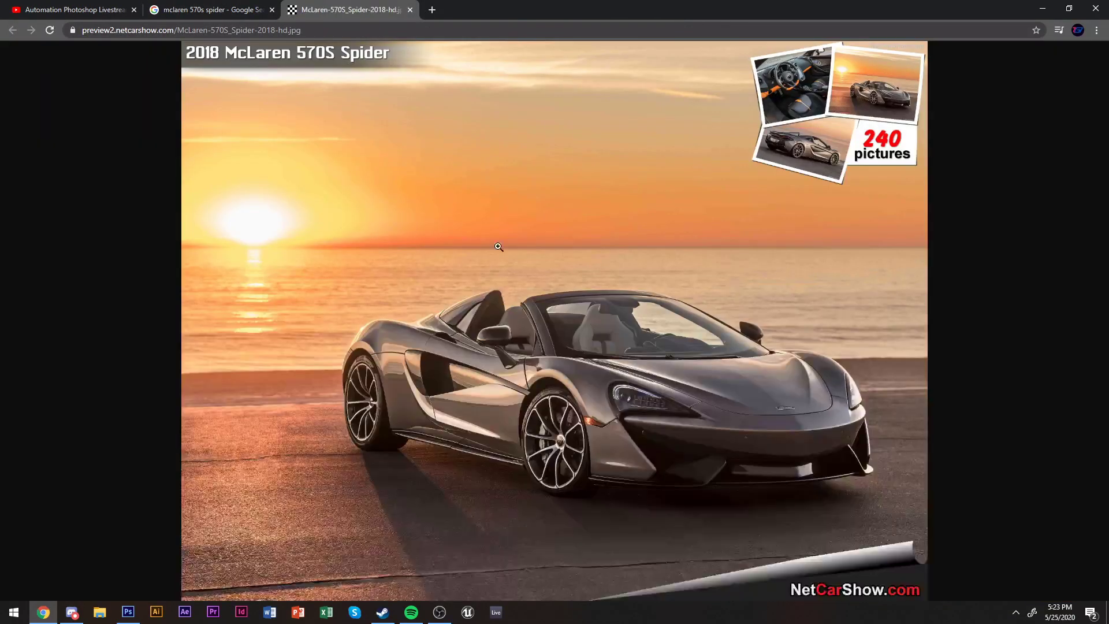
right_click(566, 295)
left_click(601, 337)
key("alt+Tab")
key("ctrl+v")
Reposition the pasted McLaren photo over the car and flip it horizontally by setting its width to -100%.
left_click_drag(801, 394, 766, 294)
key("ctrl+t")
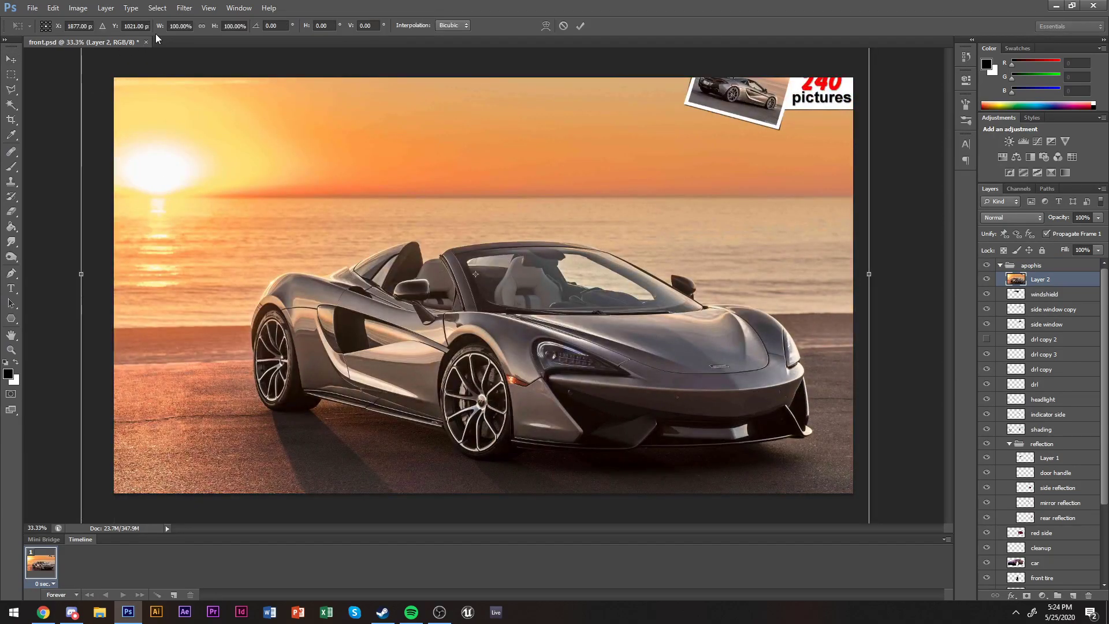
type("-100")
key("Return")
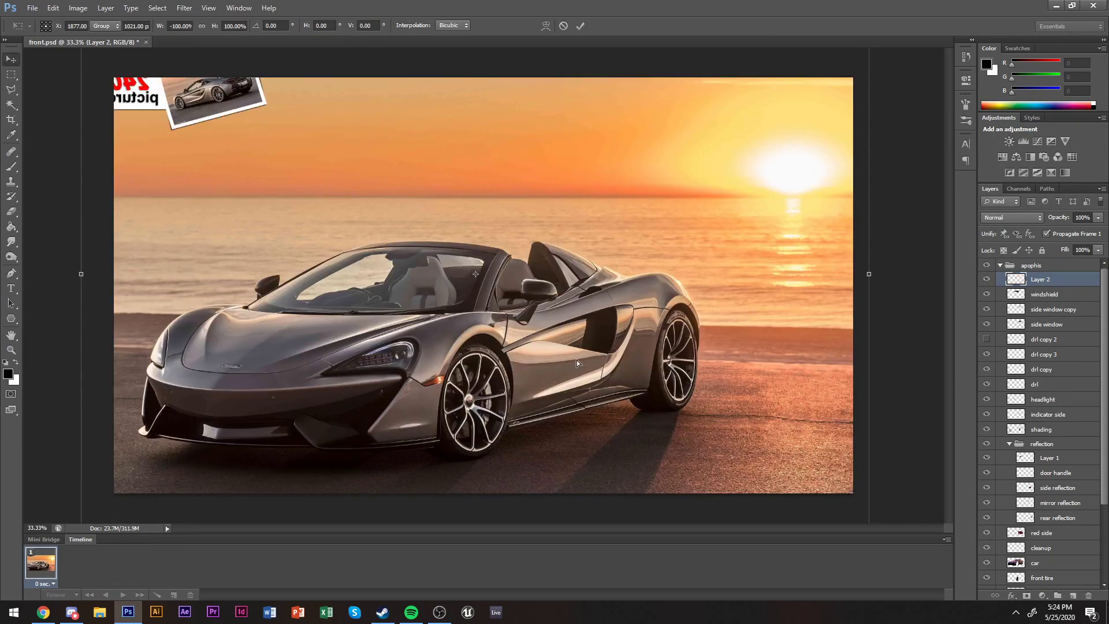
left_click_drag(573, 370, 608, 323)
key("ctrl+plus")
key("Return")
key("ctrl+plus")
Try to outline the McLaren's front wheel with the Elliptical Marquee tool.
left_click(11, 74)
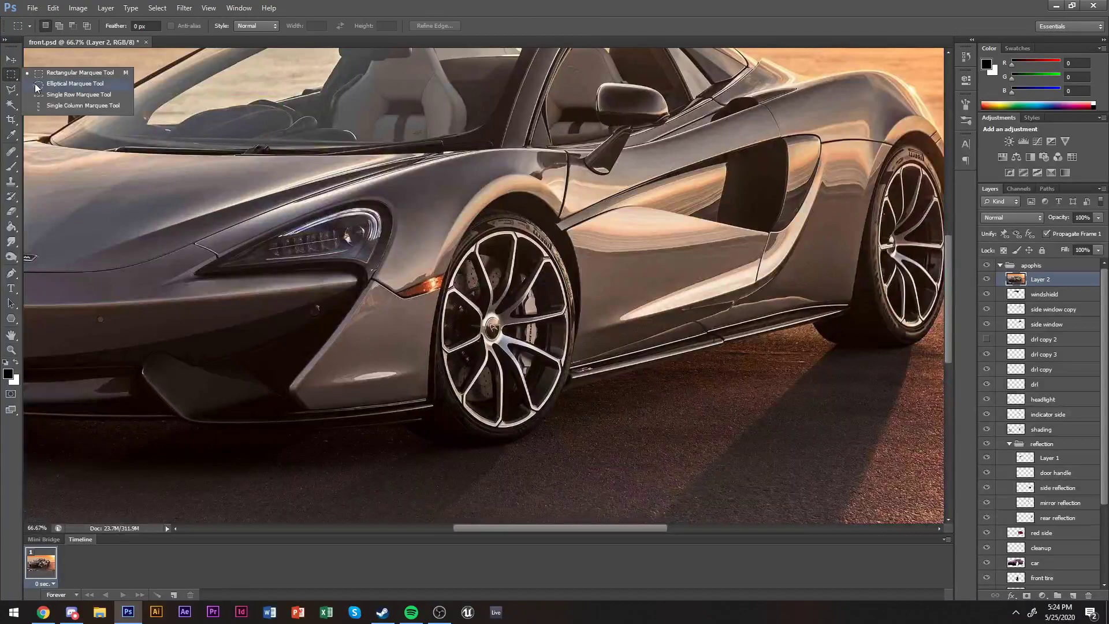
left_click(37, 84)
key("ctrl+plus")
mouse_move(398, 190)
left_mouse_down()
mouse_move(598, 433)
mouse_move(585, 461)
mouse_move(391, 170)
left_mouse_up()
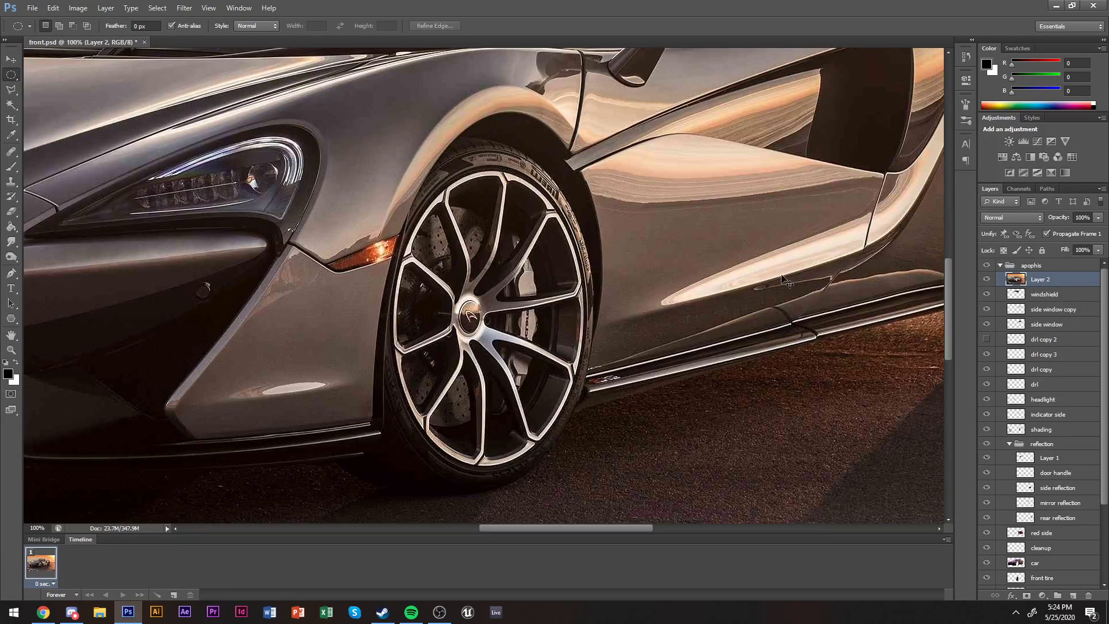
key("Delete")
Hide the McLaren photo layer and paste the copied front wheel as a new layer directly above front tire.
scroll(693, 260, "right", 3)
left_click(987, 280)
scroll(1040, 404, "down", 3)
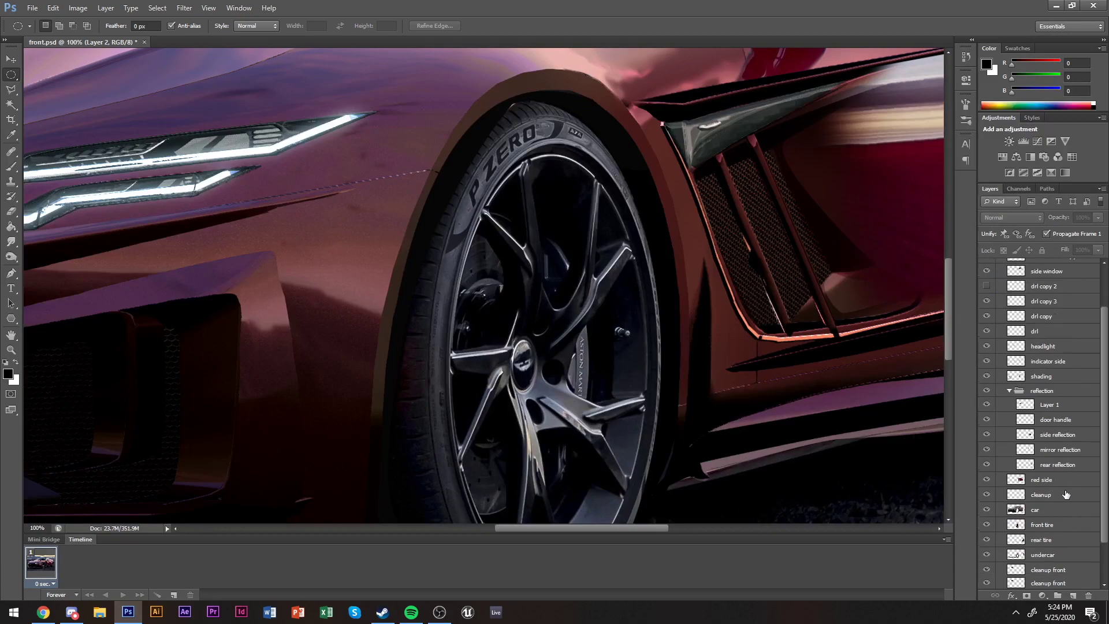
left_click(1041, 498)
scroll(603, 327, "down", 2)
scroll(604, 327, "right", 2)
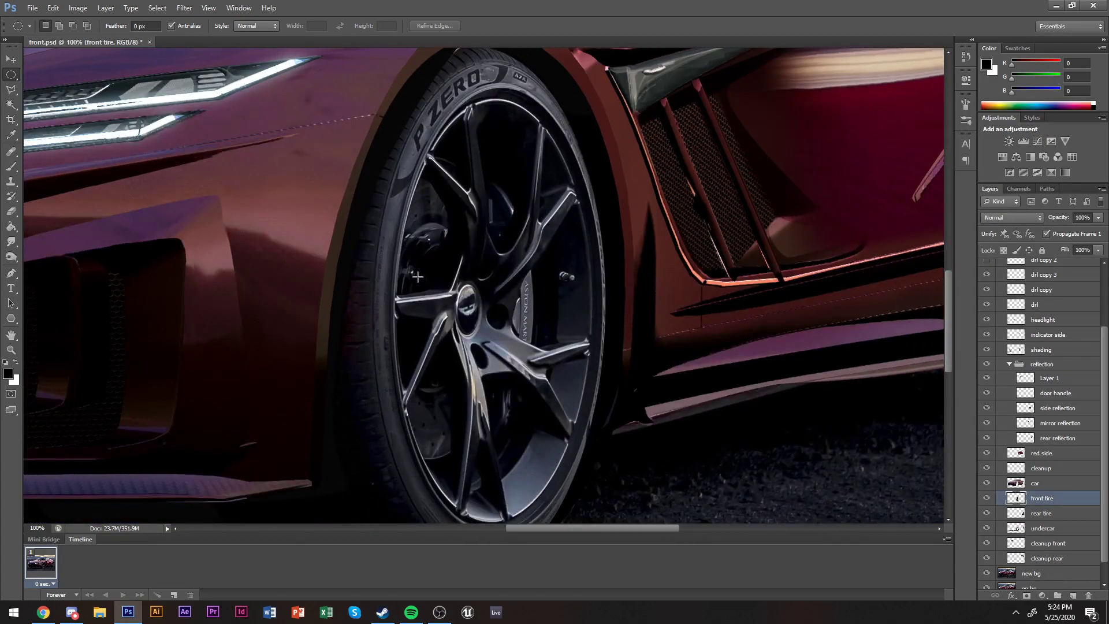
key("z")
key("m")
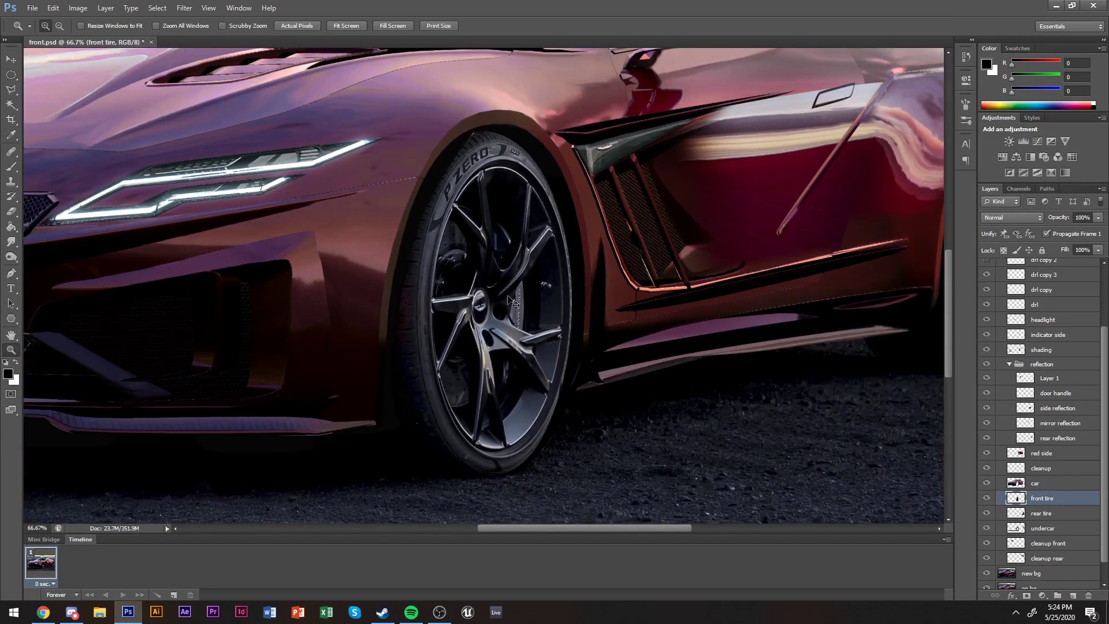
key("ctrl+v")
key("v")
Fit the pasted wheel to the front tire by stretching its height to 144.81%, skewing it slightly and widening it to 102.23%.
mouse_move(488, 195)
left_mouse_down()
mouse_move(520, 265)
mouse_move(503, 263)
mouse_move(499, 164)
mouse_move(485, 184)
left_mouse_up()
right_click(522, 163)
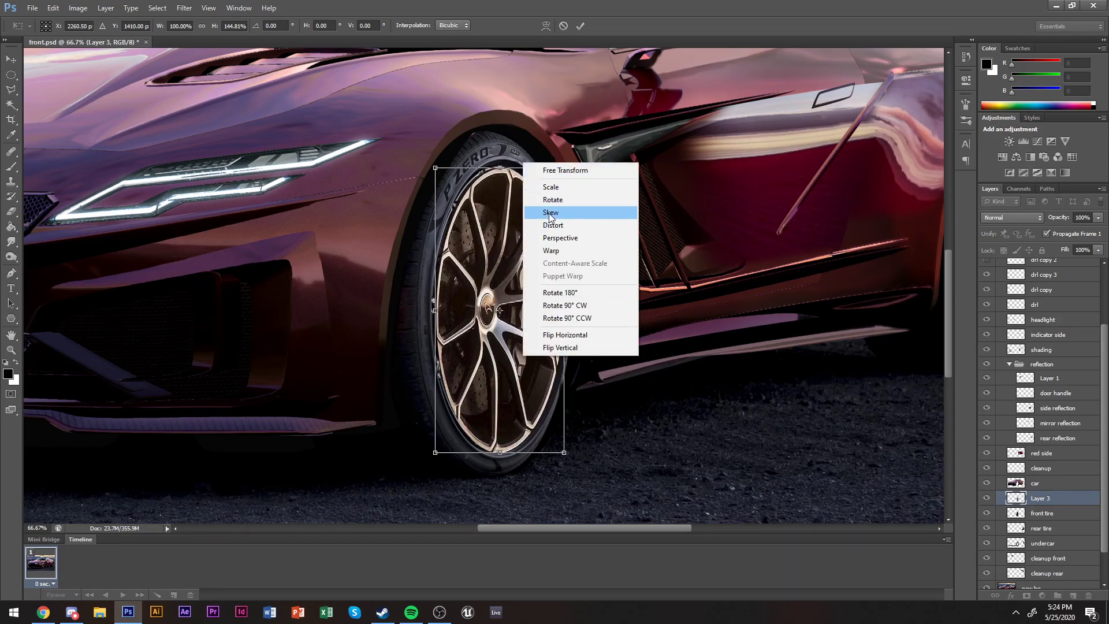
left_click(551, 212)
left_click_drag(504, 168, 502, 168)
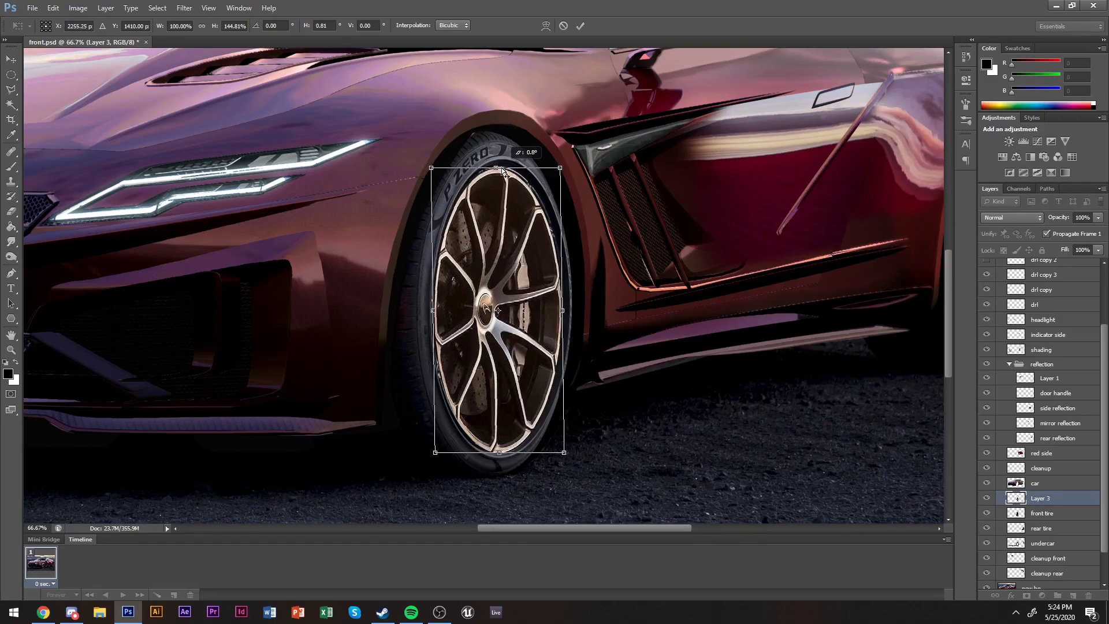
right_click(508, 316)
left_click(515, 324)
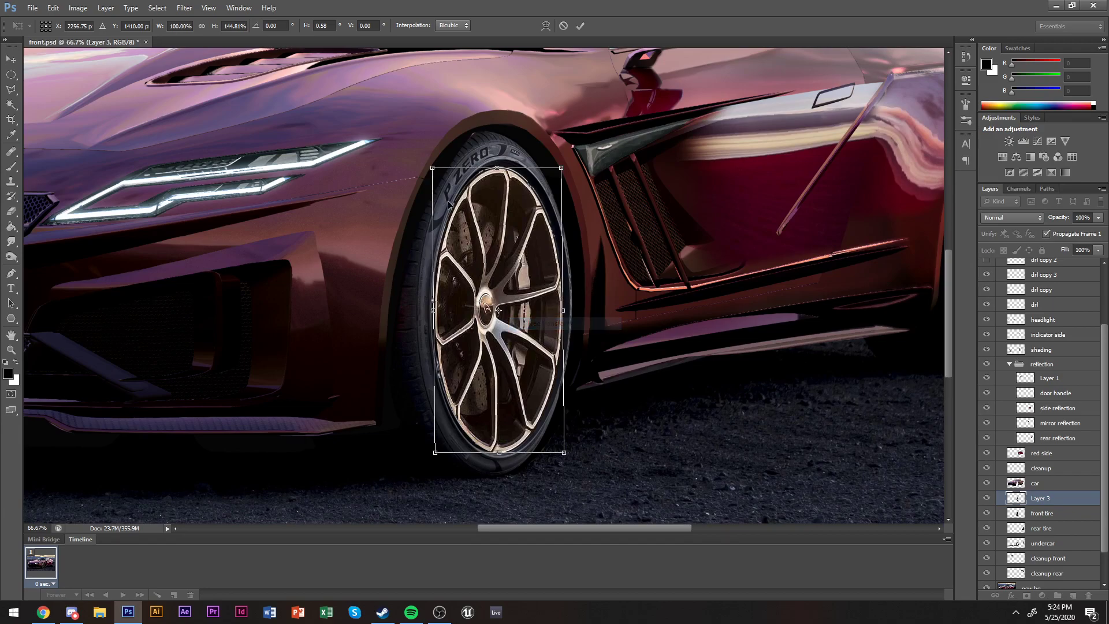
left_click_drag(553, 307, 566, 310)
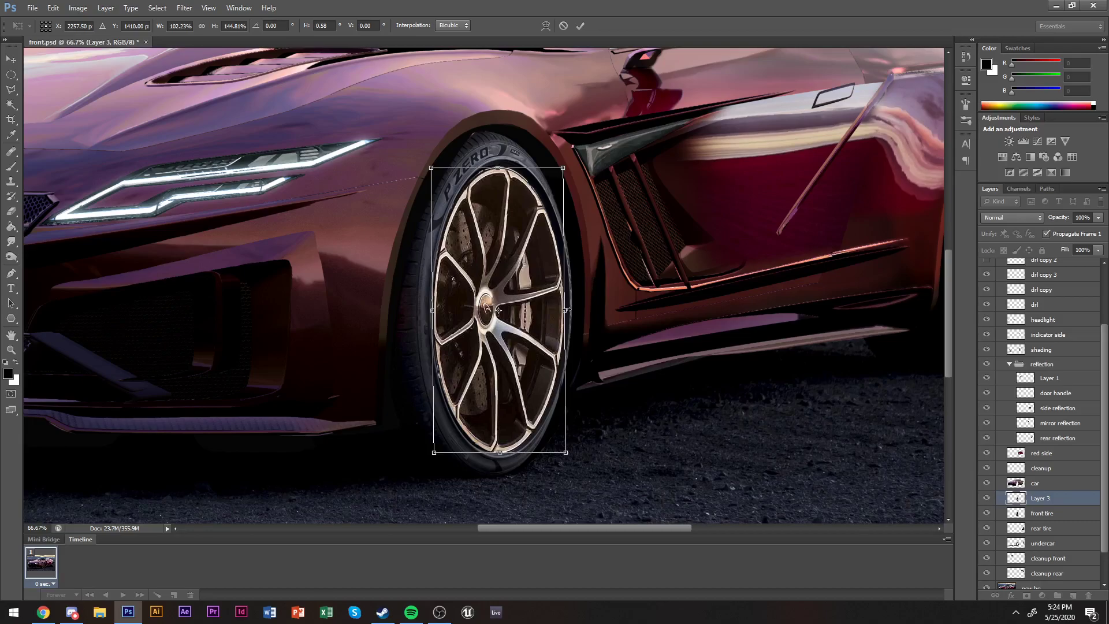
key("Return")
Nudge the pasted wheel slightly to the left within the front tire.
key("z")
left_click(595, 283)
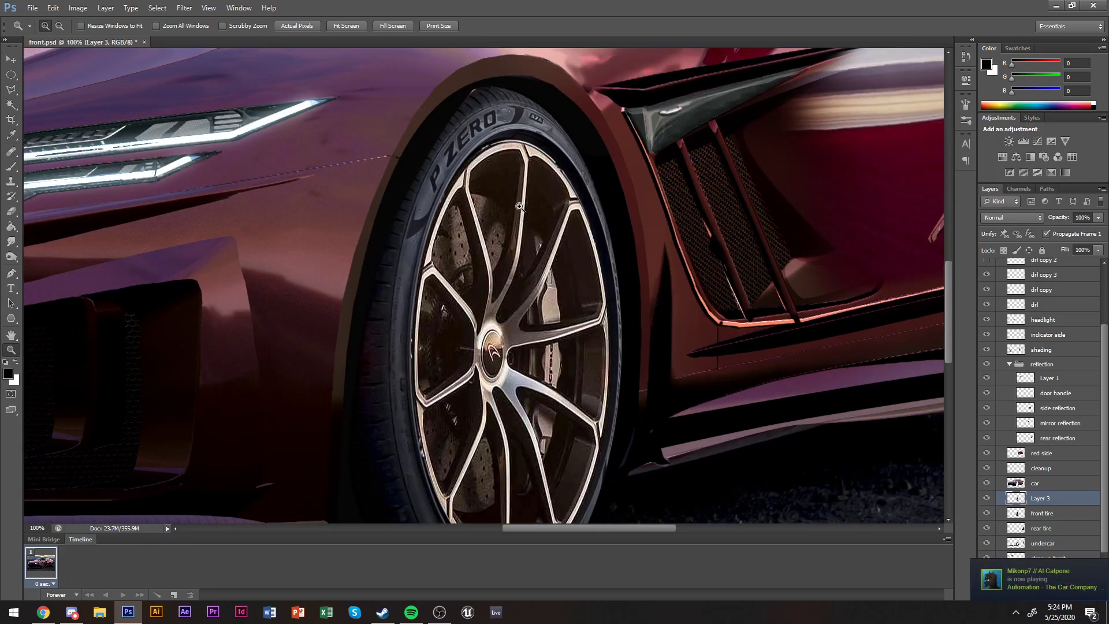
key("v")
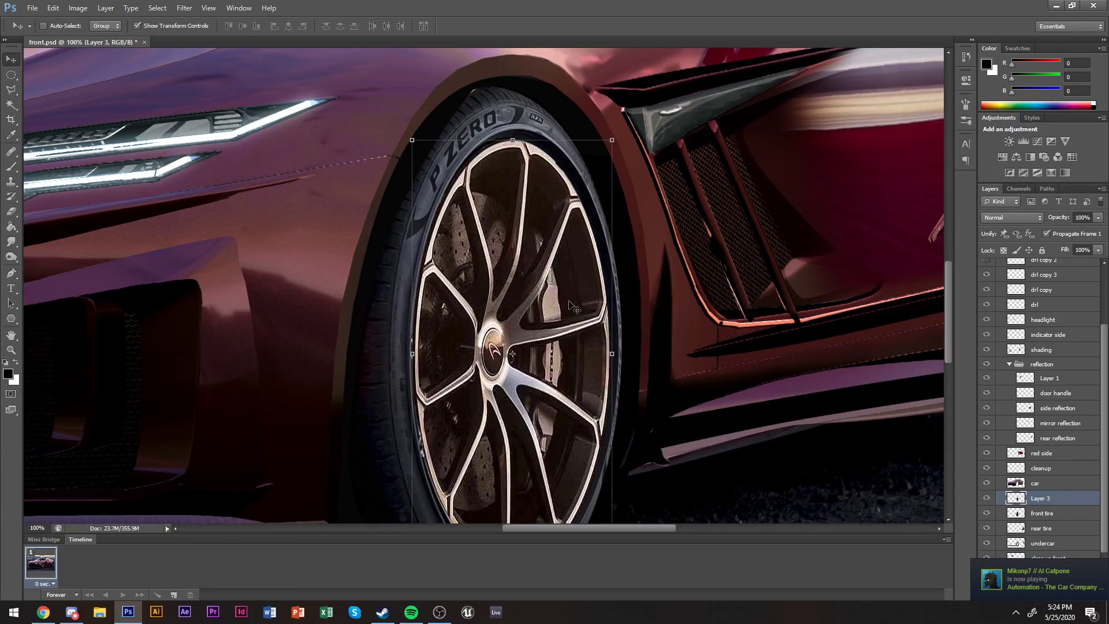
scroll(571, 312, "down", 3)
scroll(575, 335, "up", 1)
scroll(555, 315, "up", 1)
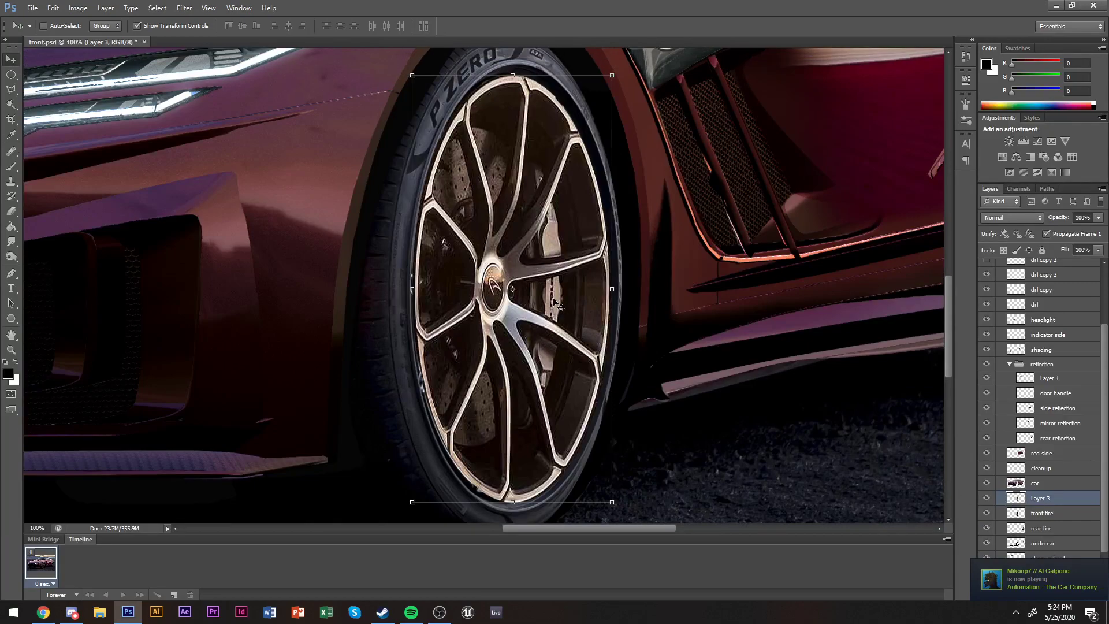
key("alt+period")
Rename the pasted wheel's layer as front wheel.
scroll(1034, 404, "down", 4)
left_click(1040, 460)
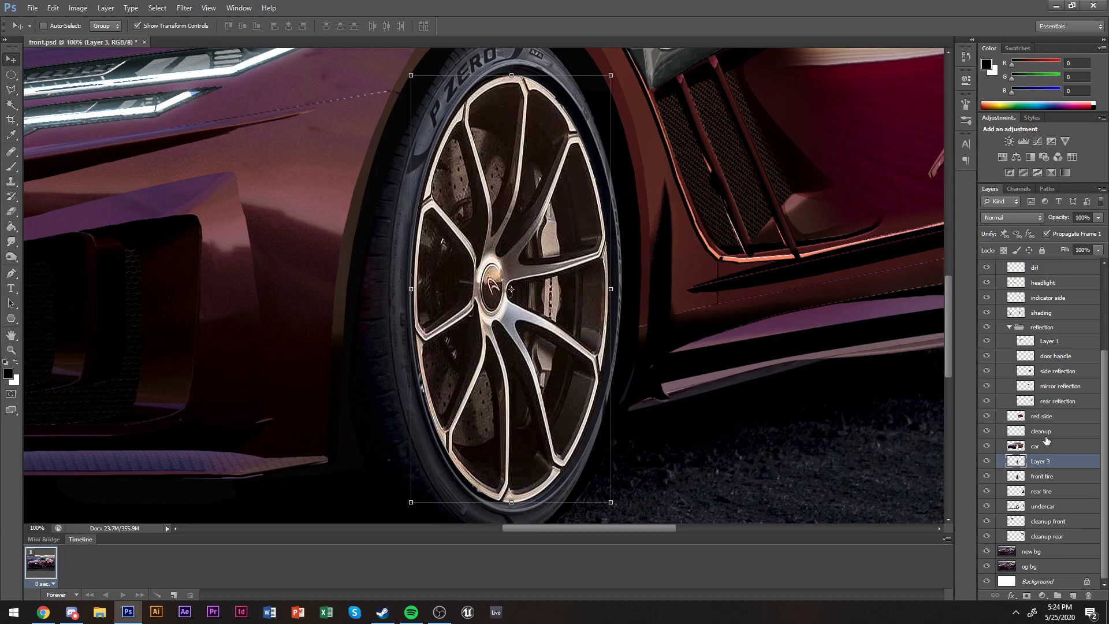
double_click(1040, 461)
type("drc")
type("ront")
type(" wheel")
key("Return")
Cool the front wheel with Color Balance, shifting shadows toward blue and adjusting midtones with blue at +4.
left_click(987, 461)
left_click(987, 461)
key("ctrl+b")
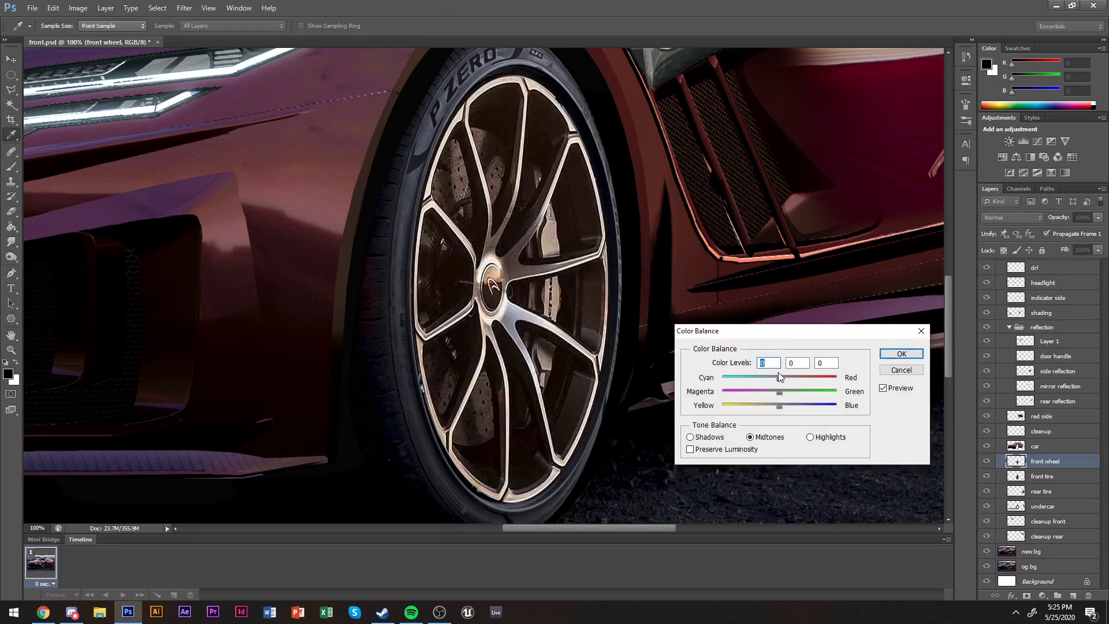
left_click(690, 436)
mouse_move(780, 406)
left_mouse_down()
mouse_move(795, 406)
mouse_move(760, 376)
mouse_move(781, 406)
left_mouse_up()
left_click(767, 438)
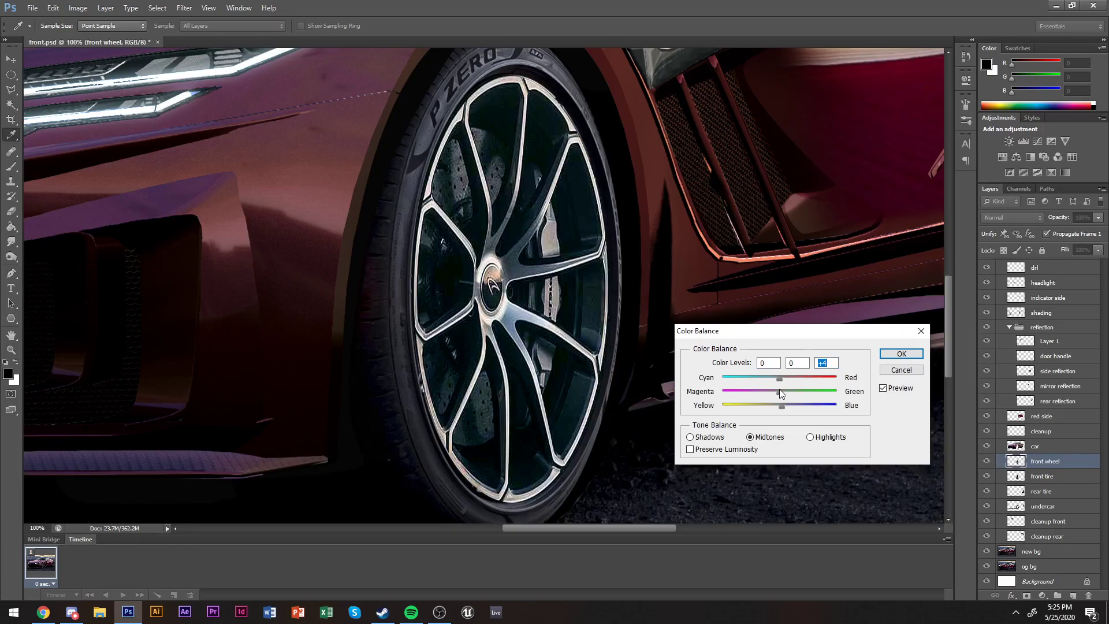
left_click(774, 380)
key("Return")
Darken the front wheel by pulling down the midpoint of its RGB curve.
key("ctrl+m")
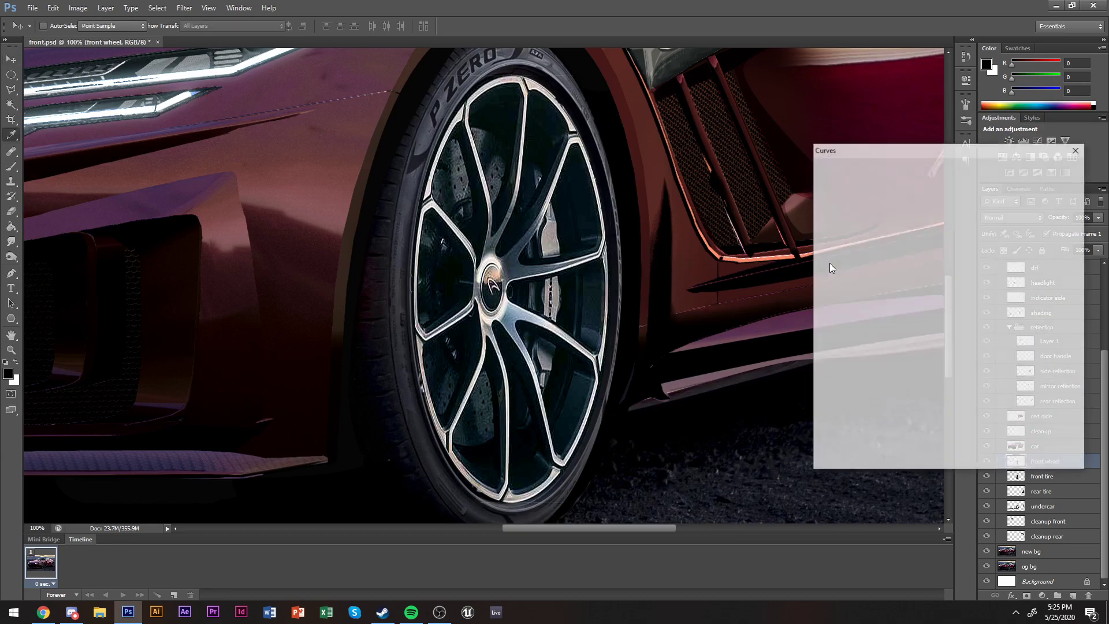
left_click_drag(917, 289, 917, 304)
key("Return")
key("z")
left_click(558, 295, "alt")
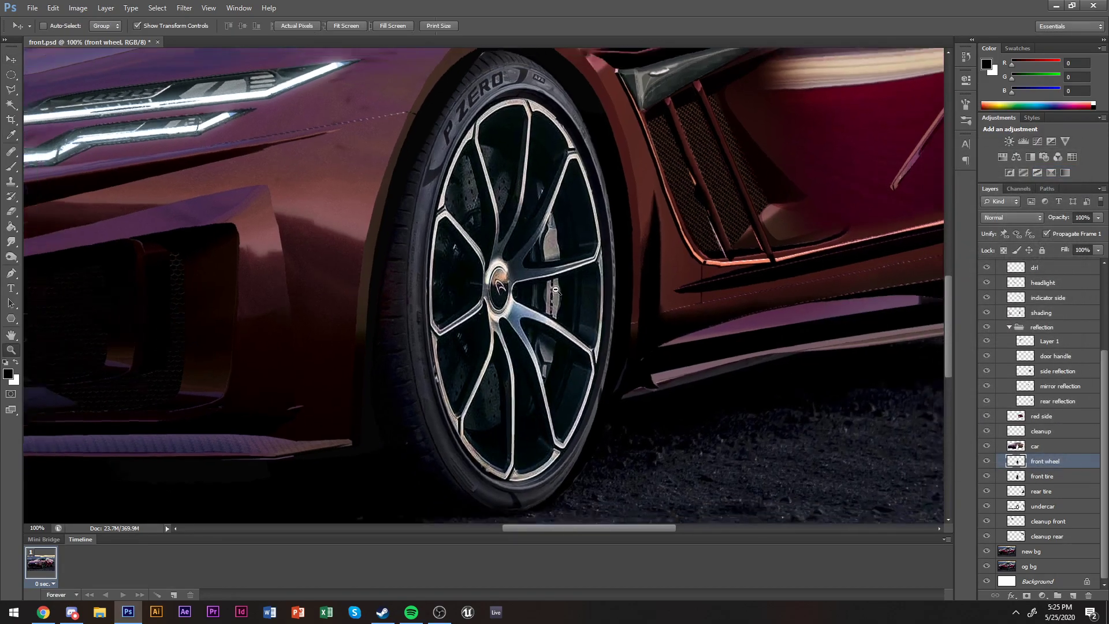
left_click(558, 297, "alt")
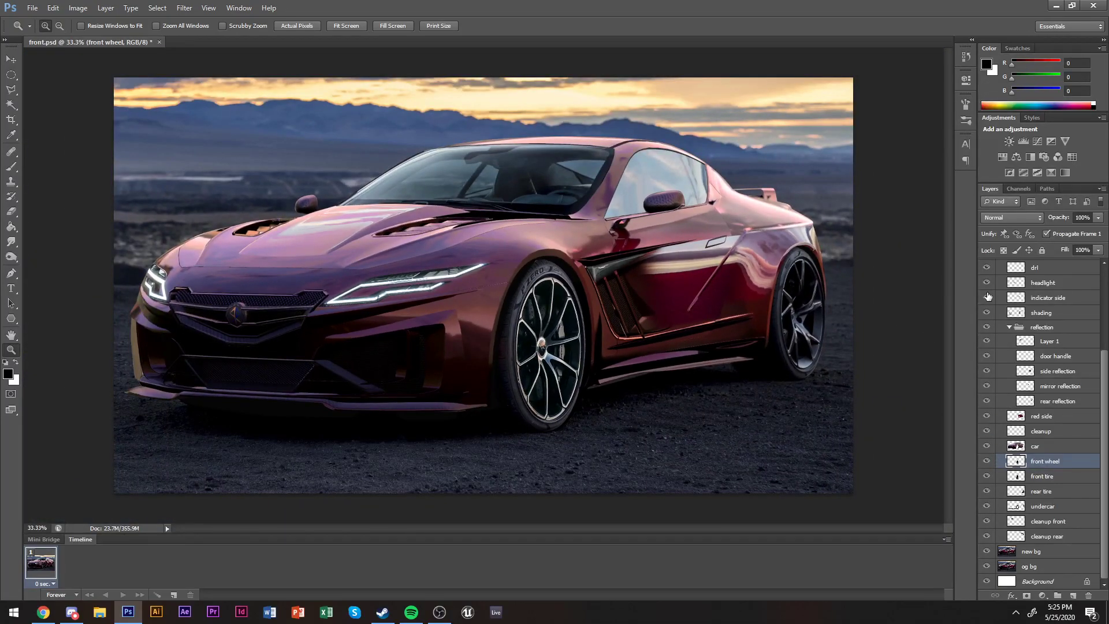
Show the McLaren photo, copy its rear wheel with an elliptical selection, and delete the photo layer.
scroll(988, 296, "up", 3)
scroll(987, 296, "up", 1)
key("ctrl+v")
key("v")
scroll(746, 282, "up", 5)
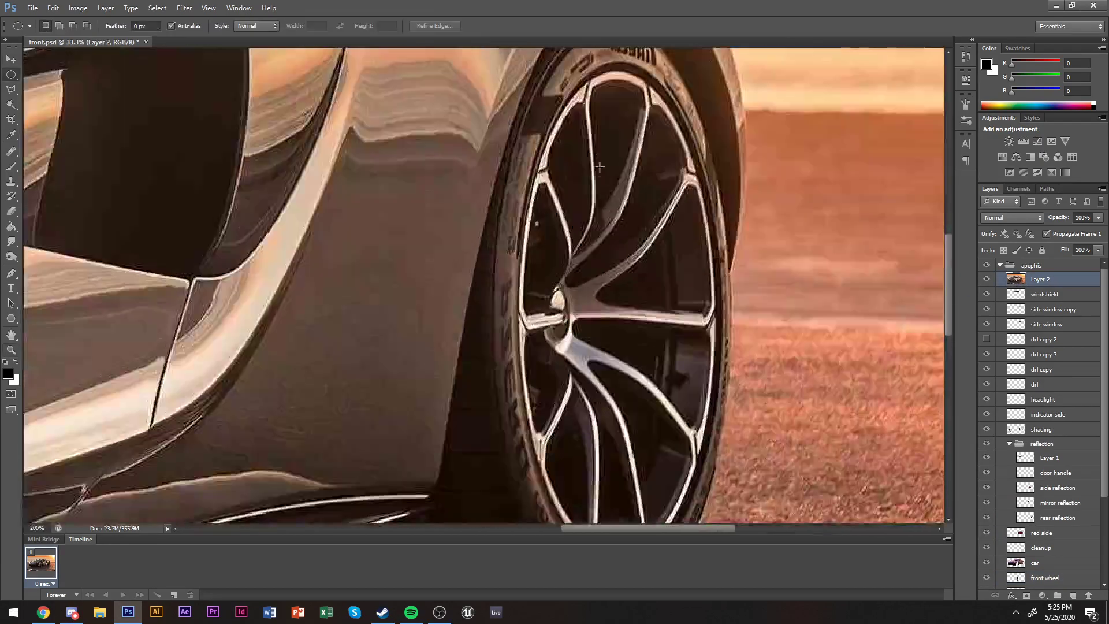
key("m")
mouse_move(540, 119)
left_mouse_down()
mouse_move(718, 521)
mouse_move(713, 474)
mouse_move(457, 159)
mouse_move(465, 63)
mouse_move(422, 45)
mouse_move(520, 119)
left_mouse_up()
key("Delete")
key("Delete")
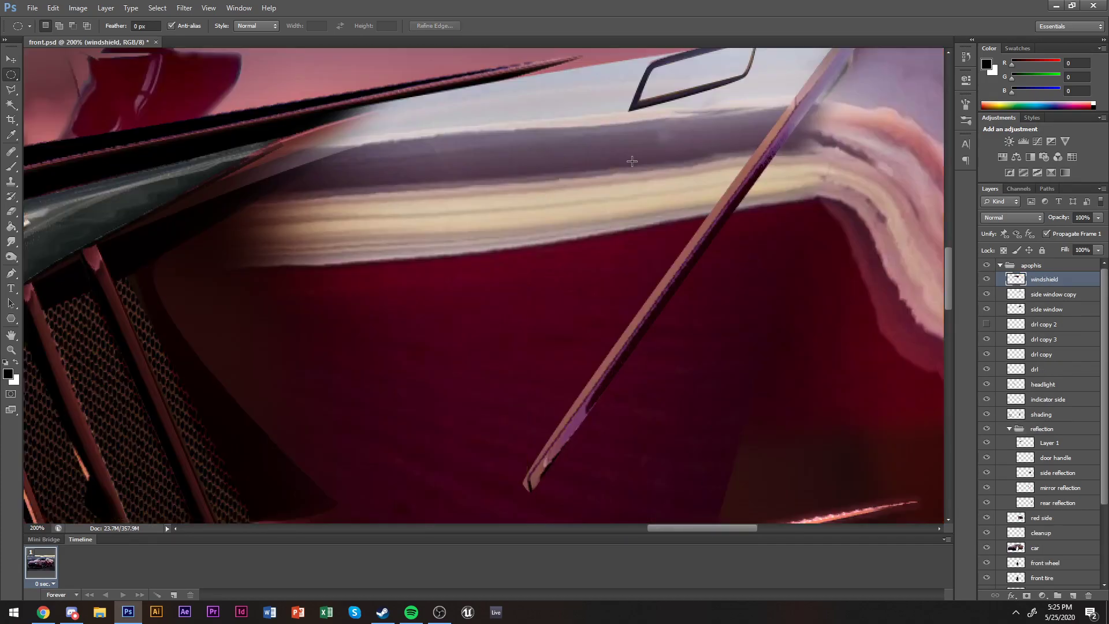
Paste the McLaren rear wheel as a new layer above front tire and move it over the car's rear wheel.
scroll(635, 173, "down", 5)
key("z")
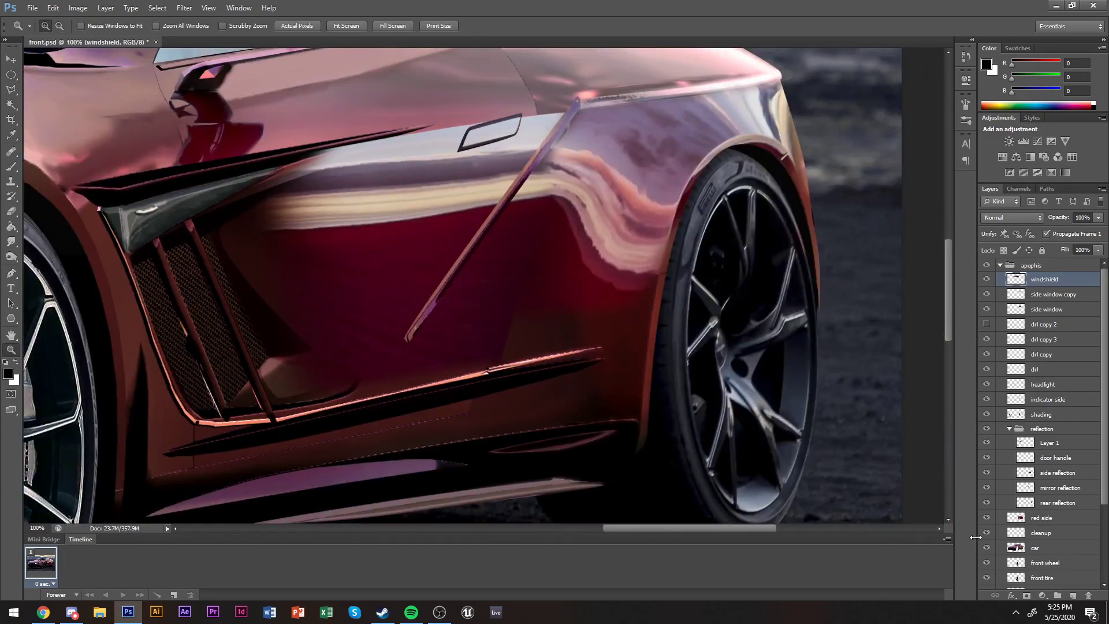
scroll(1039, 462, "down", 5)
left_click(1040, 485)
key("ctrl+v")
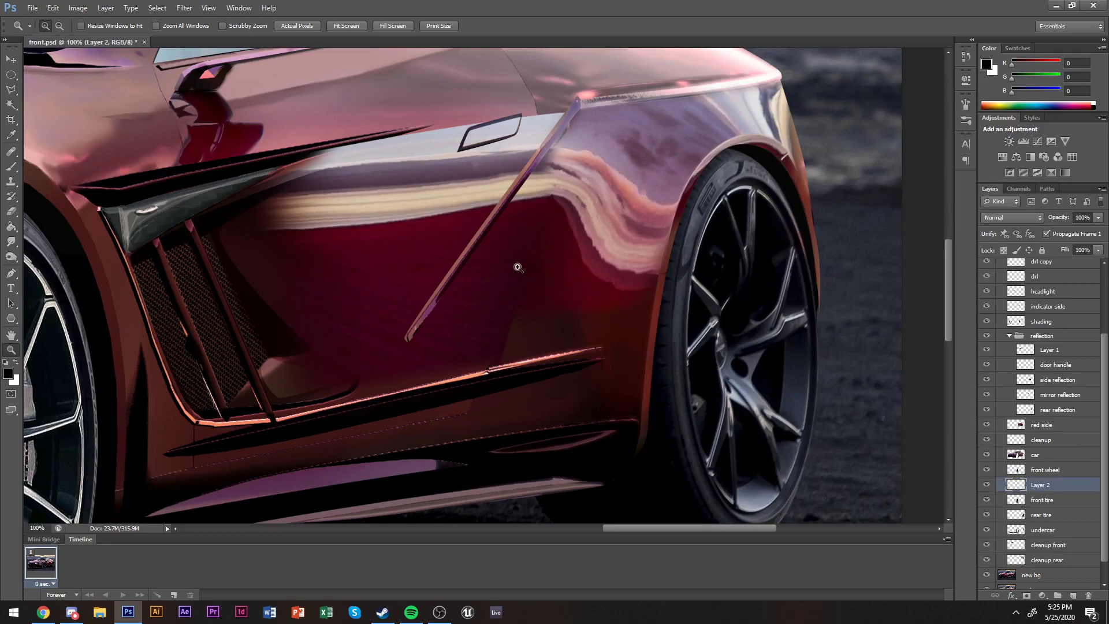
key("v")
left_click_drag(495, 220, 764, 324)
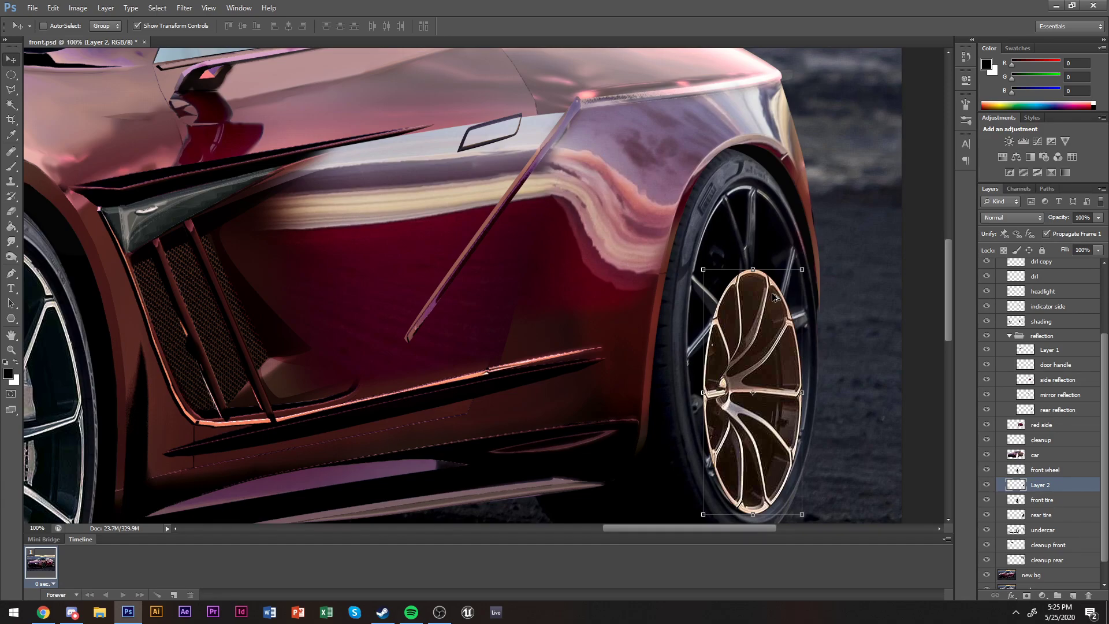
Set the rear wheel's lightness to -10 and its midtone color balance to -8, -6, +4.
key("ctrl+u")
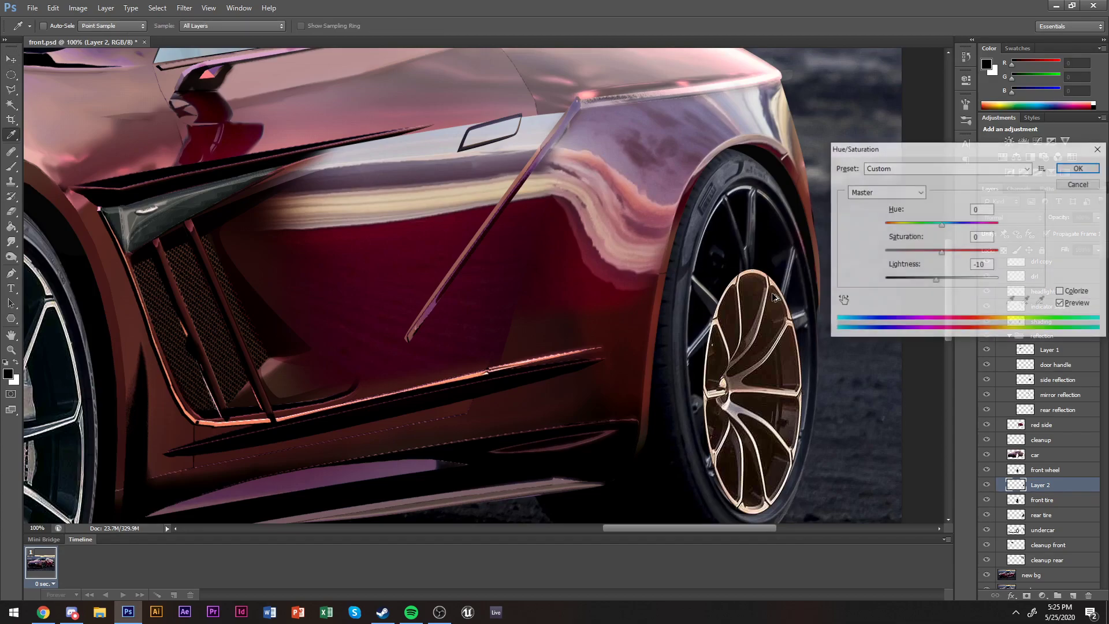
key("Return")
key("ctrl+b")
left_click_drag(778, 330, 382, 214)
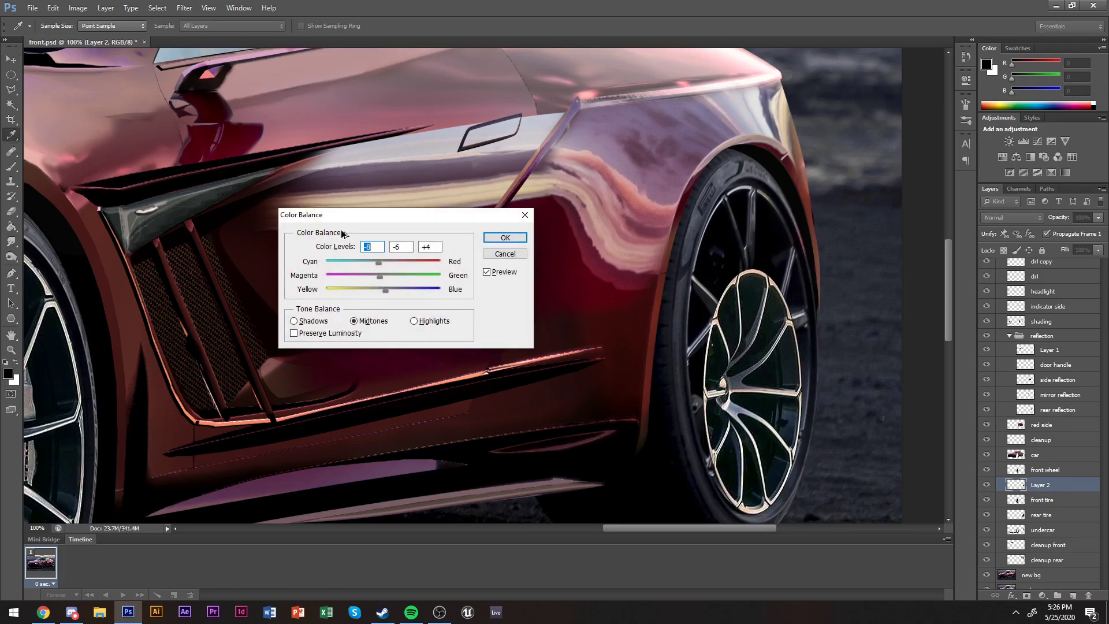
key("Return")
key("v")
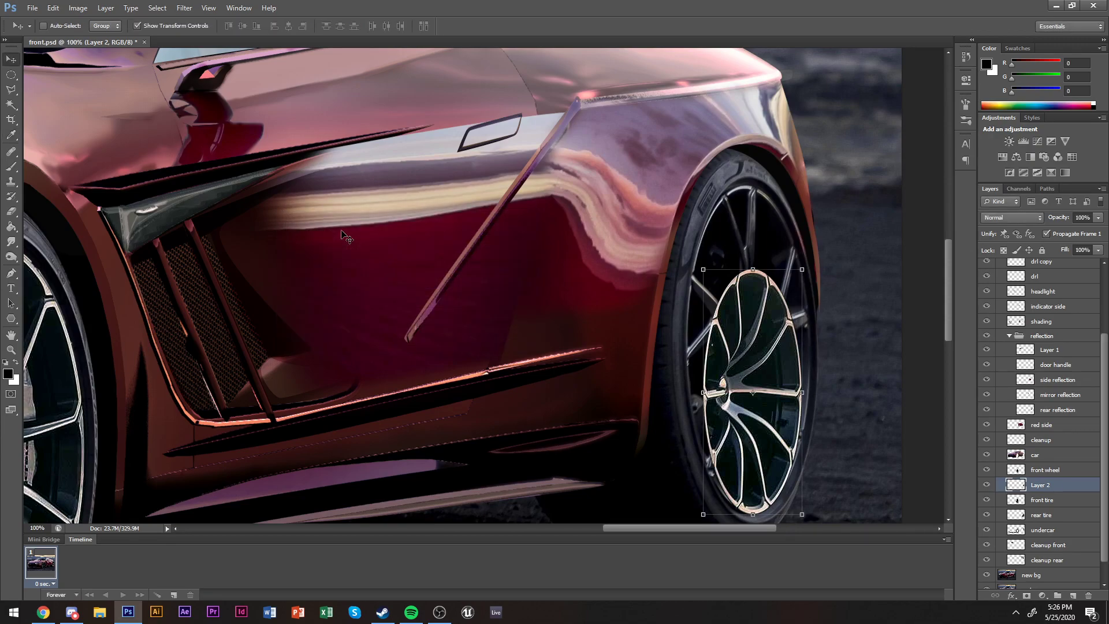
key("ctrl+m")
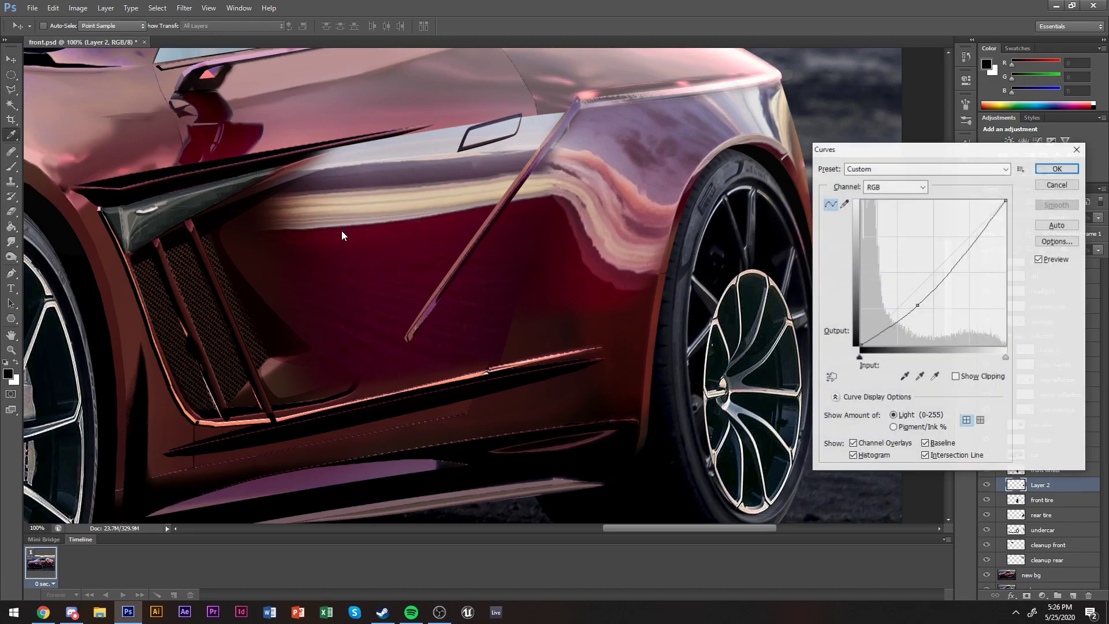
key("Escape")
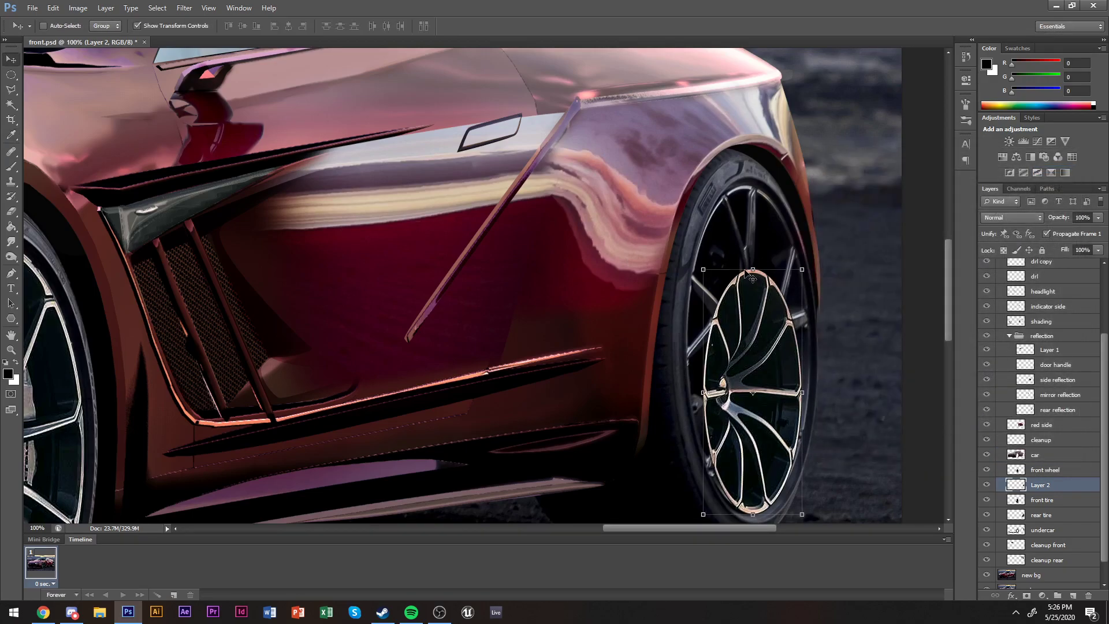
Stretch the pasted rear wheel upward and to both sides so it fills the rear tire's rim area.
left_click_drag(752, 269, 753, 185)
left_click_drag(703, 341, 686, 341)
mouse_move(803, 359)
left_mouse_down()
mouse_move(818, 363)
mouse_move(809, 363)
left_mouse_up()
left_click_drag(696, 344, 685, 346)
left_click_drag(866, 175, 861, 167)
key("Return")
key("z")
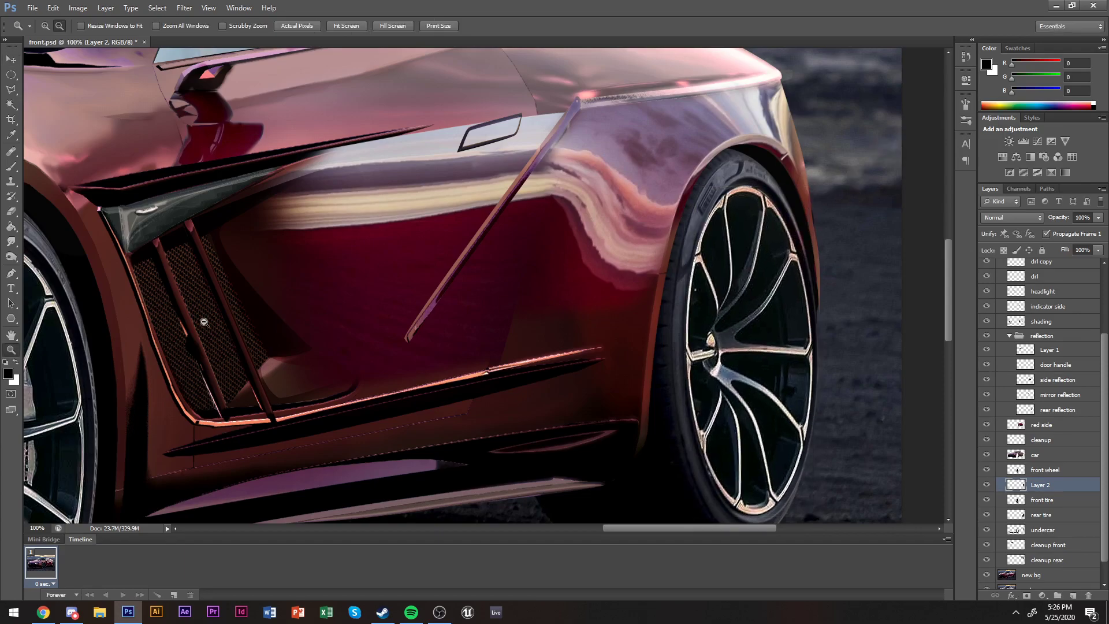
left_click(633, 266, "alt")
left_click(633, 266, "alt")
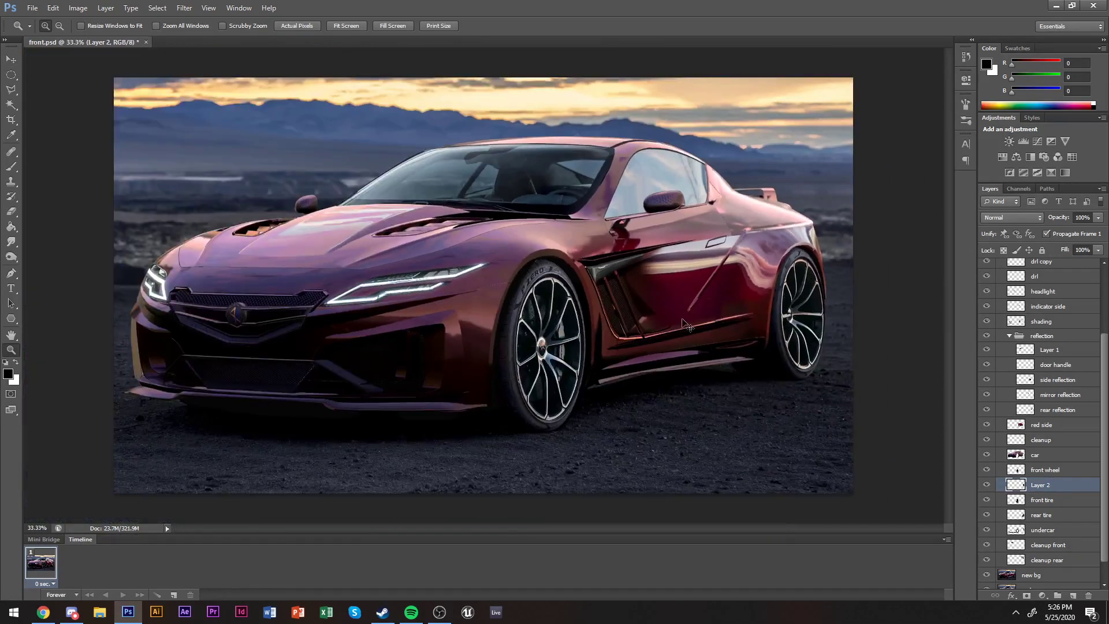
Save front.psd and switch to OBS.
key("ctrl+s")
left_click(440, 612)
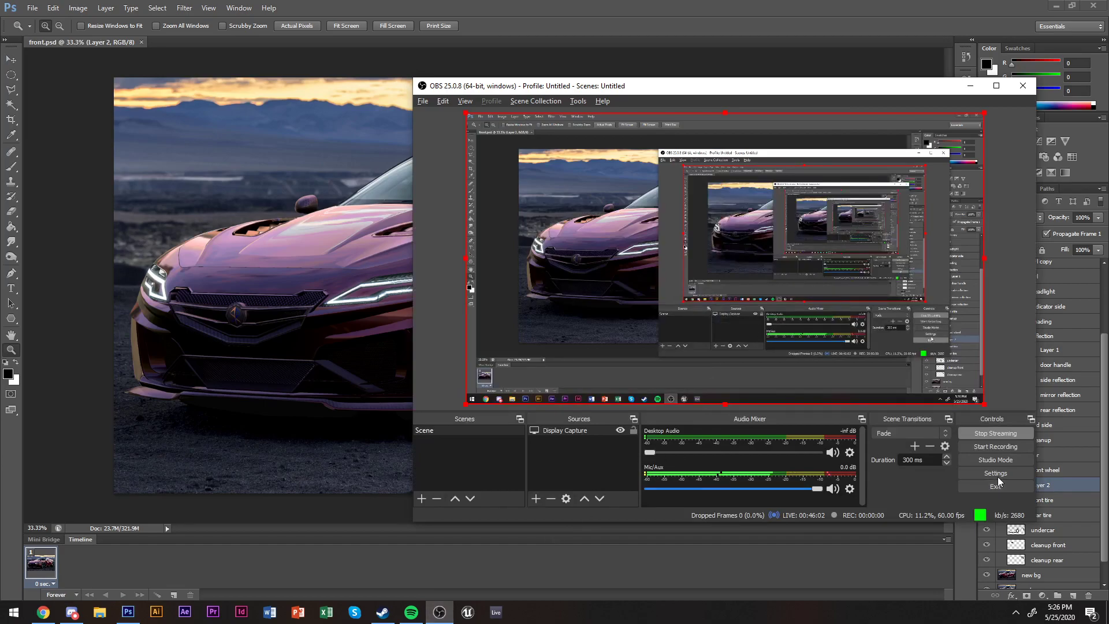